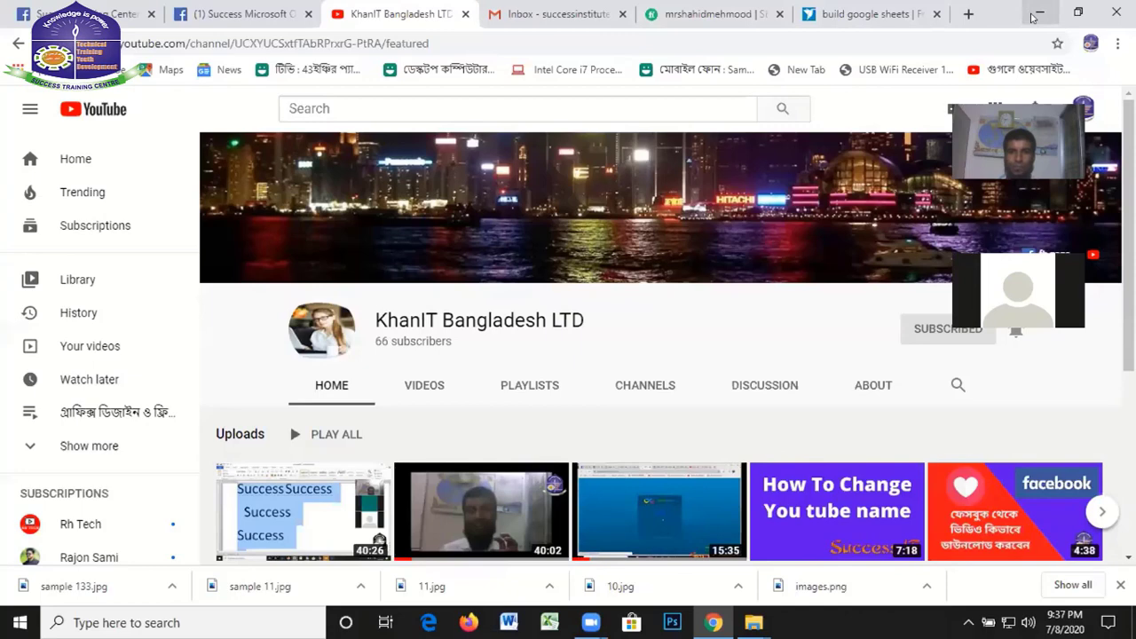
Minimize the browser and refresh the desktop repeatedly until its program icons show
{"action": "left_click", "coordinate": [1032, 18]}
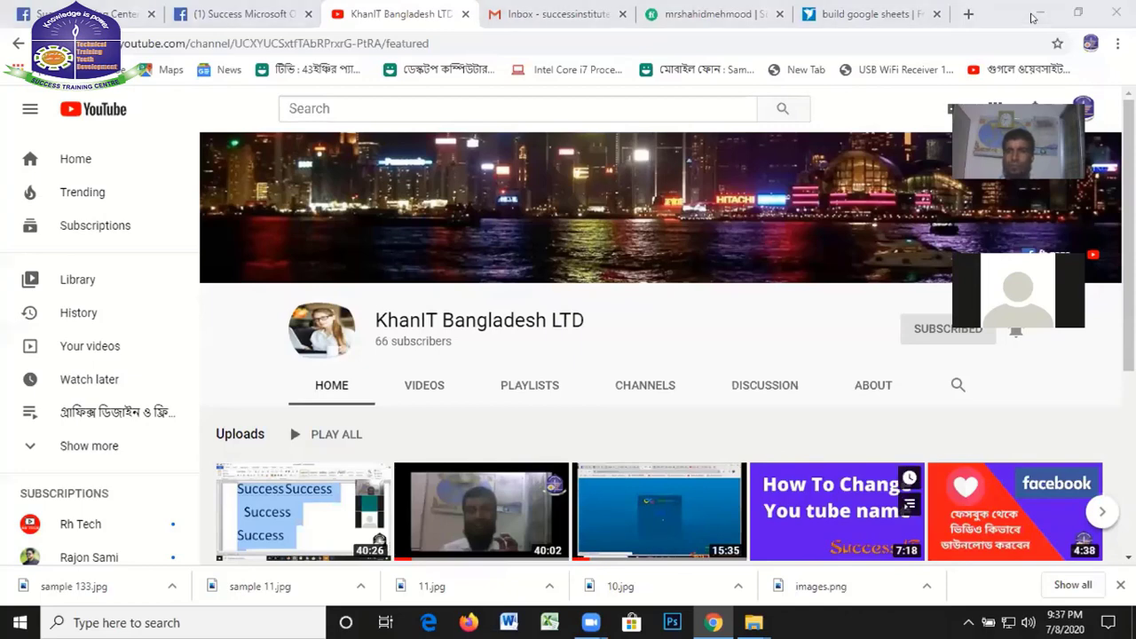
{"action": "right_click", "coordinate": [646, 11]}
{"action": "left_click", "coordinate": [674, 56]}
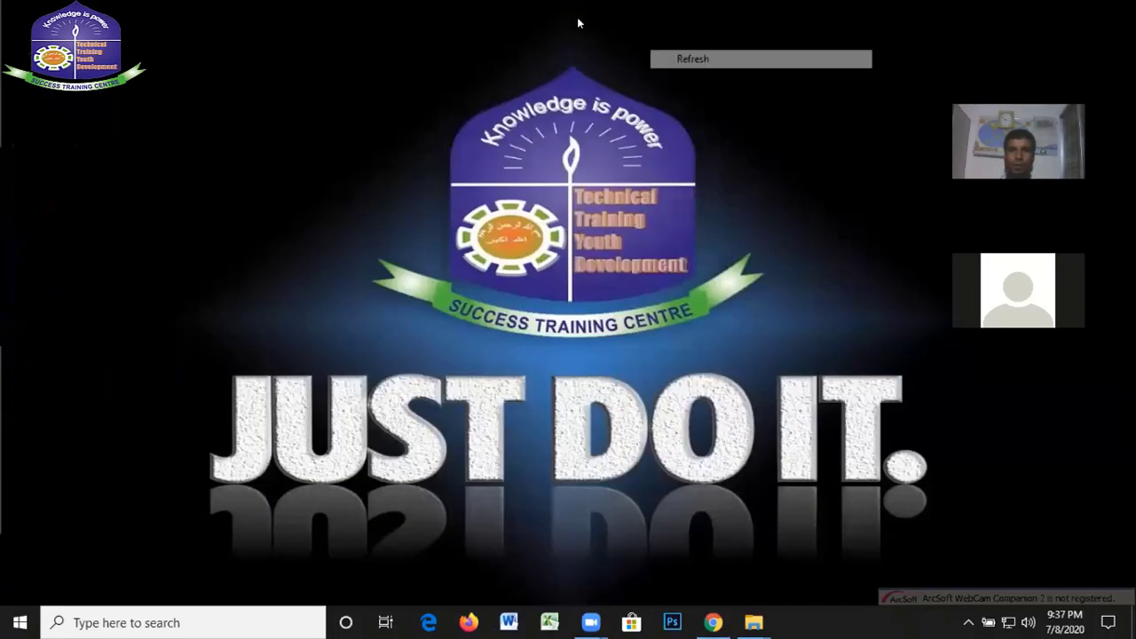
{"action": "right_click", "coordinate": [579, 19]}
{"action": "left_click", "coordinate": [627, 81]}
{"action": "right_click", "coordinate": [540, 34]}
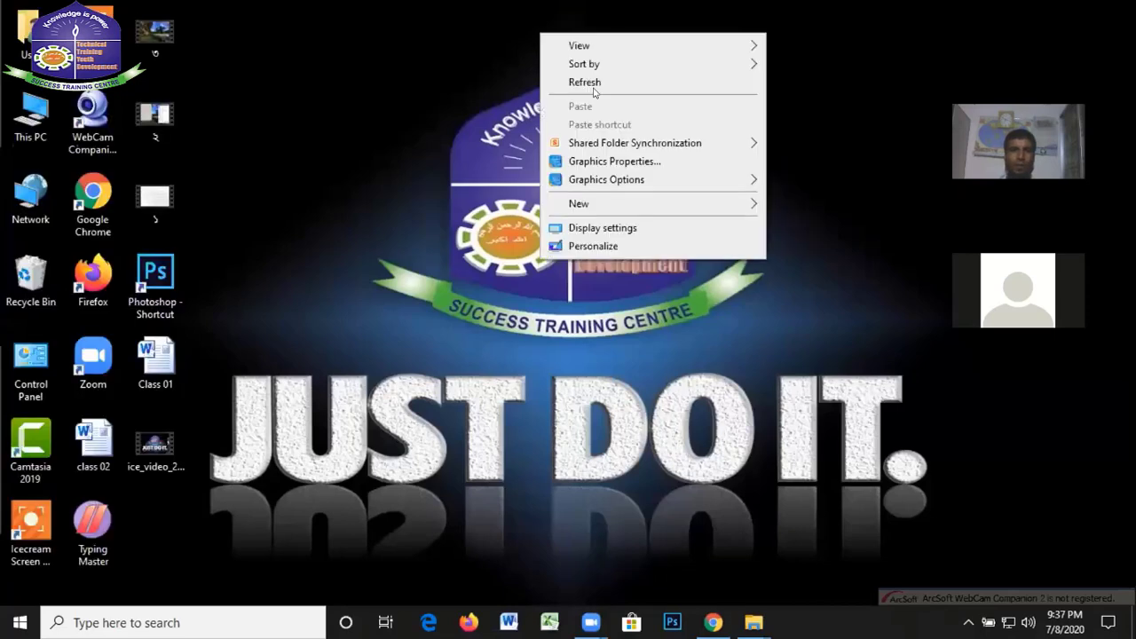
{"action": "left_click", "coordinate": [591, 83]}
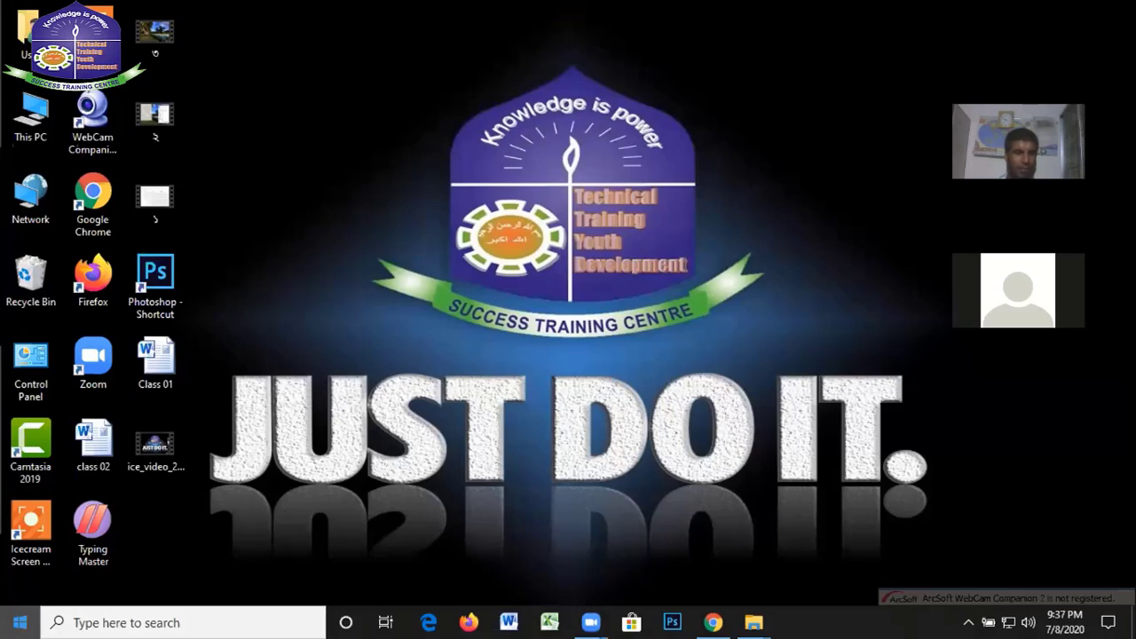
In the Start menu app list, find and expand the Microsoft Office folder
{"action": "left_click", "coordinate": [20, 622]}
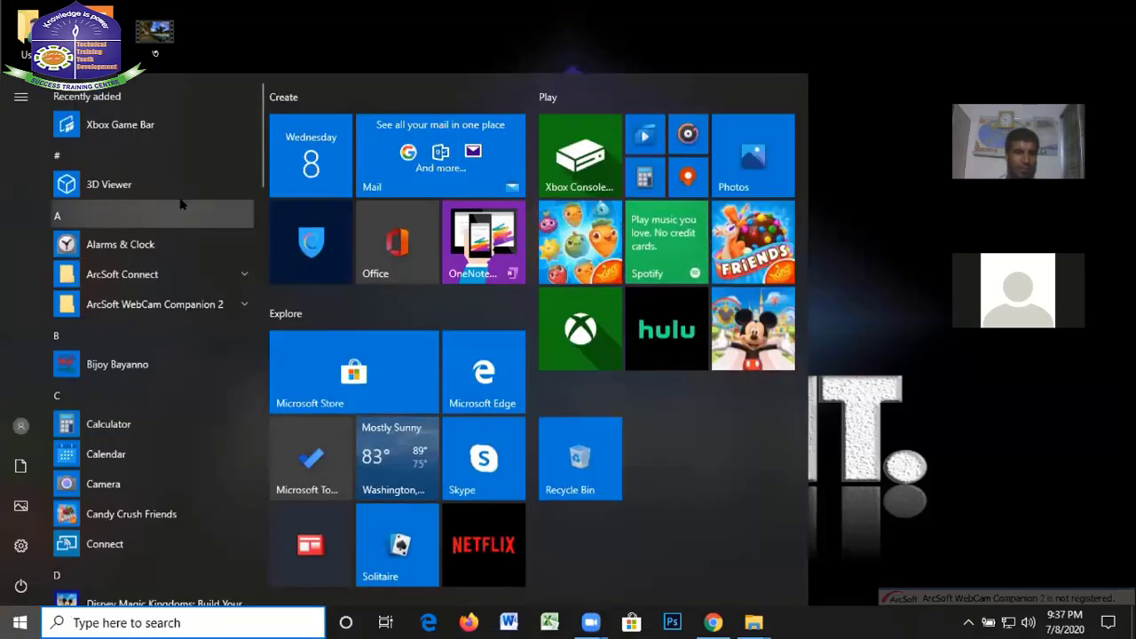
{"action": "scroll", "coordinate": [178, 407], "scroll_direction": "down", "scroll_amount": 6}
{"action": "scroll", "coordinate": [178, 414], "scroll_direction": "down", "scroll_amount": 2}
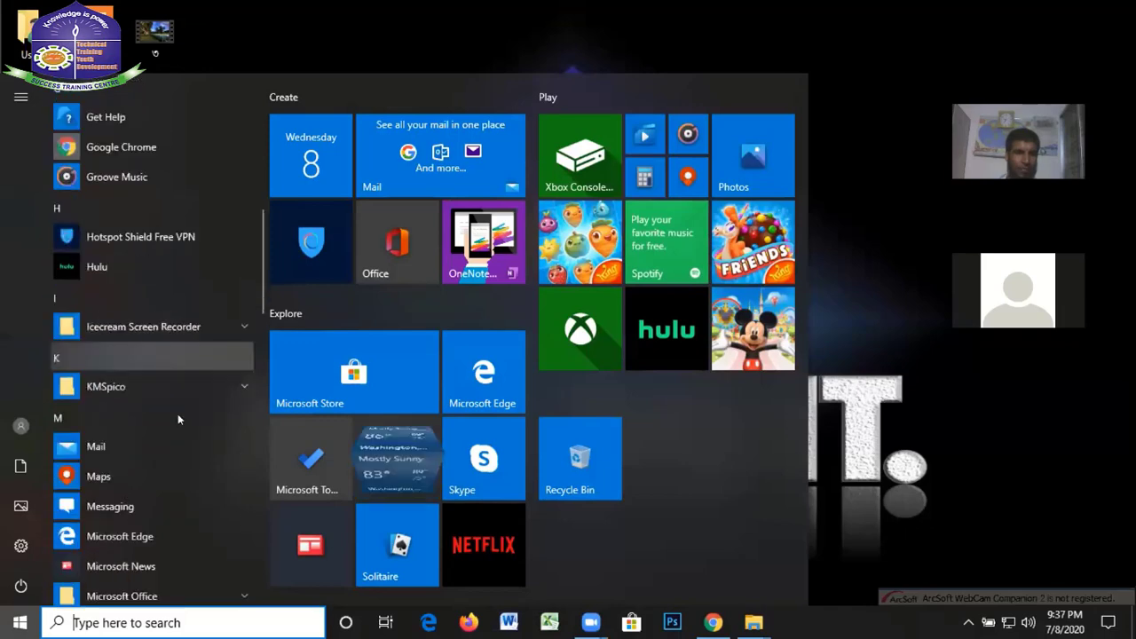
{"action": "scroll", "coordinate": [177, 412], "scroll_direction": "down", "scroll_amount": 3}
{"action": "scroll", "coordinate": [178, 422], "scroll_direction": "up", "scroll_amount": 2}
{"action": "scroll", "coordinate": [177, 419], "scroll_direction": "up", "scroll_amount": 1}
{"action": "scroll", "coordinate": [177, 419], "scroll_direction": "down", "scroll_amount": 1}
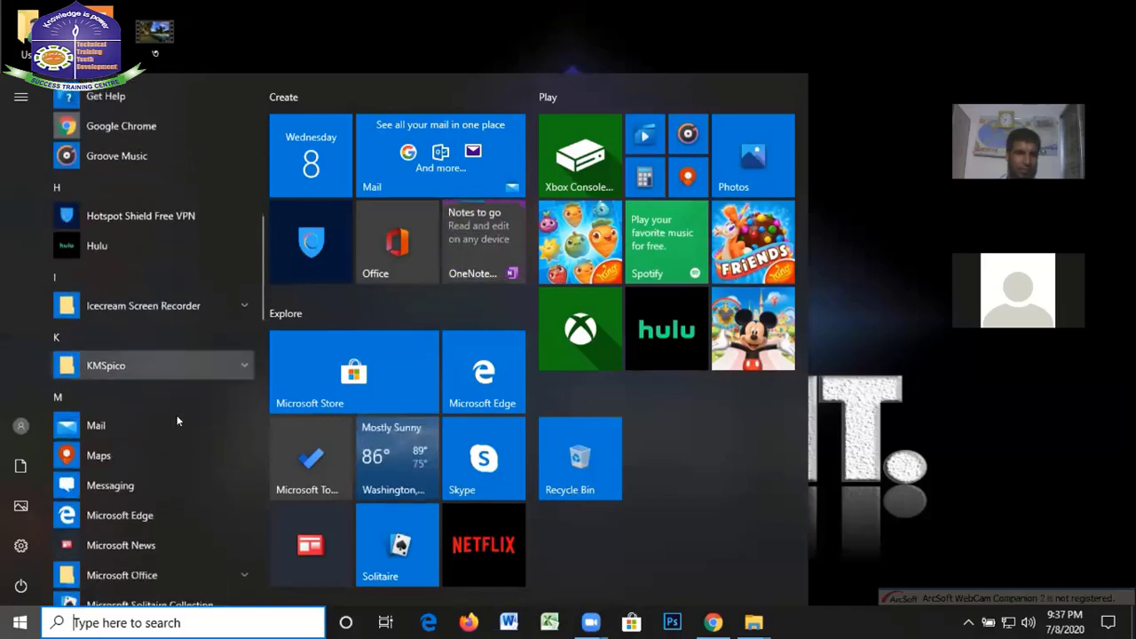
{"action": "scroll", "coordinate": [175, 426], "scroll_direction": "down", "scroll_amount": 3}
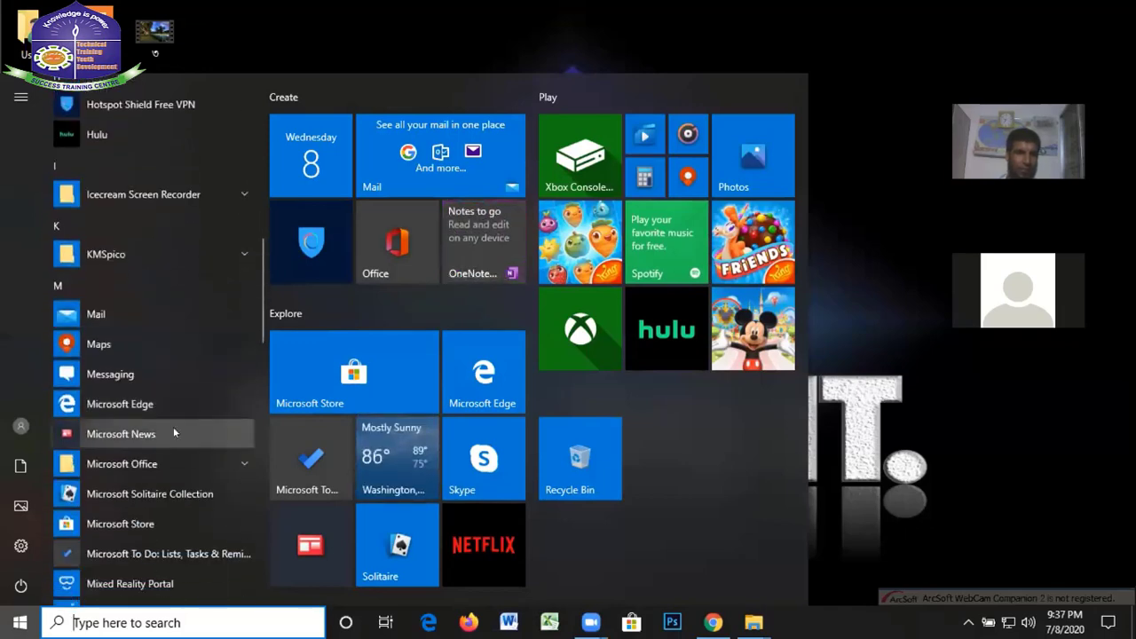
{"action": "left_click", "coordinate": [112, 466]}
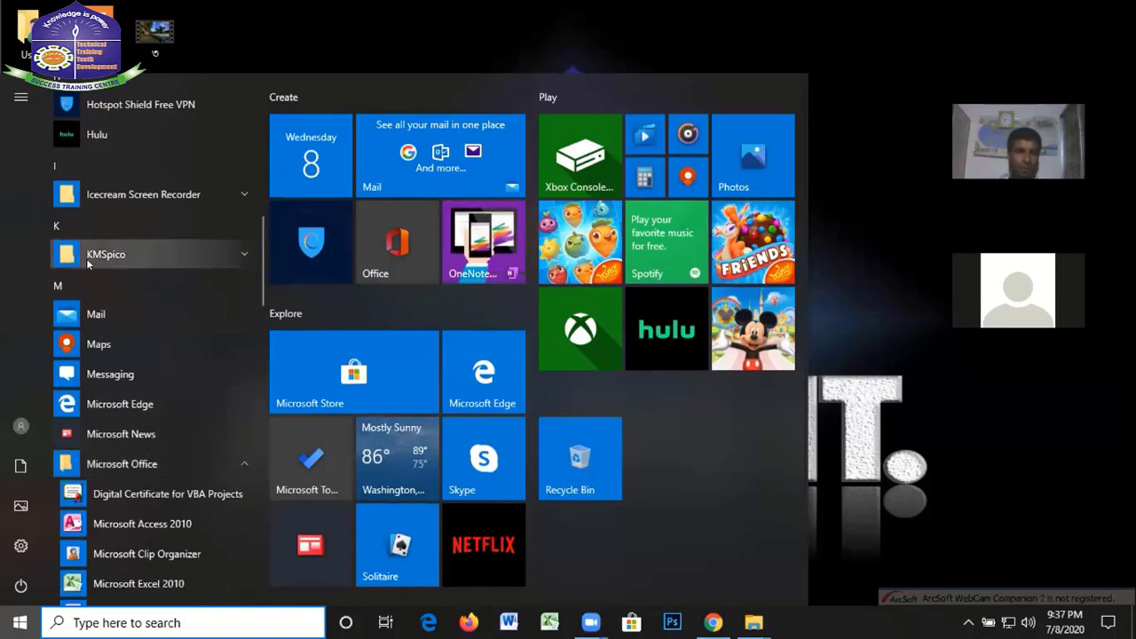
Launch Microsoft Word 2010 from the Office folder
{"action": "scroll", "coordinate": [147, 279], "scroll_direction": "down", "scroll_amount": 3}
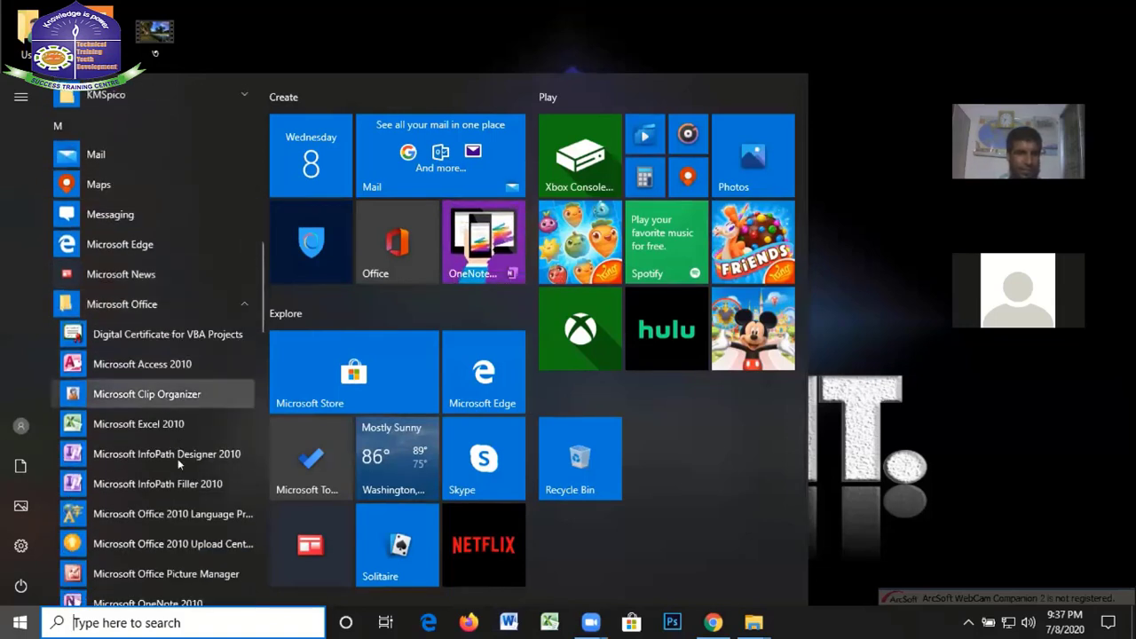
{"action": "scroll", "coordinate": [192, 425], "scroll_direction": "down", "scroll_amount": 3}
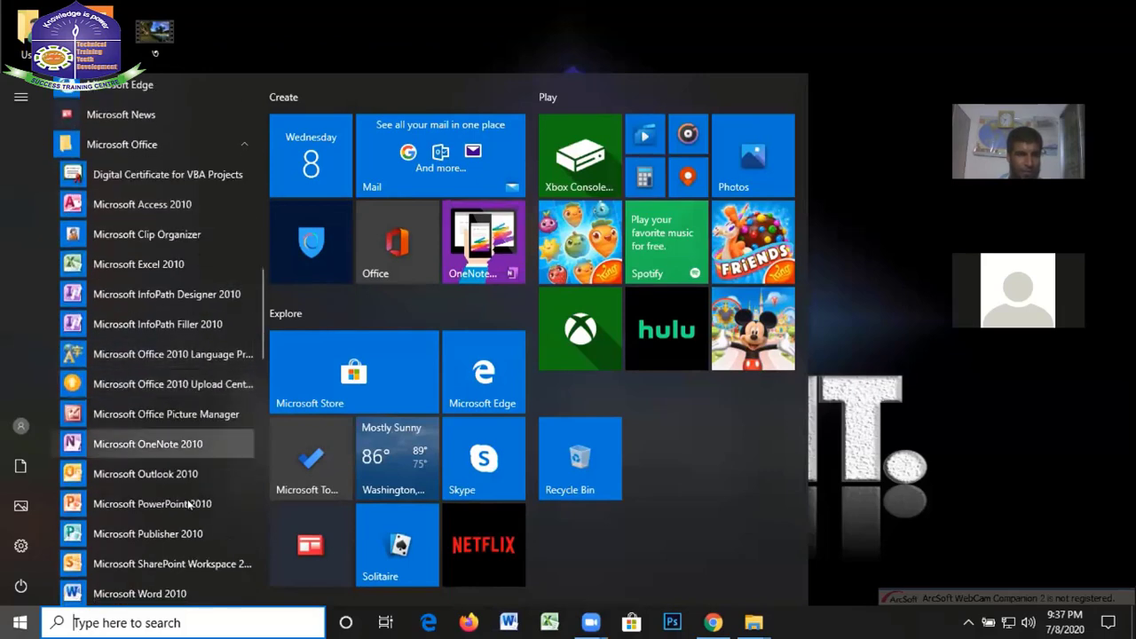
{"action": "scroll", "coordinate": [215, 431], "scroll_direction": "down", "scroll_amount": 3}
{"action": "scroll", "coordinate": [141, 355], "scroll_direction": "down", "scroll_amount": 2}
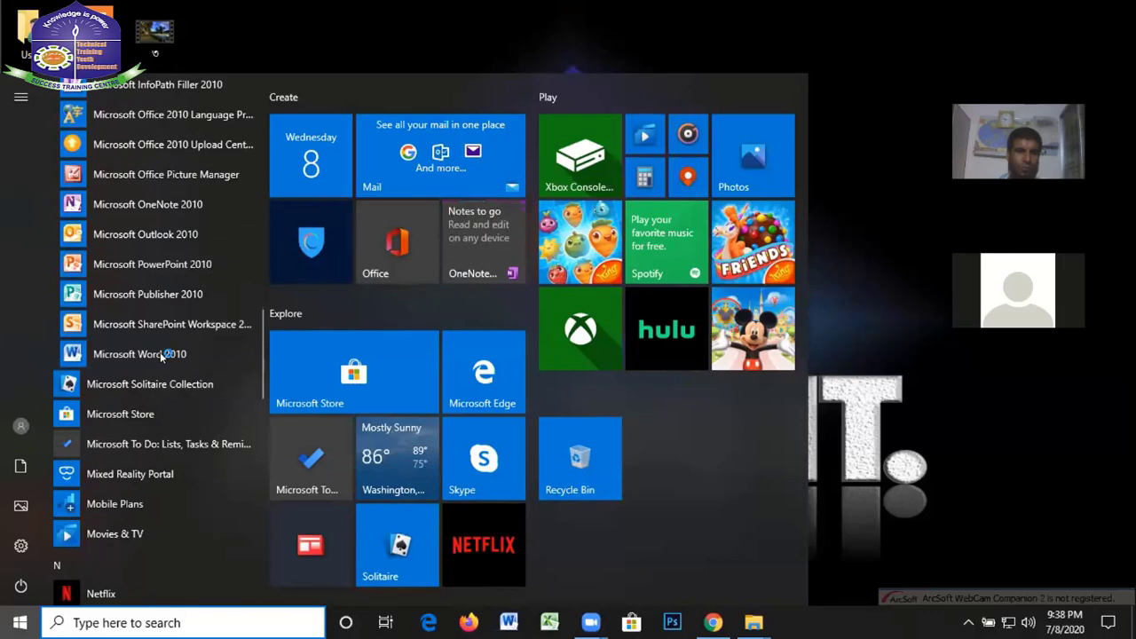
{"action": "left_click", "coordinate": [159, 351]}
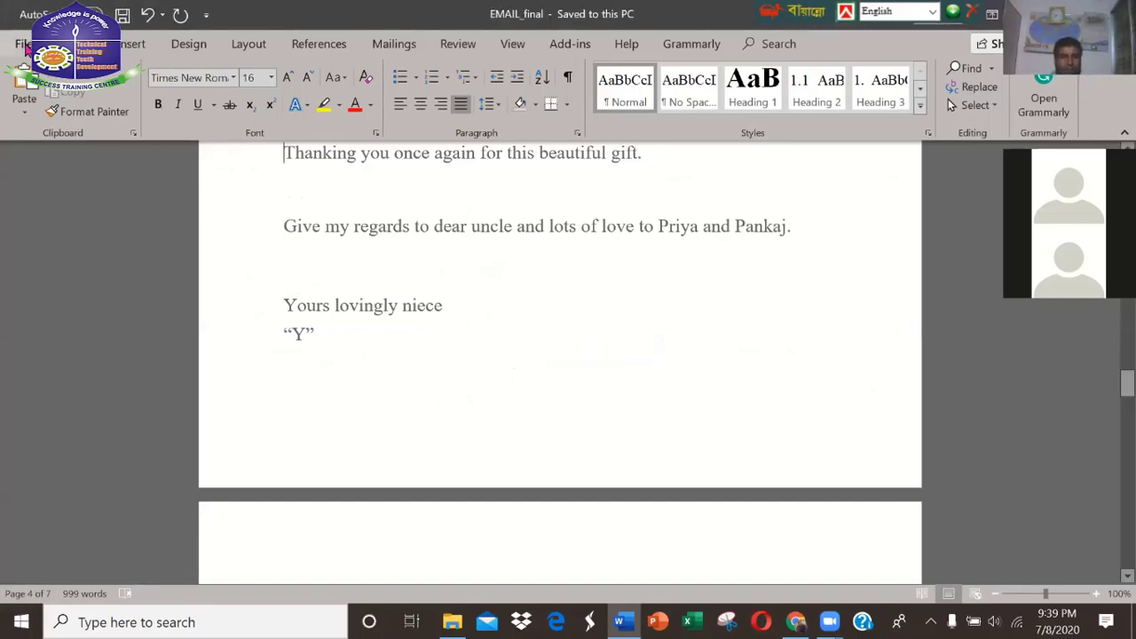
Create a new blank document, Document2, from File > New
{"action": "left_click", "coordinate": [24, 46]}
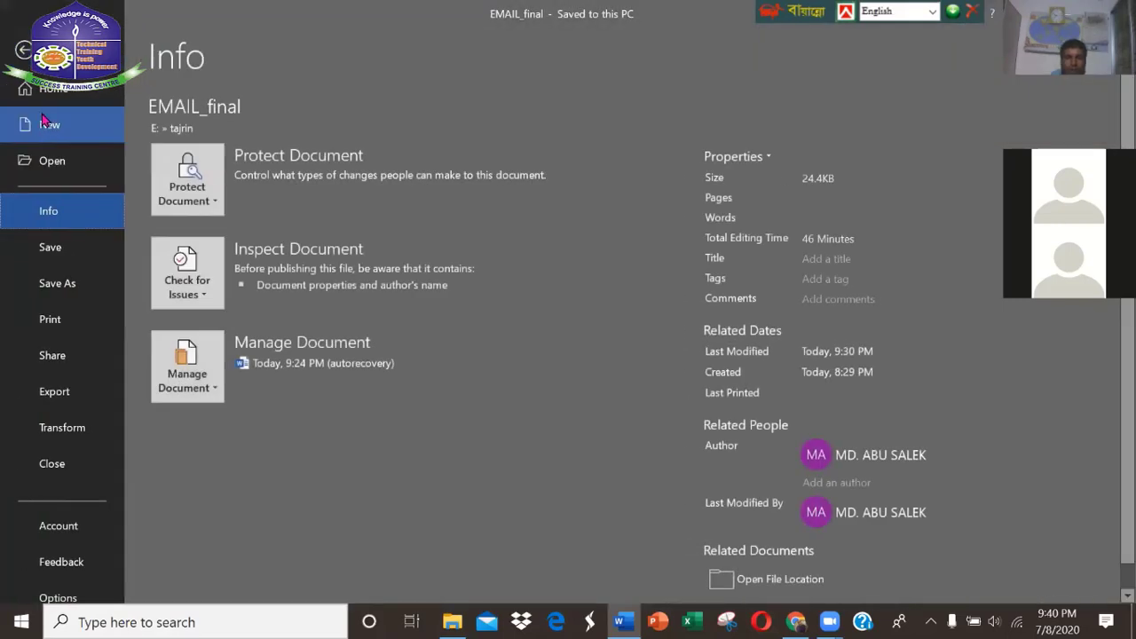
{"action": "left_click", "coordinate": [48, 124]}
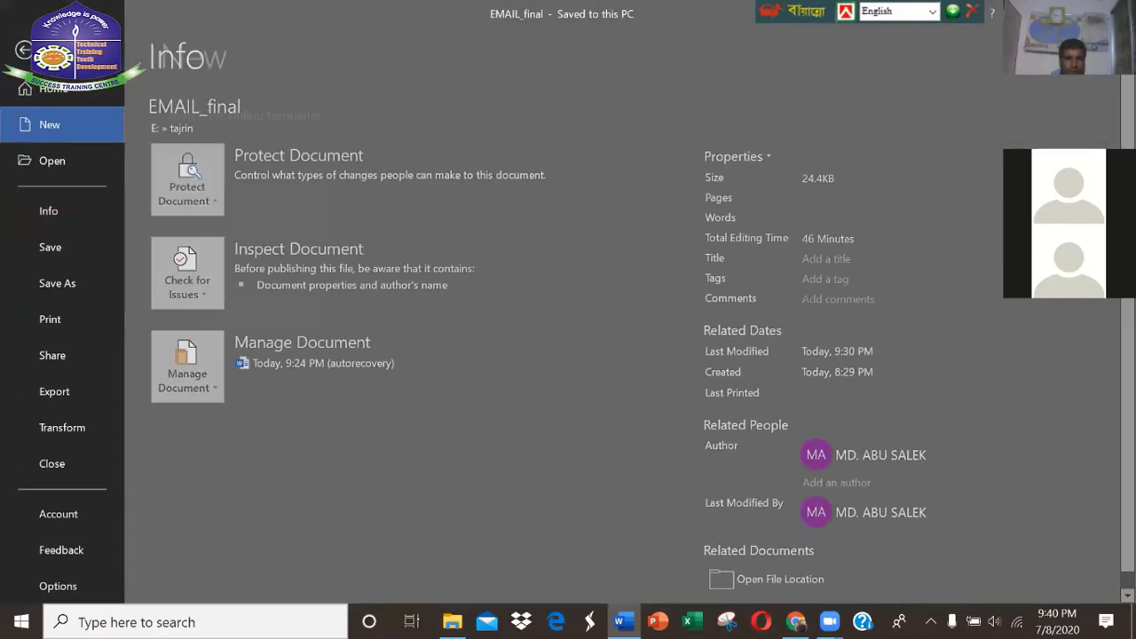
{"action": "left_click", "coordinate": [254, 266]}
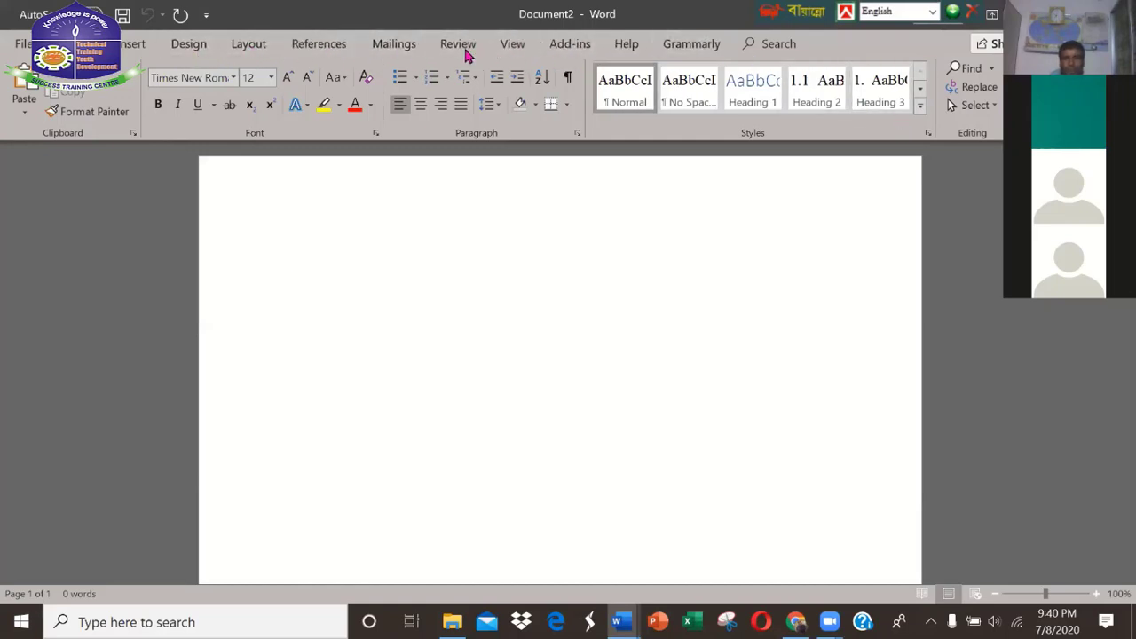
Look over the Insert, Design and Home ribbons, ending on the Insert tab
{"action": "left_click", "coordinate": [131, 46]}
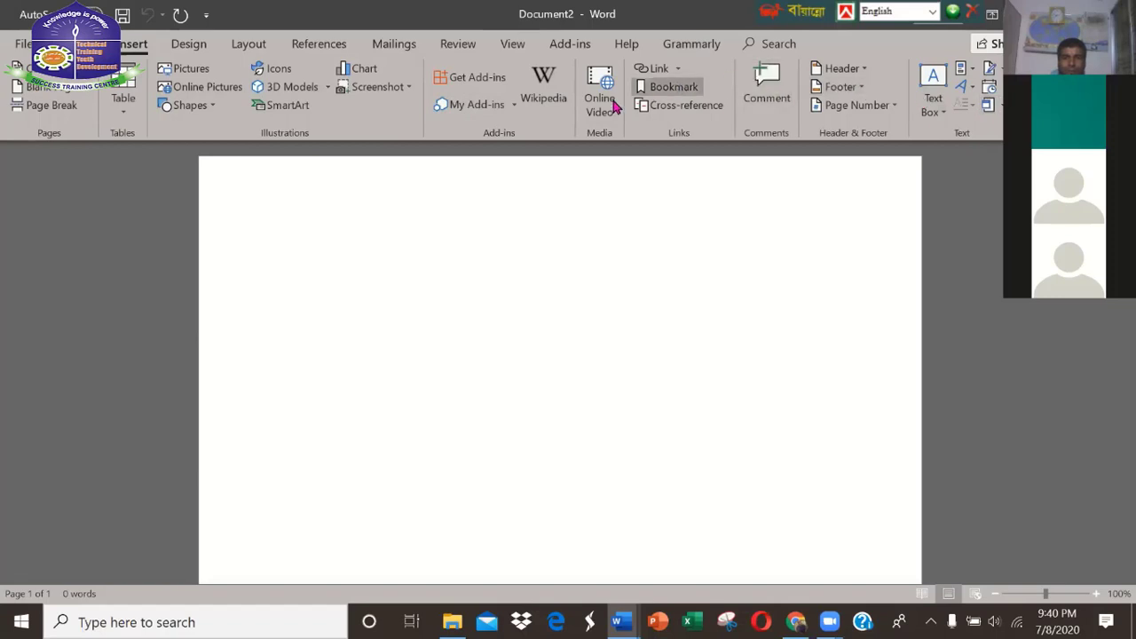
{"action": "left_click", "coordinate": [189, 44]}
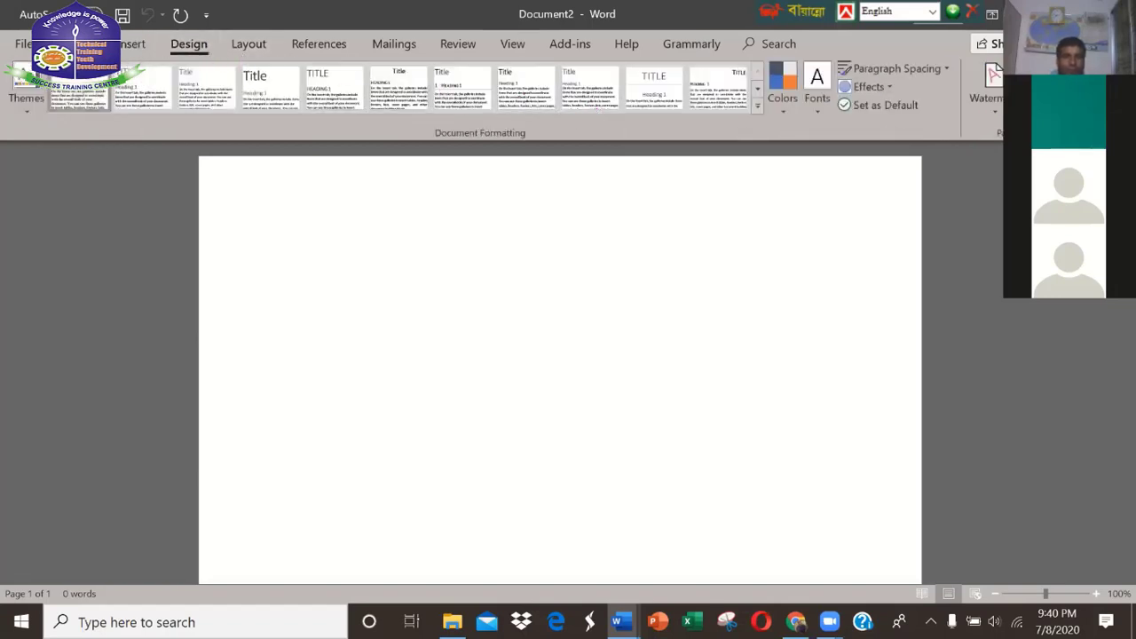
{"action": "left_click", "coordinate": [86, 44]}
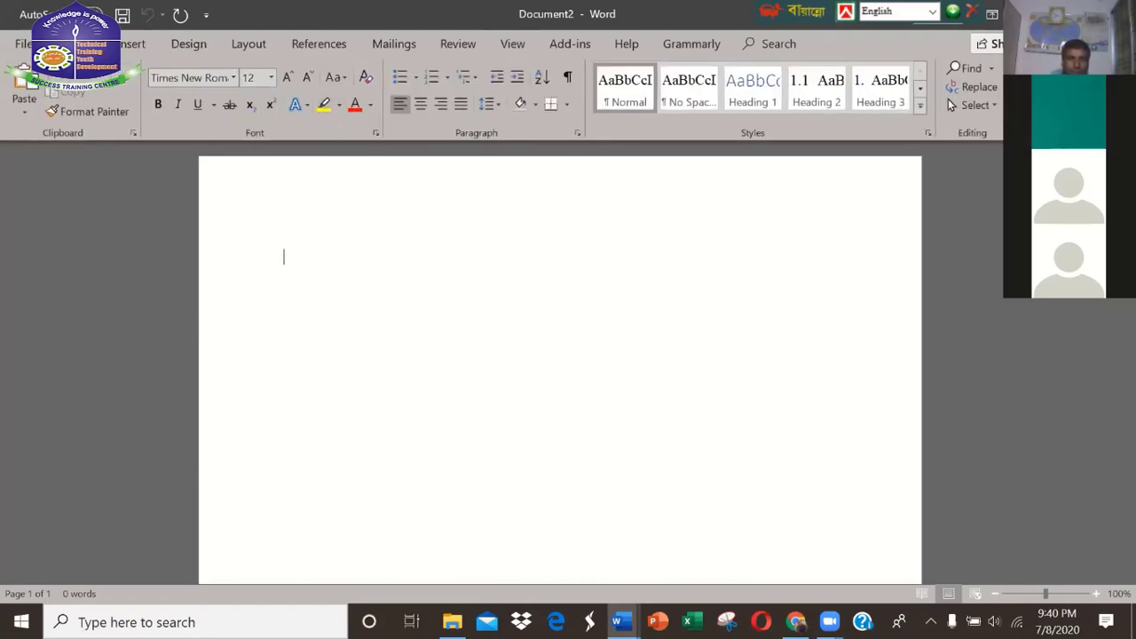
{"action": "left_click", "coordinate": [131, 44]}
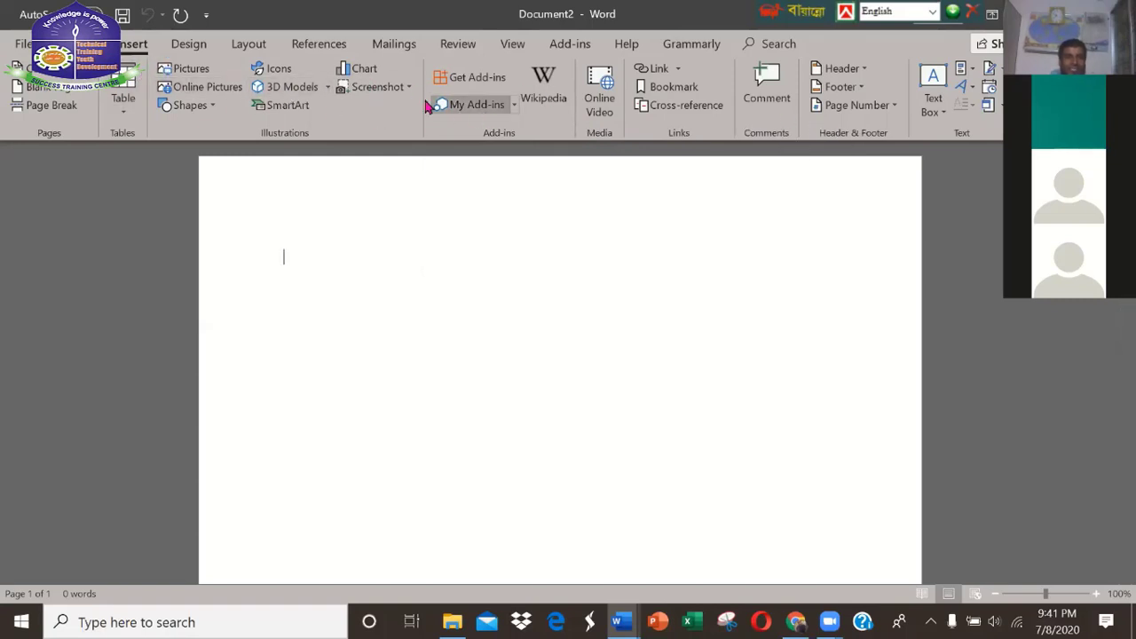
Insert the sunset photo from the Pictures 2019-09 folder
{"action": "left_click", "coordinate": [188, 71]}
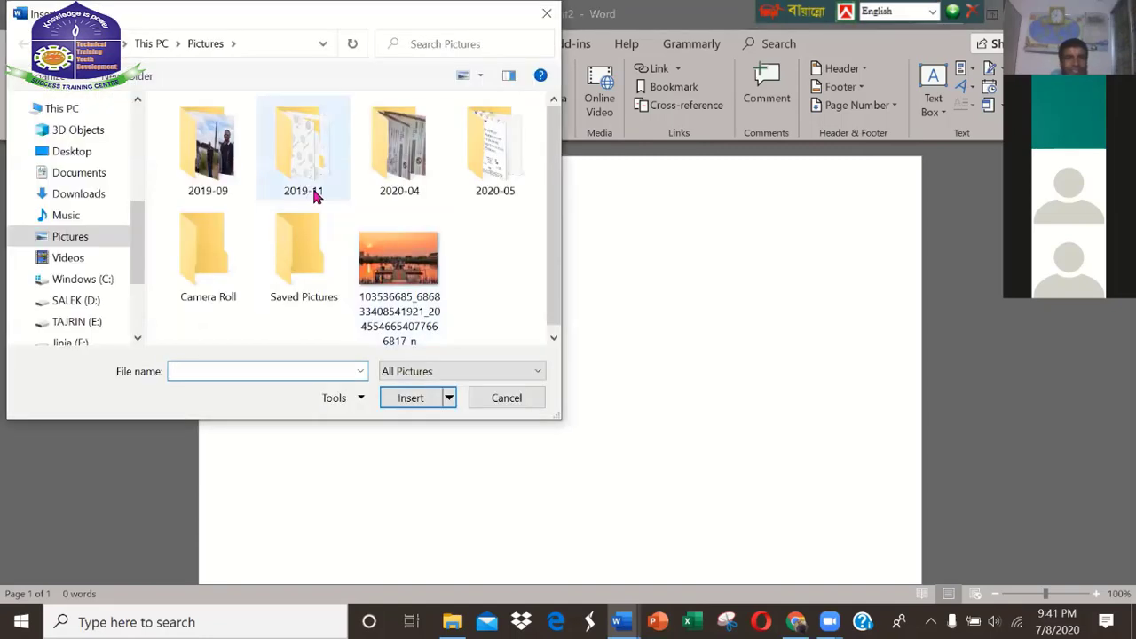
{"action": "left_click", "coordinate": [242, 167]}
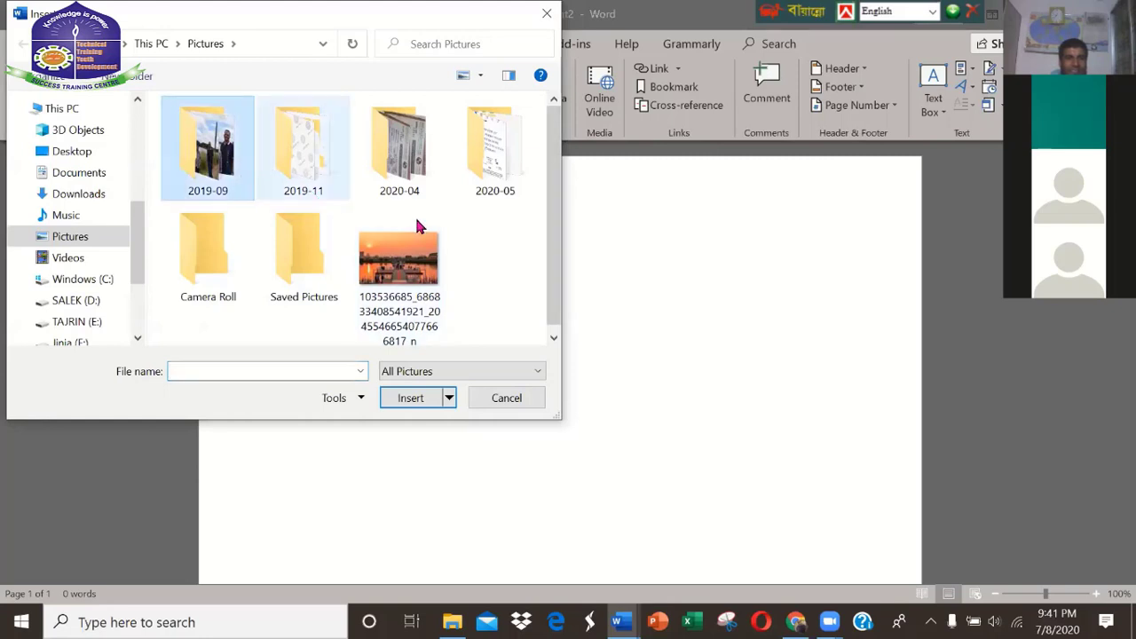
{"action": "left_click", "coordinate": [398, 262]}
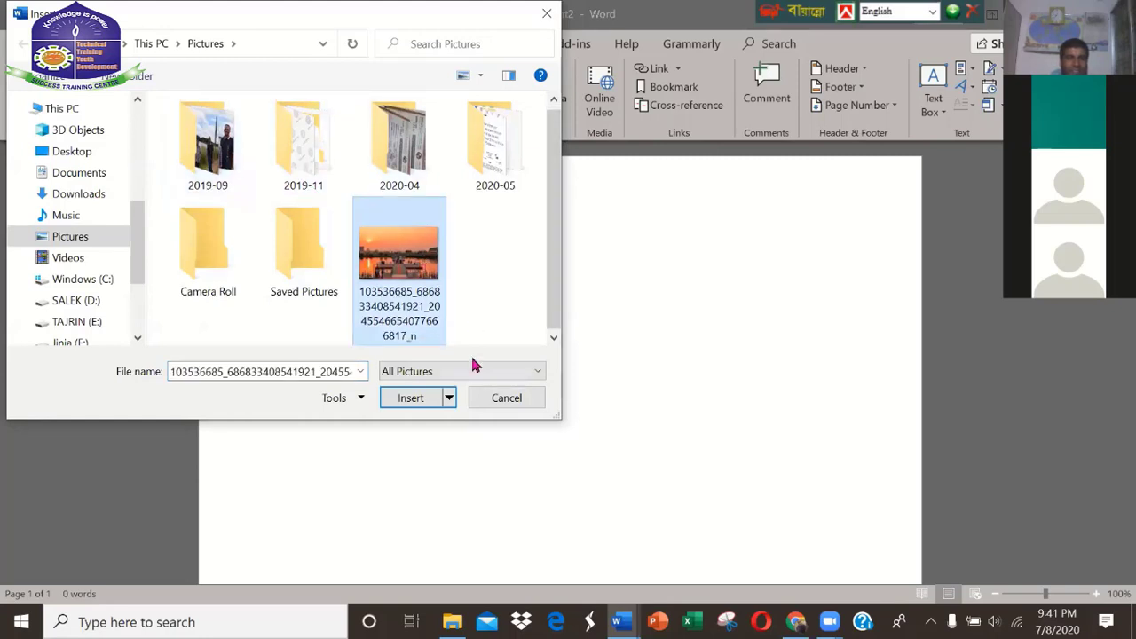
{"action": "left_click", "coordinate": [423, 396]}
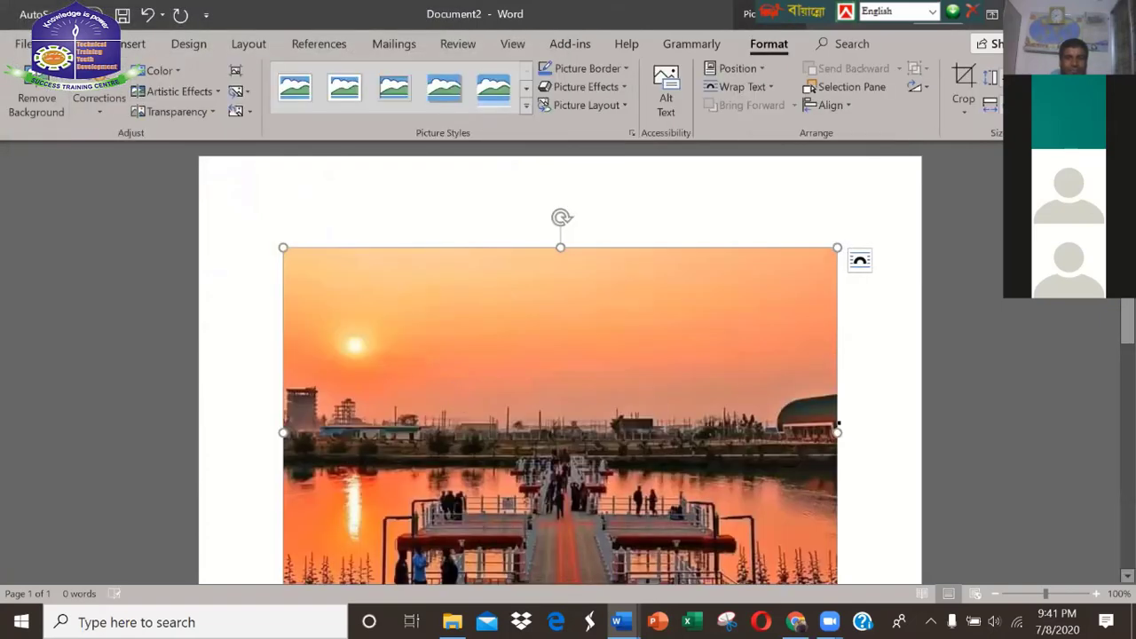
Shrink the sunset photo's width and height to a small image
{"action": "left_click_drag", "start_coordinate": [834, 430], "coordinate": [481, 433]}
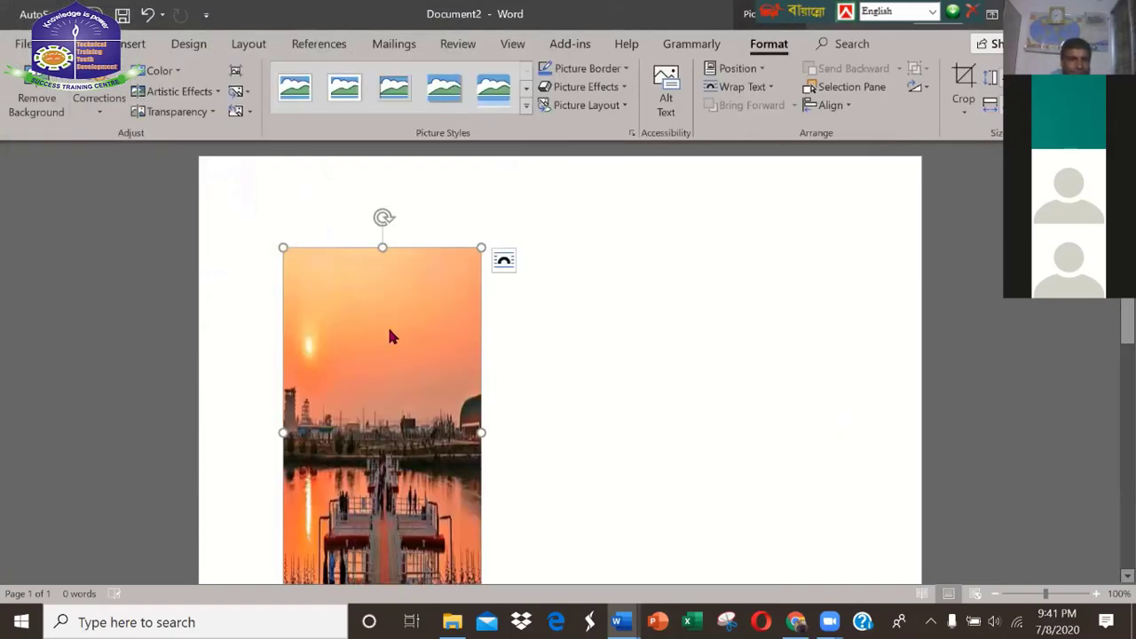
{"action": "left_click_drag", "start_coordinate": [384, 250], "coordinate": [403, 444]}
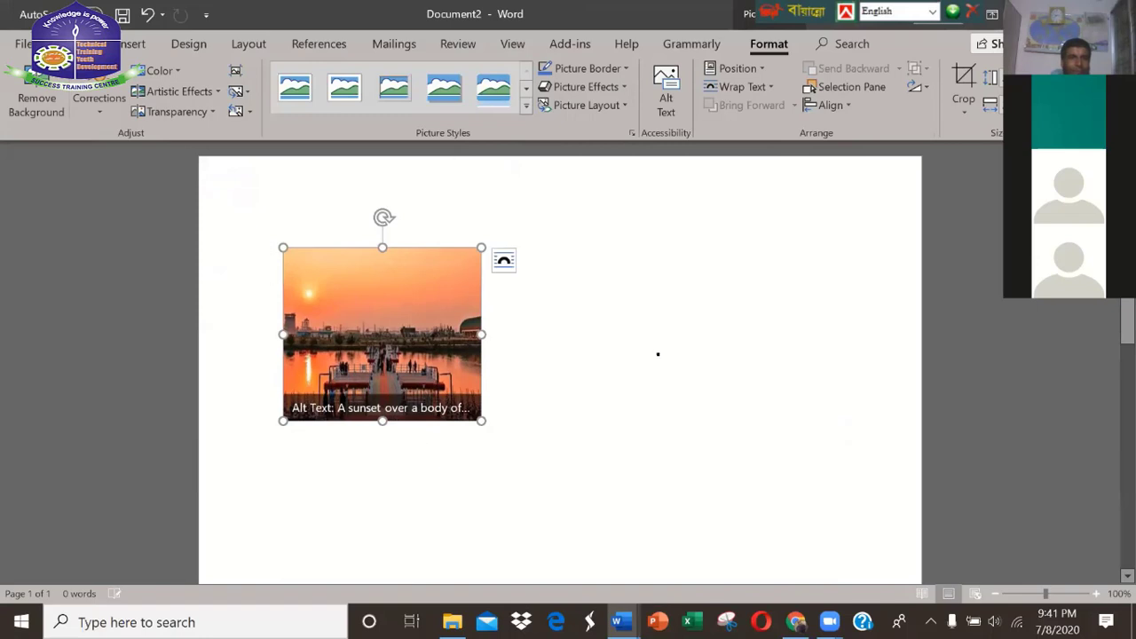
{"action": "left_click", "coordinate": [588, 326]}
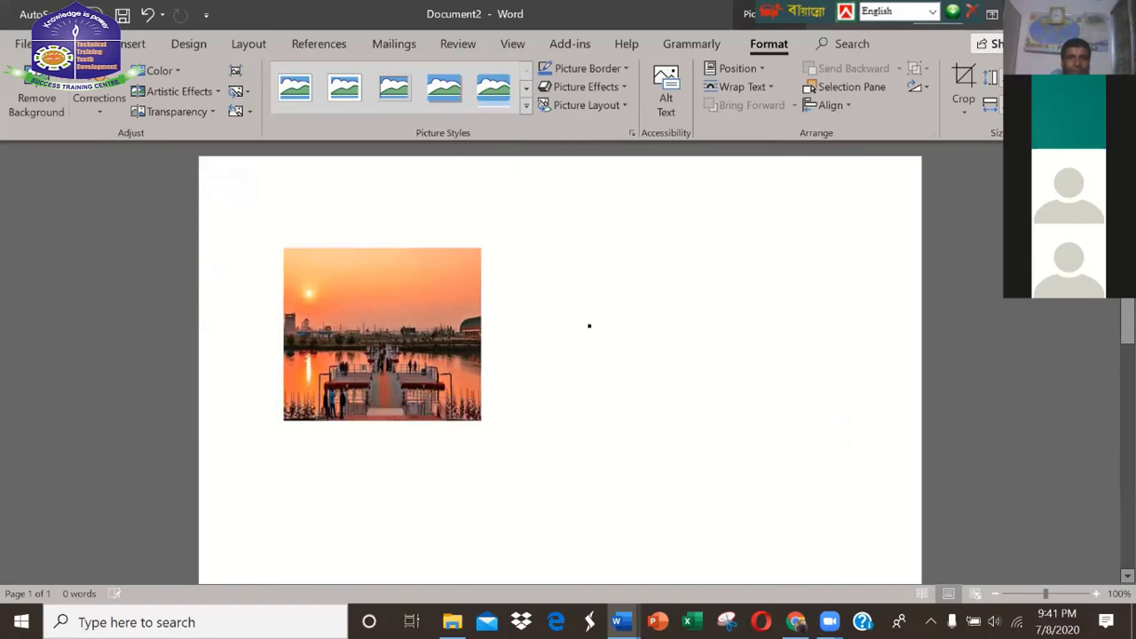
Give the photo a white frame, wrap it In Line with Text, and type 'hokjhdjhasdjhsdof' beside it
{"action": "left_click", "coordinate": [365, 279]}
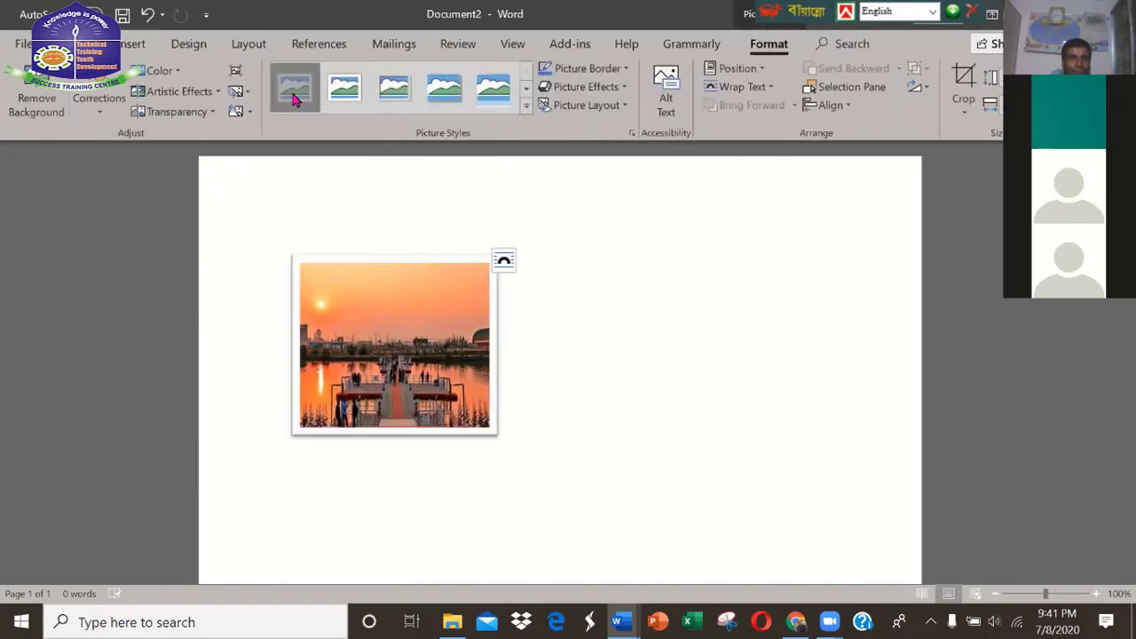
{"action": "left_click", "coordinate": [294, 89]}
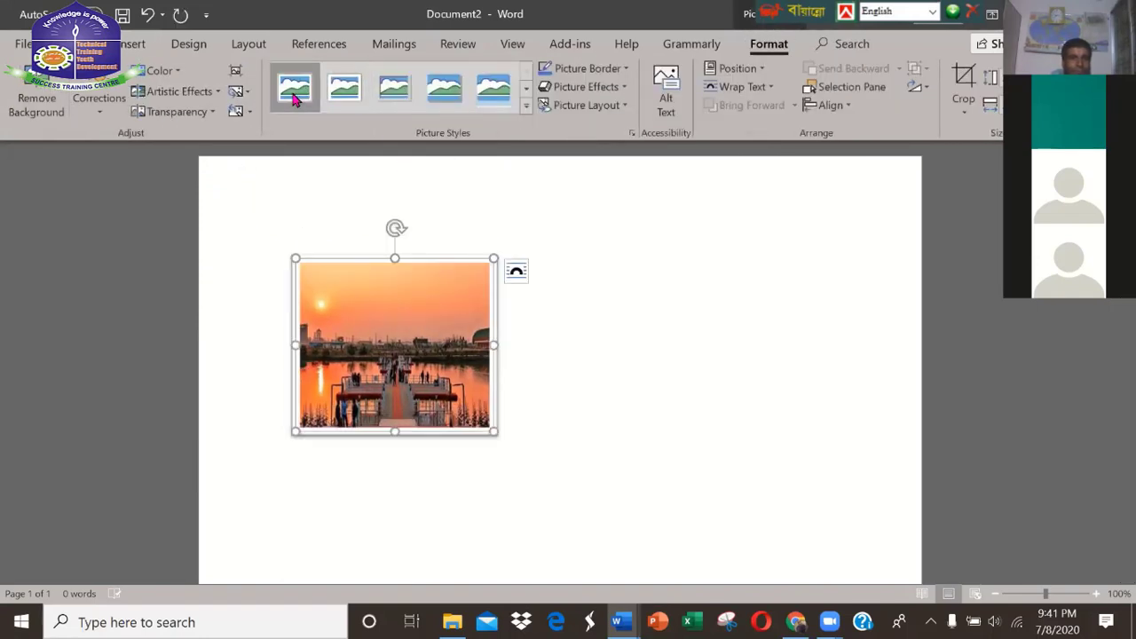
{"action": "left_click", "coordinate": [745, 87]}
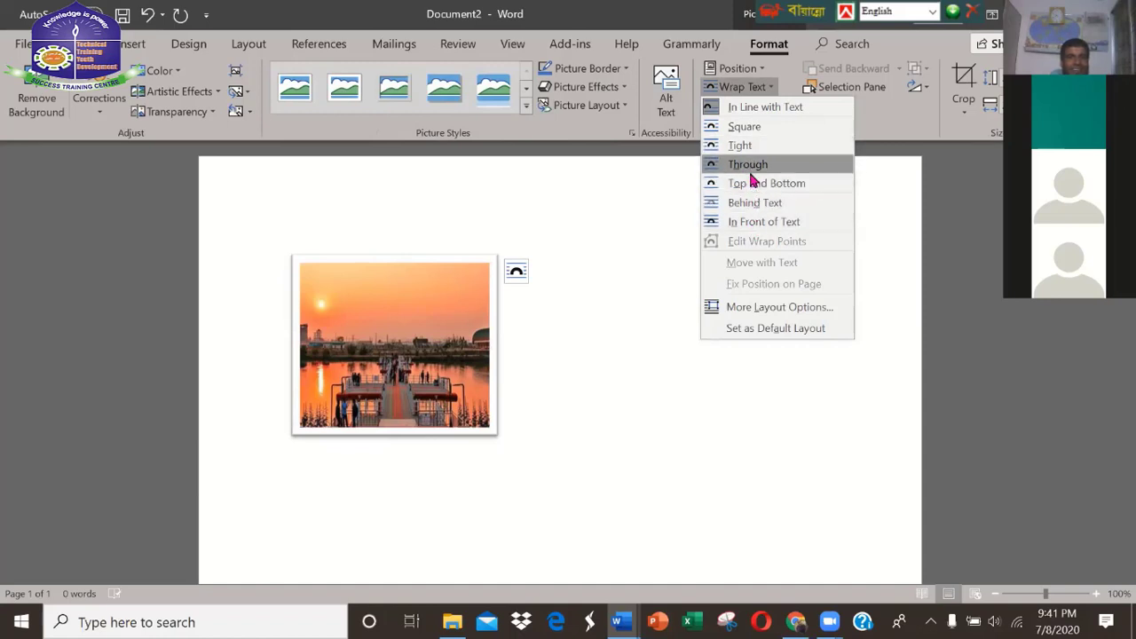
{"action": "left_click", "coordinate": [774, 222]}
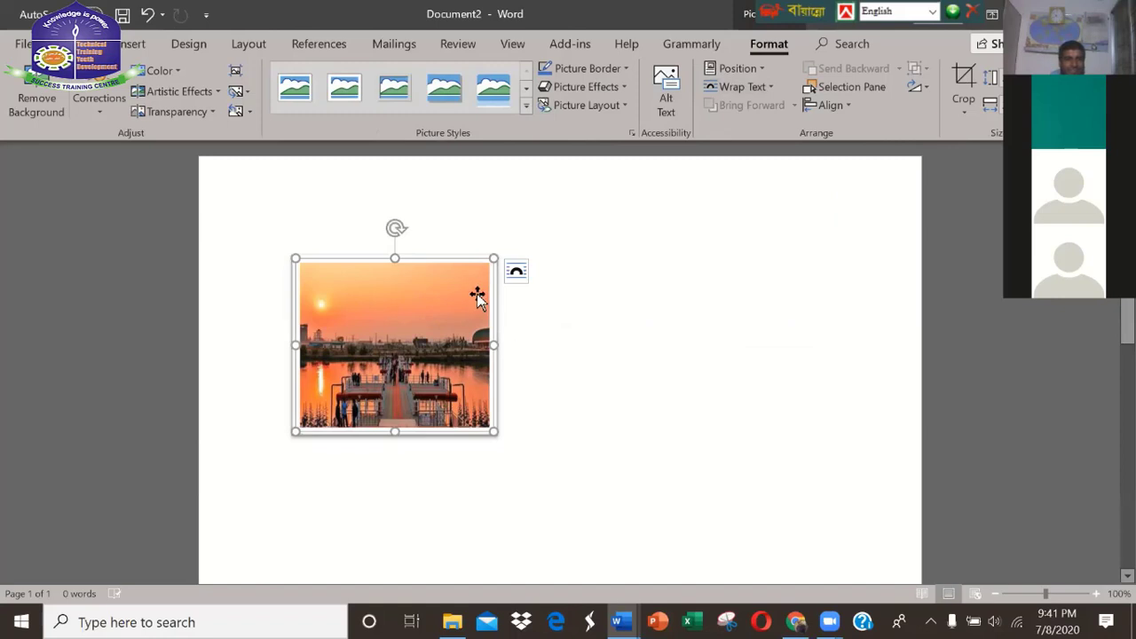
{"action": "left_click", "coordinate": [760, 89]}
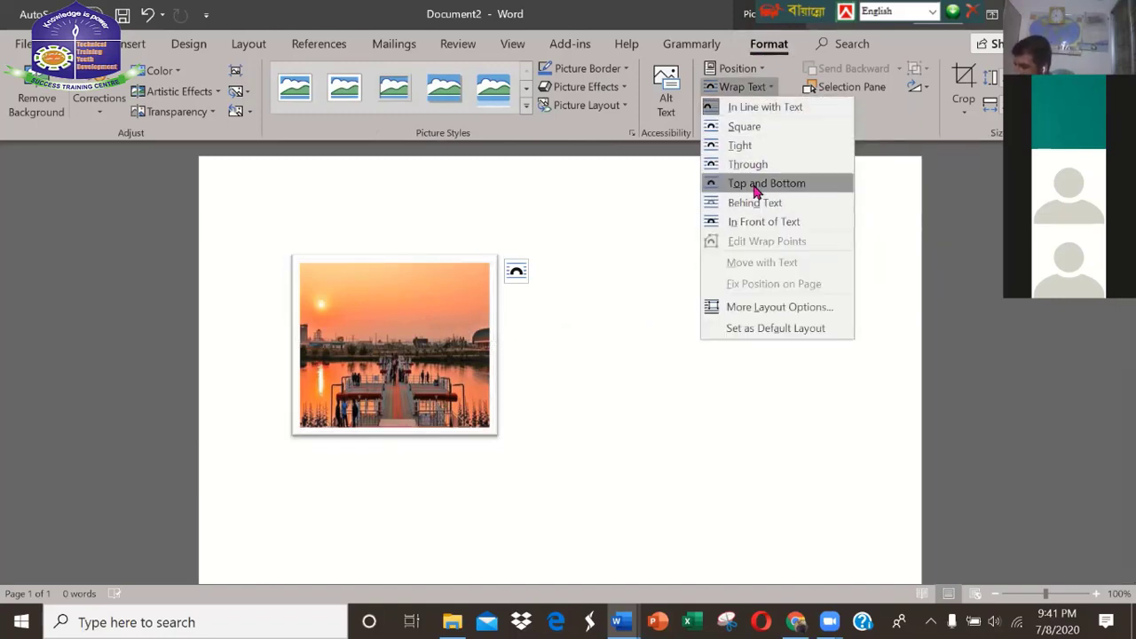
{"action": "left_click", "coordinate": [765, 107]}
{"action": "left_click", "coordinate": [647, 366]}
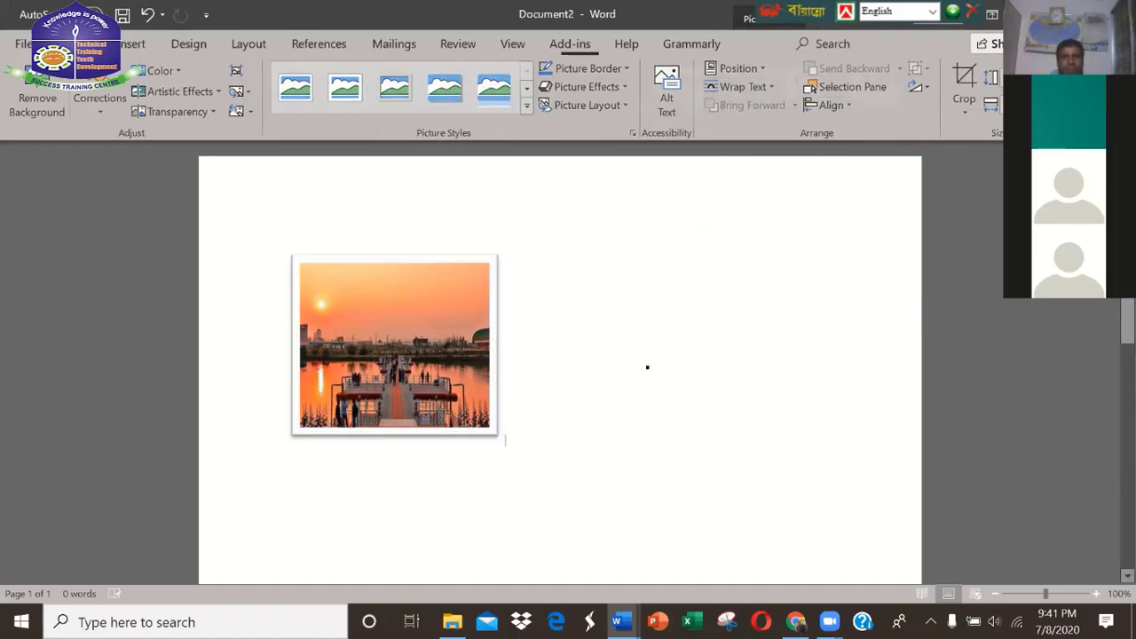
{"action": "type", "text": "hokjhdjhasdjhs"}
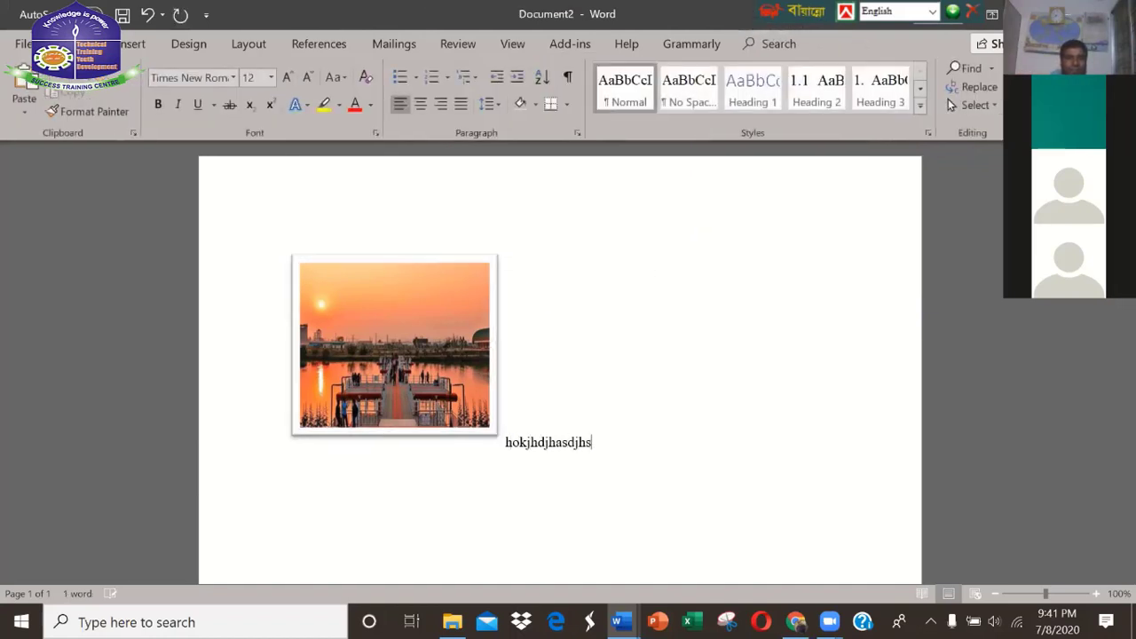
{"action": "type", "text": "iohfdof"}
Copy the sunset picture and paste a copy below the original
{"action": "left_click", "coordinate": [395, 344]}
{"action": "right_click", "coordinate": [433, 345]}
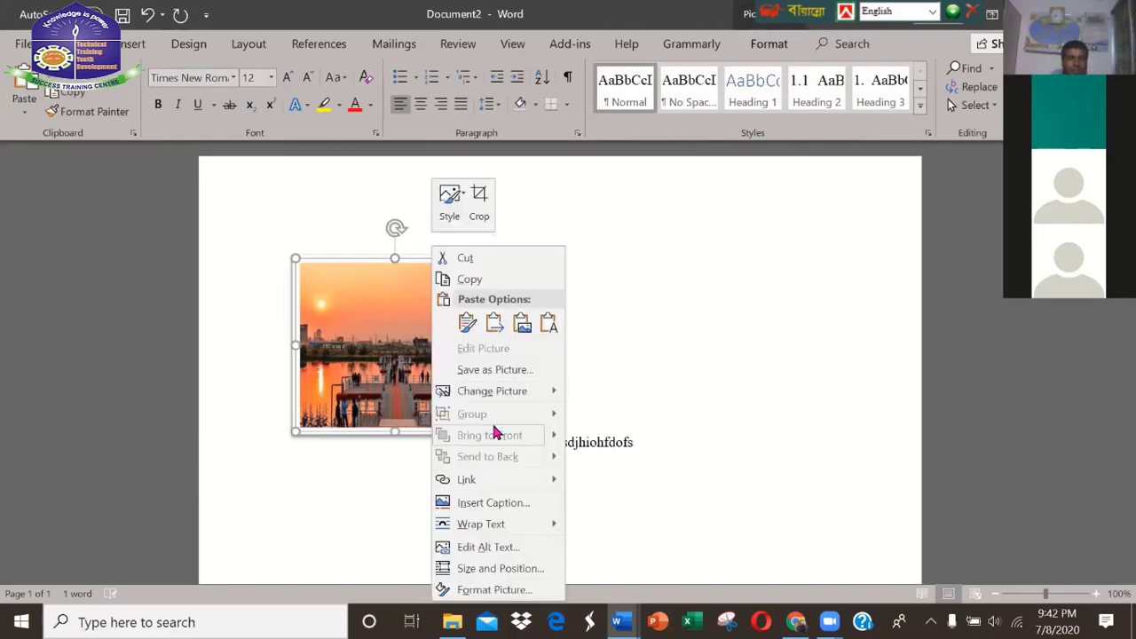
{"action": "left_click", "coordinate": [378, 387]}
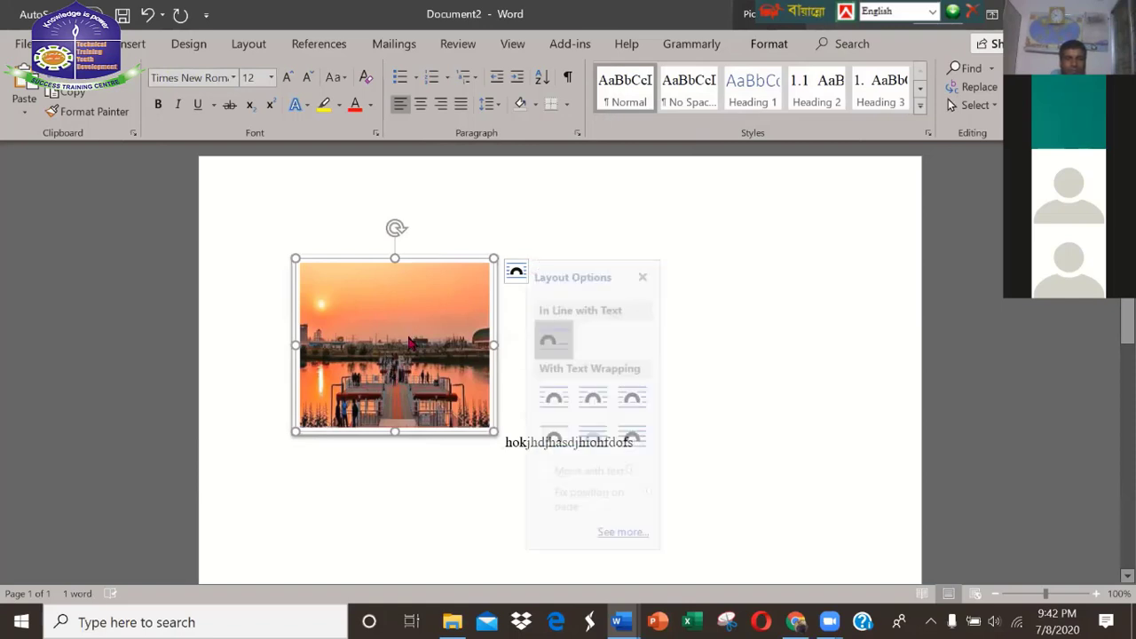
{"action": "left_click", "coordinate": [514, 336]}
{"action": "key", "text": "ctrl+v"}
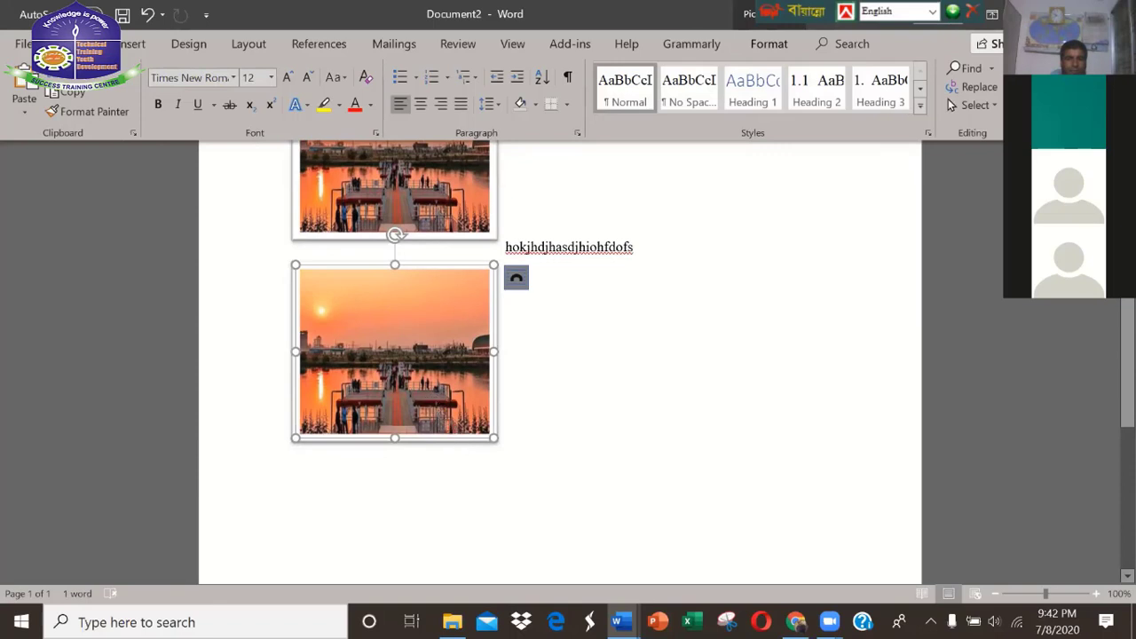
Ctrl-drag a copy to the right of the lower picture and add another copy on the next row
{"action": "left_click_drag", "start_coordinate": [441, 393], "coordinate": [445, 521]}
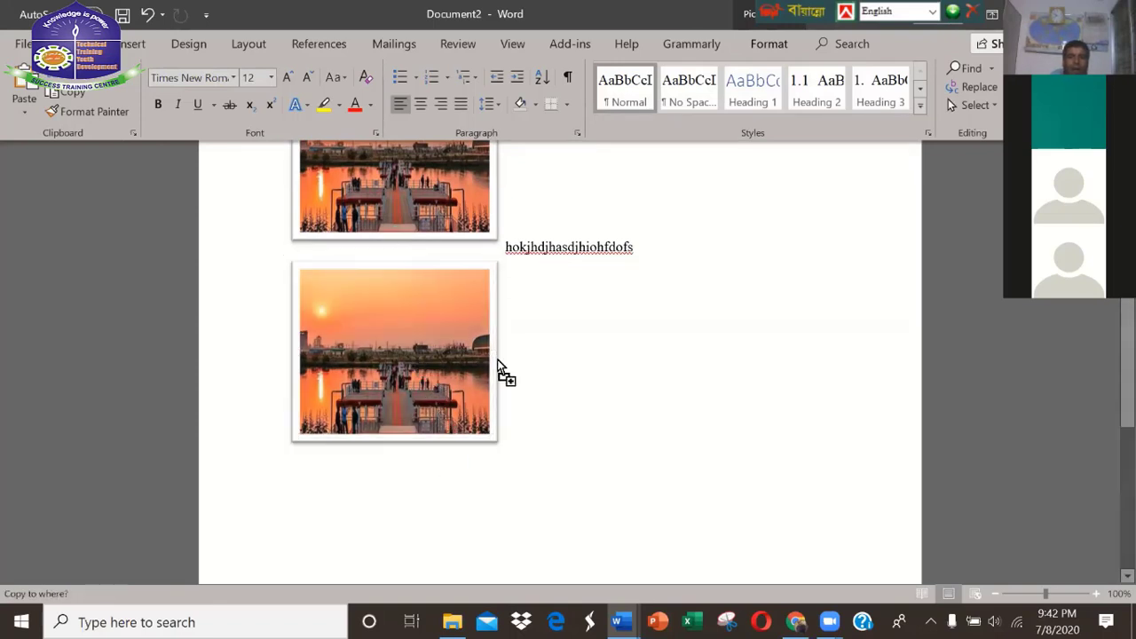
{"action": "left_click_drag", "start_coordinate": [407, 361], "coordinate": [635, 362]}
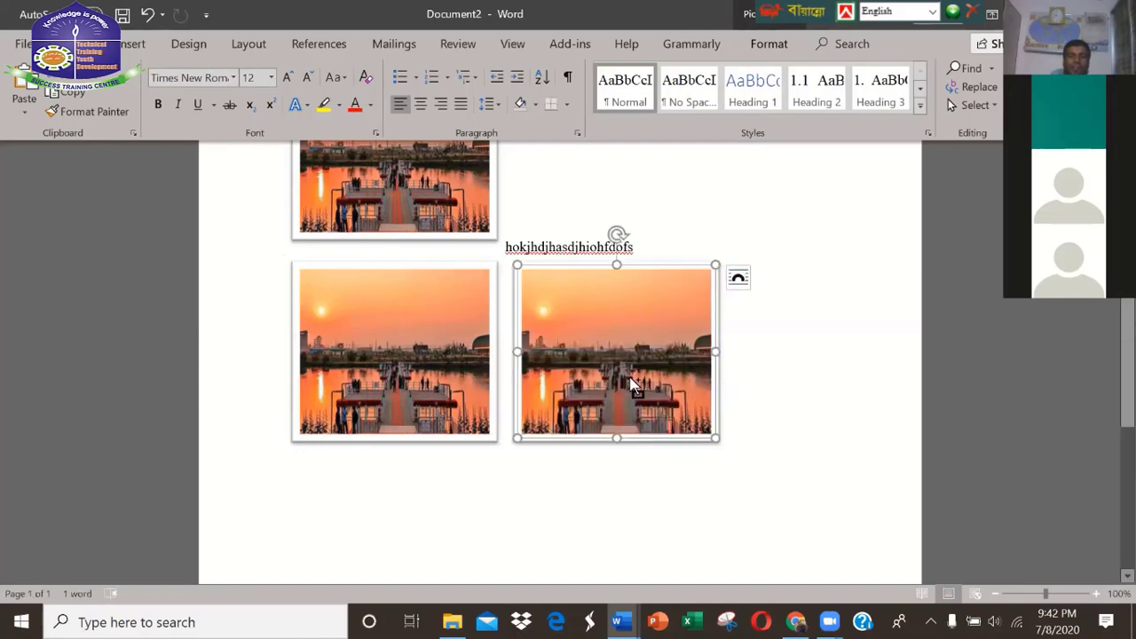
{"action": "left_click", "coordinate": [781, 373]}
{"action": "key", "text": "Return"}
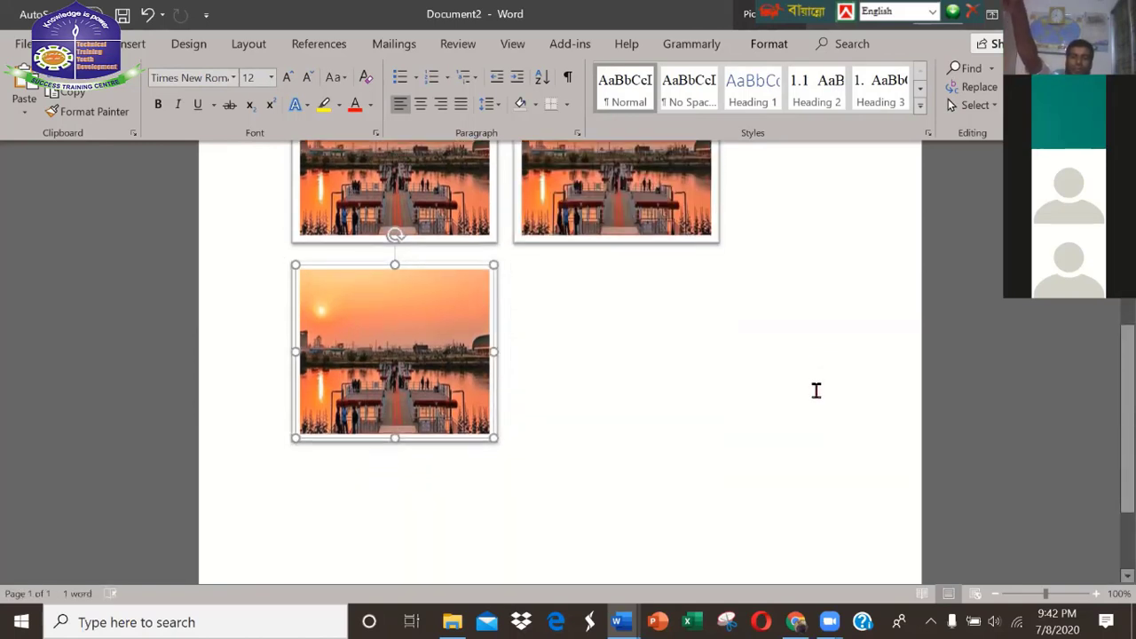
{"action": "scroll", "coordinate": [706, 364], "scroll_direction": "up", "scroll_amount": 5}
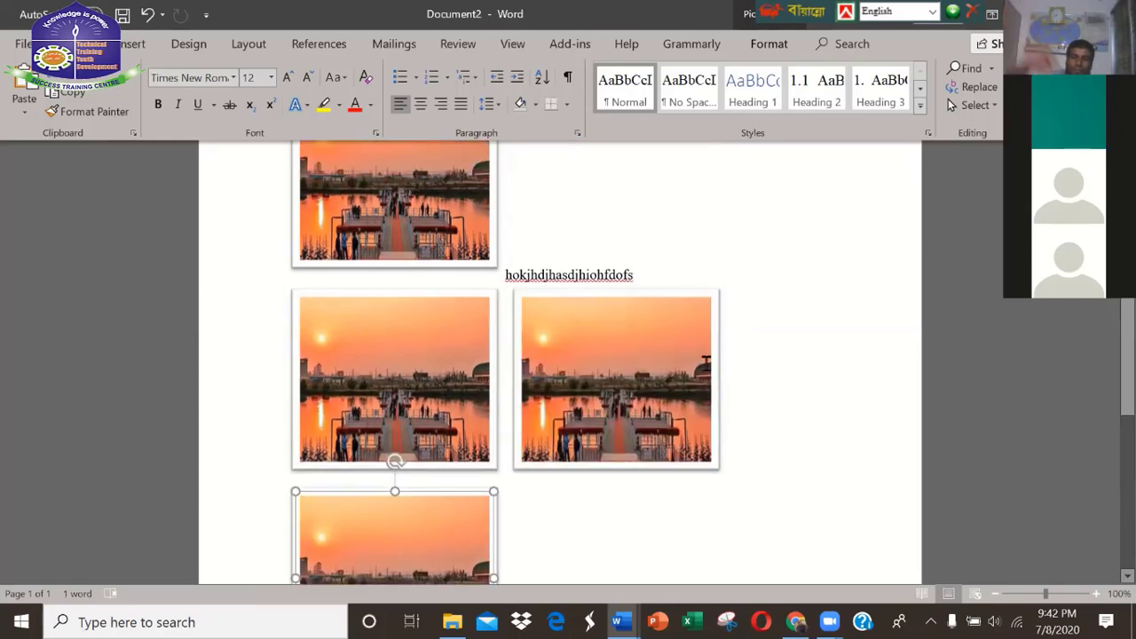
{"action": "scroll", "coordinate": [705, 363], "scroll_direction": "up", "scroll_amount": 3}
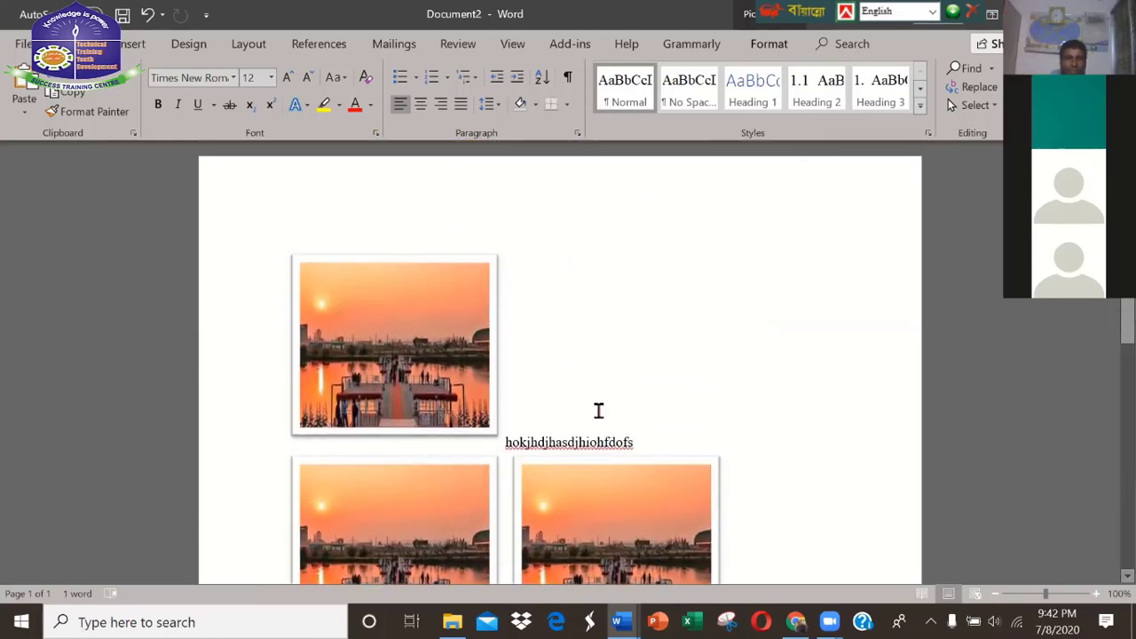
Centre the first picture and delete the extra copies and placeholder text
{"action": "left_click", "coordinate": [860, 222]}
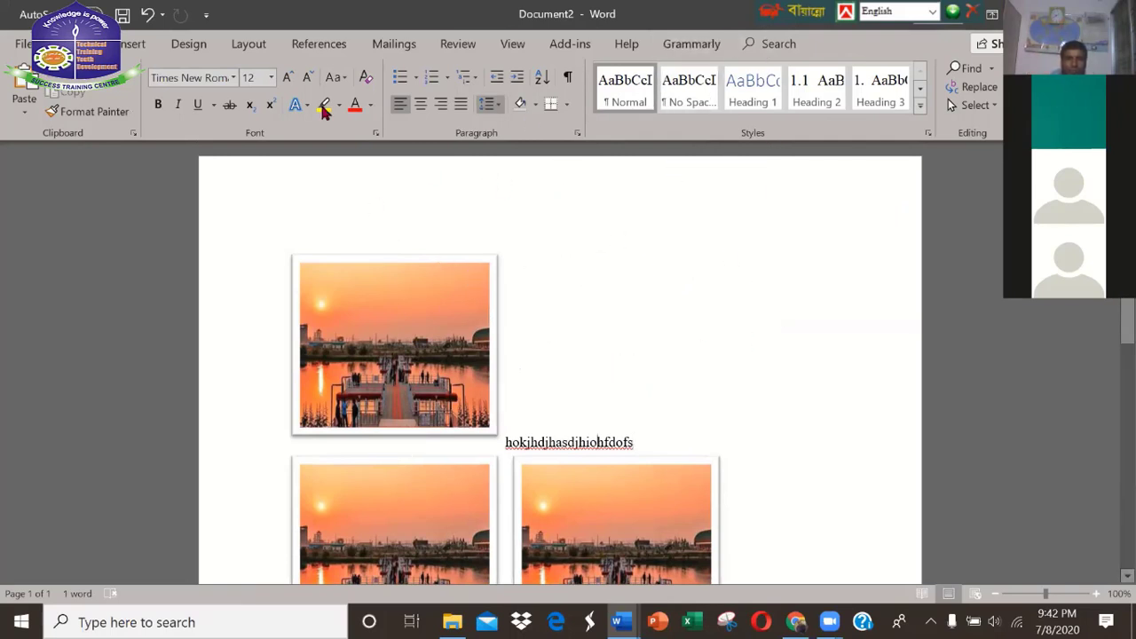
{"action": "left_click", "coordinate": [462, 355]}
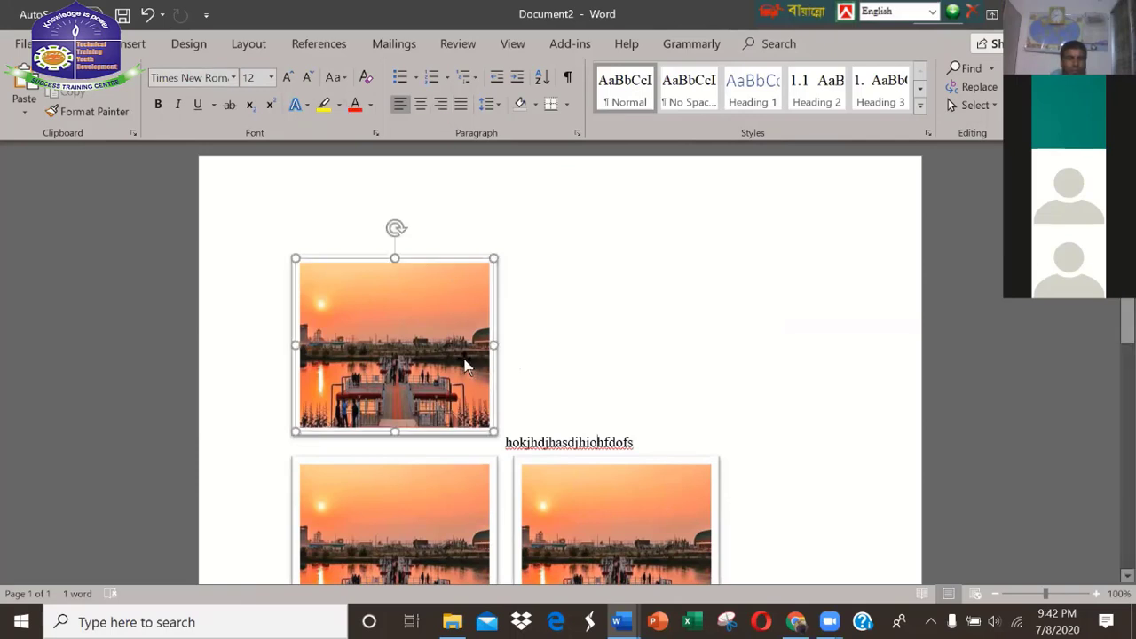
{"action": "left_click", "coordinate": [420, 104]}
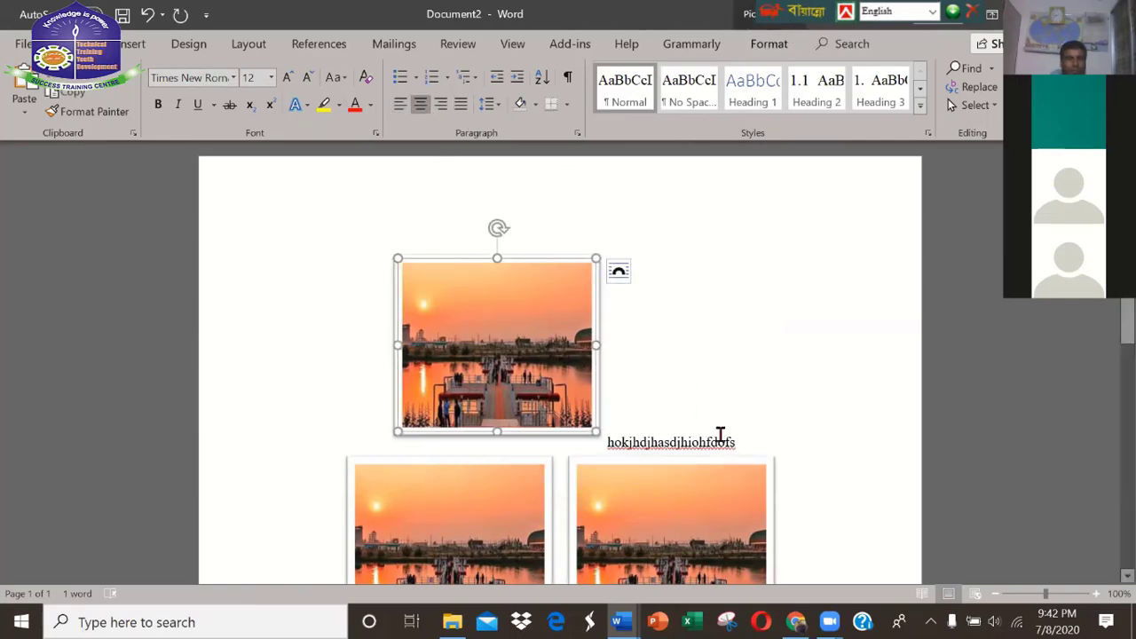
{"action": "left_click", "coordinate": [584, 475]}
{"action": "left_click", "coordinate": [631, 413]}
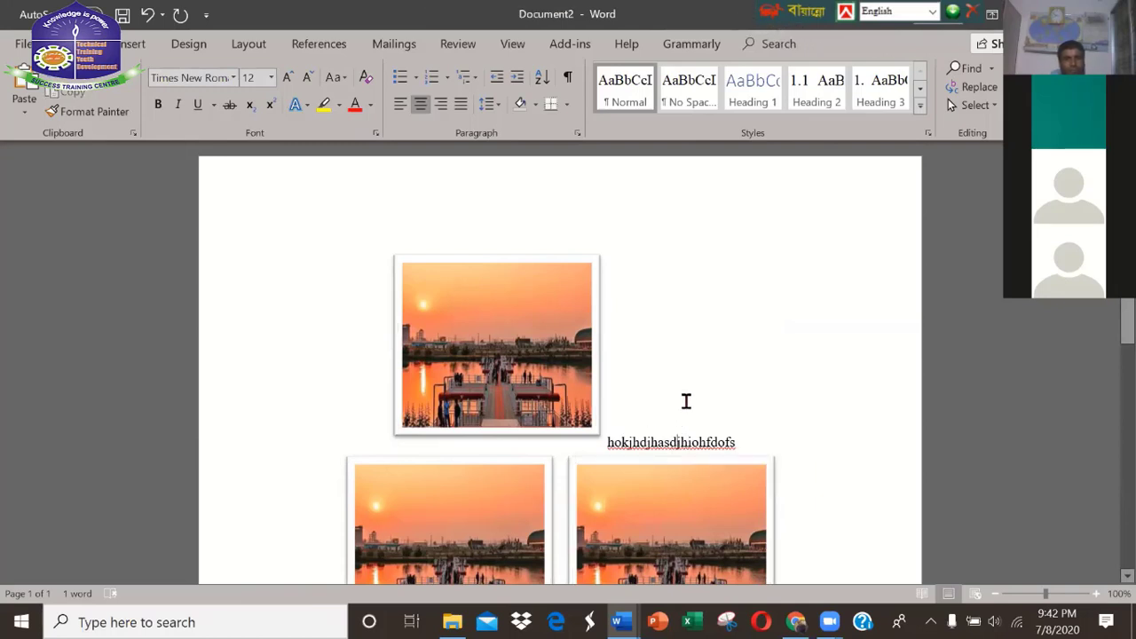
{"action": "key", "text": "shift+Down"}
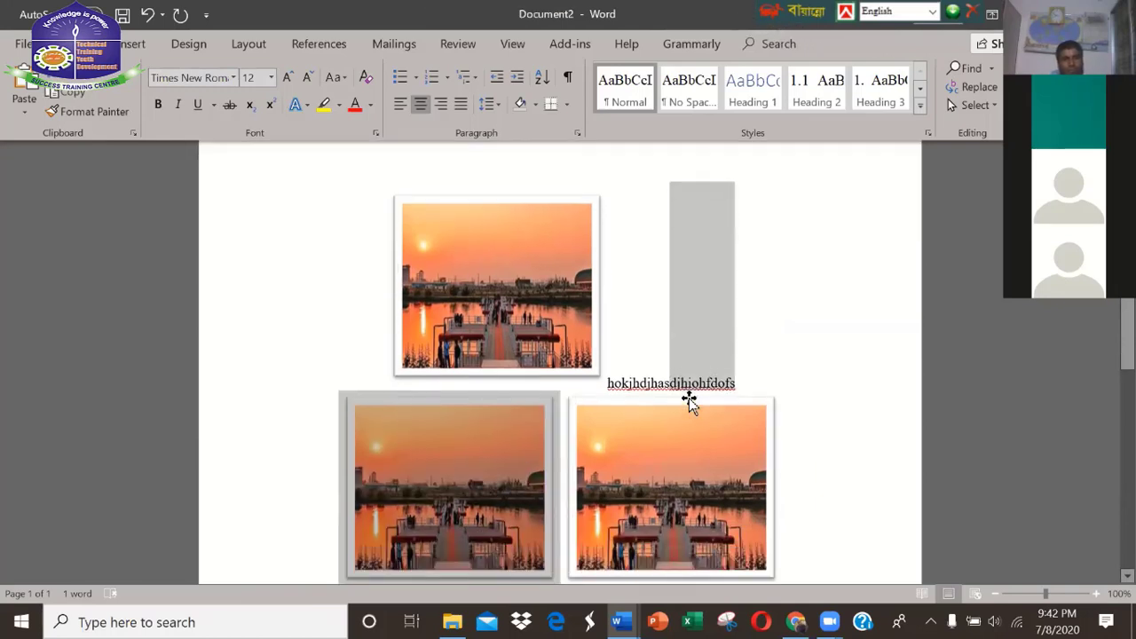
{"action": "key", "text": "shift+Down"}
{"action": "key", "text": "Delete"}
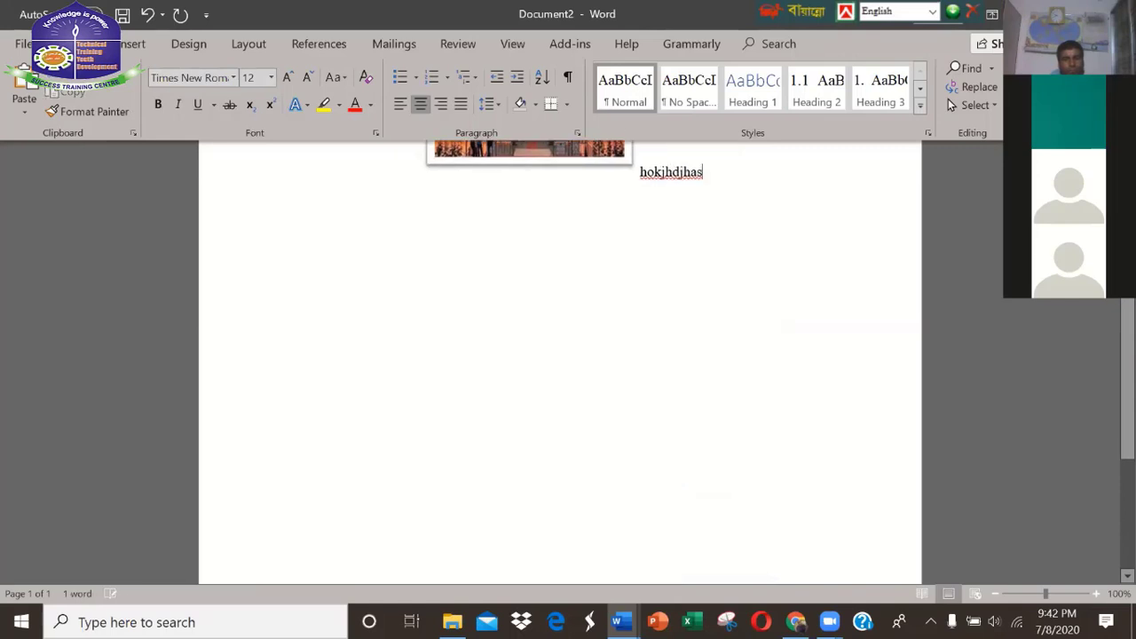
{"action": "key", "text": "BackSpace"}
{"action": "key", "text": "BackSpace"}
{"action": "key", "text": "BackSpace"}
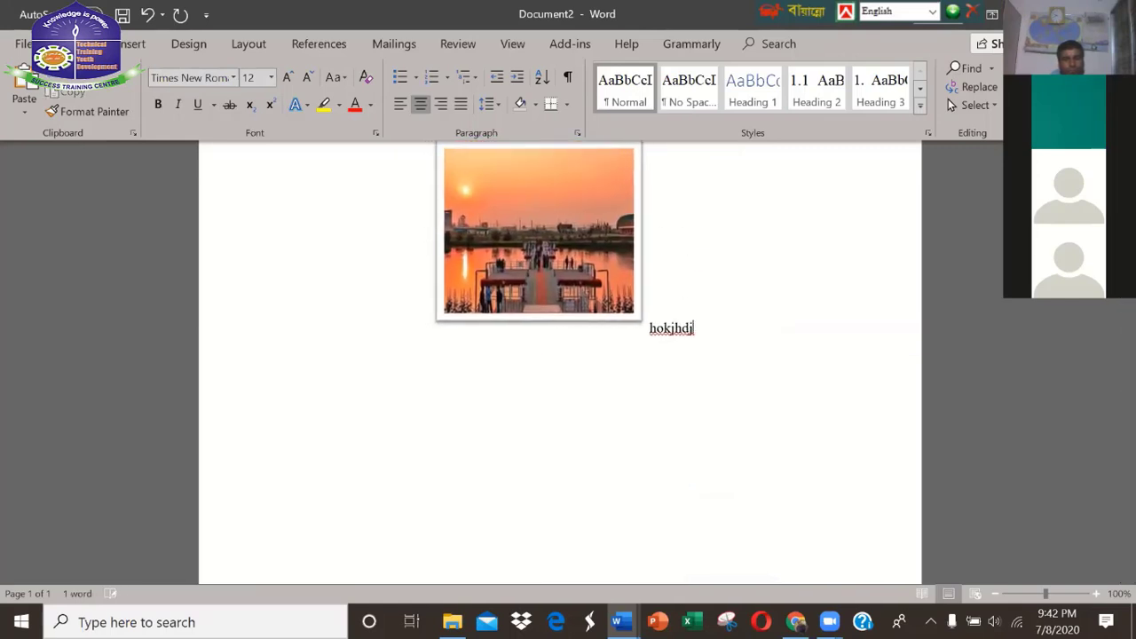
{"action": "key", "text": "BackSpace"}
{"action": "key", "text": "BackSpace"}
{"action": "key", "text": "BackSpace"}
{"action": "key", "text": "BackSpace"}
{"action": "key", "text": "BackSpace"}
{"action": "key", "text": "BackSpace"}
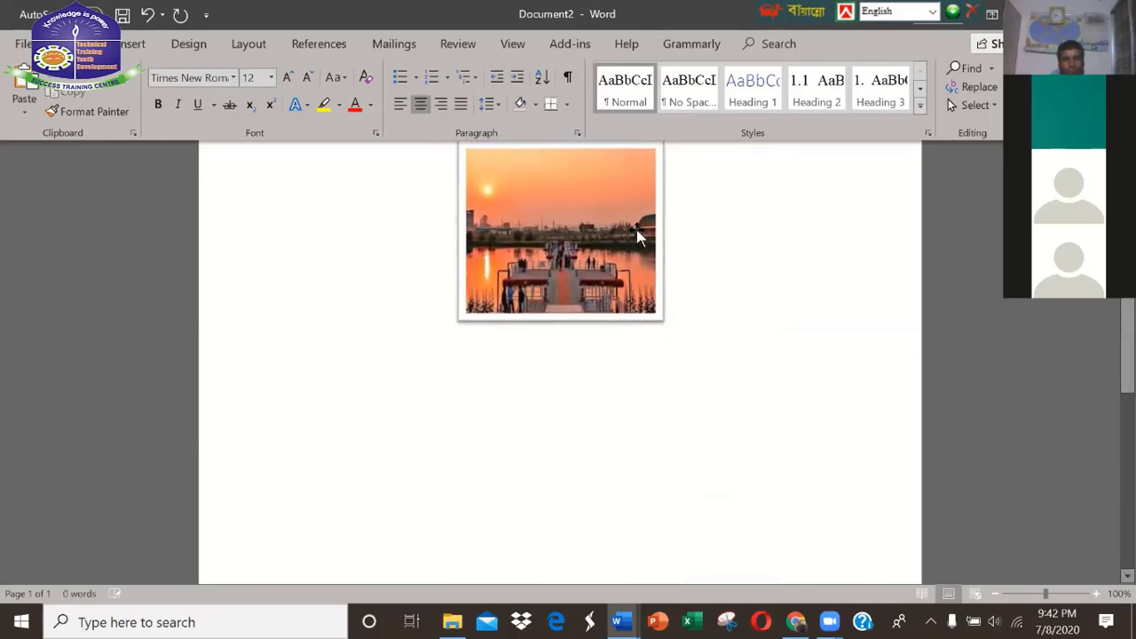
Drag the remaining picture's bottom handle up to make it shorter
{"action": "left_click", "coordinate": [634, 236]}
{"action": "left_click_drag", "start_coordinate": [564, 316], "coordinate": [564, 264]}
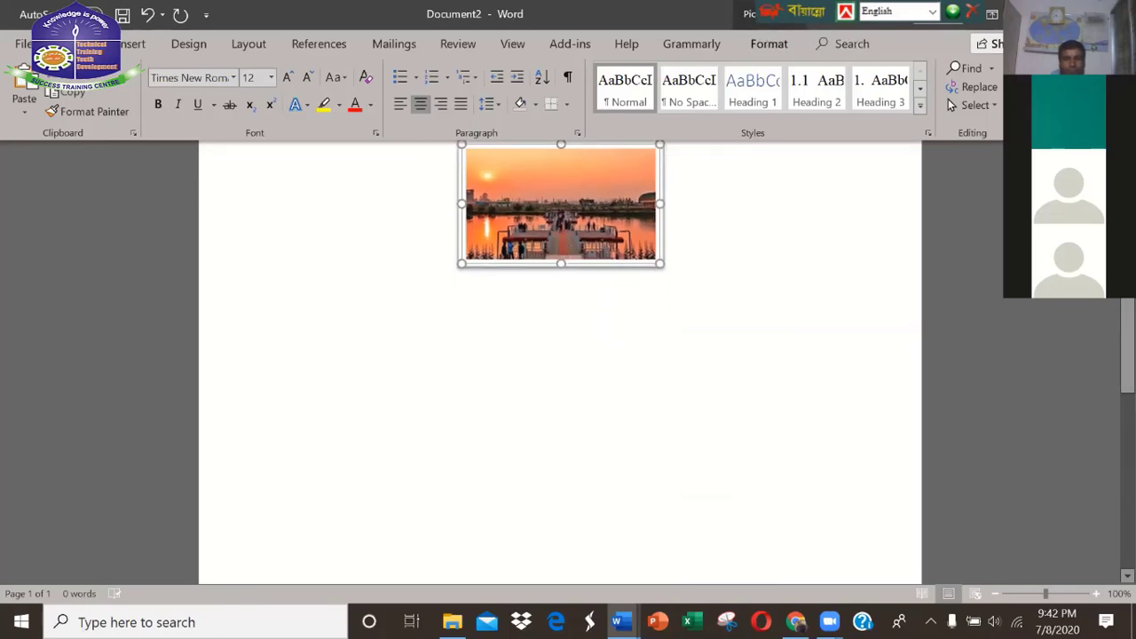
{"action": "left_click", "coordinate": [669, 222]}
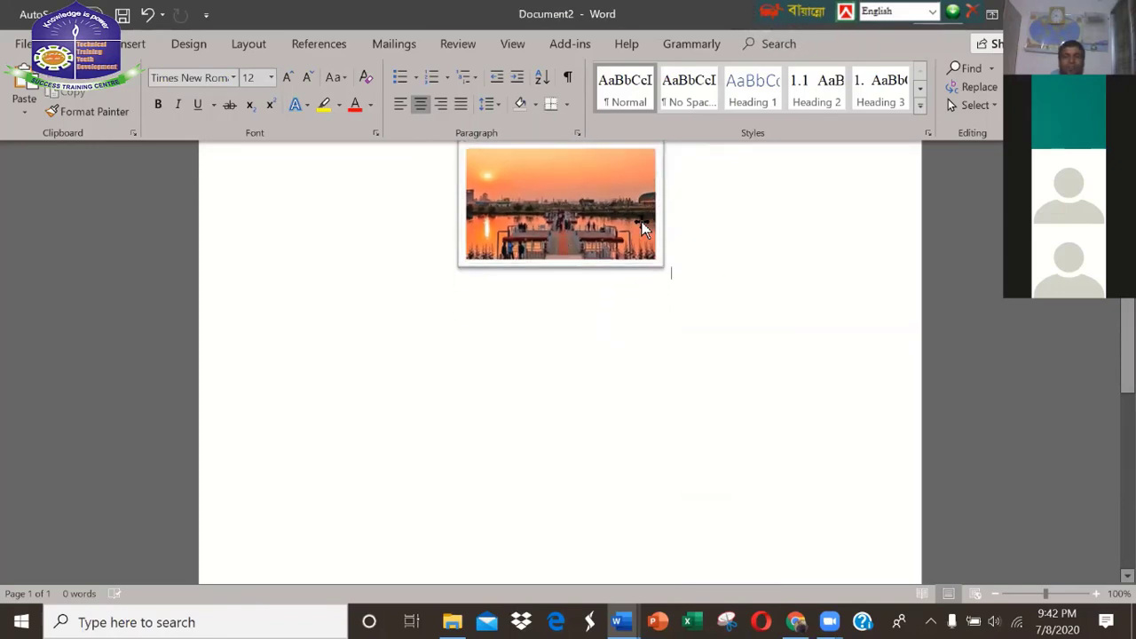
{"action": "left_click", "coordinate": [644, 228]}
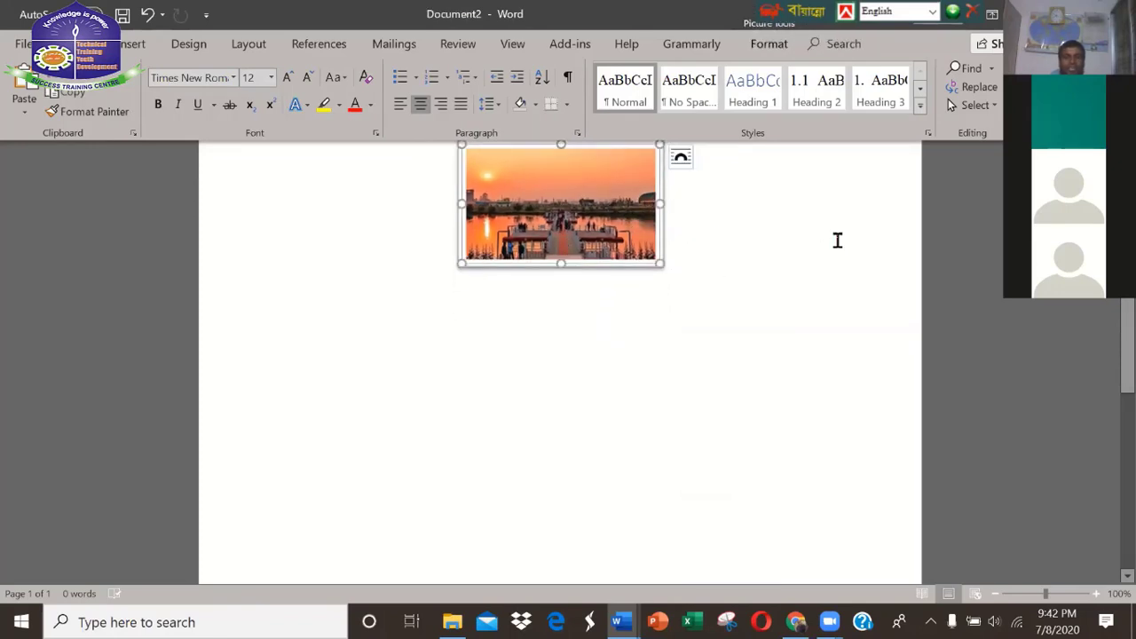
Apply the oval metal-frame picture style to the sunset photo and narrow it slightly
{"action": "double_click", "coordinate": [606, 247]}
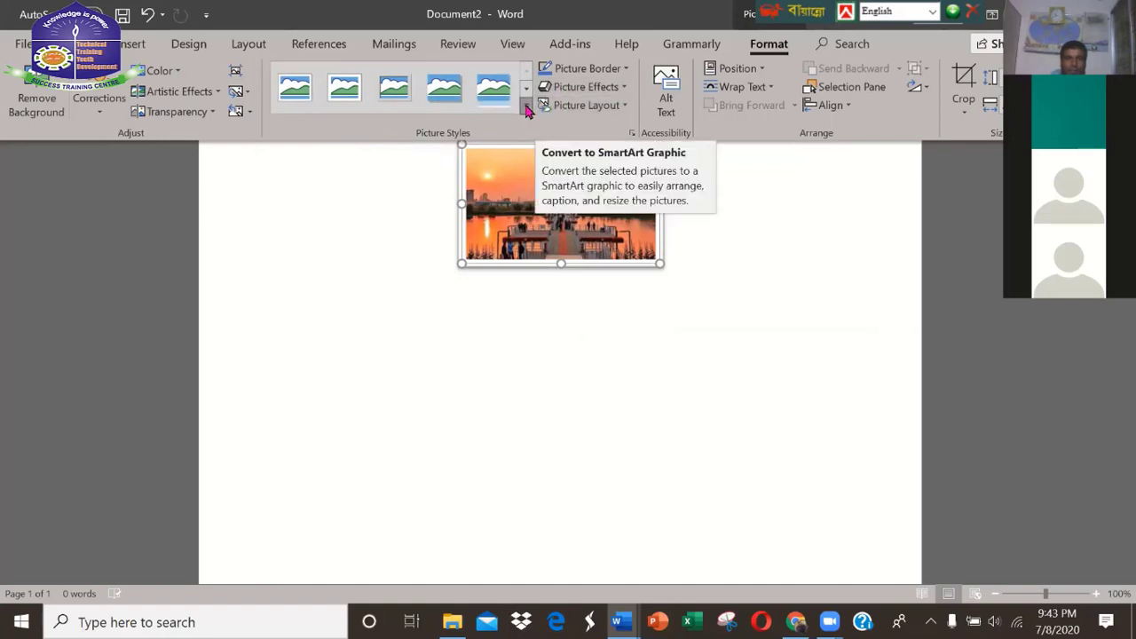
{"action": "left_click", "coordinate": [526, 107]}
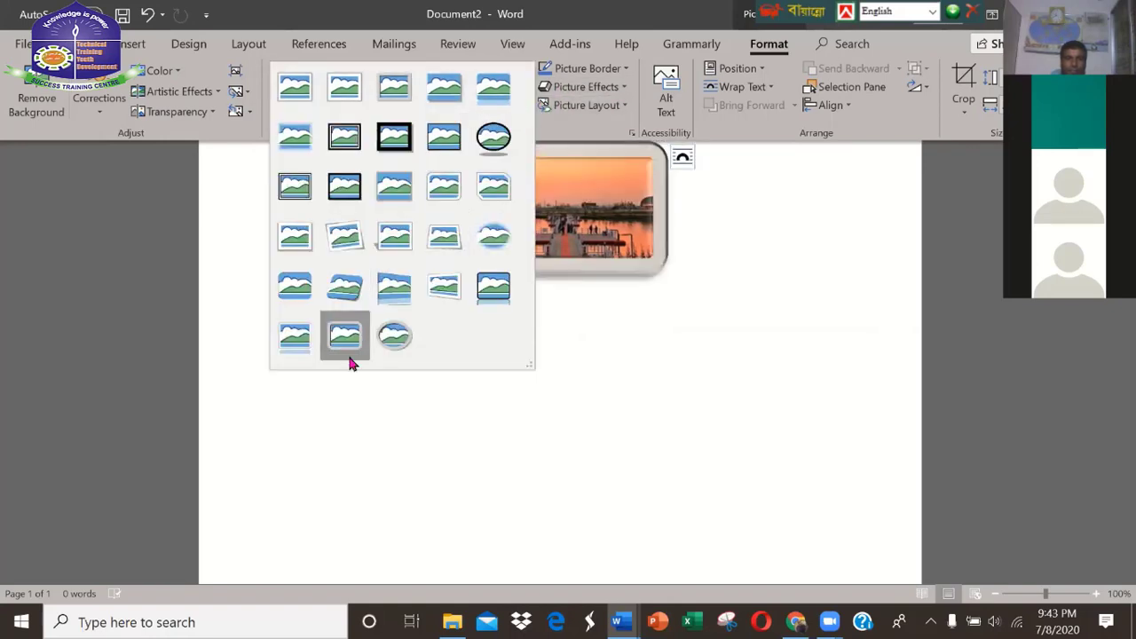
{"action": "left_click", "coordinate": [382, 335]}
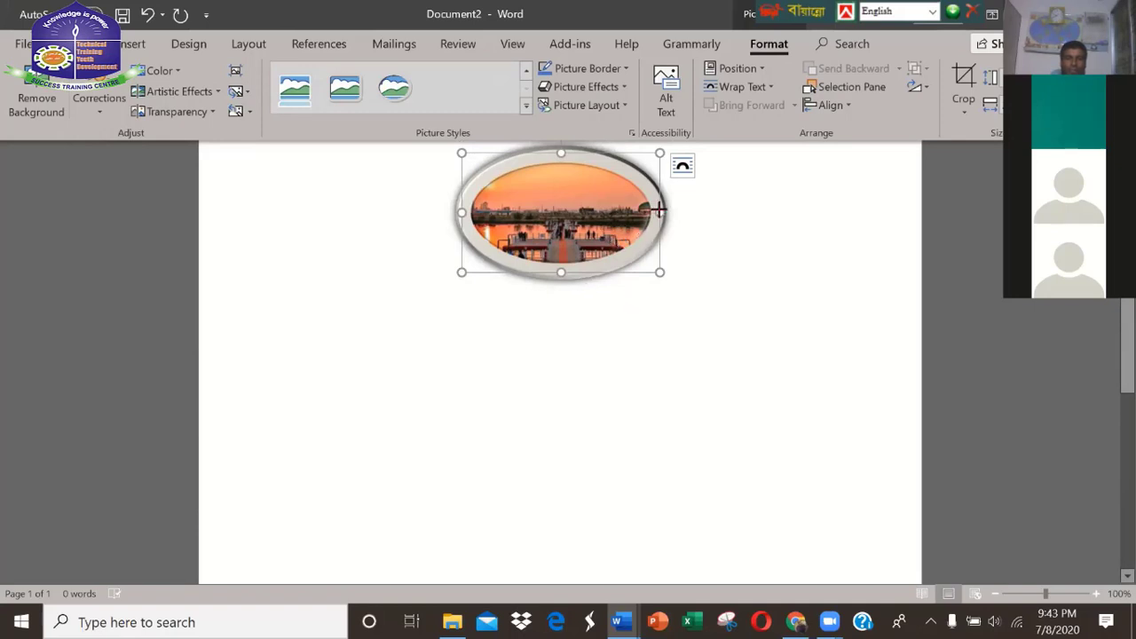
{"action": "left_click_drag", "start_coordinate": [659, 212], "coordinate": [630, 212]}
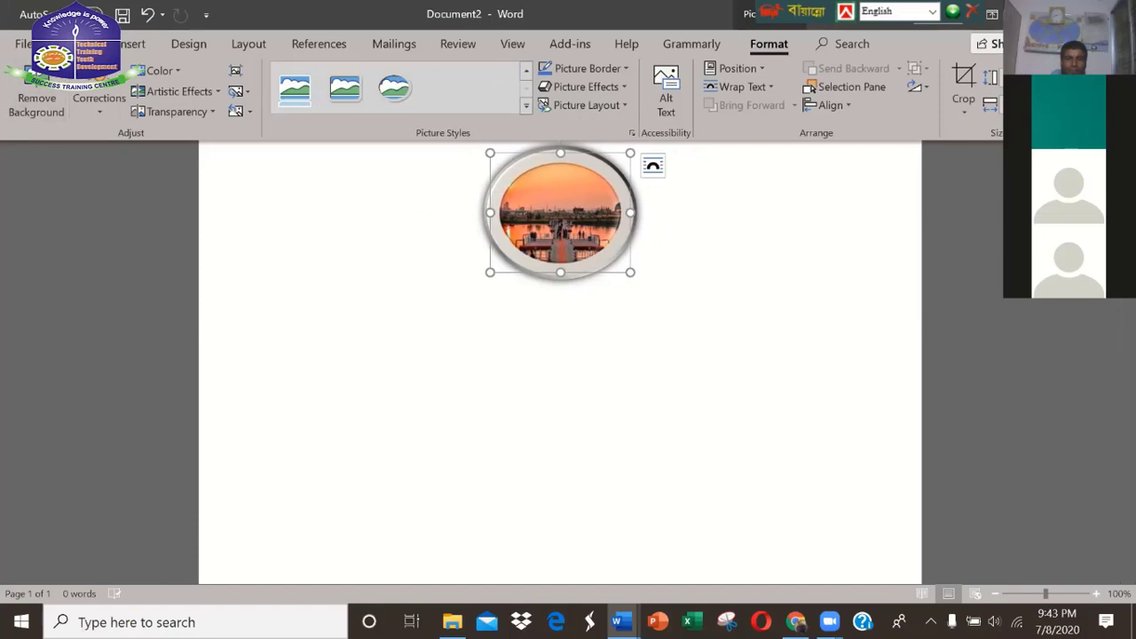
Left-align the oval picture, Ctrl-drag copies into a row of three, and select the extra fourth copy
{"action": "left_click", "coordinate": [85, 44]}
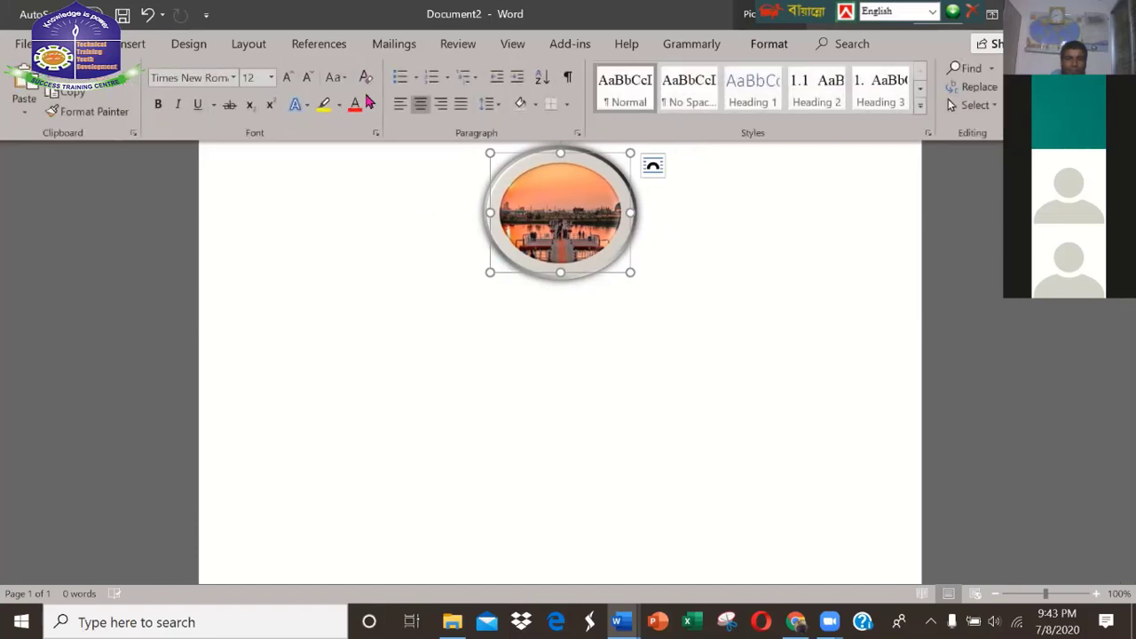
{"action": "left_click", "coordinate": [401, 104]}
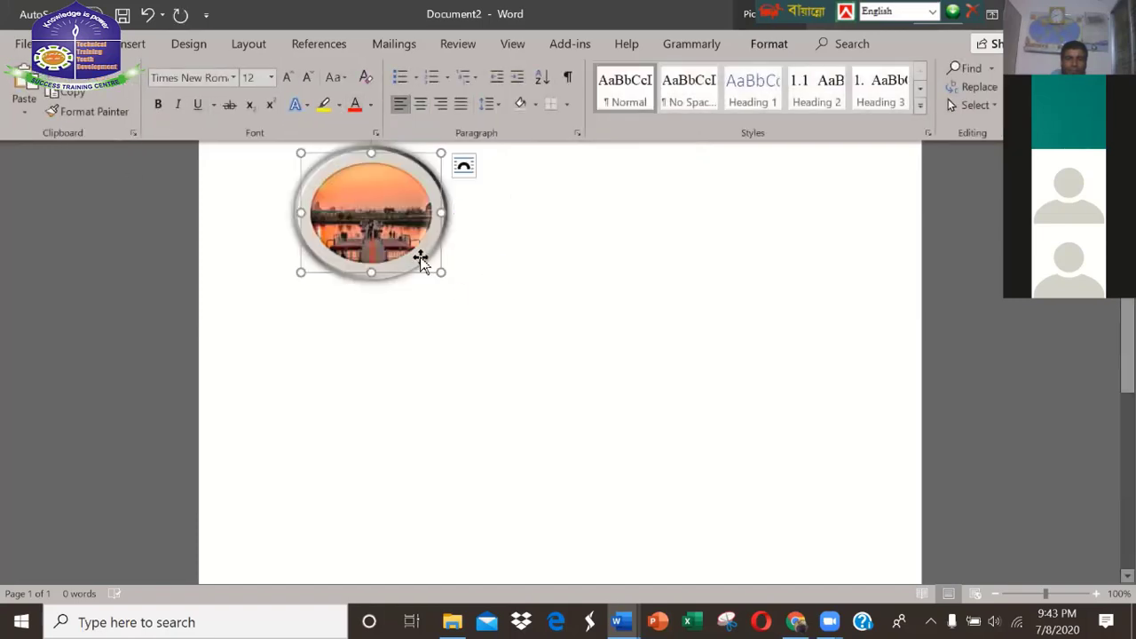
{"action": "mouse_move", "coordinate": [396, 226]}
{"action": "left_mouse_down"}
{"action": "mouse_move", "coordinate": [481, 230]}
{"action": "mouse_move", "coordinate": [655, 207]}
{"action": "left_mouse_up"}
{"action": "left_click_drag", "start_coordinate": [723, 213], "coordinate": [837, 203]}
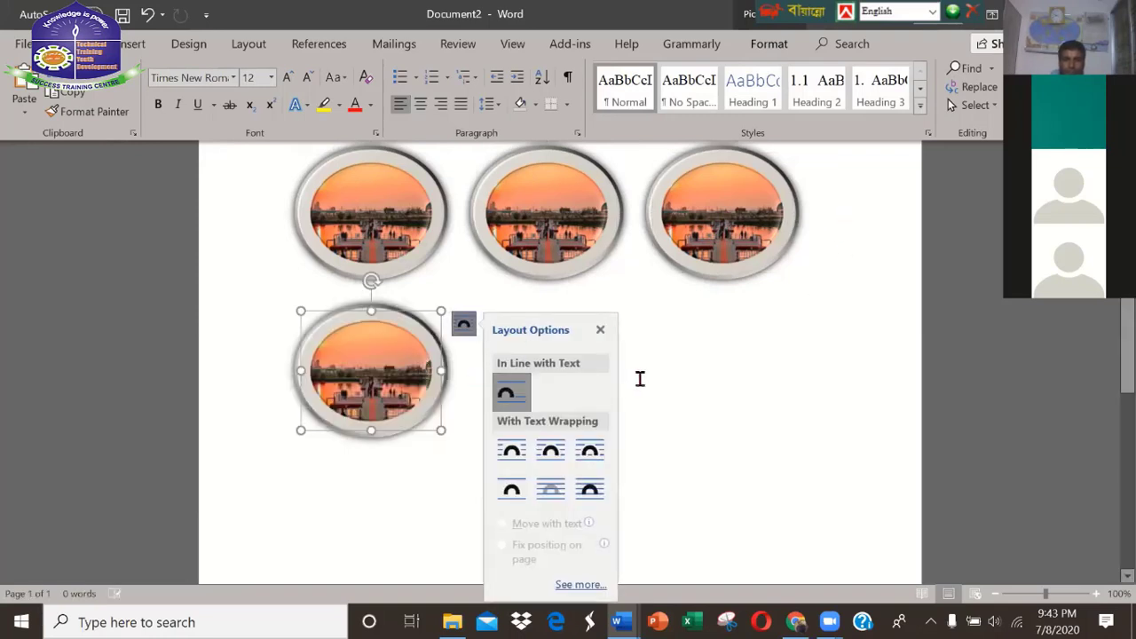
{"action": "left_click", "coordinate": [574, 333]}
{"action": "key", "text": "shift+Left"}
Delete the extra fourth picture and drag a framed photo toward a new spot
{"action": "key", "text": "BackSpace"}
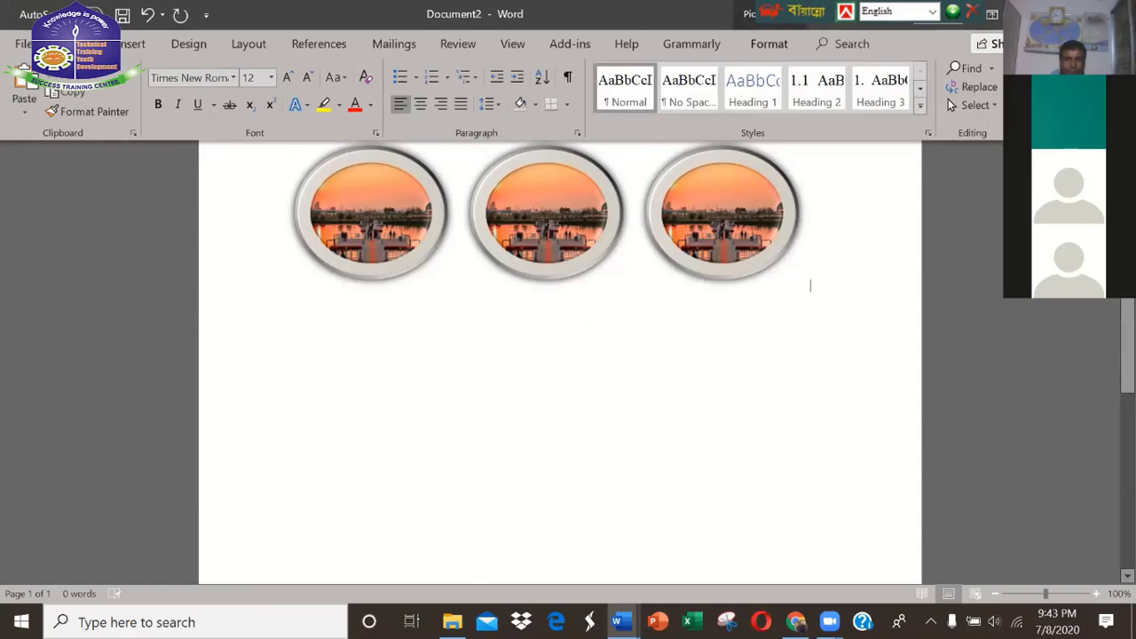
{"action": "left_click", "coordinate": [398, 203]}
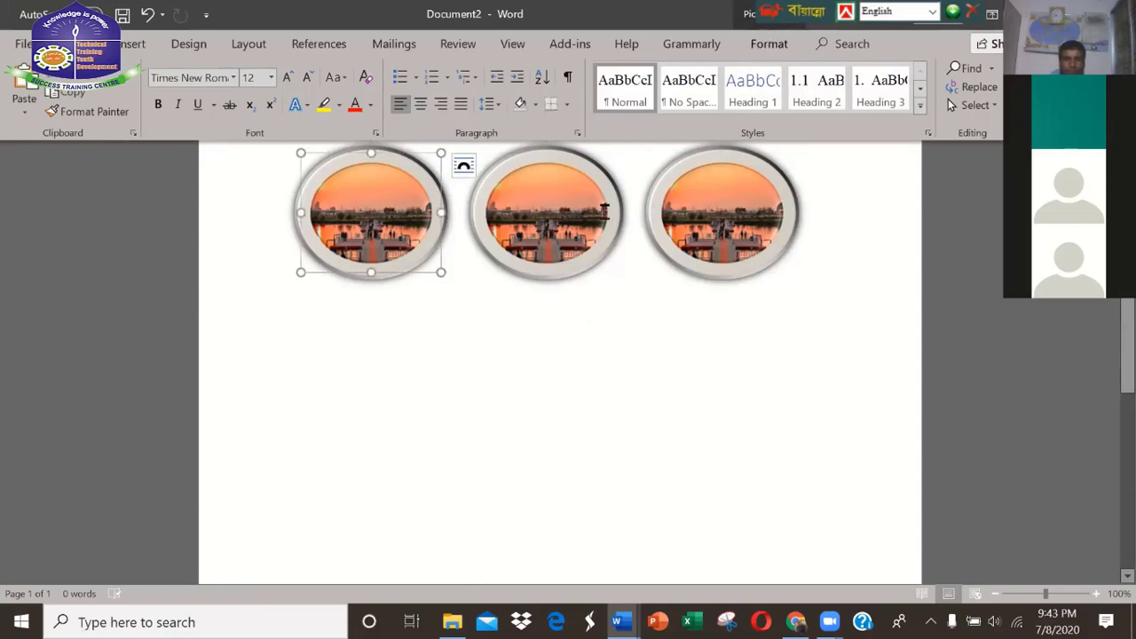
{"action": "left_click", "coordinate": [672, 222]}
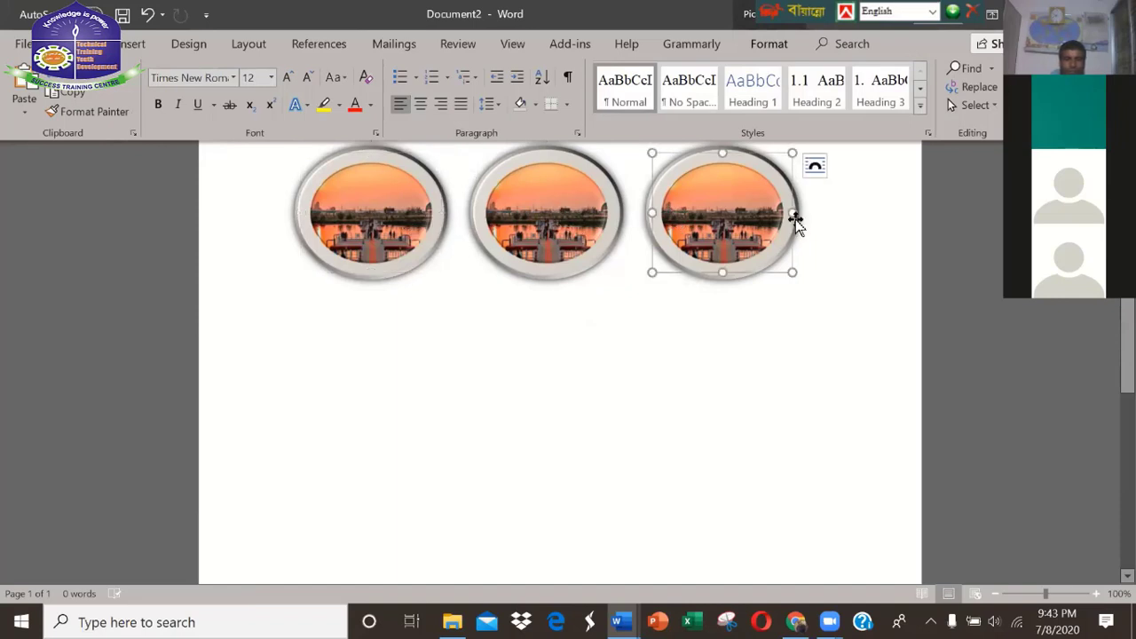
{"action": "left_click", "coordinate": [397, 226]}
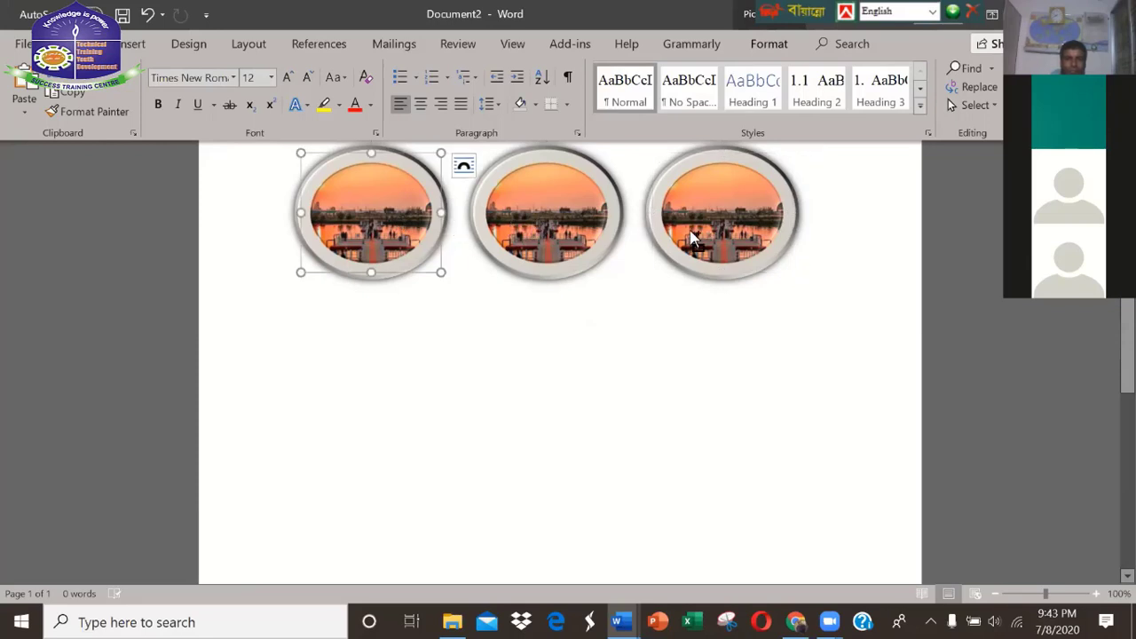
{"action": "left_click_drag", "start_coordinate": [701, 227], "coordinate": [417, 275]}
{"action": "left_click", "coordinate": [512, 231]}
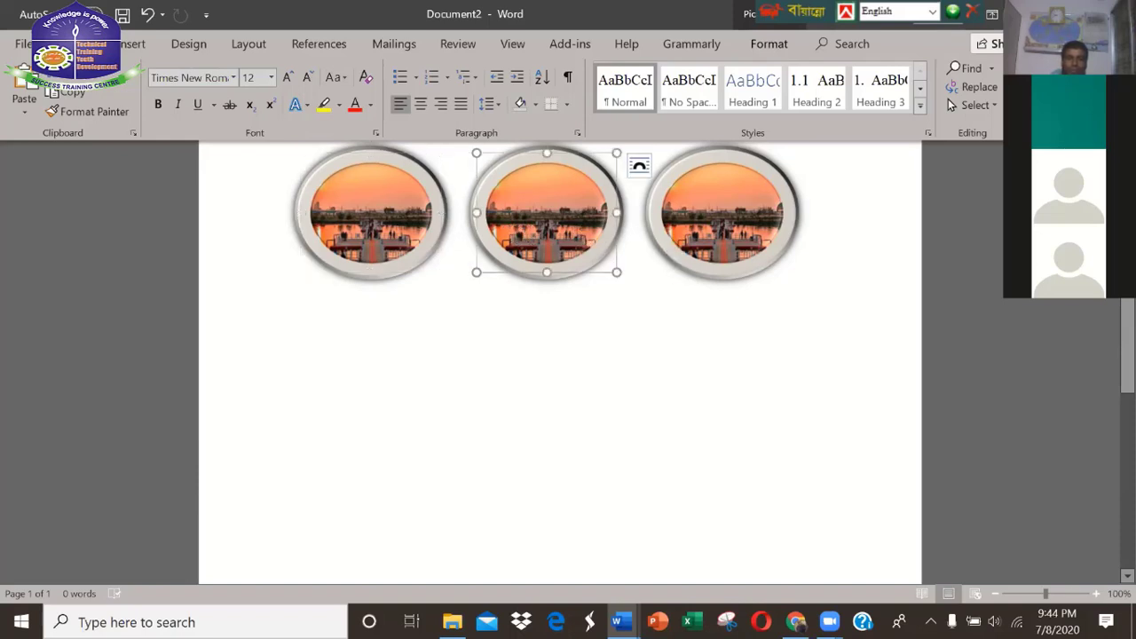
{"action": "left_click", "coordinate": [639, 165]}
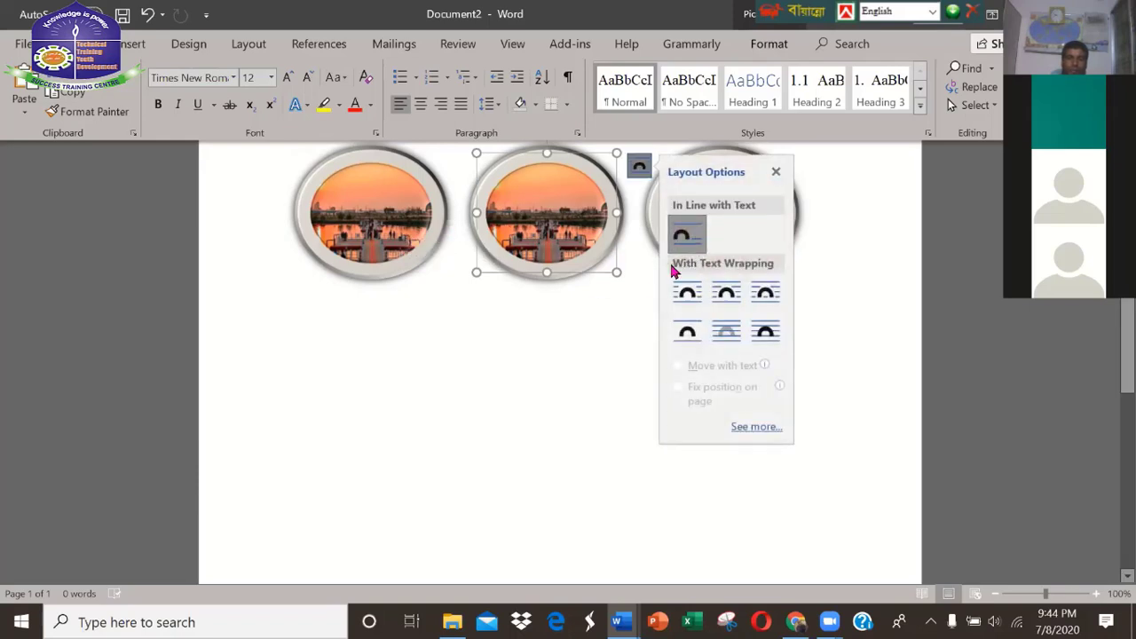
{"action": "left_click", "coordinate": [777, 173]}
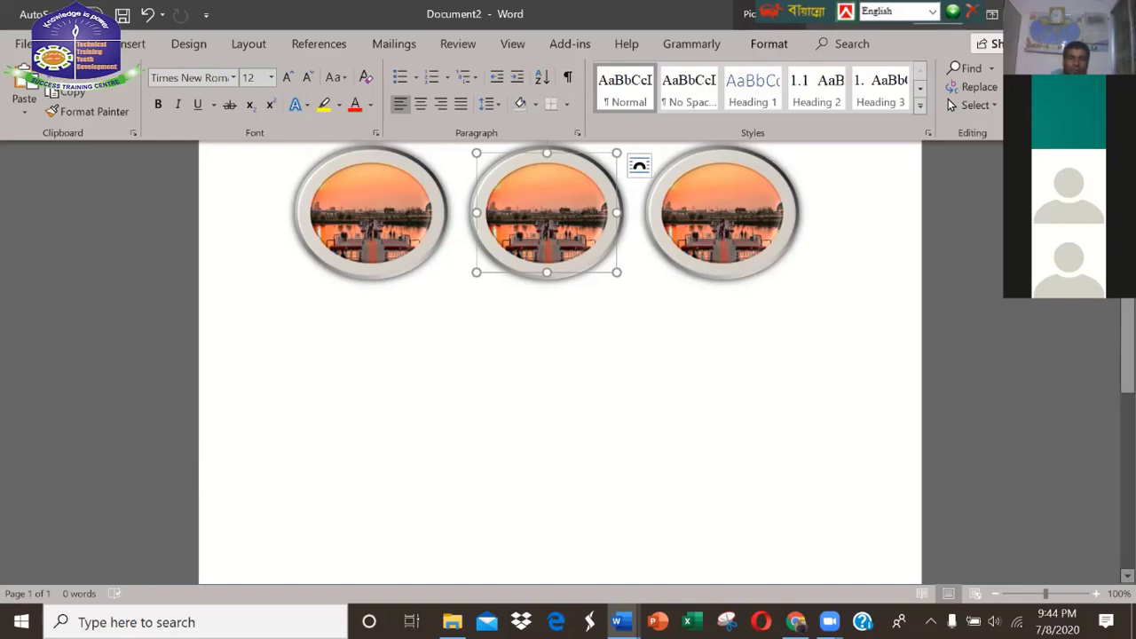
Ctrl-drag the first framed photo to place a copy starting the second row
{"action": "left_click", "coordinate": [375, 252]}
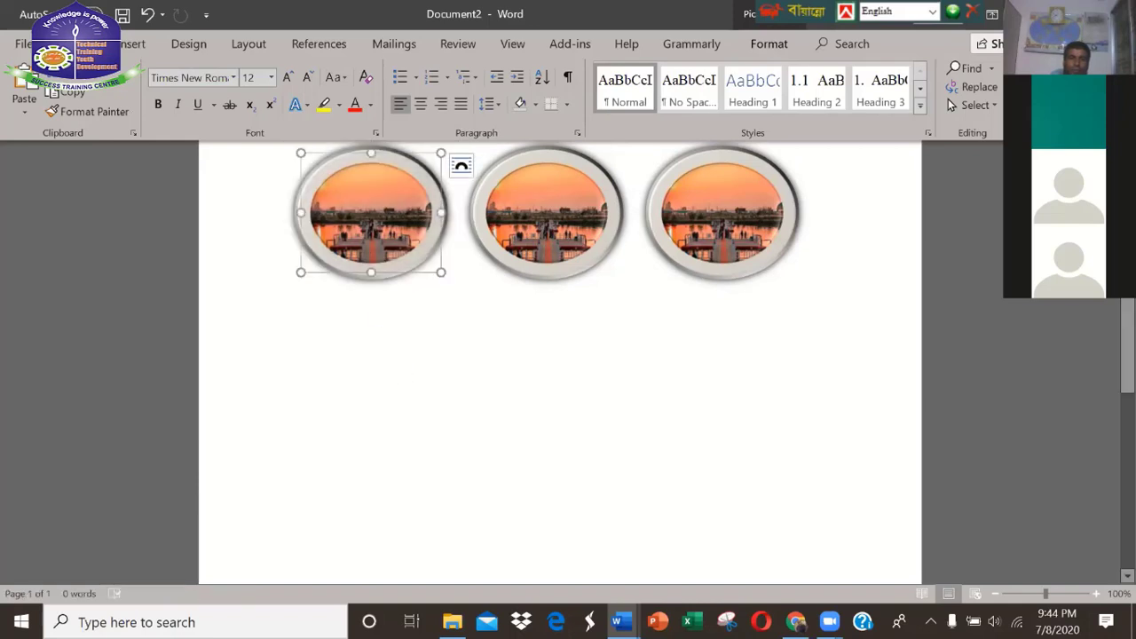
{"action": "left_click", "coordinate": [396, 388]}
{"action": "left_click", "coordinate": [427, 253]}
{"action": "left_click", "coordinate": [421, 338]}
{"action": "left_click", "coordinate": [395, 262]}
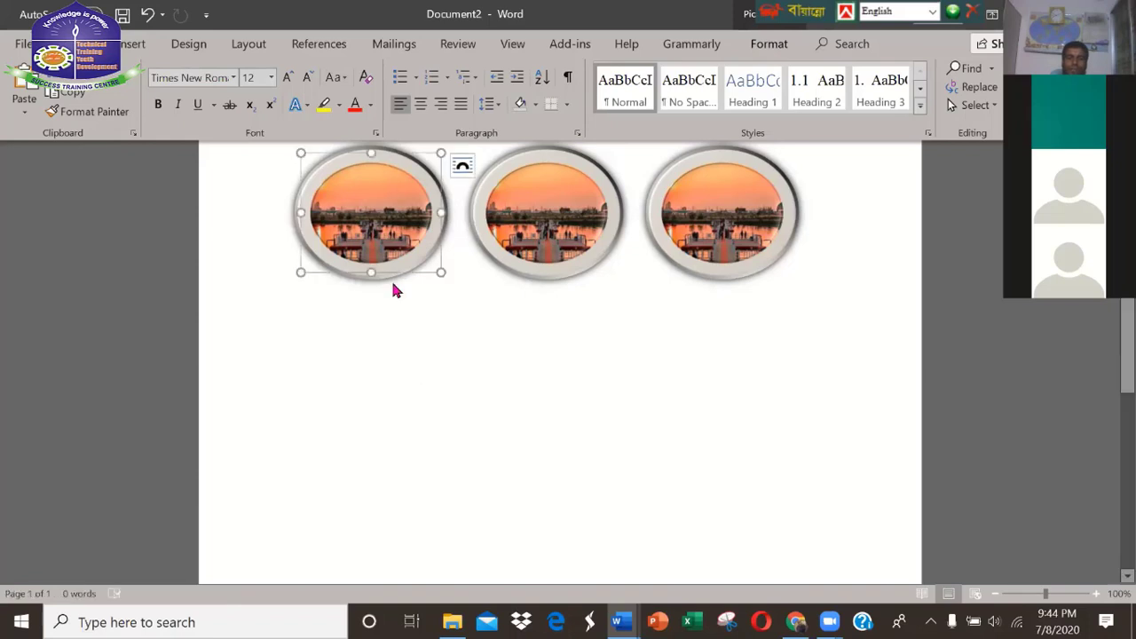
{"action": "right_click", "coordinate": [380, 232]}
{"action": "key", "text": "Escape"}
{"action": "left_click", "coordinate": [722, 213]}
{"action": "left_click", "coordinate": [371, 222]}
{"action": "key", "text": "ctrl"}
{"action": "mouse_move", "coordinate": [449, 249]}
{"action": "left_mouse_down"}
{"action": "mouse_move", "coordinate": [518, 253]}
{"action": "mouse_move", "coordinate": [541, 352]}
{"action": "left_mouse_up"}
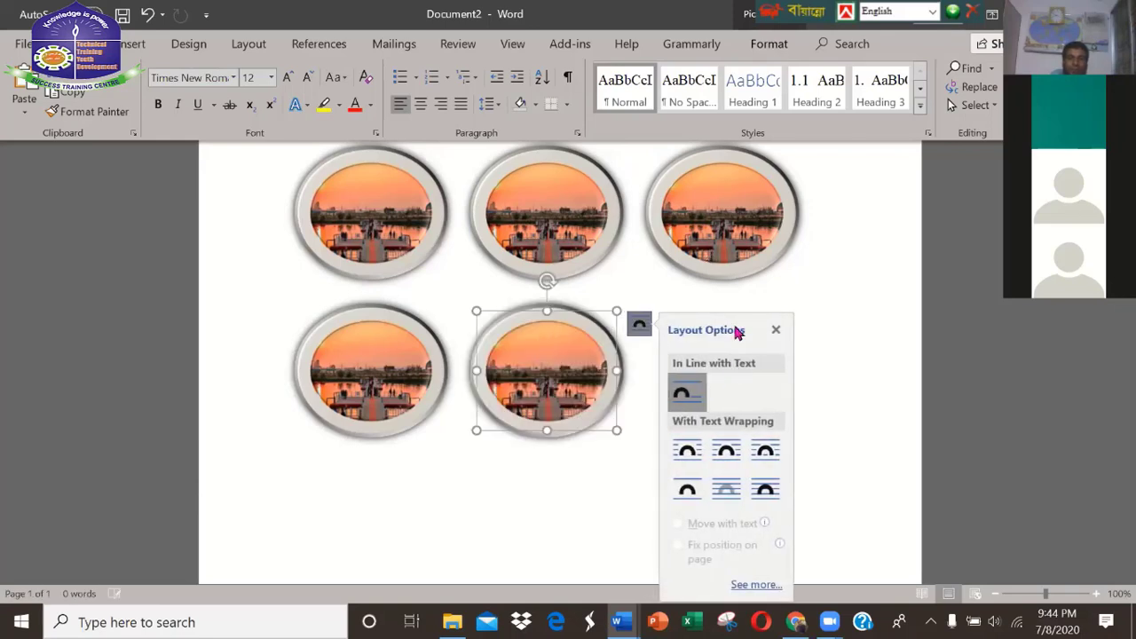
Add a sixth framed photo copy and reorder the bottom row, then deselect the photos
{"action": "mouse_move", "coordinate": [753, 266]}
{"action": "left_mouse_down"}
{"action": "mouse_move", "coordinate": [759, 379]}
{"action": "mouse_move", "coordinate": [740, 378]}
{"action": "left_mouse_up"}
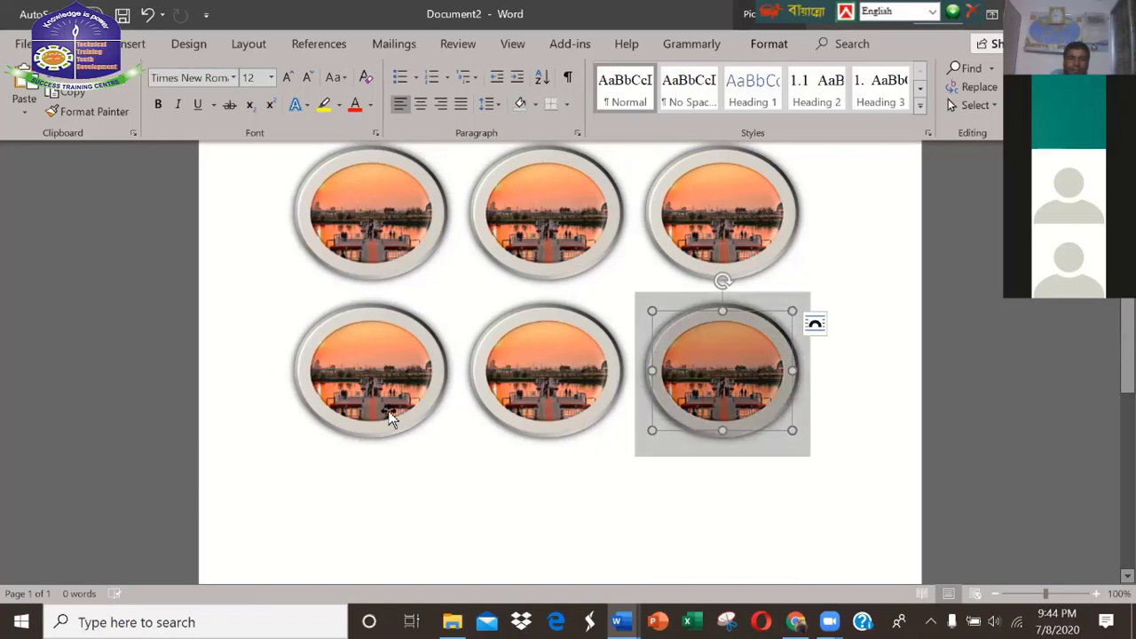
{"action": "left_click_drag", "start_coordinate": [722, 372], "coordinate": [489, 451]}
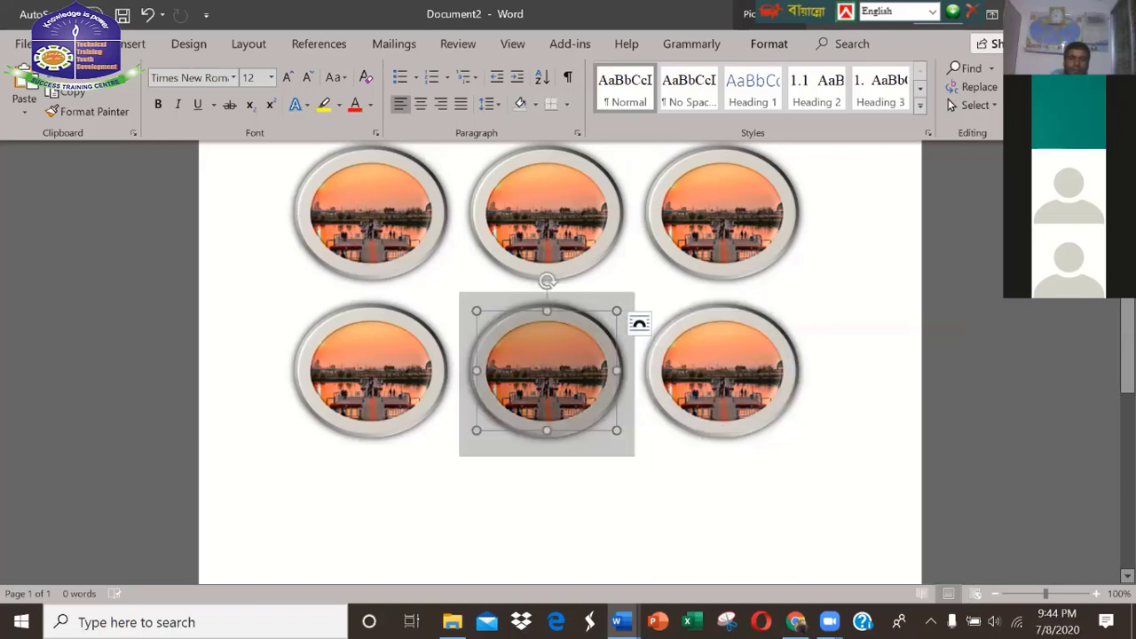
{"action": "left_click", "coordinate": [389, 235]}
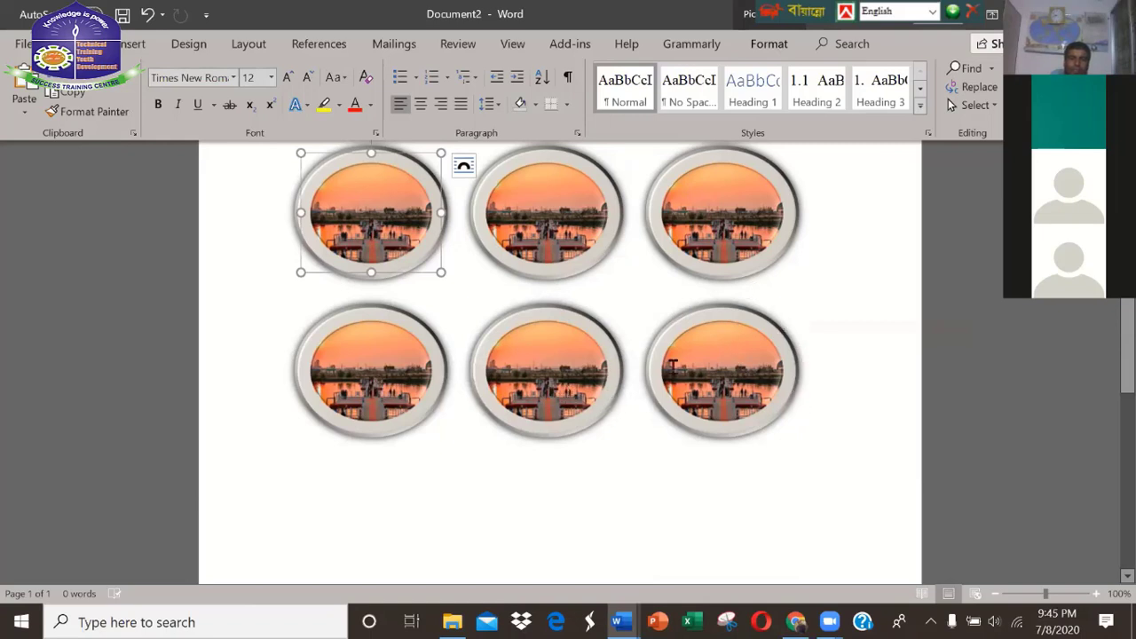
{"action": "left_click", "coordinate": [463, 165]}
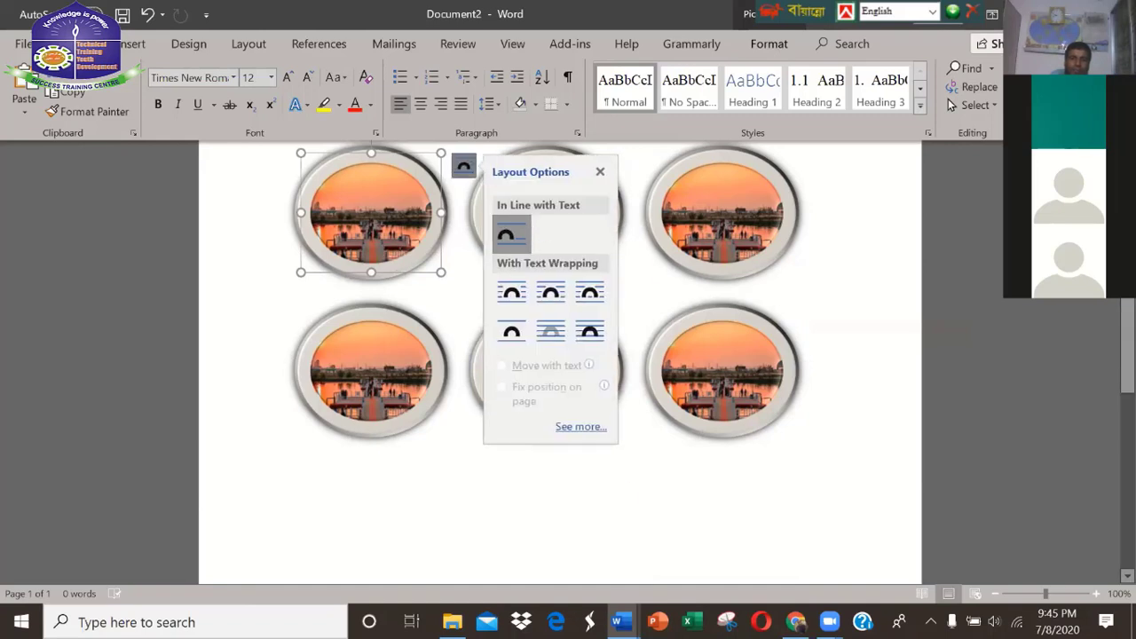
{"action": "key", "text": "Escape"}
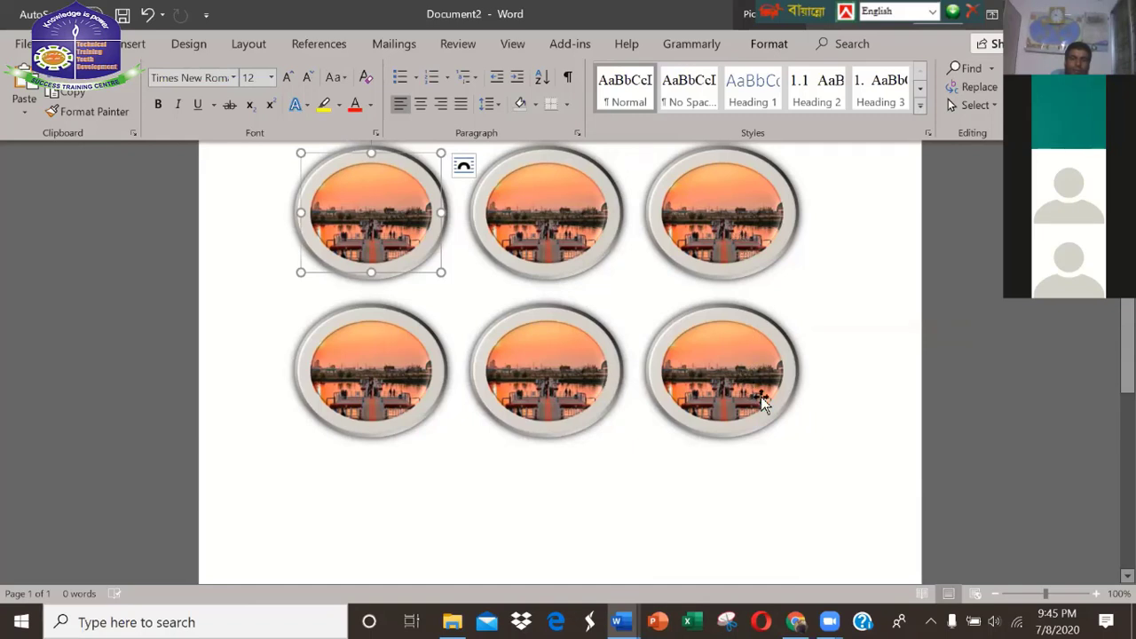
{"action": "left_click", "coordinate": [825, 413]}
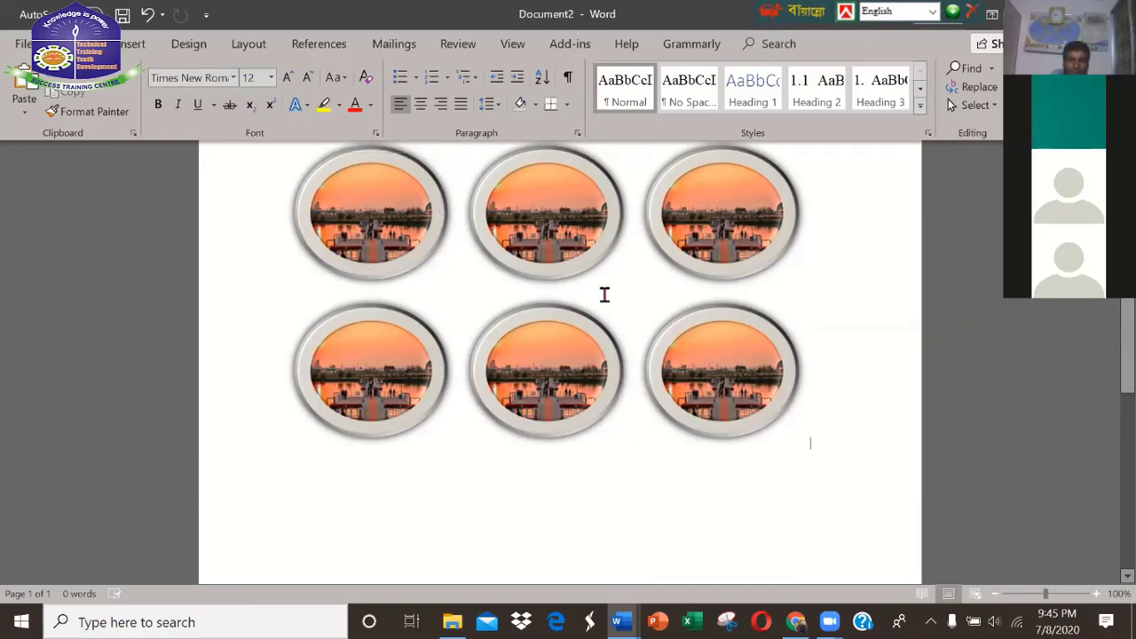
Leave the photo grid and bring the blank Document1 window forward with Alt+Tab
{"action": "left_click", "coordinate": [401, 248]}
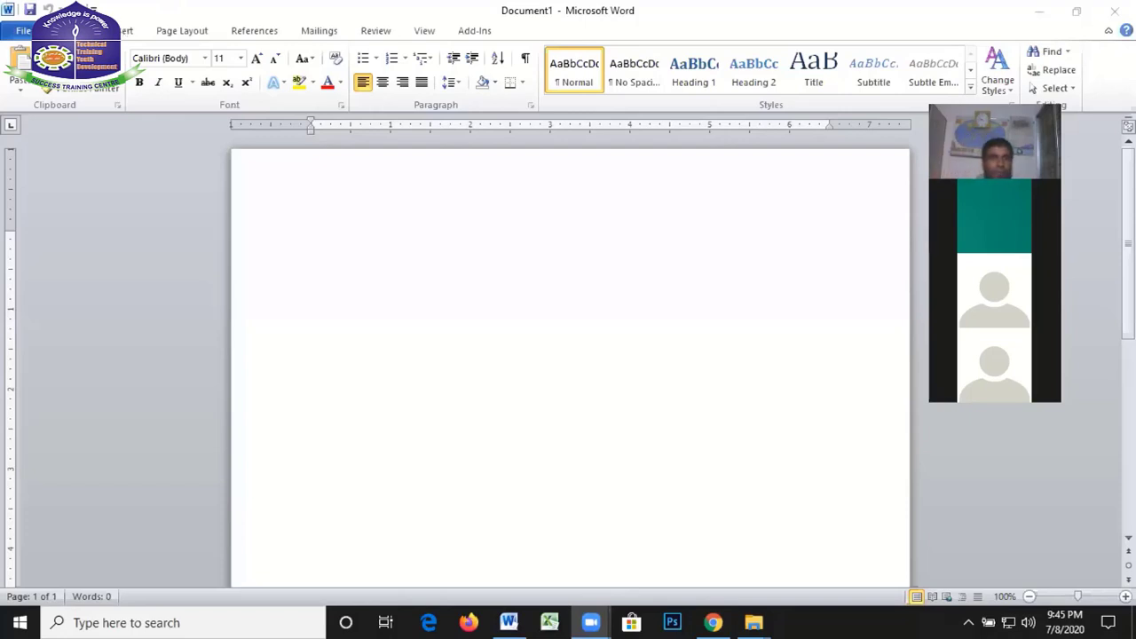
{"action": "key", "text": "alt+Tab"}
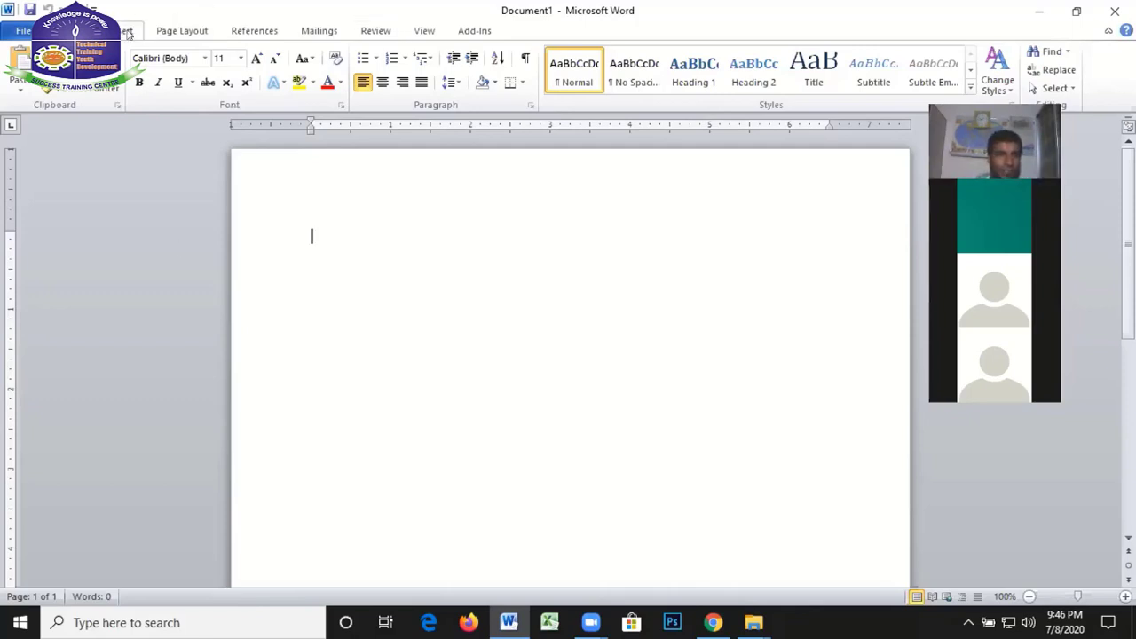
Insert the 983-Blog-image-01-640-x-425 picture from New Volume (E:), browsing in Large icons view
{"action": "left_click", "coordinate": [128, 33]}
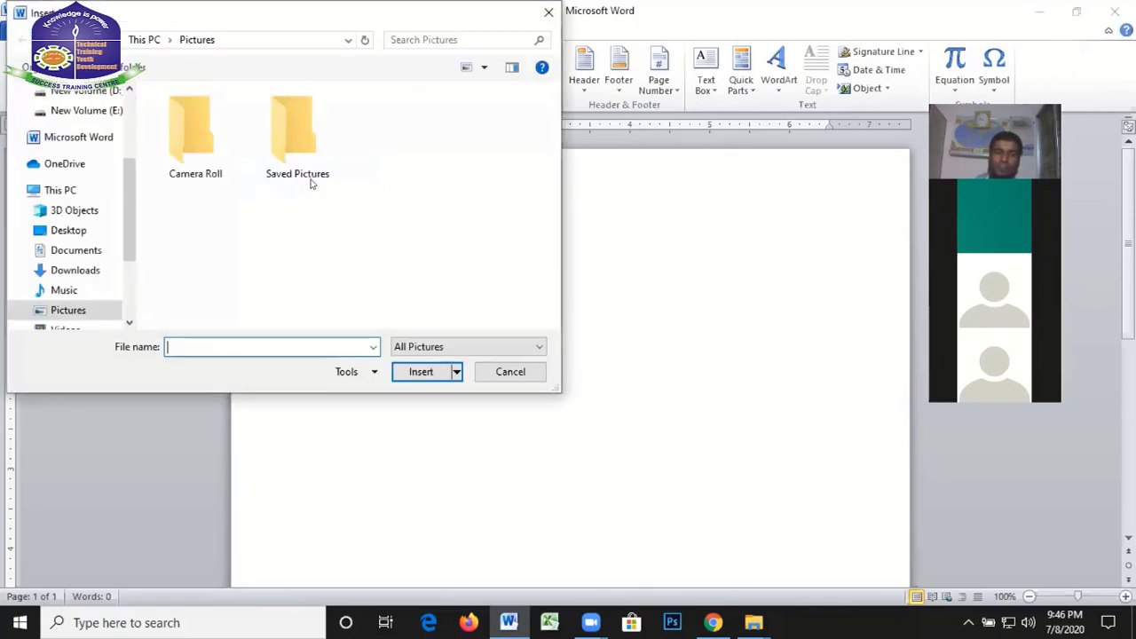
{"action": "scroll", "coordinate": [95, 237], "scroll_direction": "down", "scroll_amount": 1}
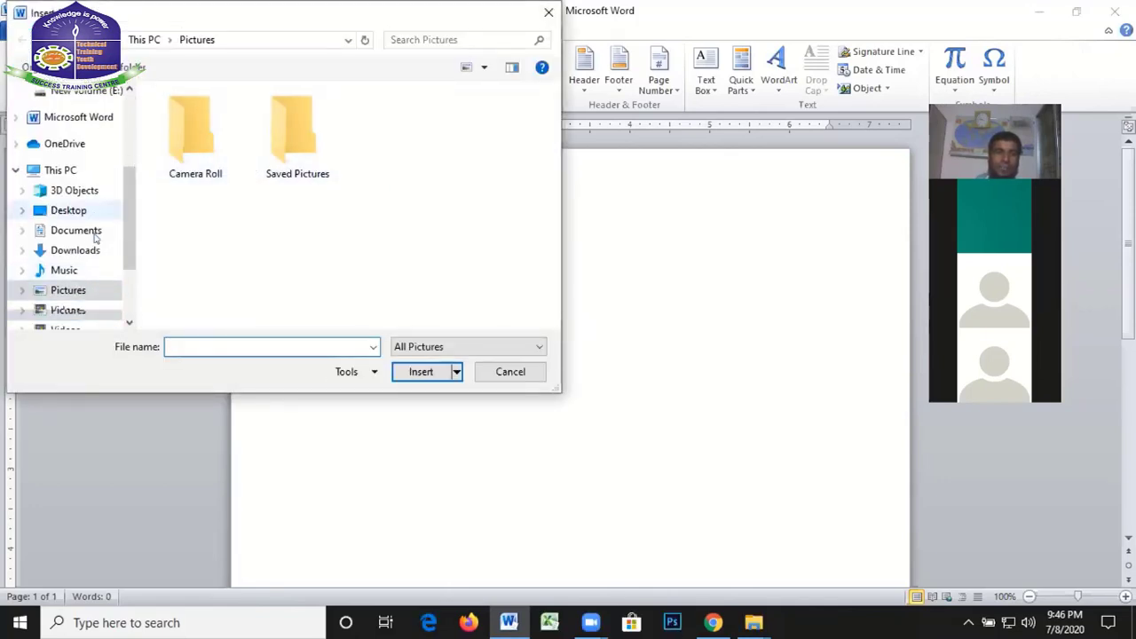
{"action": "scroll", "coordinate": [95, 237], "scroll_direction": "down", "scroll_amount": 2}
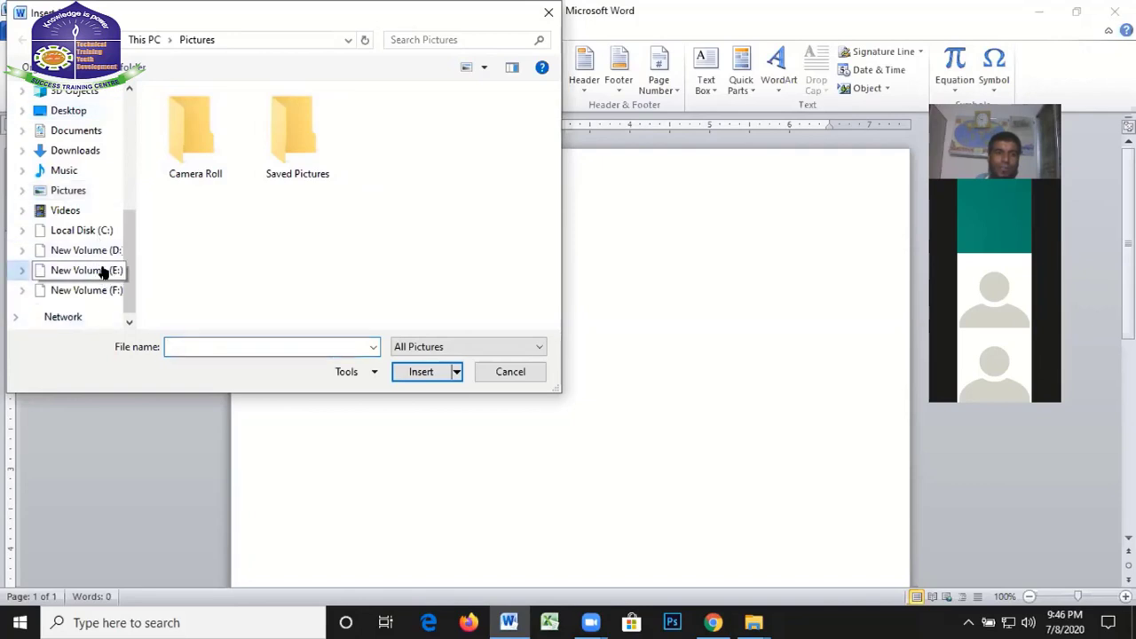
{"action": "left_click", "coordinate": [99, 271]}
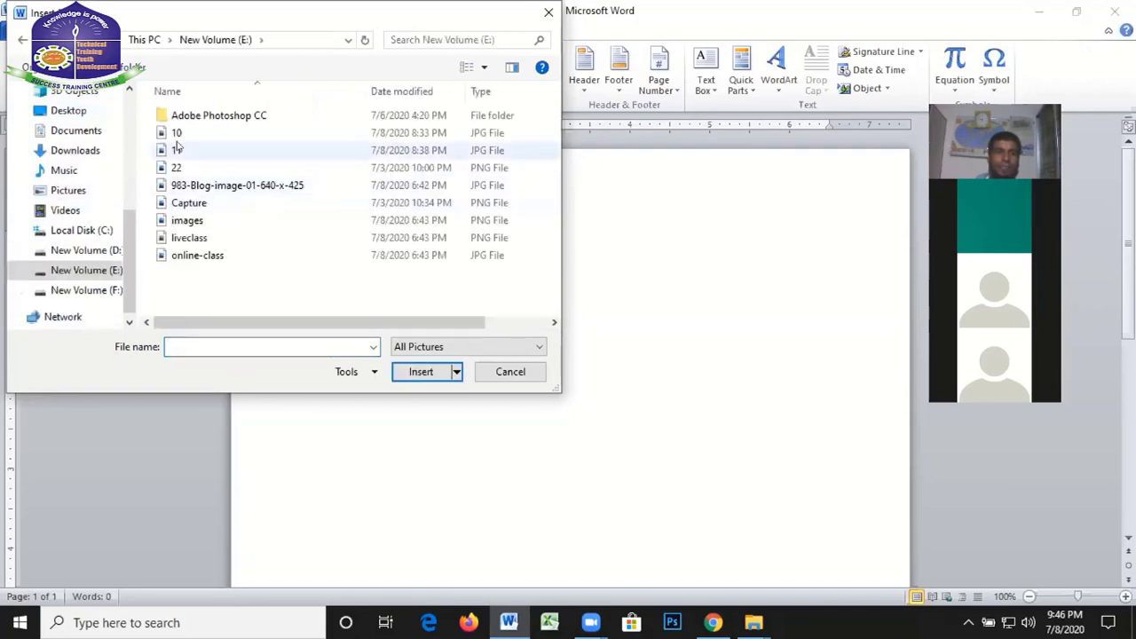
{"action": "left_click", "coordinate": [482, 67]}
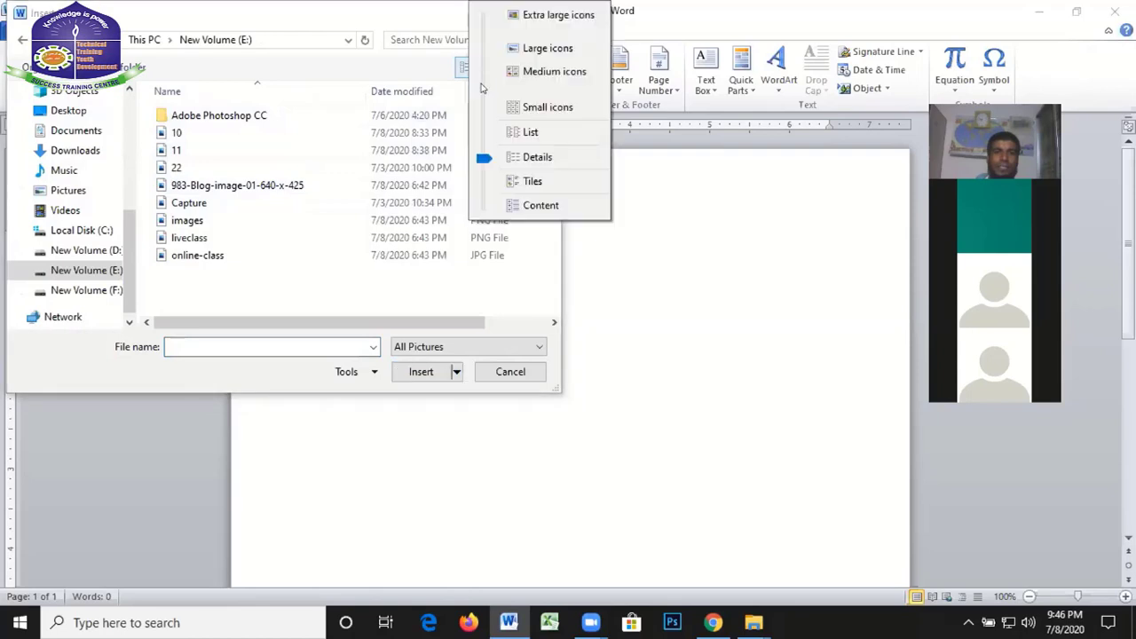
{"action": "left_click", "coordinate": [523, 49]}
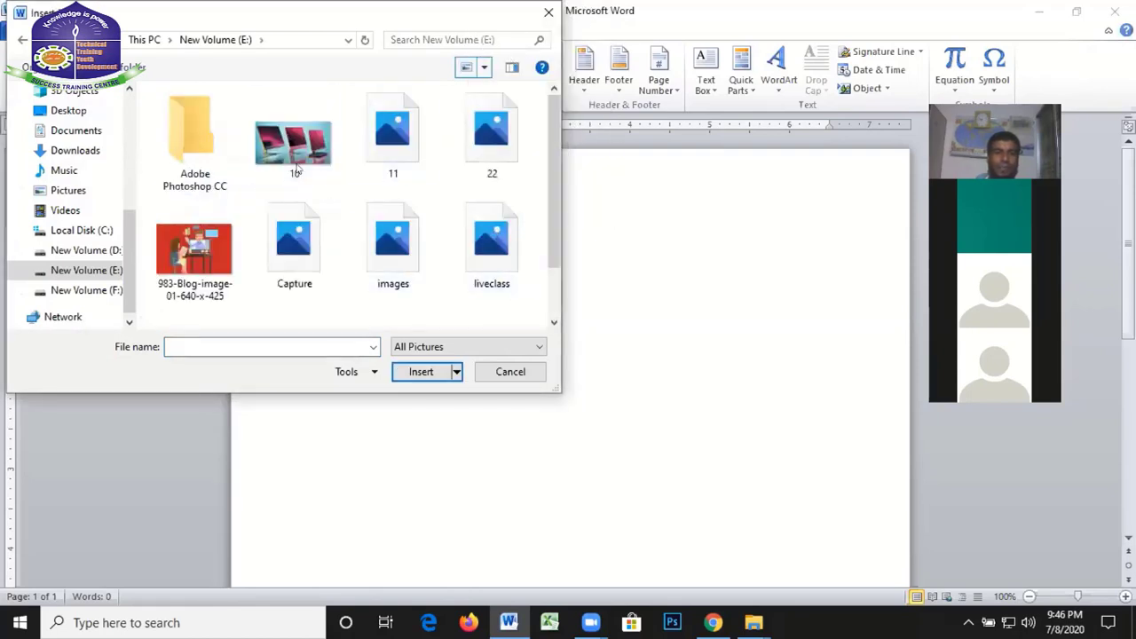
{"action": "left_click", "coordinate": [194, 252]}
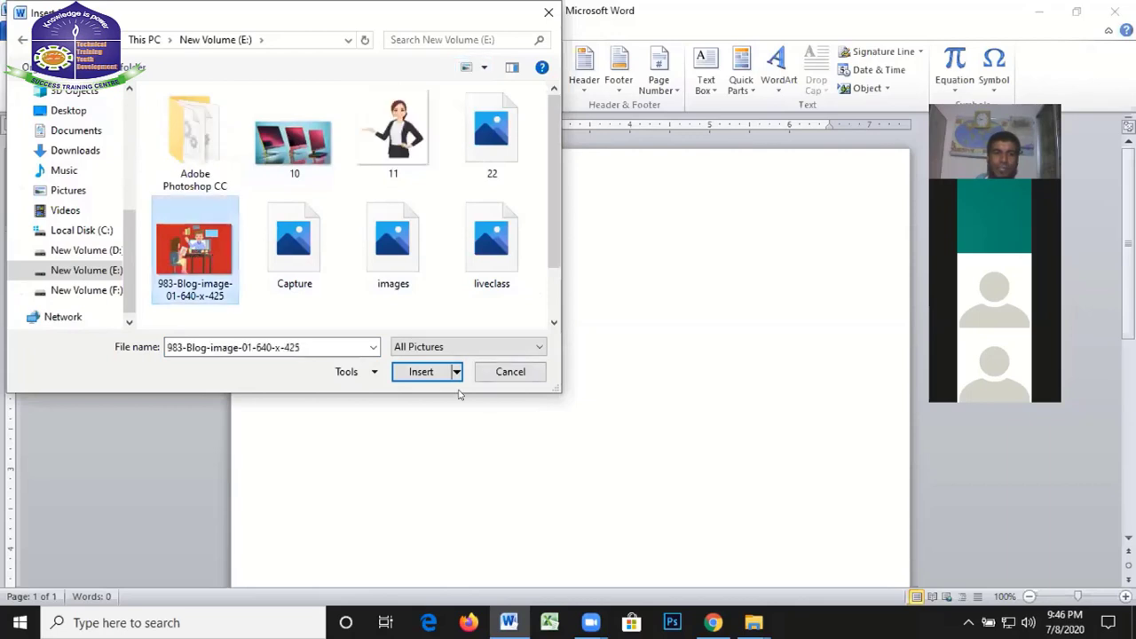
{"action": "left_click", "coordinate": [553, 324]}
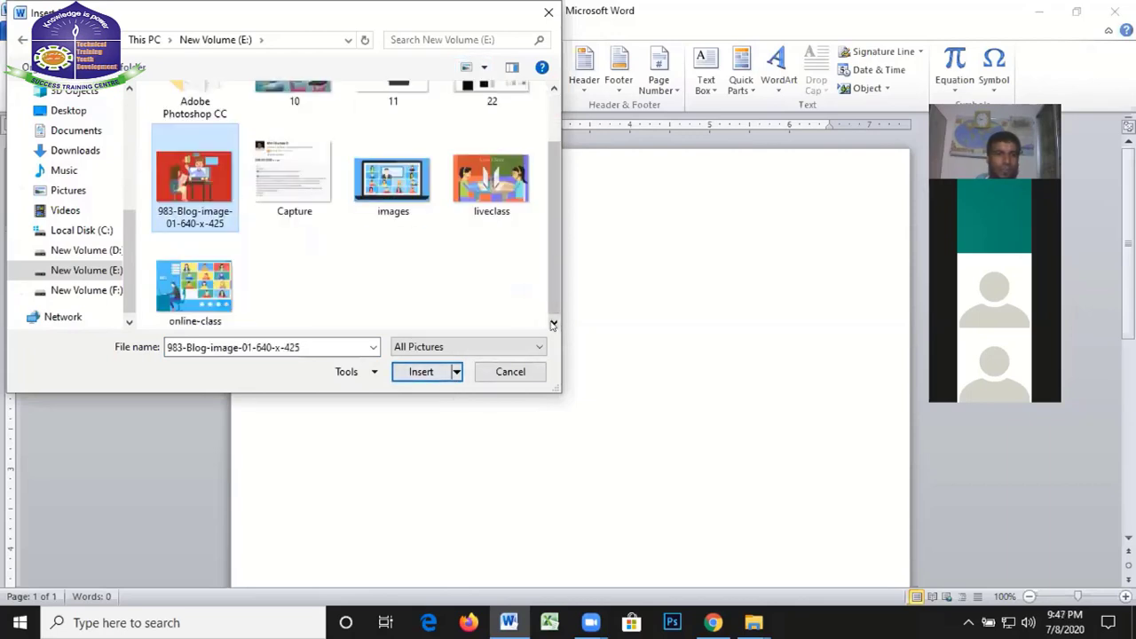
{"action": "left_click", "coordinate": [553, 88]}
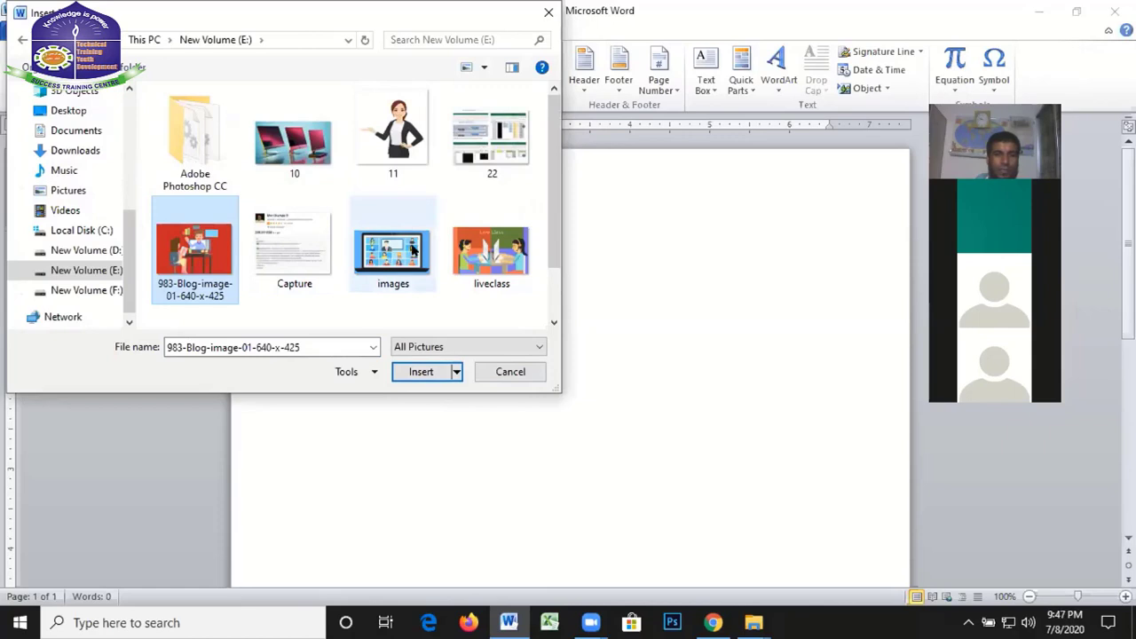
{"action": "left_click", "coordinate": [421, 371]}
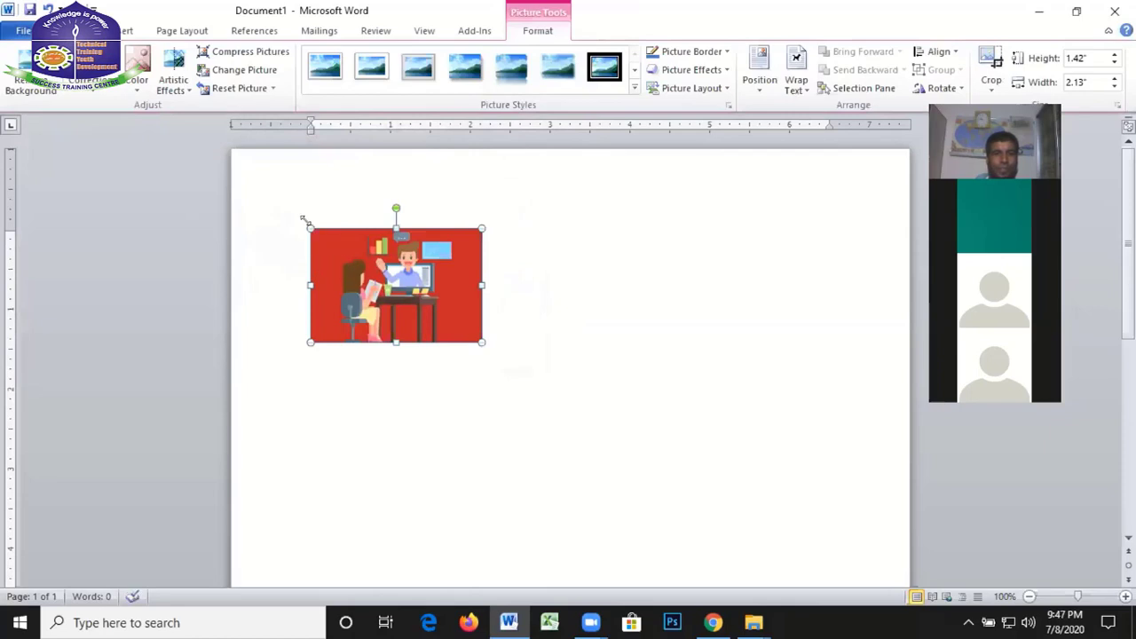
Shrink the inserted office picture and try moving it to the right
{"action": "left_click_drag", "start_coordinate": [322, 236], "coordinate": [360, 256]}
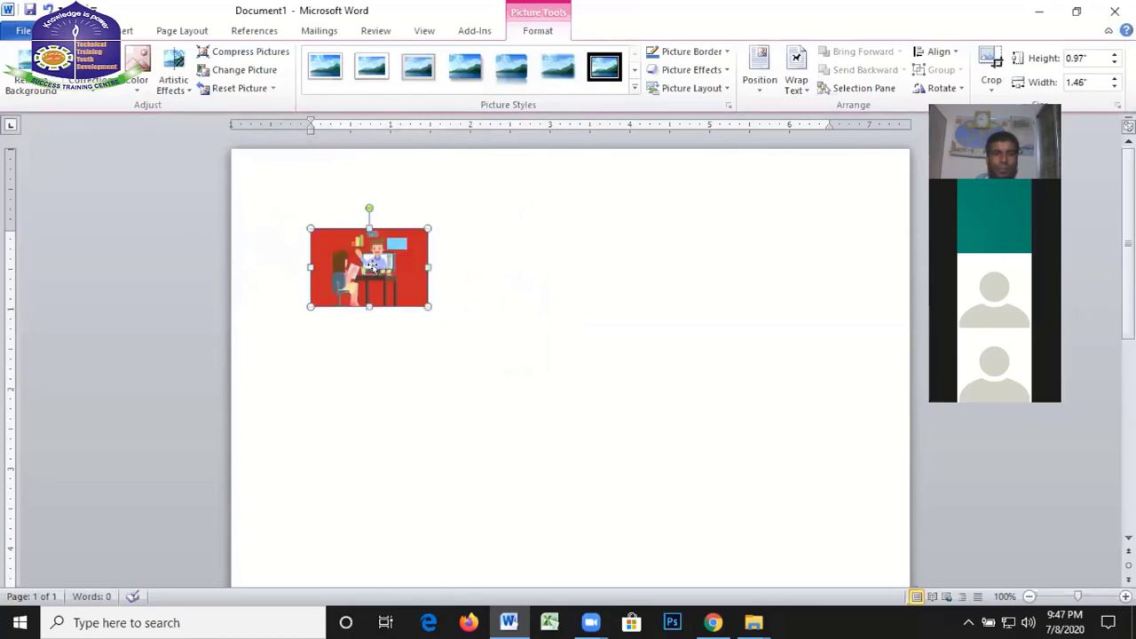
{"action": "mouse_move", "coordinate": [431, 265]}
{"action": "left_mouse_down"}
{"action": "mouse_move", "coordinate": [669, 258]}
{"action": "mouse_move", "coordinate": [417, 266]}
{"action": "mouse_move", "coordinate": [512, 246]}
{"action": "left_mouse_up"}
{"action": "mouse_move", "coordinate": [373, 255]}
{"action": "left_mouse_down"}
{"action": "mouse_move", "coordinate": [606, 261]}
{"action": "mouse_move", "coordinate": [367, 255]}
{"action": "mouse_move", "coordinate": [374, 331]}
{"action": "mouse_move", "coordinate": [379, 277]}
{"action": "mouse_move", "coordinate": [368, 266]}
{"action": "mouse_move", "coordinate": [371, 280]}
{"action": "left_mouse_up"}
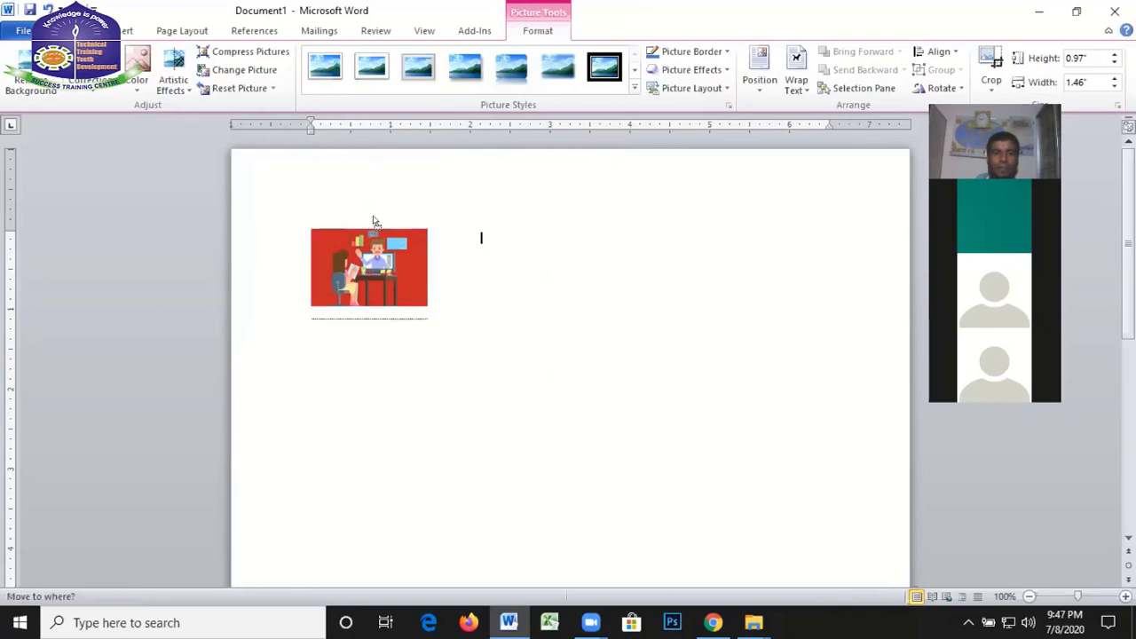
Set Square text wrapping, nudge the picture up and right, then delete it
{"action": "left_click", "coordinate": [760, 88]}
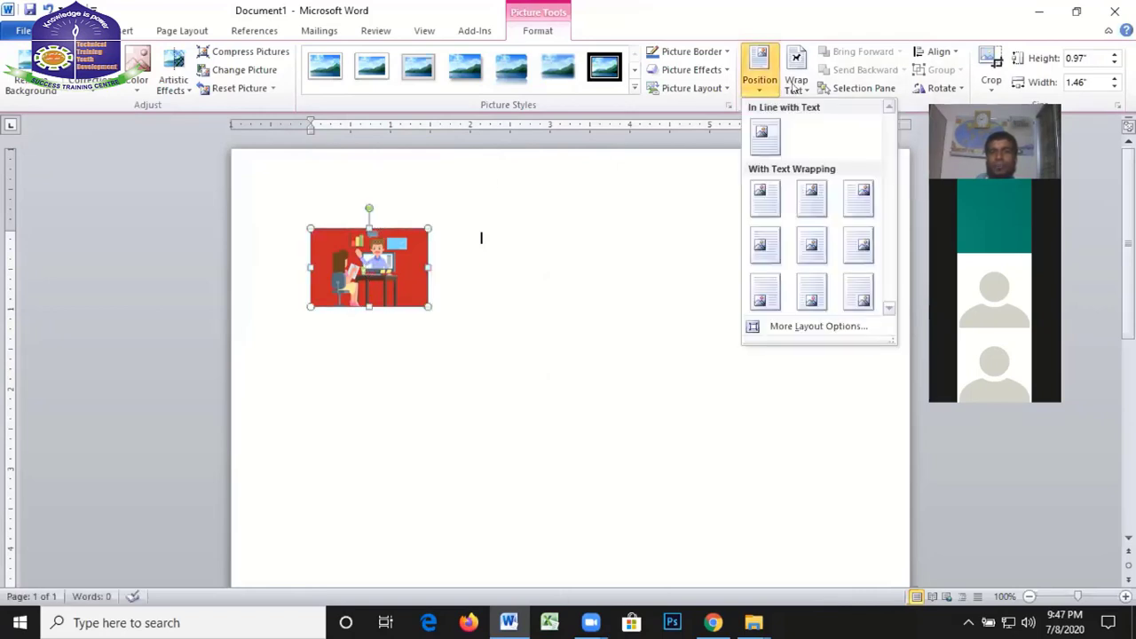
{"action": "left_click", "coordinate": [672, 131]}
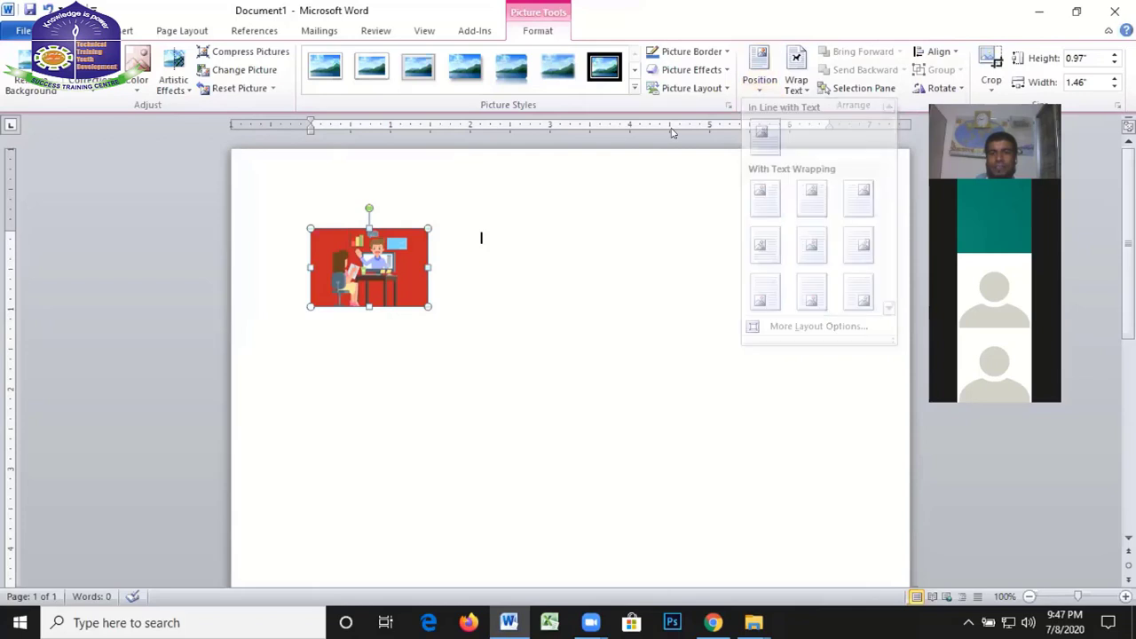
{"action": "left_click", "coordinate": [795, 89]}
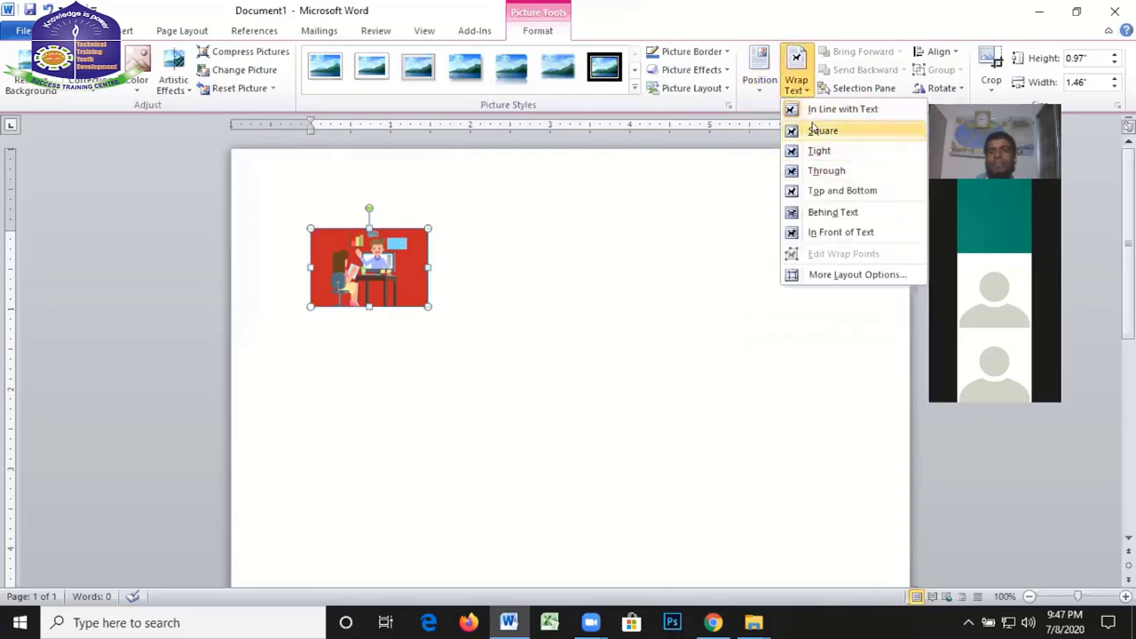
{"action": "left_click", "coordinate": [823, 132]}
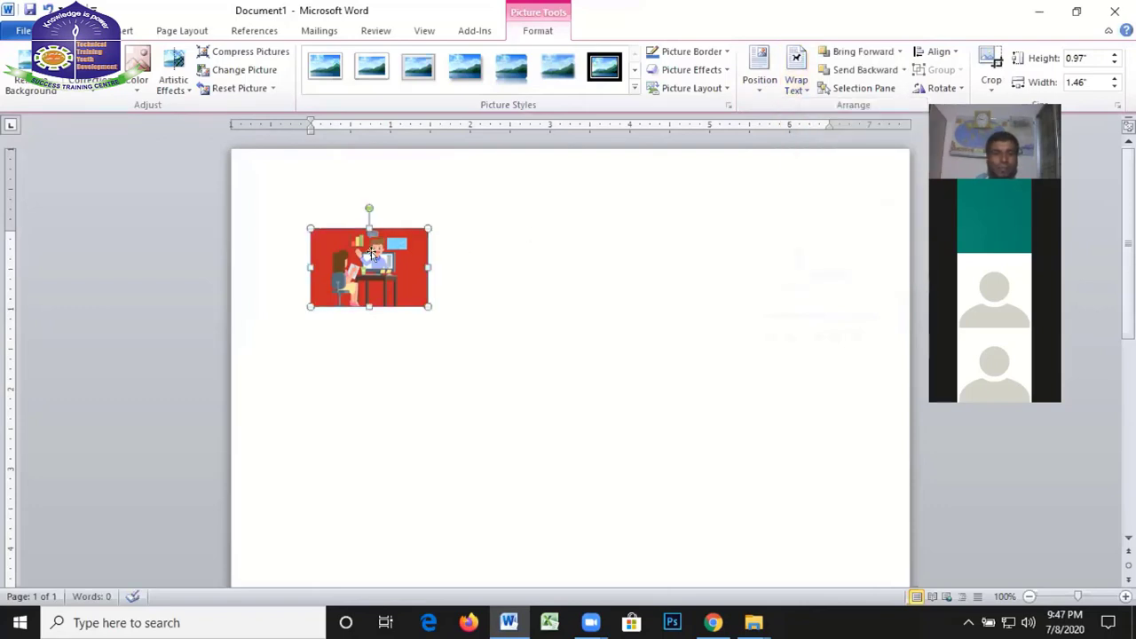
{"action": "mouse_move", "coordinate": [363, 253]}
{"action": "left_mouse_down"}
{"action": "mouse_move", "coordinate": [782, 218]}
{"action": "mouse_move", "coordinate": [864, 200]}
{"action": "mouse_move", "coordinate": [428, 196]}
{"action": "mouse_move", "coordinate": [582, 223]}
{"action": "mouse_move", "coordinate": [398, 244]}
{"action": "left_mouse_up"}
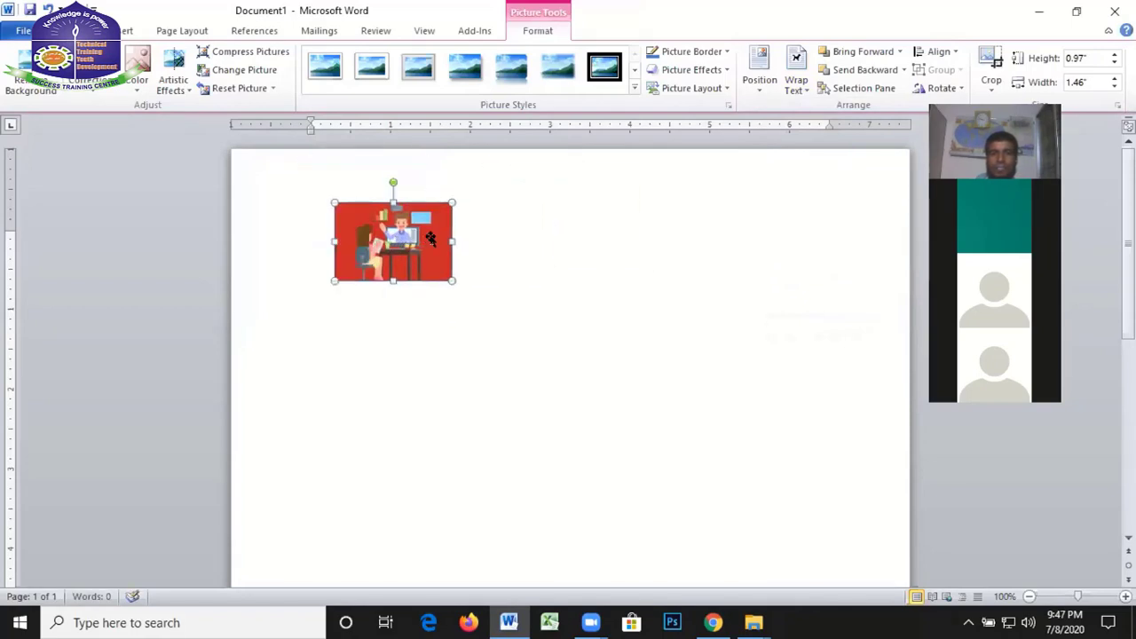
{"action": "key", "text": "Delete"}
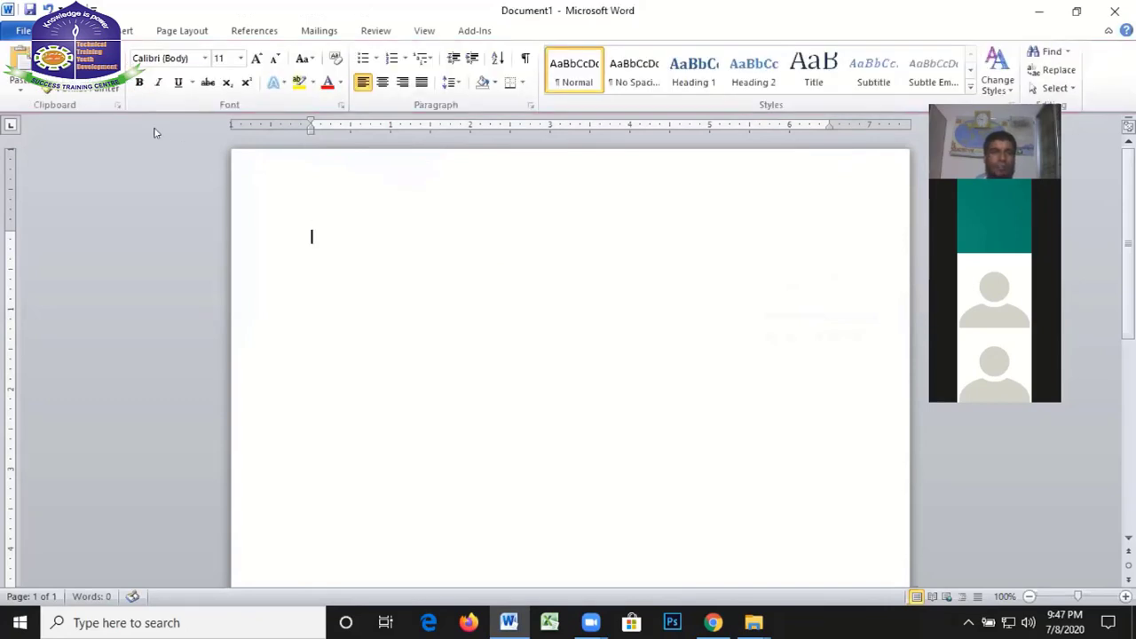
Search Clip Art for 'man' instead of 'woman' and insert the baseball batter clip
{"action": "left_click", "coordinate": [122, 32]}
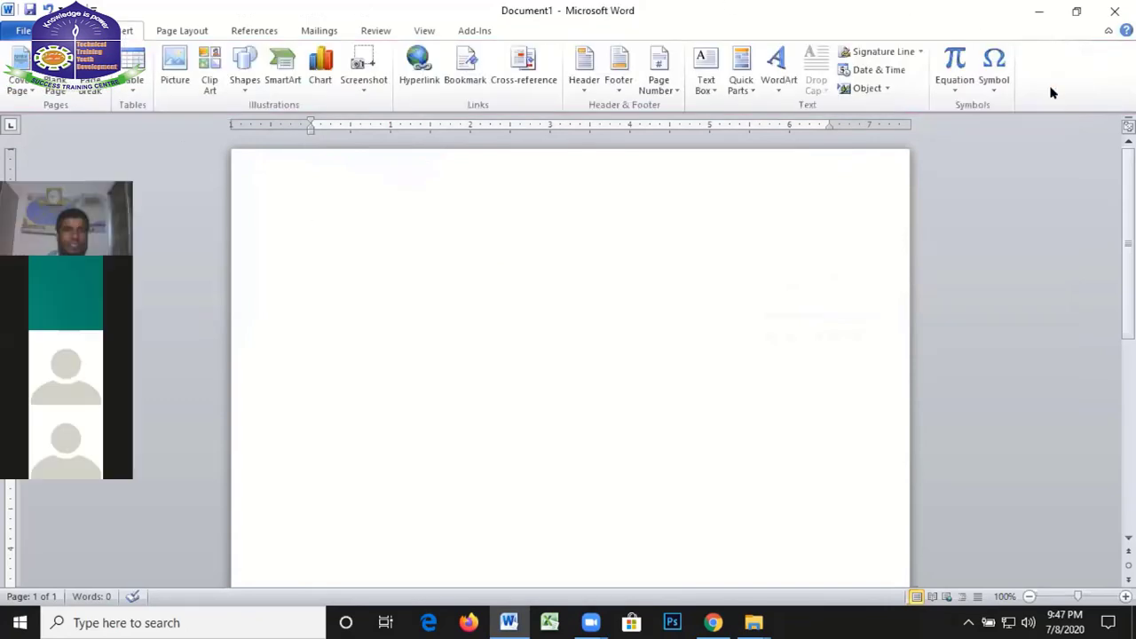
{"action": "left_click", "coordinate": [210, 82]}
{"action": "type", "text": "woman"}
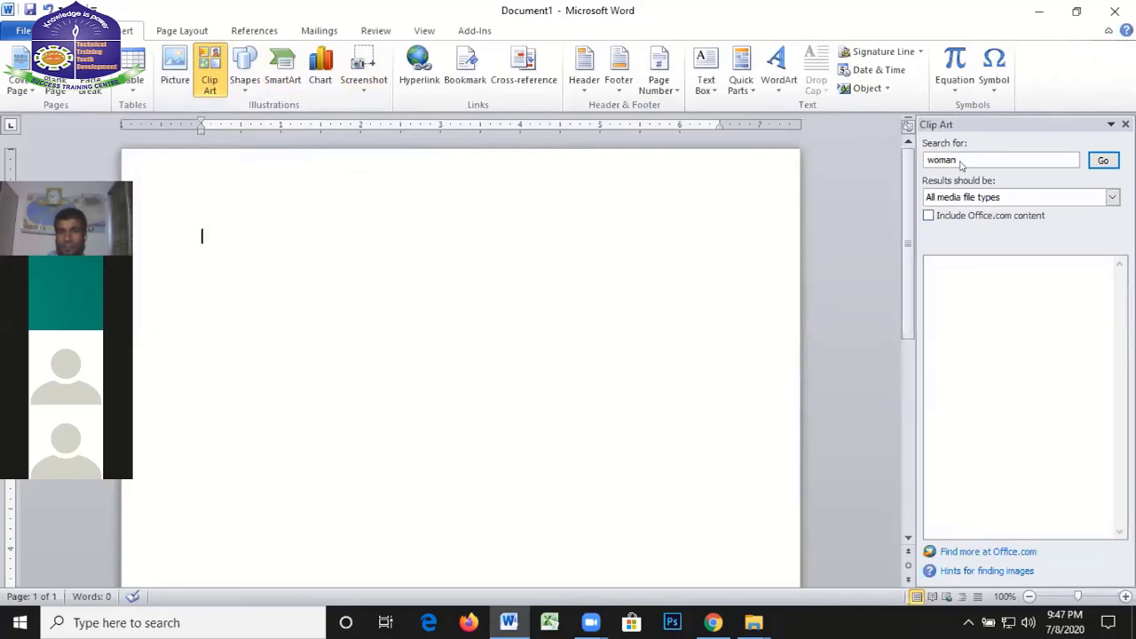
{"action": "key", "text": "Return"}
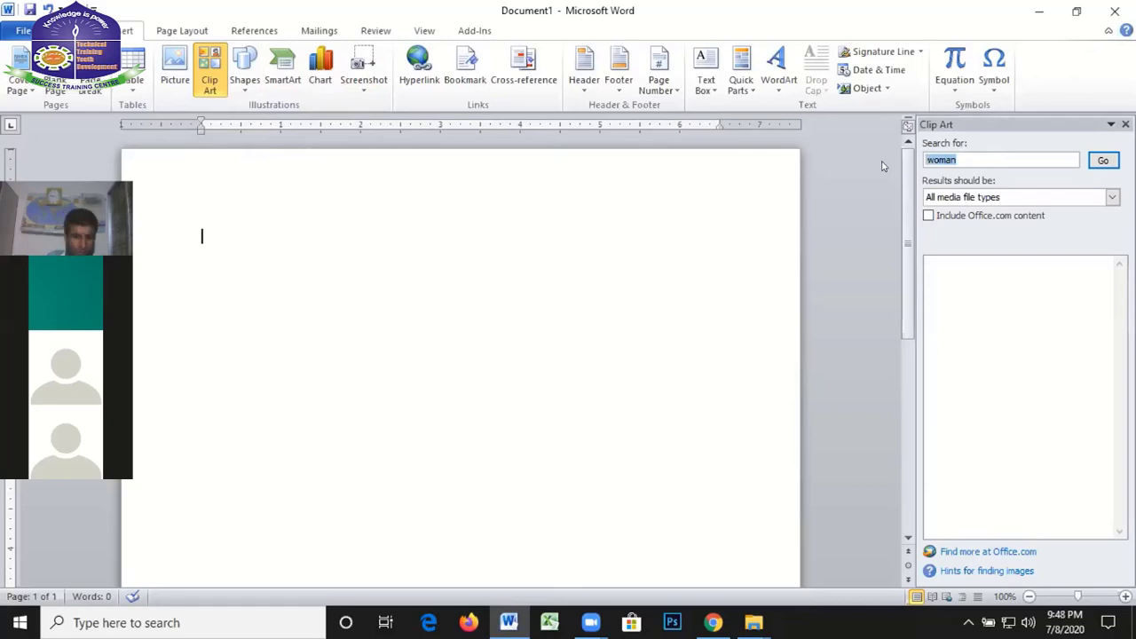
{"action": "key", "text": "BackSpace"}
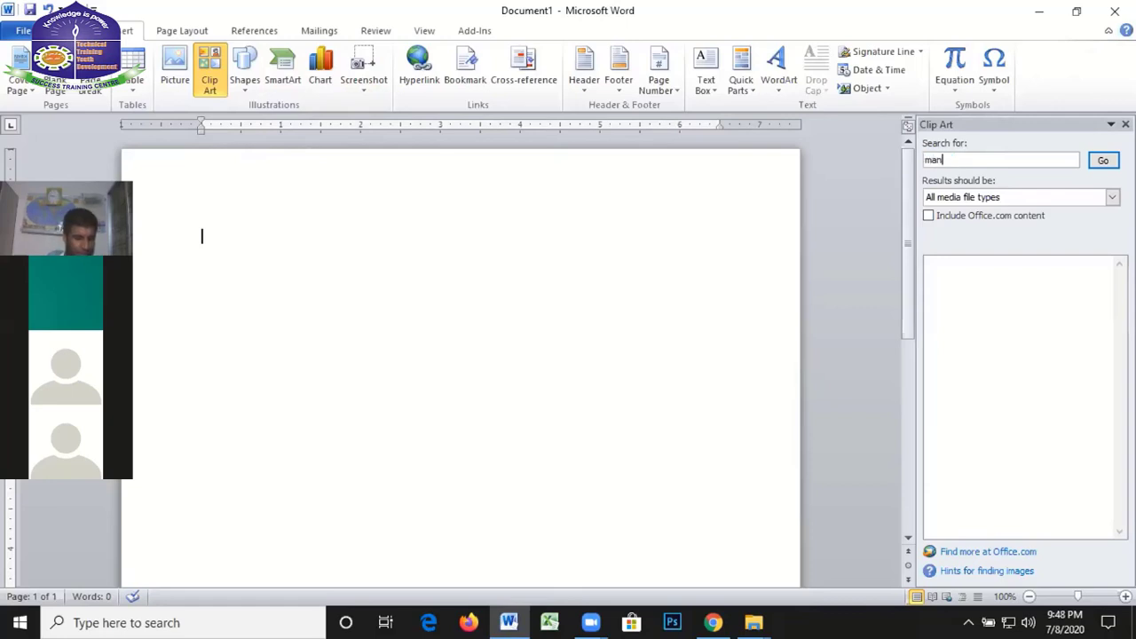
{"action": "key", "text": "Return"}
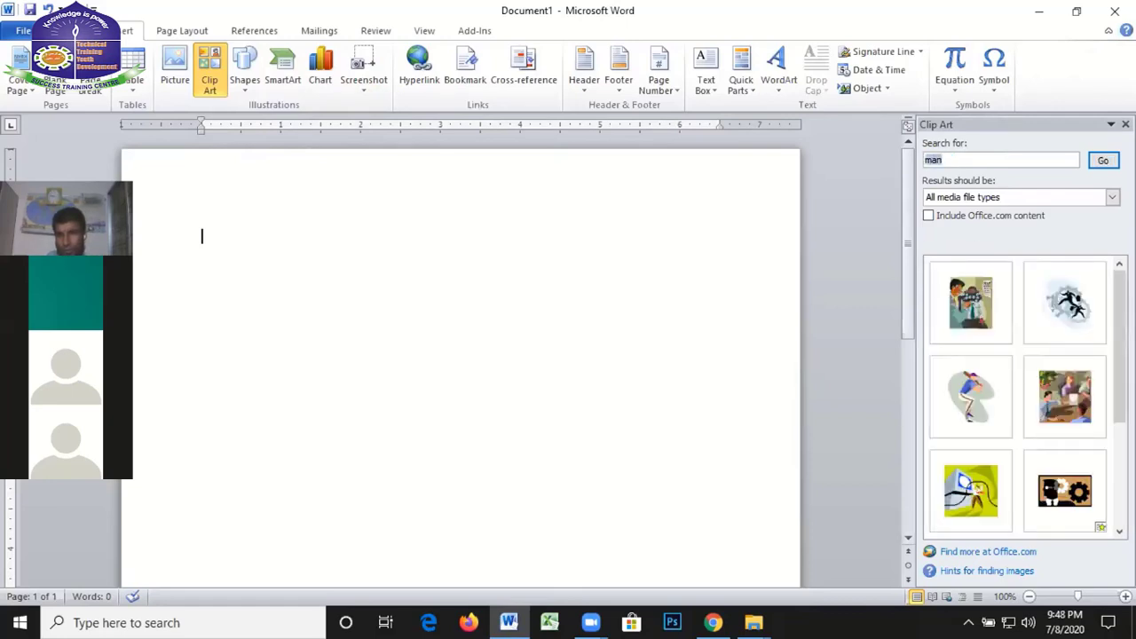
{"action": "scroll", "coordinate": [1032, 417], "scroll_direction": "down", "scroll_amount": 3}
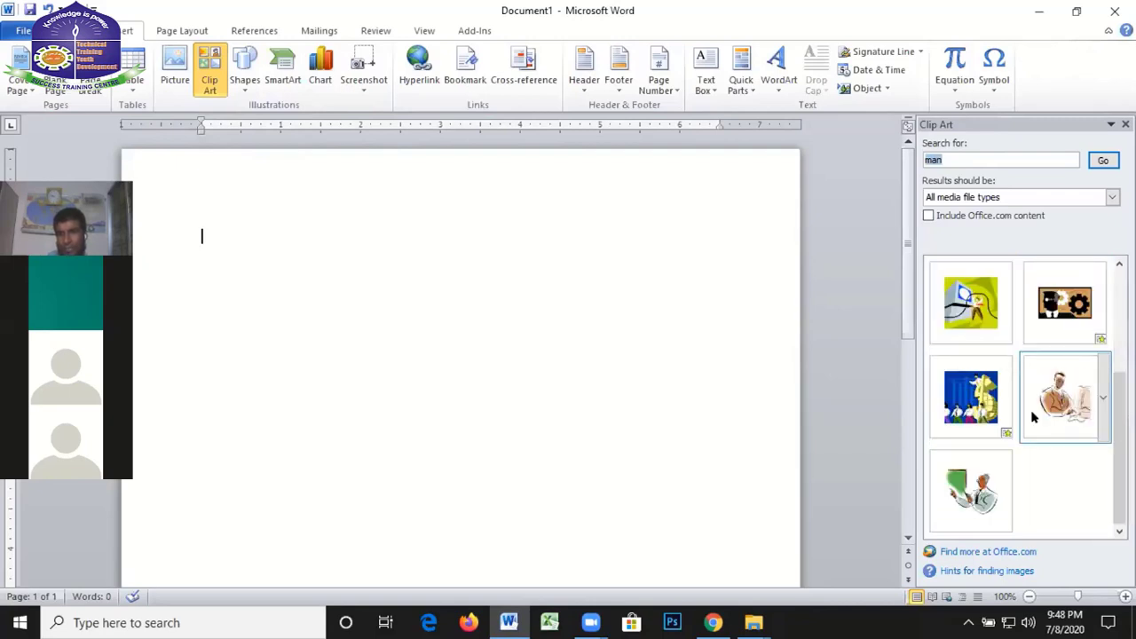
{"action": "scroll", "coordinate": [1029, 330], "scroll_direction": "up", "scroll_amount": 3}
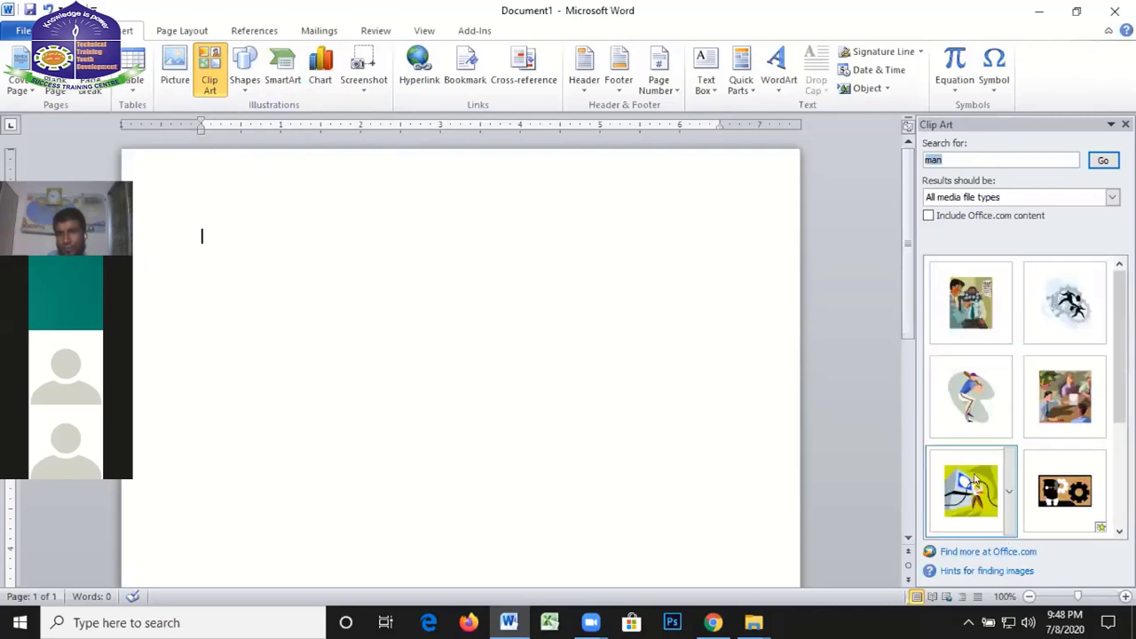
{"action": "left_click", "coordinate": [970, 396]}
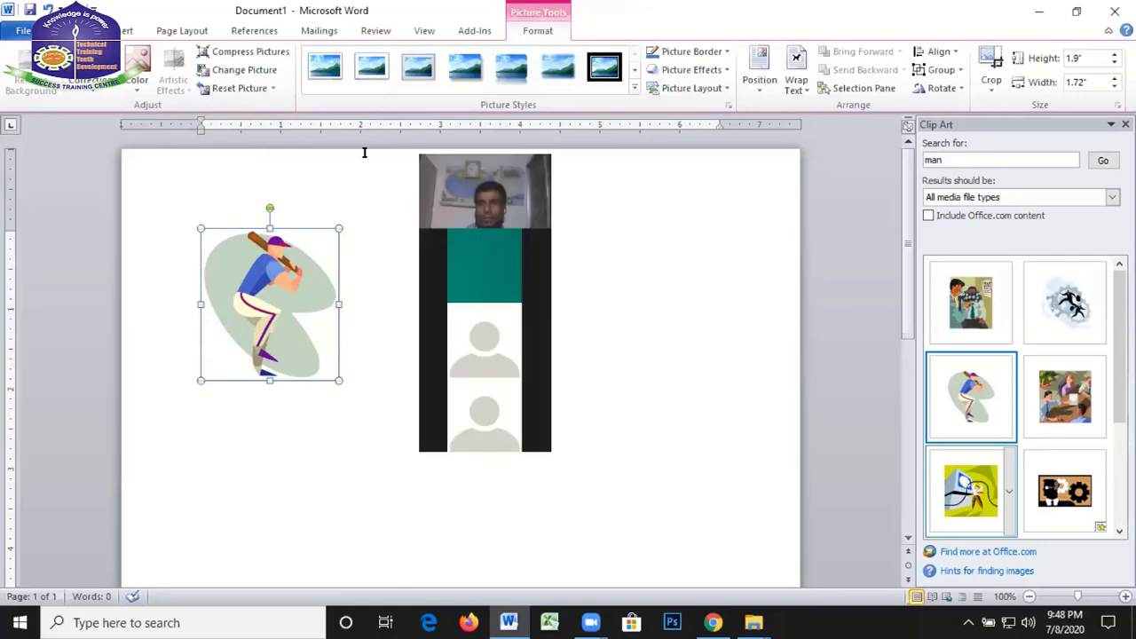
Search Clip Art for 'red rose', which returns no results
{"action": "left_click", "coordinate": [1001, 160]}
{"action": "key", "text": "BackSpace"}
{"action": "key", "text": "BackSpace"}
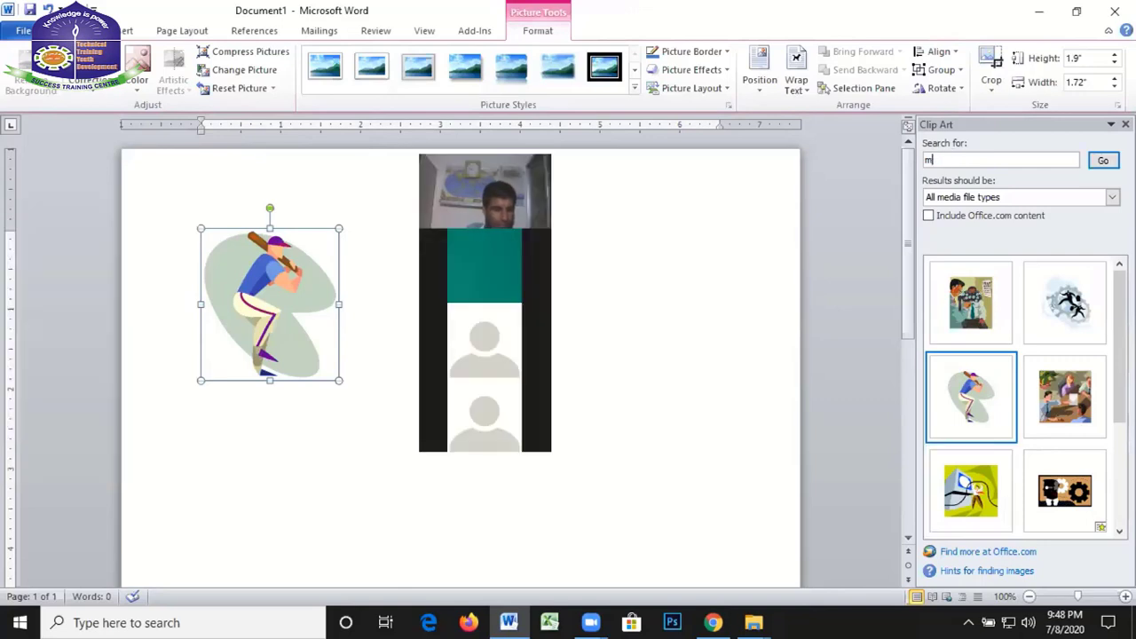
{"action": "key", "text": "BackSpace"}
{"action": "type", "text": "ed"}
{"action": "type", "text": " rose"}
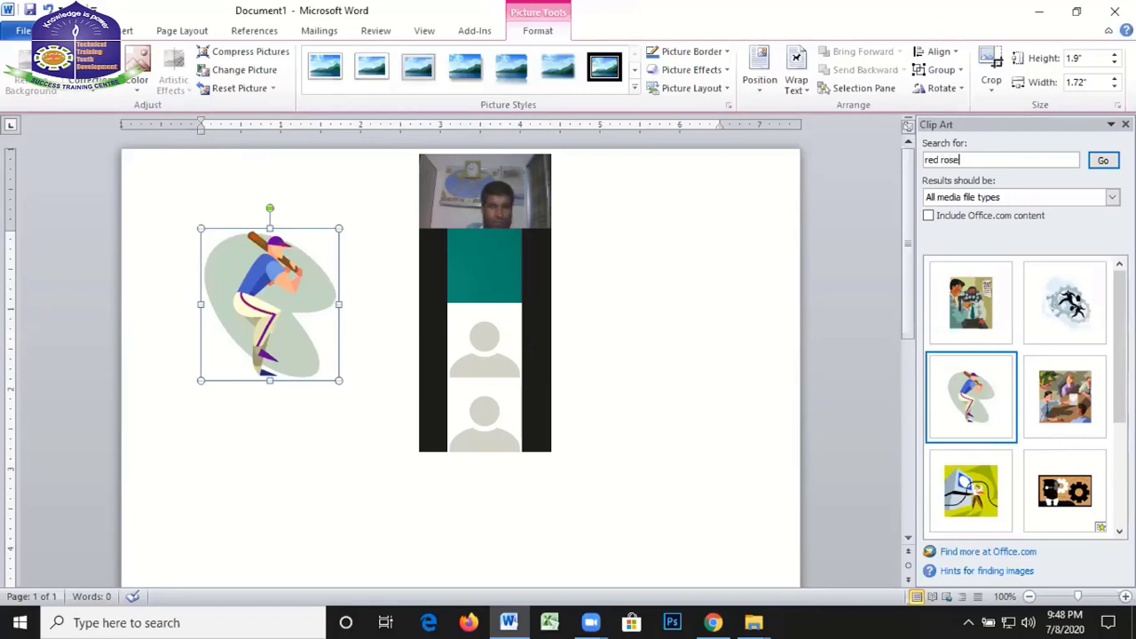
{"action": "key", "text": "Return"}
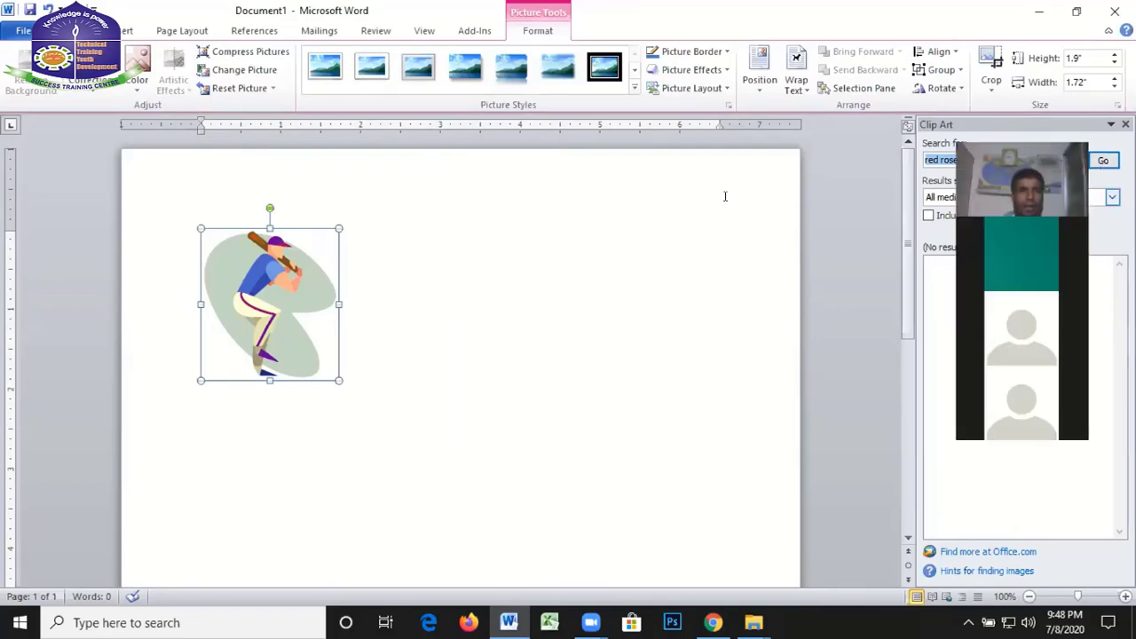
Resize and reposition the baseball batter clip art using its handles
{"action": "left_click", "coordinate": [129, 29]}
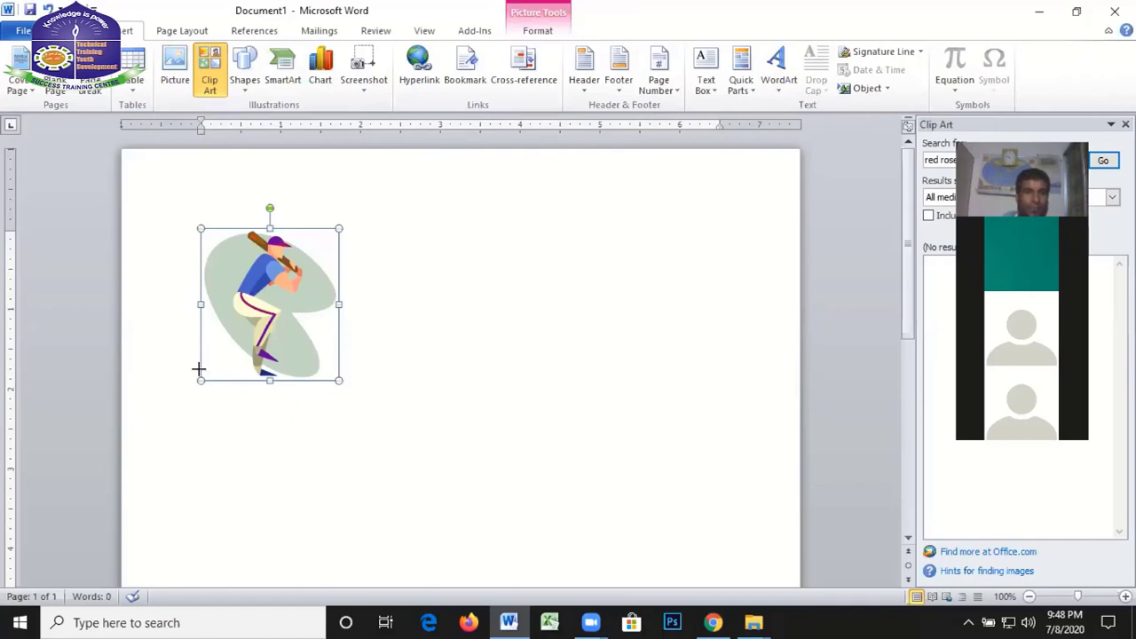
{"action": "left_click_drag", "start_coordinate": [198, 368], "coordinate": [221, 341]}
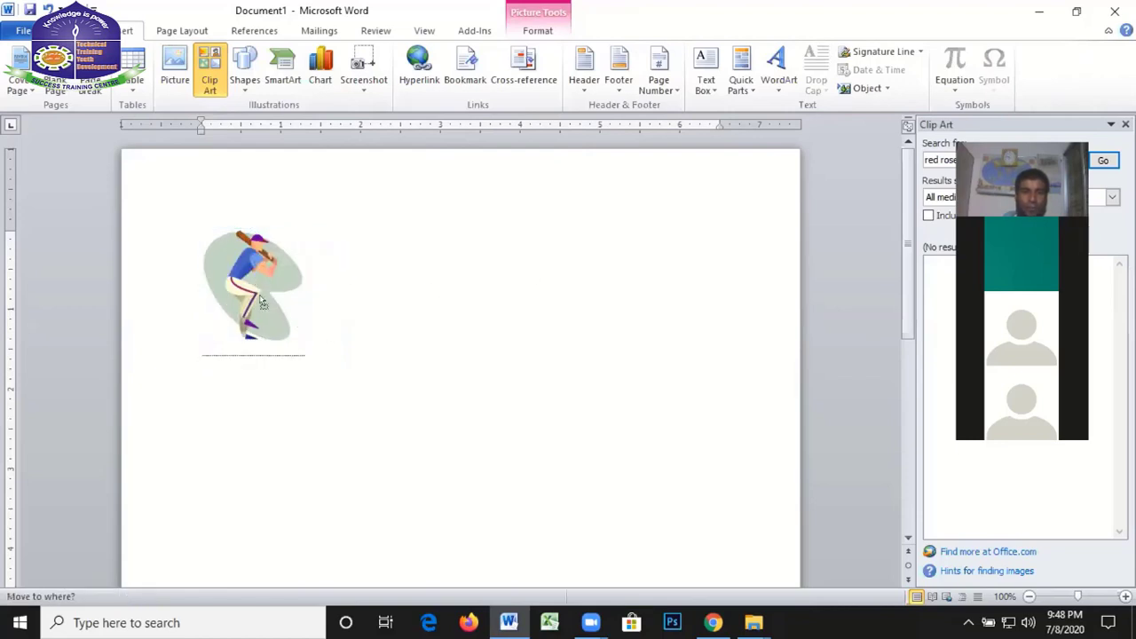
{"action": "left_click_drag", "start_coordinate": [498, 276], "coordinate": [249, 289]}
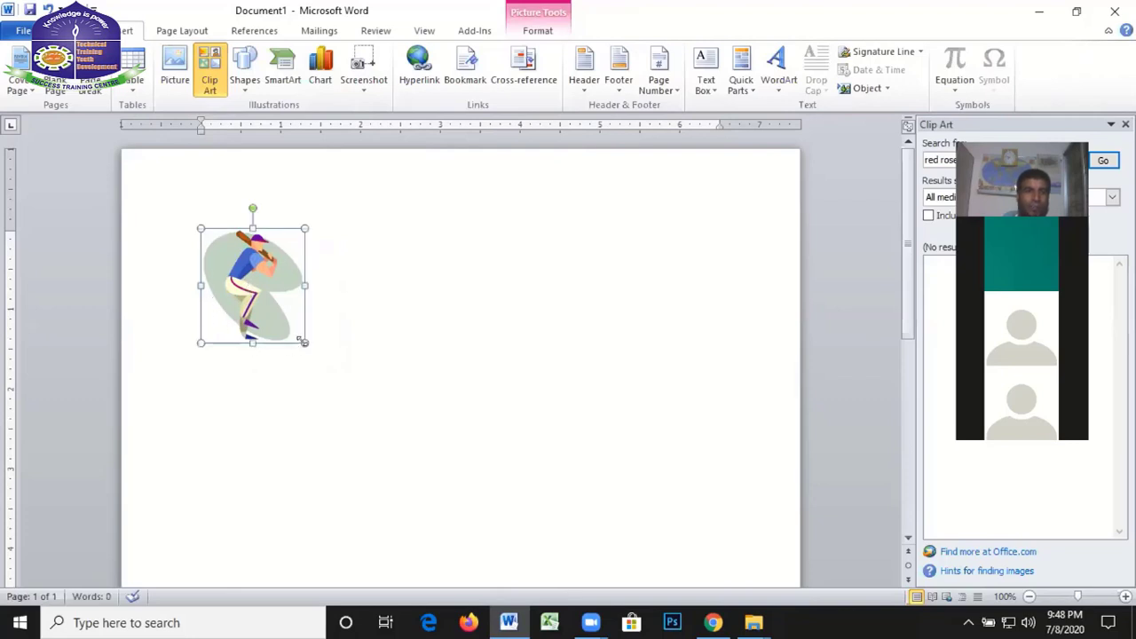
{"action": "mouse_move", "coordinate": [301, 337]}
{"action": "left_mouse_down"}
{"action": "mouse_move", "coordinate": [274, 315]}
{"action": "mouse_move", "coordinate": [300, 308]}
{"action": "left_mouse_up"}
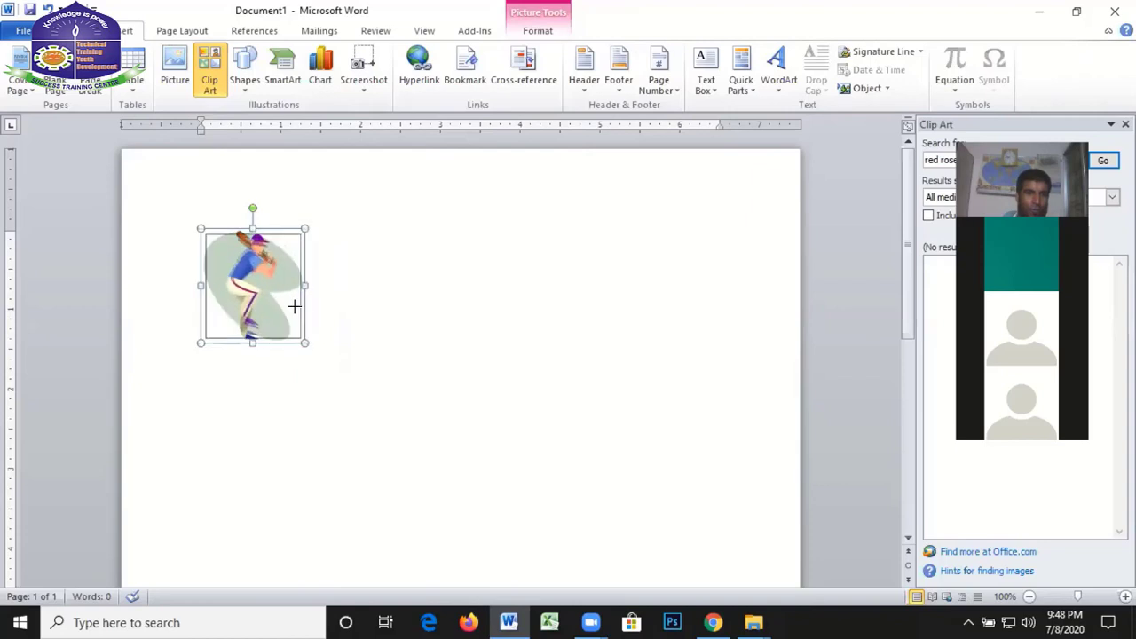
{"action": "mouse_move", "coordinate": [300, 309]}
{"action": "left_mouse_down"}
{"action": "mouse_move", "coordinate": [296, 295]}
{"action": "mouse_move", "coordinate": [451, 346]}
{"action": "mouse_move", "coordinate": [294, 304]}
{"action": "mouse_move", "coordinate": [421, 332]}
{"action": "mouse_move", "coordinate": [297, 283]}
{"action": "mouse_move", "coordinate": [380, 301]}
{"action": "mouse_move", "coordinate": [349, 293]}
{"action": "left_mouse_up"}
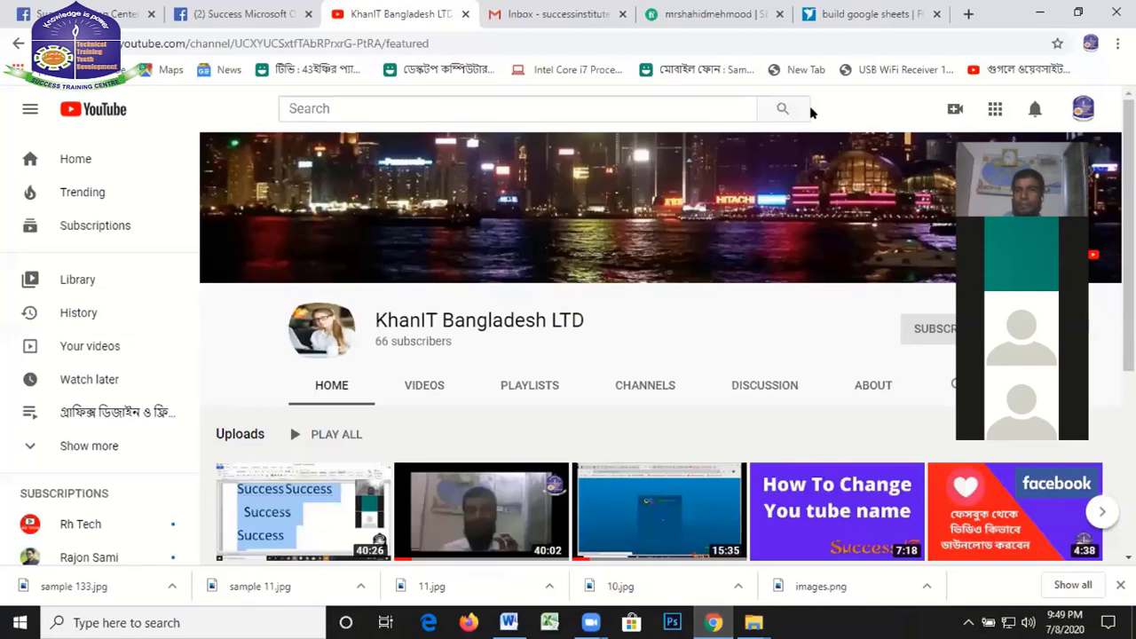
Search Google Images for 'keyboard', preview the What is a Keyboard? image, then open another tab
{"action": "key", "text": "ctrl+t"}
{"action": "left_click", "coordinate": [452, 38]}
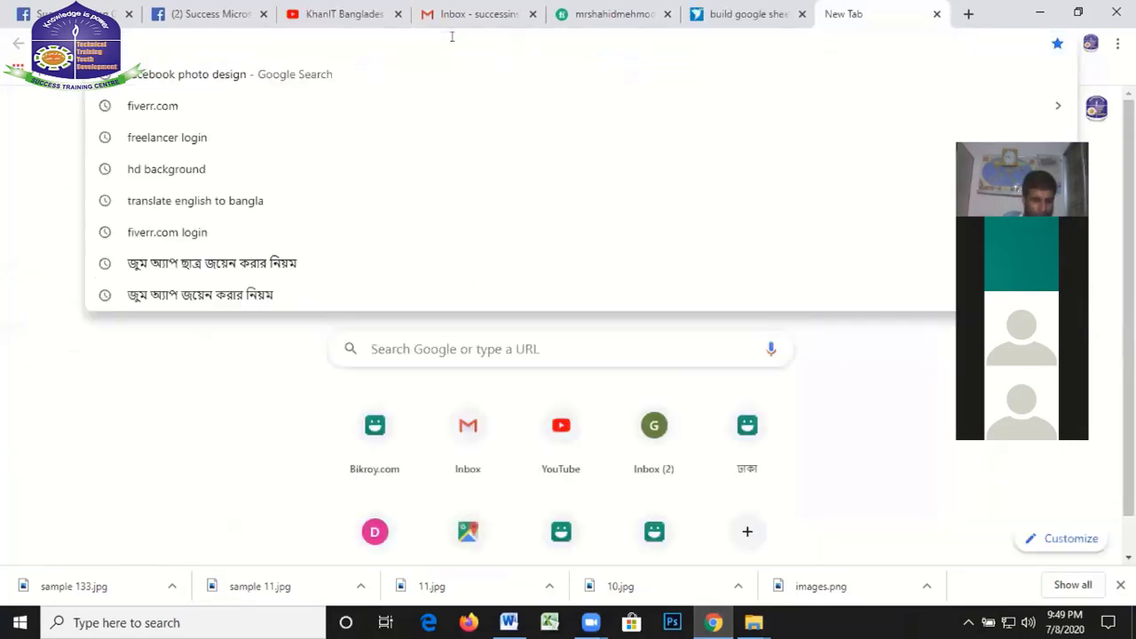
{"action": "type", "text": "key"}
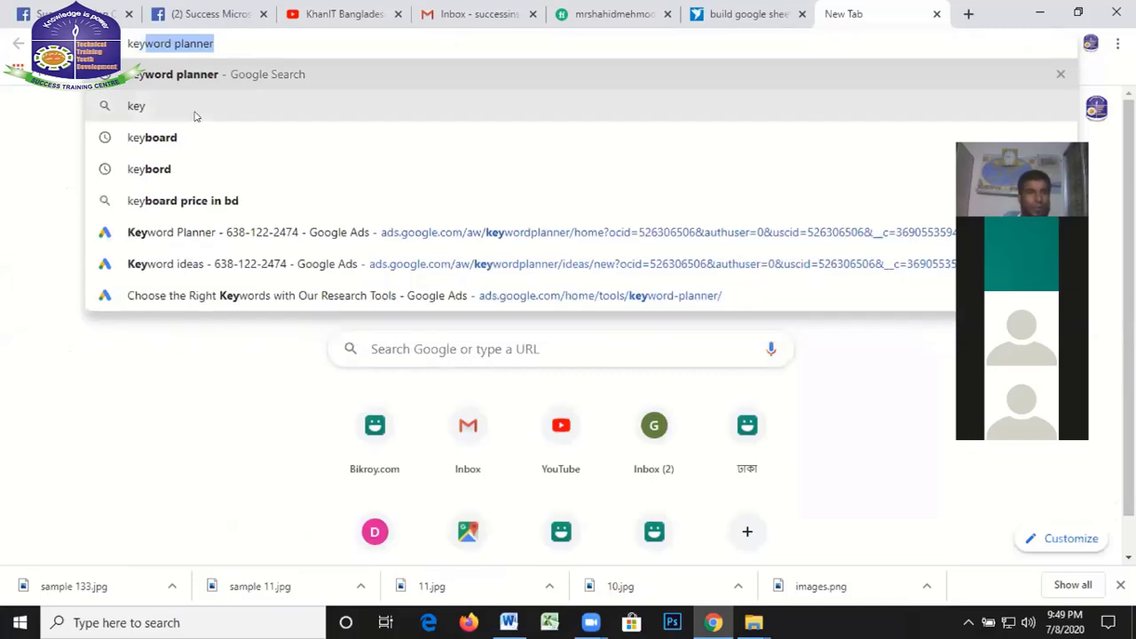
{"action": "left_click", "coordinate": [195, 137]}
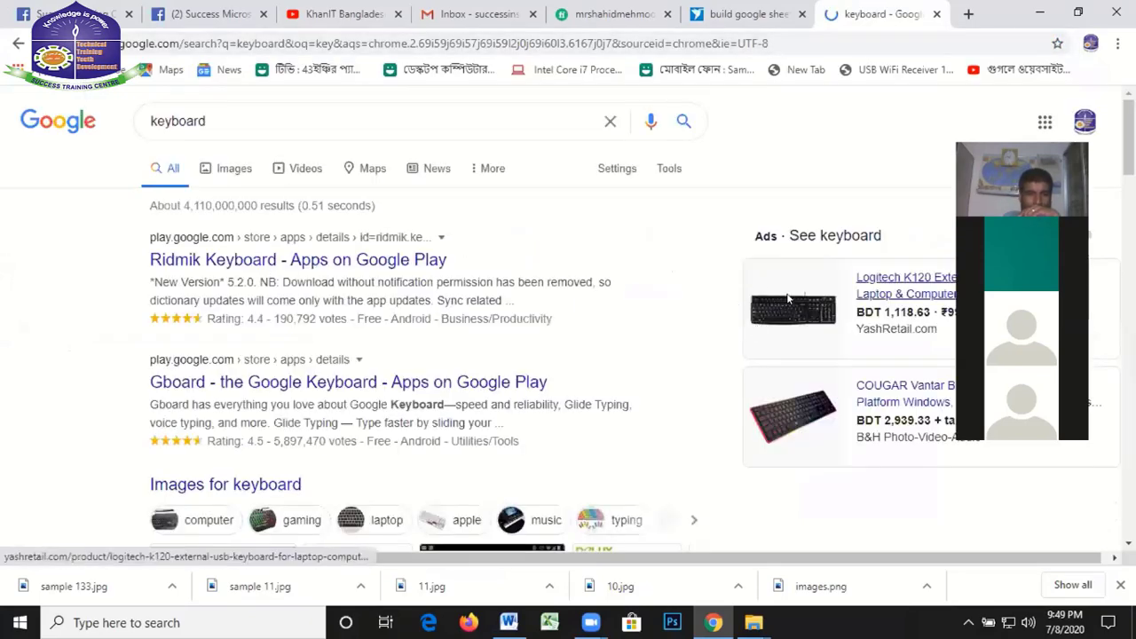
{"action": "left_click", "coordinate": [232, 168]}
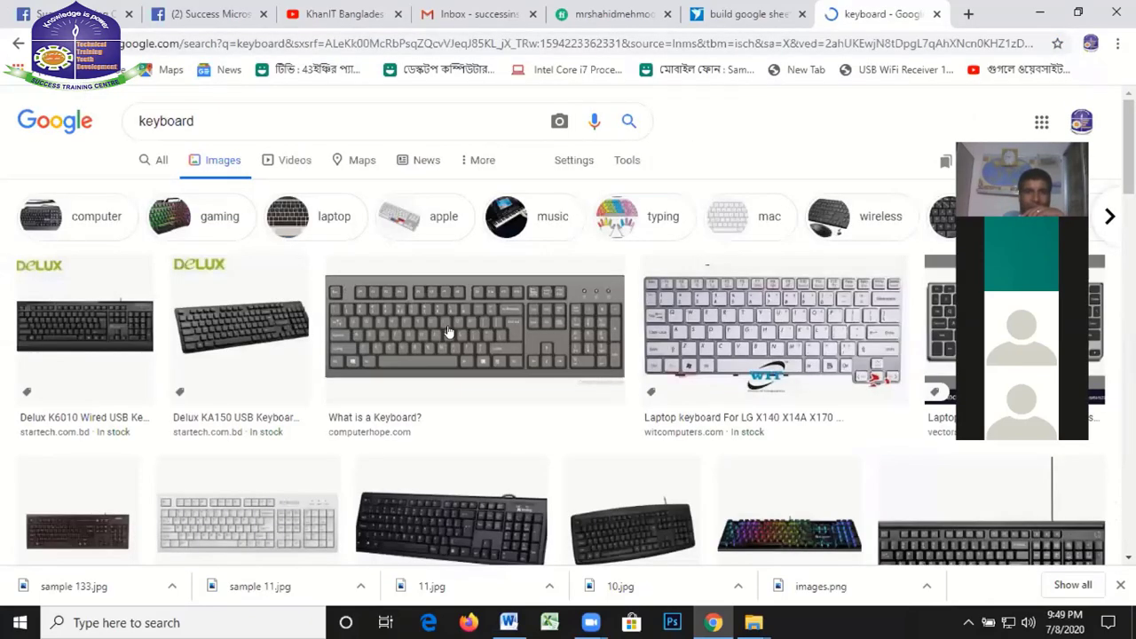
{"action": "left_click", "coordinate": [404, 340]}
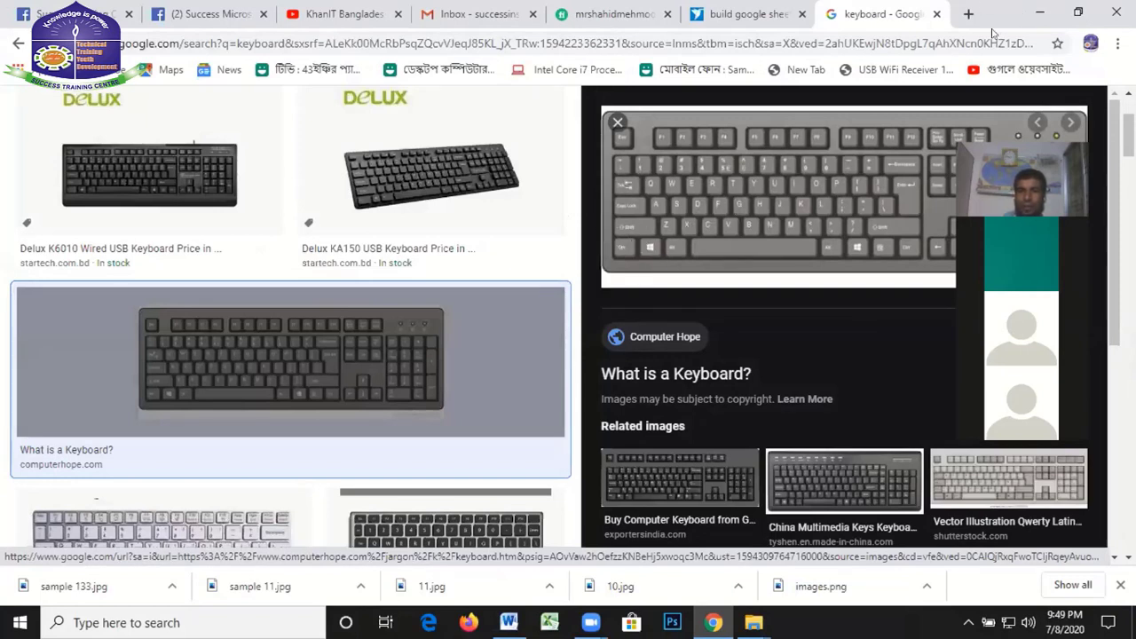
{"action": "left_click", "coordinate": [968, 13]}
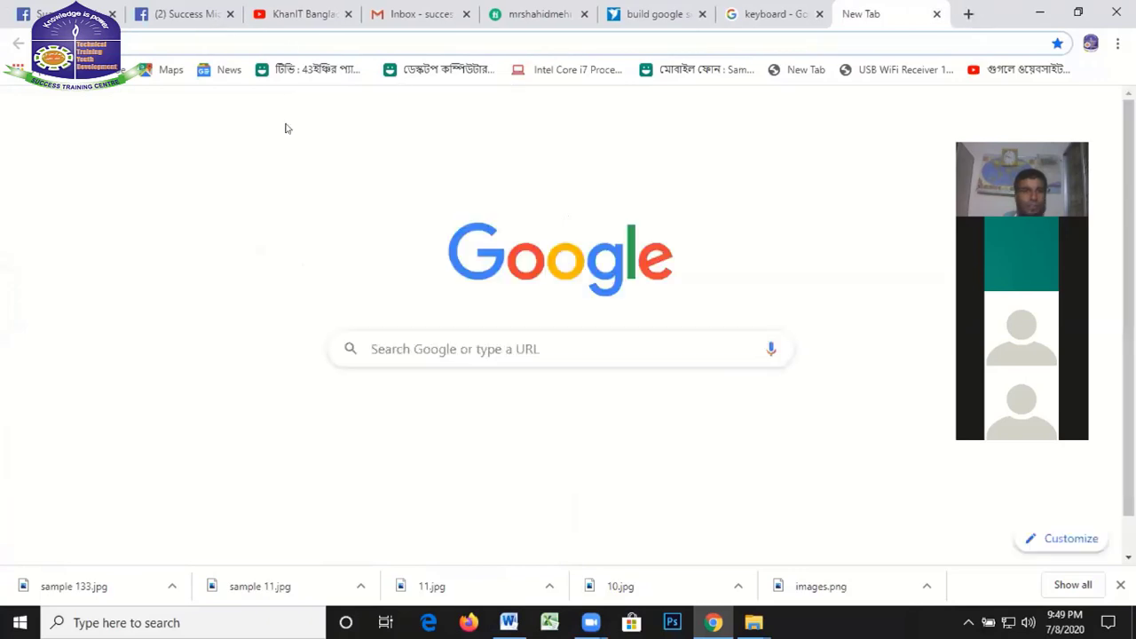
Search Google Images for 'mouse' and preview the Razer Viper gaming mouse image
{"action": "left_click", "coordinate": [412, 346]}
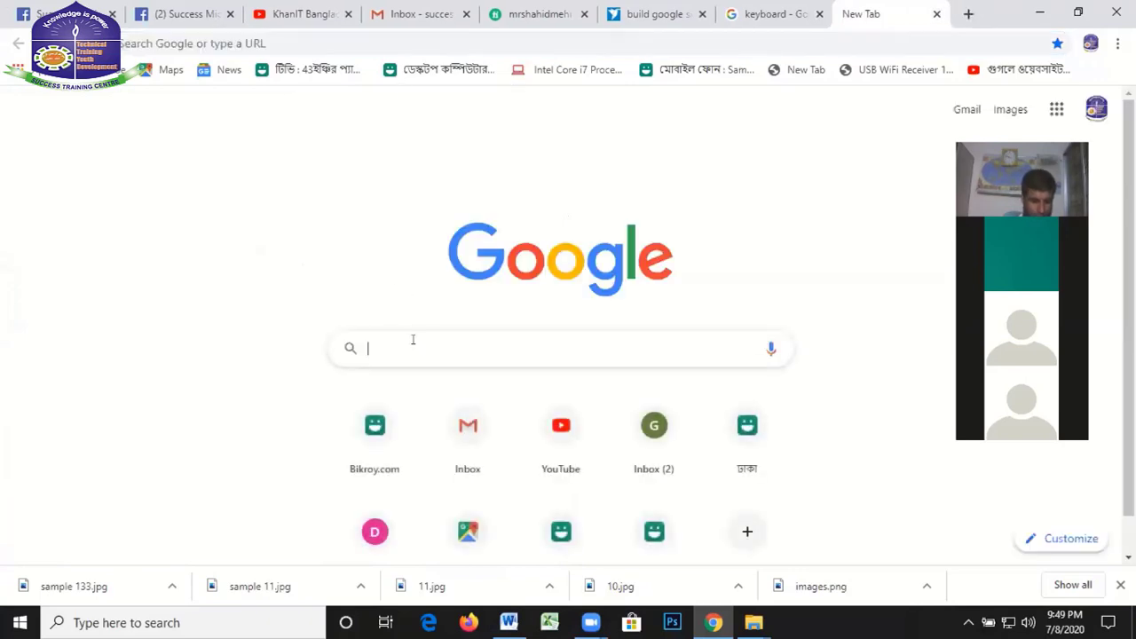
{"action": "type", "text": "mouse"}
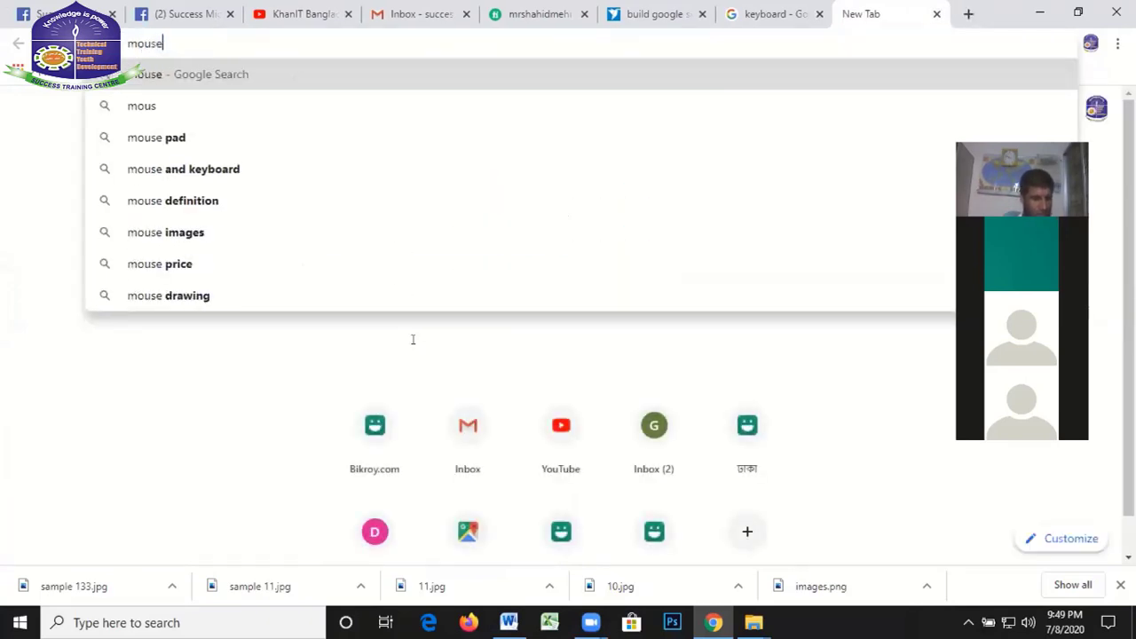
{"action": "key", "text": "Return"}
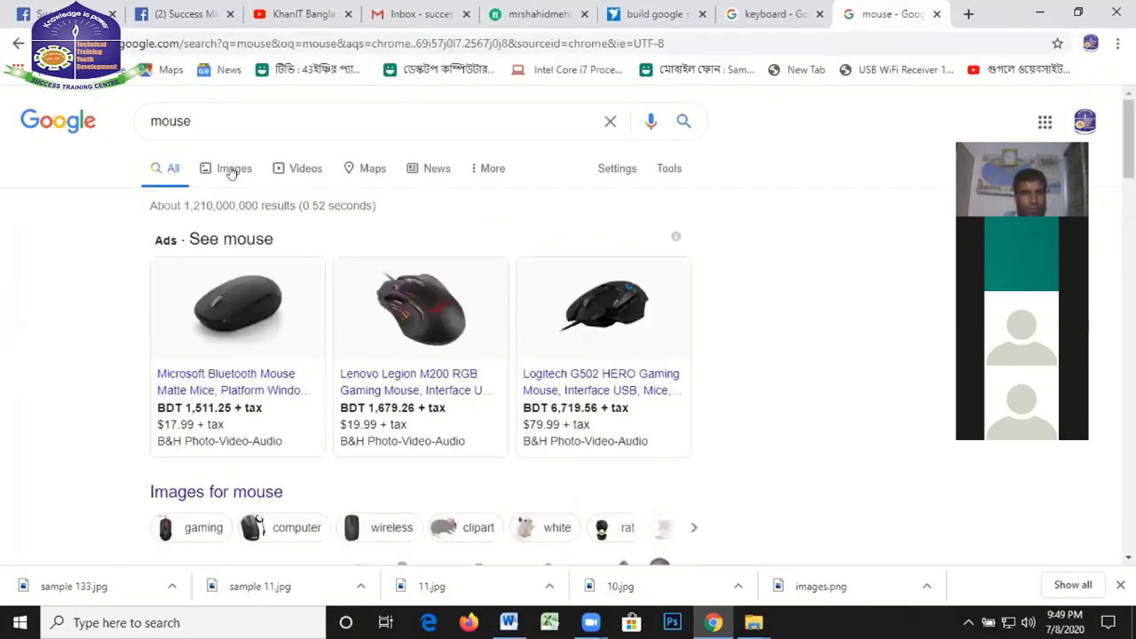
{"action": "left_click", "coordinate": [231, 168]}
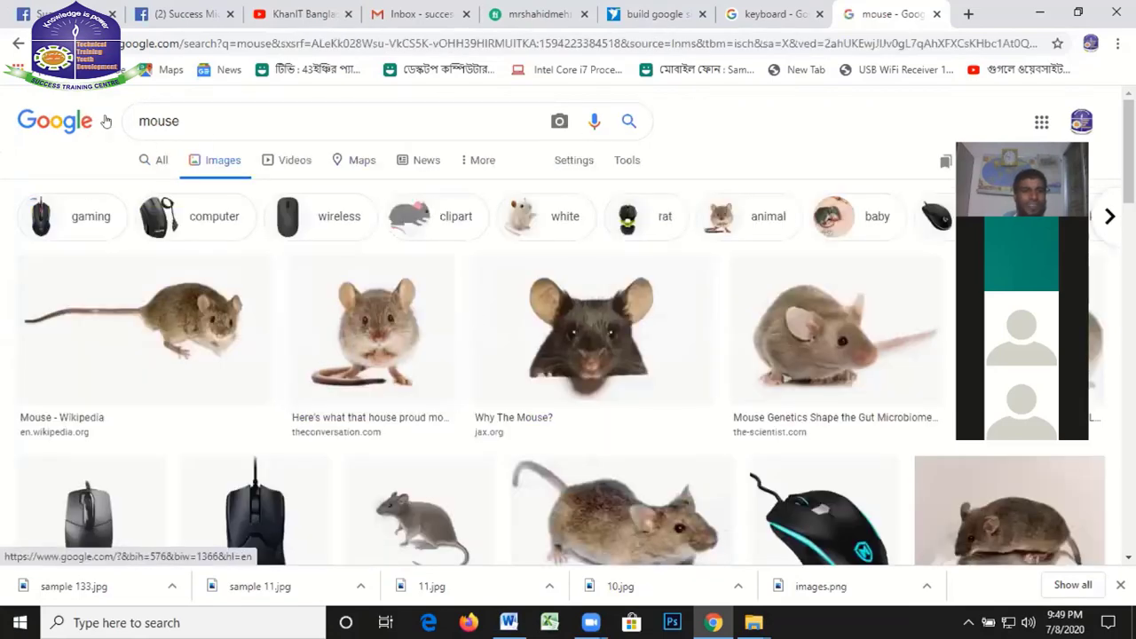
{"action": "scroll", "coordinate": [258, 332], "scroll_direction": "down", "scroll_amount": 3}
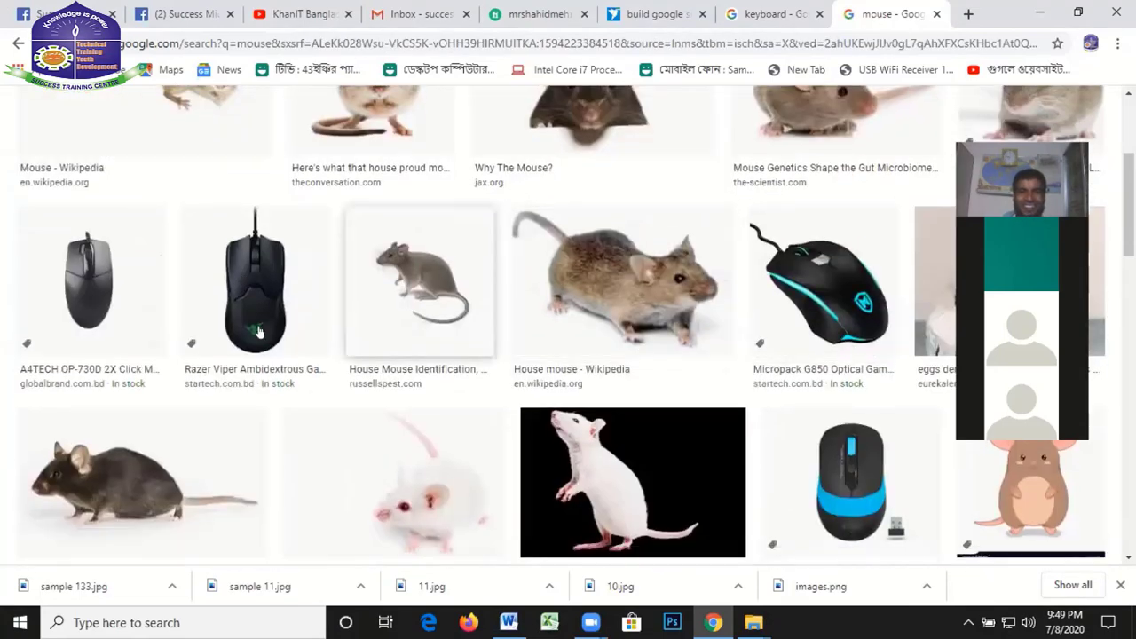
{"action": "left_click", "coordinate": [263, 290]}
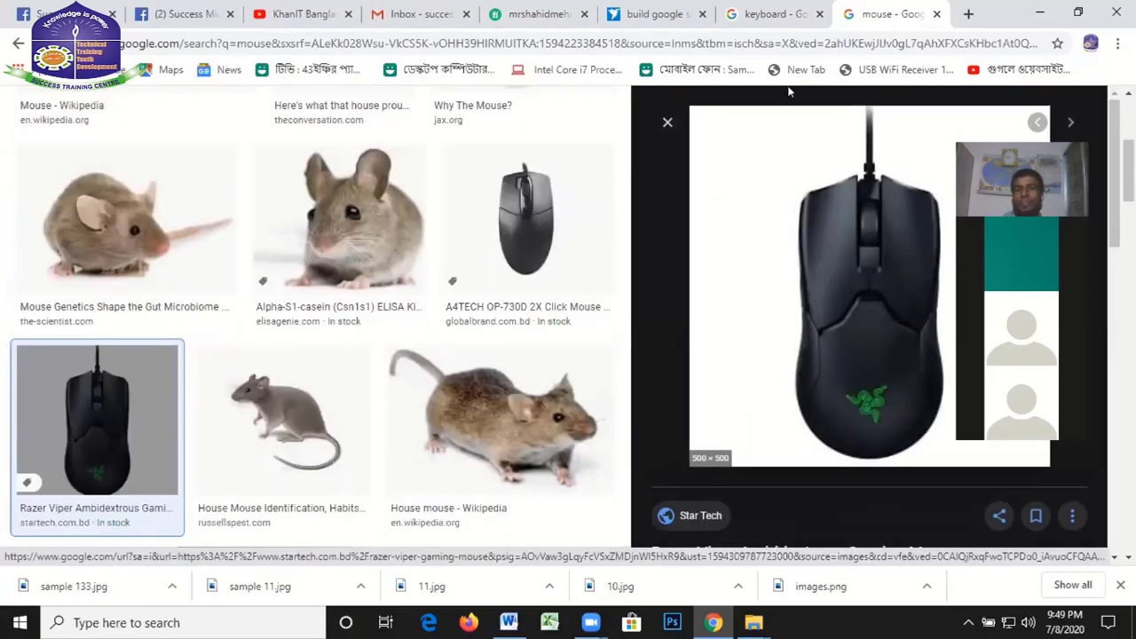
Flip between the keyboard and mouse result tabs, then return to the Word document
{"action": "left_click", "coordinate": [763, 13]}
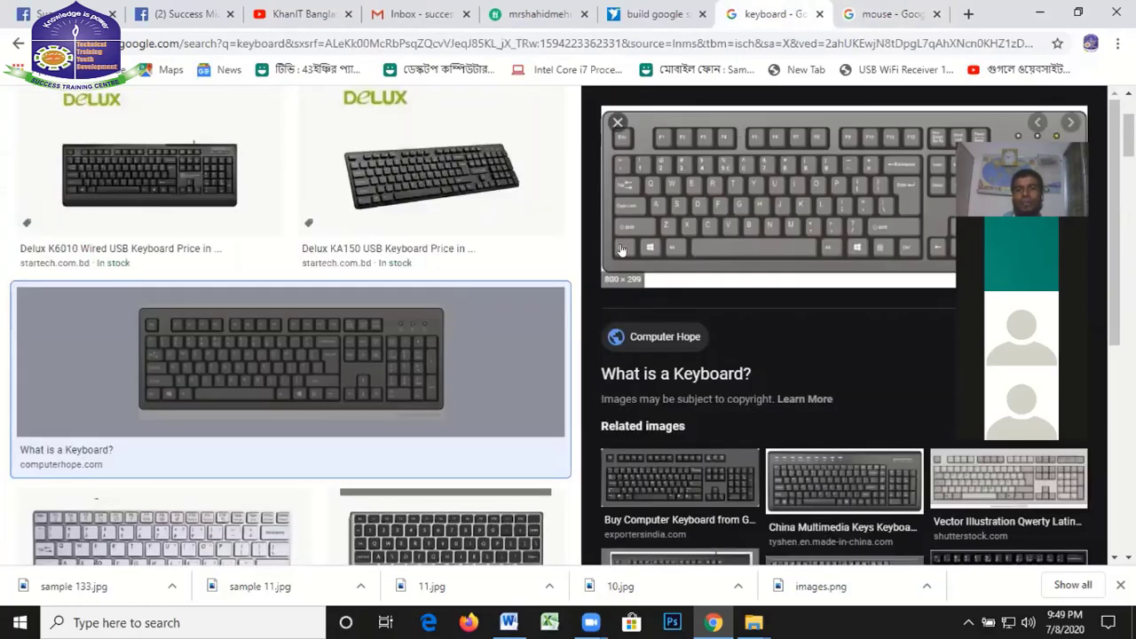
{"action": "left_click", "coordinate": [888, 13]}
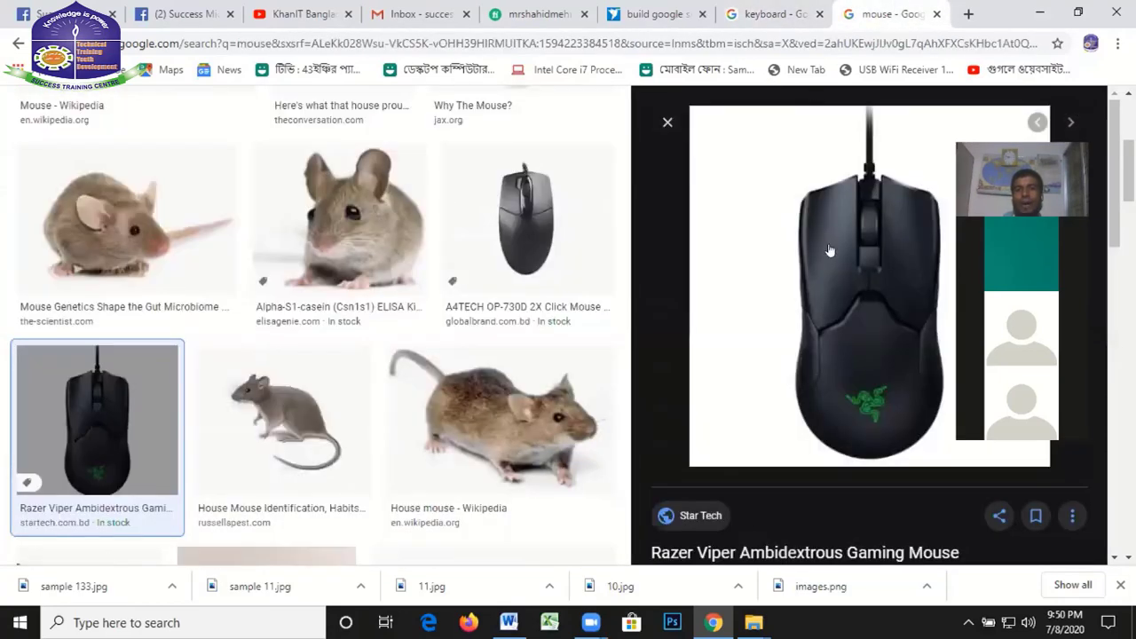
{"action": "mouse_move", "coordinate": [868, 286]}
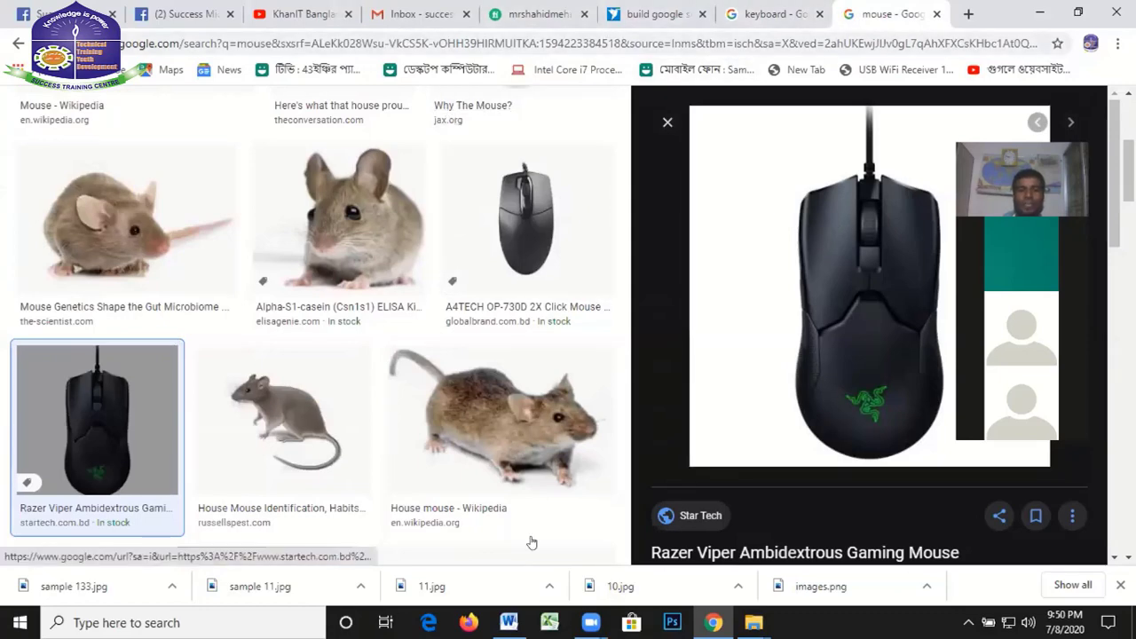
{"action": "key", "text": "alt+Tab"}
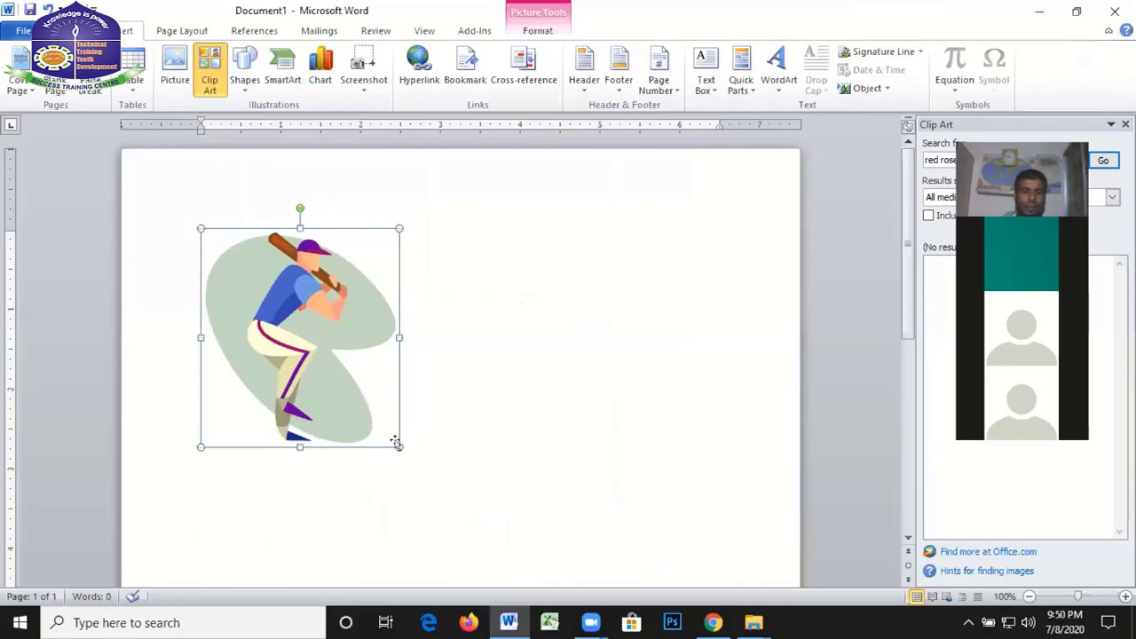
Shrink the baseball batter clip art, set it near the page's top-left, and deselect it
{"action": "mouse_move", "coordinate": [396, 444]}
{"action": "left_mouse_down"}
{"action": "mouse_move", "coordinate": [464, 452]}
{"action": "mouse_move", "coordinate": [415, 341]}
{"action": "left_mouse_up"}
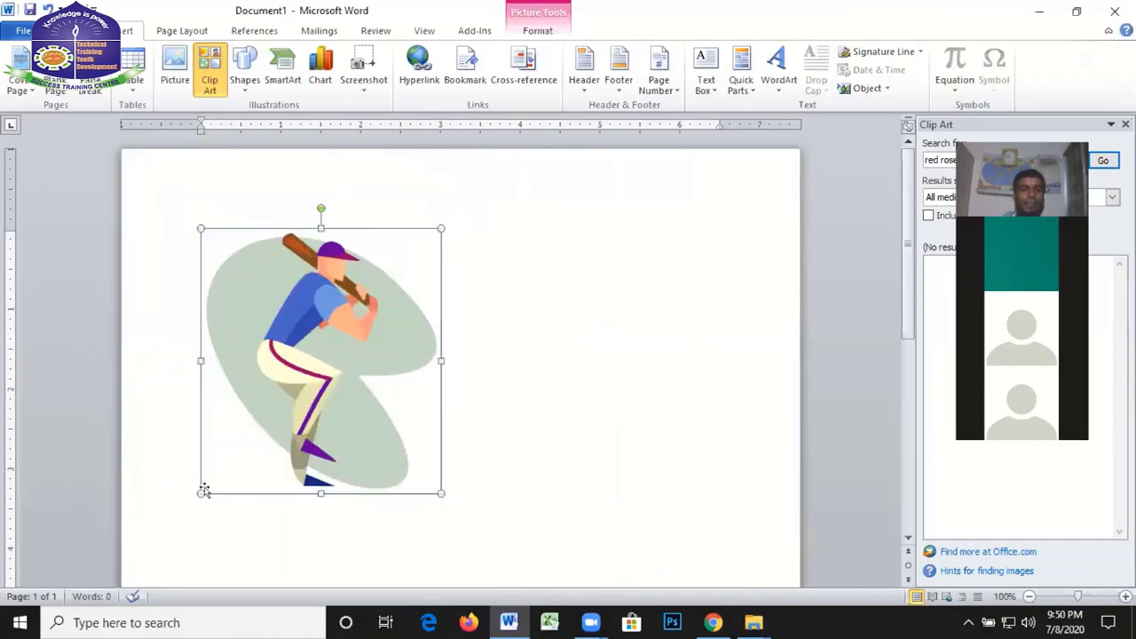
{"action": "left_click_drag", "start_coordinate": [197, 491], "coordinate": [282, 390]}
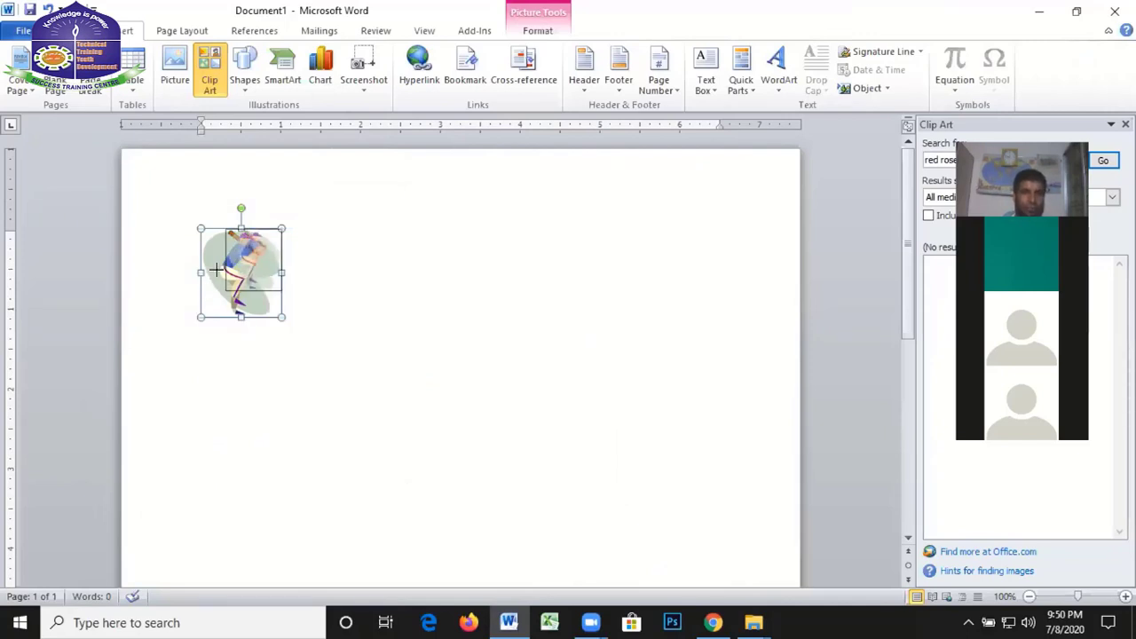
{"action": "left_click_drag", "start_coordinate": [196, 306], "coordinate": [339, 251]}
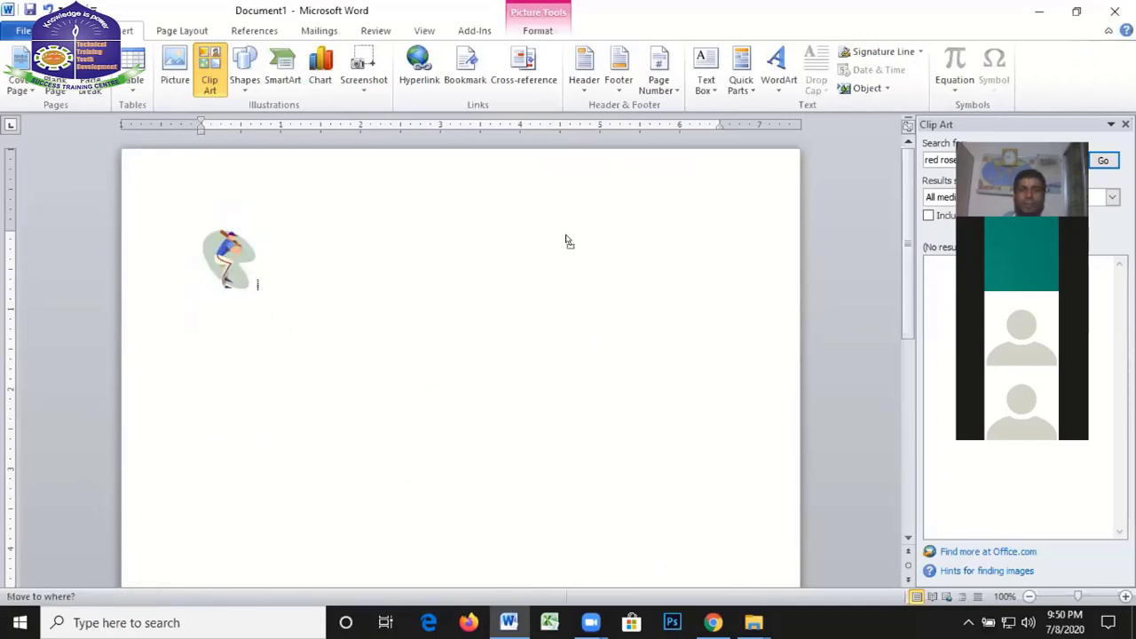
{"action": "left_click_drag", "start_coordinate": [568, 241], "coordinate": [291, 279]}
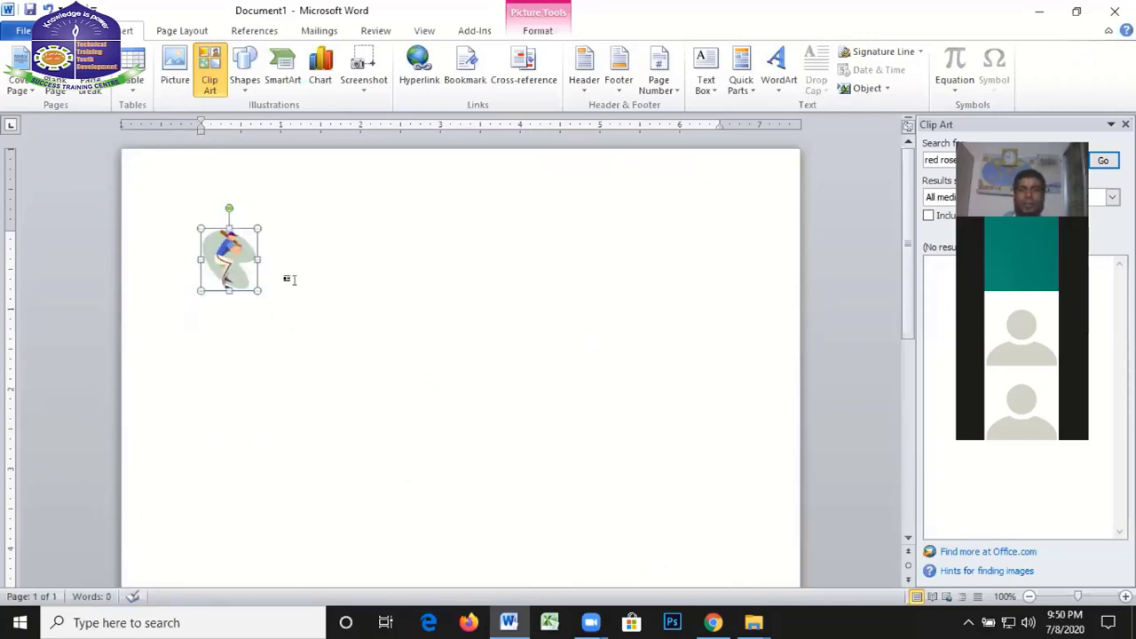
{"action": "double_click", "coordinate": [213, 255]}
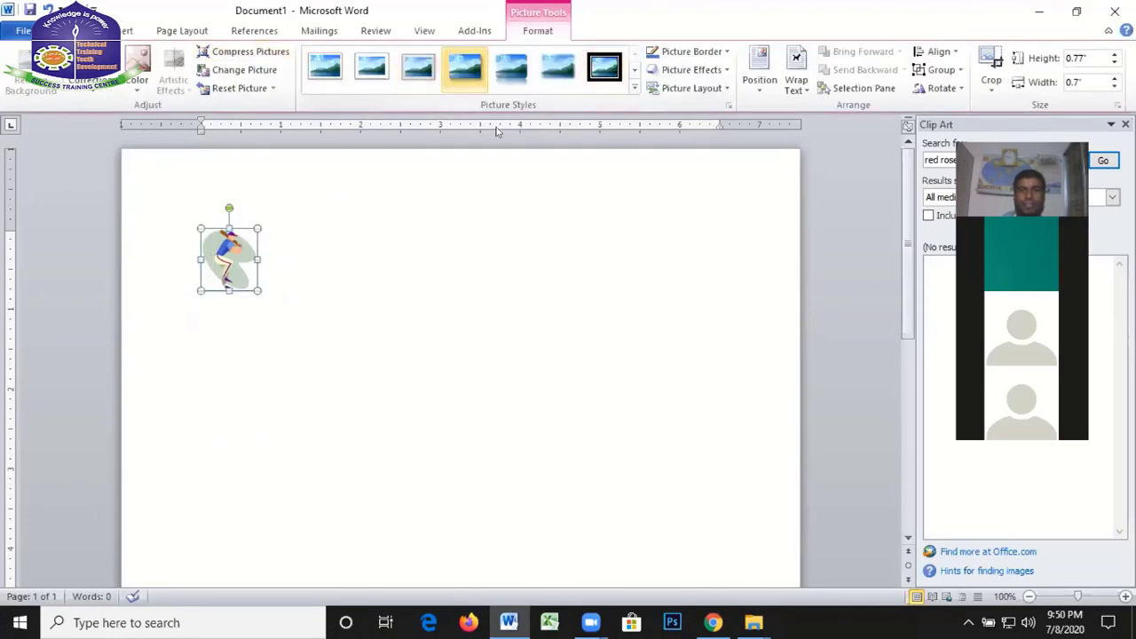
{"action": "left_click", "coordinate": [532, 300]}
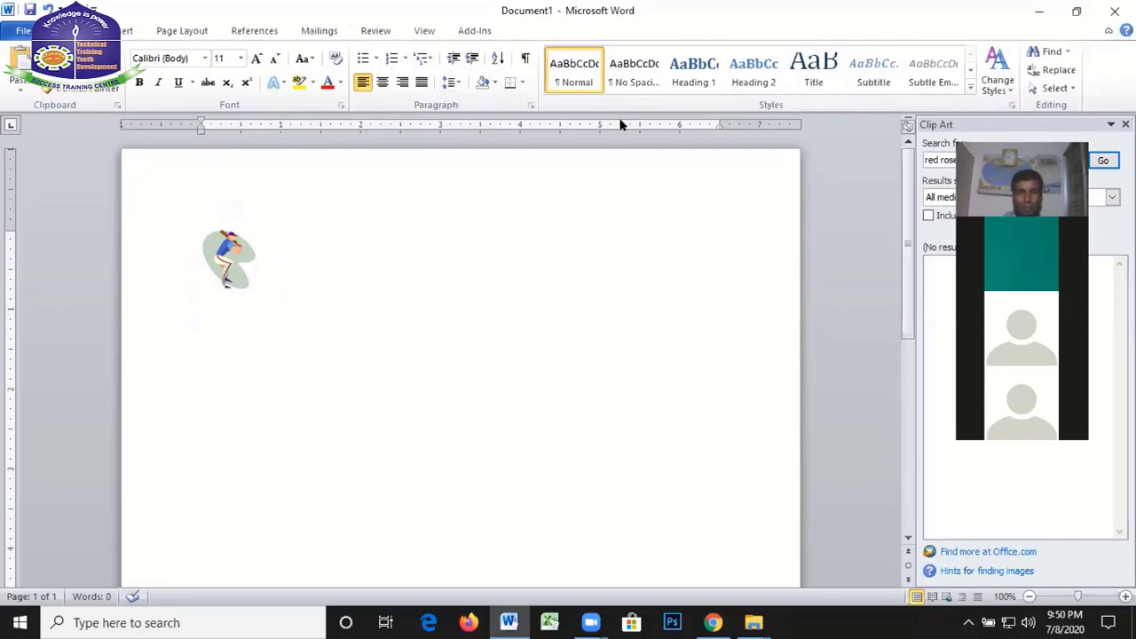
{"action": "scroll", "coordinate": [618, 310], "scroll_direction": "down", "scroll_amount": 2}
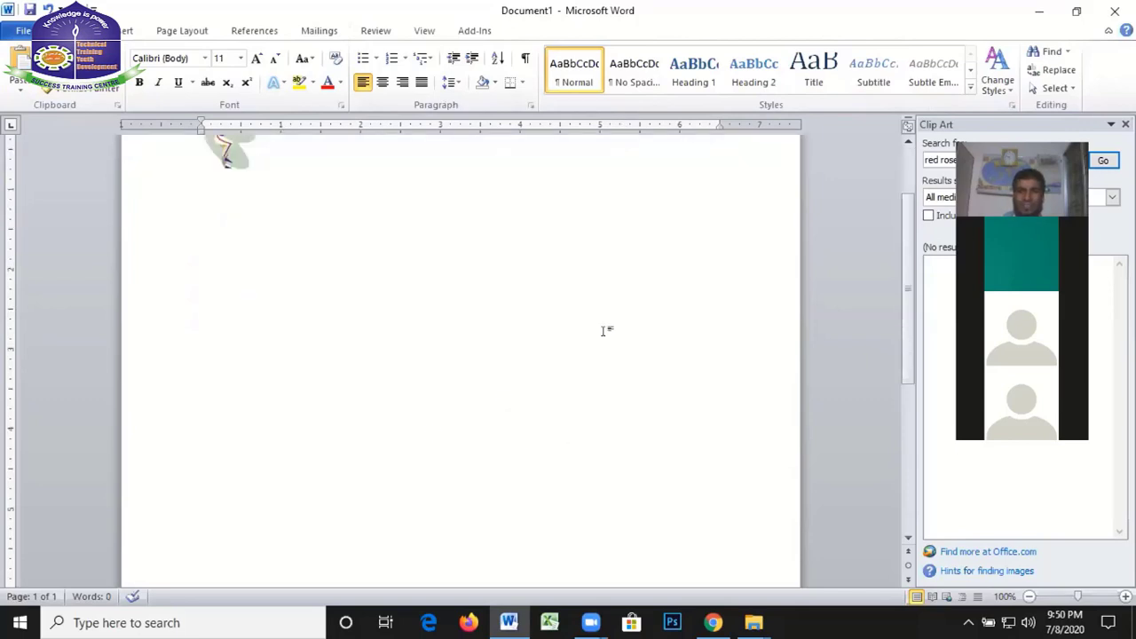
{"action": "scroll", "coordinate": [471, 464], "scroll_direction": "down", "scroll_amount": 2}
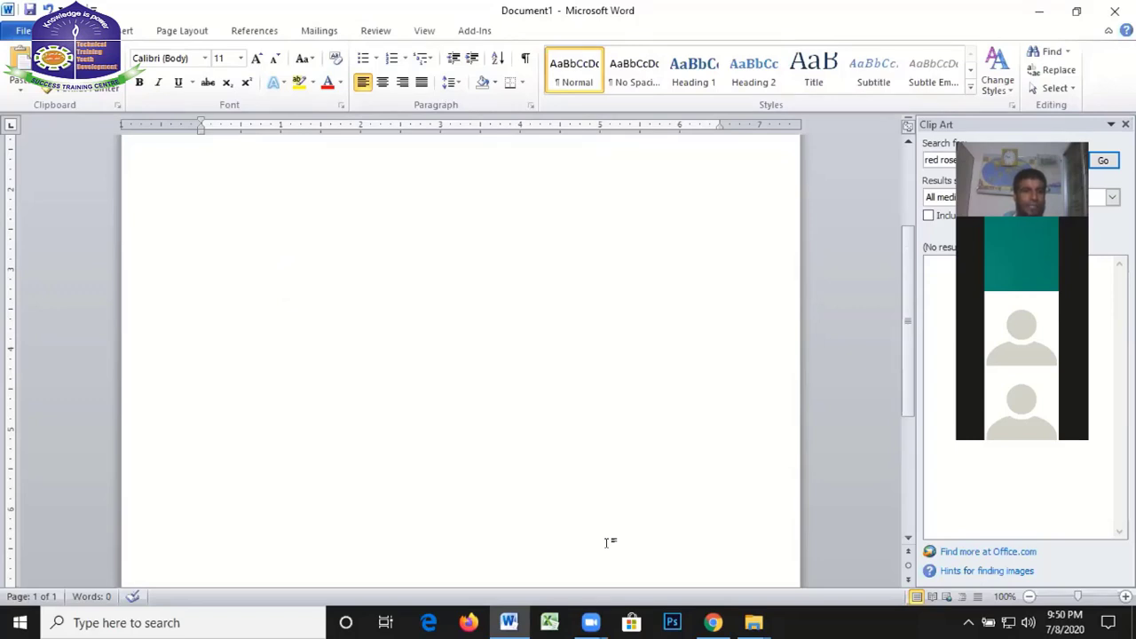
{"action": "right_click", "coordinate": [179, 597]}
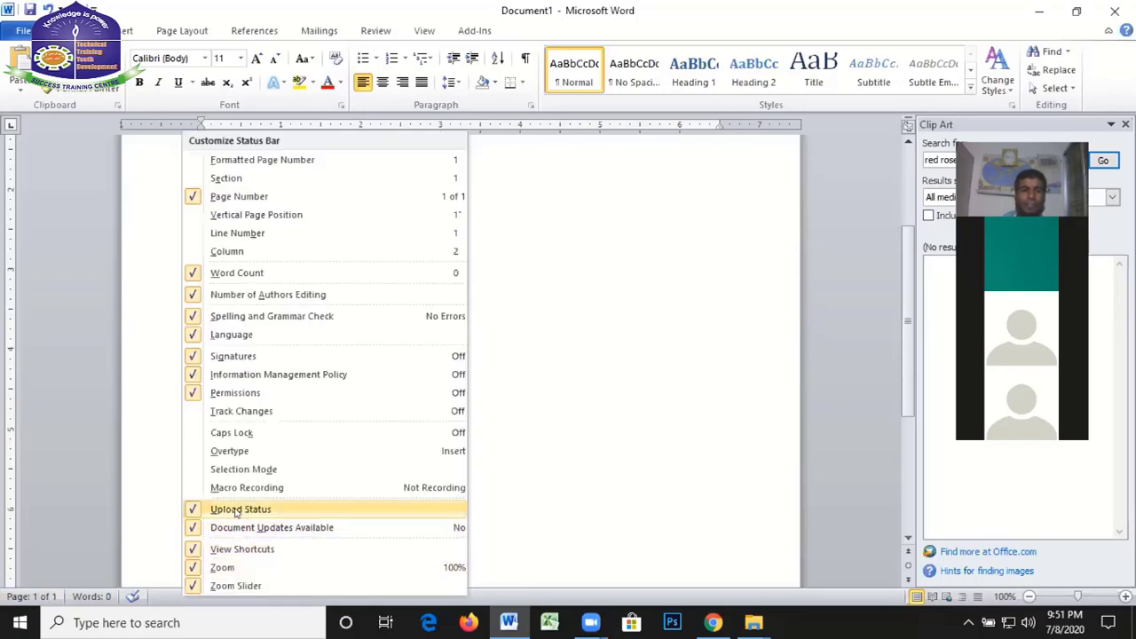
{"action": "key", "text": "Escape"}
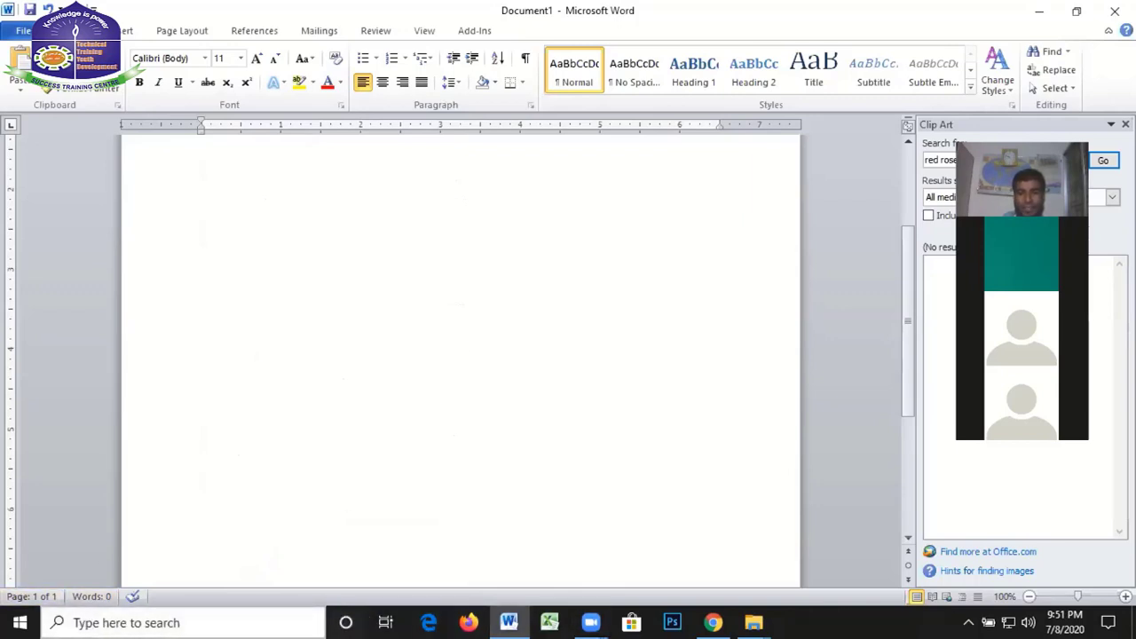
{"action": "right_click", "coordinate": [845, 621]}
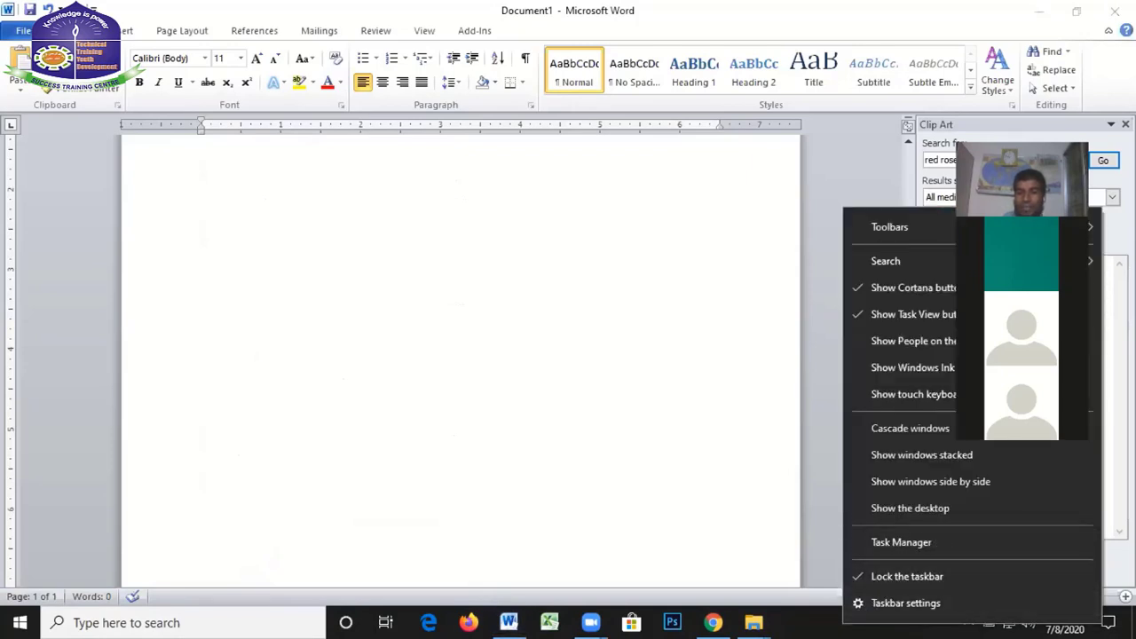
{"action": "right_click", "coordinate": [807, 621]}
{"action": "right_click", "coordinate": [807, 621]}
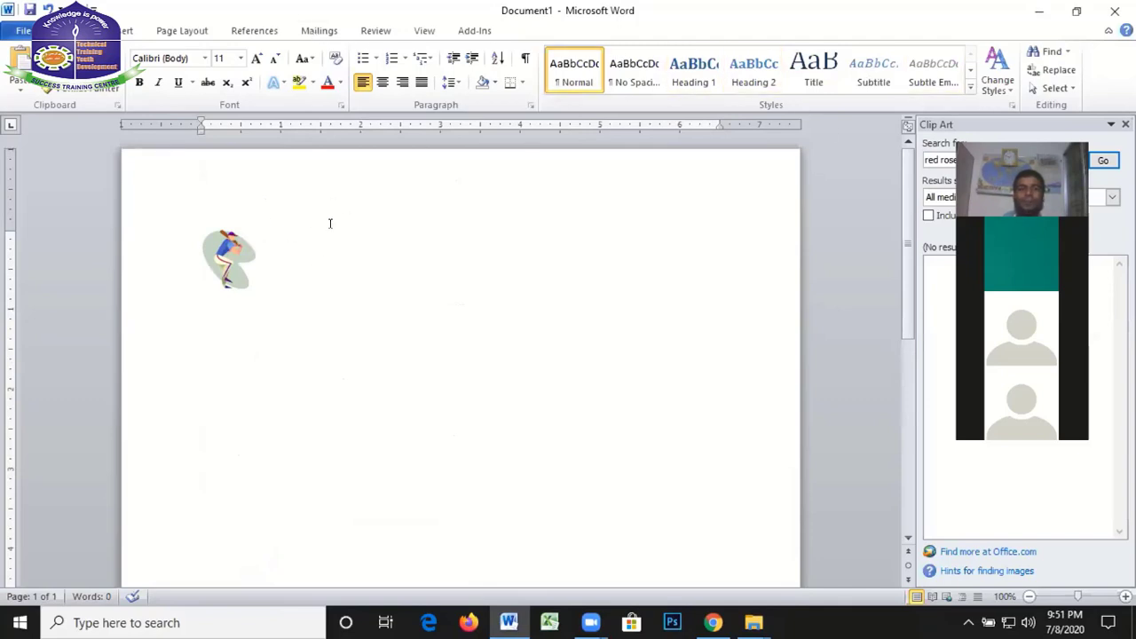
Select the small baseball-player picture and open its Picture Tools Format options
{"action": "left_click", "coordinate": [220, 246]}
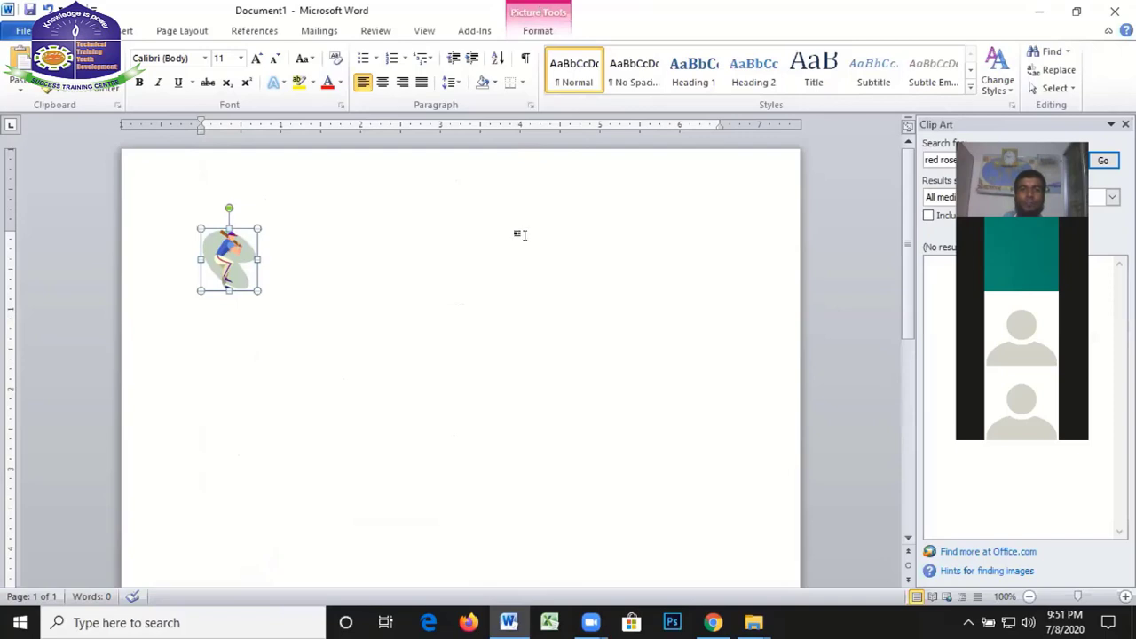
{"action": "left_click", "coordinate": [513, 234]}
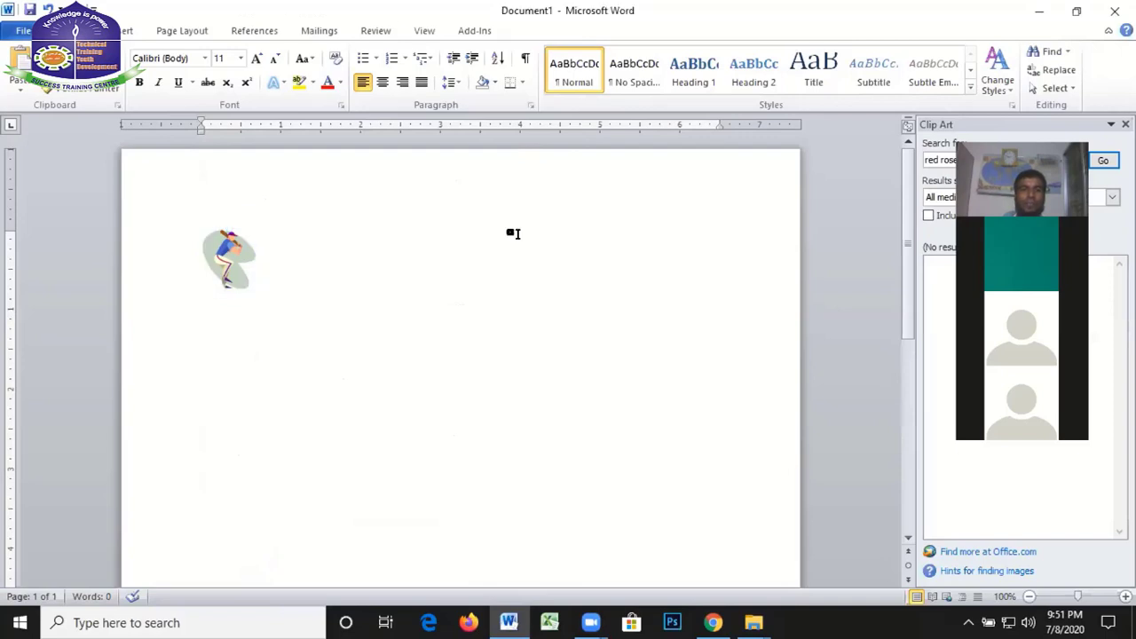
{"action": "left_click", "coordinate": [226, 257]}
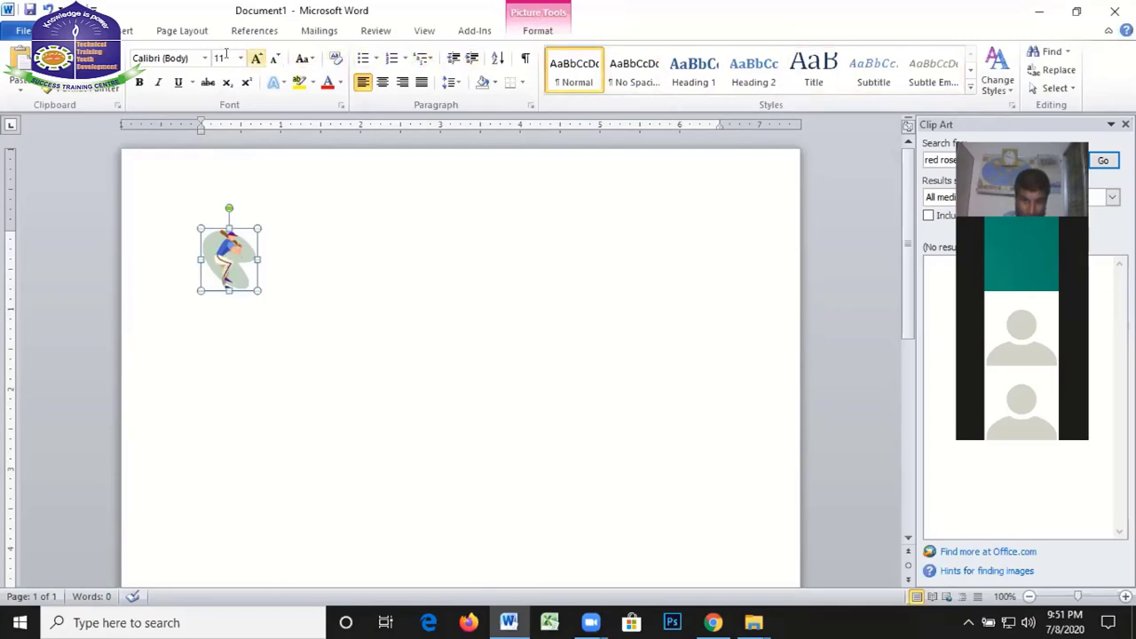
{"action": "double_click", "coordinate": [220, 254]}
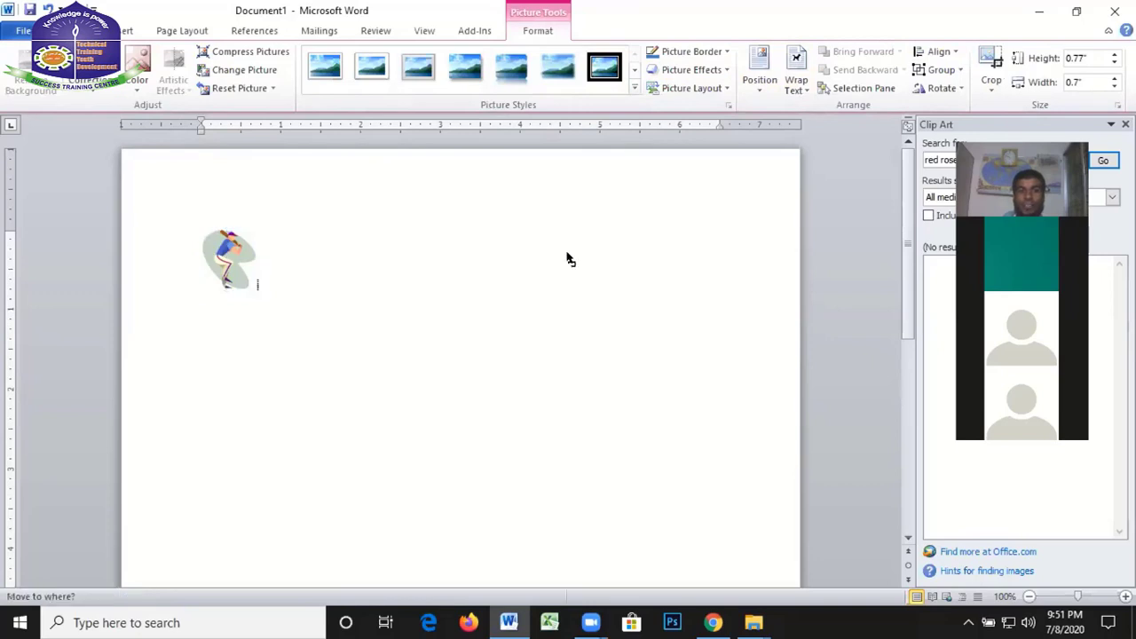
Position the picture at Top Center, undo the accidental stretch, and slide it along the top
{"action": "left_click", "coordinate": [806, 89]}
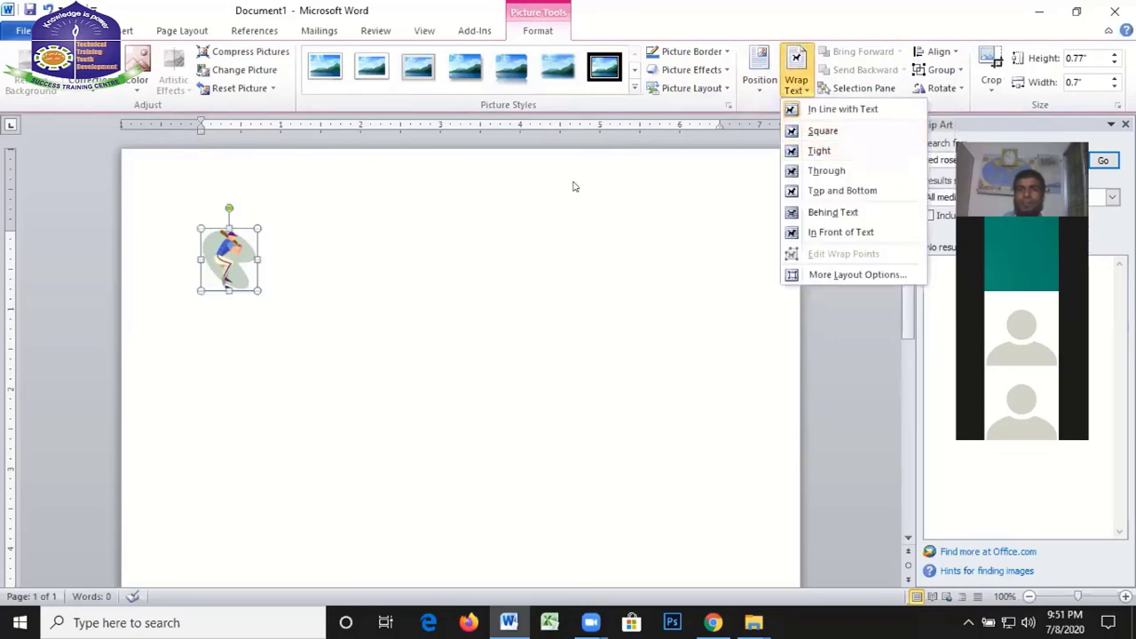
{"action": "left_click", "coordinate": [736, 113]}
{"action": "left_click", "coordinate": [759, 80]}
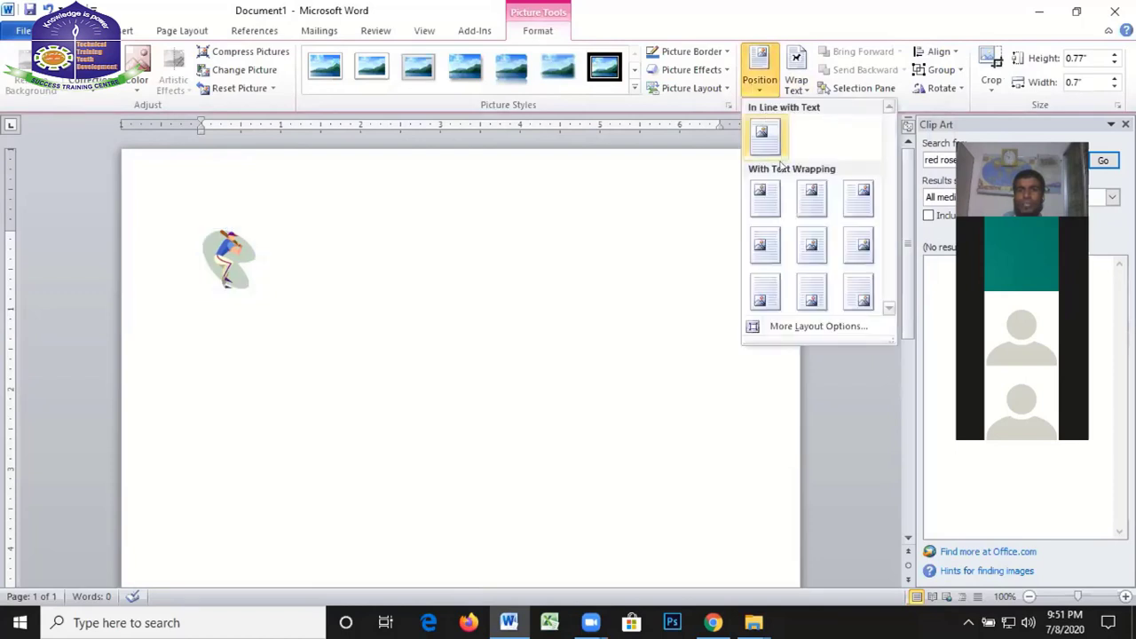
{"action": "left_click", "coordinate": [812, 197]}
{"action": "mouse_move", "coordinate": [638, 249]}
{"action": "left_mouse_down"}
{"action": "mouse_move", "coordinate": [717, 234]}
{"action": "mouse_move", "coordinate": [743, 190]}
{"action": "mouse_move", "coordinate": [589, 195]}
{"action": "mouse_move", "coordinate": [424, 220]}
{"action": "left_mouse_up"}
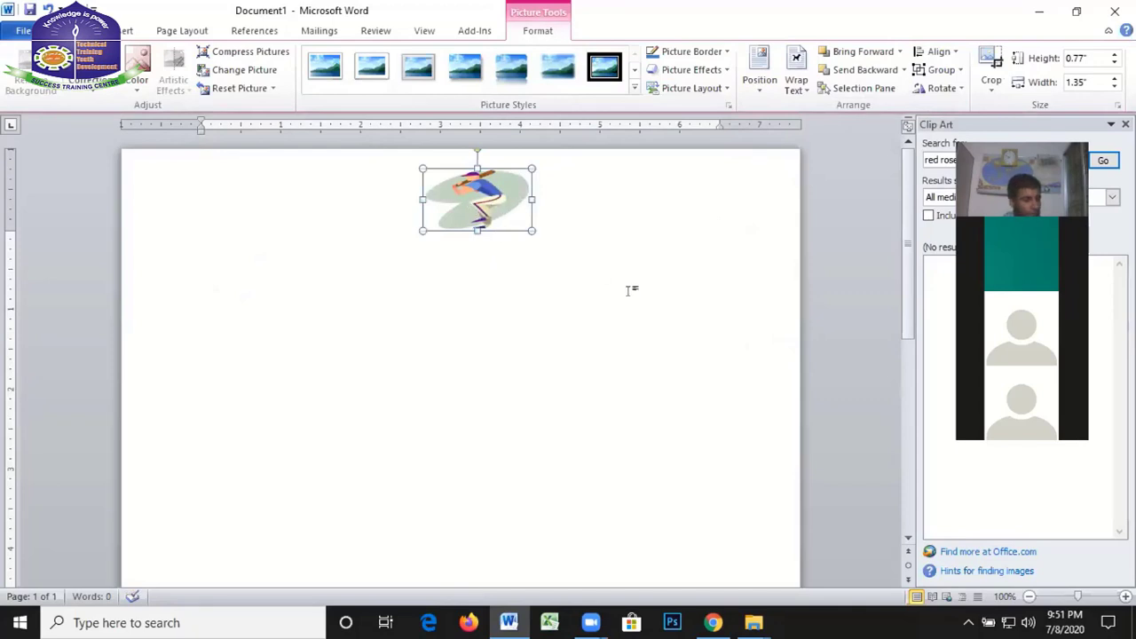
{"action": "key", "text": "ctrl+z"}
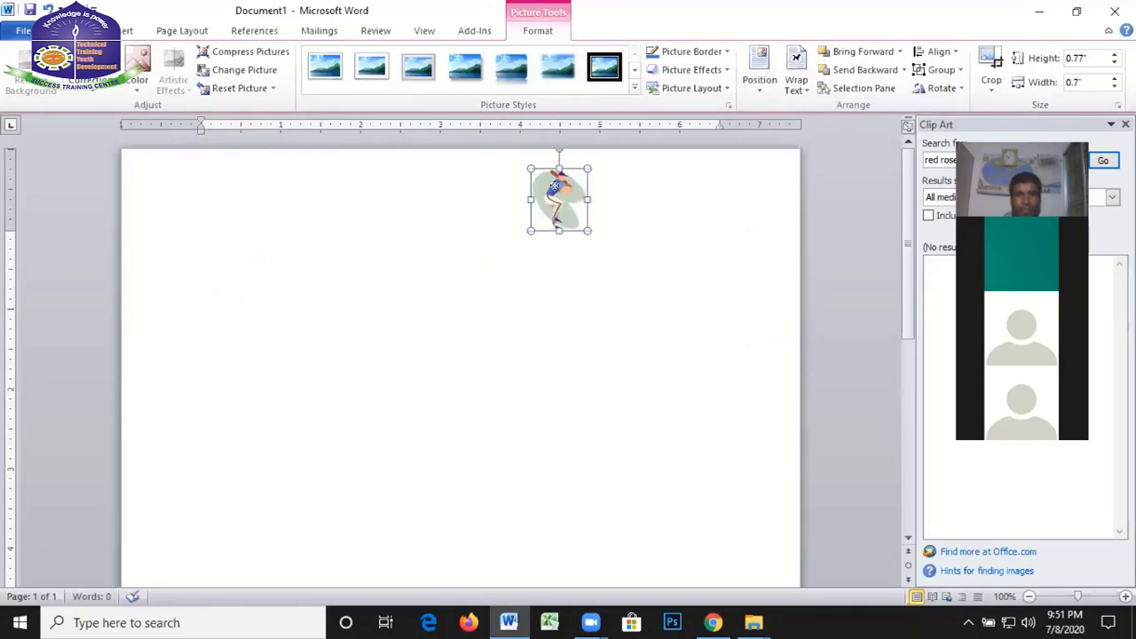
{"action": "mouse_move", "coordinate": [554, 187]}
{"action": "left_mouse_down"}
{"action": "mouse_move", "coordinate": [214, 183]}
{"action": "mouse_move", "coordinate": [192, 197]}
{"action": "mouse_move", "coordinate": [448, 196]}
{"action": "mouse_move", "coordinate": [431, 196]}
{"action": "left_mouse_up"}
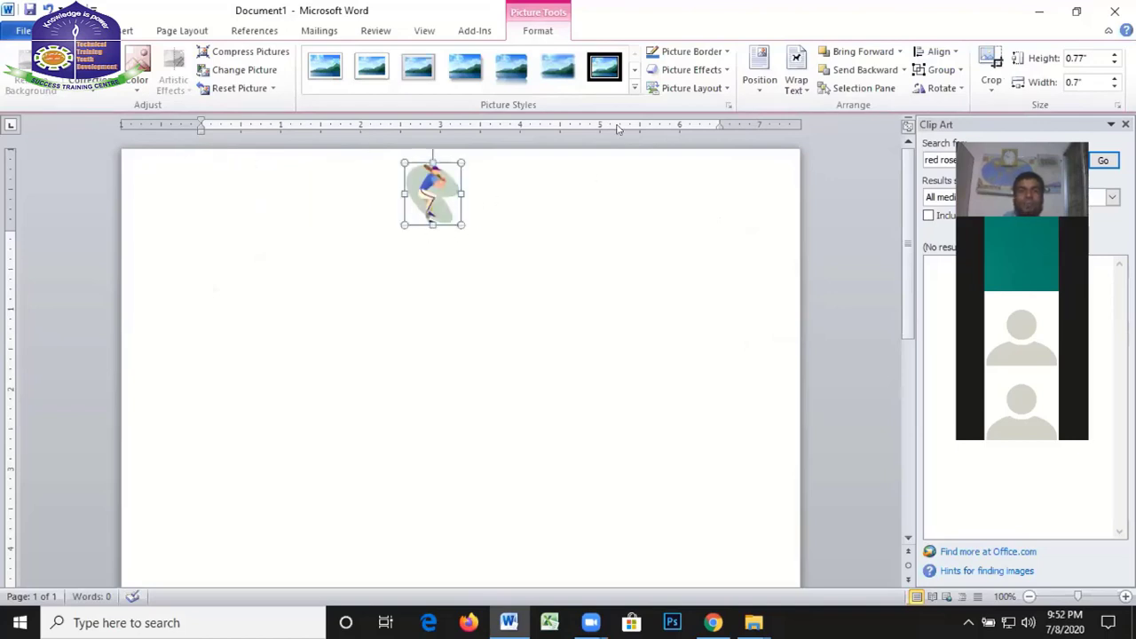
Give the picture the beveled Metal Oval style and drag the badge to the top-left corner
{"action": "left_click", "coordinate": [632, 89]}
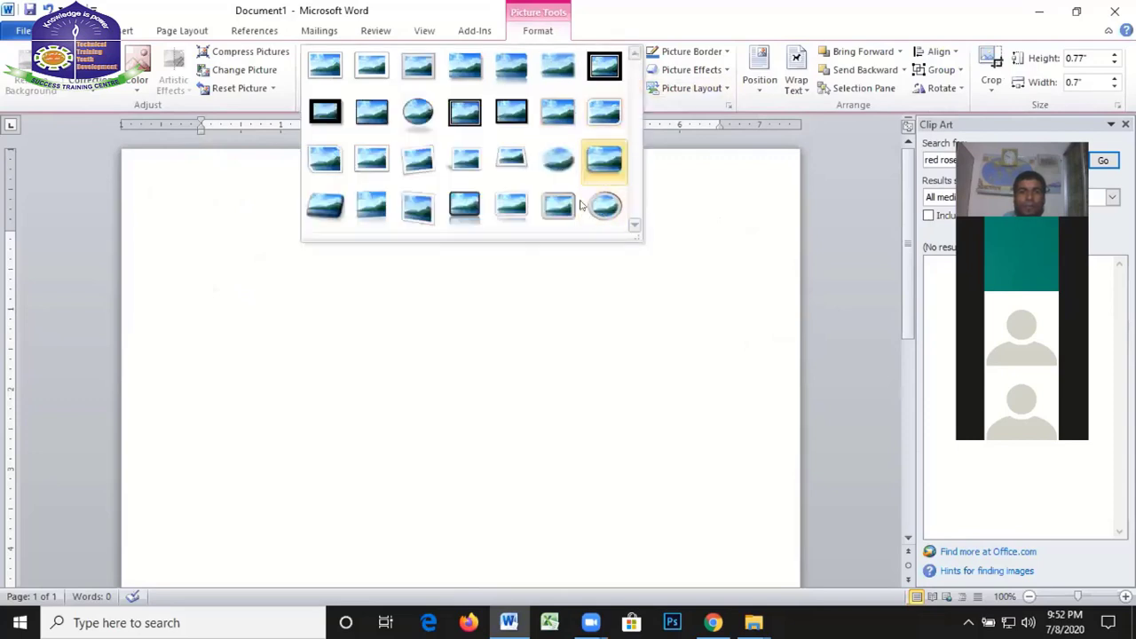
{"action": "left_click", "coordinate": [417, 113]}
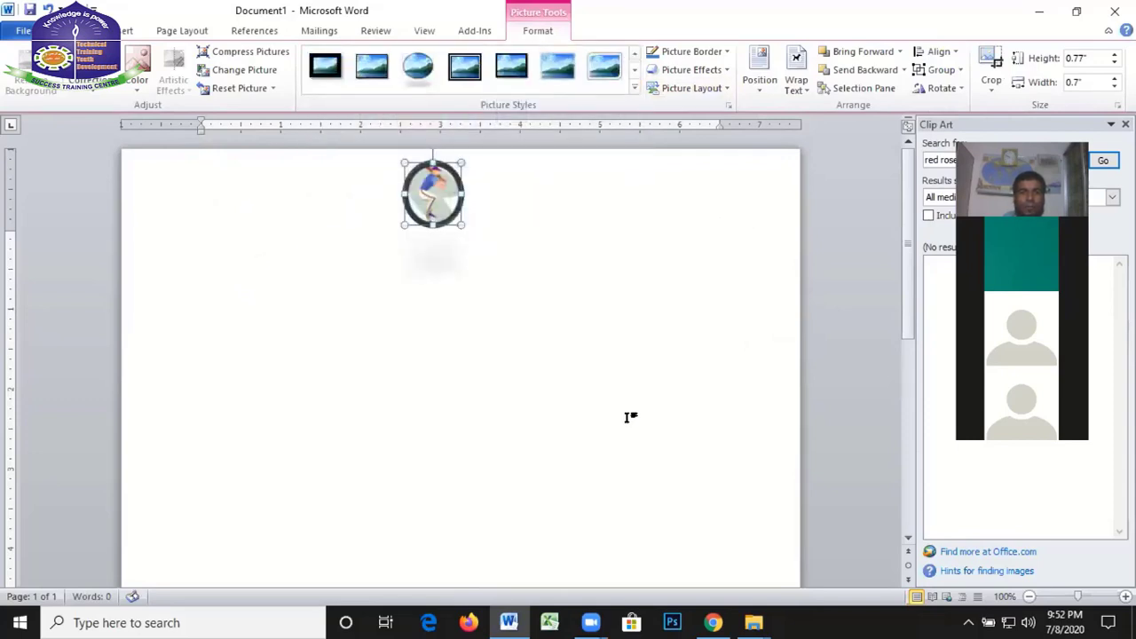
{"action": "left_click", "coordinate": [461, 464]}
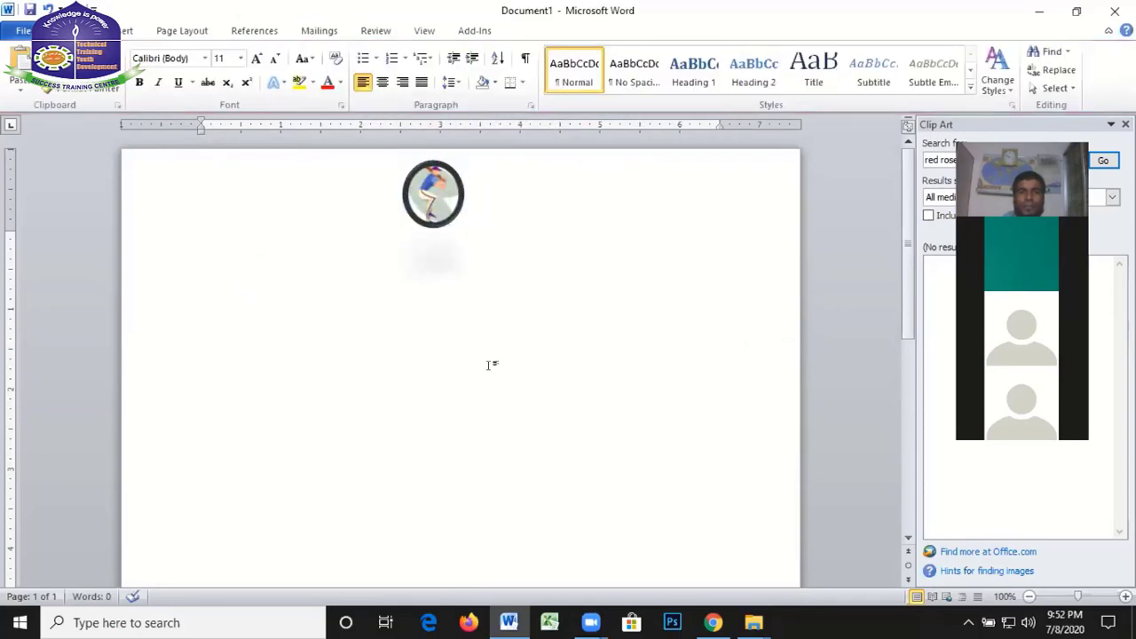
{"action": "left_click", "coordinate": [434, 195]}
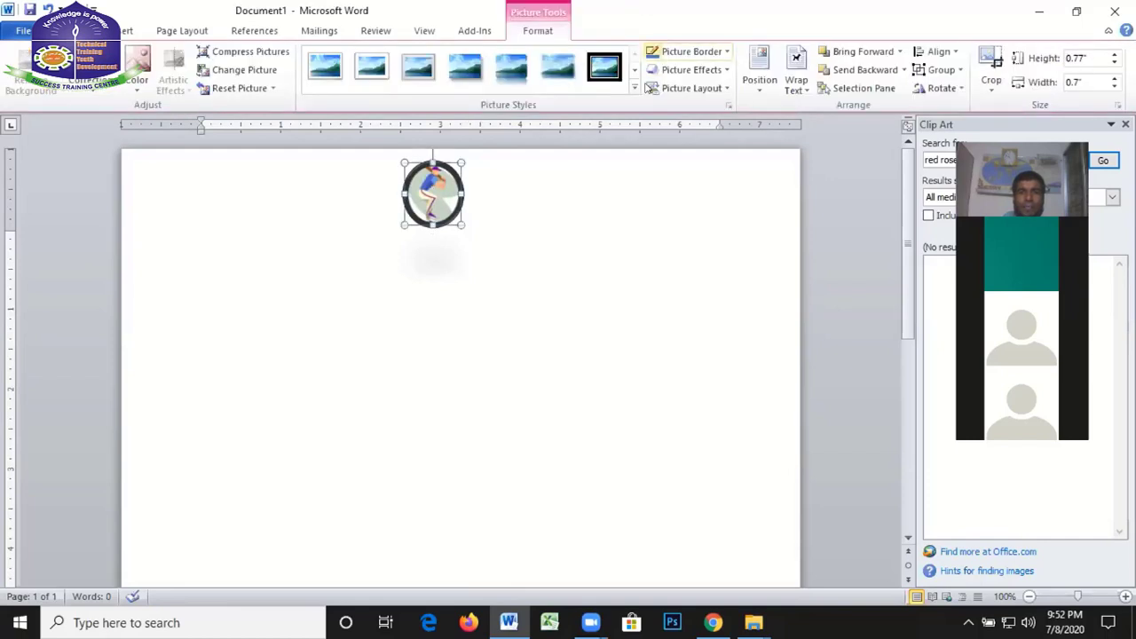
{"action": "left_click", "coordinate": [635, 87]}
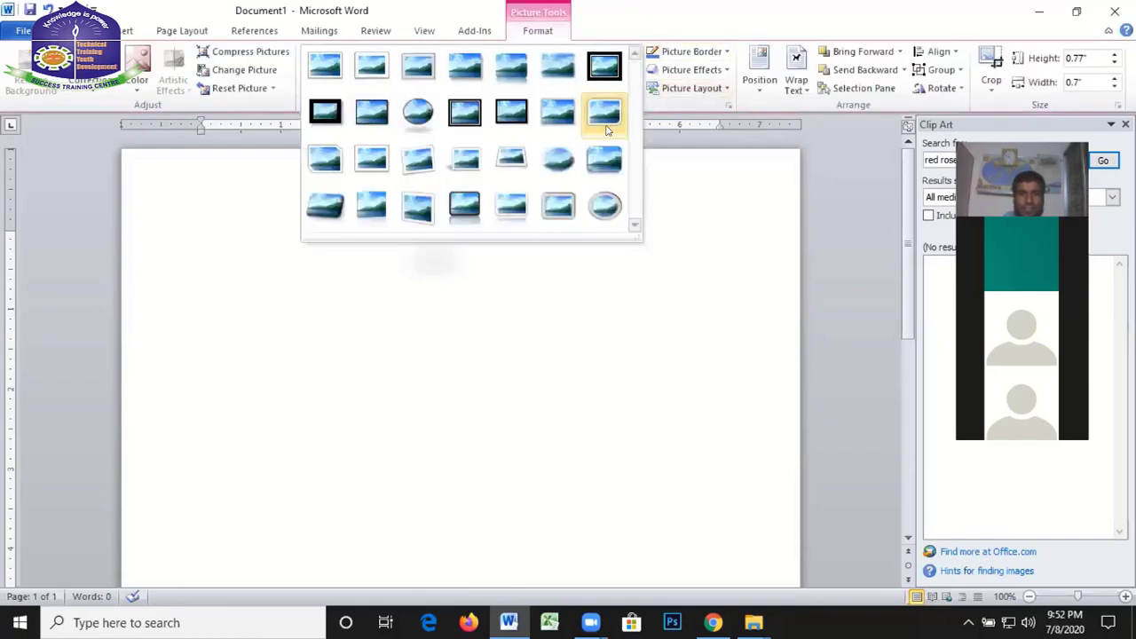
{"action": "left_click", "coordinate": [604, 208]}
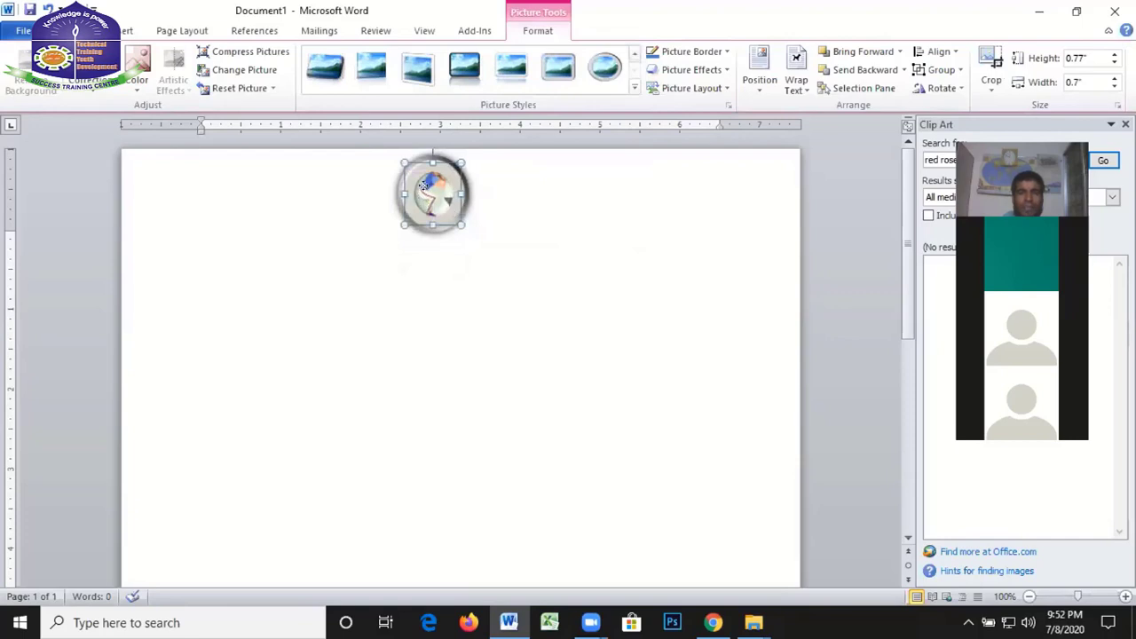
{"action": "mouse_move", "coordinate": [424, 184]}
{"action": "left_mouse_down"}
{"action": "mouse_move", "coordinate": [576, 205]}
{"action": "mouse_move", "coordinate": [197, 184]}
{"action": "mouse_move", "coordinate": [166, 192]}
{"action": "mouse_move", "coordinate": [213, 208]}
{"action": "left_mouse_up"}
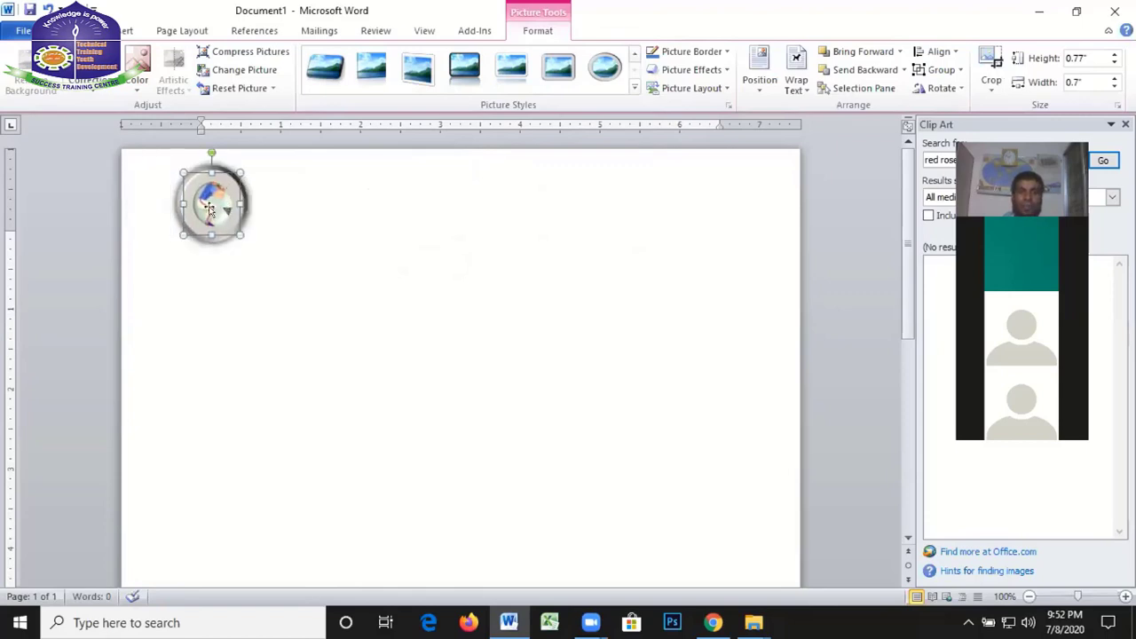
Copy the badge repeatedly along the top row of the page
{"action": "left_click_drag", "start_coordinate": [209, 208], "coordinate": [357, 197]}
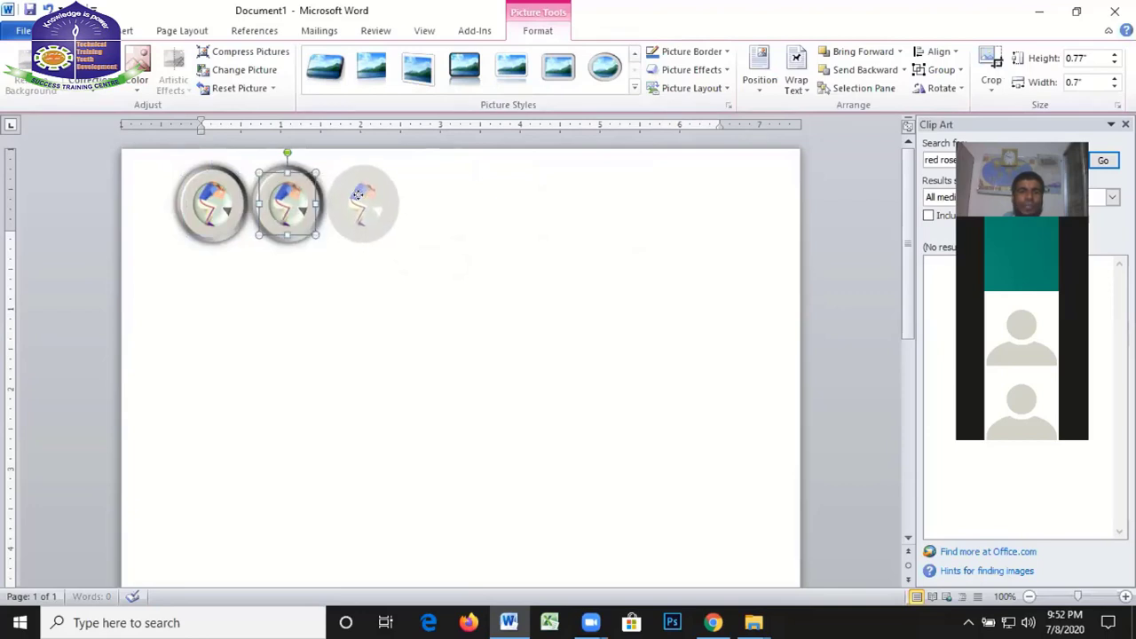
{"action": "mouse_move", "coordinate": [358, 196]}
{"action": "left_mouse_down"}
{"action": "mouse_move", "coordinate": [577, 192]}
{"action": "mouse_move", "coordinate": [669, 211]}
{"action": "mouse_move", "coordinate": [742, 201]}
{"action": "left_mouse_up"}
{"action": "left_click", "coordinate": [594, 204]}
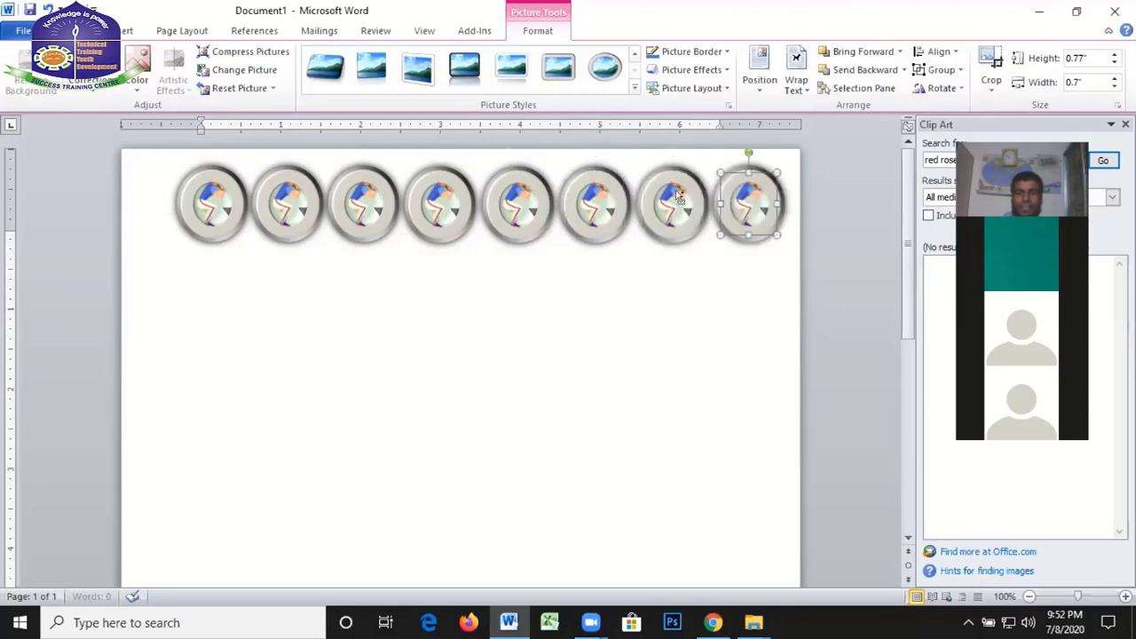
Ctrl+click each badge in the top row until all eight are selected
{"action": "left_click", "coordinate": [675, 190], "text": "shift"}
{"action": "left_click", "coordinate": [584, 201], "text": "shift"}
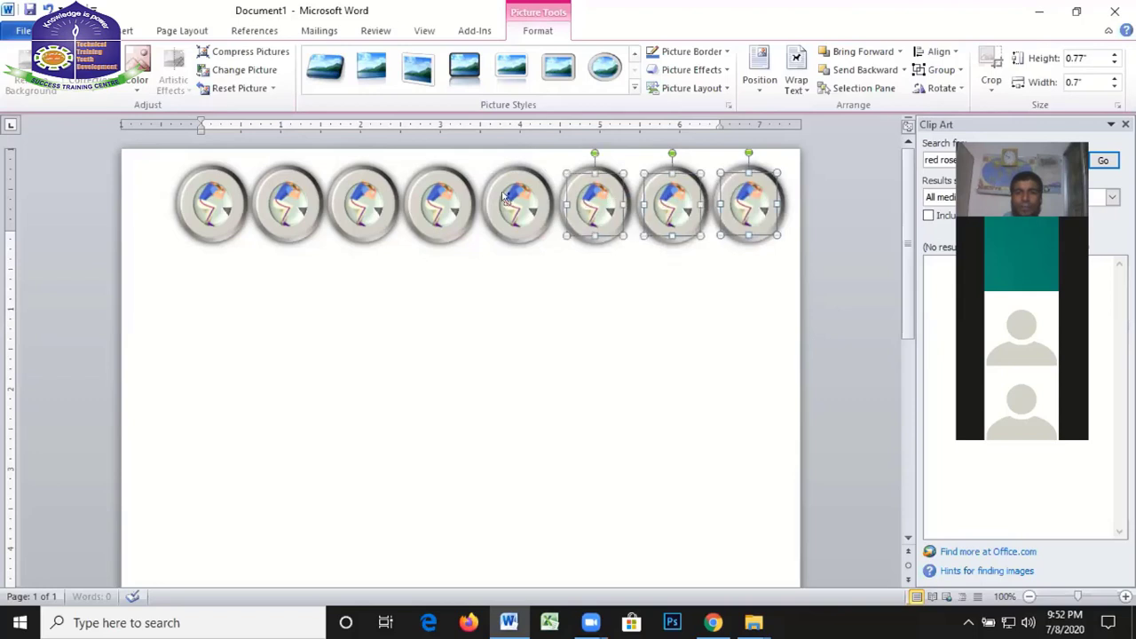
{"action": "left_click", "coordinate": [507, 199], "text": "shift"}
{"action": "left_click", "coordinate": [431, 191], "text": "shift"}
{"action": "left_click", "coordinate": [344, 193], "text": "shift"}
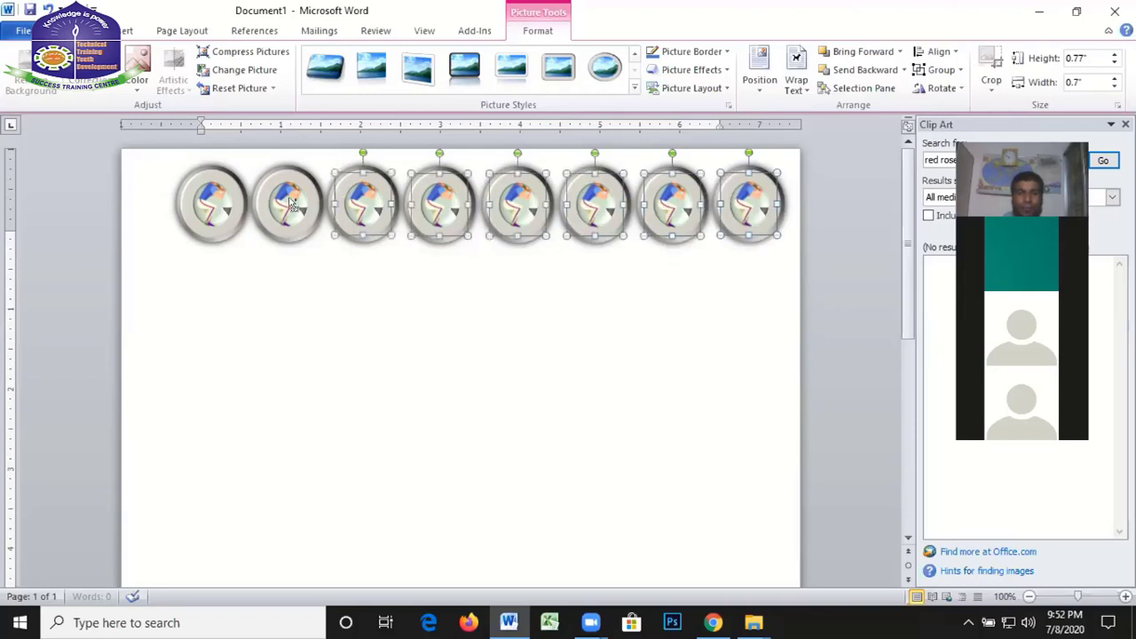
{"action": "left_click", "coordinate": [273, 199], "text": "shift"}
{"action": "left_click", "coordinate": [202, 202], "text": "shift"}
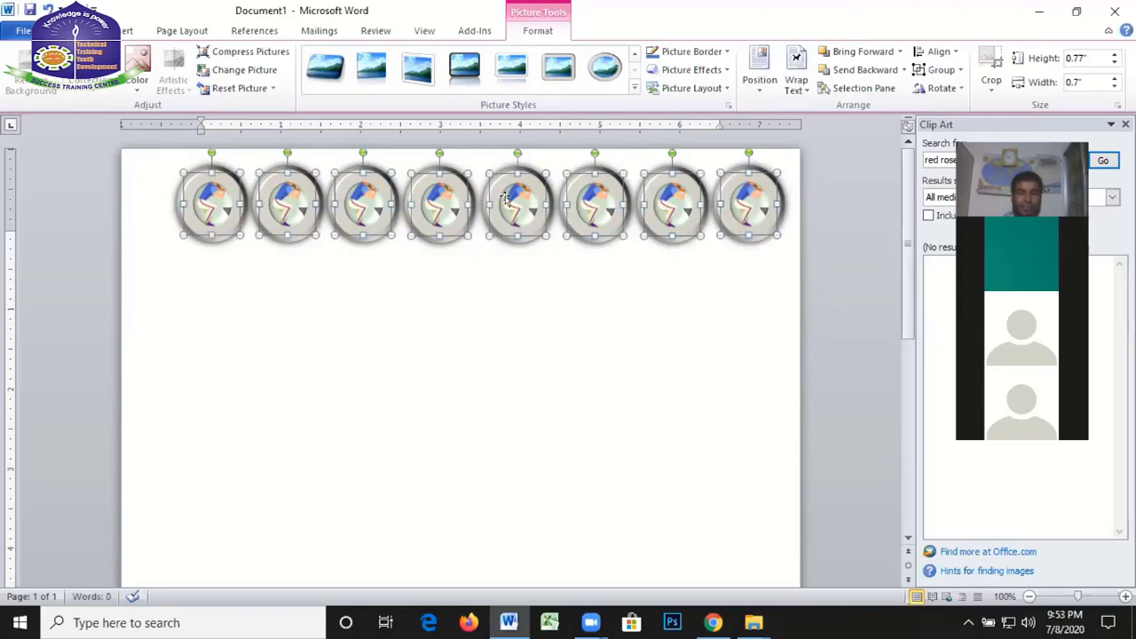
Ctrl+drag the selected badge row down to create a second row of eight
{"action": "mouse_move", "coordinate": [503, 196]}
{"action": "left_mouse_down"}
{"action": "mouse_move", "coordinate": [463, 249]}
{"action": "mouse_move", "coordinate": [502, 278]}
{"action": "left_mouse_up"}
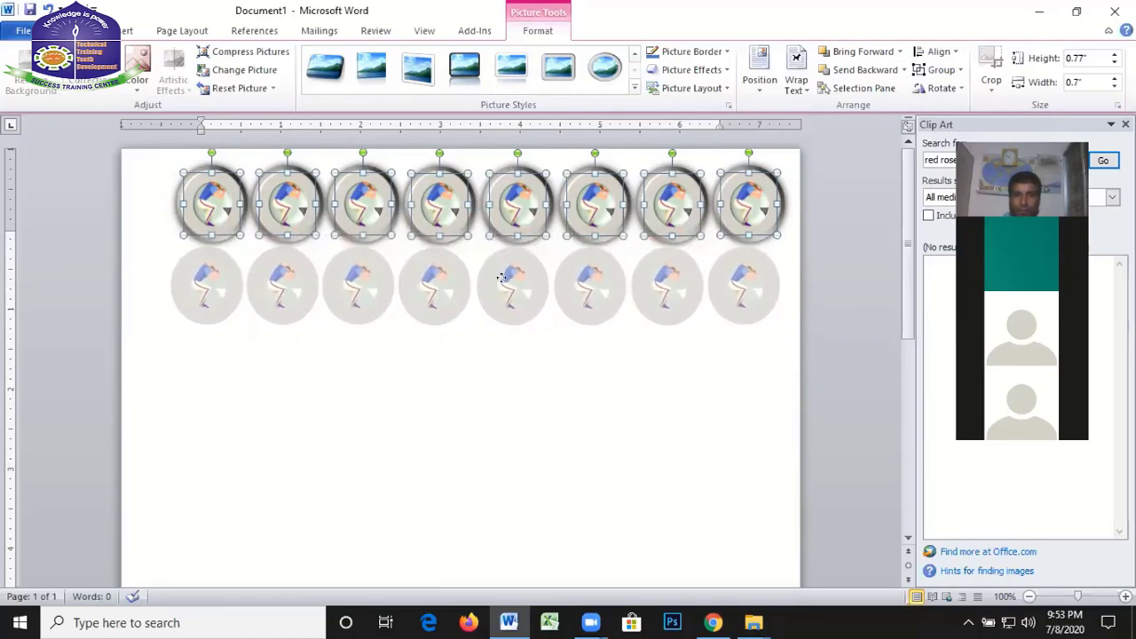
{"action": "left_click_drag", "start_coordinate": [501, 277], "coordinate": [503, 279]}
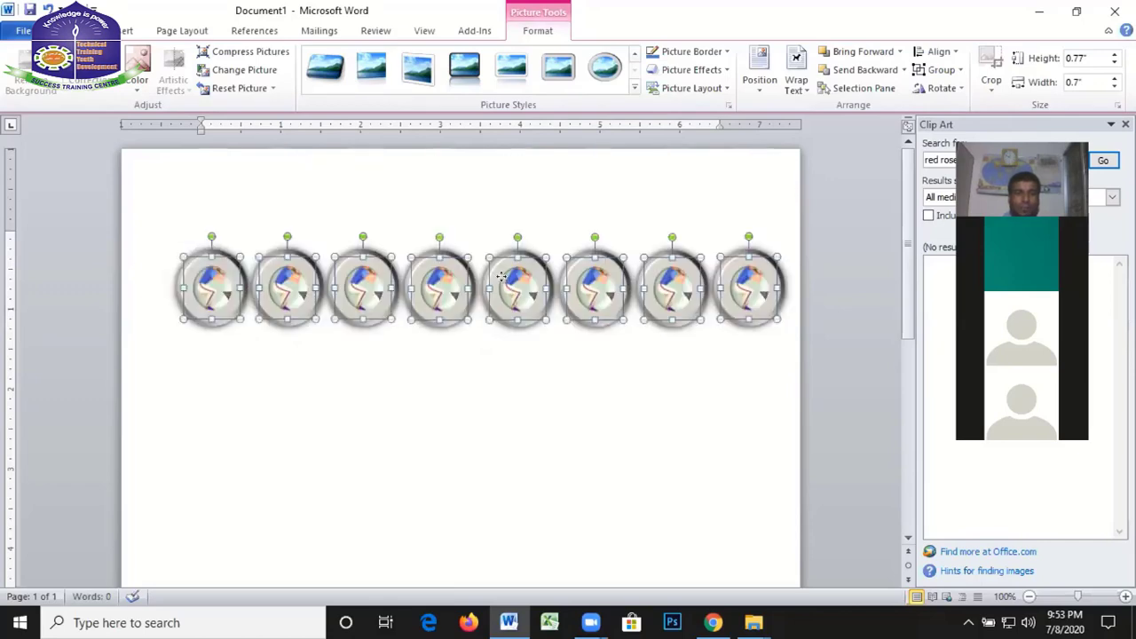
{"action": "left_click_drag", "start_coordinate": [502, 277], "coordinate": [512, 191]}
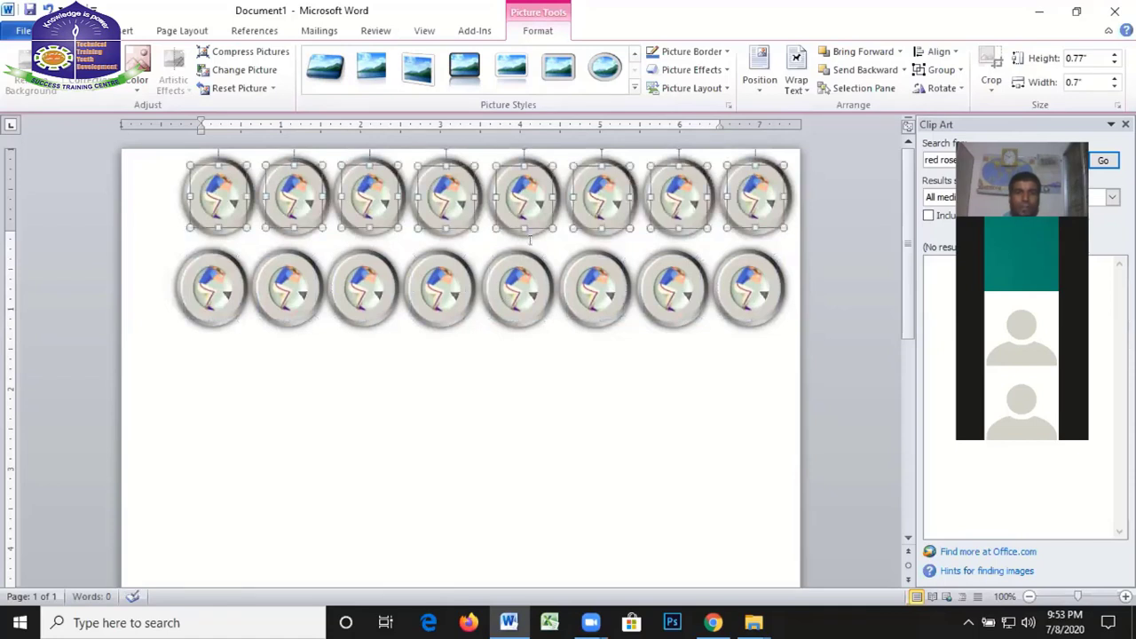
Add all eight second-row badges to the selection alongside the first row
{"action": "left_click", "coordinate": [222, 285], "text": "shift"}
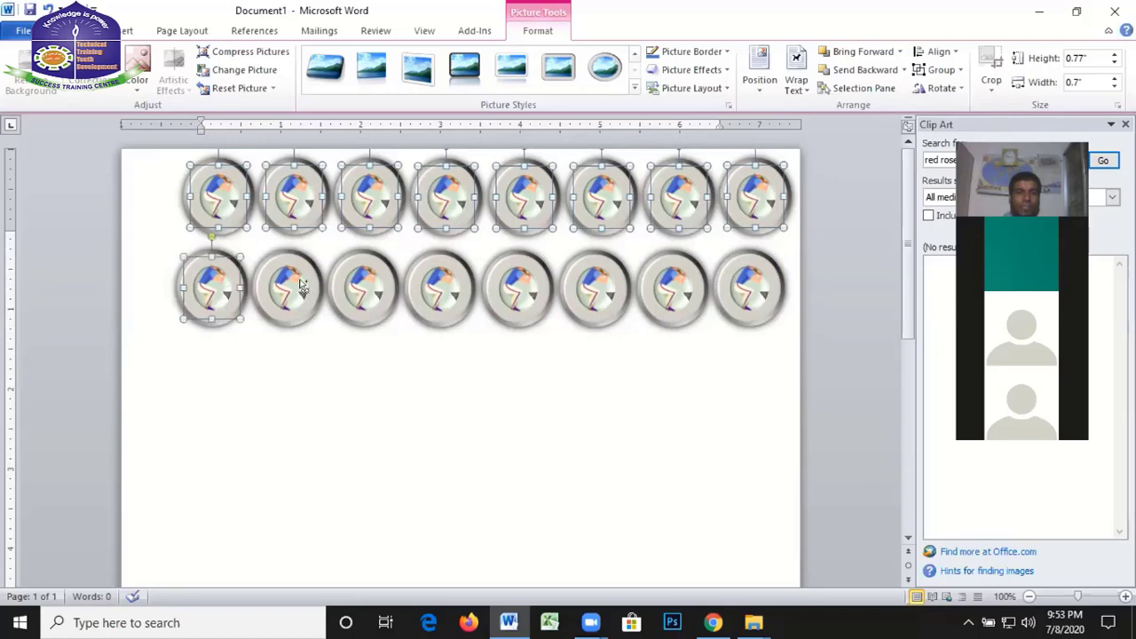
{"action": "left_click", "coordinate": [301, 286], "text": "shift"}
{"action": "left_click", "coordinate": [357, 285], "text": "shift"}
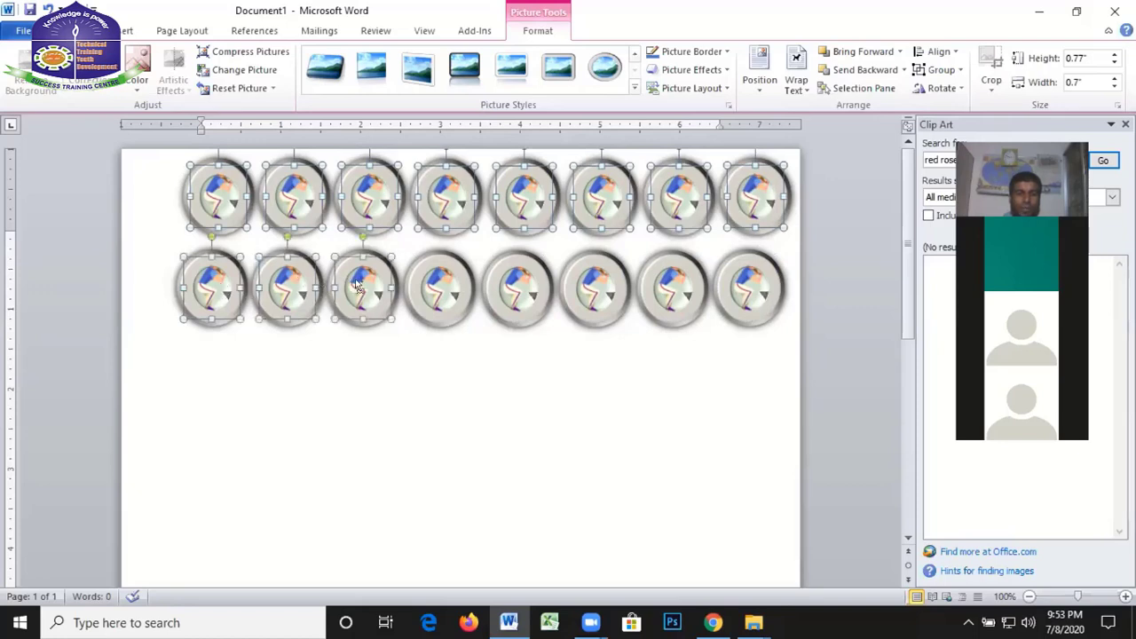
{"action": "left_click", "coordinate": [427, 289], "text": "shift"}
{"action": "left_click", "coordinate": [502, 293], "text": "shift"}
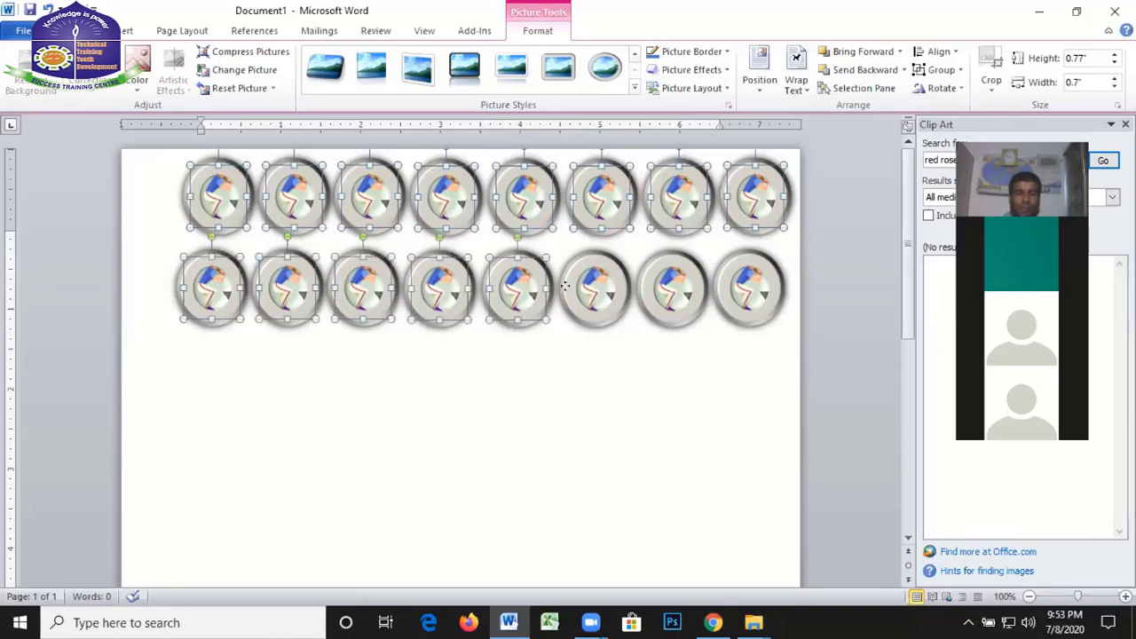
{"action": "left_click", "coordinate": [609, 284], "text": "shift"}
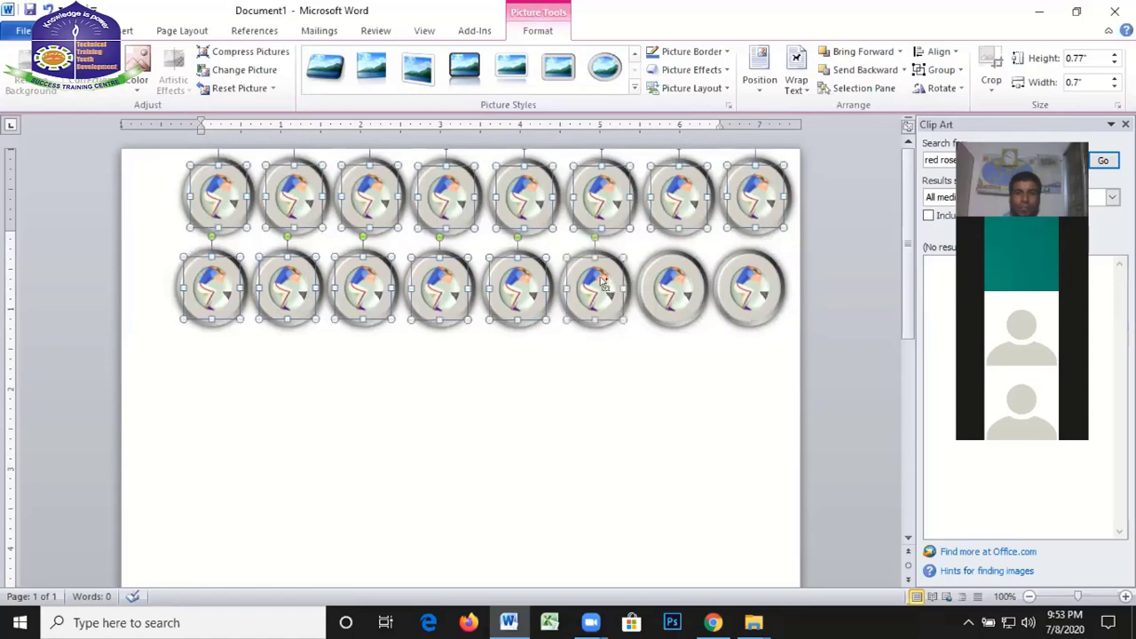
{"action": "left_click", "coordinate": [670, 282], "text": "shift"}
{"action": "left_click", "coordinate": [750, 284], "text": "shift"}
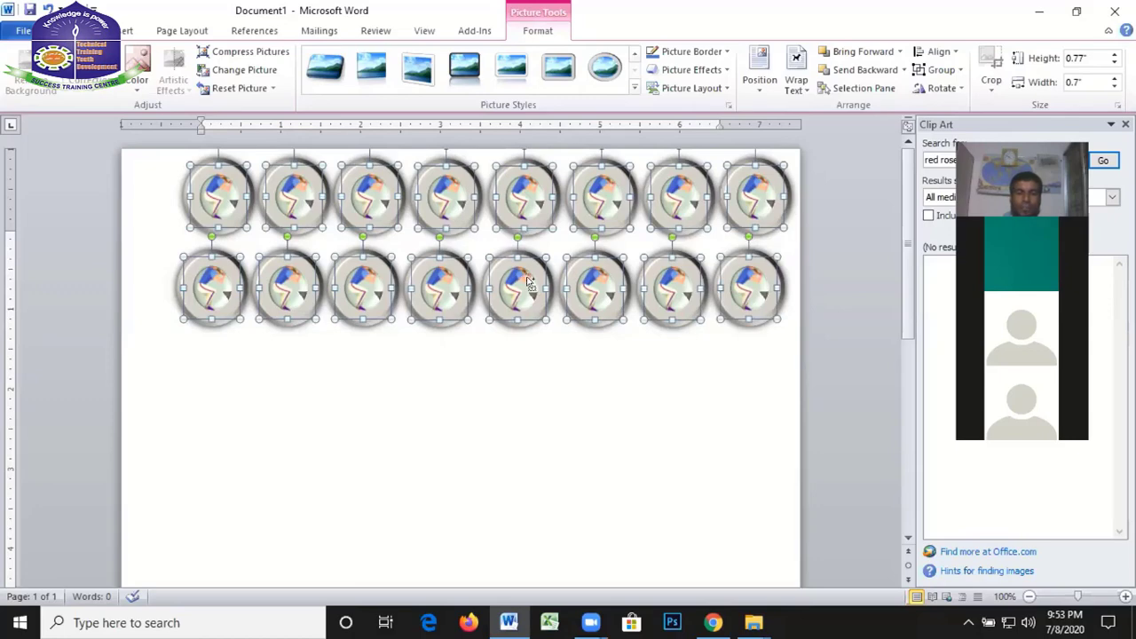
Copy both selected rows down as rows three and four, lined up beneath
{"action": "mouse_move", "coordinate": [524, 278]}
{"action": "left_mouse_down"}
{"action": "mouse_move", "coordinate": [503, 451]}
{"action": "mouse_move", "coordinate": [513, 450]}
{"action": "left_mouse_up"}
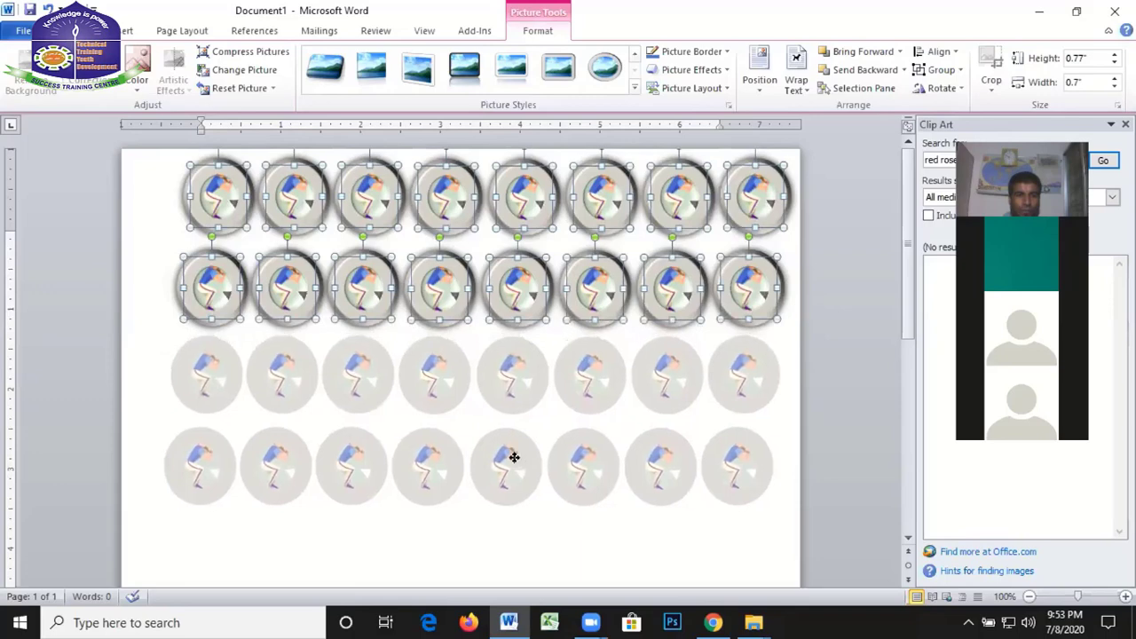
{"action": "left_click_drag", "start_coordinate": [514, 450], "coordinate": [516, 449]}
{"action": "scroll", "coordinate": [537, 399], "scroll_direction": "down", "scroll_amount": 2}
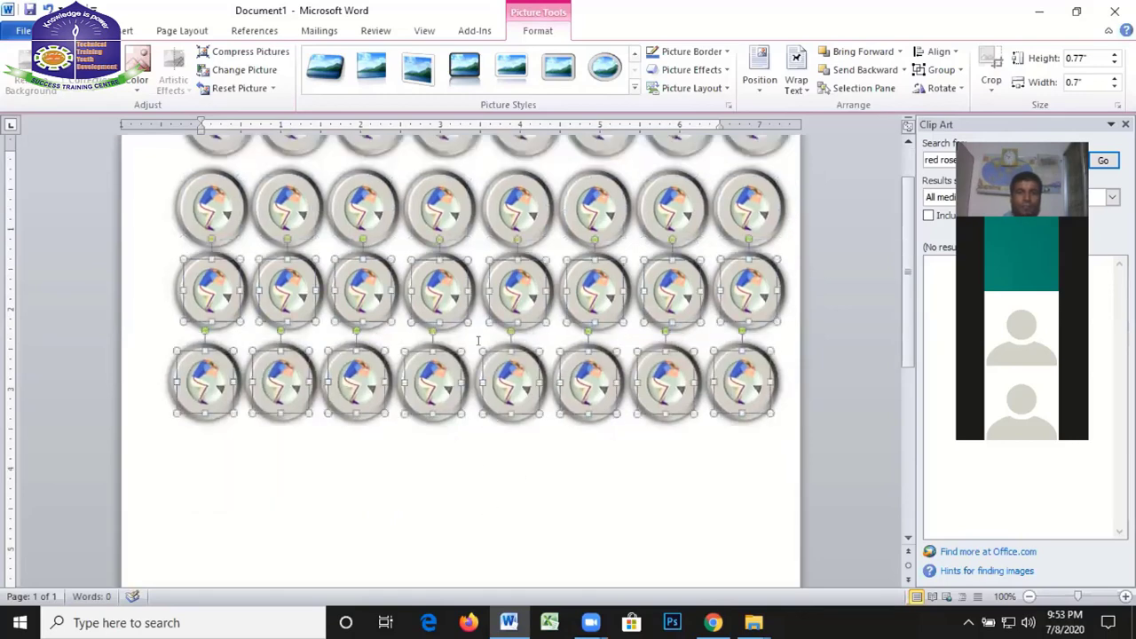
{"action": "scroll", "coordinate": [567, 490], "scroll_direction": "up", "scroll_amount": 2}
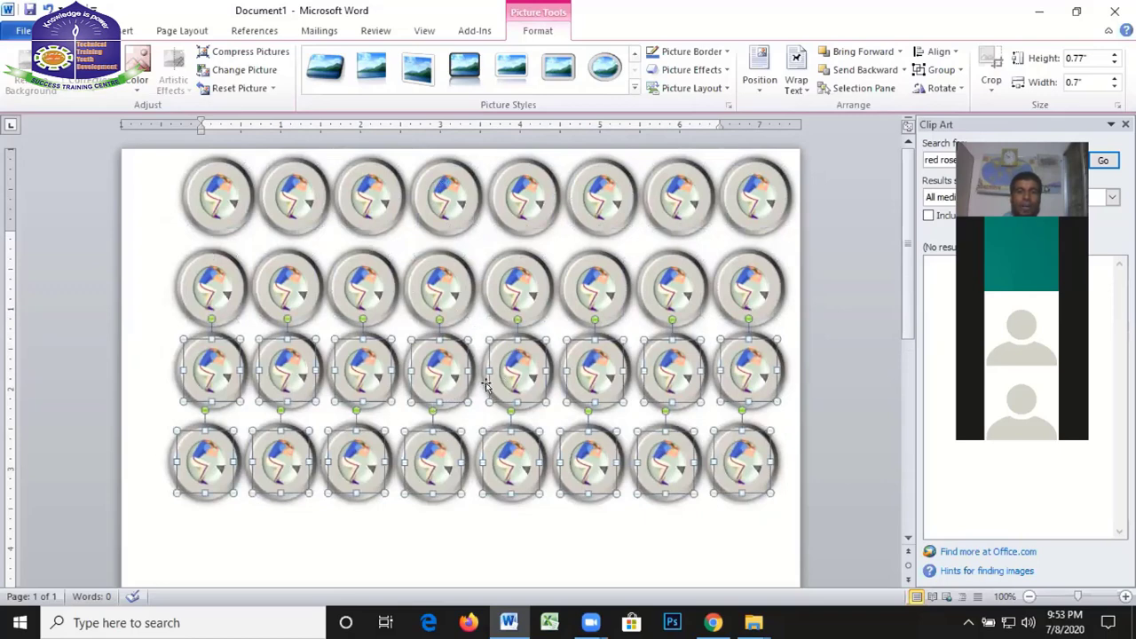
{"action": "scroll", "coordinate": [511, 382], "scroll_direction": "down", "scroll_amount": 2}
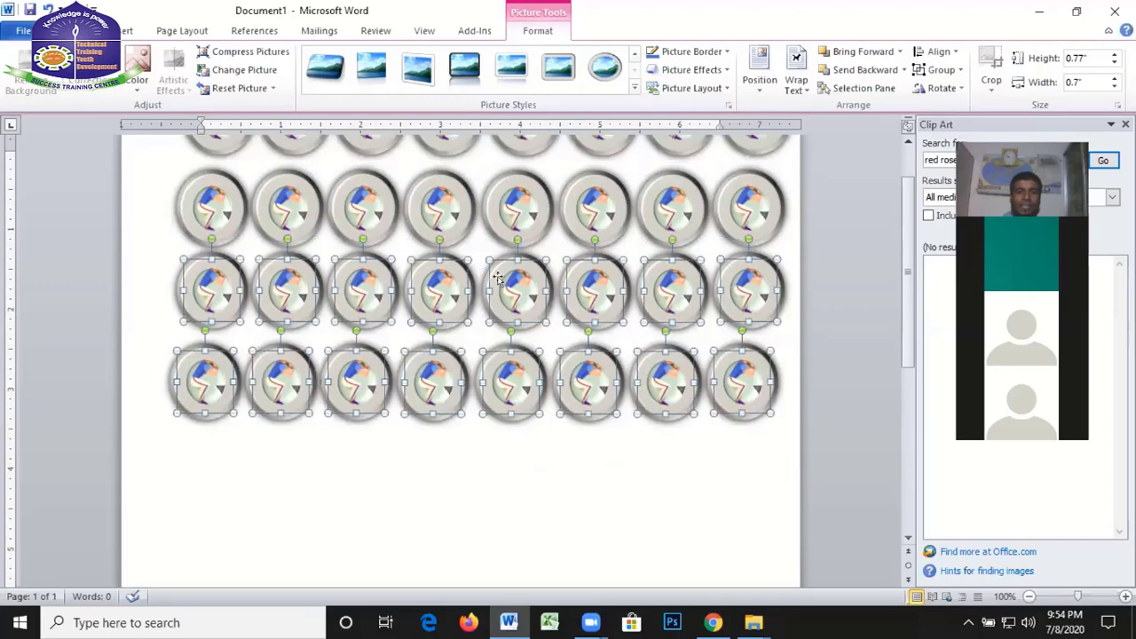
{"action": "scroll", "coordinate": [398, 213], "scroll_direction": "up", "scroll_amount": 2}
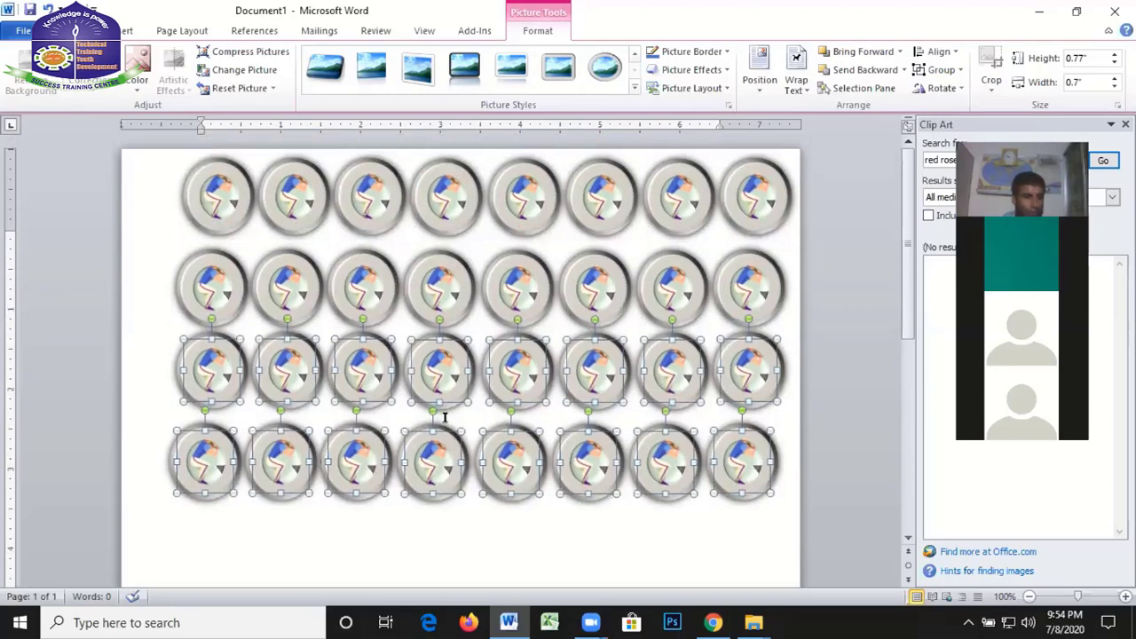
{"action": "scroll", "coordinate": [587, 498], "scroll_direction": "down", "scroll_amount": 3}
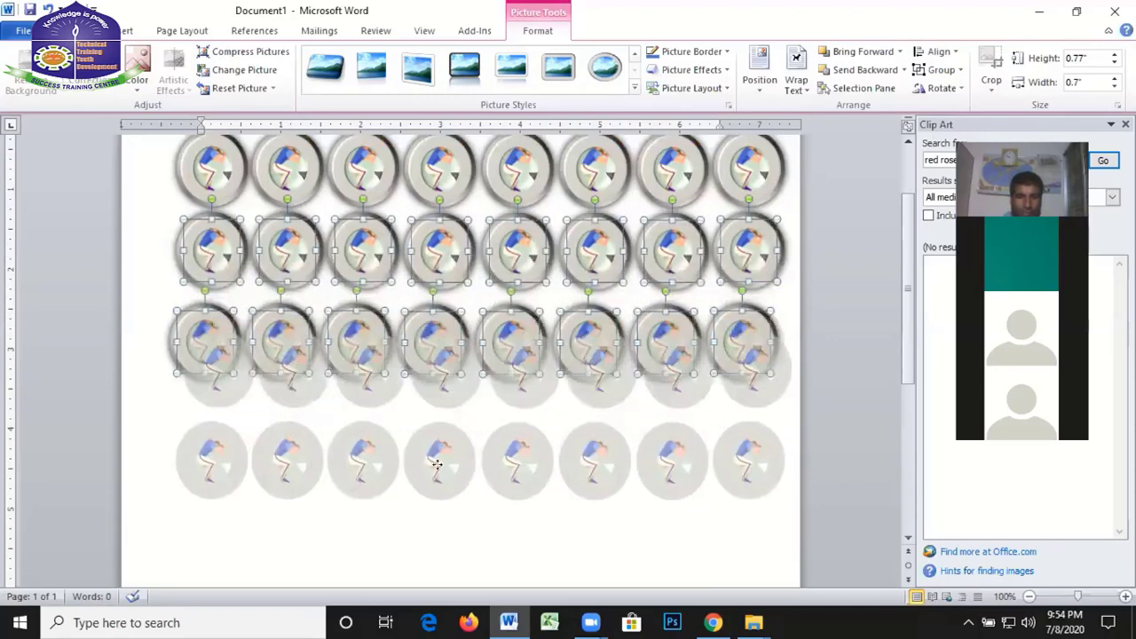
Move the lower badge rows further down the page to open a gap
{"action": "mouse_move", "coordinate": [449, 378]}
{"action": "left_mouse_down"}
{"action": "mouse_move", "coordinate": [424, 433]}
{"action": "mouse_move", "coordinate": [437, 435]}
{"action": "left_mouse_up"}
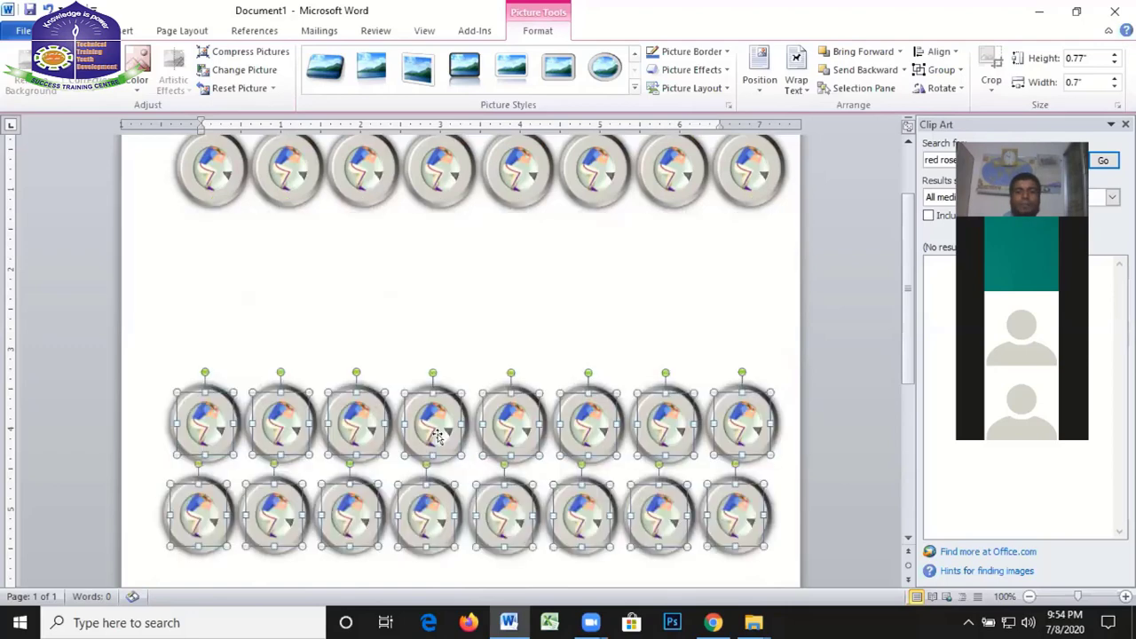
{"action": "scroll", "coordinate": [512, 359], "scroll_direction": "up", "scroll_amount": 1}
{"action": "scroll", "coordinate": [510, 358], "scroll_direction": "up", "scroll_amount": 2}
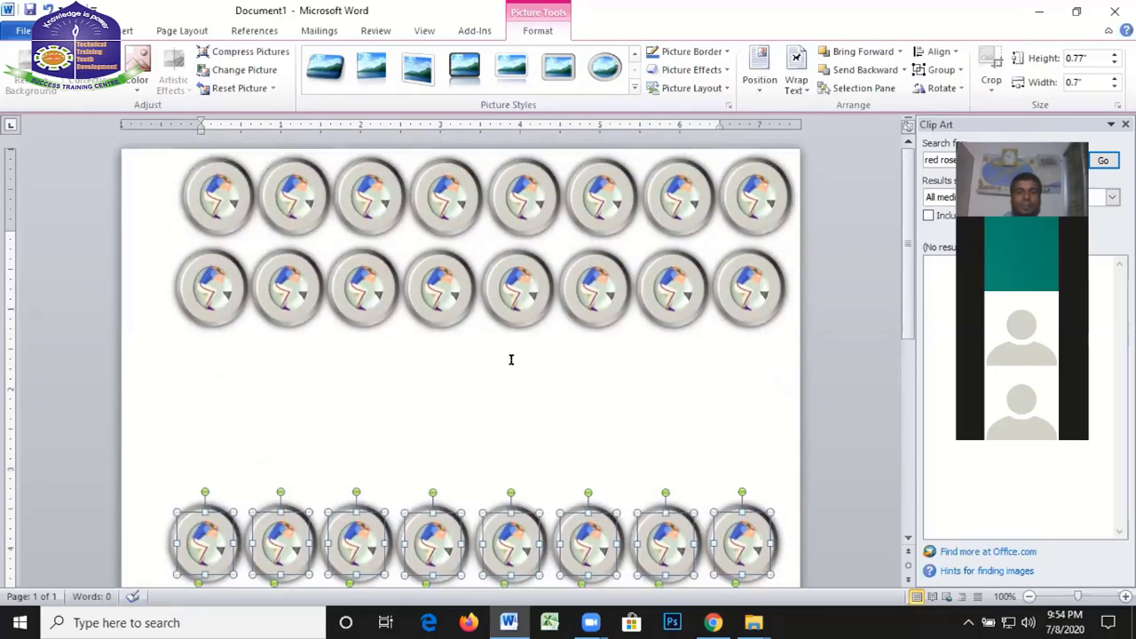
{"action": "scroll", "coordinate": [512, 359], "scroll_direction": "down", "scroll_amount": 2}
{"action": "scroll", "coordinate": [512, 359], "scroll_direction": "up", "scroll_amount": 2}
{"action": "scroll", "coordinate": [511, 358], "scroll_direction": "down", "scroll_amount": 2}
{"action": "scroll", "coordinate": [511, 360], "scroll_direction": "down", "scroll_amount": 4}
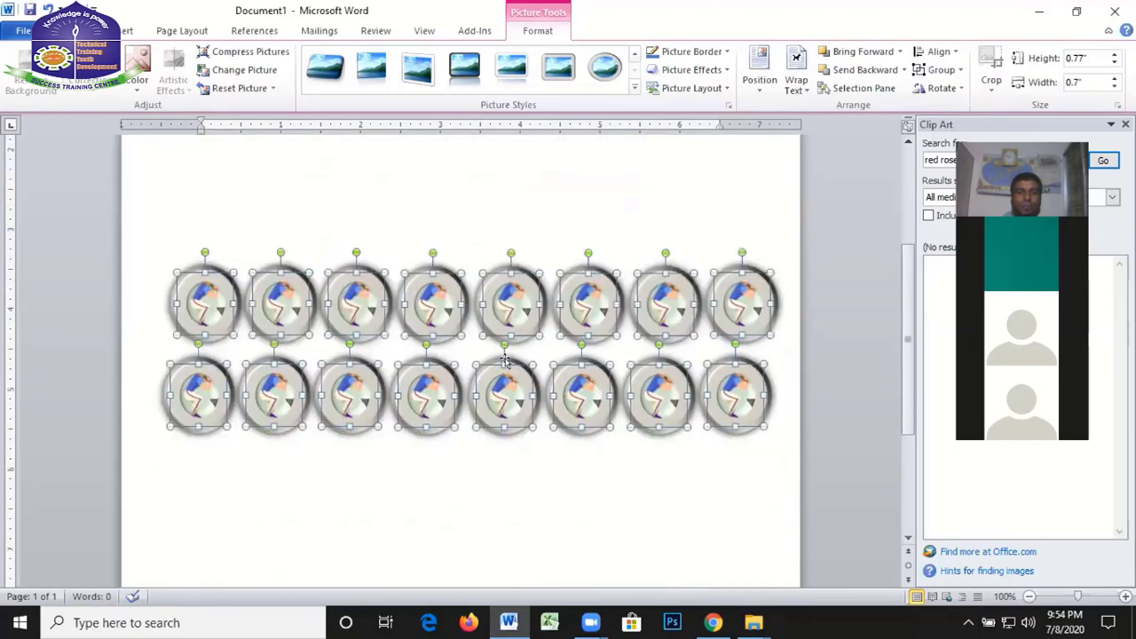
{"action": "scroll", "coordinate": [510, 364], "scroll_direction": "down", "scroll_amount": 2}
{"action": "scroll", "coordinate": [510, 364], "scroll_direction": "up", "scroll_amount": 3}
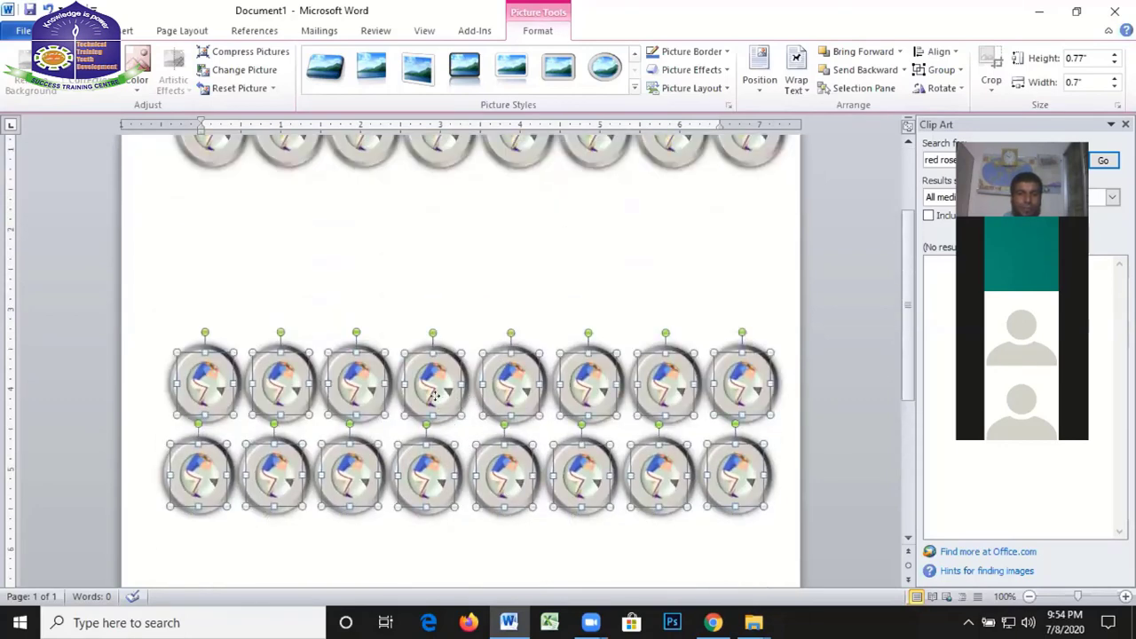
Copy badge rows into the gap, add two more rows, then clear the selection
{"action": "mouse_move", "coordinate": [434, 396]}
{"action": "left_mouse_down"}
{"action": "mouse_move", "coordinate": [447, 207]}
{"action": "mouse_move", "coordinate": [438, 212]}
{"action": "left_mouse_up"}
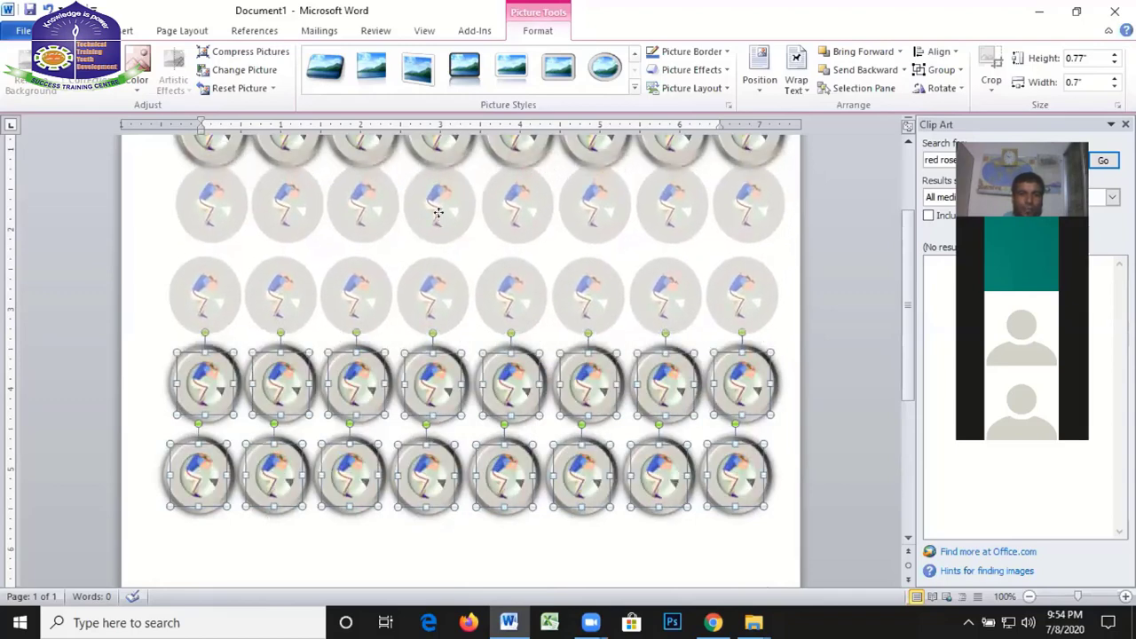
{"action": "left_click_drag", "start_coordinate": [438, 212], "coordinate": [438, 214]}
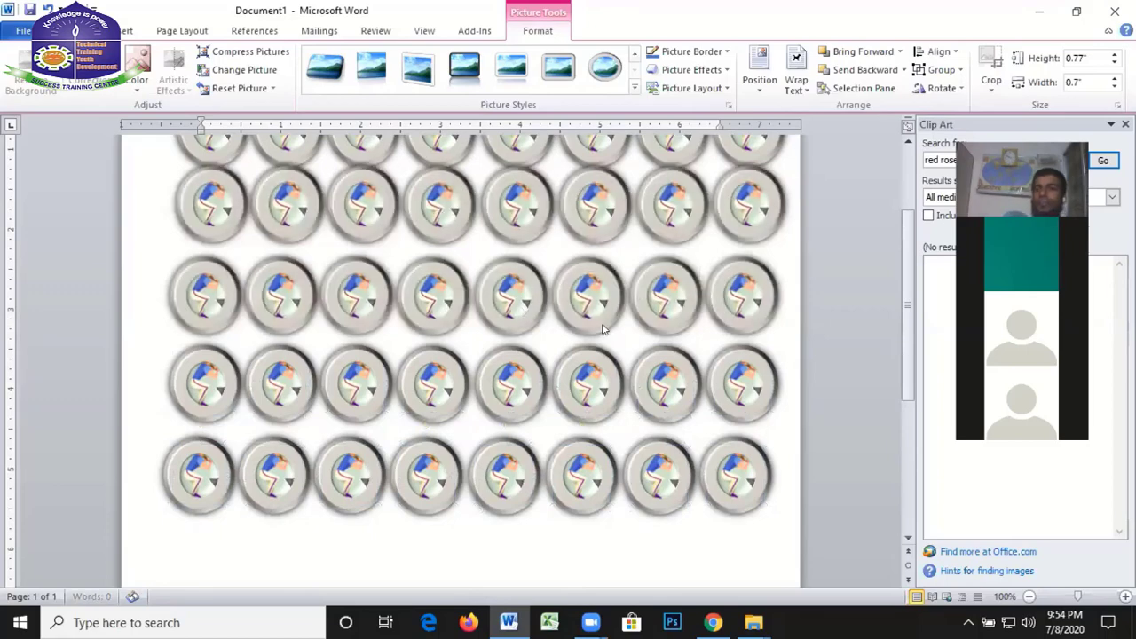
{"action": "key", "text": "ctrl+v"}
{"action": "scroll", "coordinate": [593, 328], "scroll_direction": "up", "scroll_amount": 1}
{"action": "scroll", "coordinate": [544, 354], "scroll_direction": "up", "scroll_amount": 1}
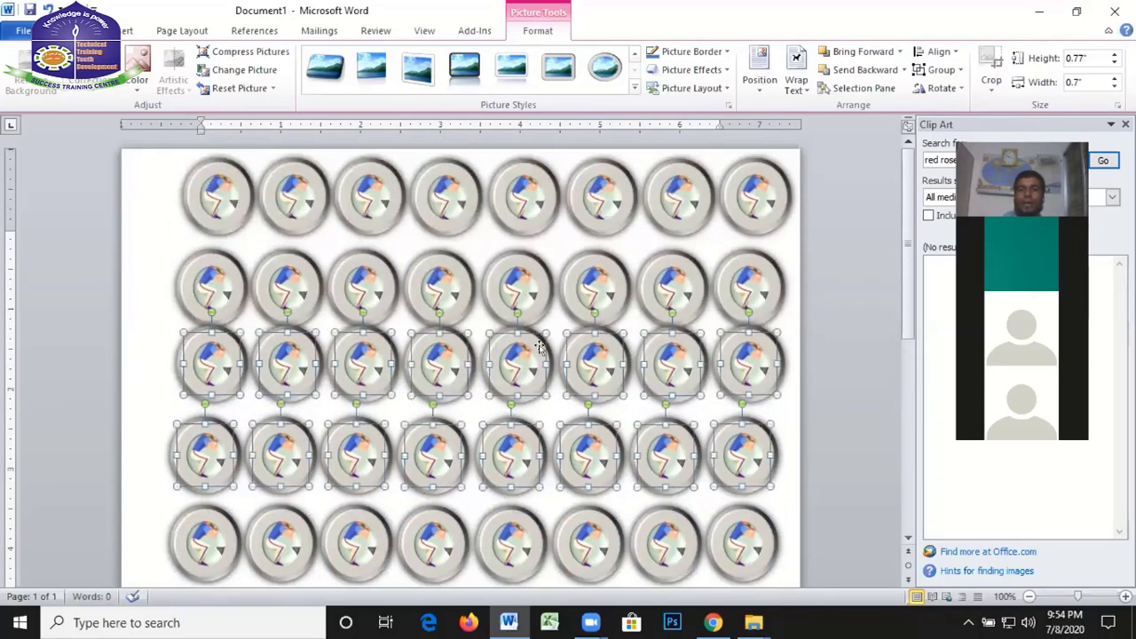
{"action": "scroll", "coordinate": [538, 346], "scroll_direction": "down", "scroll_amount": 1}
{"action": "scroll", "coordinate": [539, 346], "scroll_direction": "down", "scroll_amount": 2}
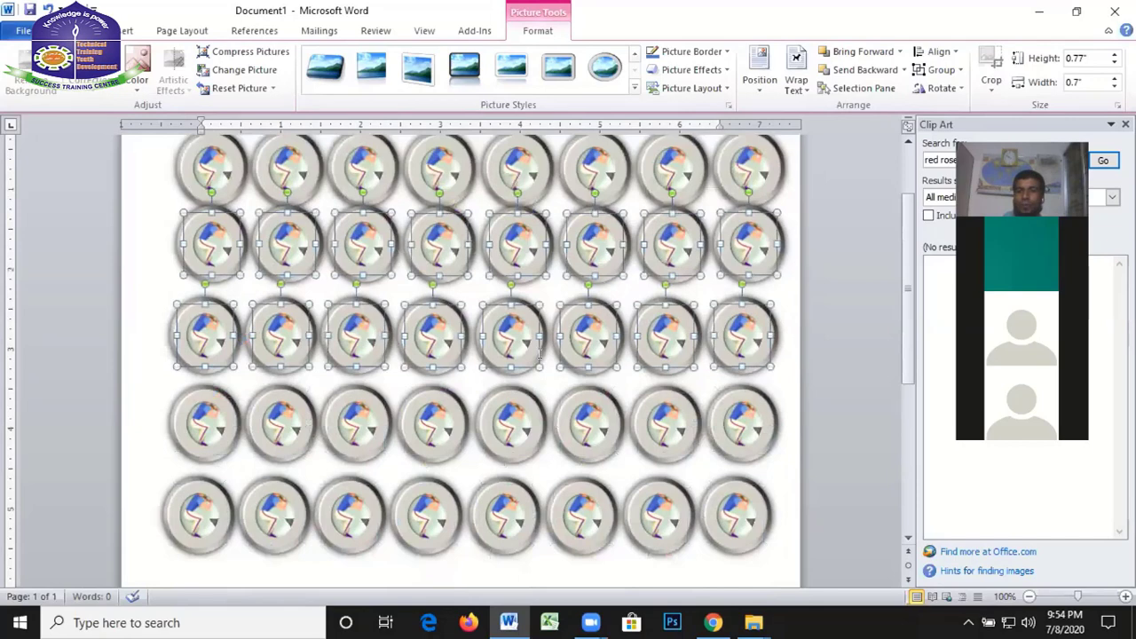
{"action": "left_click", "coordinate": [781, 379]}
{"action": "scroll", "coordinate": [781, 379], "scroll_direction": "up", "scroll_amount": 1}
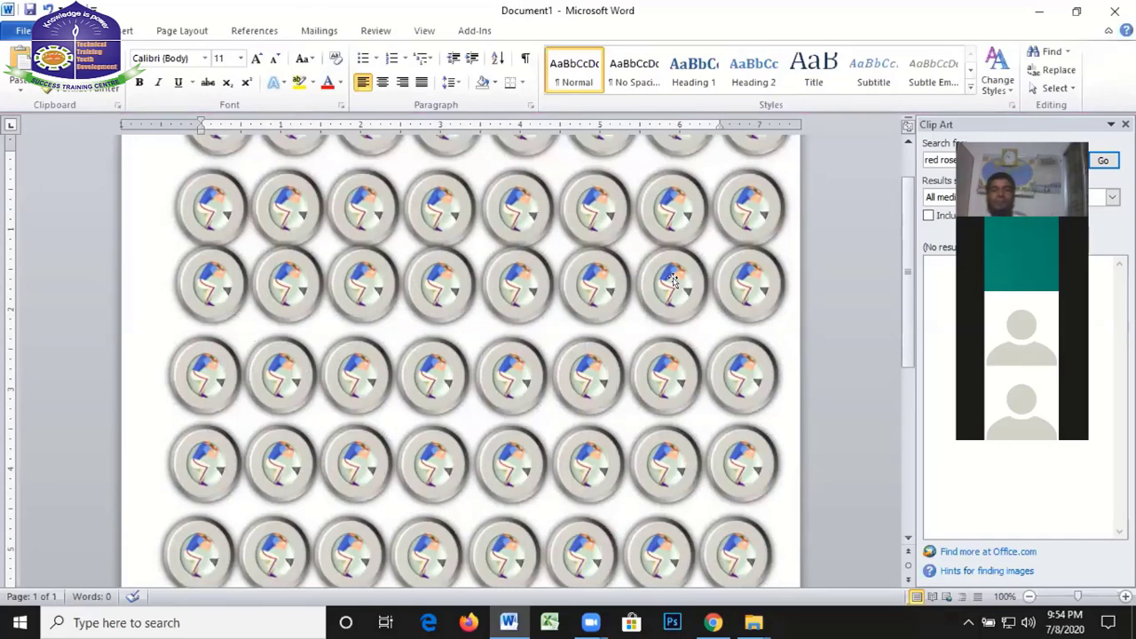
Switch to the Insert tab, minimize Word and Chrome to clear the desktop, then restore Word
{"action": "scroll", "coordinate": [672, 280], "scroll_direction": "up", "scroll_amount": 2}
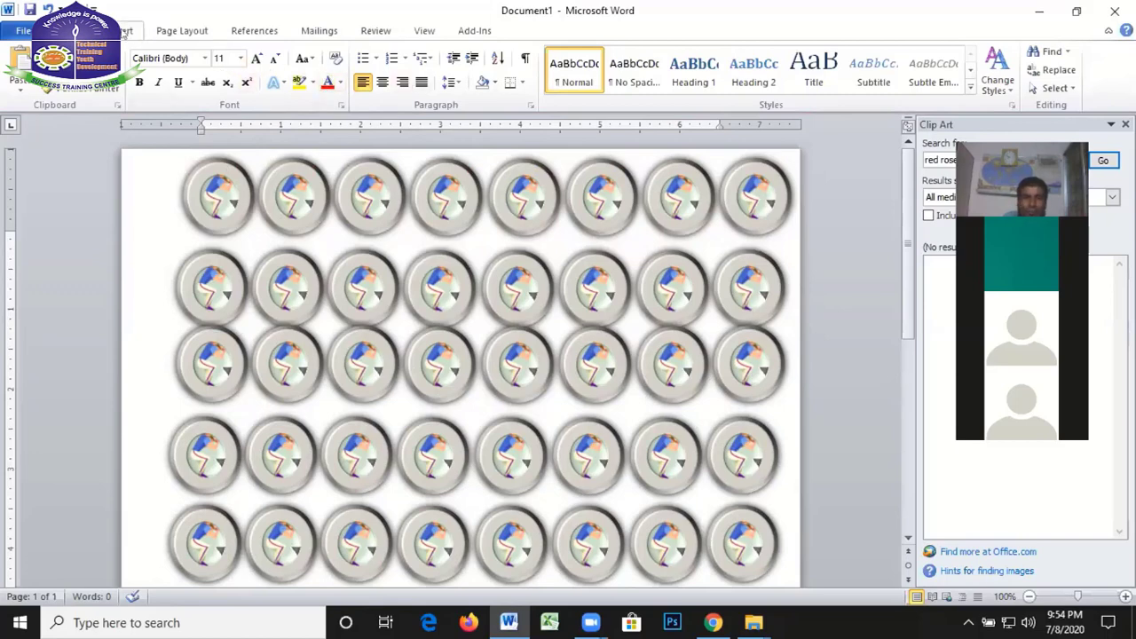
{"action": "left_click", "coordinate": [125, 30]}
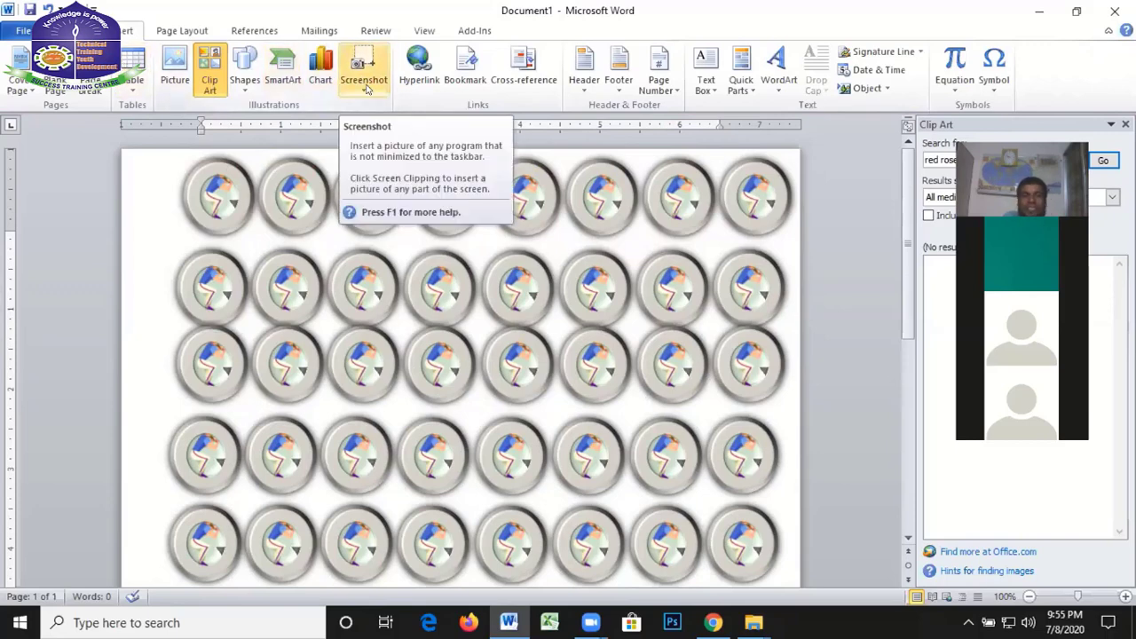
{"action": "left_click", "coordinate": [1039, 10]}
{"action": "left_click", "coordinate": [1030, 13]}
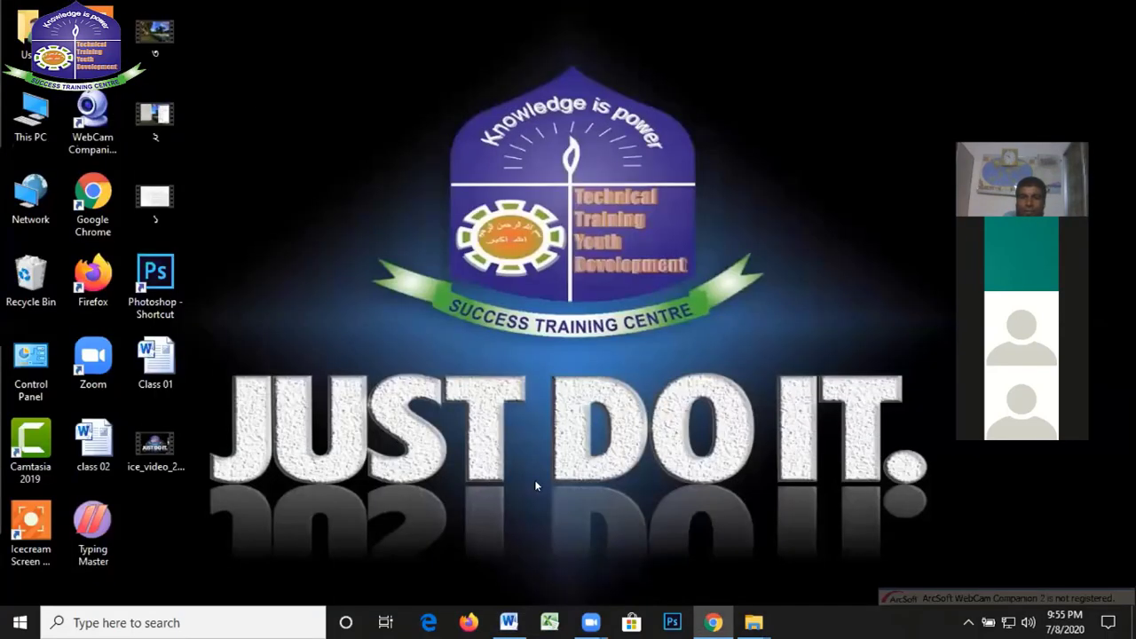
{"action": "left_click", "coordinate": [508, 622]}
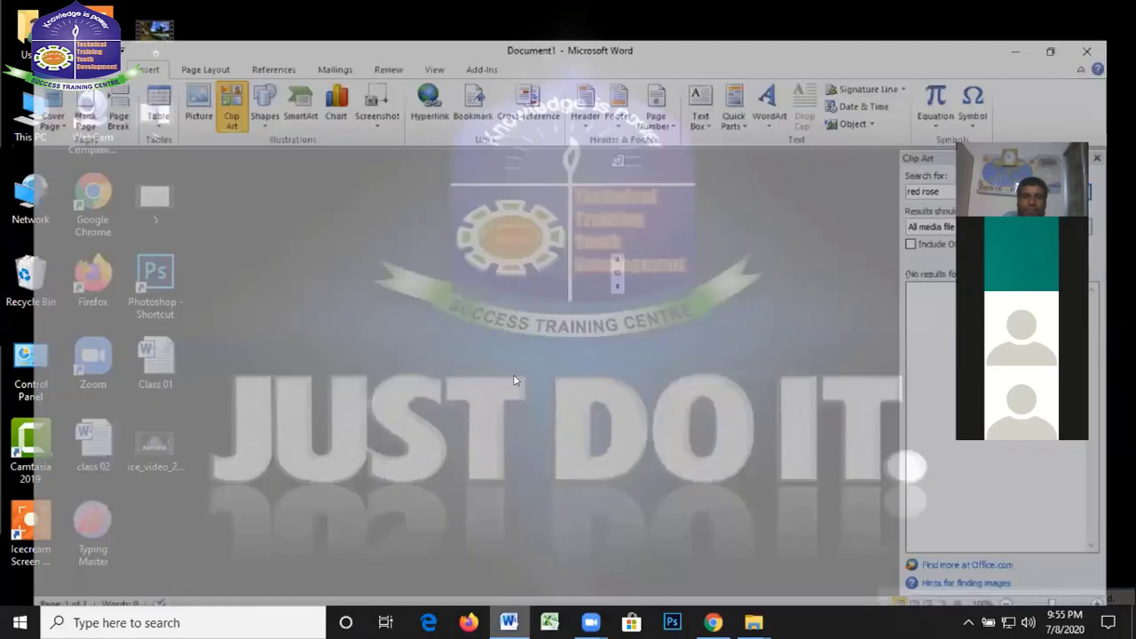
Use Screenshot > Screen Clipping to insert a capture of the desktop below the badges
{"action": "left_click", "coordinate": [364, 69]}
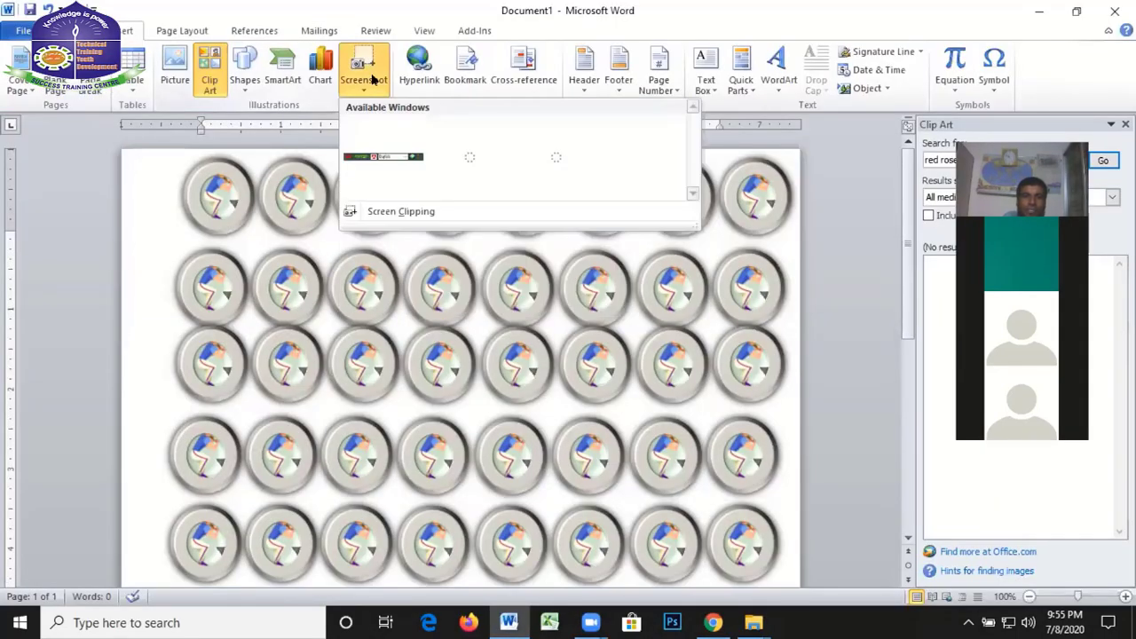
{"action": "left_click", "coordinate": [440, 213]}
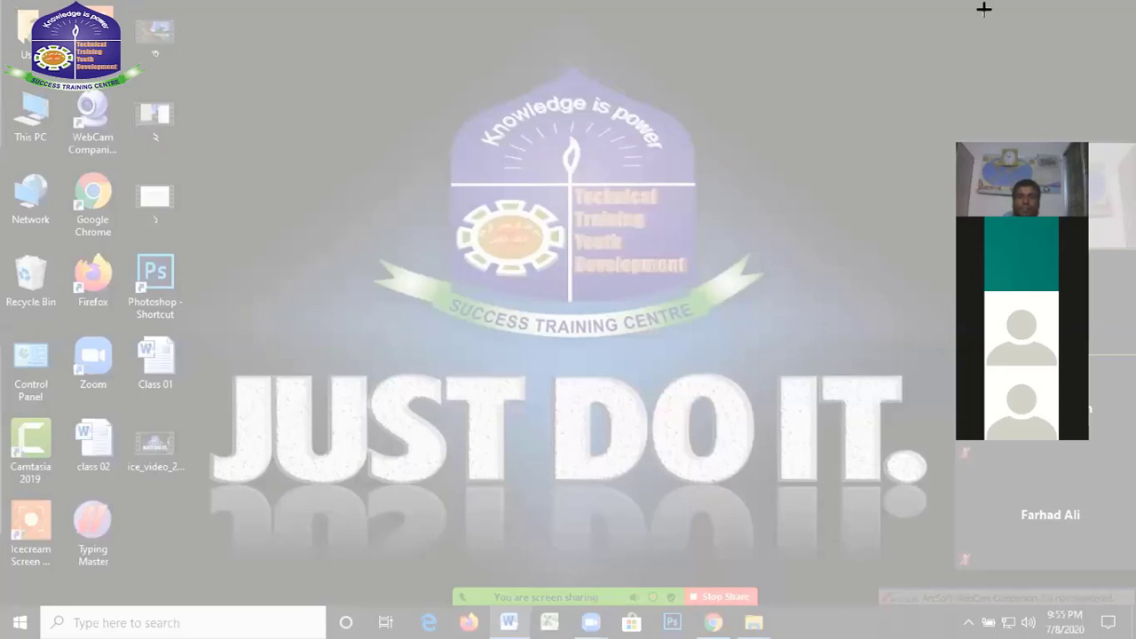
{"action": "key", "text": "Escape"}
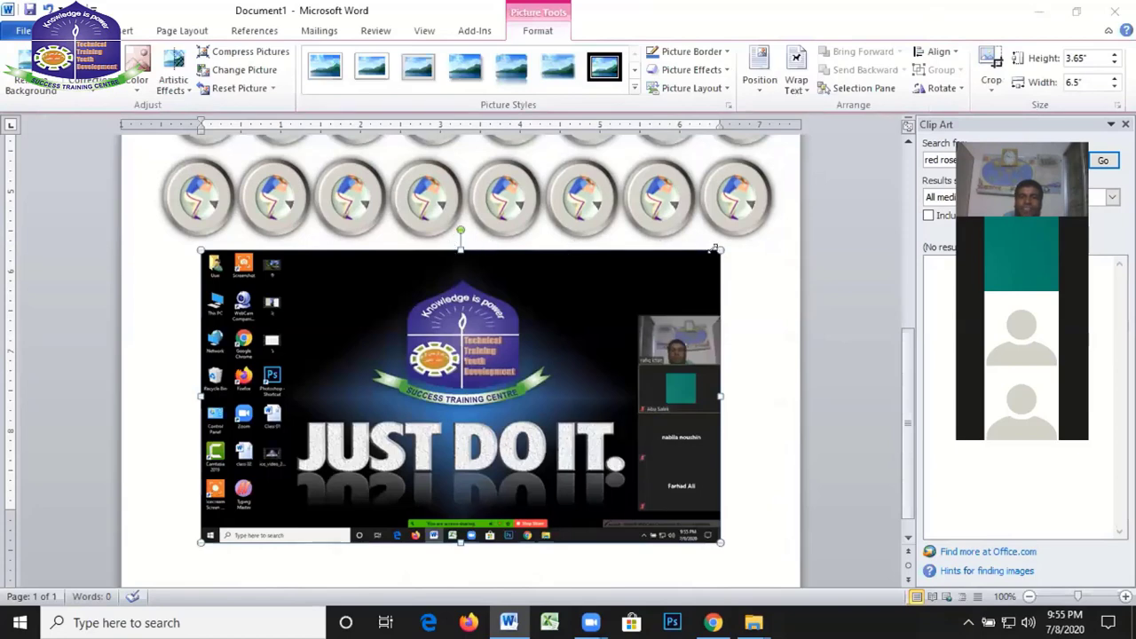
Undo an accidental enlargement of the desktop screenshot, then delete the JUST DO IT picture
{"action": "left_click_drag", "start_coordinate": [715, 249], "coordinate": [847, 177]}
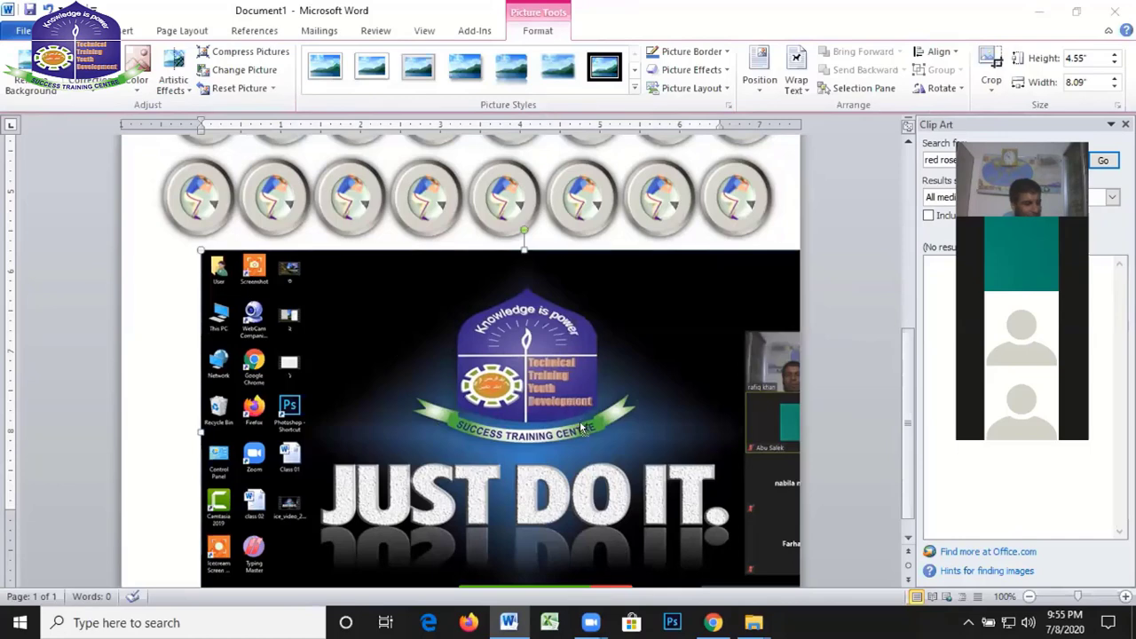
{"action": "key", "text": "ctrl+z"}
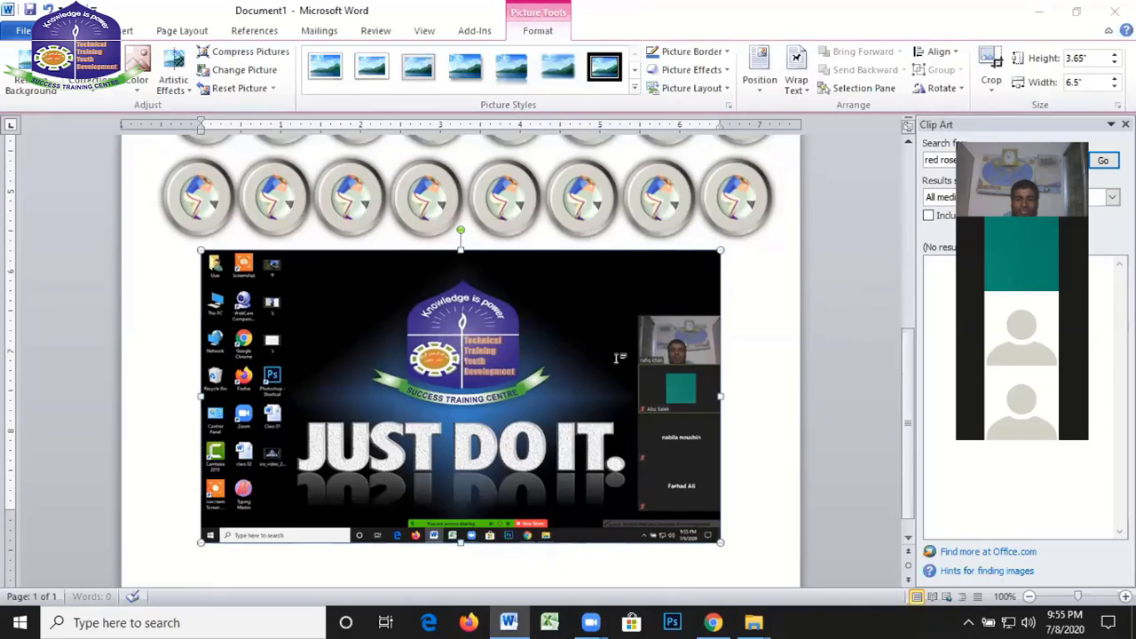
{"action": "key", "text": "Delete"}
{"action": "scroll", "coordinate": [559, 375], "scroll_direction": "up", "scroll_amount": 2}
Create blank Document2 with Ctrl+N, check Document1, then bring Document2 to the front
{"action": "scroll", "coordinate": [559, 375], "scroll_direction": "up", "scroll_amount": 3}
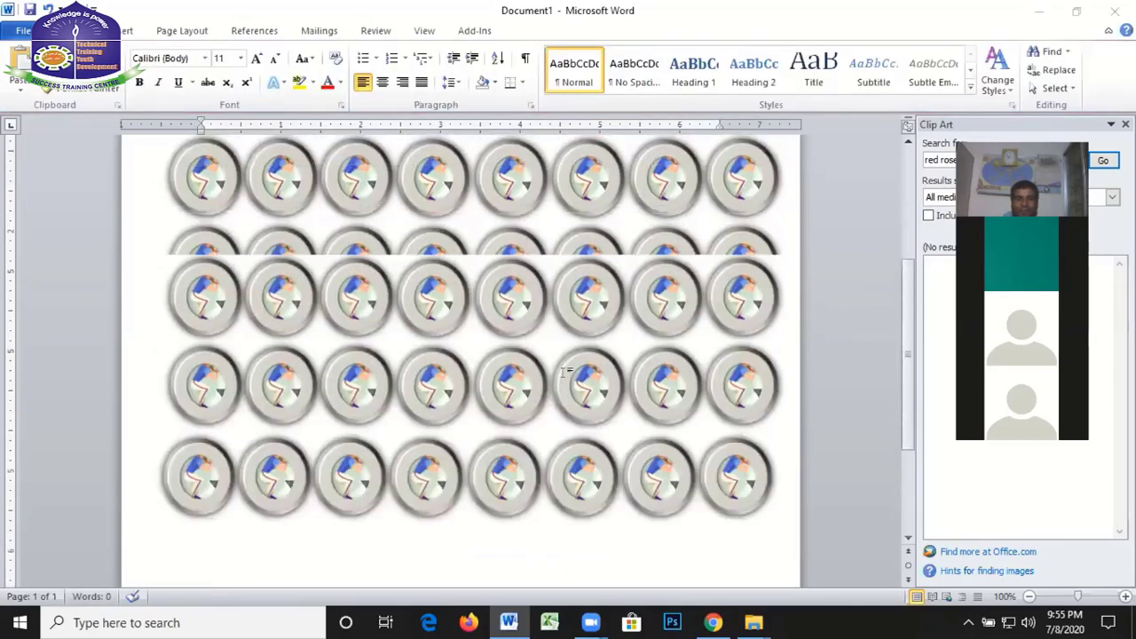
{"action": "scroll", "coordinate": [557, 374], "scroll_direction": "up", "scroll_amount": 3}
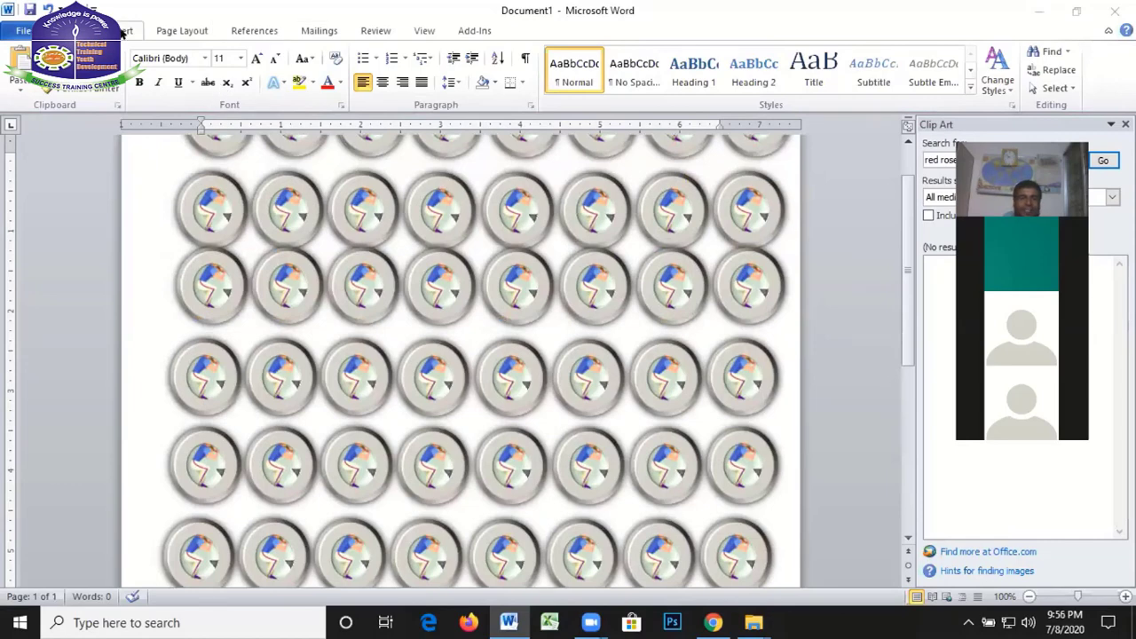
{"action": "left_click", "coordinate": [124, 31]}
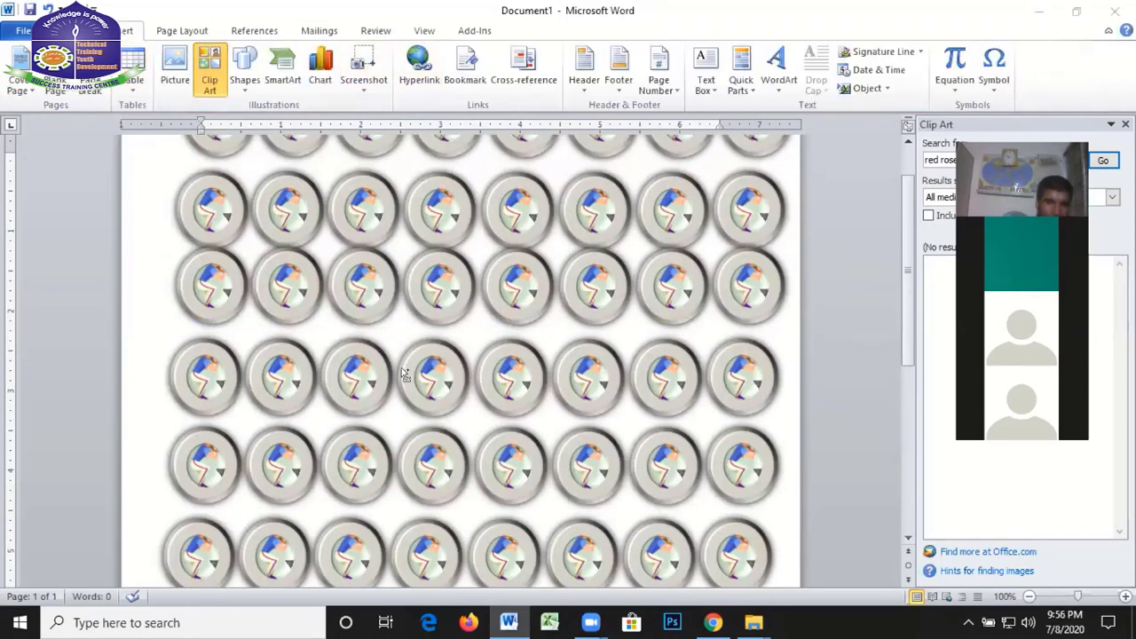
{"action": "key", "text": "ctrl+n"}
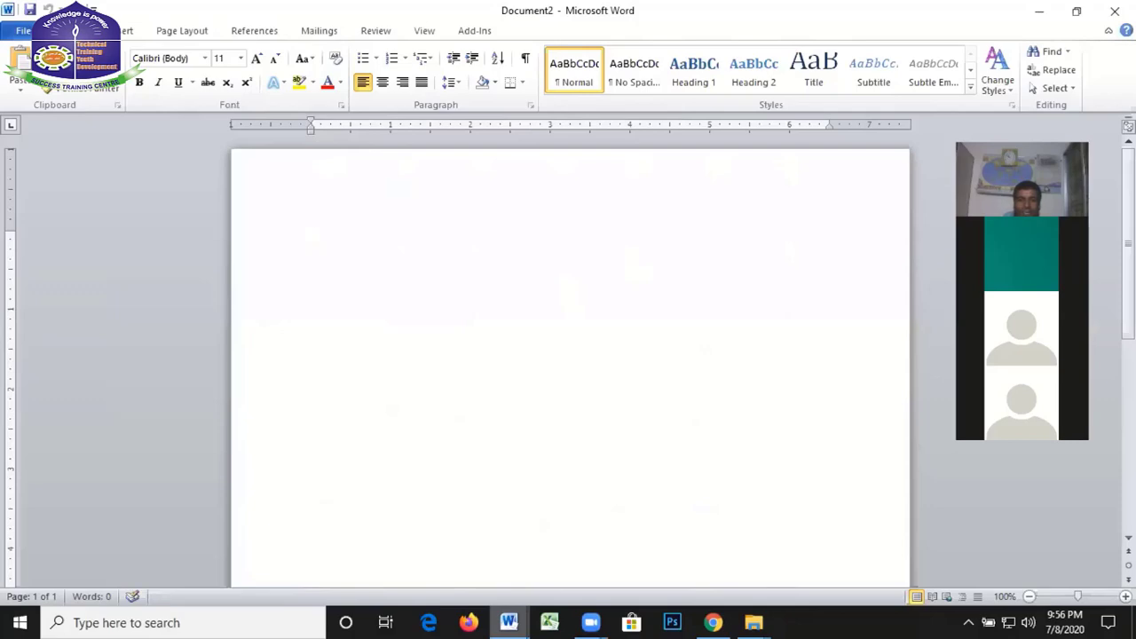
{"action": "mouse_move", "coordinate": [508, 622]}
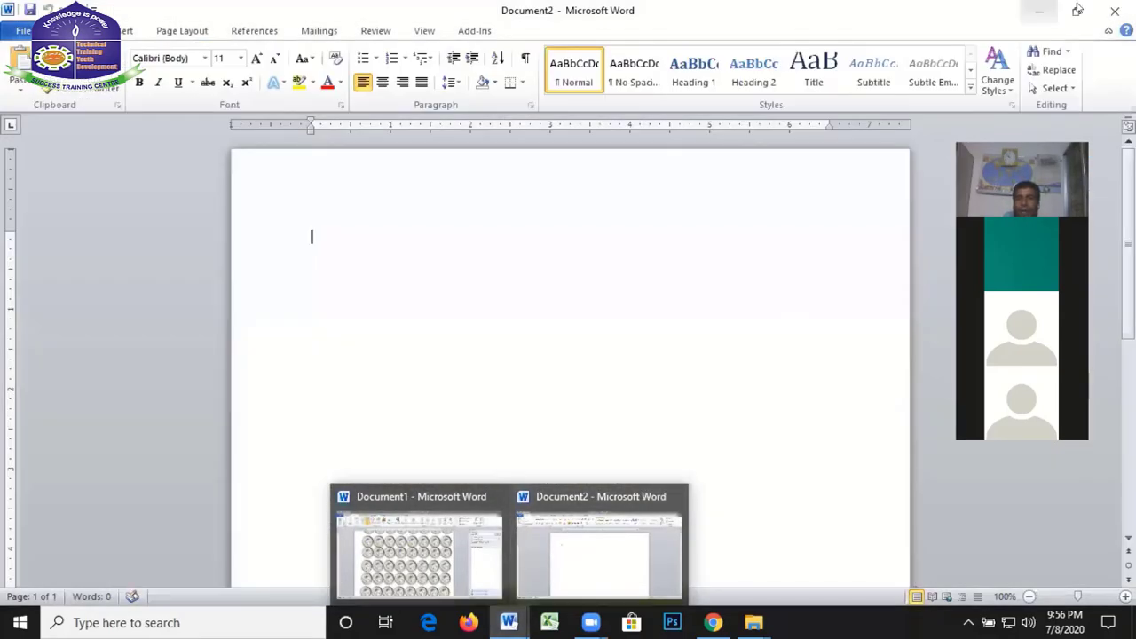
{"action": "left_click", "coordinate": [419, 555]}
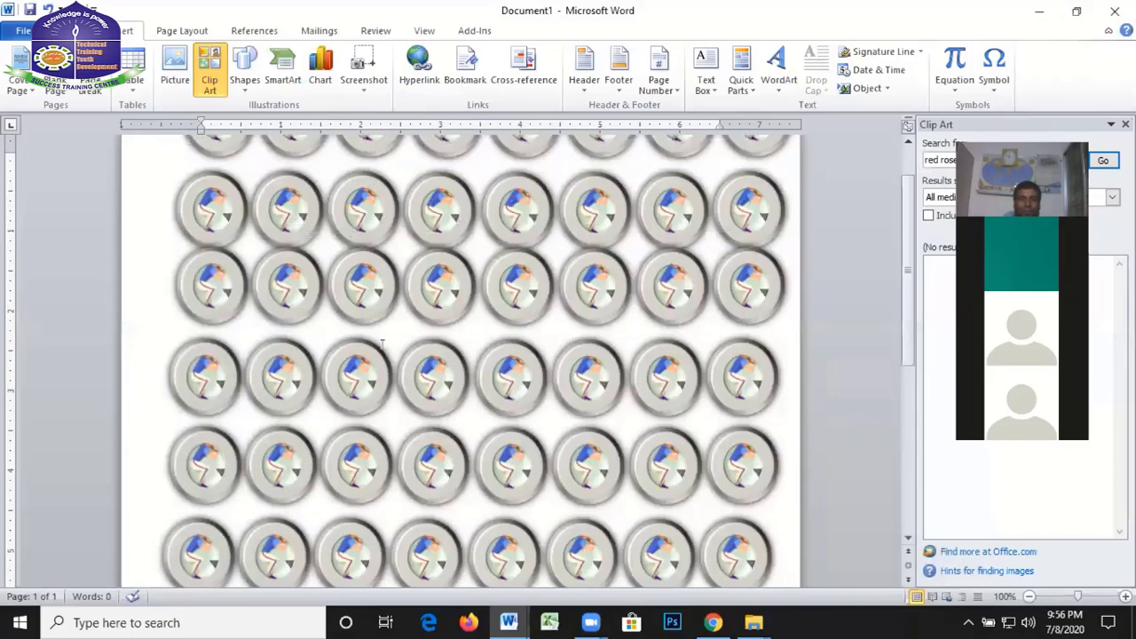
{"action": "scroll", "coordinate": [419, 327], "scroll_direction": "up", "scroll_amount": 2}
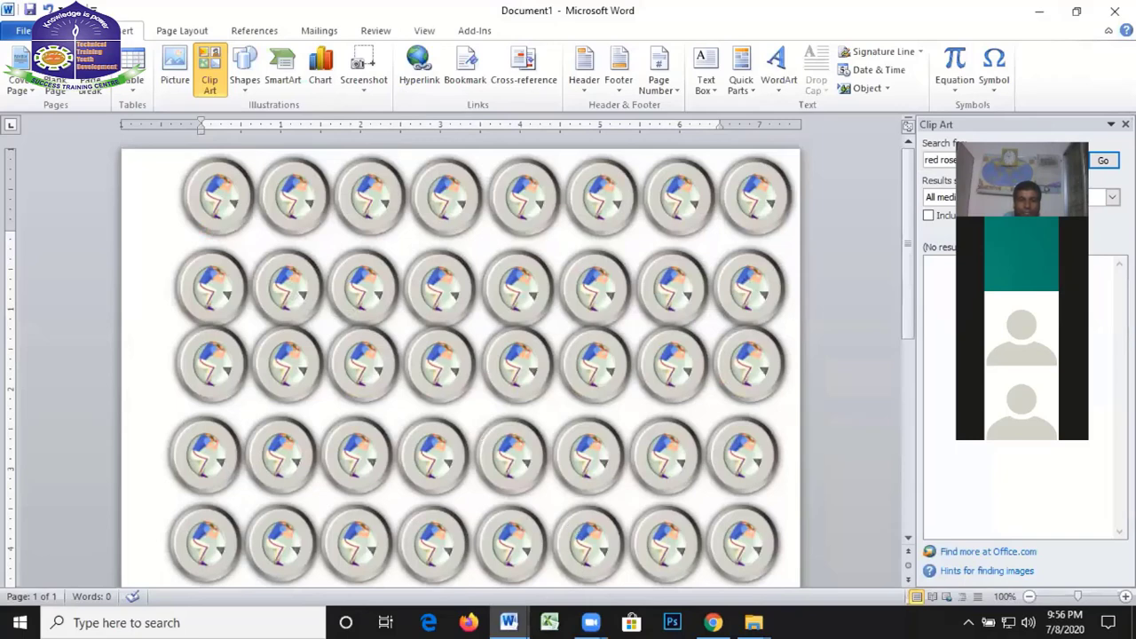
{"action": "mouse_move", "coordinate": [509, 622]}
{"action": "left_click", "coordinate": [561, 543]}
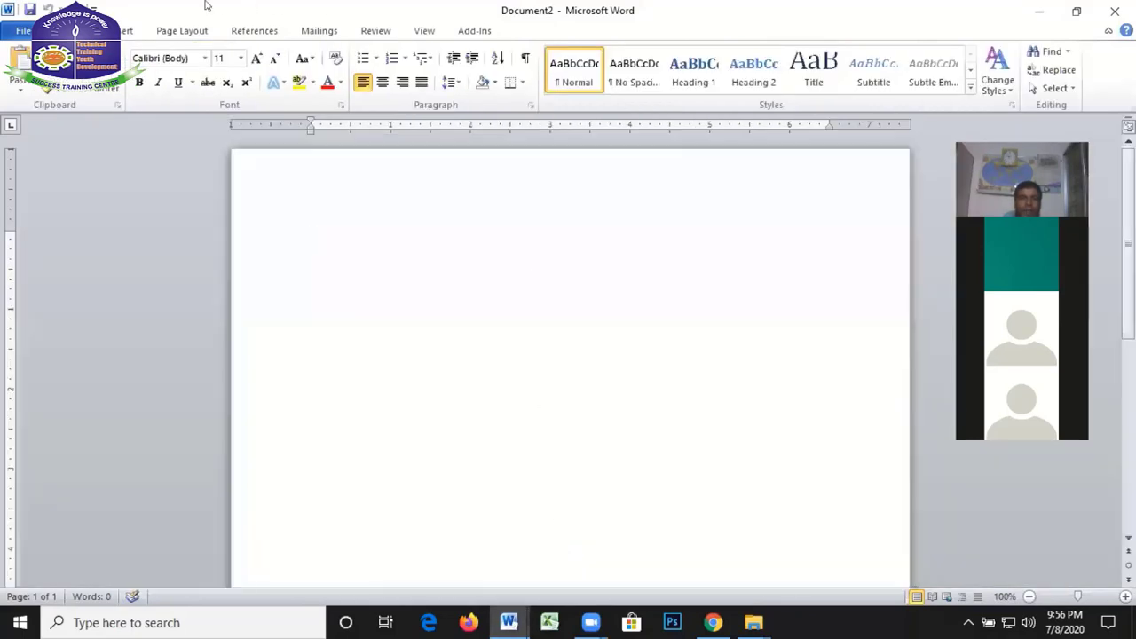
From Document2, choose Insert > Screenshot > Screen Clipping to capture the badge page
{"action": "left_click", "coordinate": [123, 30]}
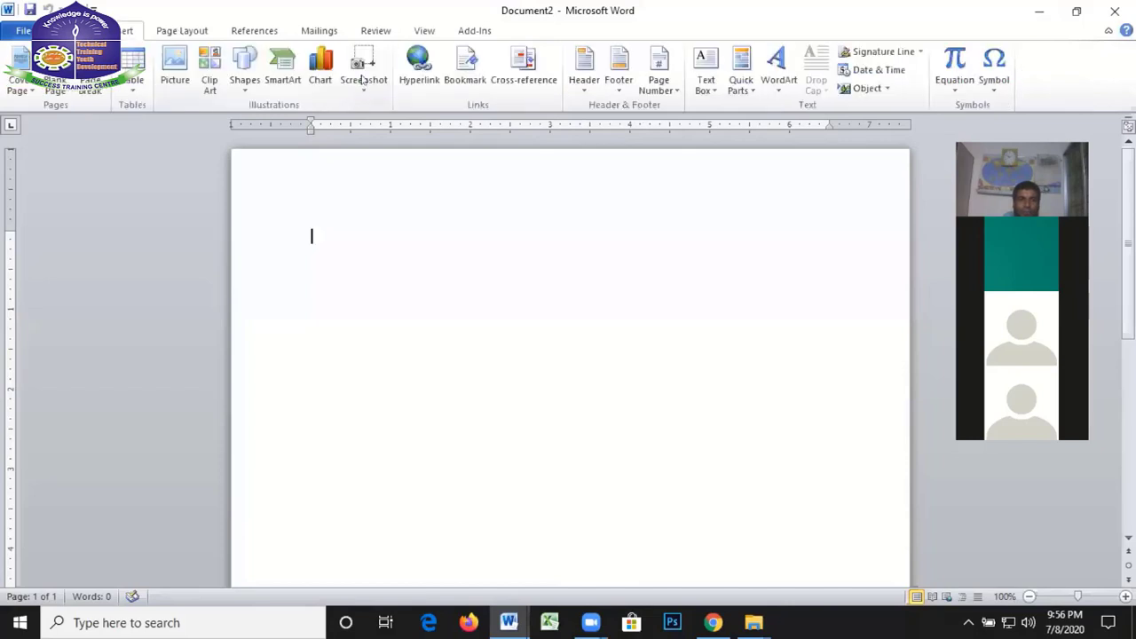
{"action": "left_click", "coordinate": [362, 60]}
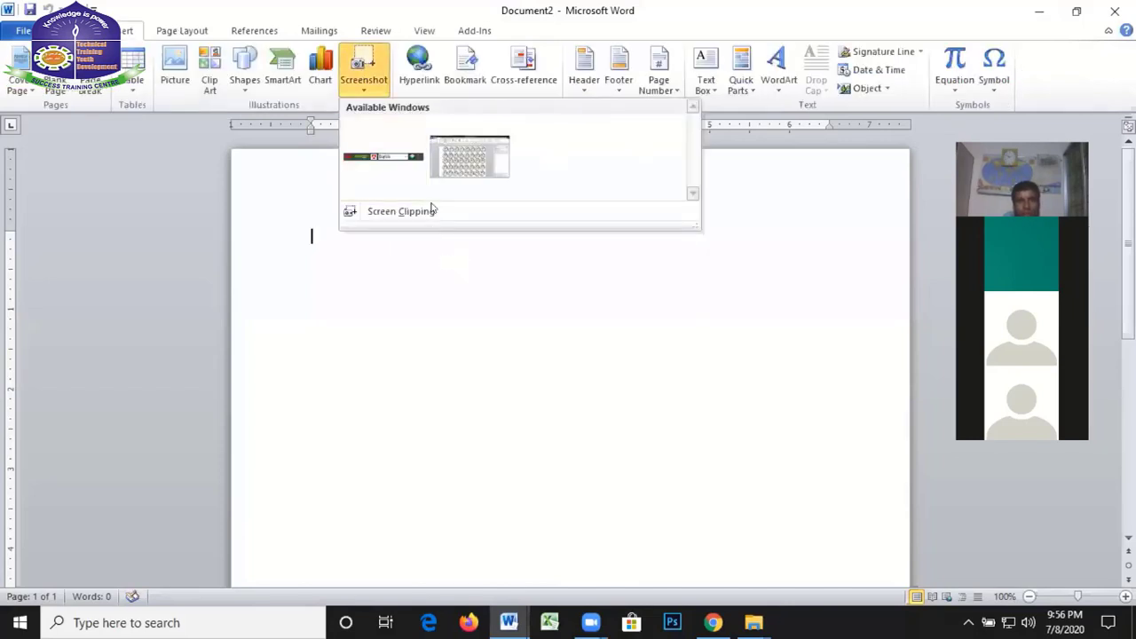
{"action": "left_click", "coordinate": [380, 210]}
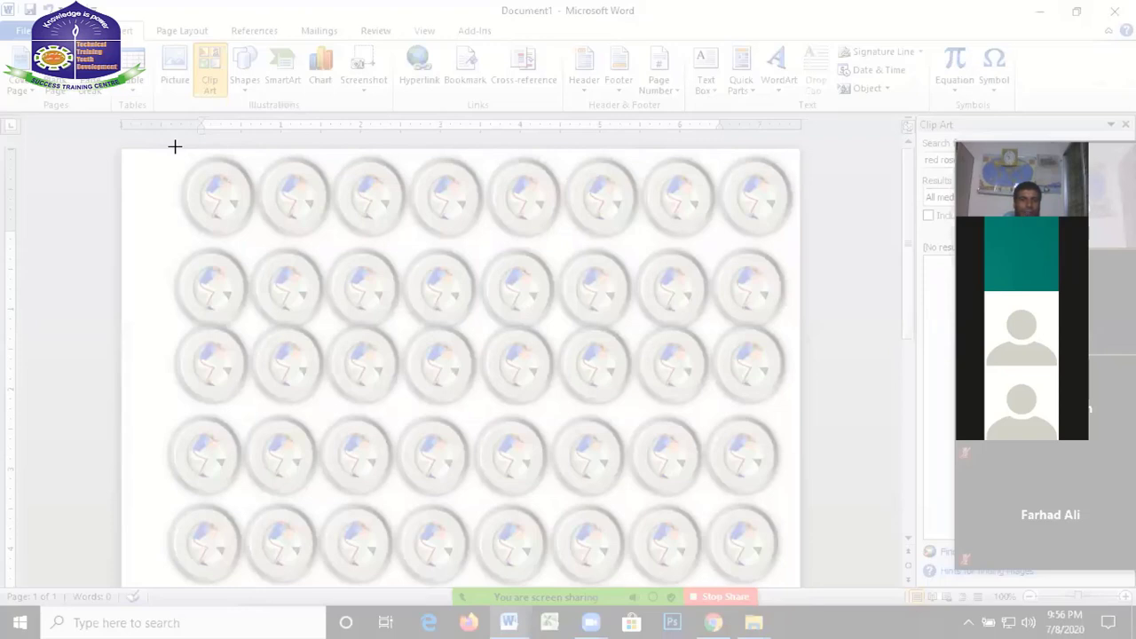
Clip the five-row badge grid into Document2 as a 4.61" by 6.5" picture
{"action": "left_click_drag", "start_coordinate": [182, 154], "coordinate": [769, 360]}
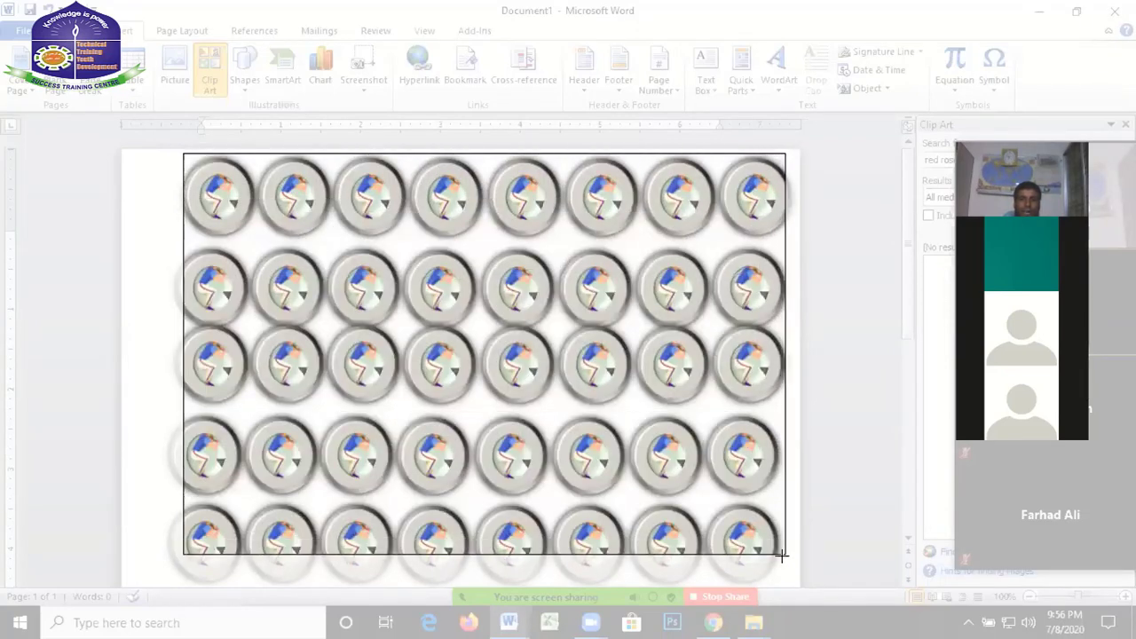
{"action": "left_click_drag", "start_coordinate": [769, 360], "coordinate": [783, 575]}
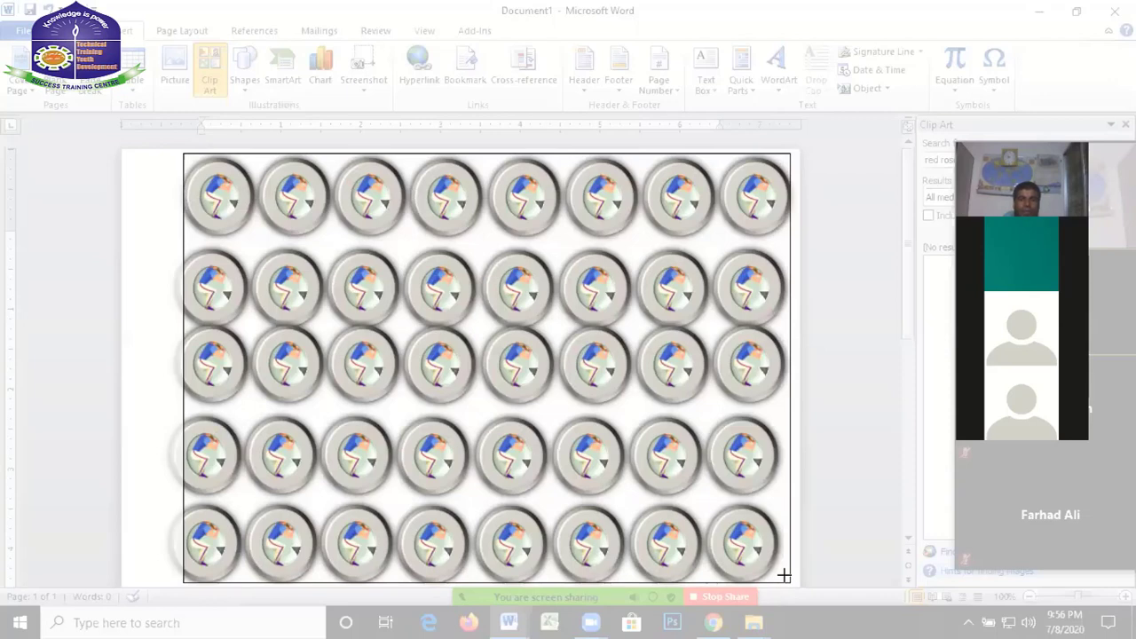
{"action": "left_click_drag", "start_coordinate": [783, 575], "coordinate": [784, 576]}
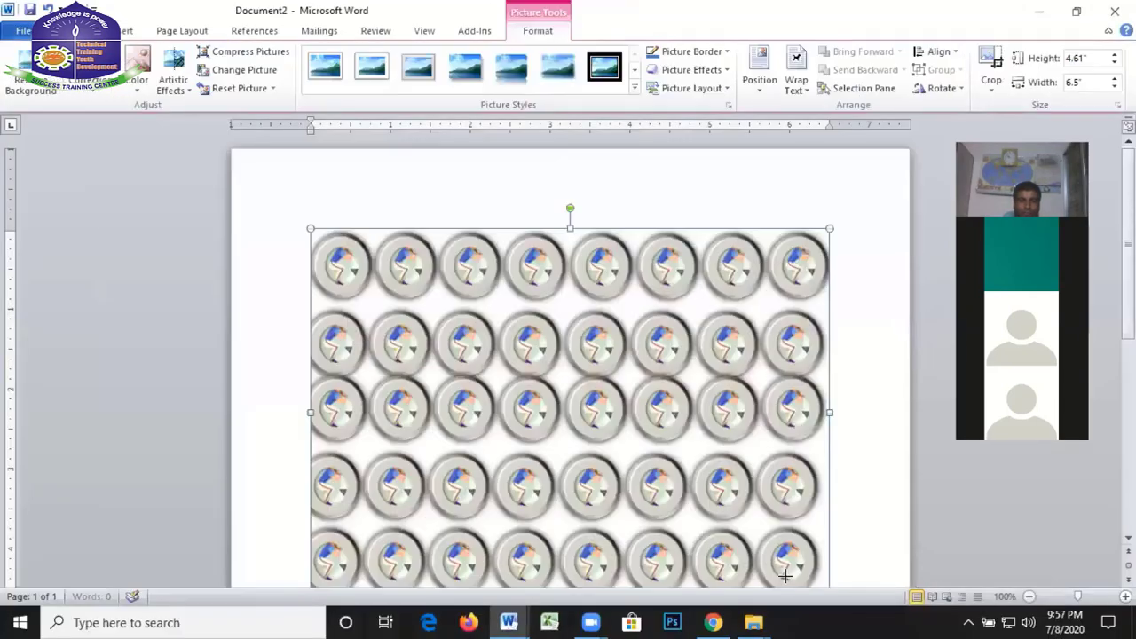
{"action": "scroll", "coordinate": [770, 499], "scroll_direction": "down", "scroll_amount": 3}
{"action": "scroll", "coordinate": [770, 498], "scroll_direction": "up", "scroll_amount": 3}
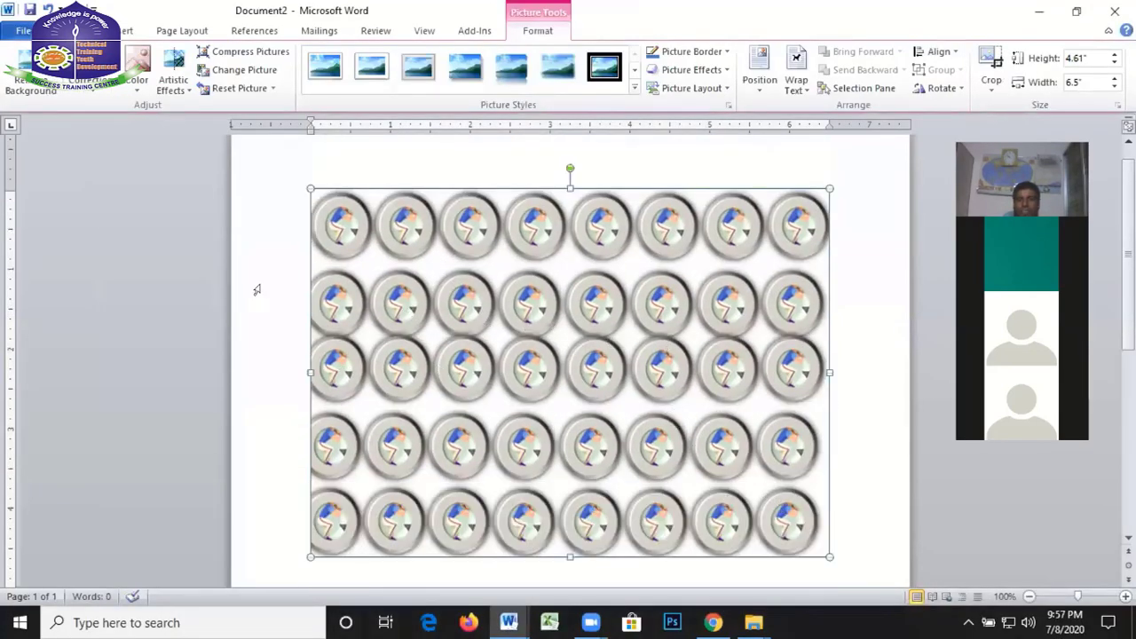
{"action": "left_click", "coordinate": [21, 31]}
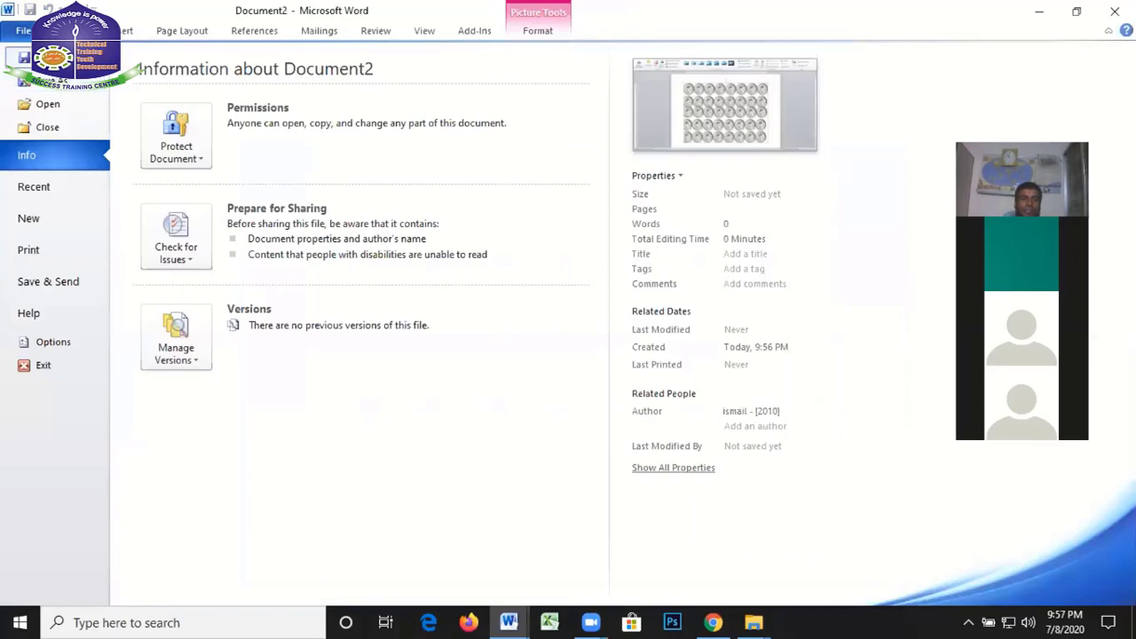
{"action": "key", "text": "Escape"}
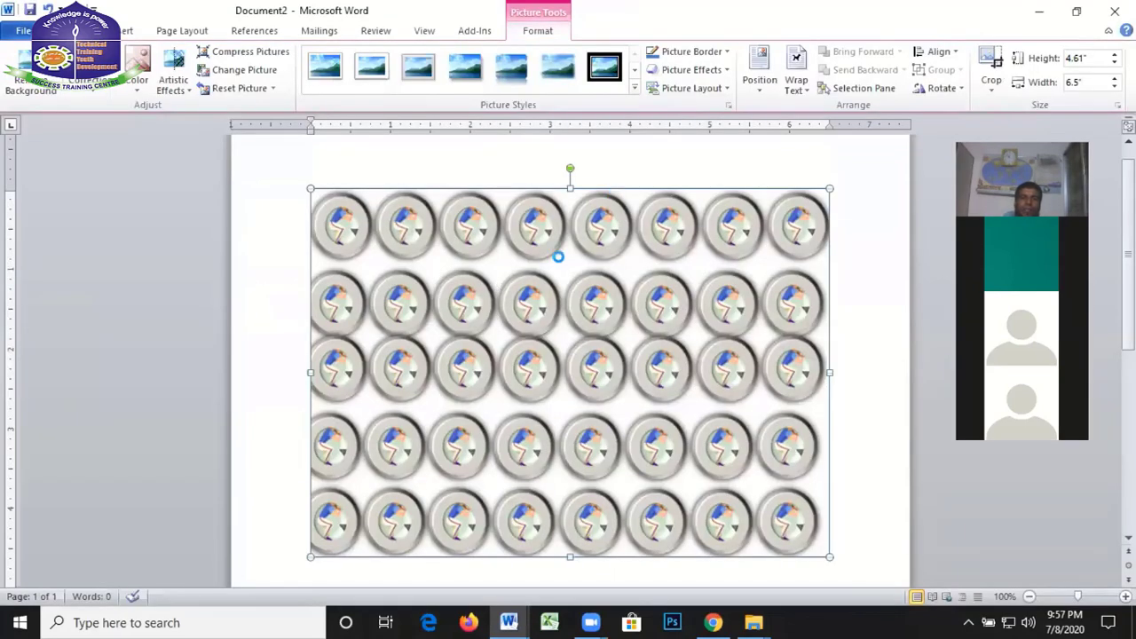
{"action": "key", "text": "ctrl+s"}
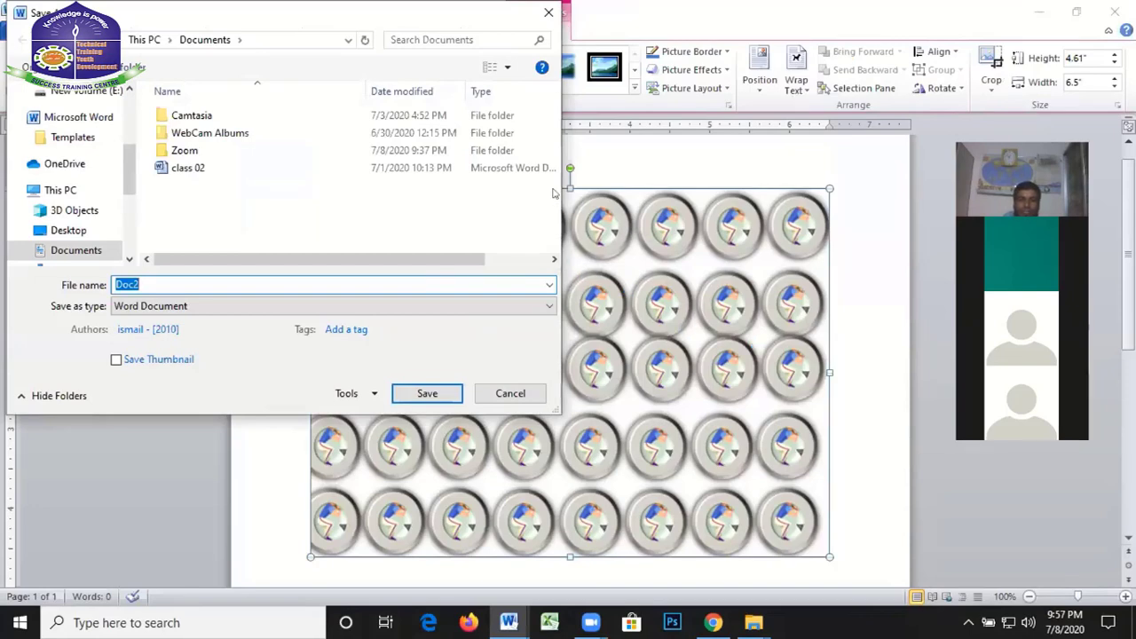
{"action": "left_click", "coordinate": [511, 393]}
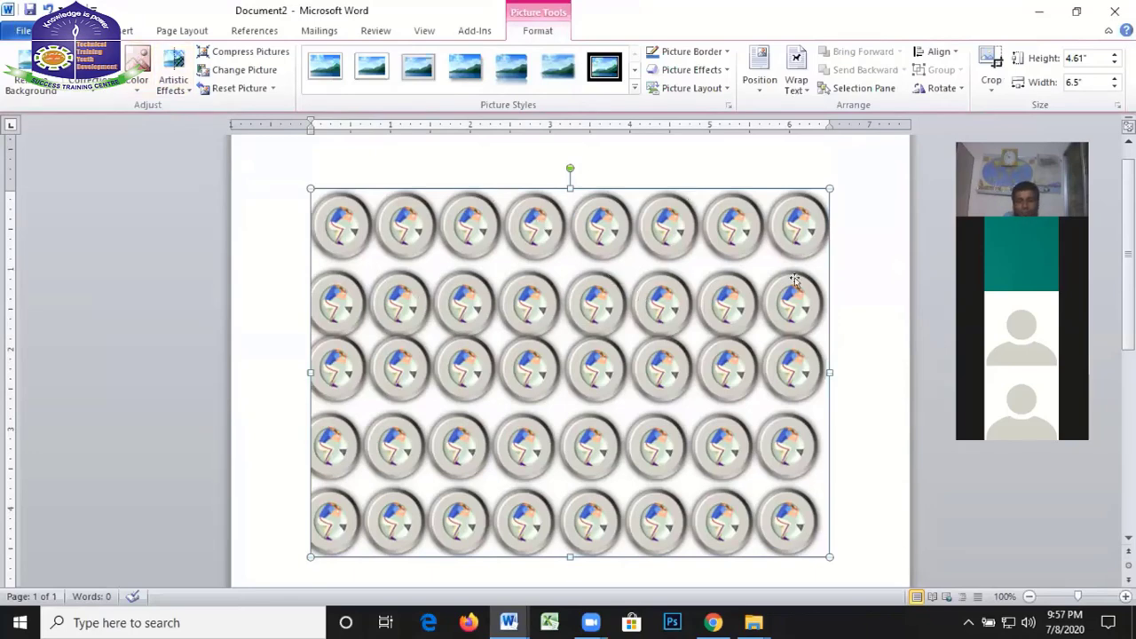
Delete the clipped badge grid picture and close Document2 without saving
{"action": "key", "text": "Delete"}
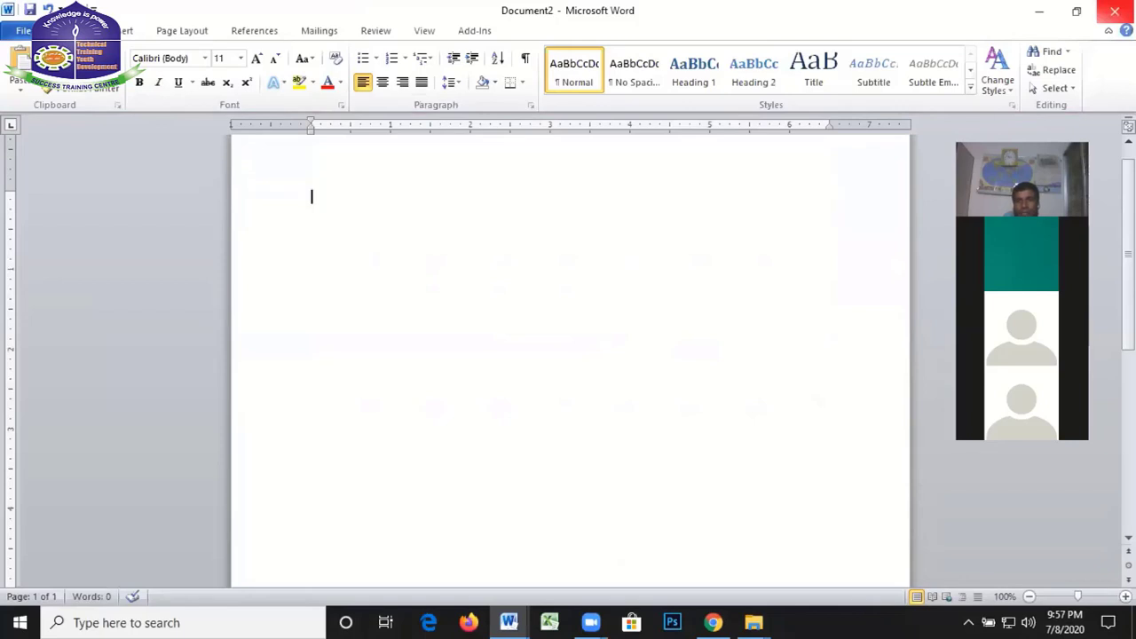
{"action": "left_click", "coordinate": [1114, 11]}
{"action": "key", "text": "Tab"}
{"action": "key", "text": "Return"}
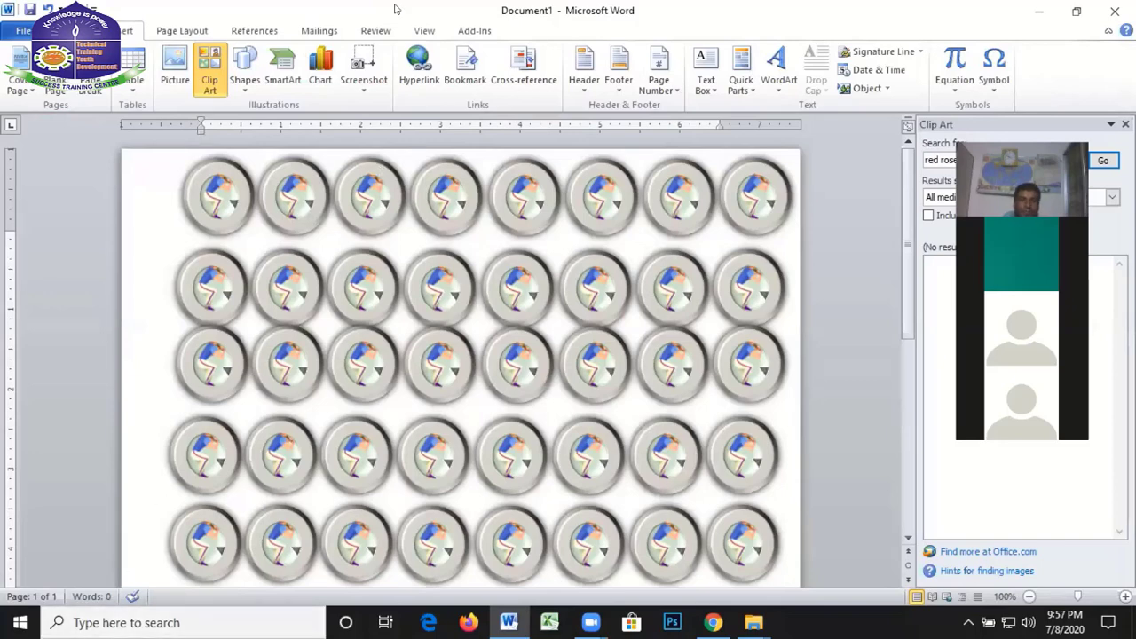
Launch Snipping Tool through a 'sni' search and start a new Rectangular Snip
{"action": "left_click", "coordinate": [211, 612]}
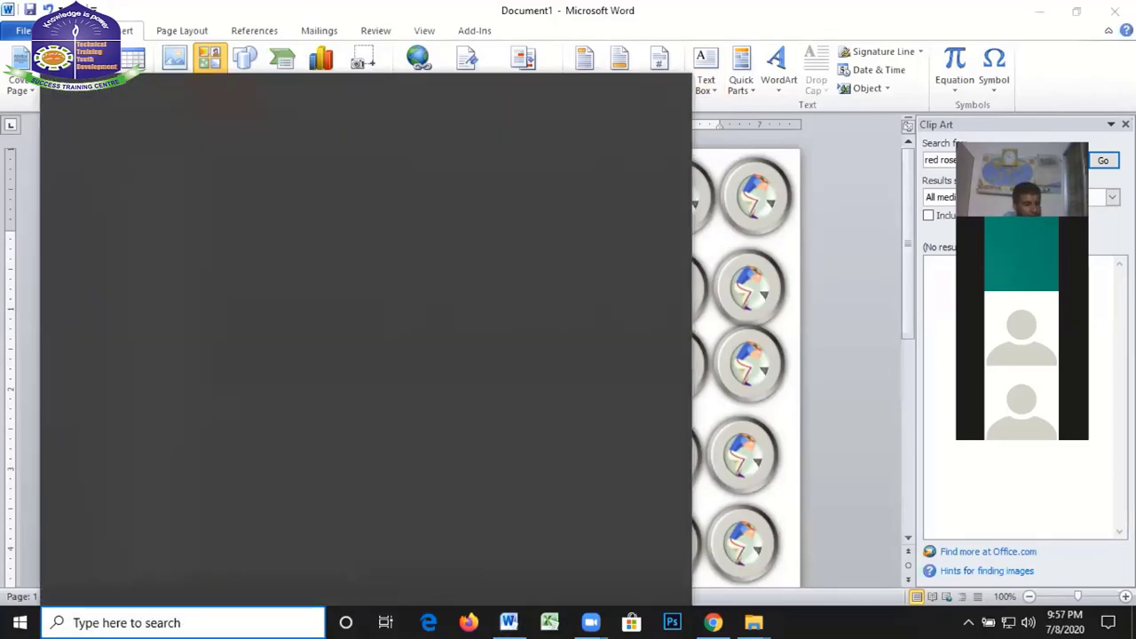
{"action": "type", "text": "s"}
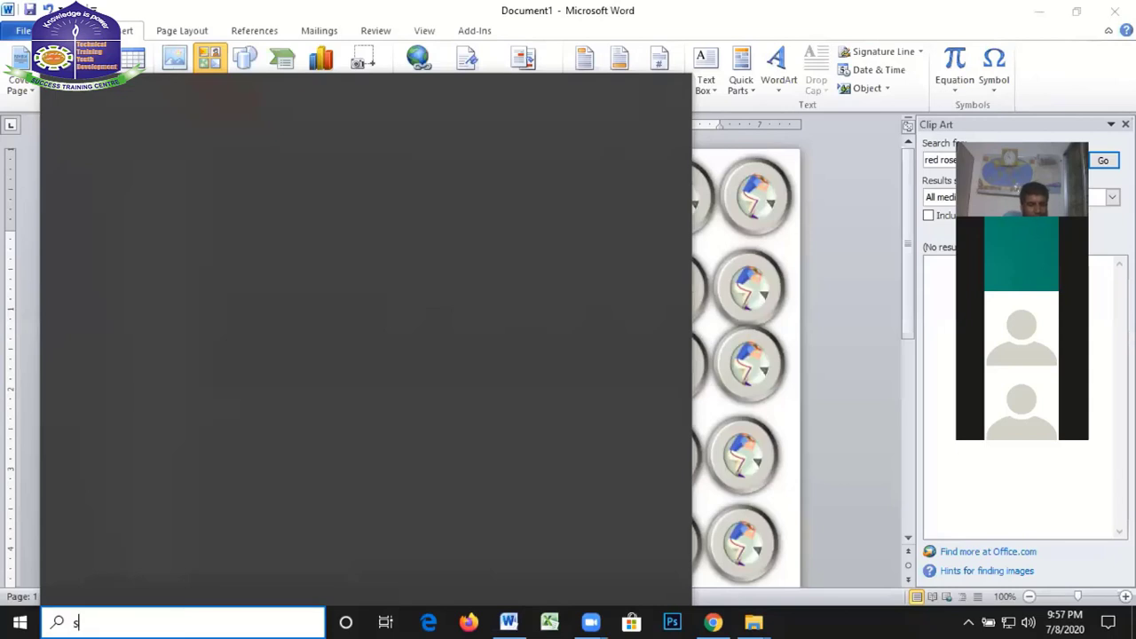
{"action": "type", "text": "ni"}
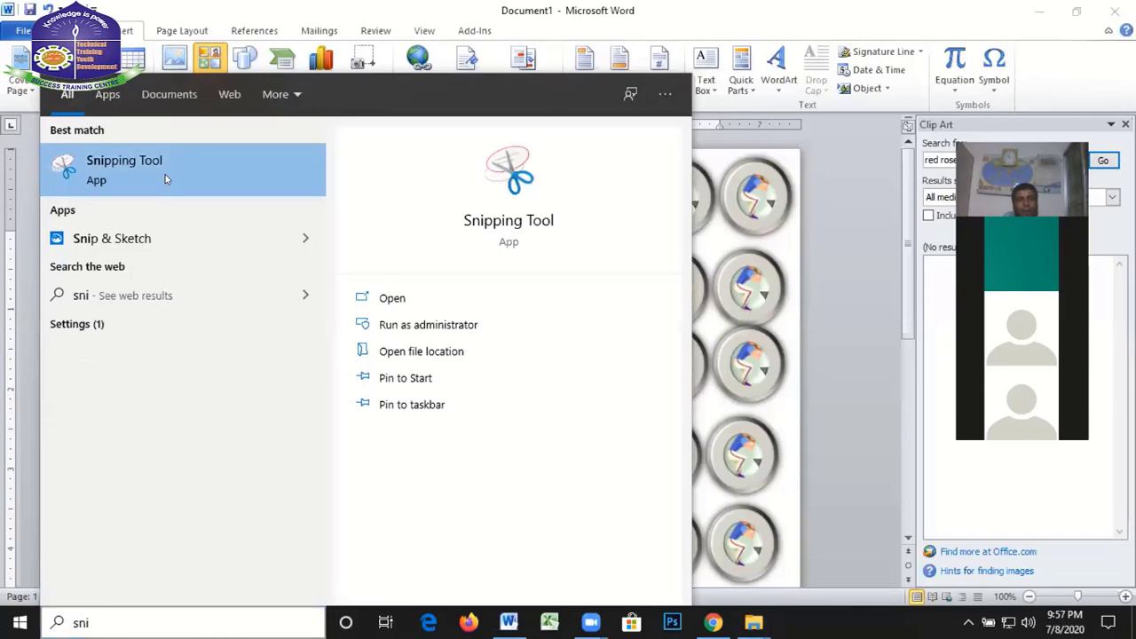
{"action": "left_click", "coordinate": [165, 173]}
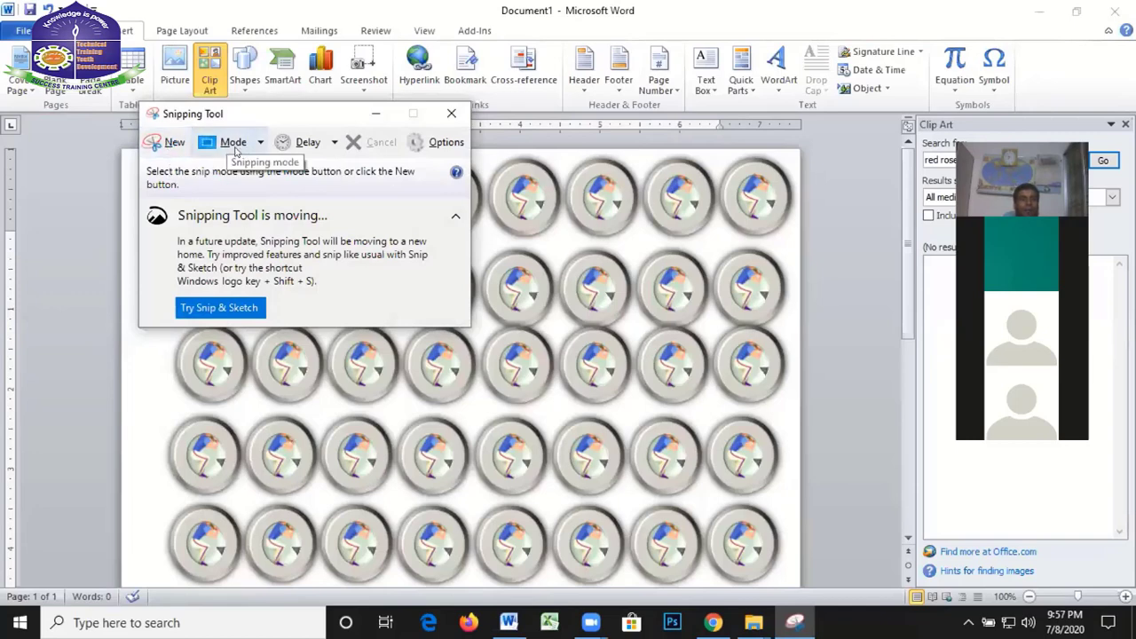
{"action": "left_click", "coordinate": [261, 142]}
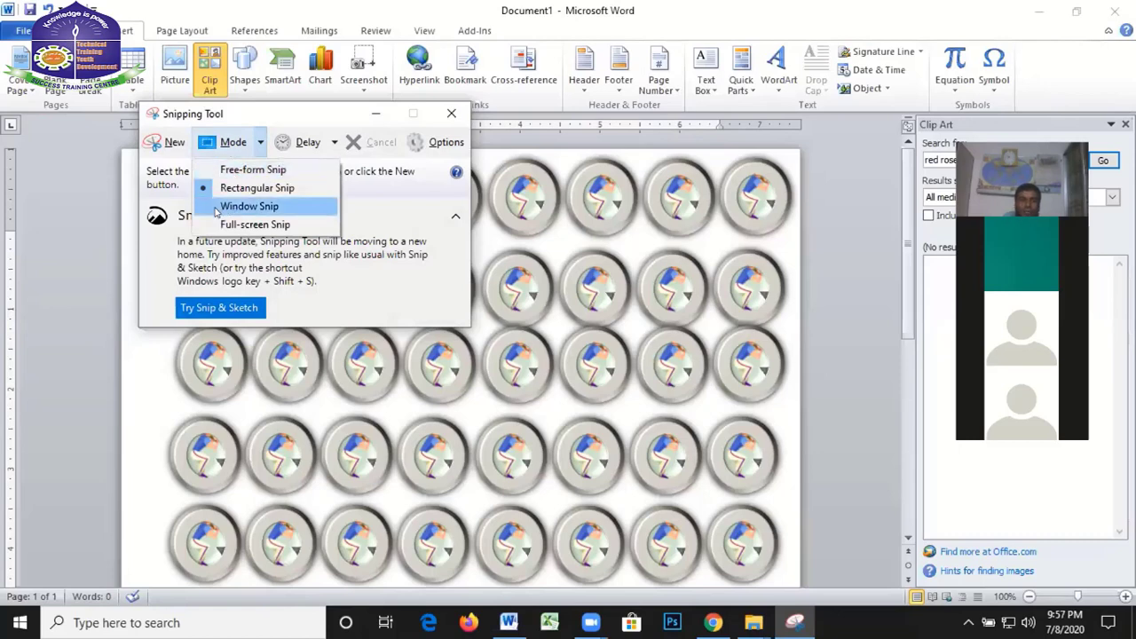
{"action": "left_click", "coordinate": [292, 192]}
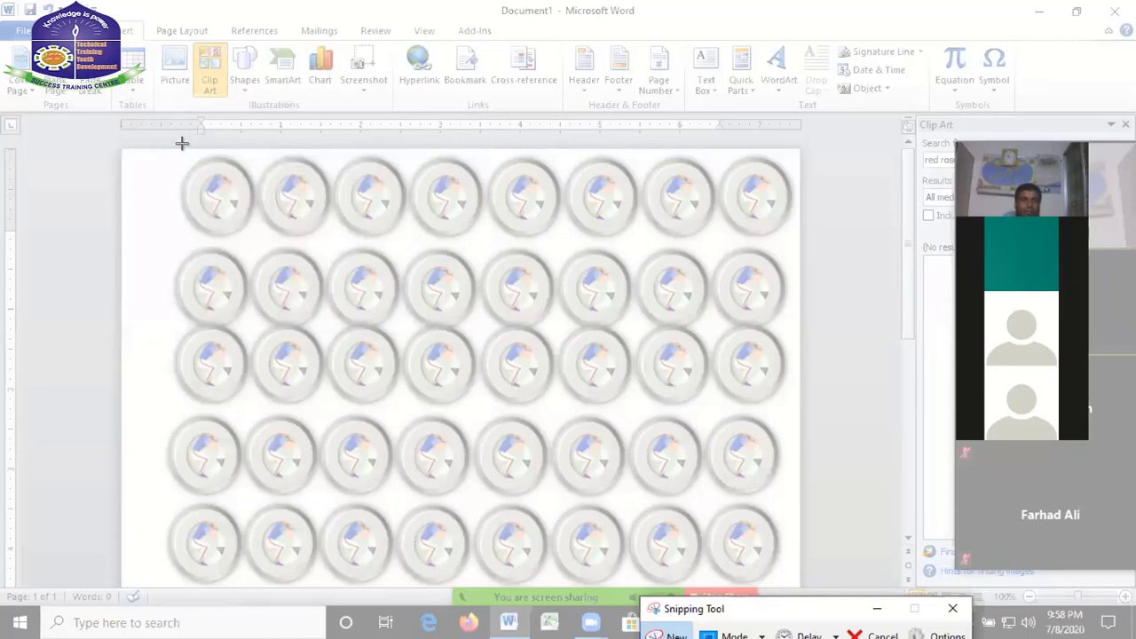
Snip the badge grid area with five rows of round badges
{"action": "mouse_move", "coordinate": [186, 149]}
{"action": "left_mouse_down"}
{"action": "mouse_move", "coordinate": [788, 317]}
{"action": "mouse_move", "coordinate": [769, 572]}
{"action": "left_mouse_up"}
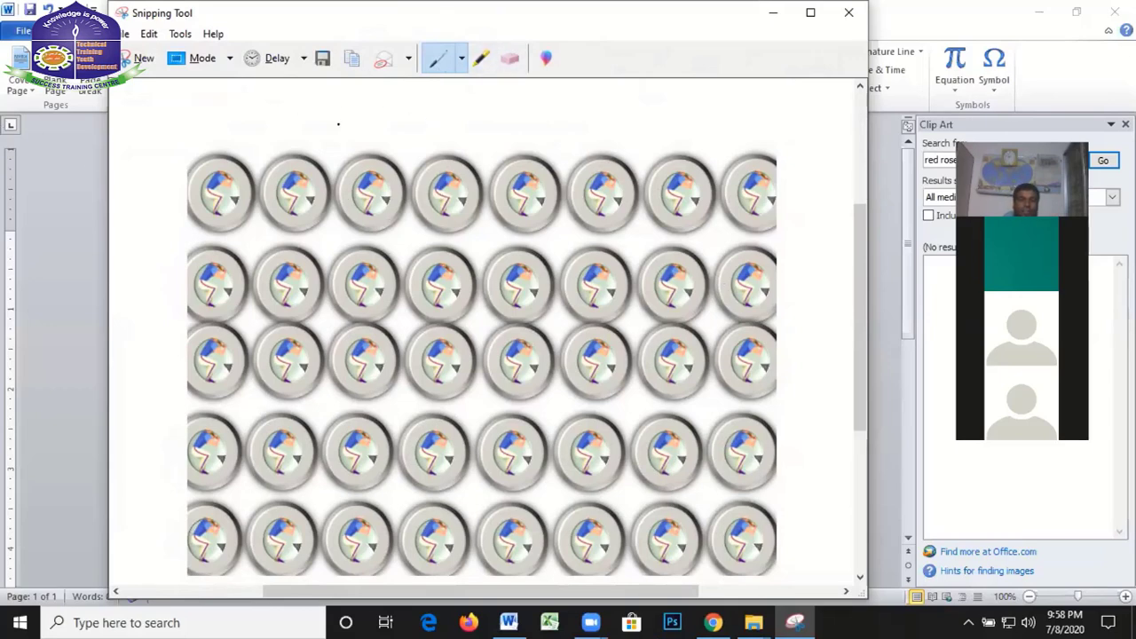
{"action": "left_click", "coordinate": [126, 36]}
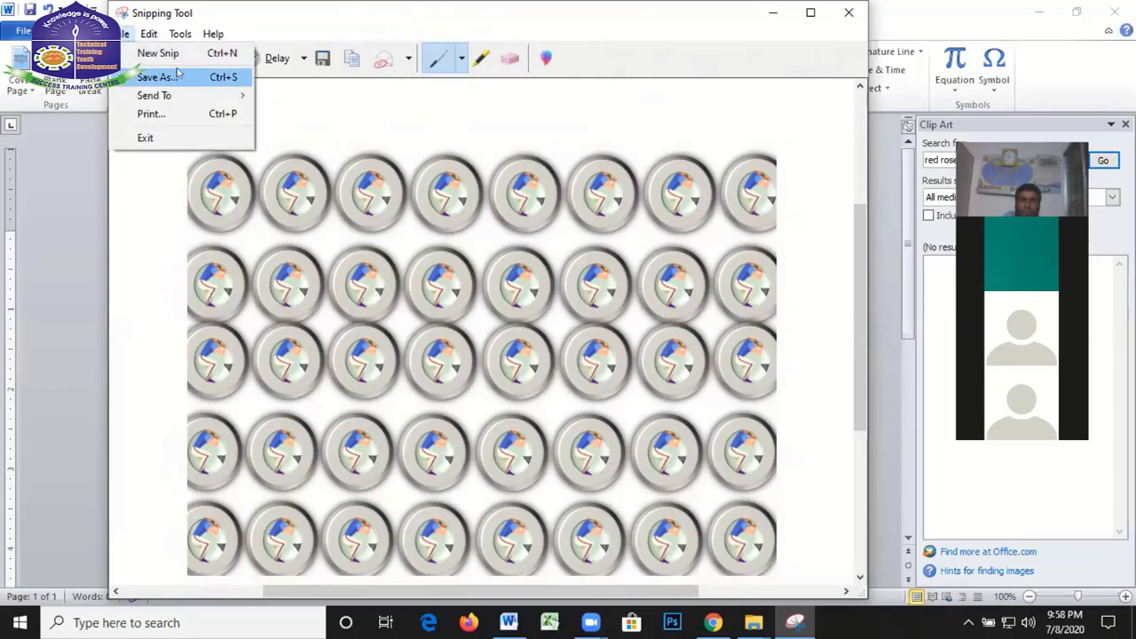
{"action": "left_click", "coordinate": [140, 197]}
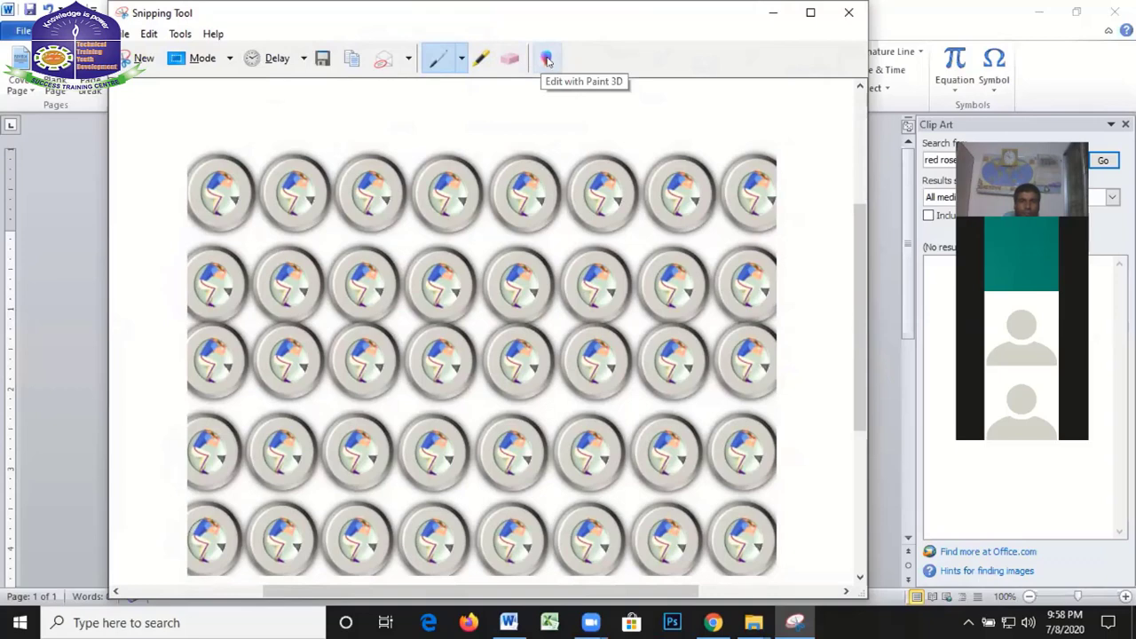
Switch the snip's pen to Red Pen
{"action": "left_click", "coordinate": [408, 60]}
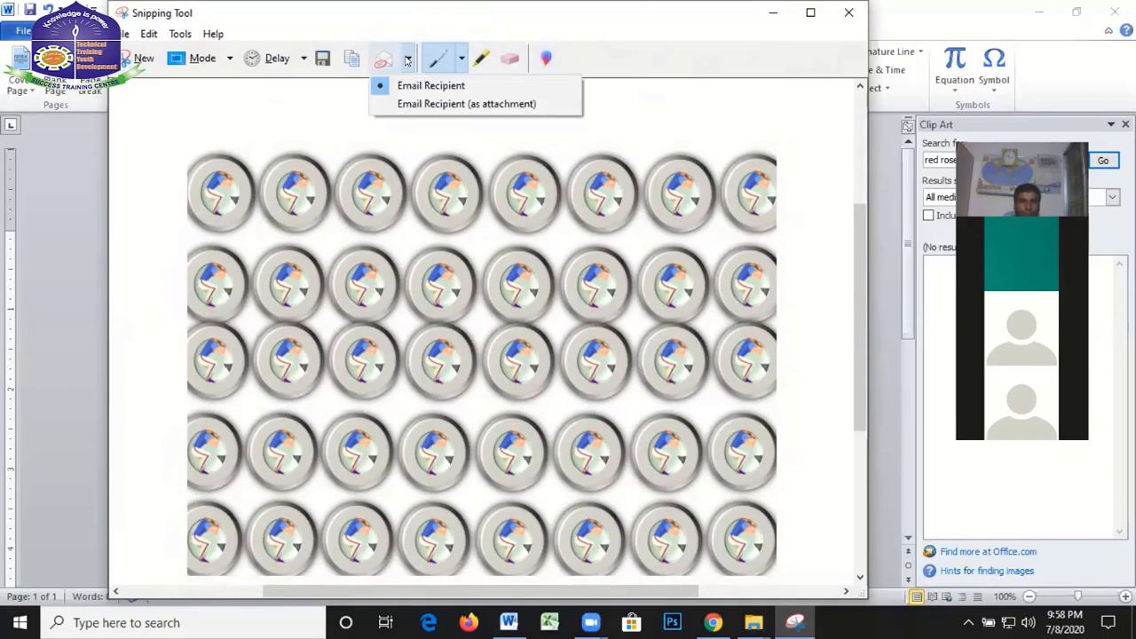
{"action": "left_click", "coordinate": [297, 116]}
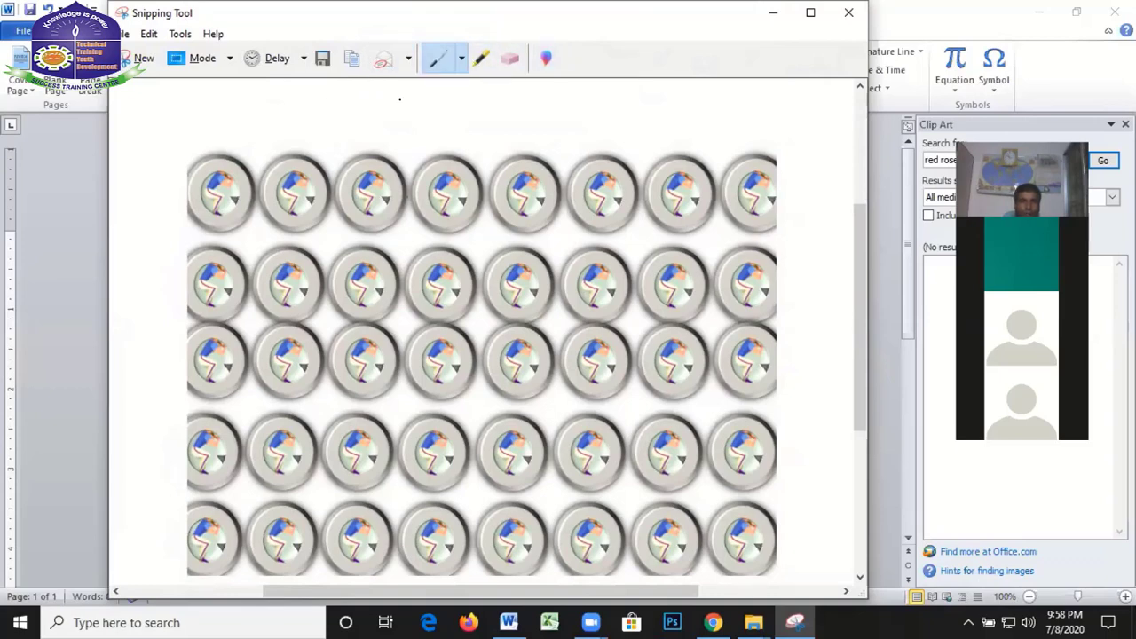
{"action": "left_click", "coordinate": [461, 58]}
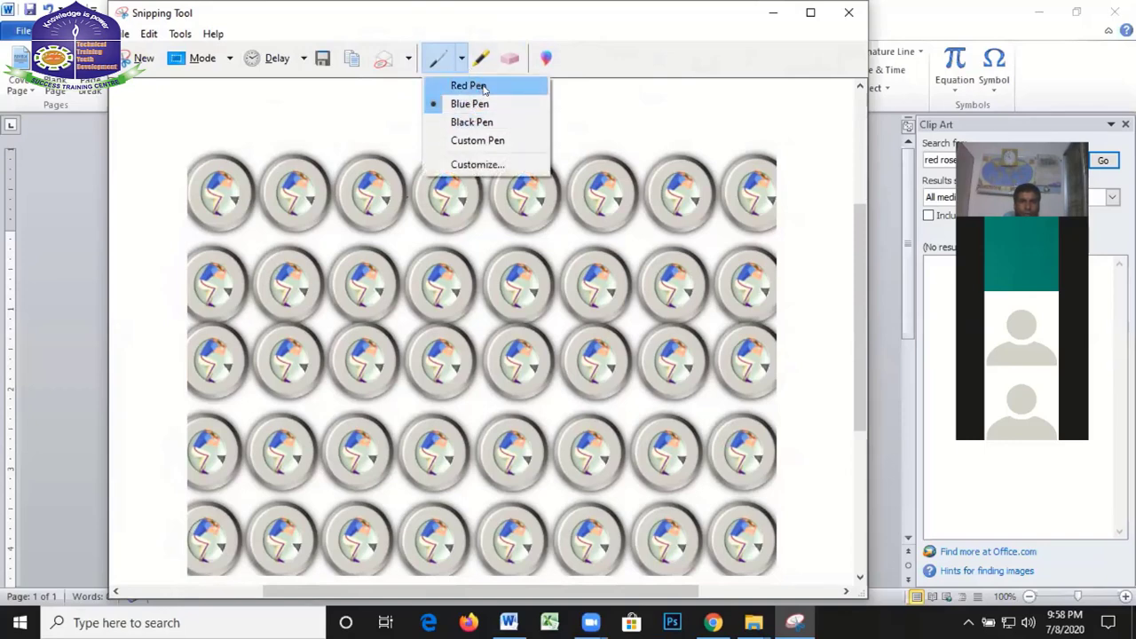
{"action": "left_click", "coordinate": [417, 119]}
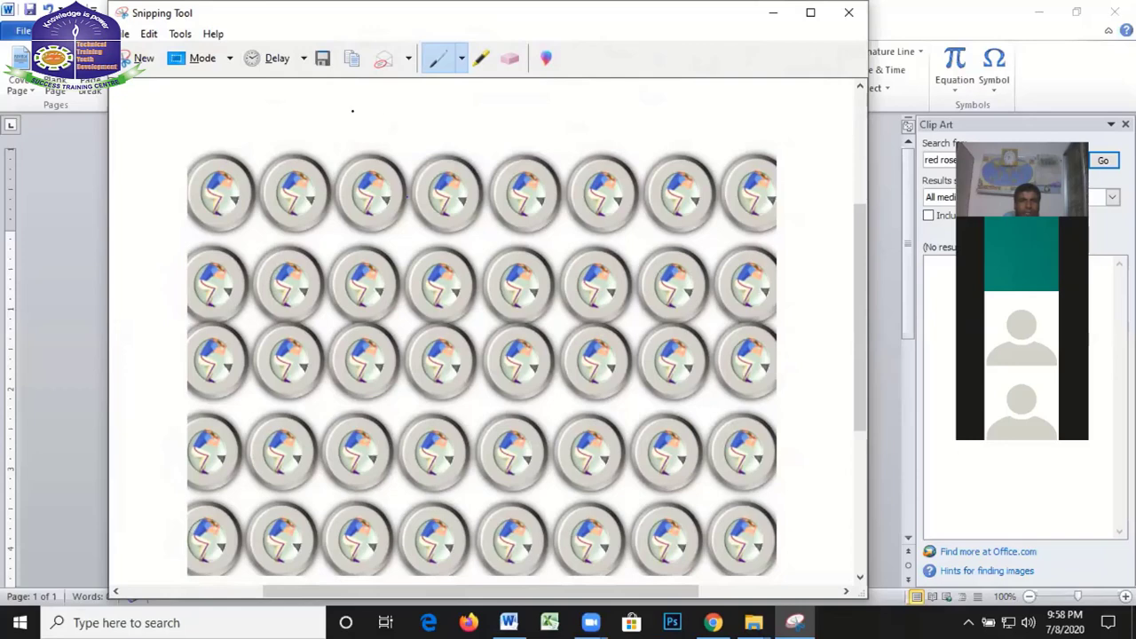
{"action": "mouse_move", "coordinate": [361, 86]}
{"action": "left_mouse_down"}
{"action": "mouse_move", "coordinate": [338, 126]}
{"action": "mouse_move", "coordinate": [361, 100]}
{"action": "mouse_move", "coordinate": [431, 127]}
{"action": "mouse_move", "coordinate": [473, 111]}
{"action": "mouse_move", "coordinate": [499, 110]}
{"action": "mouse_move", "coordinate": [495, 120]}
{"action": "mouse_move", "coordinate": [543, 97]}
{"action": "mouse_move", "coordinate": [566, 114]}
{"action": "mouse_move", "coordinate": [524, 140]}
{"action": "mouse_move", "coordinate": [602, 90]}
{"action": "mouse_move", "coordinate": [576, 144]}
{"action": "left_mouse_up"}
{"action": "left_click", "coordinate": [469, 100]}
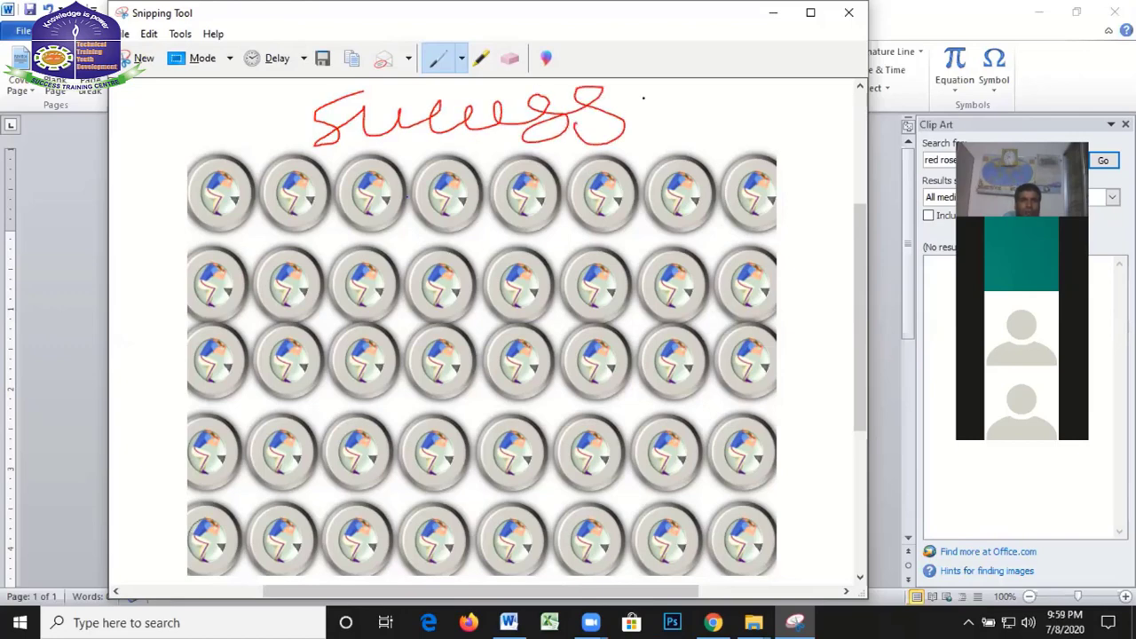
{"action": "mouse_move", "coordinate": [635, 93]}
{"action": "left_mouse_down"}
{"action": "mouse_move", "coordinate": [708, 94]}
{"action": "mouse_move", "coordinate": [679, 147]}
{"action": "mouse_move", "coordinate": [706, 149]}
{"action": "left_mouse_up"}
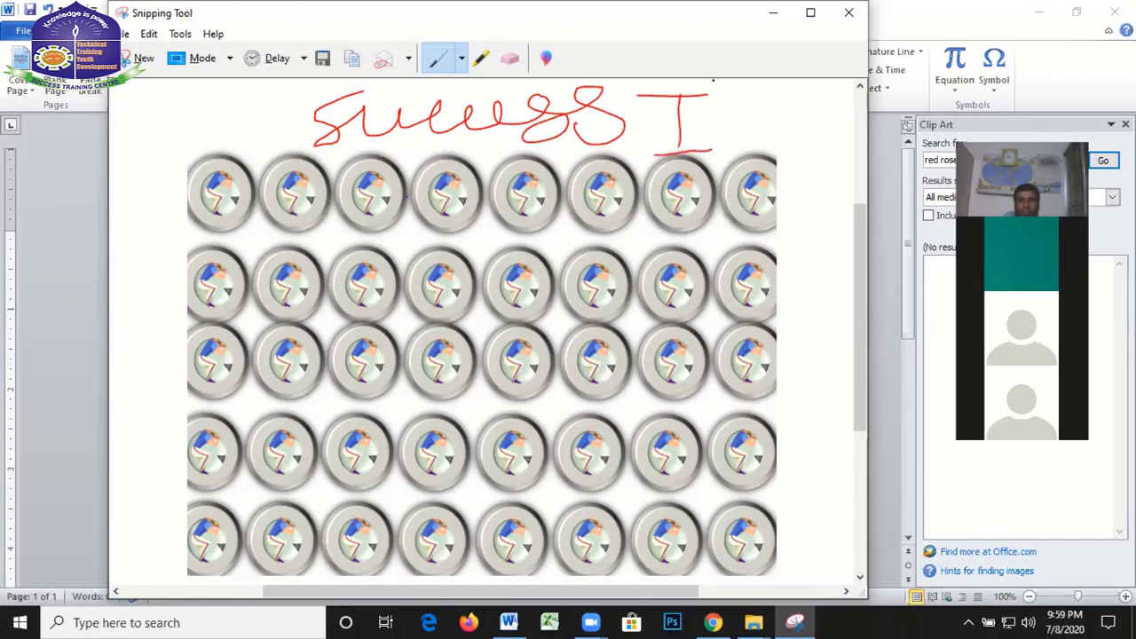
{"action": "left_click_drag", "start_coordinate": [724, 90], "coordinate": [813, 92]}
{"action": "left_click_drag", "start_coordinate": [766, 89], "coordinate": [765, 140]}
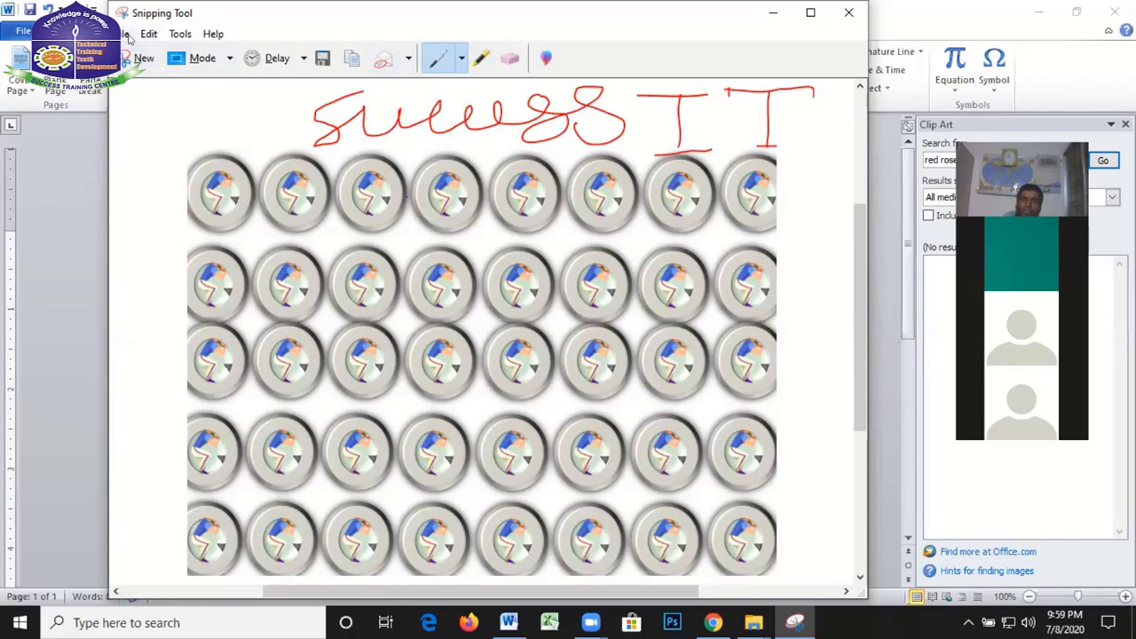
{"action": "left_click", "coordinate": [509, 56]}
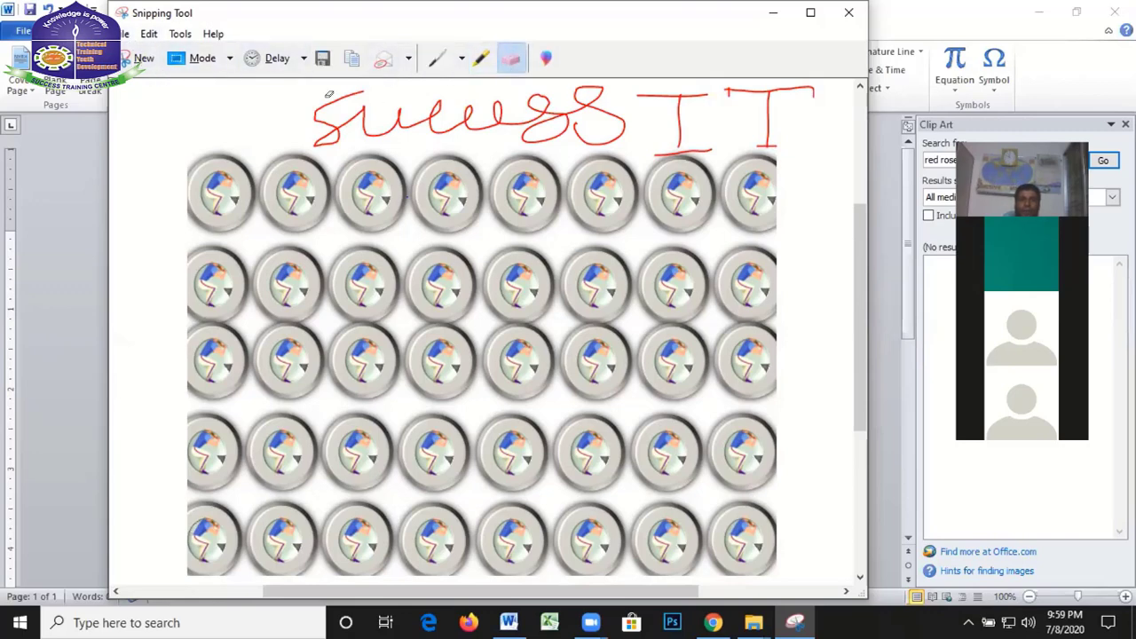
{"action": "mouse_move", "coordinate": [348, 118]}
{"action": "left_mouse_down"}
{"action": "mouse_move", "coordinate": [683, 95]}
{"action": "mouse_move", "coordinate": [774, 102]}
{"action": "left_mouse_up"}
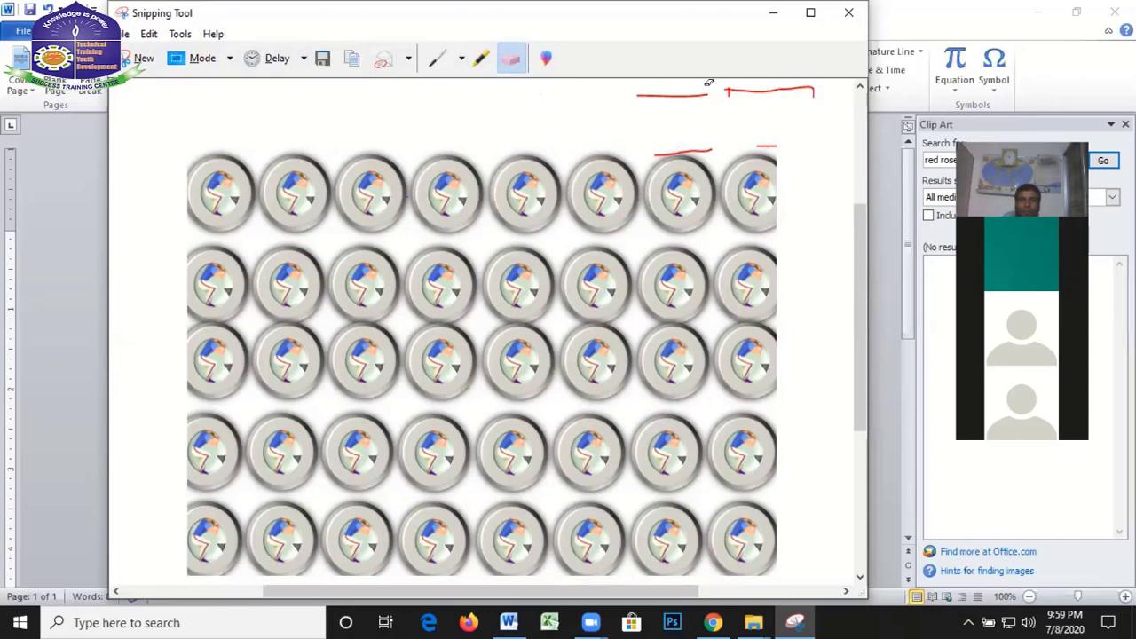
{"action": "left_click_drag", "start_coordinate": [708, 83], "coordinate": [717, 91]}
{"action": "left_click_drag", "start_coordinate": [771, 127], "coordinate": [679, 145]}
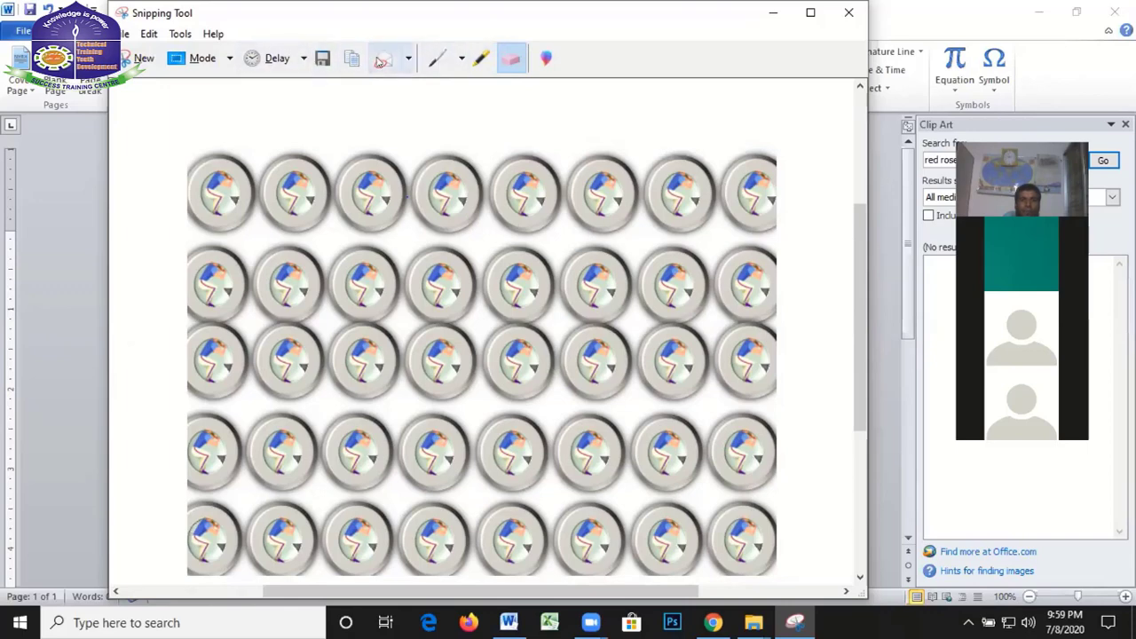
Save the snip as PNG '70' on New Volume (D:) and close Snipping Tool
{"action": "left_click", "coordinate": [125, 33]}
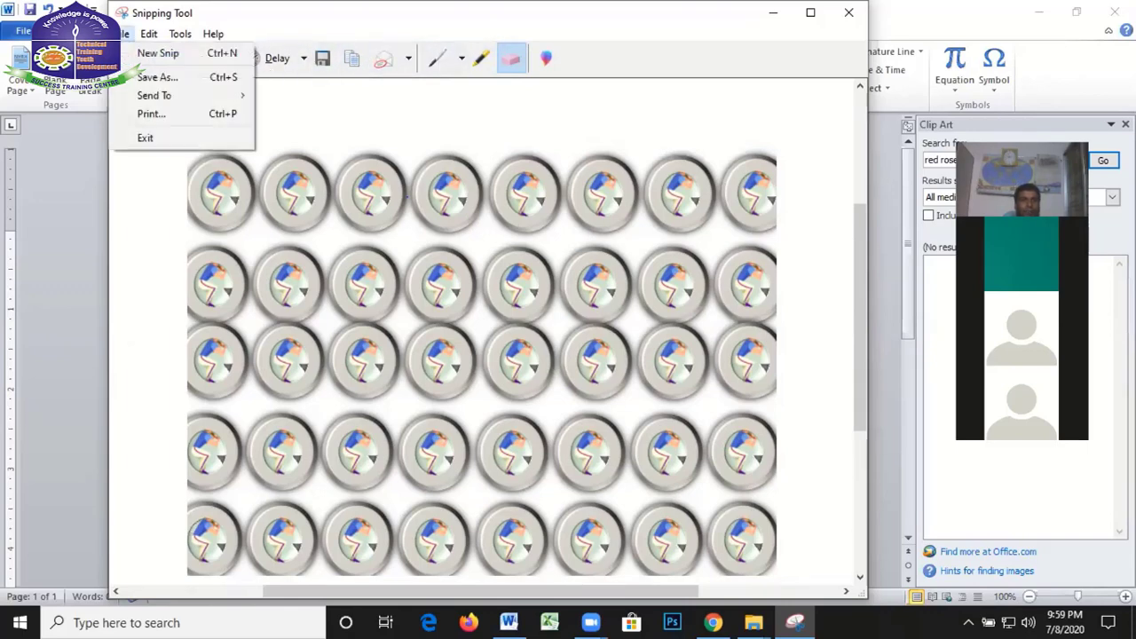
{"action": "left_click", "coordinate": [175, 77]}
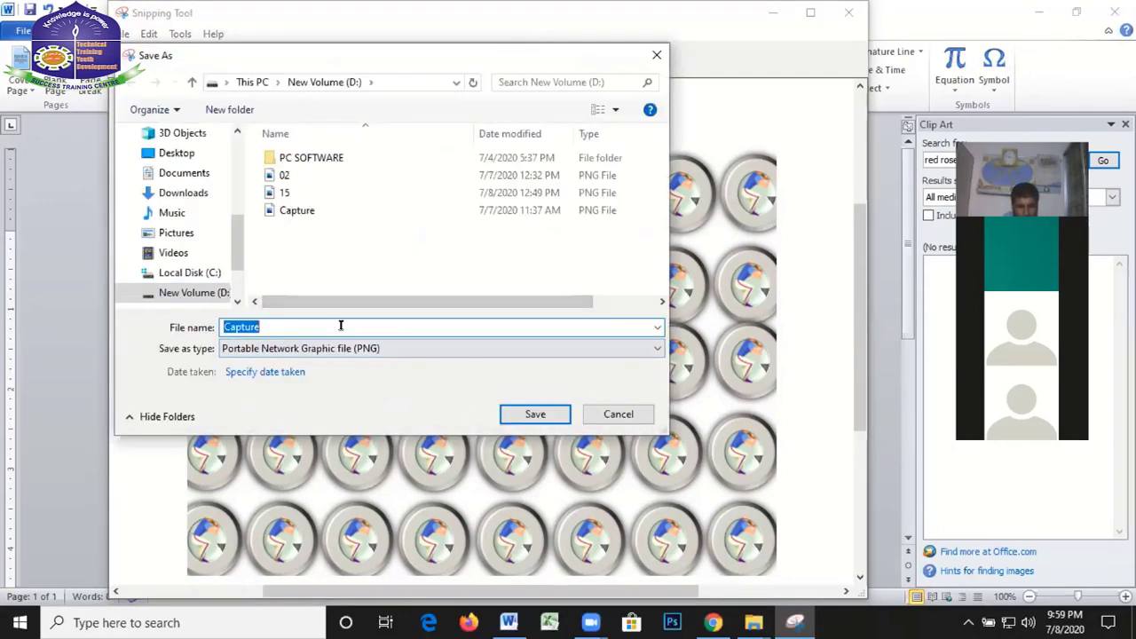
{"action": "key", "text": "BackSpace"}
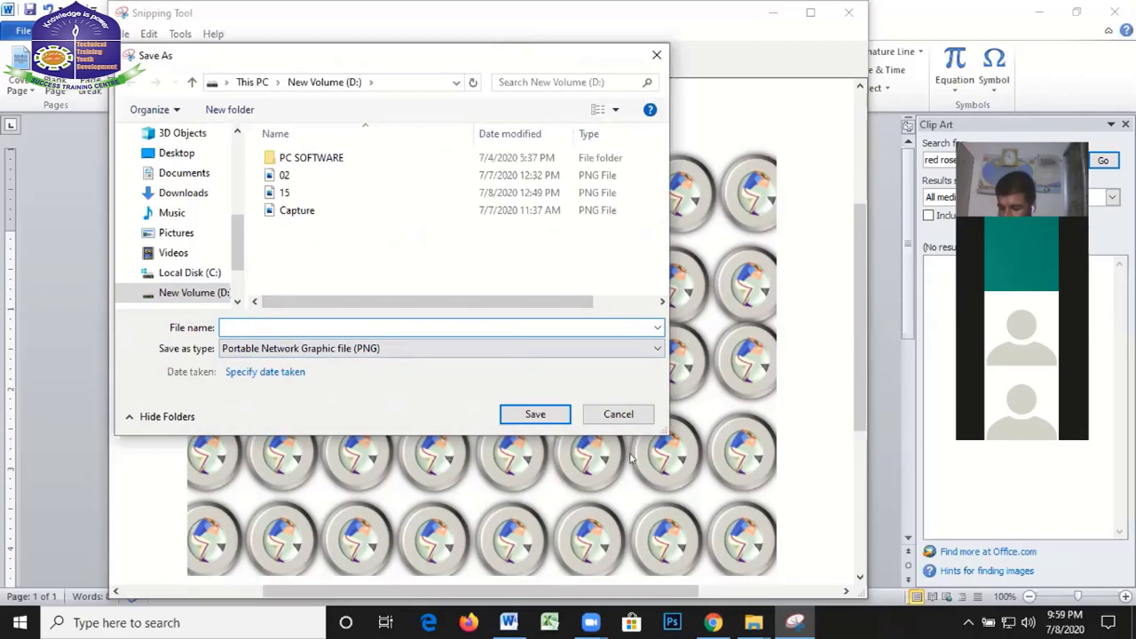
{"action": "type", "text": "70"}
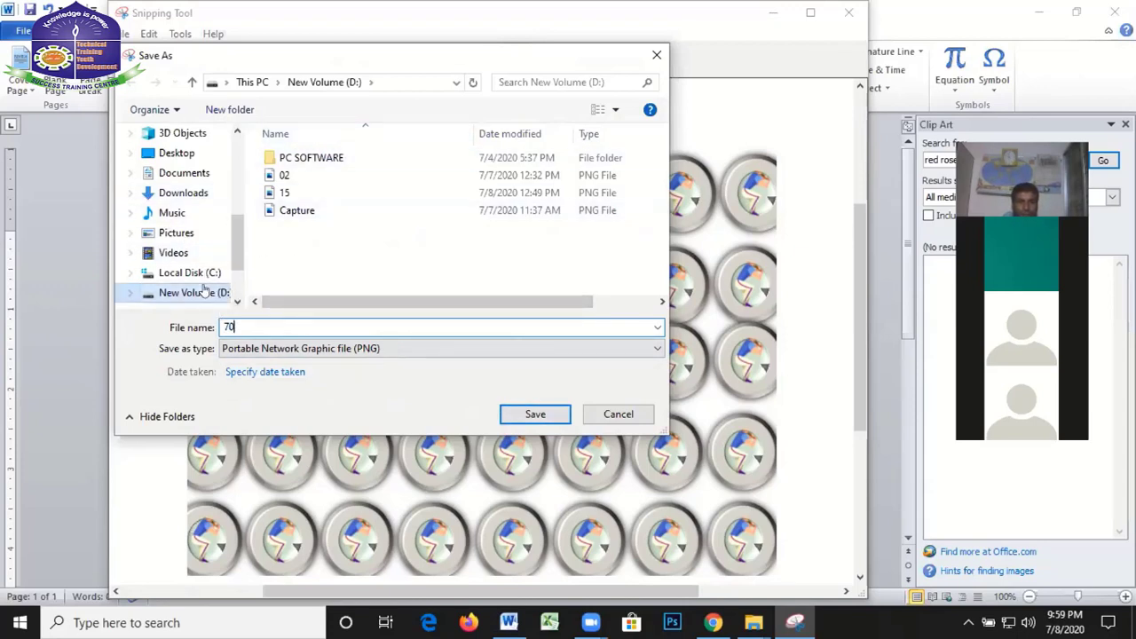
{"action": "left_click", "coordinate": [543, 415]}
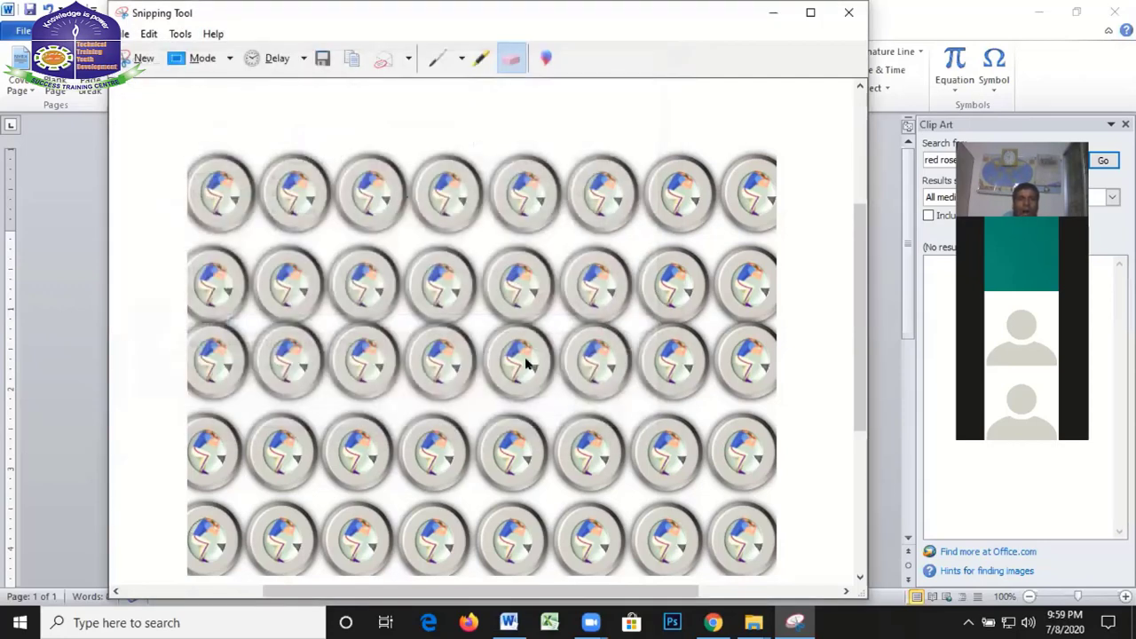
{"action": "left_click", "coordinate": [847, 12]}
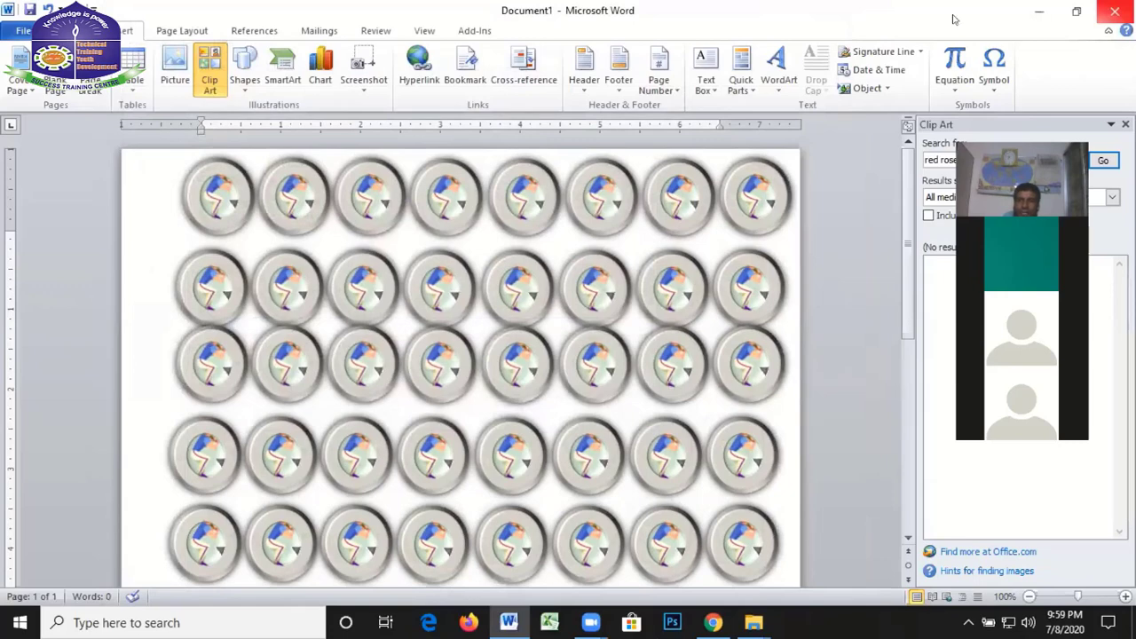
Minimize Word, refresh the desktop, and bring up This PC's context menu
{"action": "left_click", "coordinate": [1038, 10]}
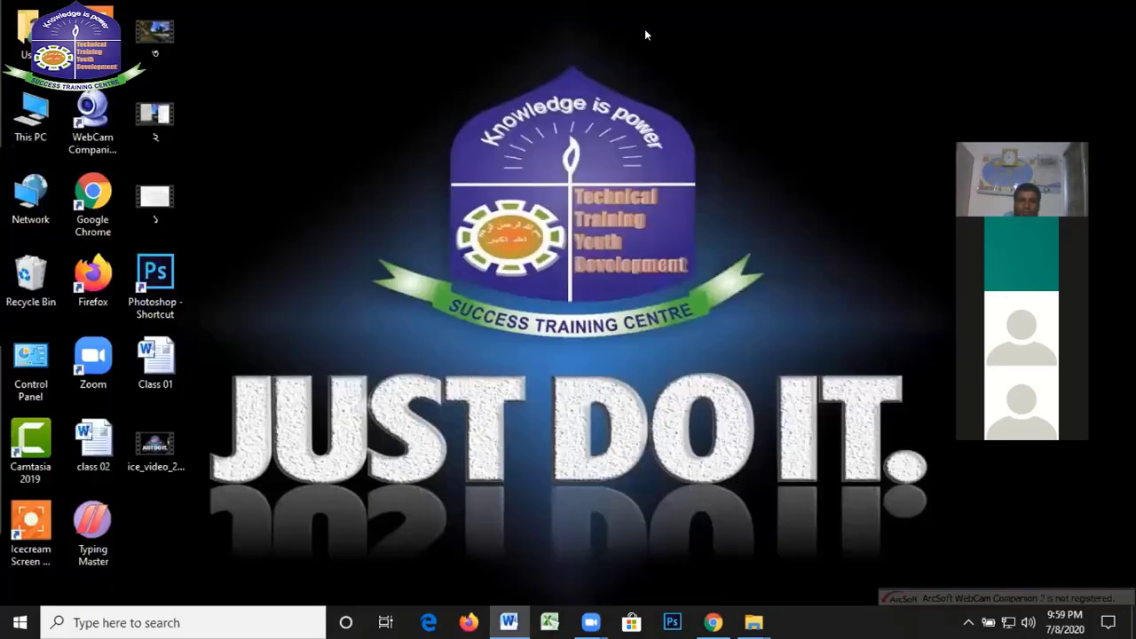
{"action": "right_click", "coordinate": [640, 31]}
{"action": "left_click", "coordinate": [684, 79]}
{"action": "right_click", "coordinate": [625, 37]}
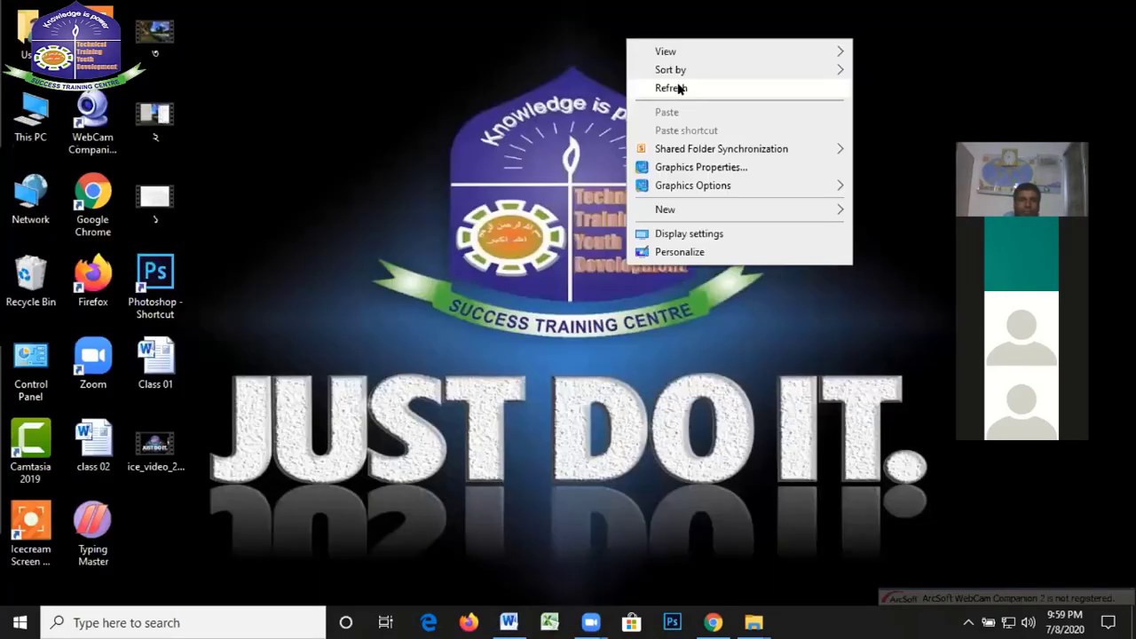
{"action": "left_click", "coordinate": [679, 88]}
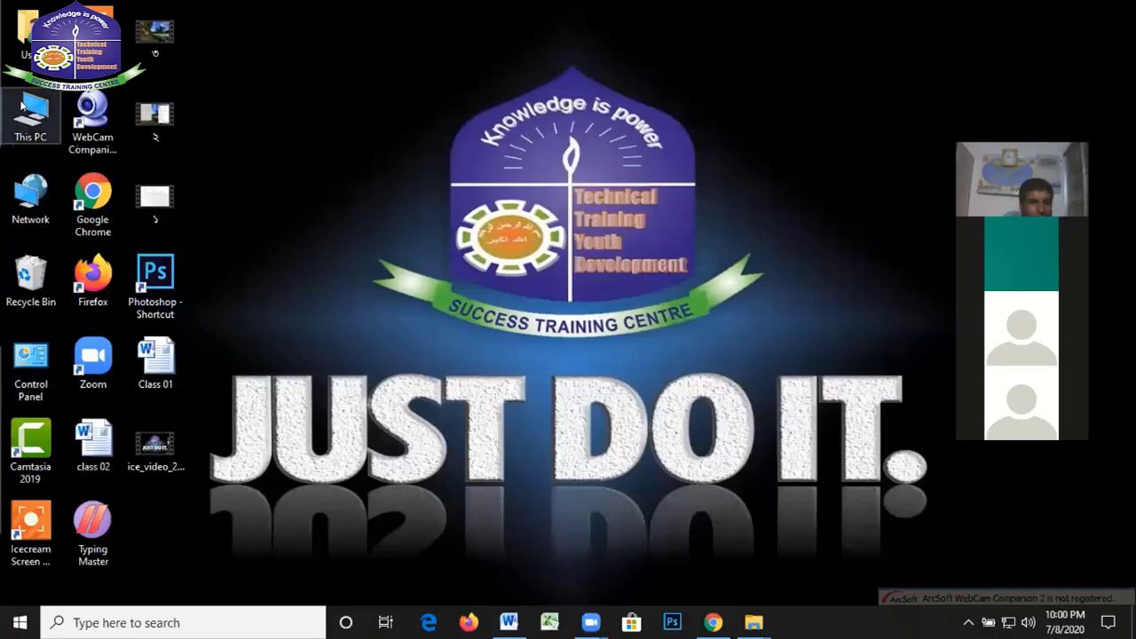
{"action": "right_click", "coordinate": [27, 108]}
Open This PC and then the New Volume (D:) drive
{"action": "left_click", "coordinate": [55, 117]}
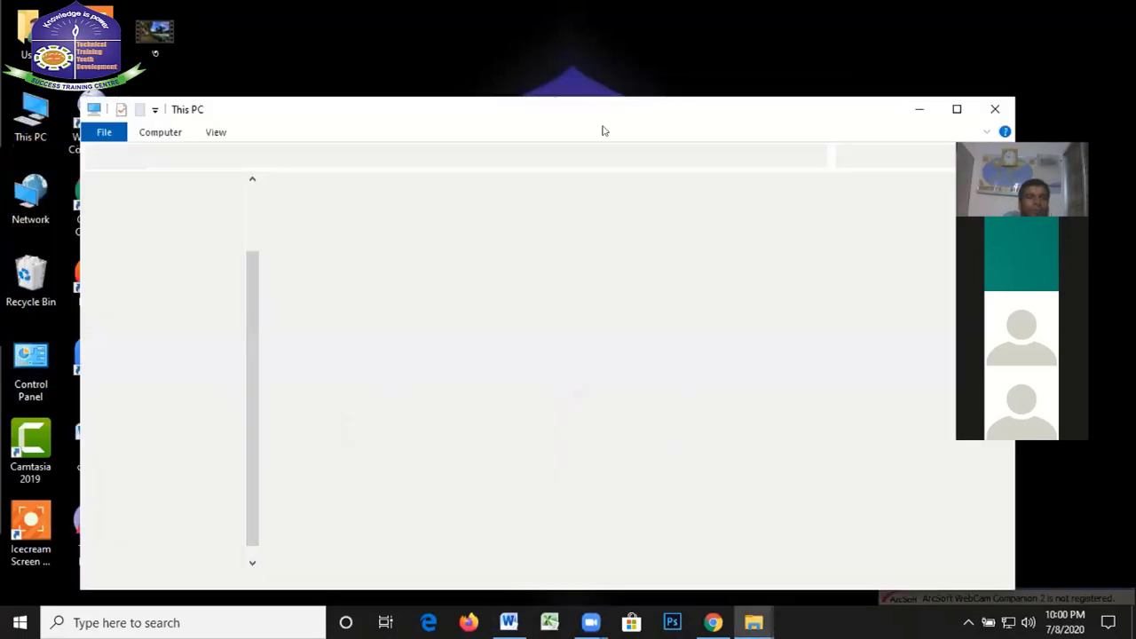
{"action": "left_click", "coordinate": [581, 380]}
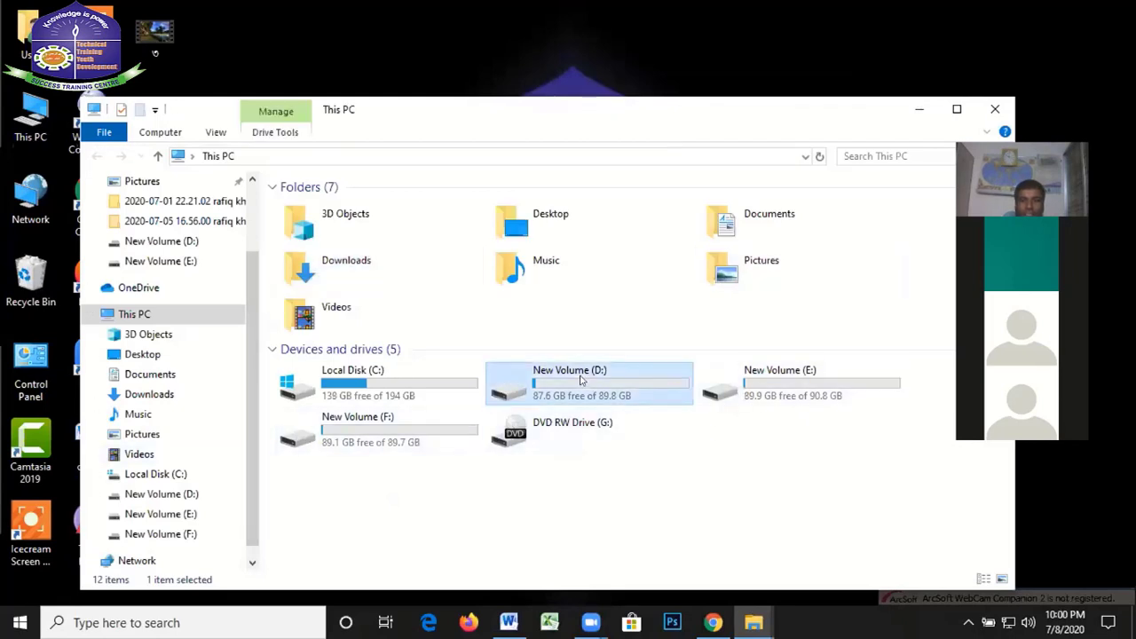
{"action": "right_click", "coordinate": [585, 220]}
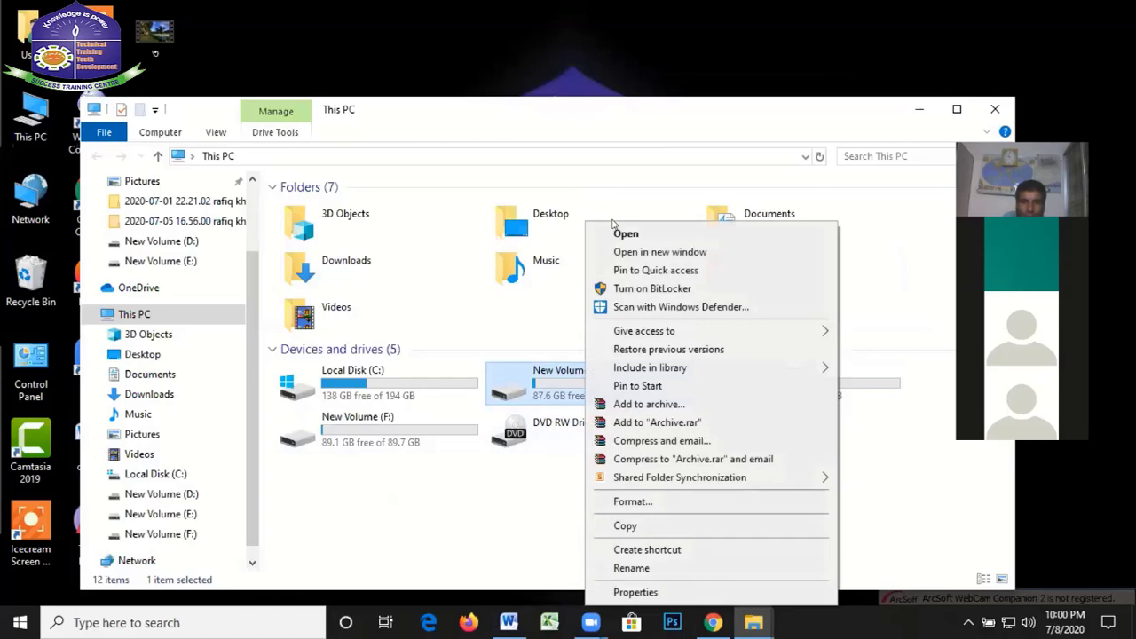
{"action": "left_click", "coordinate": [618, 228]}
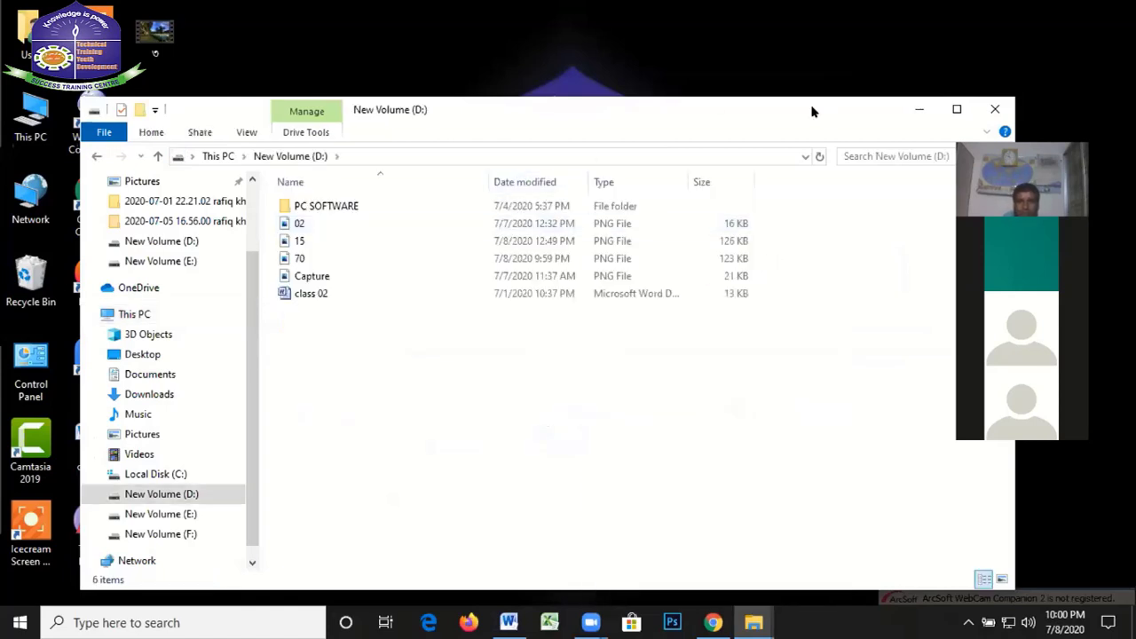
Open the saved '70' PNG image from New Volume (D:)
{"action": "left_click_drag", "start_coordinate": [811, 111], "coordinate": [714, 98]}
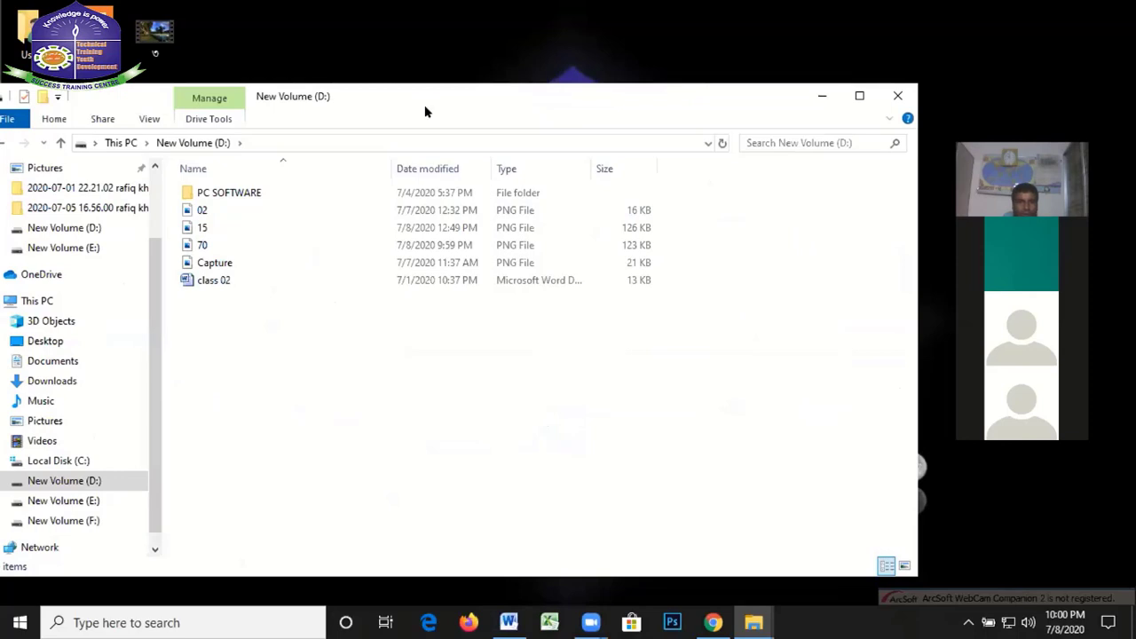
{"action": "left_click", "coordinate": [204, 248]}
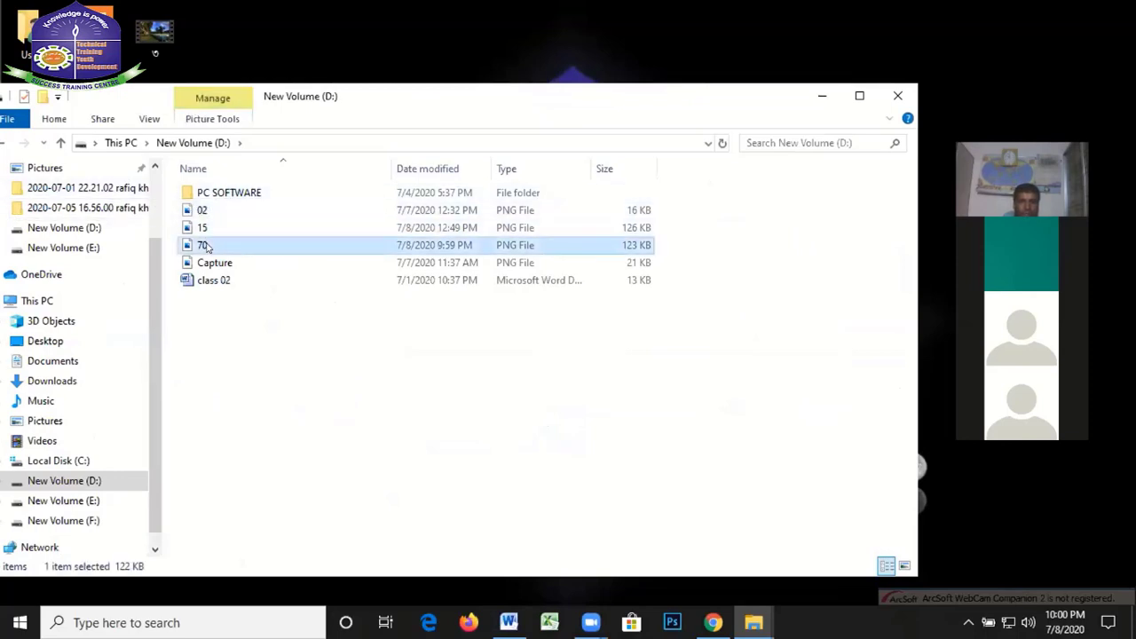
{"action": "right_click", "coordinate": [206, 247]}
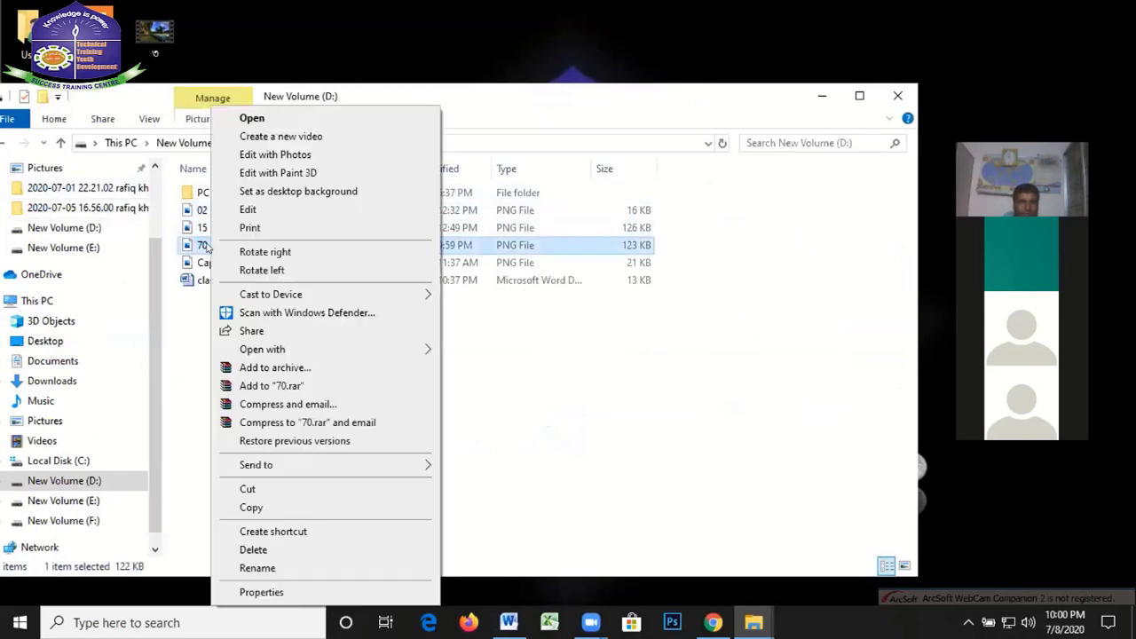
{"action": "left_click", "coordinate": [253, 118]}
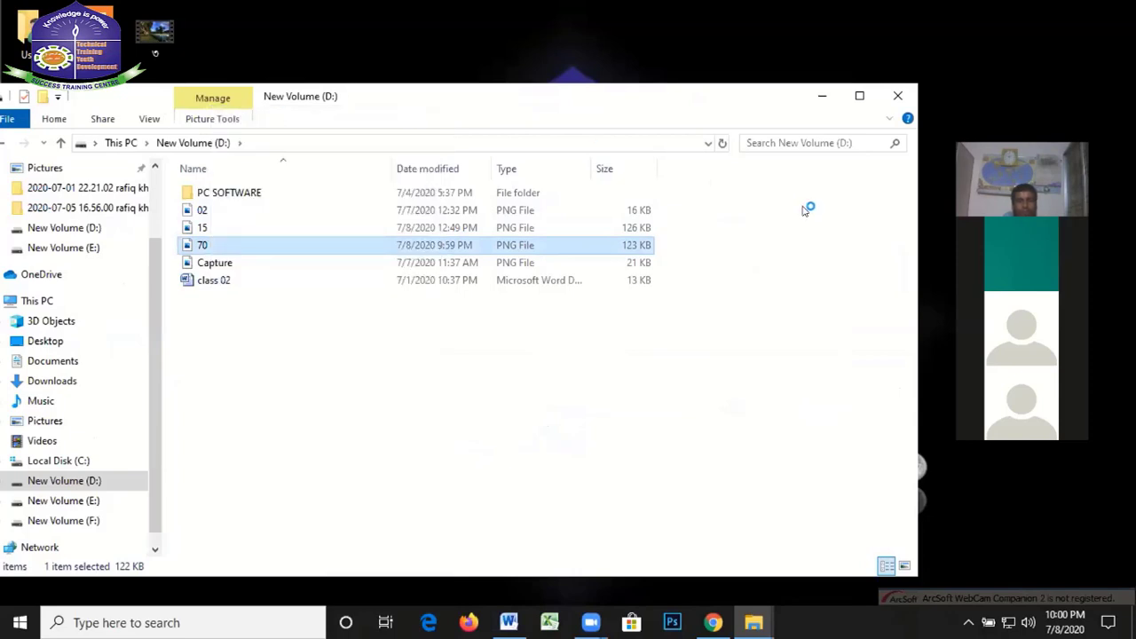
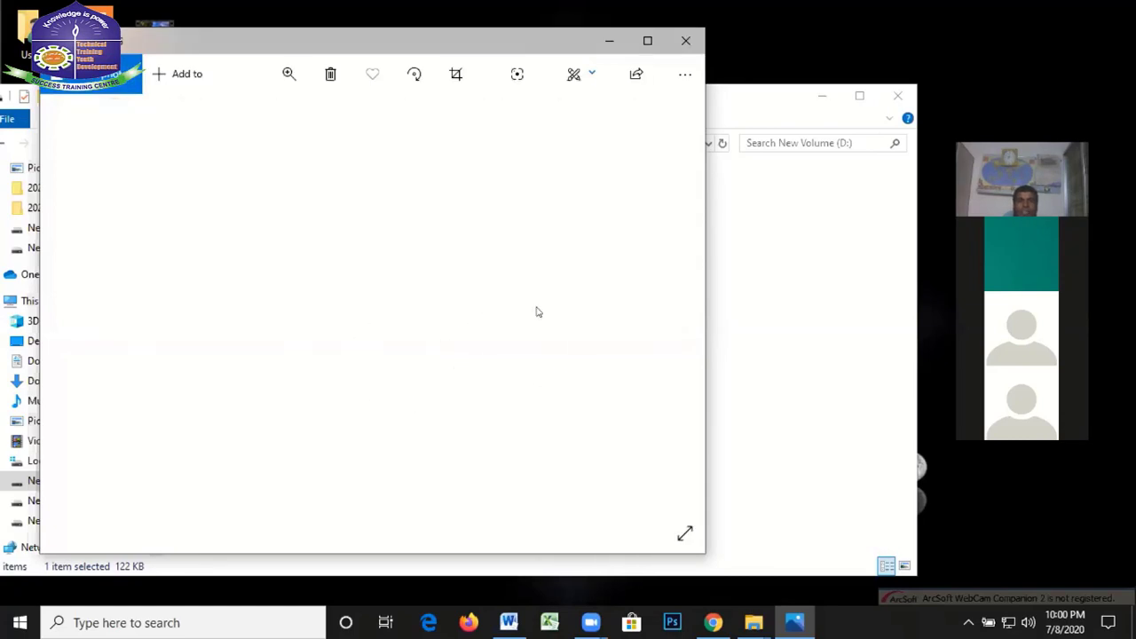
Scroll back and forth through the pictures in Photos, then close the viewer
{"action": "scroll", "coordinate": [561, 313], "scroll_direction": "down", "scroll_amount": 1}
{"action": "scroll", "coordinate": [511, 338], "scroll_direction": "up", "scroll_amount": 1}
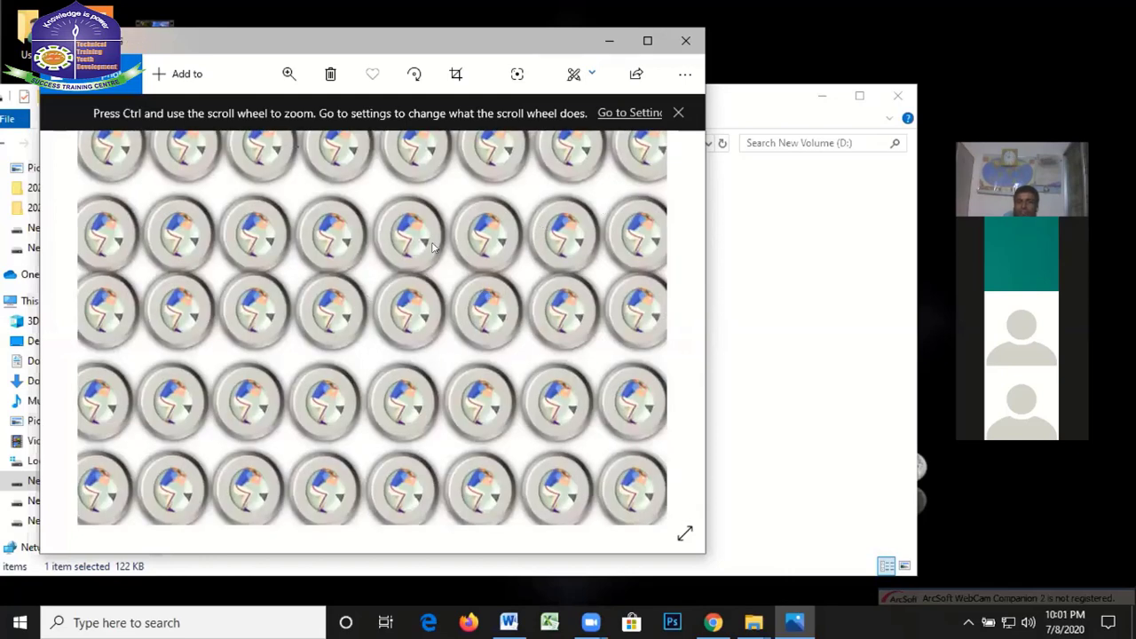
{"action": "scroll", "coordinate": [498, 263], "scroll_direction": "up", "scroll_amount": 1}
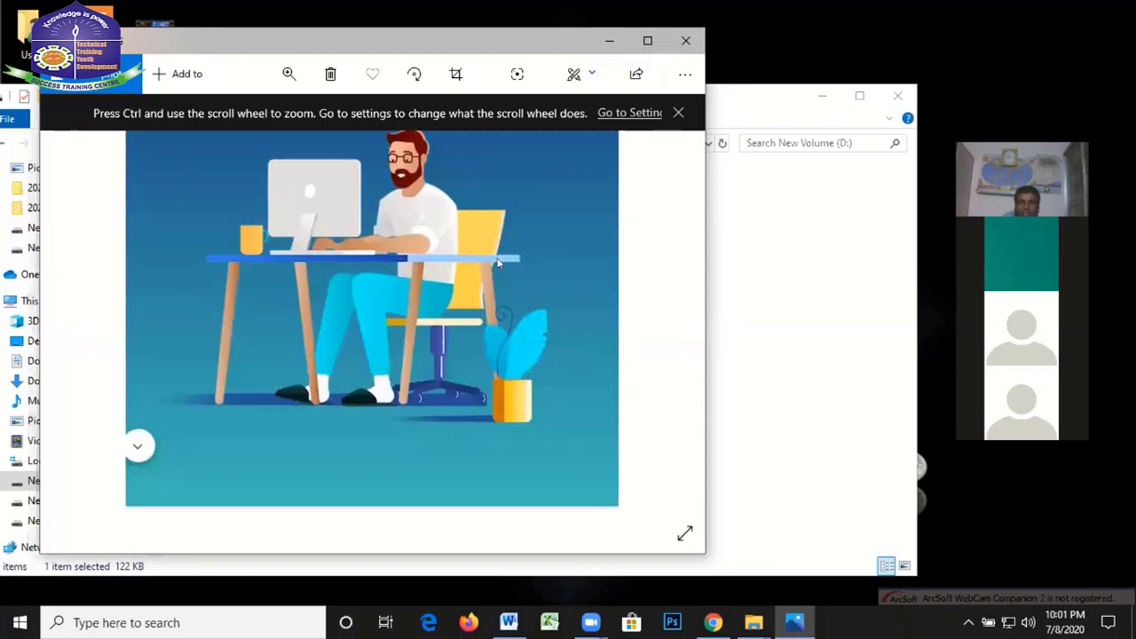
{"action": "scroll", "coordinate": [426, 355], "scroll_direction": "up", "scroll_amount": 1}
{"action": "scroll", "coordinate": [426, 355], "scroll_direction": "down", "scroll_amount": 1}
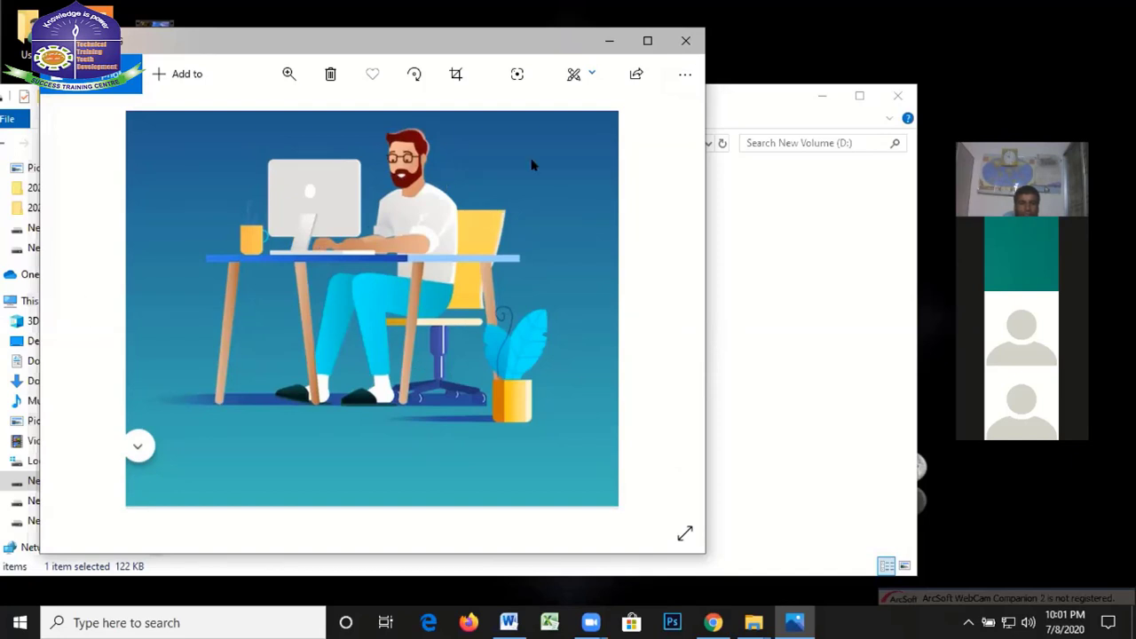
{"action": "left_click", "coordinate": [685, 41]}
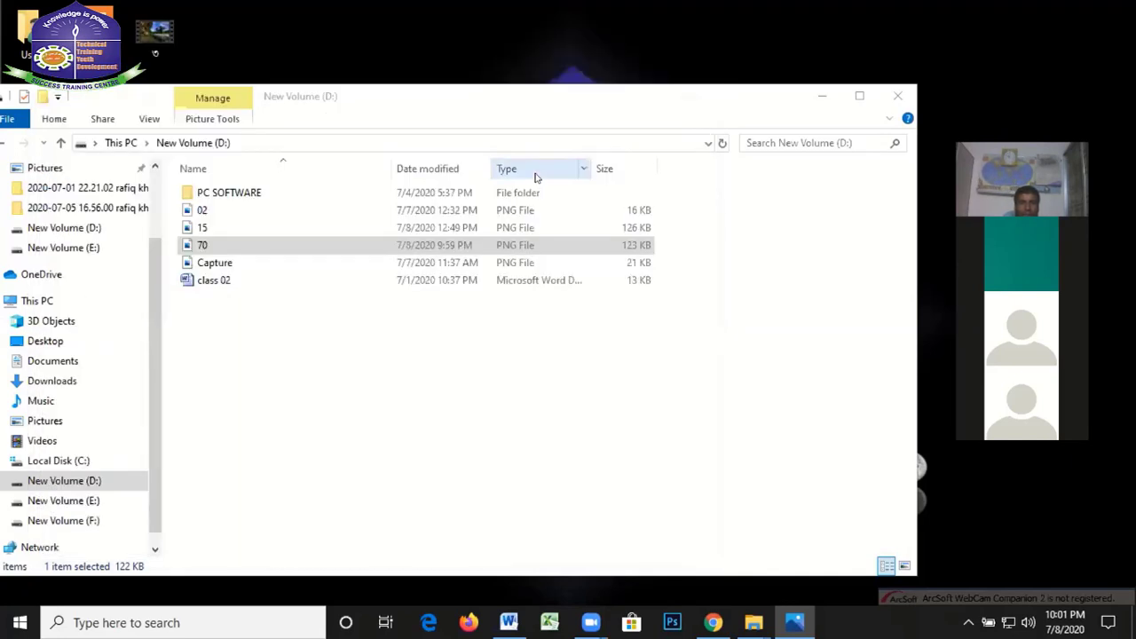
Close File Explorer and open, then dismiss, the desktop's right-click menu
{"action": "left_click", "coordinate": [897, 96]}
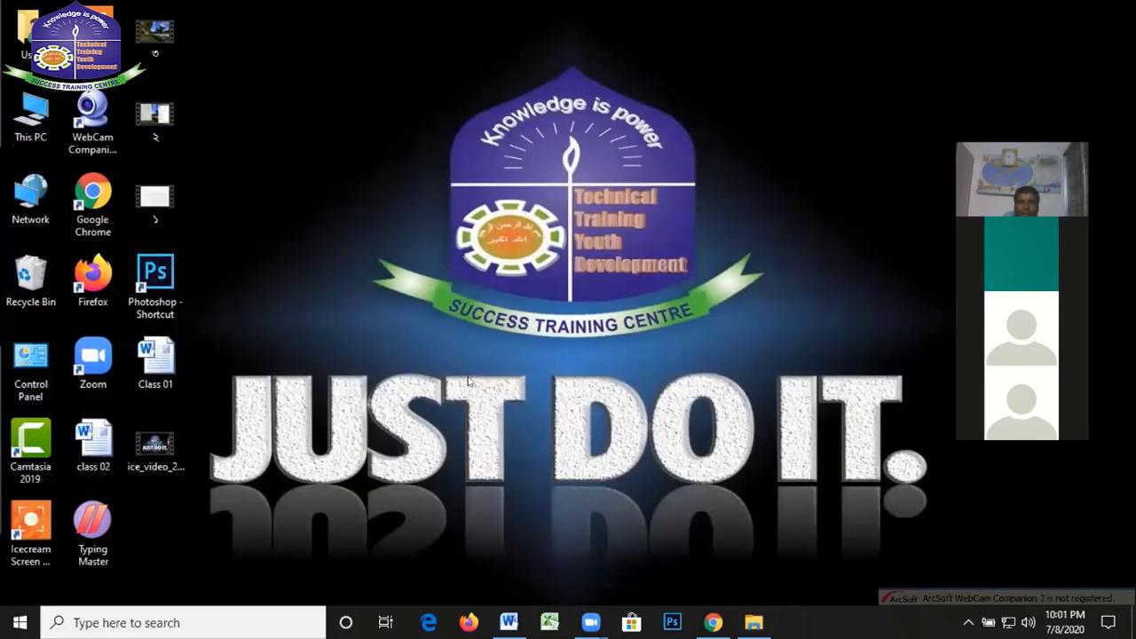
{"action": "right_click", "coordinate": [465, 120]}
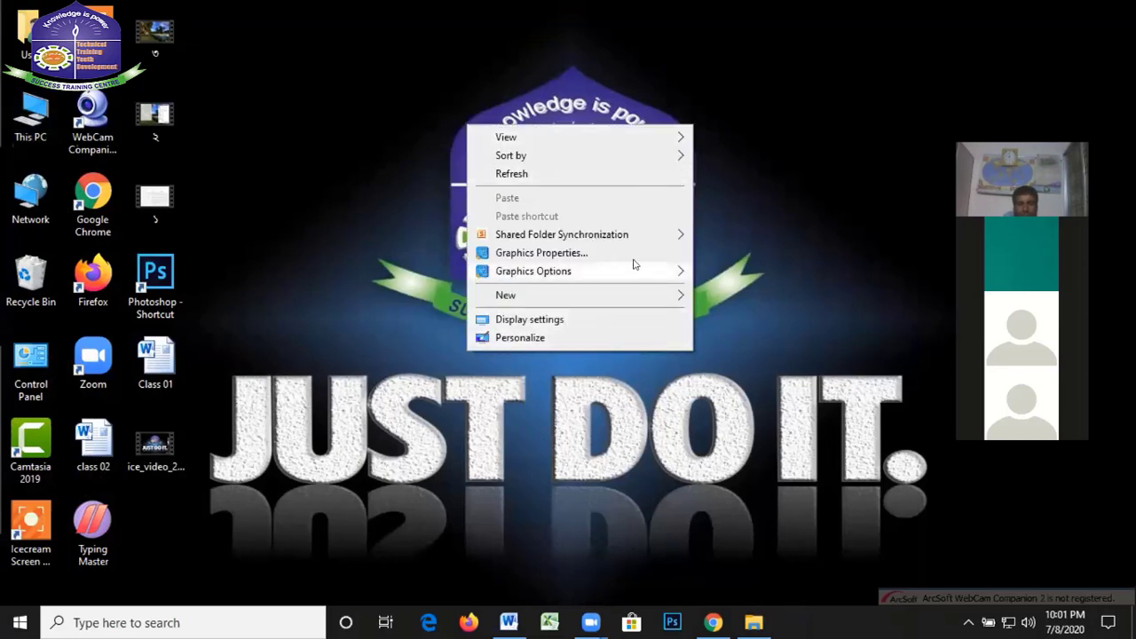
{"action": "left_click", "coordinate": [390, 170]}
{"action": "mouse_move", "coordinate": [753, 622]}
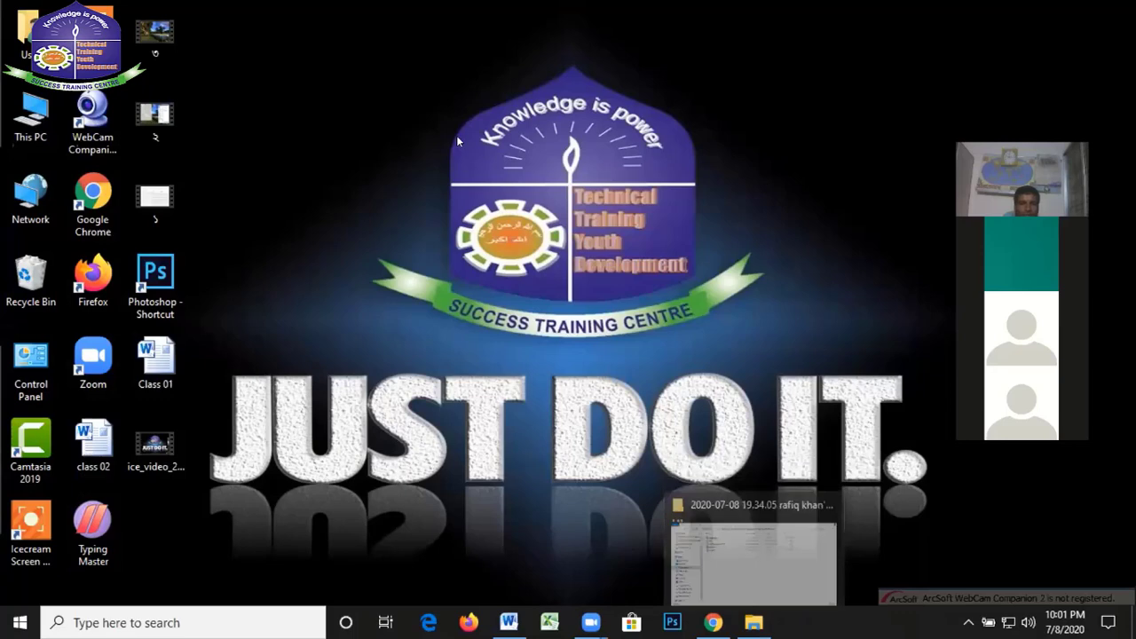
Restore File Explorer, go to New Volume (D:) and set picture 70 as desktop background
{"action": "left_click", "coordinate": [753, 622]}
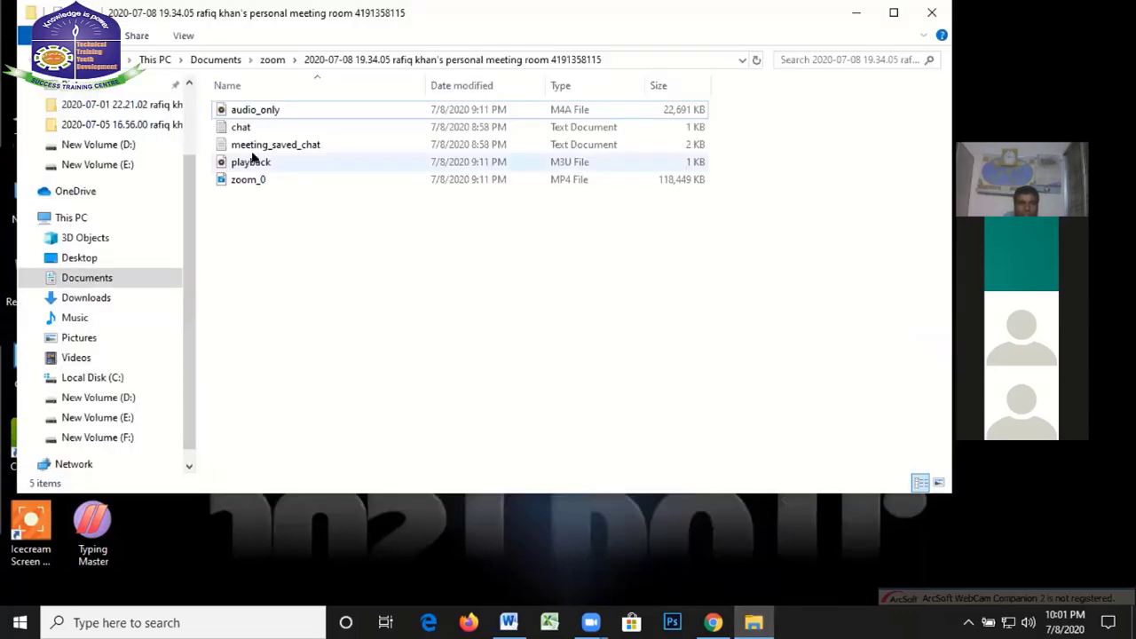
{"action": "left_click", "coordinate": [102, 397]}
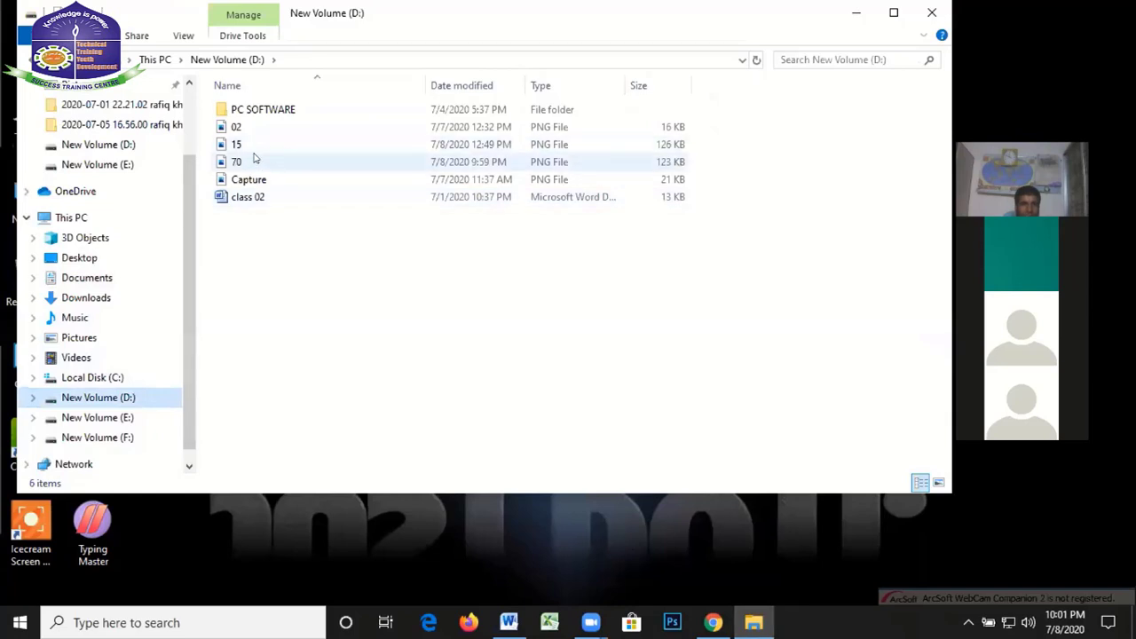
{"action": "left_click", "coordinate": [253, 158]}
{"action": "right_click", "coordinate": [256, 160]}
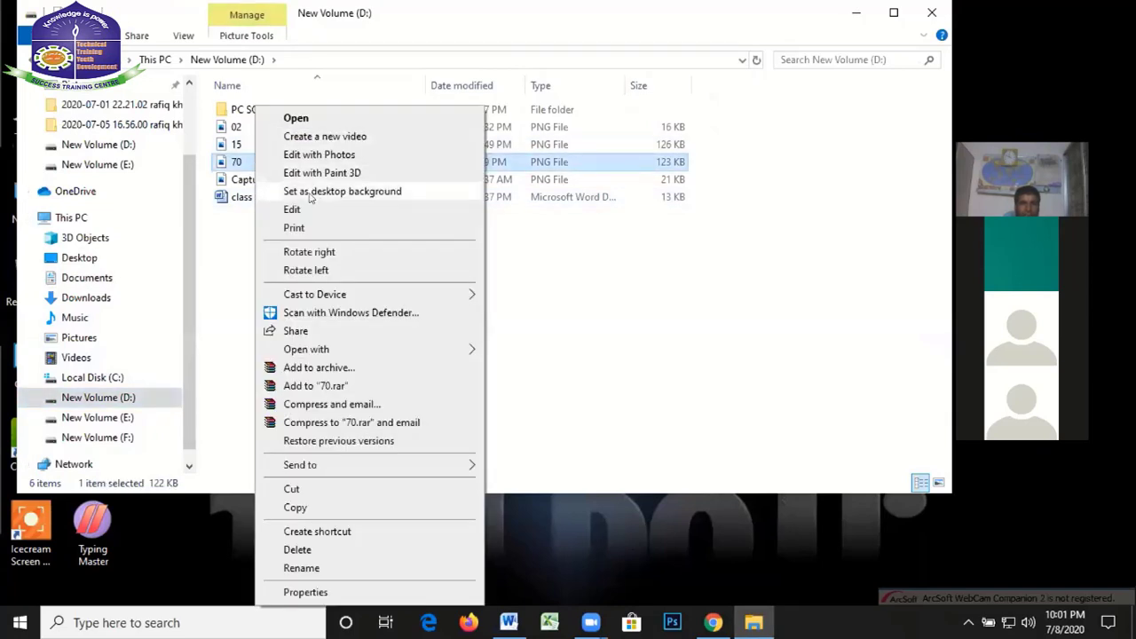
{"action": "left_click", "coordinate": [401, 195]}
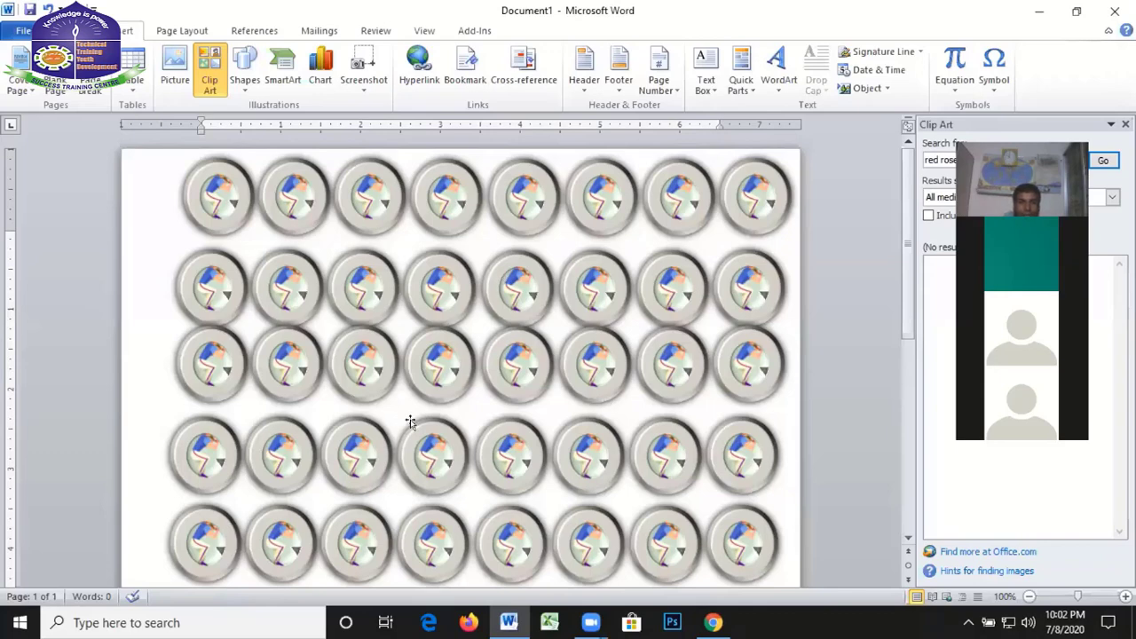
Select all the tiled disc images with Ctrl+A and delete them, leaving a blank page
{"action": "scroll", "coordinate": [566, 330], "scroll_direction": "down", "scroll_amount": 1}
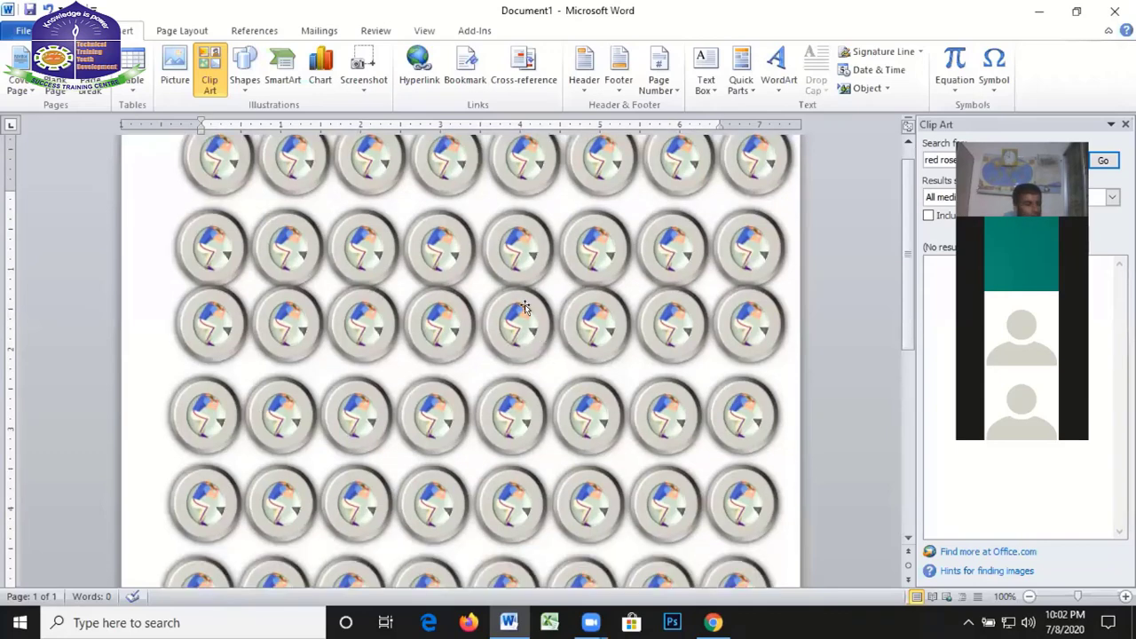
{"action": "key", "text": "ctrl+a"}
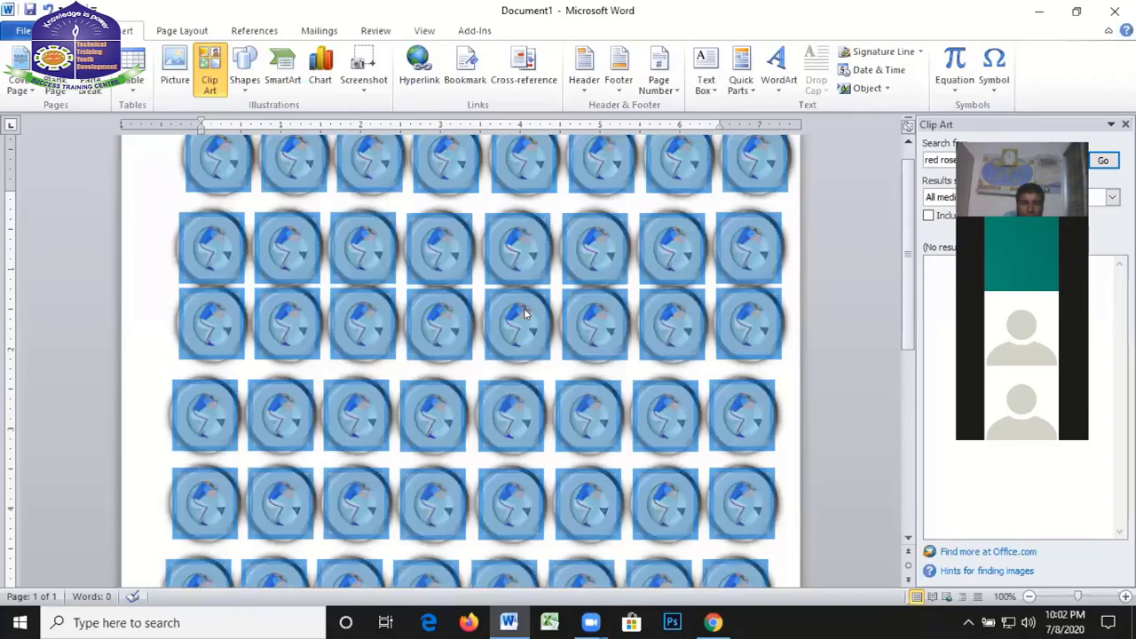
{"action": "key", "text": "Delete"}
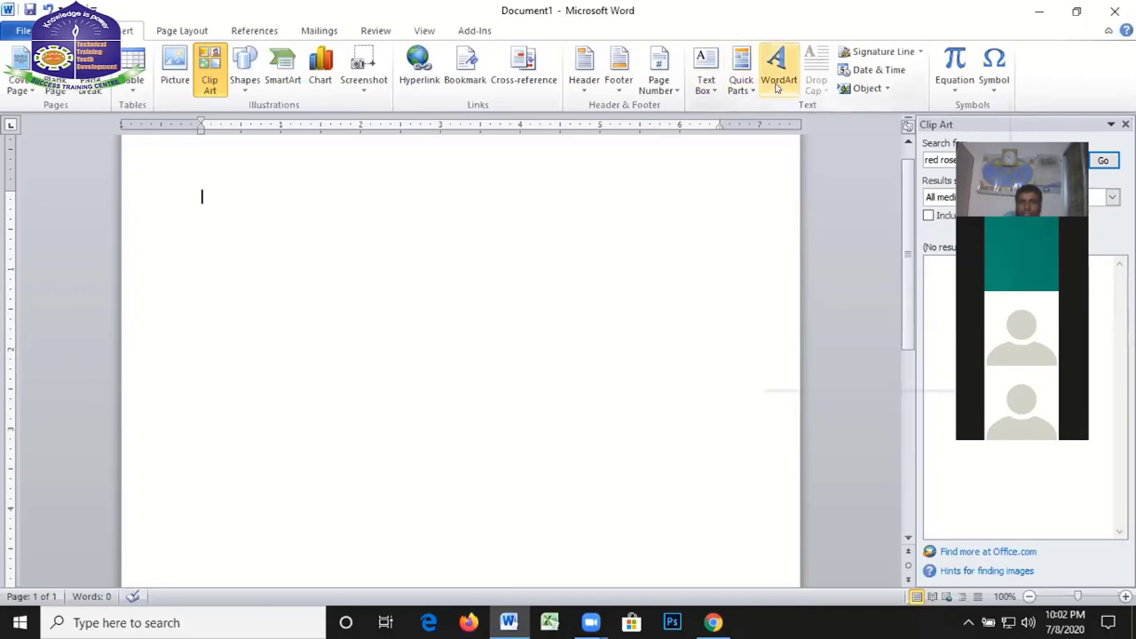
Type 'word' at the top of the page and capitalise it to 'Word'
{"action": "left_click", "coordinate": [767, 85]}
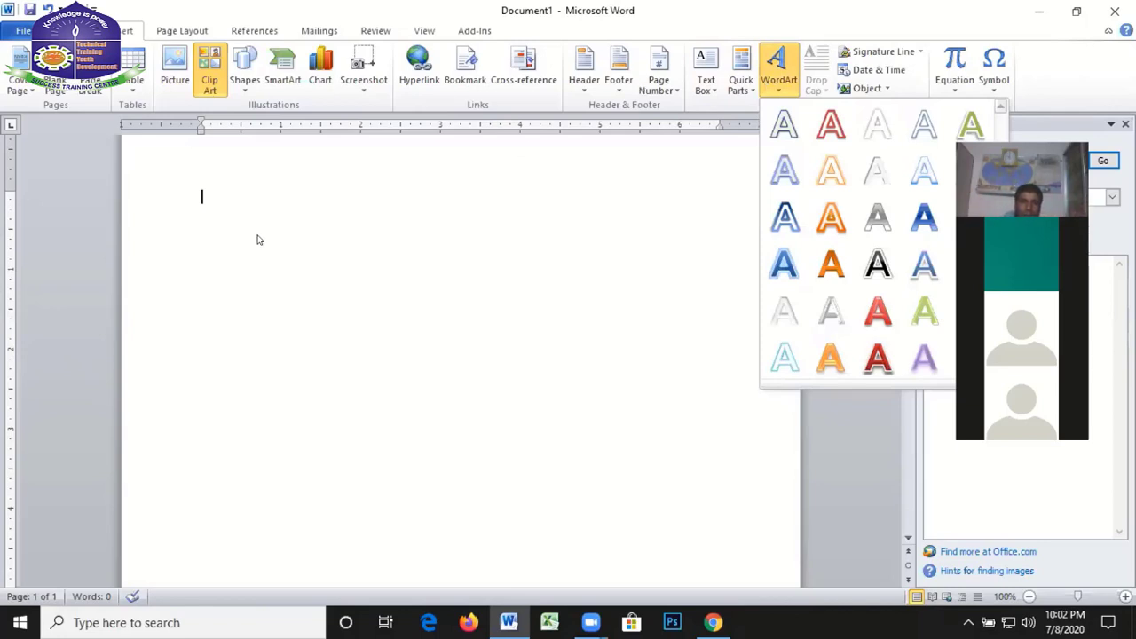
{"action": "left_click", "coordinate": [259, 192]}
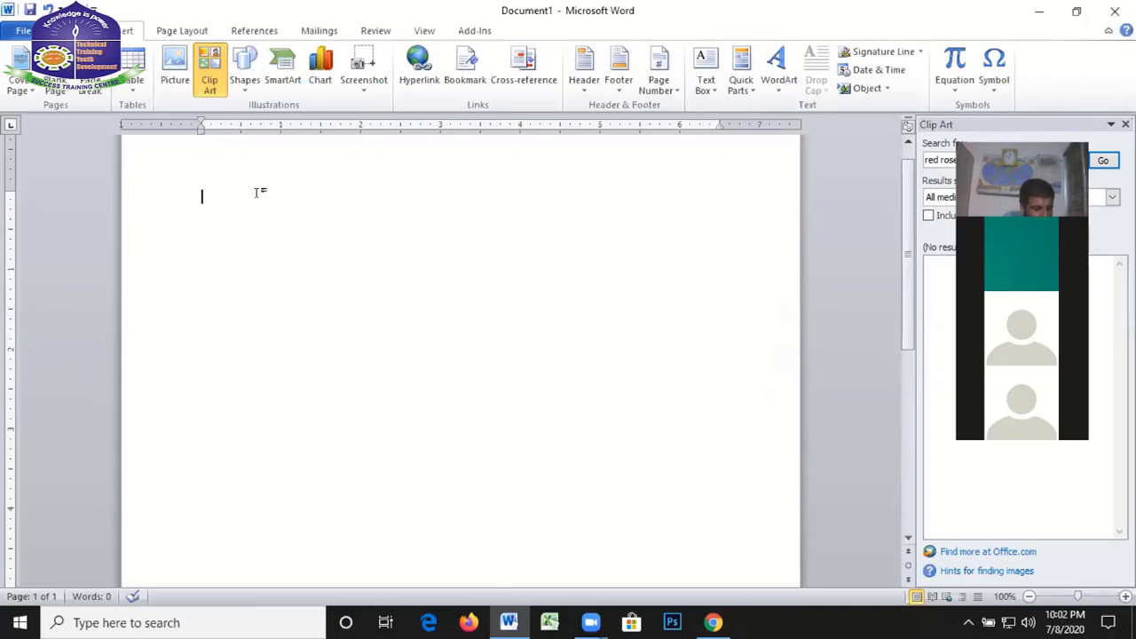
{"action": "type", "text": "wo"}
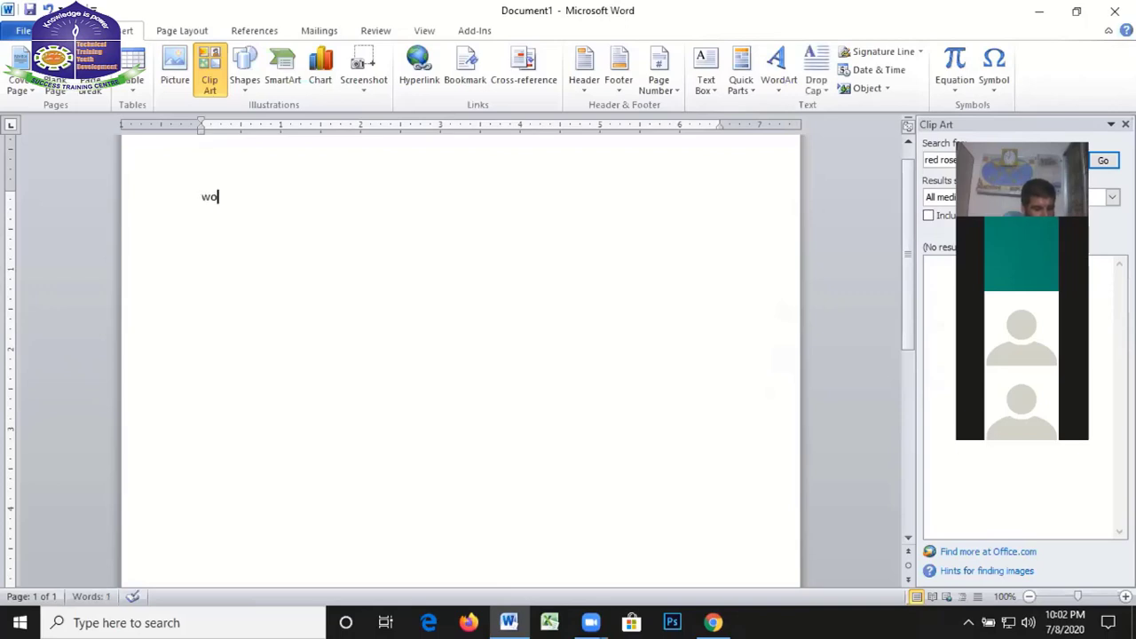
{"action": "type", "text": "rd"}
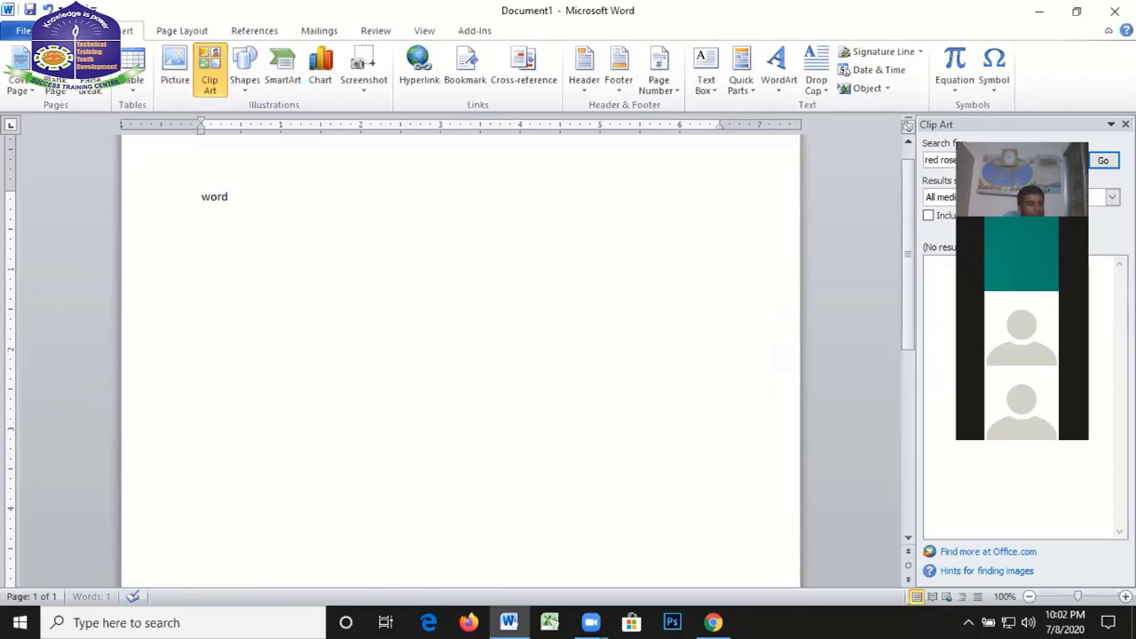
{"action": "triple_click", "coordinate": [253, 193]}
{"action": "key", "text": "shift+F3"}
Enlarge 'Word' three font sizes to heading size, then switch to Chrome
{"action": "key", "text": "ctrl+shift+period"}
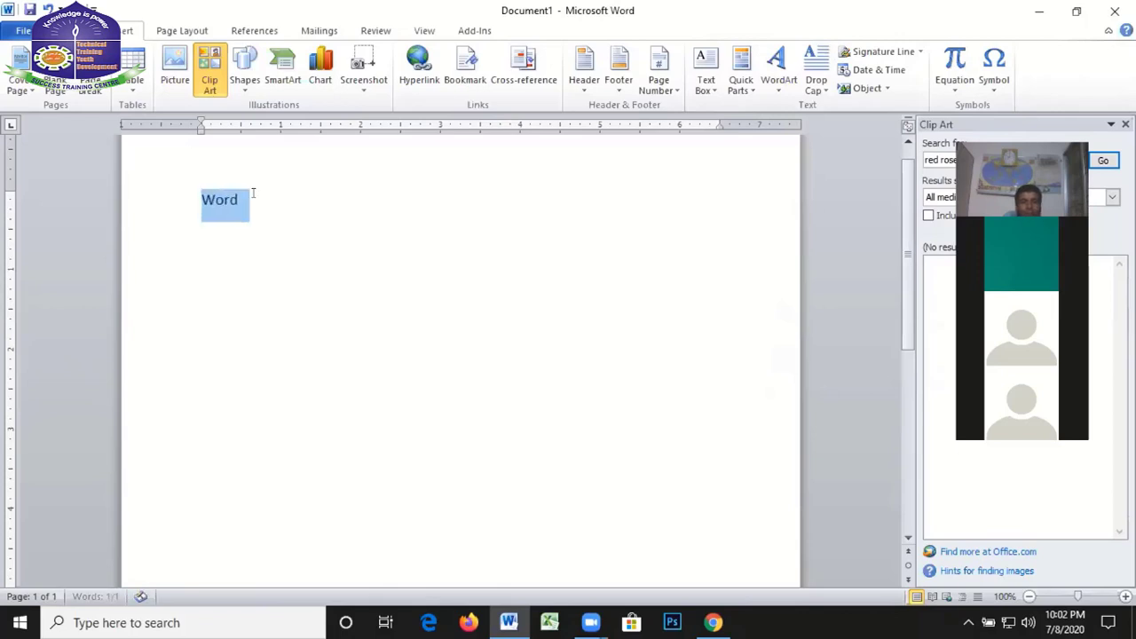
{"action": "key", "text": "ctrl+shift+period"}
{"action": "key", "text": "ctrl+shift+period"}
{"action": "key", "text": "ctrl+shift+period"}
{"action": "key", "text": "ctrl+shift+period"}
{"action": "key", "text": "ctrl+shift+period"}
{"action": "key", "text": "ctrl+shift+period"}
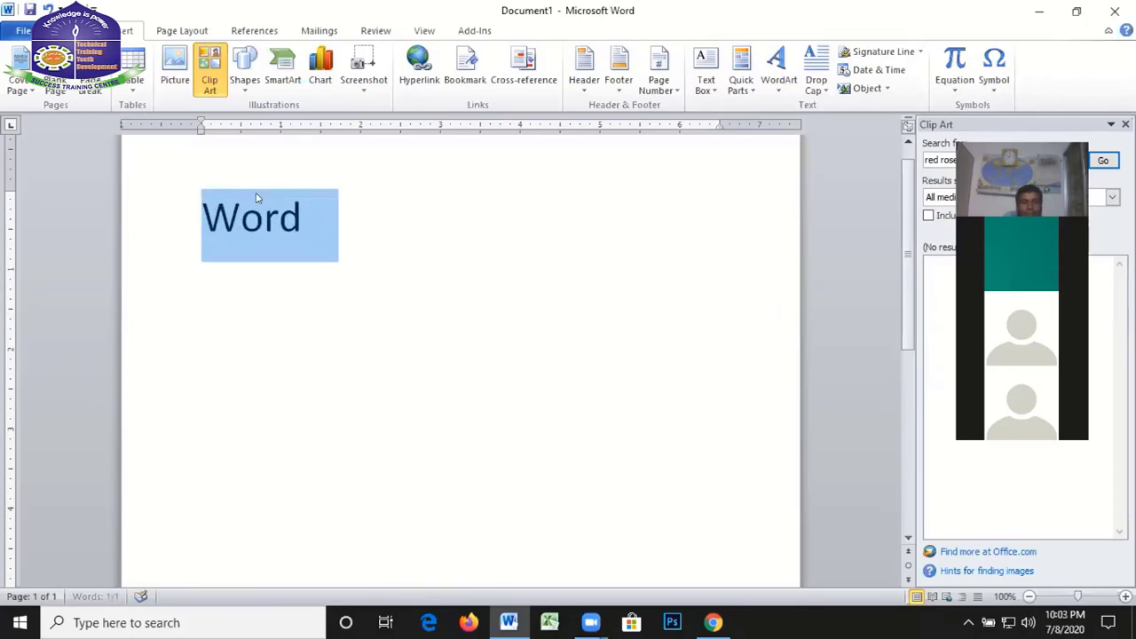
{"action": "key", "text": "ctrl+shift+period"}
{"action": "key", "text": "ctrl+shift+period"}
{"action": "key", "text": "ctrl+shift+period"}
{"action": "key", "text": "ctrl+shift+period"}
{"action": "key", "text": "ctrl+shift+period"}
{"action": "key", "text": "ctrl+shift+period"}
{"action": "key", "text": "ctrl+shift+period"}
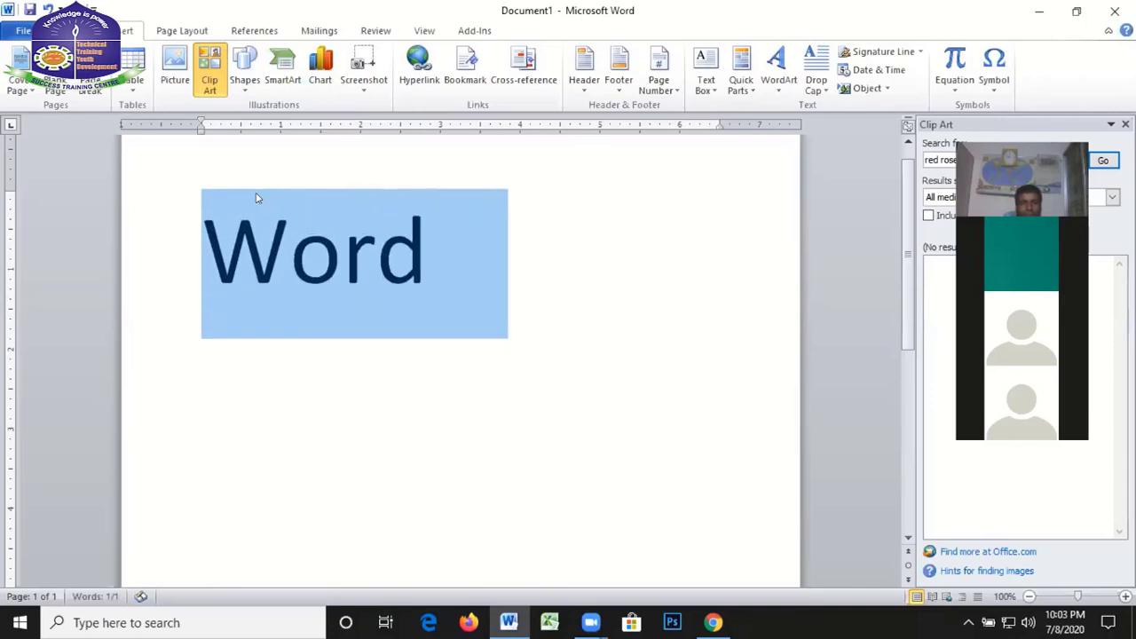
{"action": "left_click", "coordinate": [712, 622]}
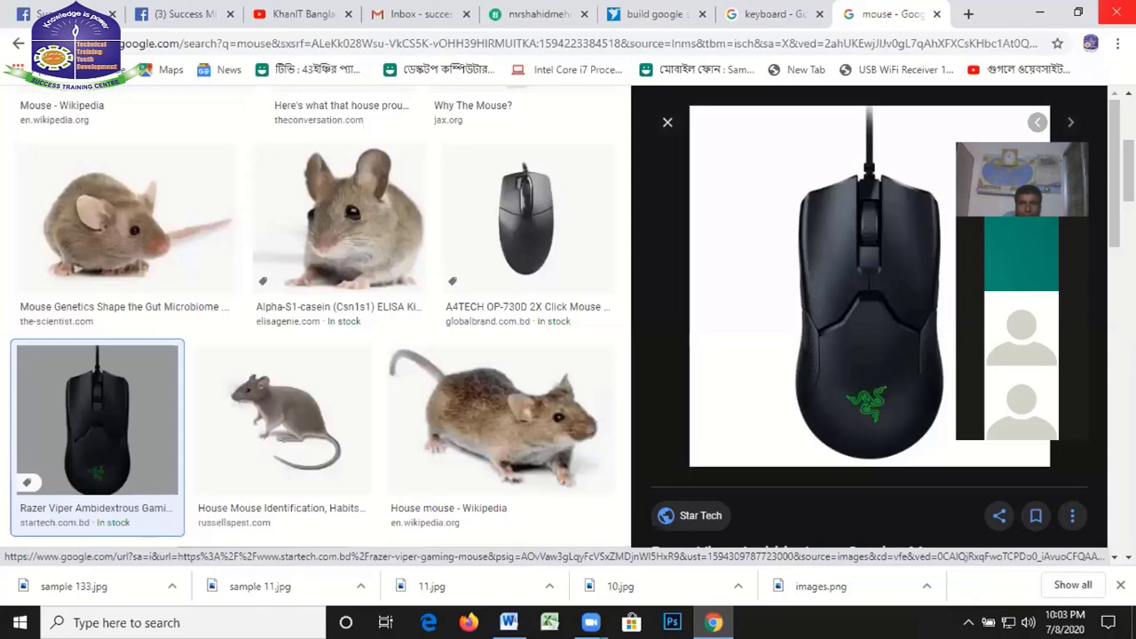
Switch to the keyboard image results tab, then minimise Chrome back to Word
{"action": "key", "text": "ctrl+shift+Tab"}
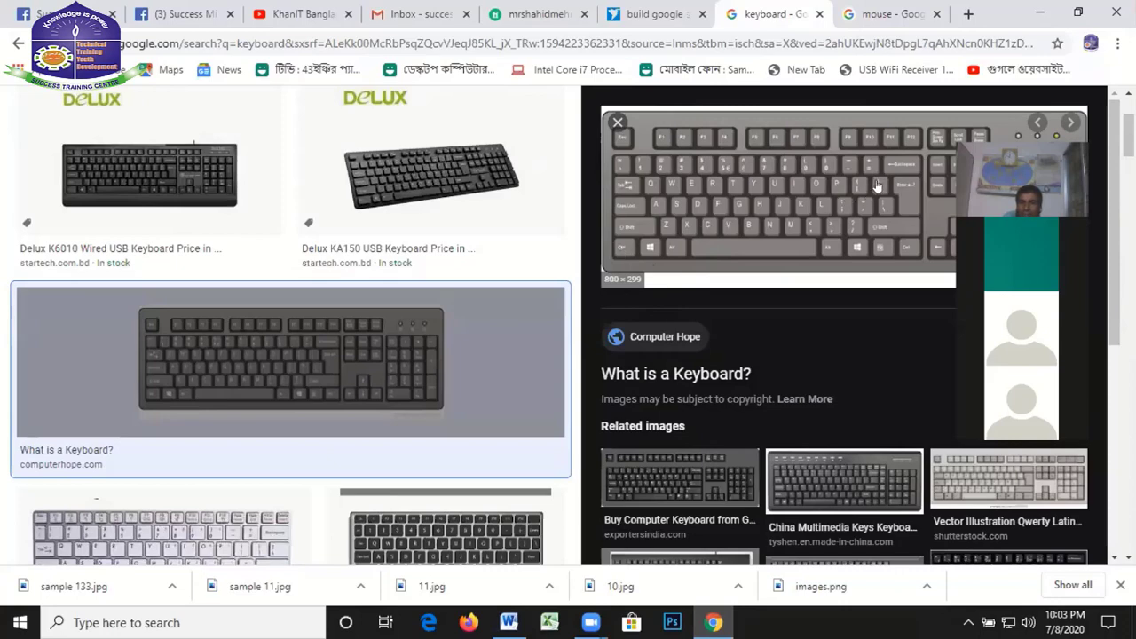
{"action": "left_click", "coordinate": [1036, 11]}
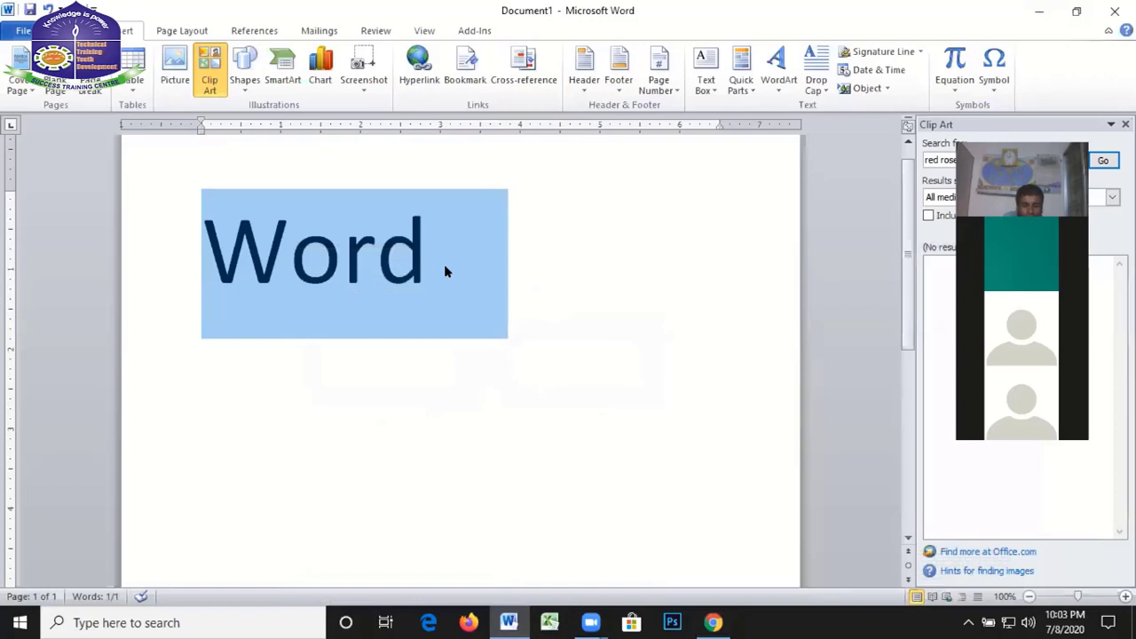
Adjust the size of 'Word', one step larger then two steps smaller
{"action": "key", "text": "ctrl+bracketright"}
{"action": "key", "text": "ctrl+bracketright"}
{"action": "key", "text": "ctrl+bracketright"}
{"action": "key", "text": "ctrl+bracketright"}
{"action": "key", "text": "ctrl+bracketright"}
{"action": "key", "text": "ctrl+bracketleft"}
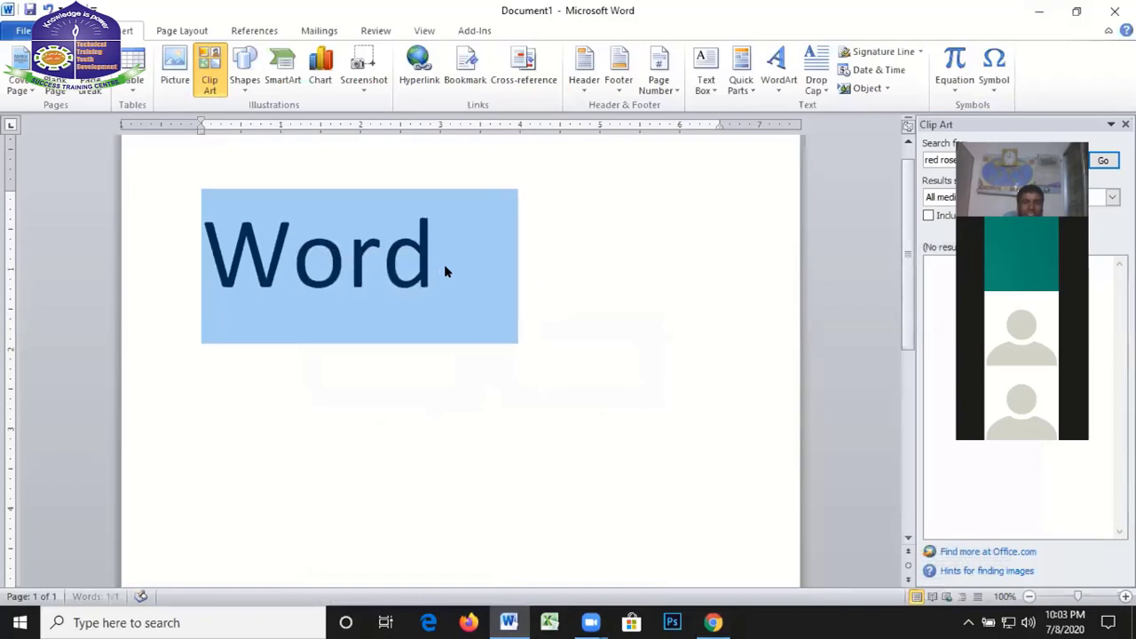
{"action": "key", "text": "ctrl+bracketleft"}
{"action": "key", "text": "ctrl+bracketleft"}
{"action": "key", "text": "ctrl+bracketleft"}
{"action": "key", "text": "ctrl+bracketleft"}
{"action": "key", "text": "ctrl+bracketleft"}
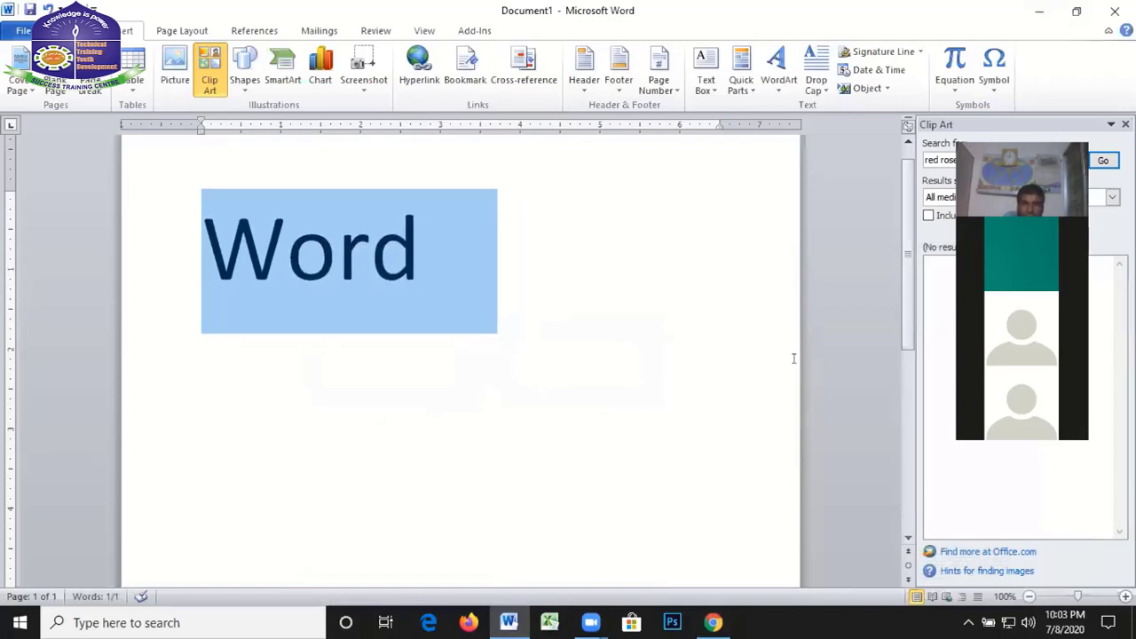
Delete 'Word' from the page and bring up the WordArt style gallery
{"action": "left_click", "coordinate": [778, 84]}
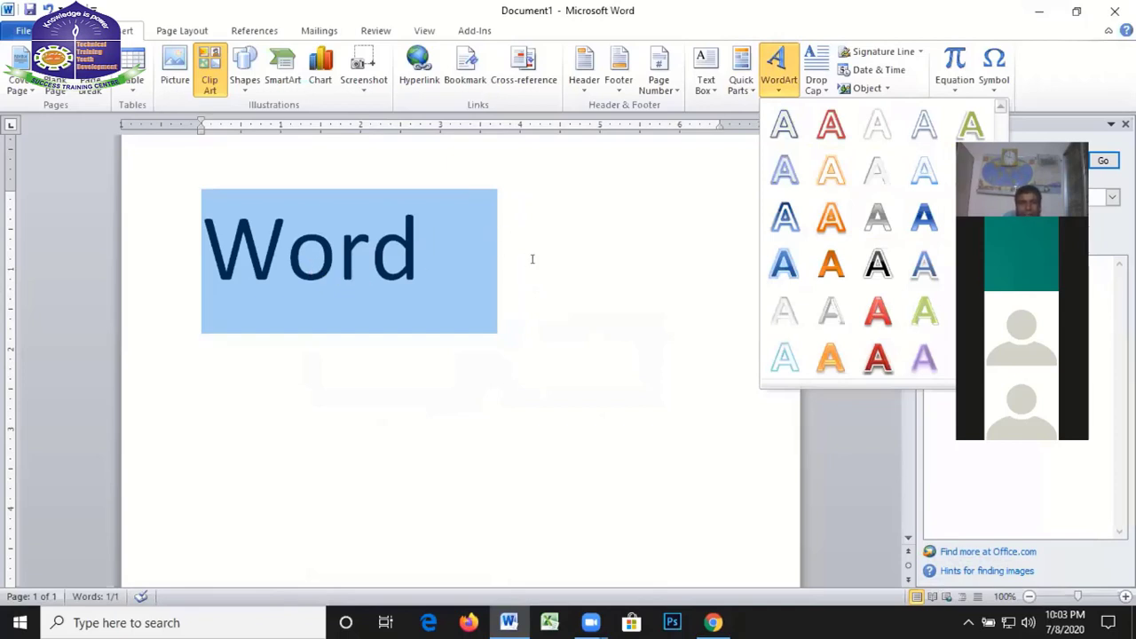
{"action": "key", "text": "Escape"}
{"action": "key", "text": "Delete"}
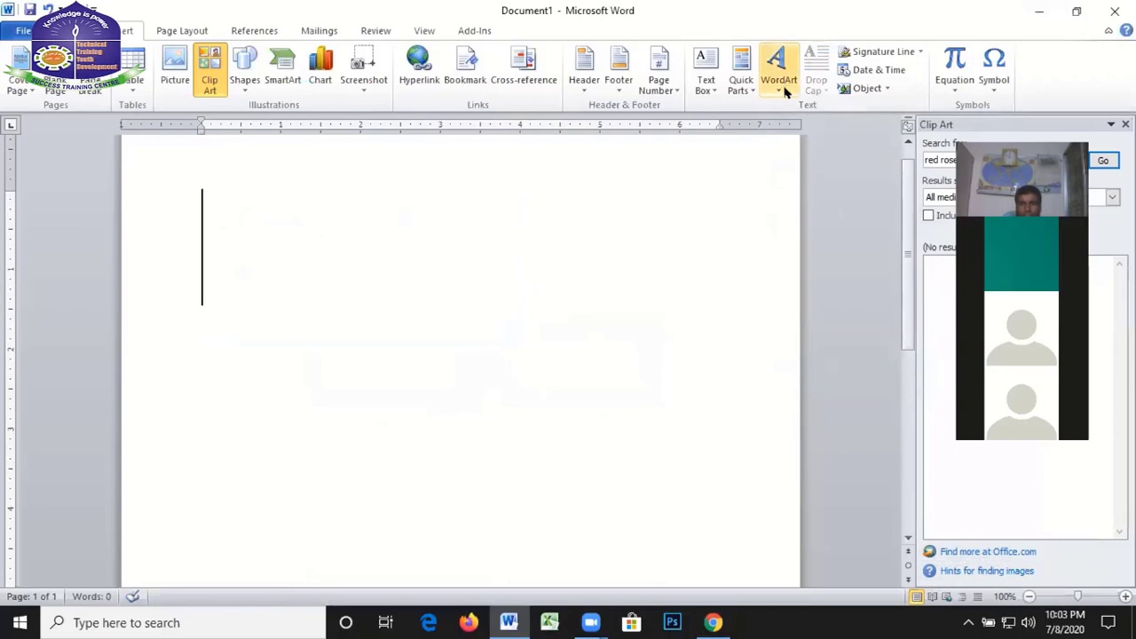
{"action": "left_click", "coordinate": [779, 67]}
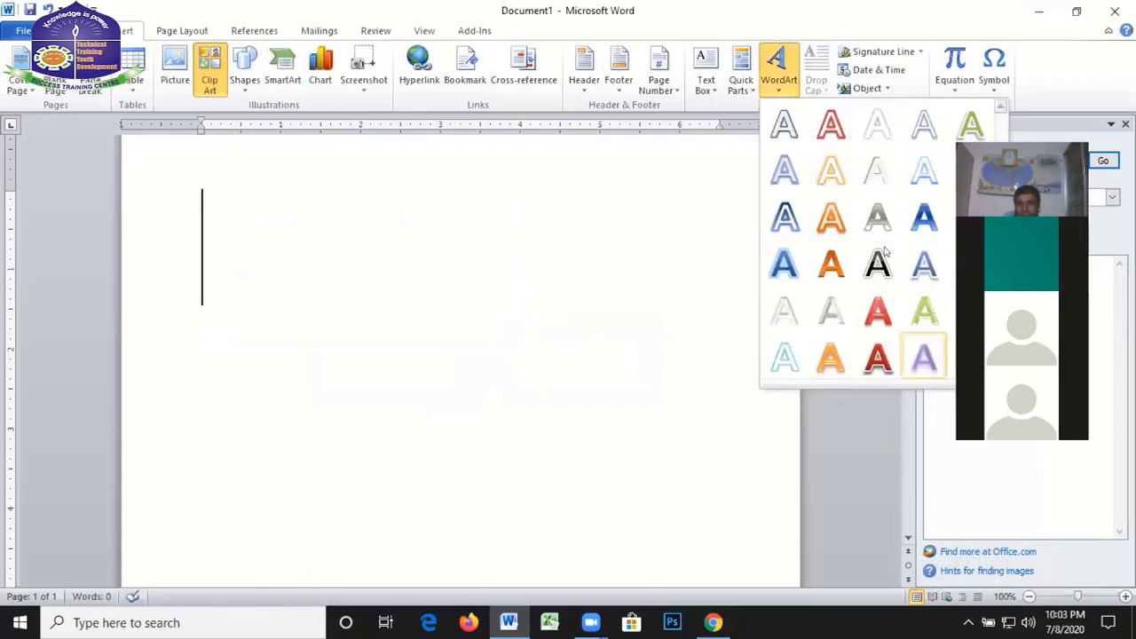
Insert green-style WordArt and replace its placeholder with the text 'Word ART'
{"action": "left_click", "coordinate": [924, 310]}
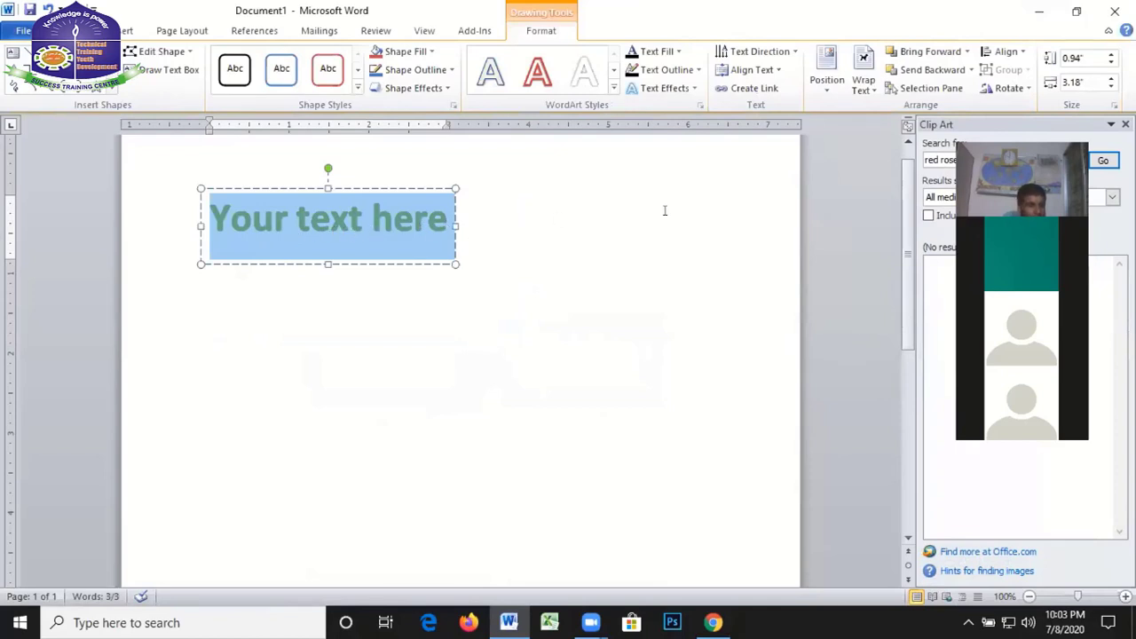
{"action": "type", "text": "wo"}
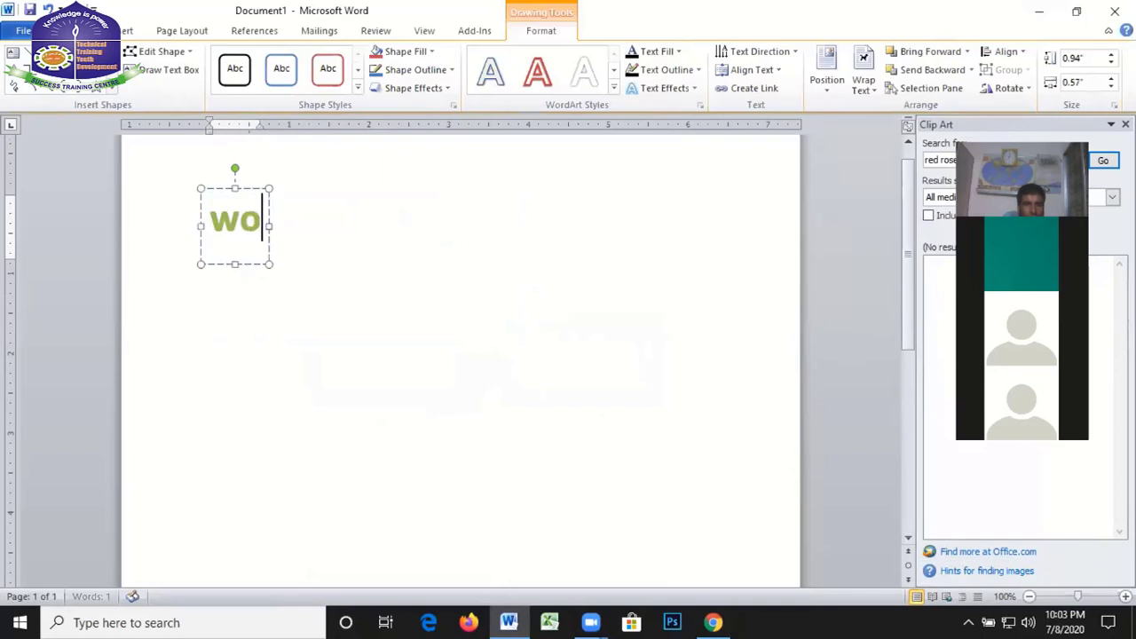
{"action": "type", "text": "rd "}
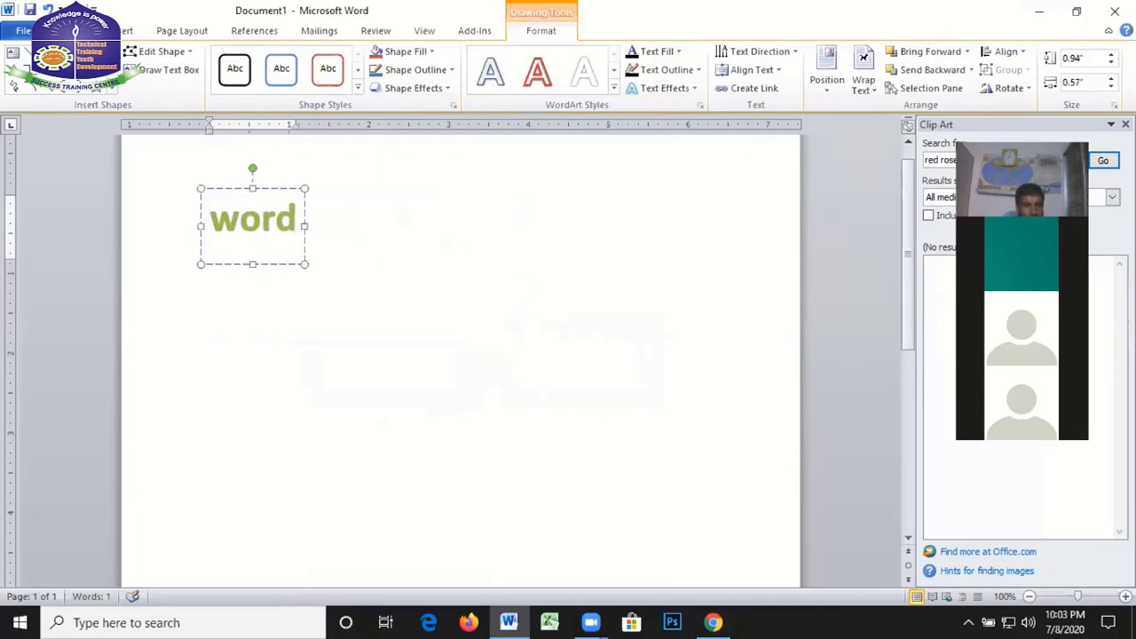
{"action": "type", "text": "a"}
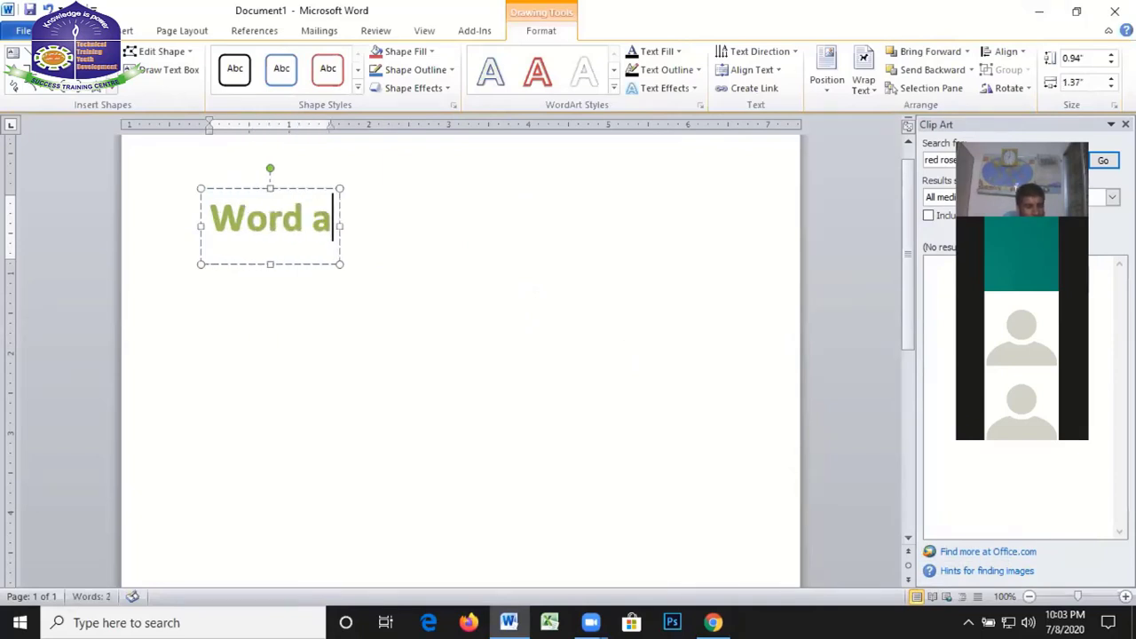
{"action": "type", "text": "rt"}
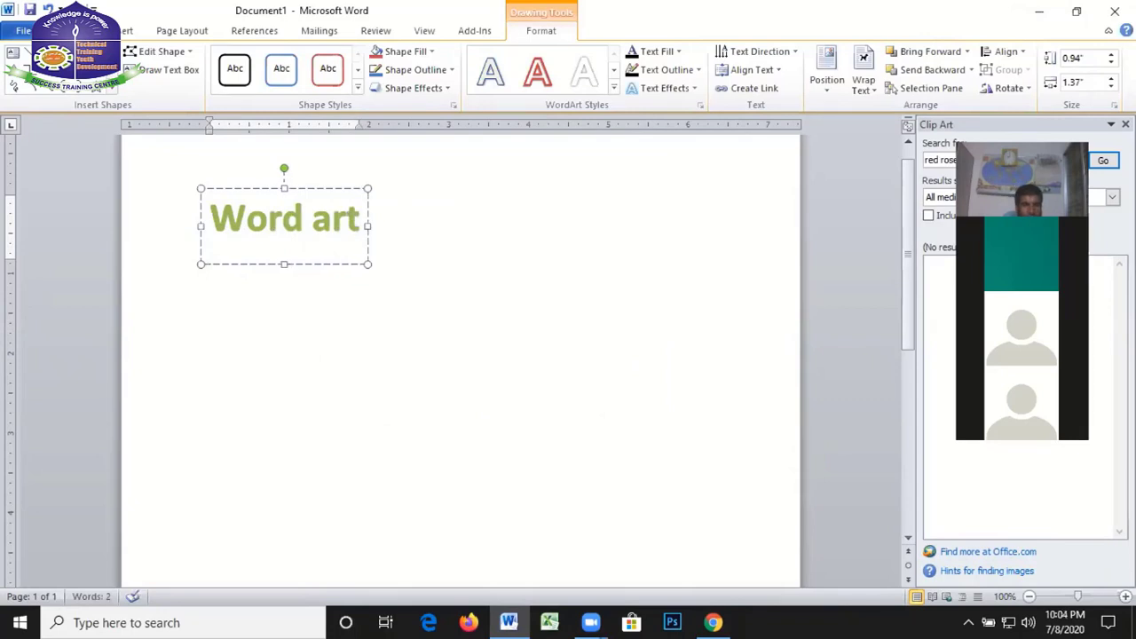
{"action": "key", "text": "BackSpace"}
{"action": "key", "text": "BackSpace"}
{"action": "key", "text": "BackSpace"}
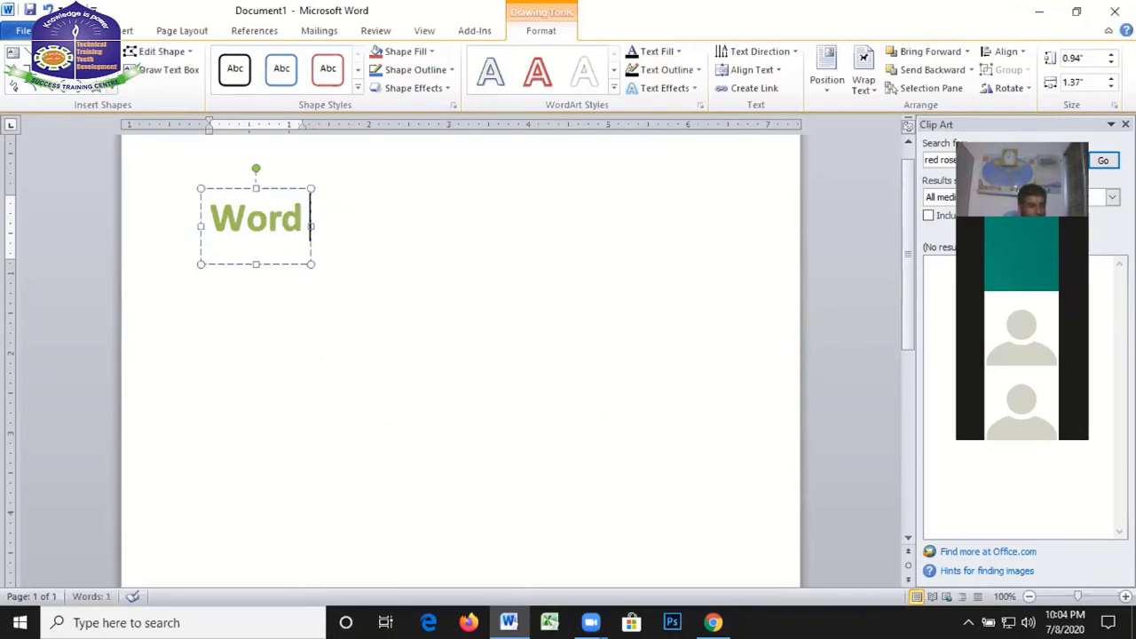
{"action": "type", "text": "AR"}
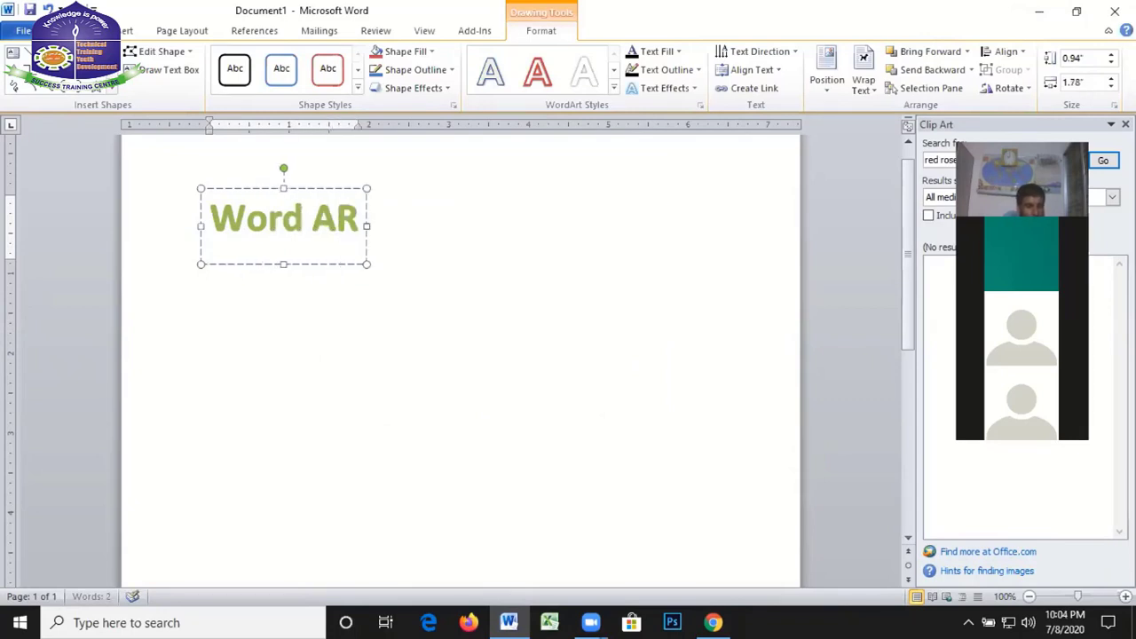
{"action": "type", "text": "T"}
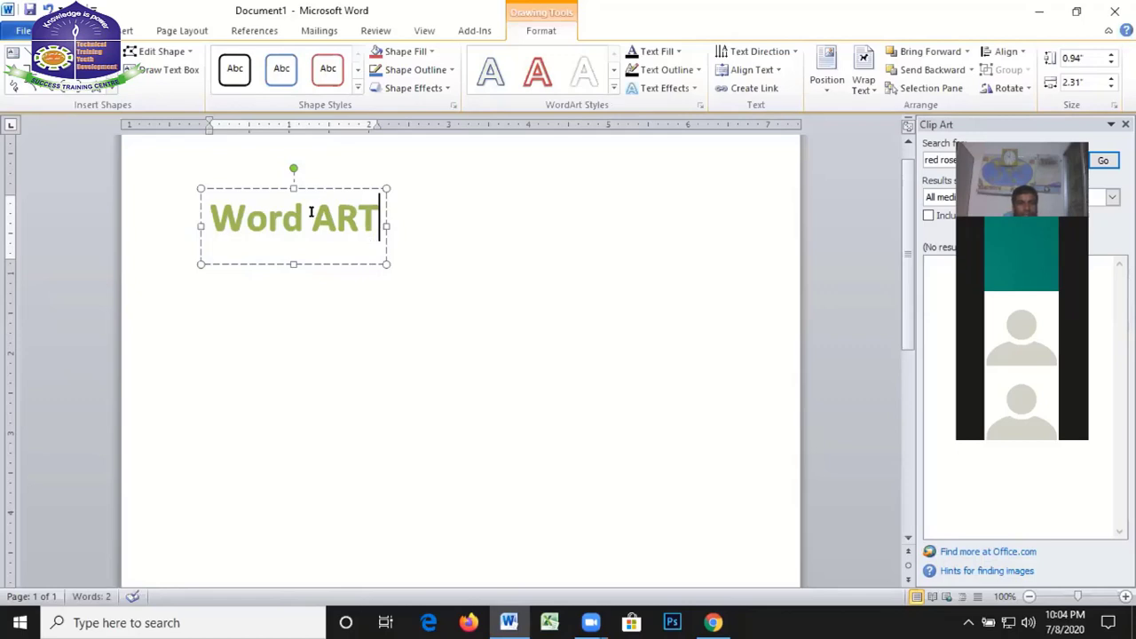
Move the WordArt box to the centre of the page and enlarge it
{"action": "left_click_drag", "start_coordinate": [298, 183], "coordinate": [591, 192]}
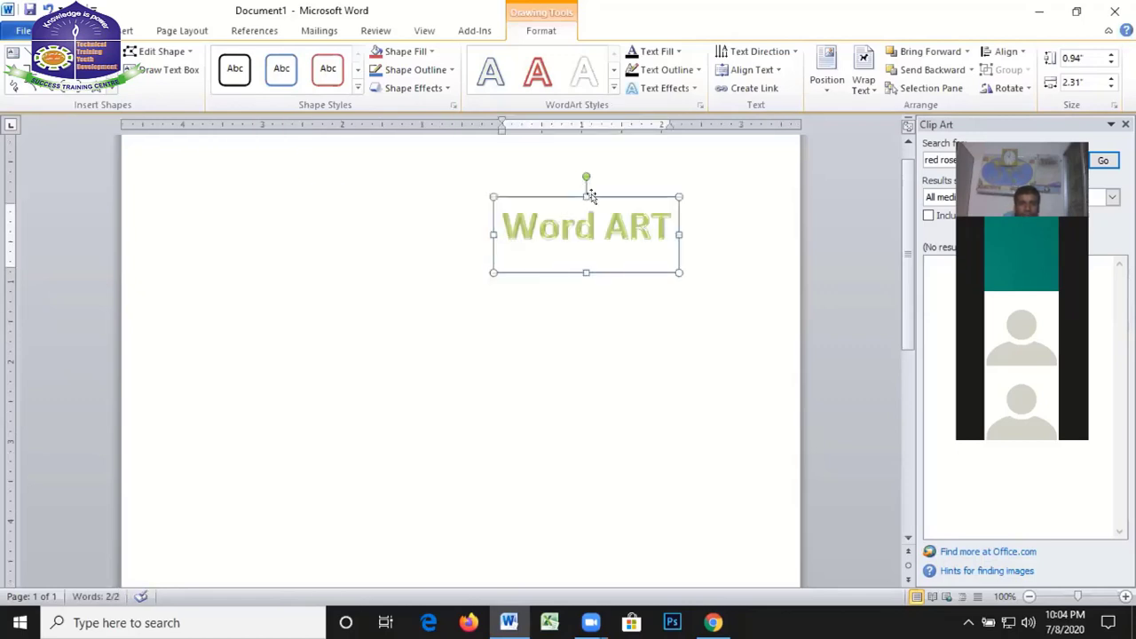
{"action": "mouse_move", "coordinate": [591, 195]}
{"action": "left_mouse_down"}
{"action": "mouse_move", "coordinate": [424, 192]}
{"action": "mouse_move", "coordinate": [428, 280]}
{"action": "left_mouse_up"}
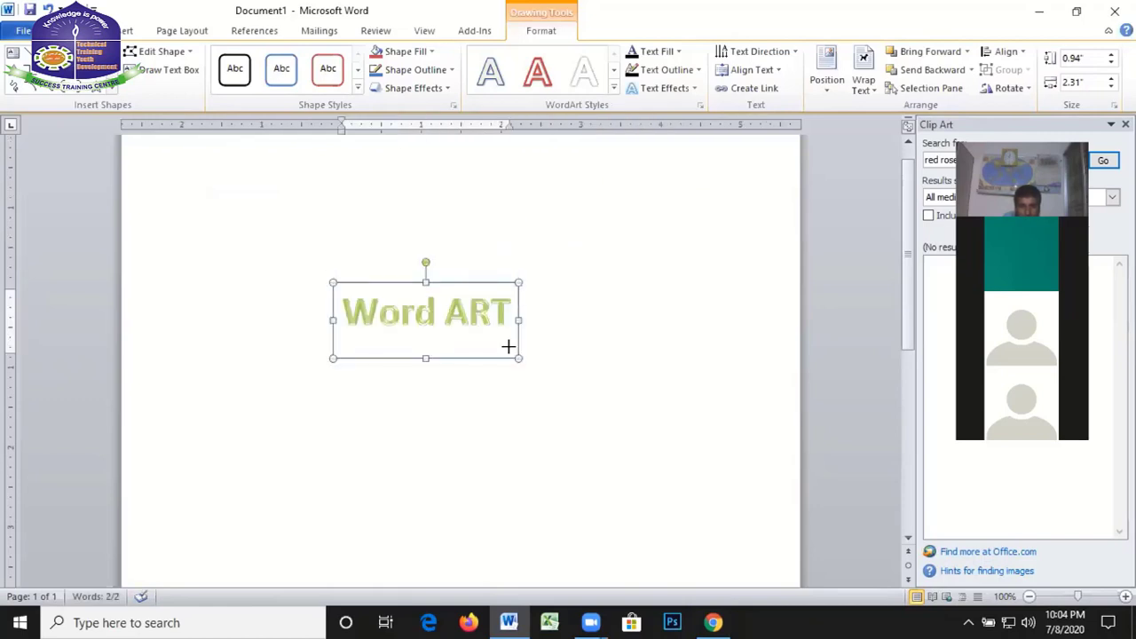
{"action": "mouse_move", "coordinate": [509, 355]}
{"action": "left_mouse_down"}
{"action": "mouse_move", "coordinate": [487, 397]}
{"action": "mouse_move", "coordinate": [686, 463]}
{"action": "mouse_move", "coordinate": [415, 333]}
{"action": "mouse_move", "coordinate": [598, 364]}
{"action": "mouse_move", "coordinate": [492, 330]}
{"action": "mouse_move", "coordinate": [582, 383]}
{"action": "left_mouse_up"}
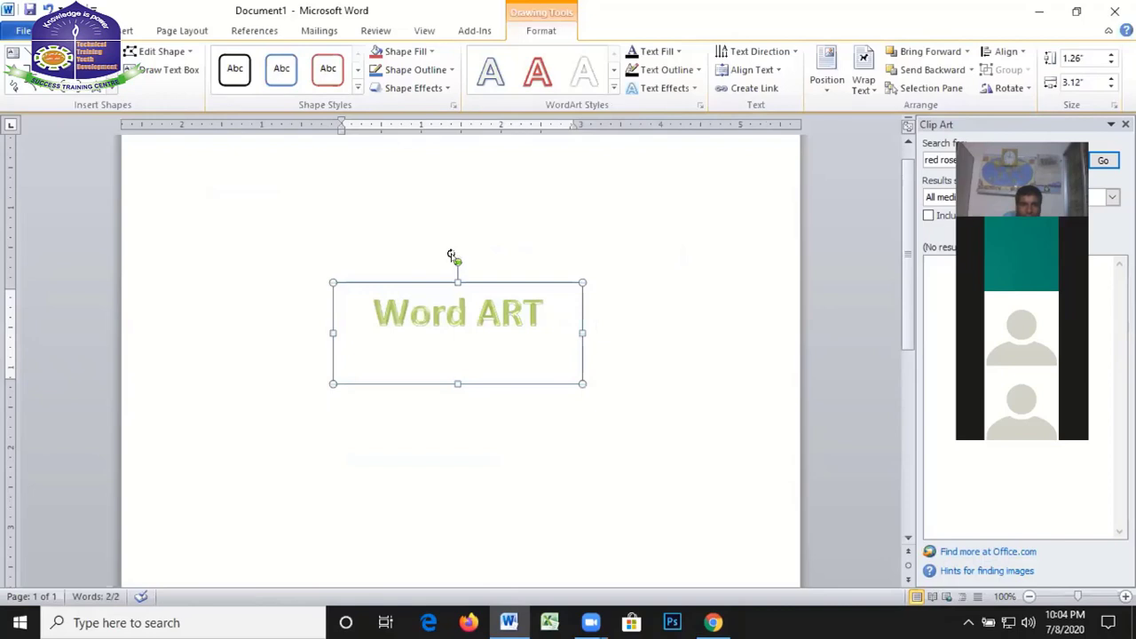
Rotate the WordArt upside down, vertical and diagonal, then turn it back level
{"action": "left_click_drag", "start_coordinate": [453, 260], "coordinate": [458, 354]}
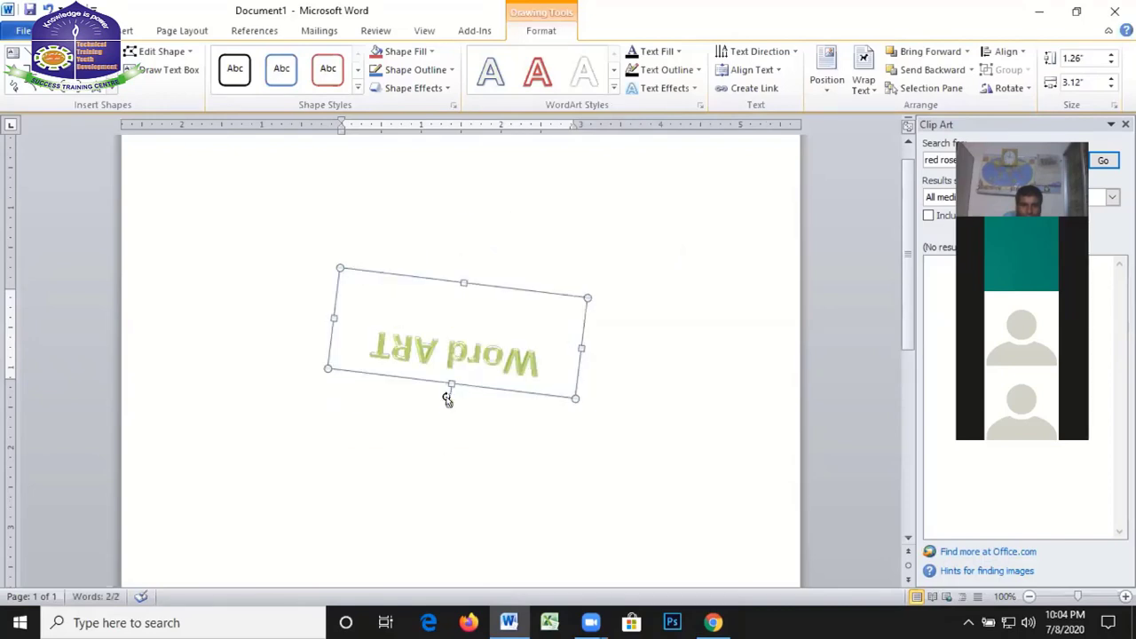
{"action": "left_click_drag", "start_coordinate": [447, 397], "coordinate": [393, 330]}
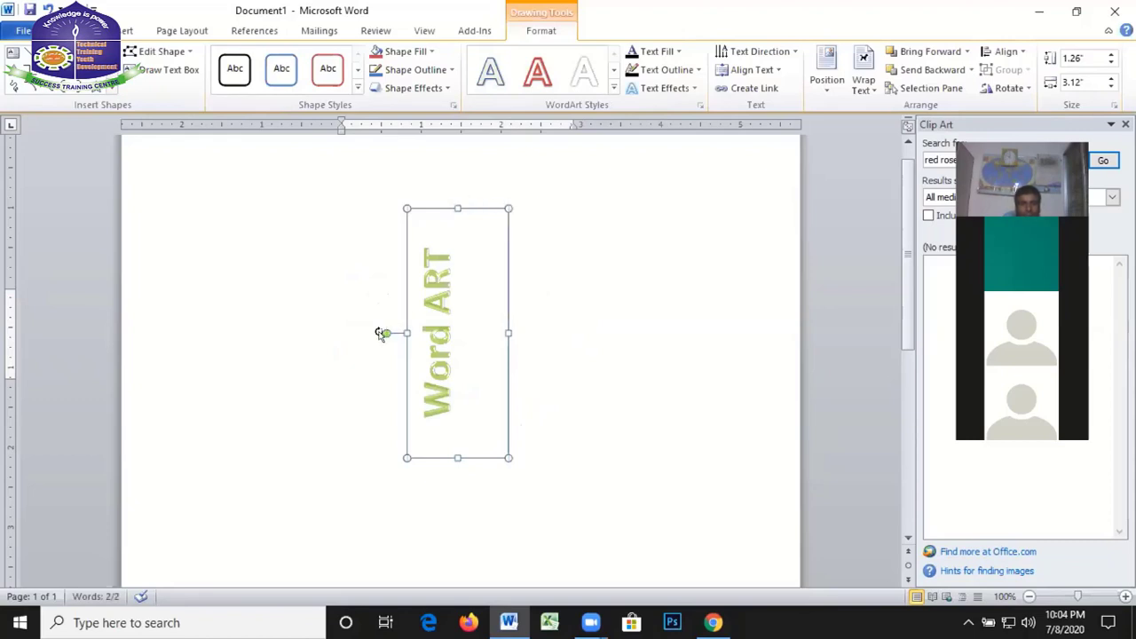
{"action": "left_click_drag", "start_coordinate": [371, 300], "coordinate": [399, 284]}
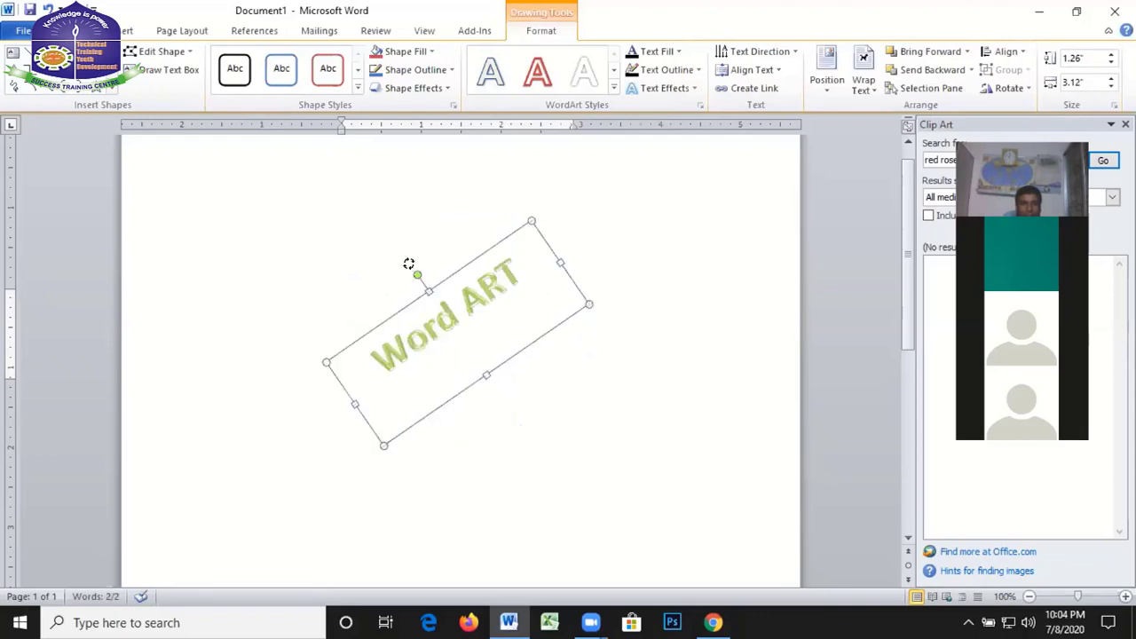
{"action": "mouse_move", "coordinate": [408, 263]}
{"action": "left_mouse_down"}
{"action": "mouse_move", "coordinate": [453, 267]}
{"action": "mouse_move", "coordinate": [451, 248]}
{"action": "left_mouse_up"}
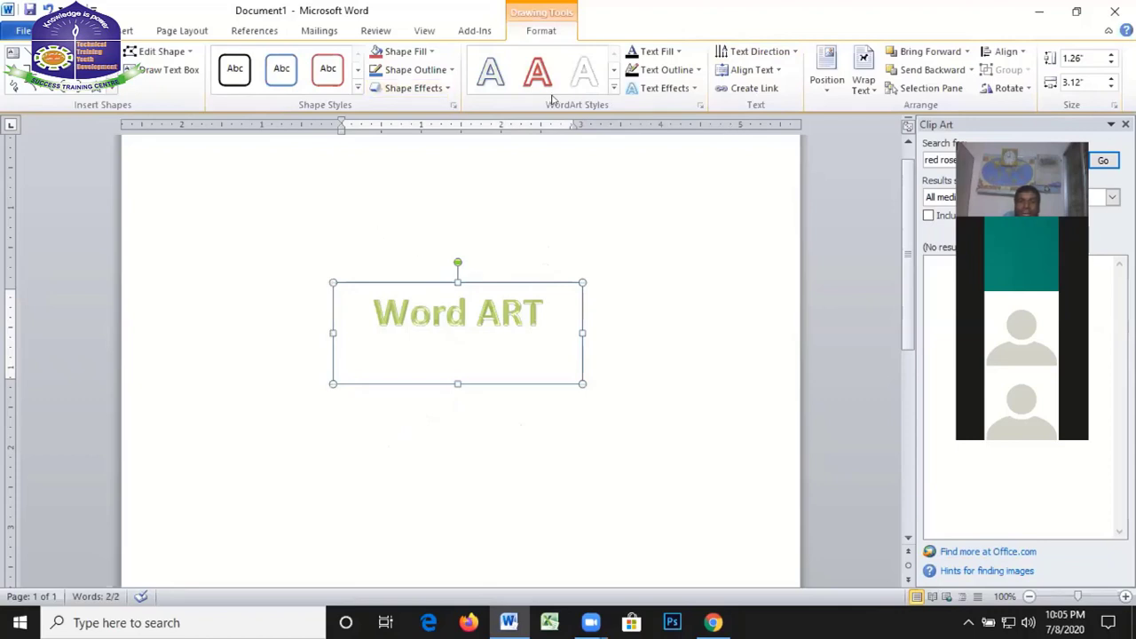
Try the red, pale green outlined and blue reflected WordArt styles on the text
{"action": "left_click", "coordinate": [615, 89]}
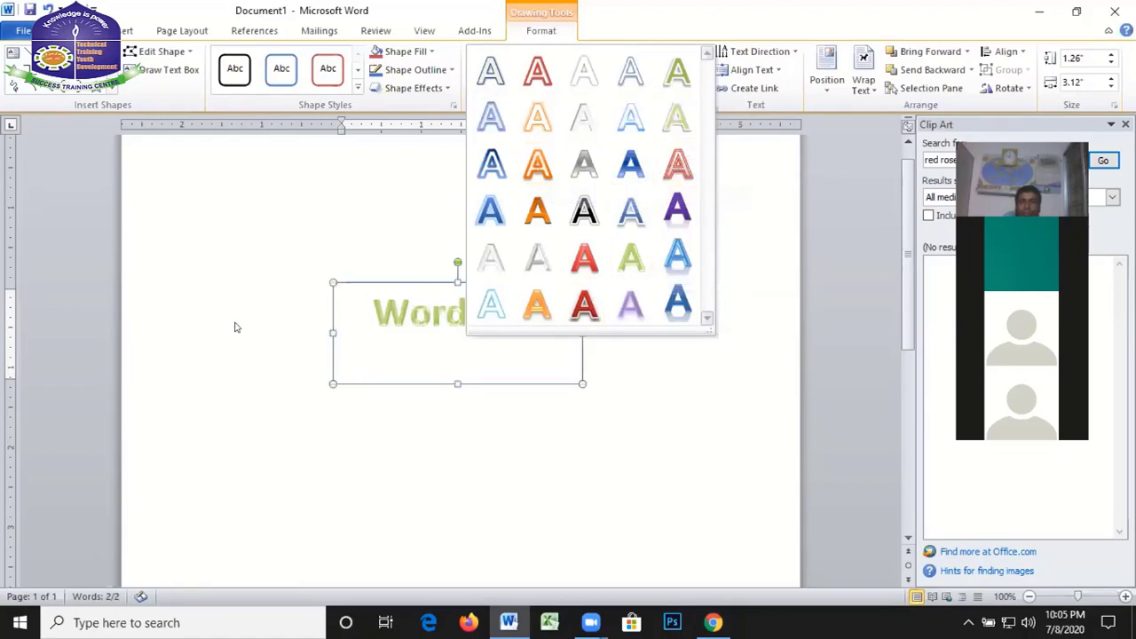
{"action": "left_click", "coordinate": [584, 257]}
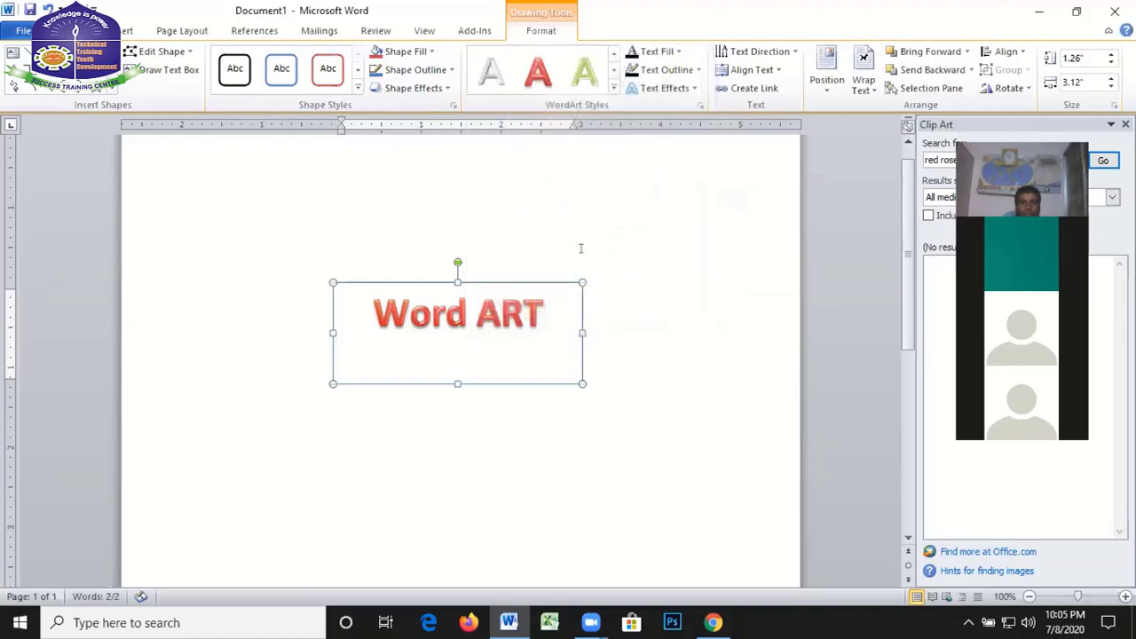
{"action": "left_click", "coordinate": [613, 88]}
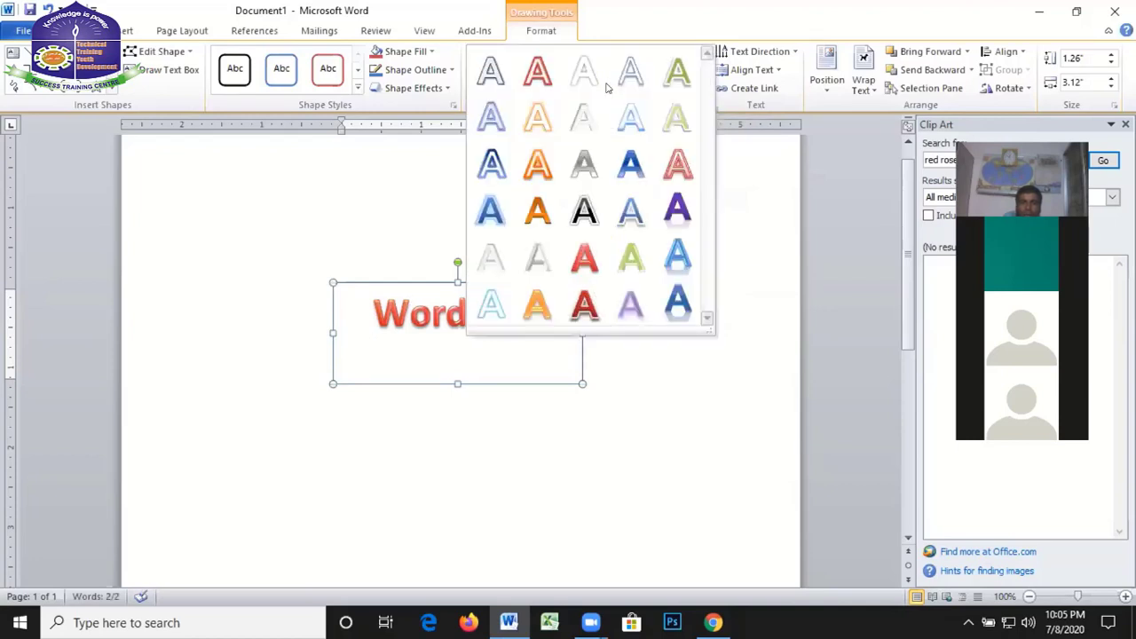
{"action": "left_click", "coordinate": [671, 121]}
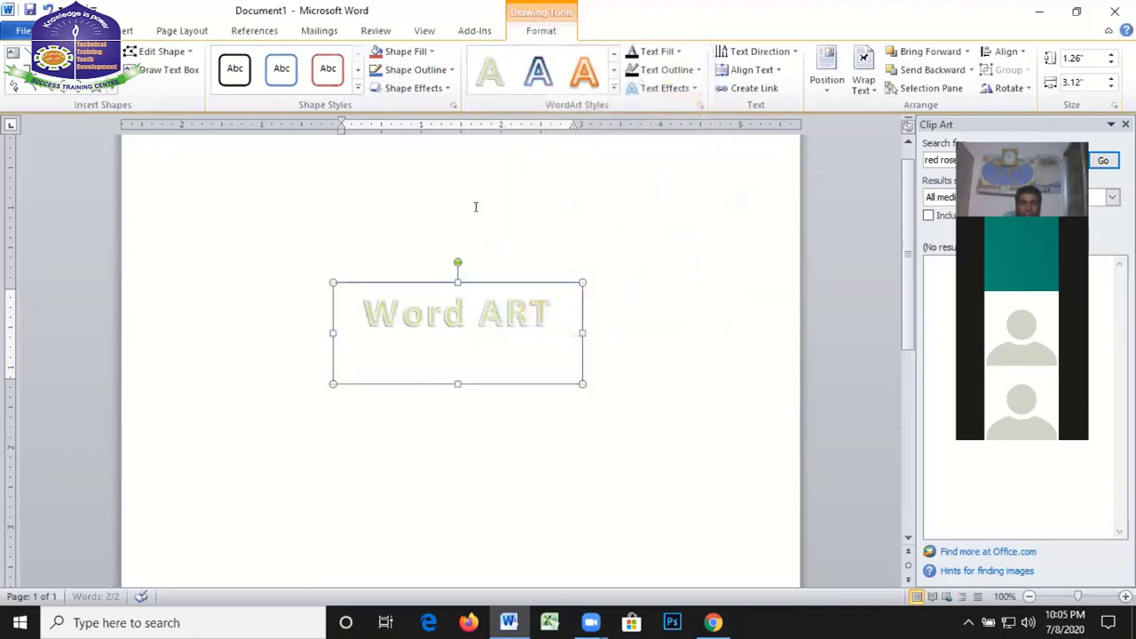
{"action": "left_click", "coordinate": [613, 88]}
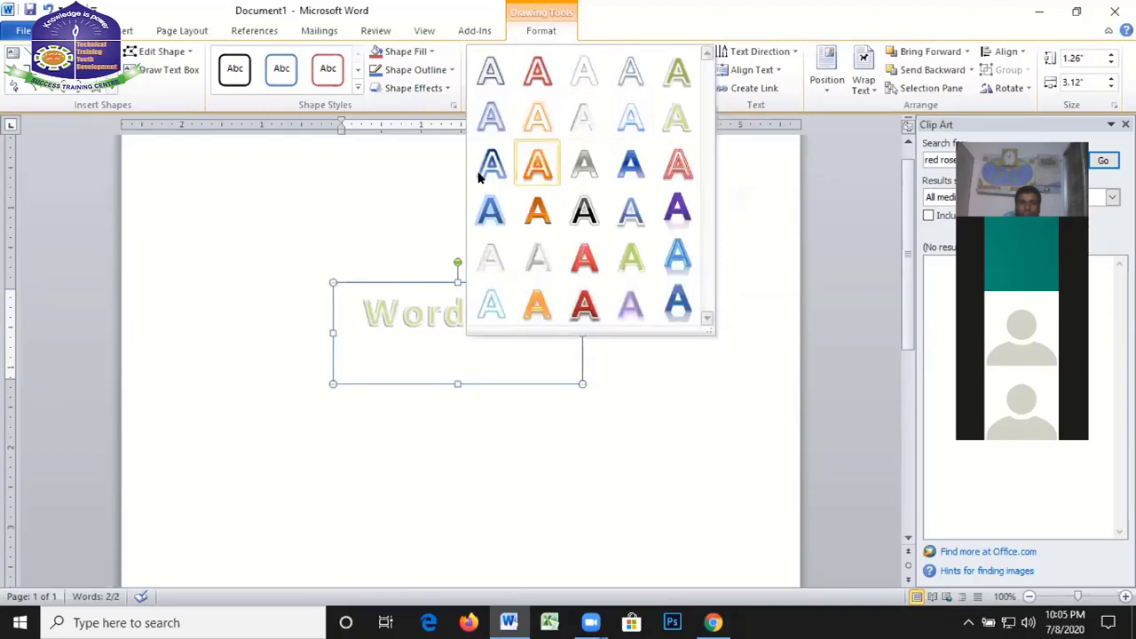
{"action": "left_click", "coordinate": [679, 259]}
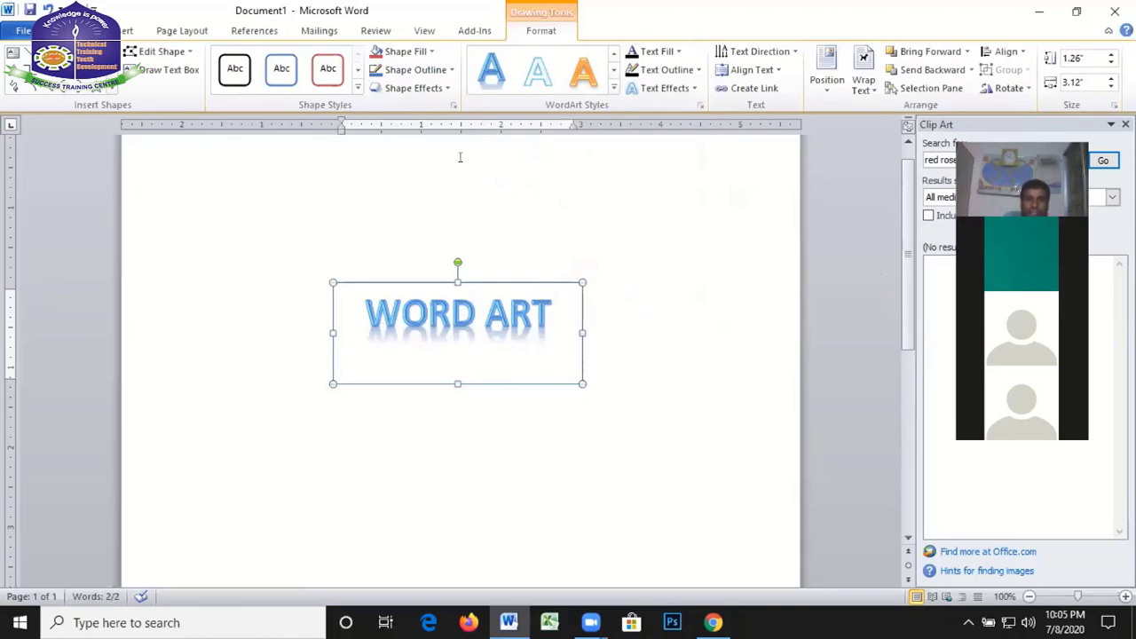
Try two more blue WordArt styles, then settle on the orange style
{"action": "left_click", "coordinate": [615, 89]}
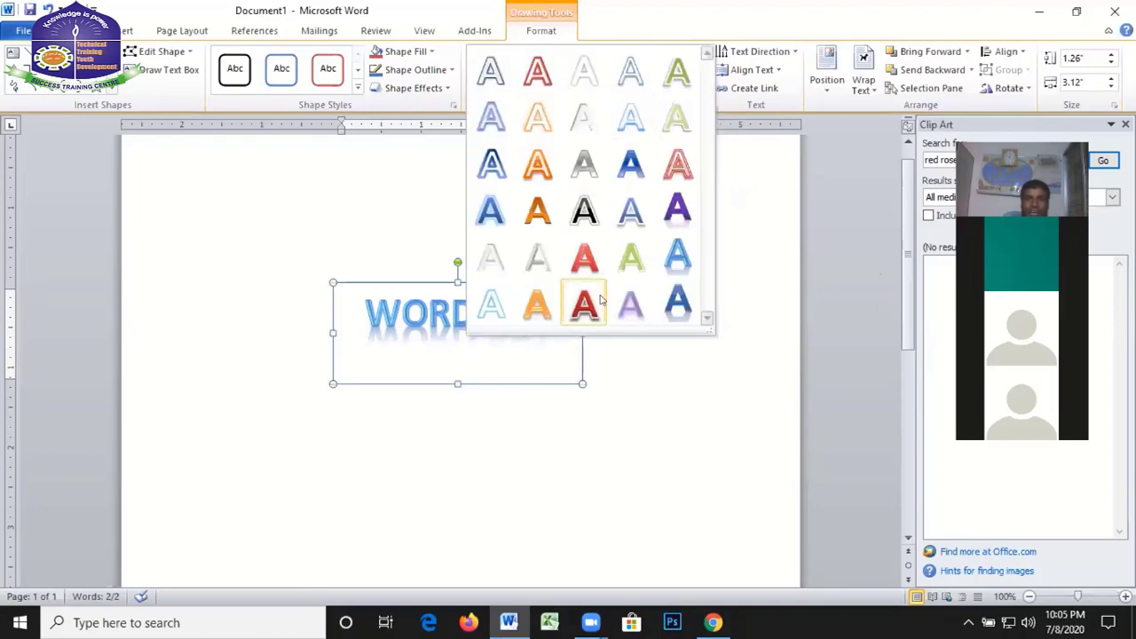
{"action": "left_click", "coordinate": [677, 305]}
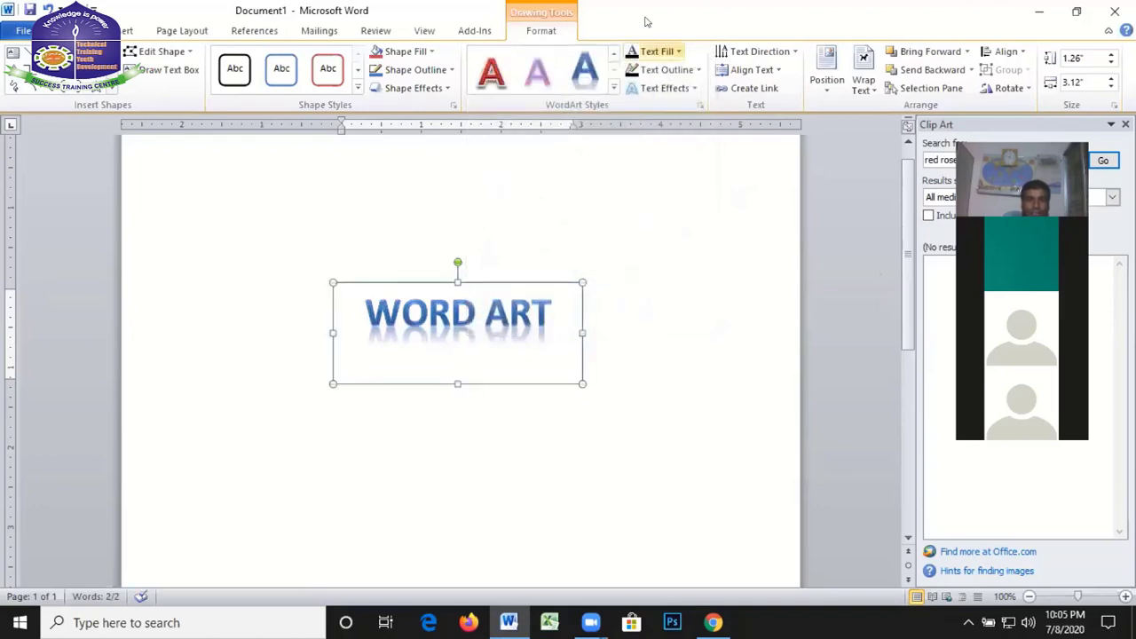
{"action": "left_click", "coordinate": [615, 88]}
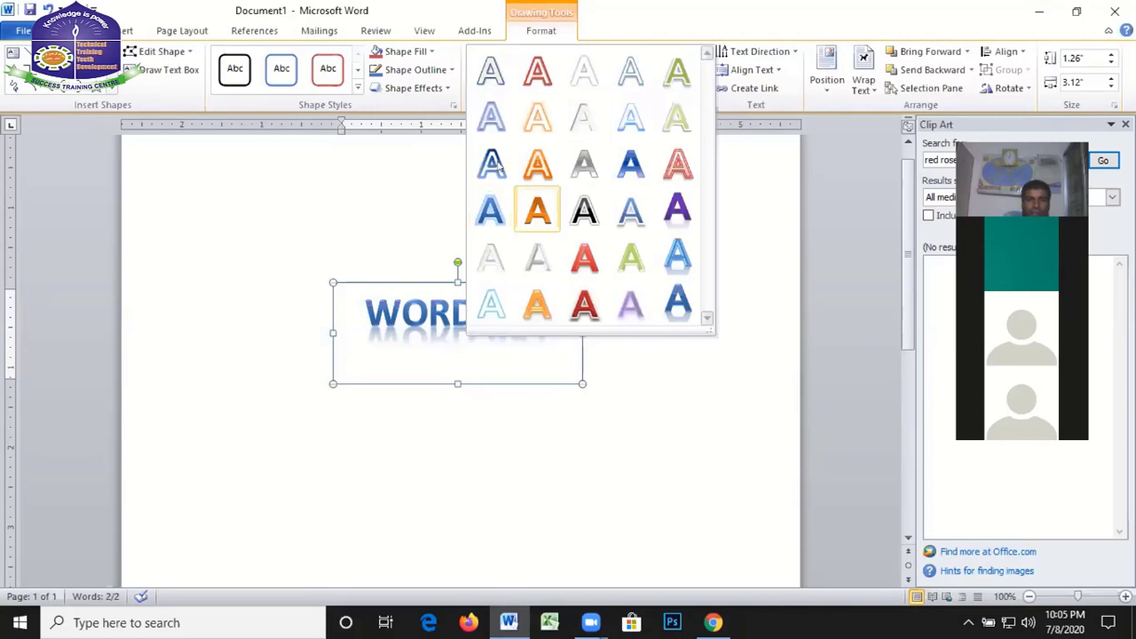
{"action": "left_click", "coordinate": [444, 184]}
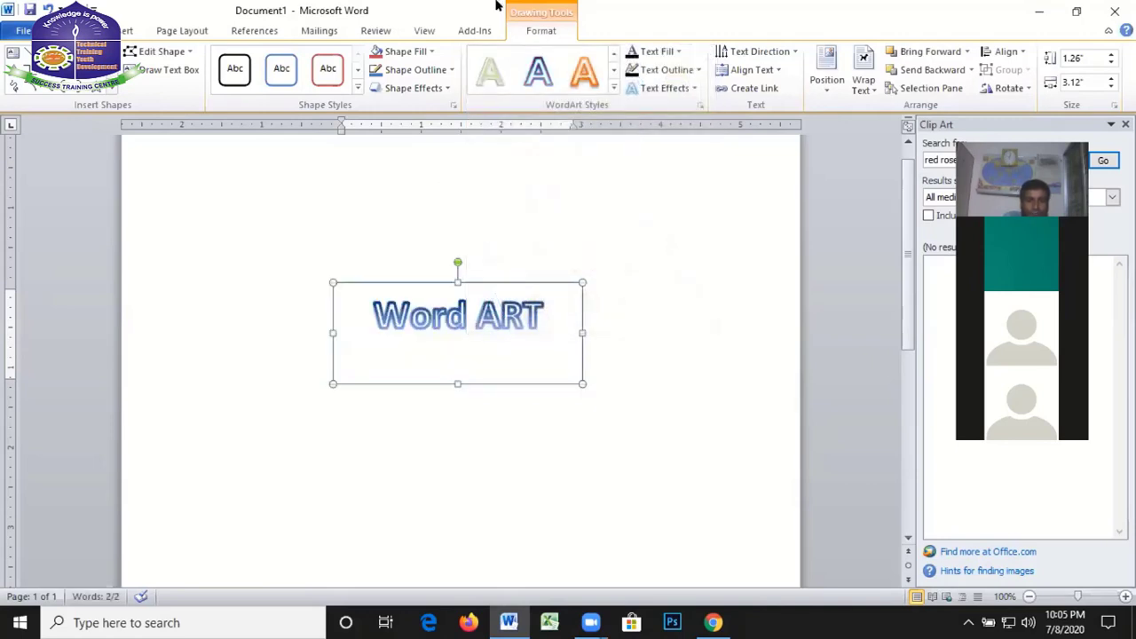
{"action": "left_click", "coordinate": [613, 89]}
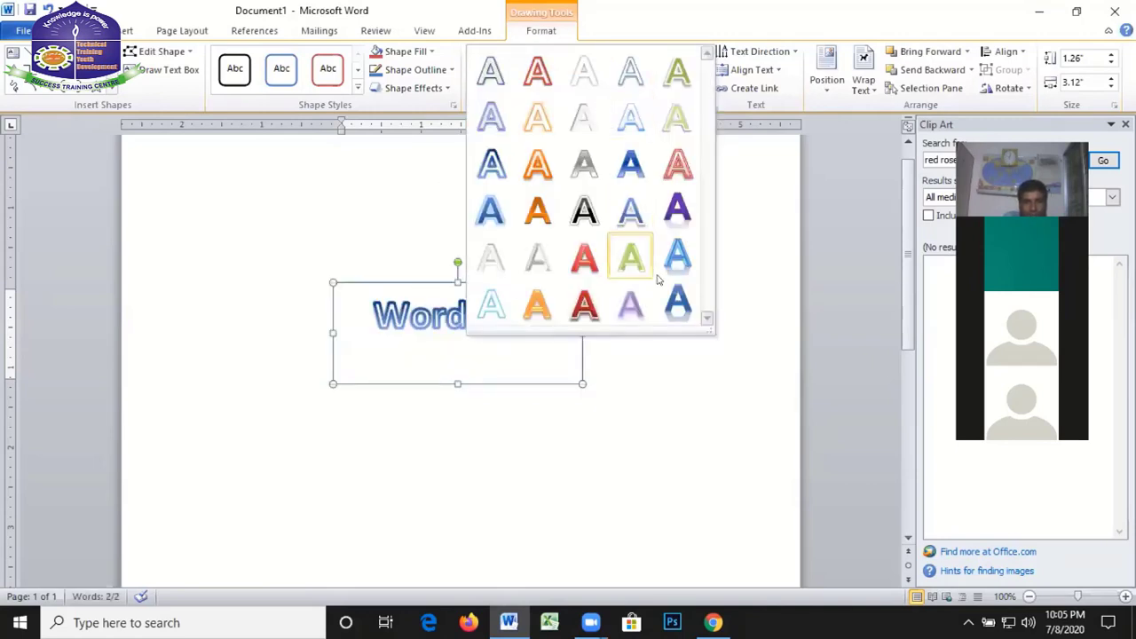
{"action": "left_click", "coordinate": [539, 309]}
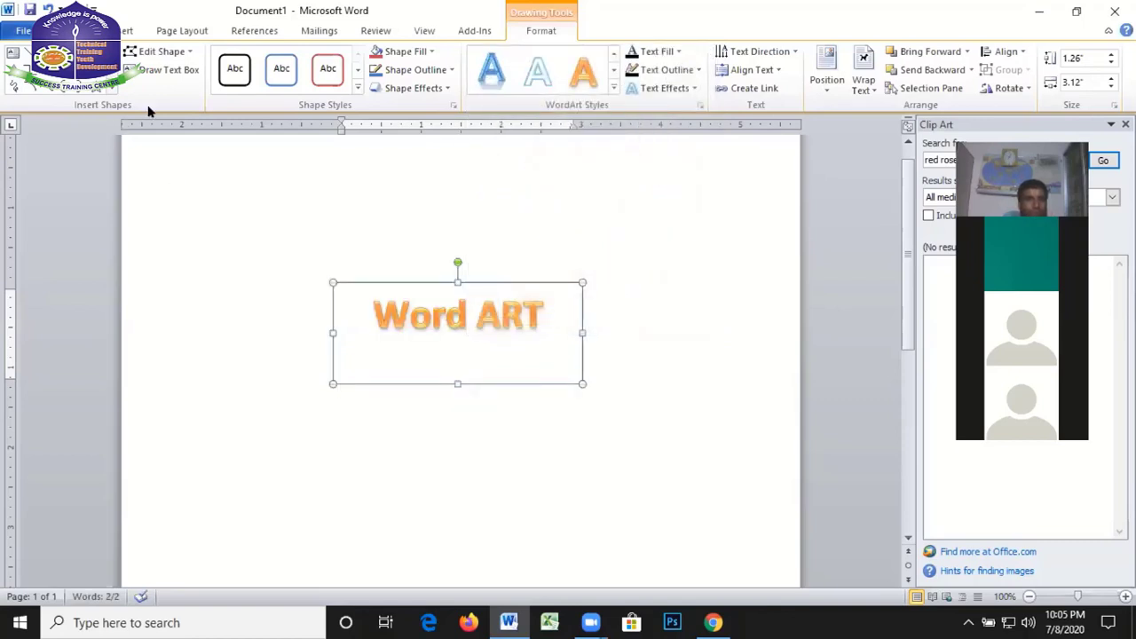
{"action": "left_click", "coordinate": [358, 88]}
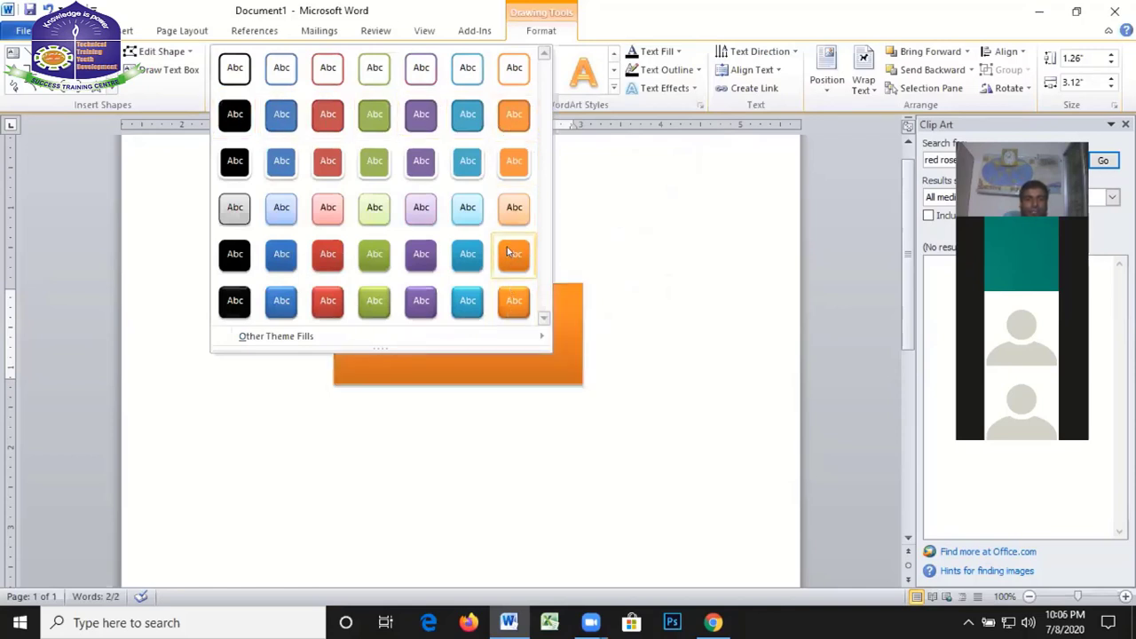
Apply the Colored Fill - Black, Dark 1 shape style, settling on black after trying blue
{"action": "left_click", "coordinate": [276, 253]}
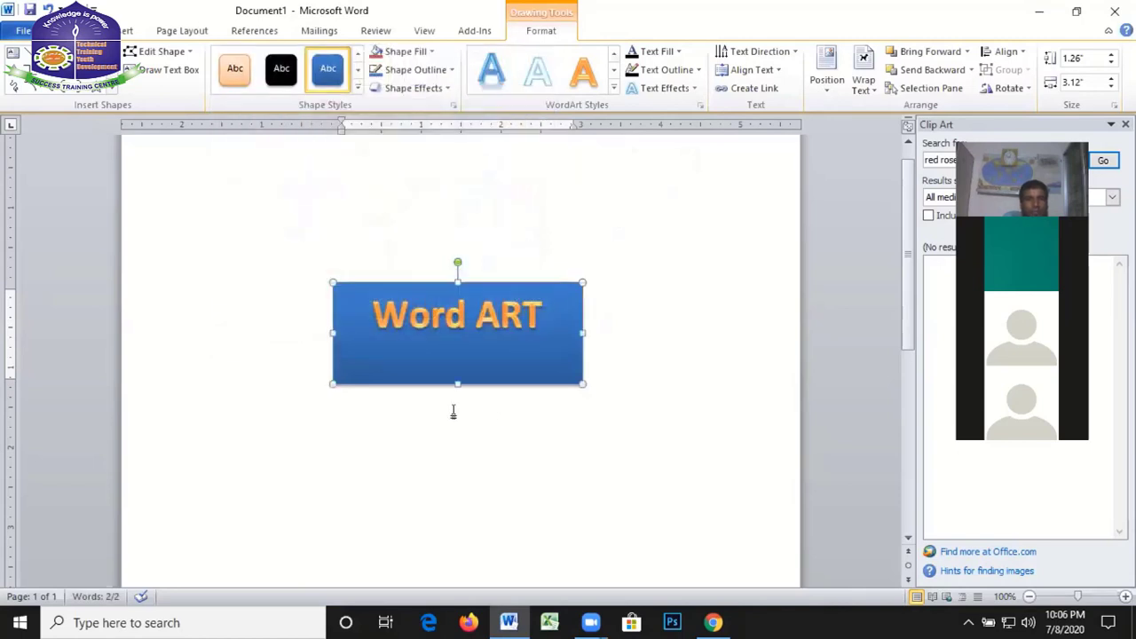
{"action": "left_click", "coordinate": [357, 87]}
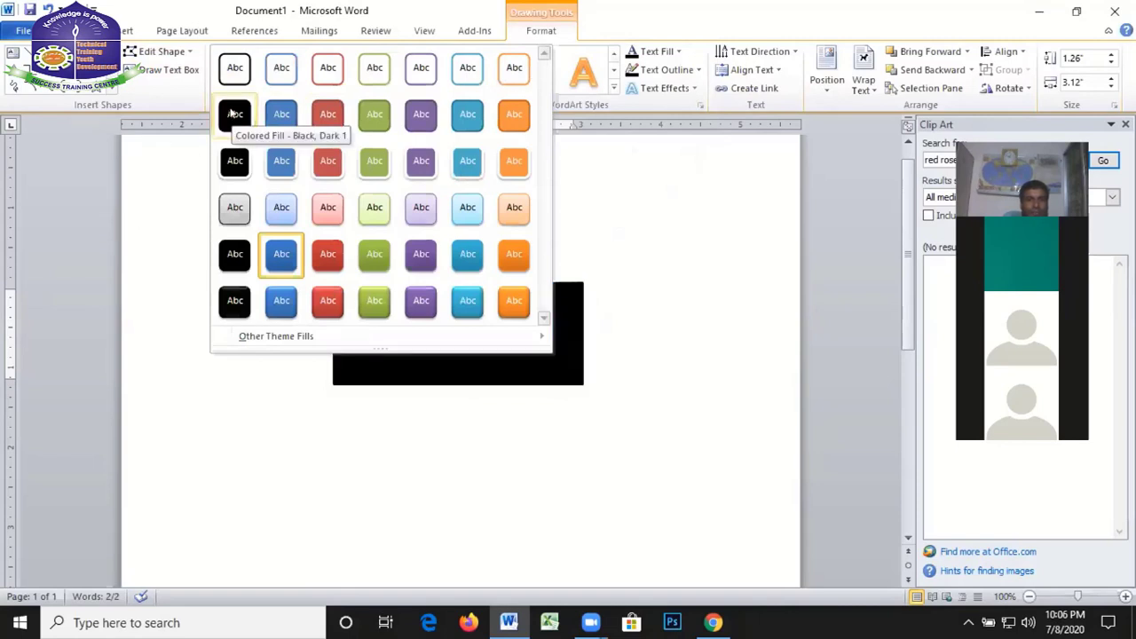
{"action": "left_click", "coordinate": [232, 112]}
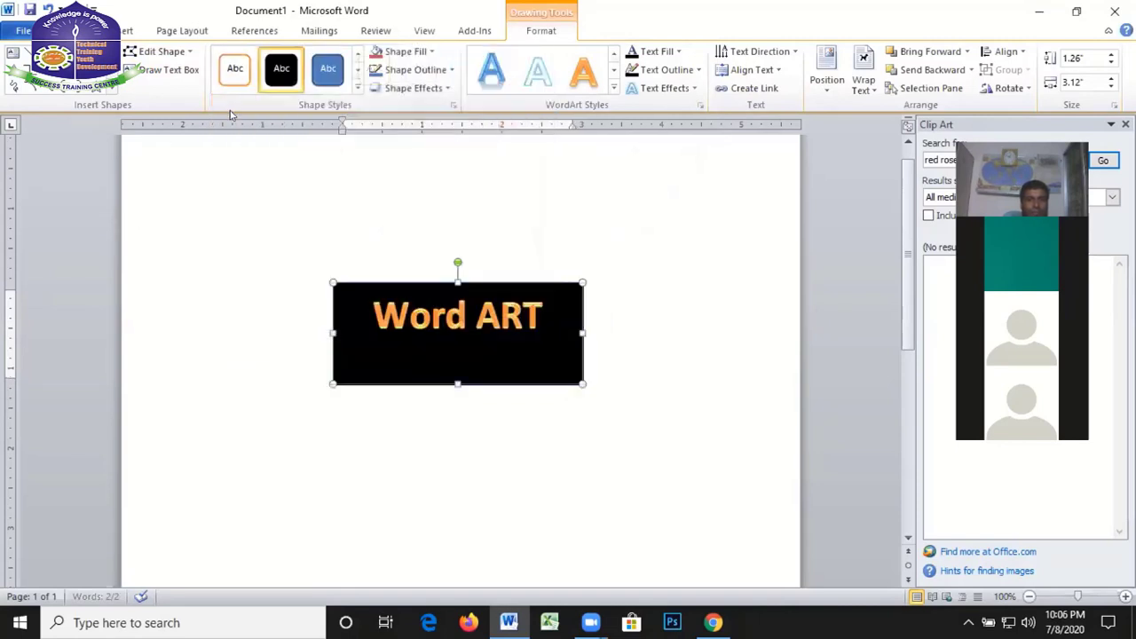
{"action": "left_click", "coordinate": [327, 71]}
{"action": "left_click", "coordinate": [282, 71]}
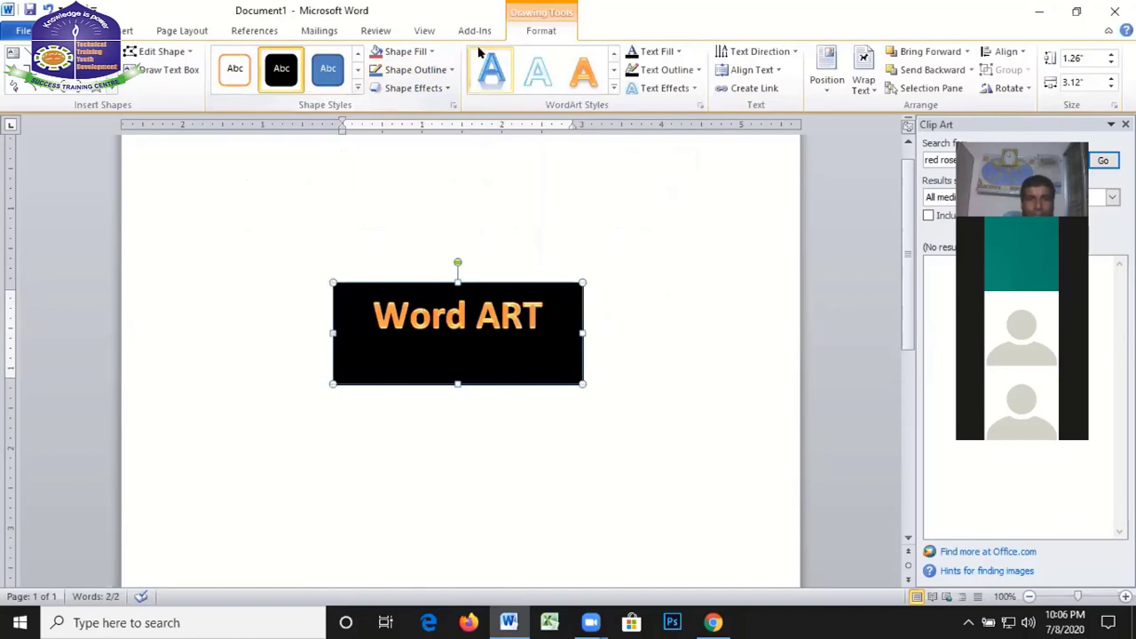
Replace the Word ART shape's black fill with Light Blue from Standard Colors
{"action": "left_click", "coordinate": [431, 53]}
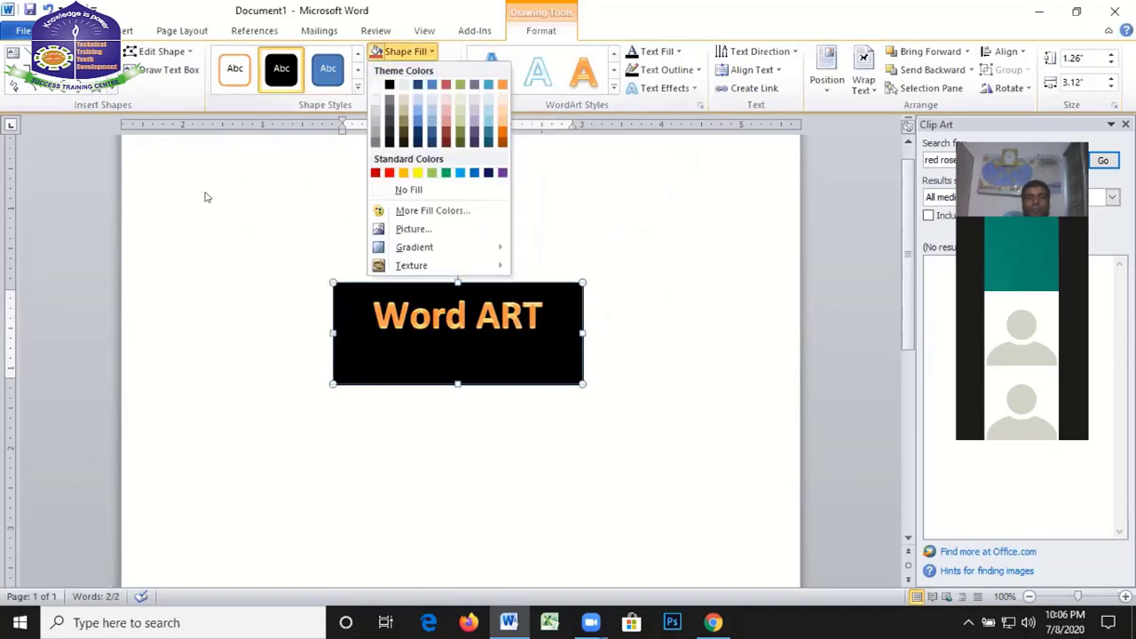
{"action": "left_click", "coordinate": [205, 192]}
{"action": "left_click", "coordinate": [690, 222]}
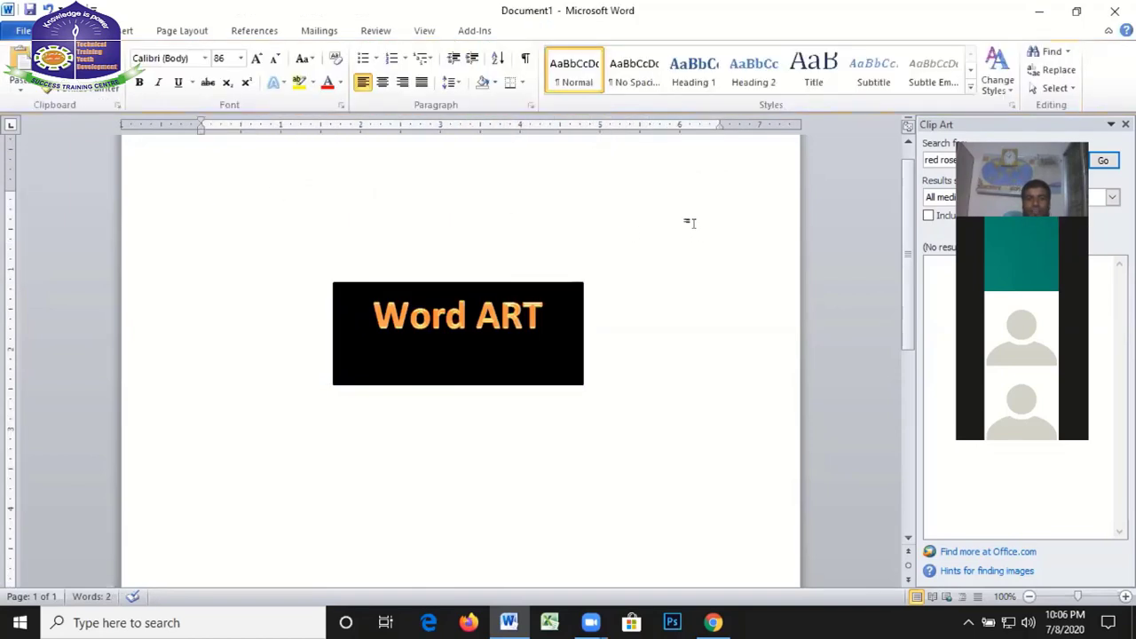
{"action": "left_click", "coordinate": [412, 310]}
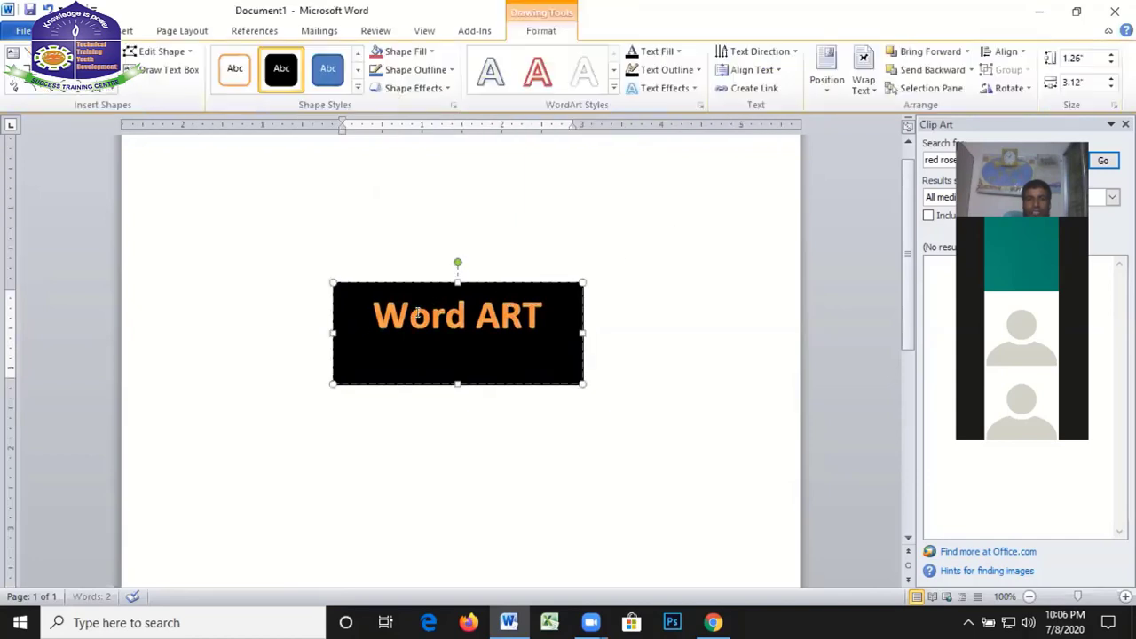
{"action": "left_click", "coordinate": [680, 206]}
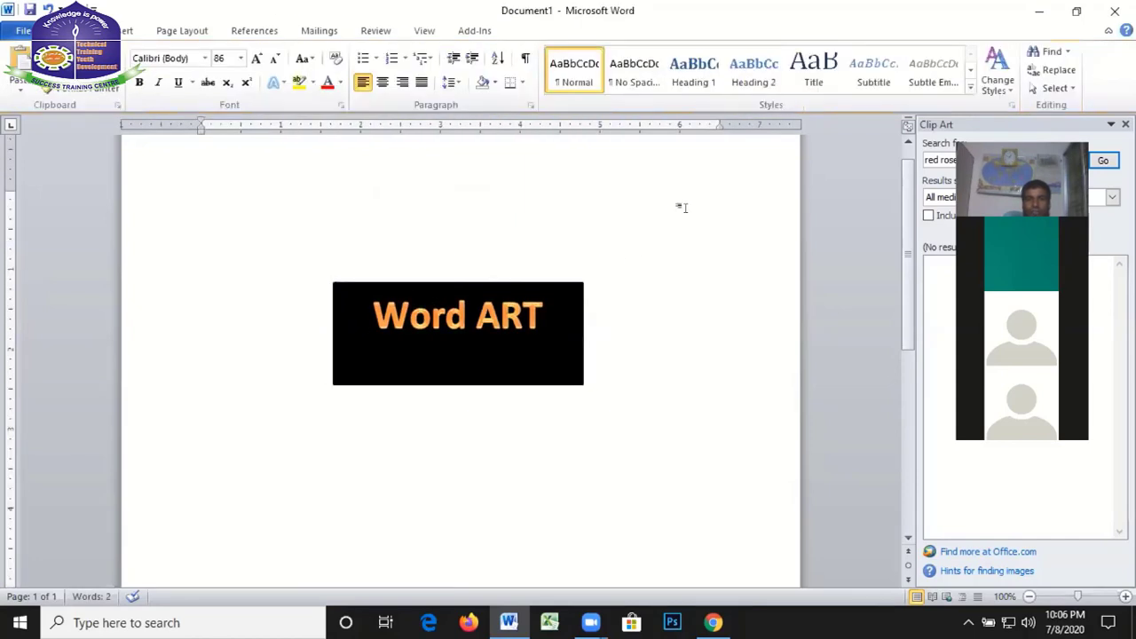
{"action": "left_click", "coordinate": [377, 330]}
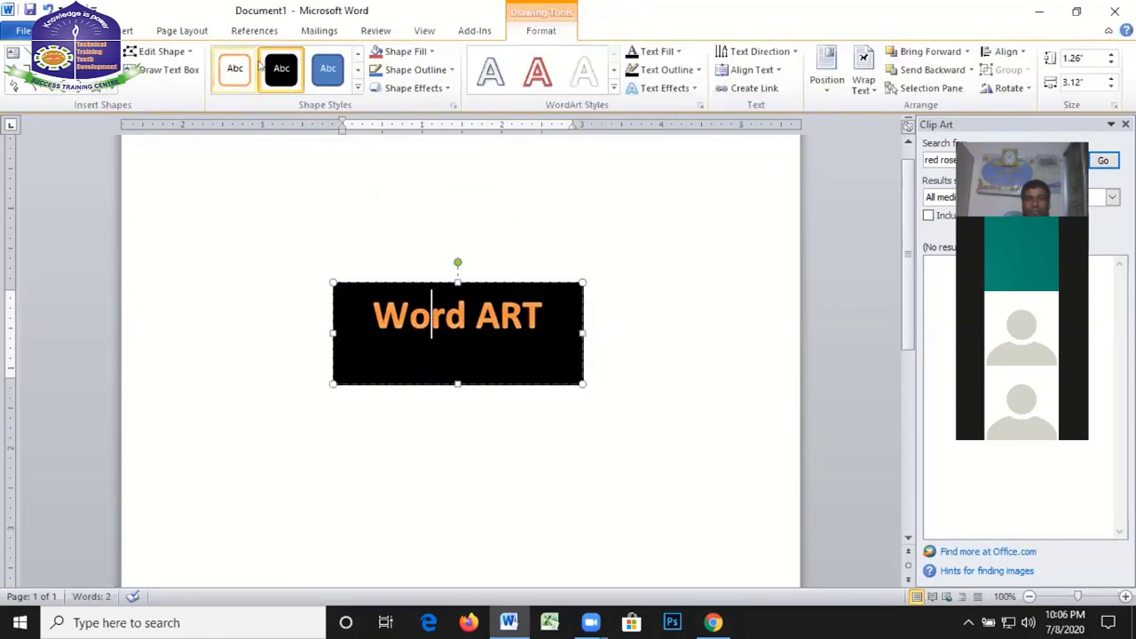
{"action": "left_click", "coordinate": [669, 187]}
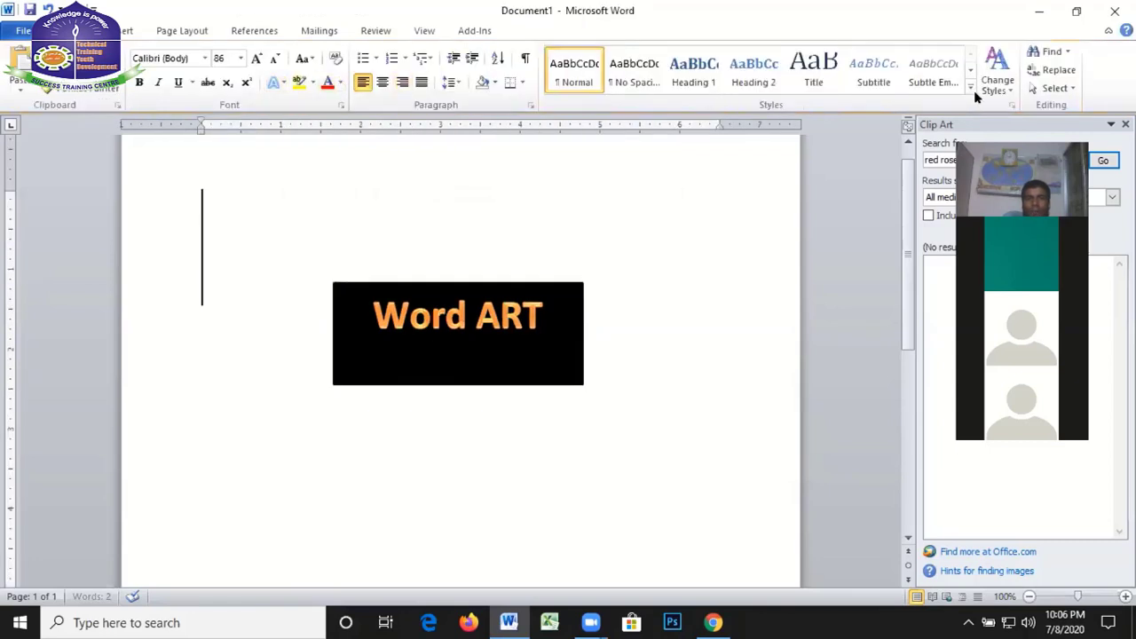
{"action": "left_click", "coordinate": [528, 306]}
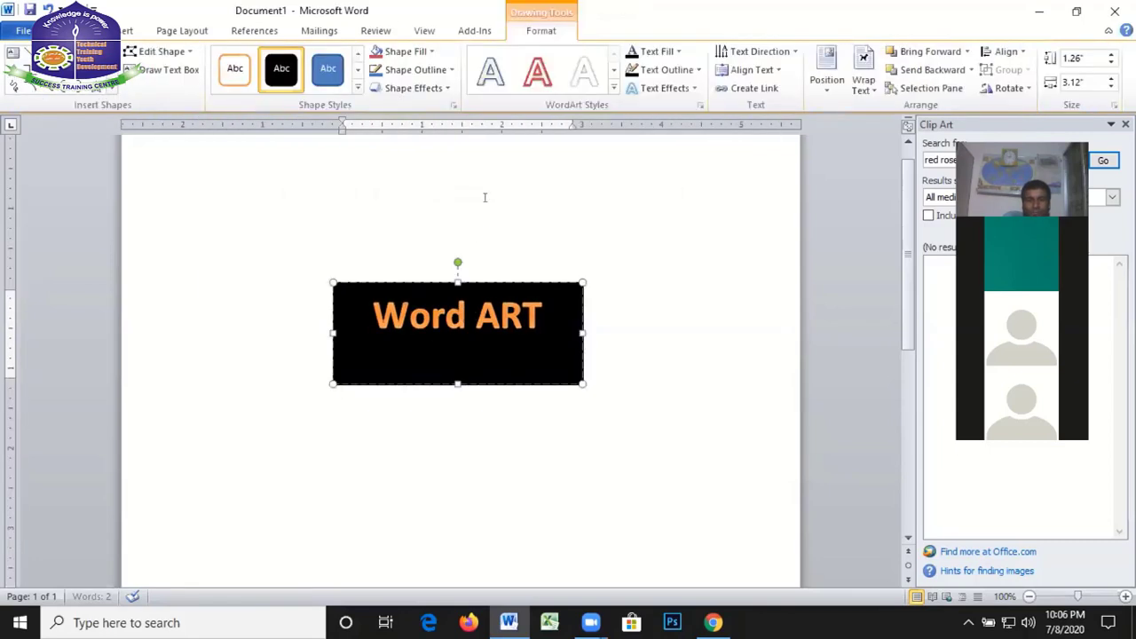
{"action": "left_click", "coordinate": [429, 51]}
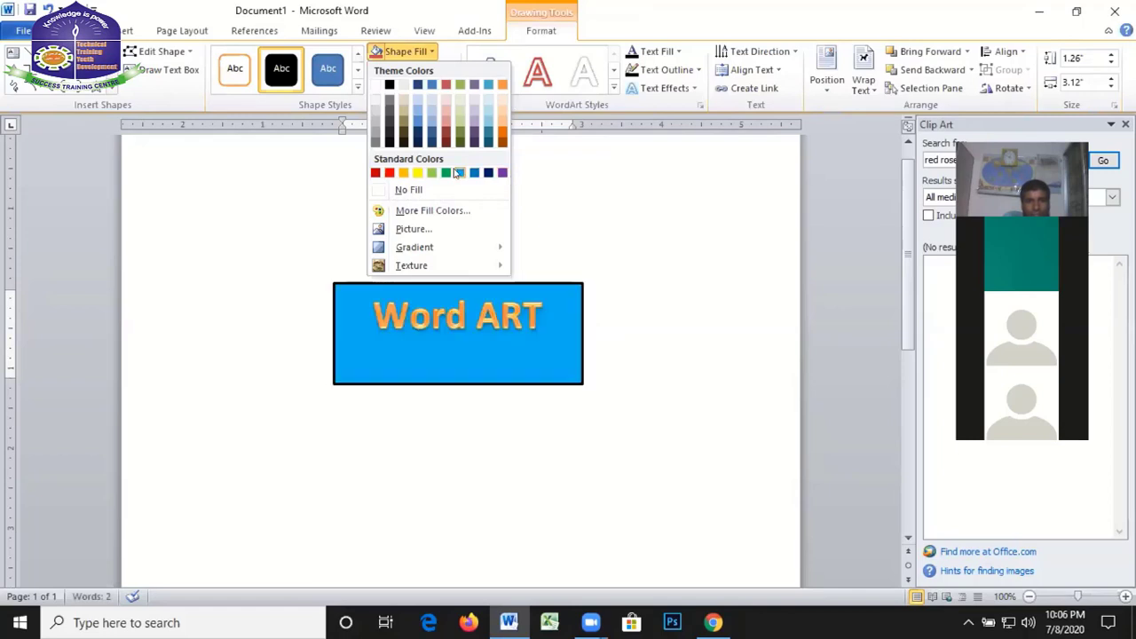
{"action": "left_click", "coordinate": [457, 172]}
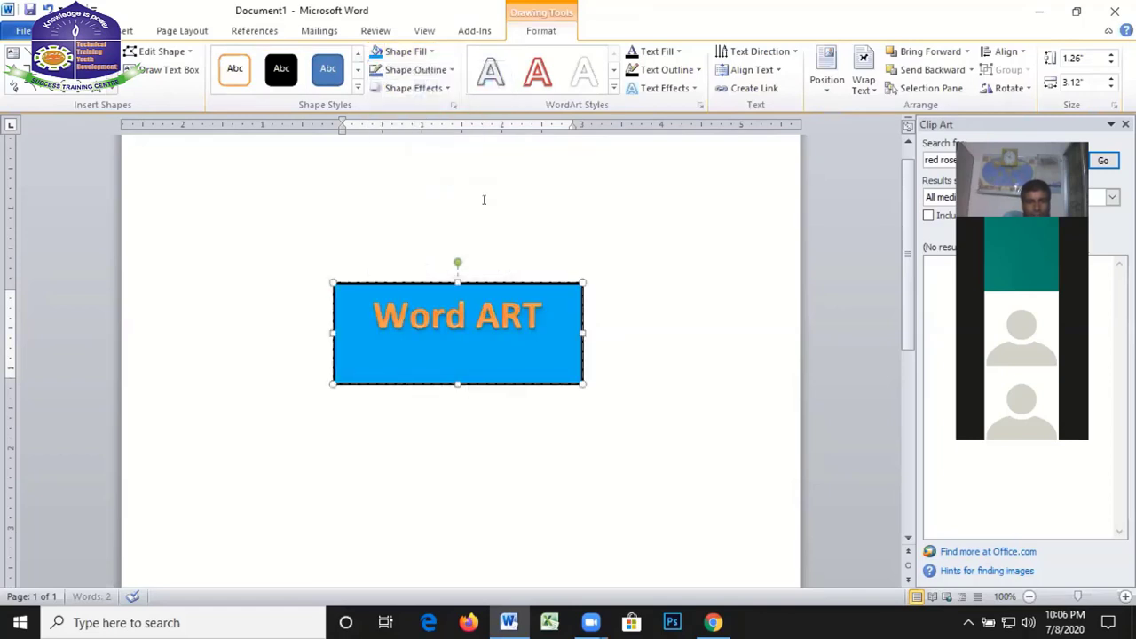
{"action": "left_click", "coordinate": [656, 253]}
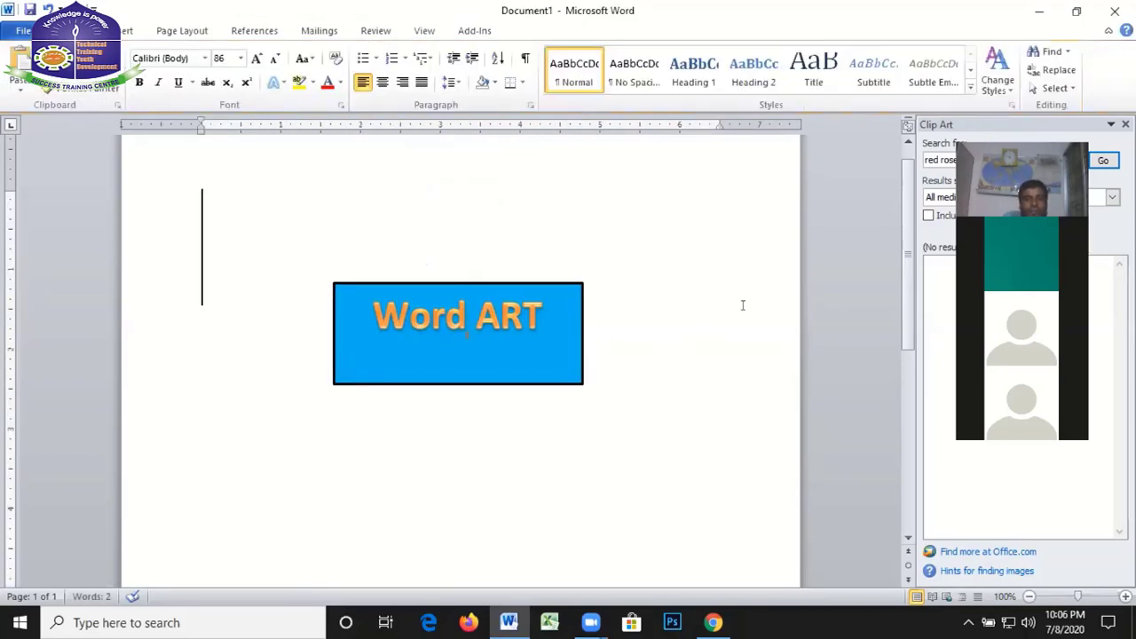
{"action": "left_click", "coordinate": [376, 329]}
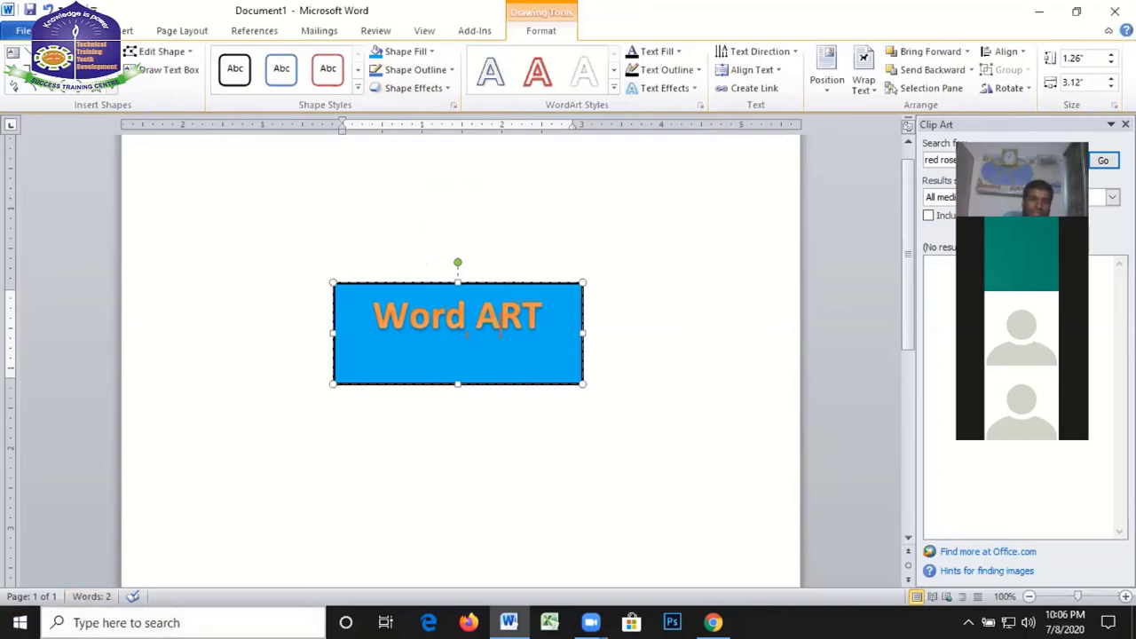
{"action": "left_click", "coordinate": [177, 622]}
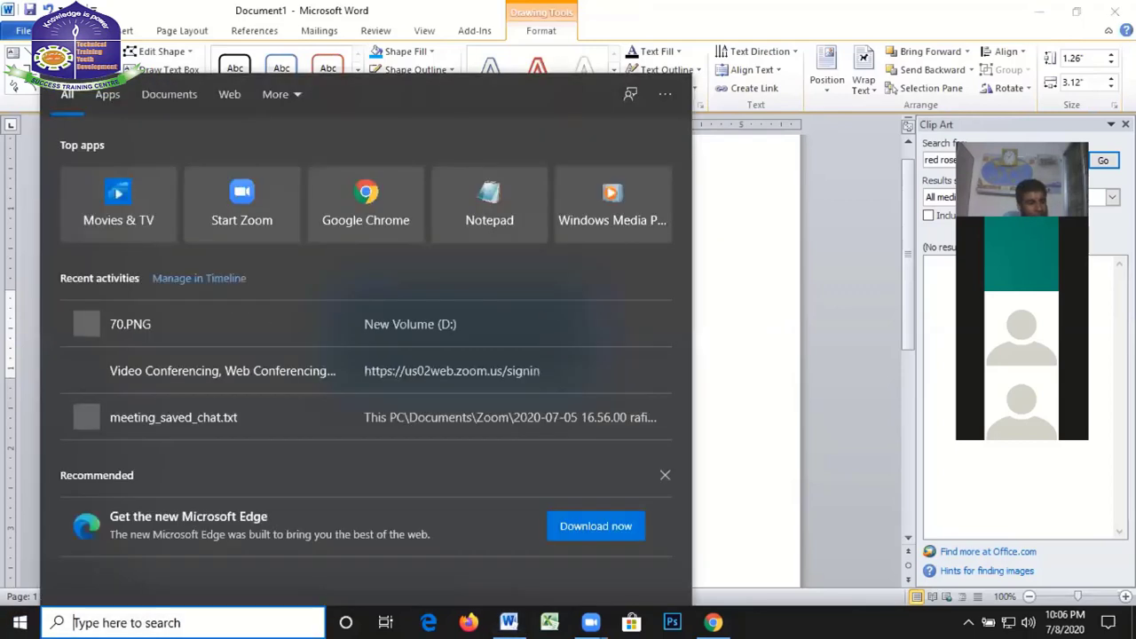
{"action": "type", "text": "SN"}
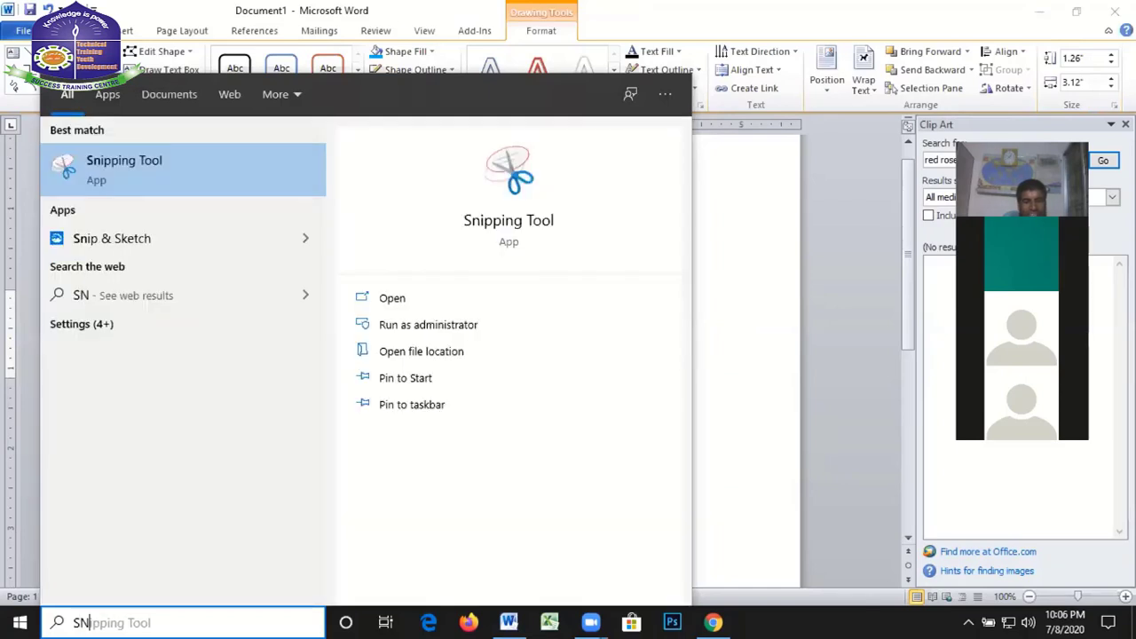
{"action": "type", "text": "I"}
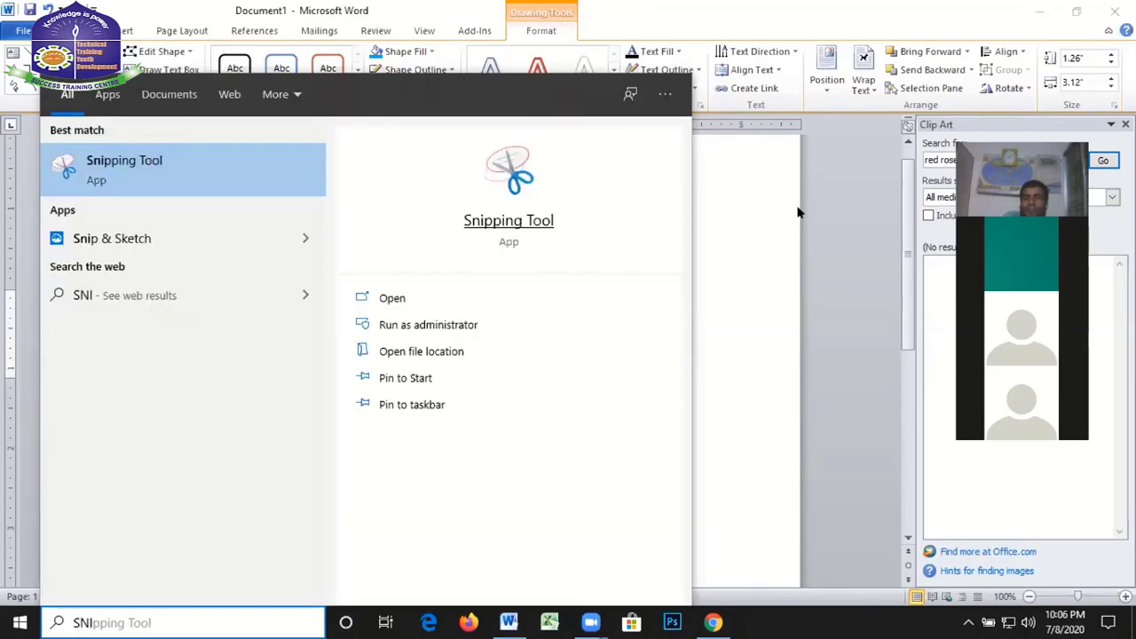
{"action": "left_click", "coordinate": [679, 545]}
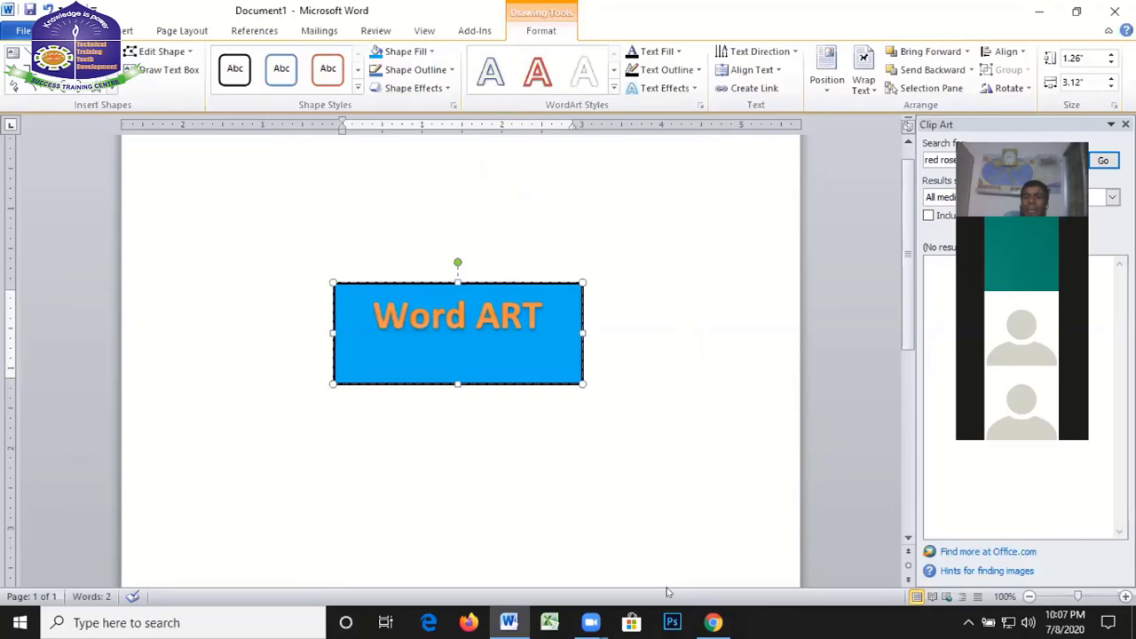
{"action": "left_click", "coordinate": [713, 622]}
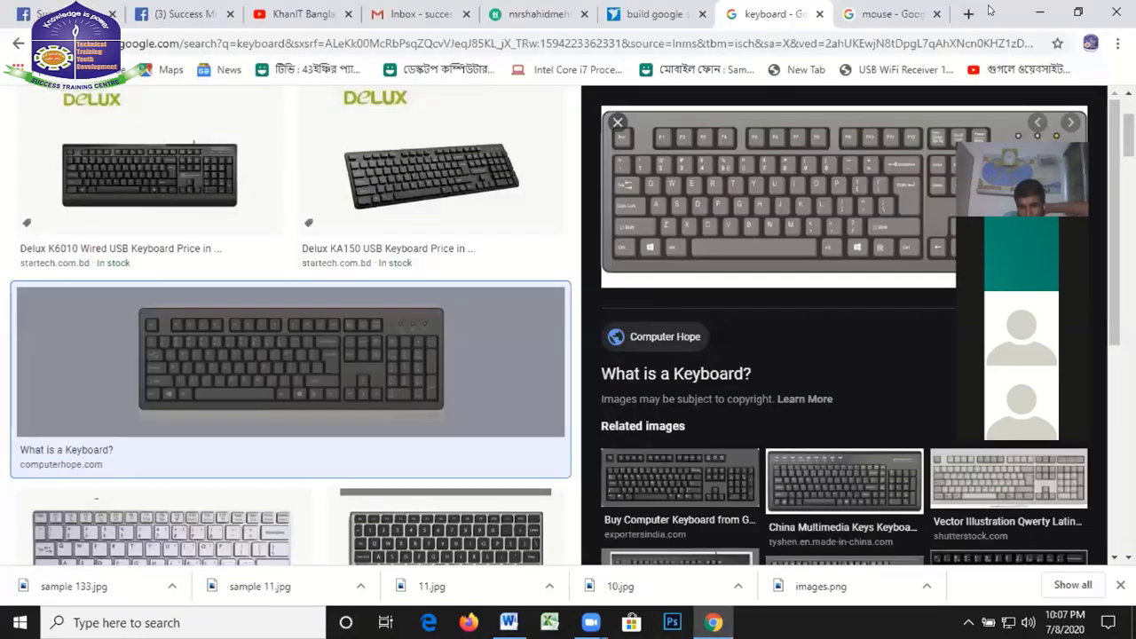
{"action": "left_click", "coordinate": [967, 15]}
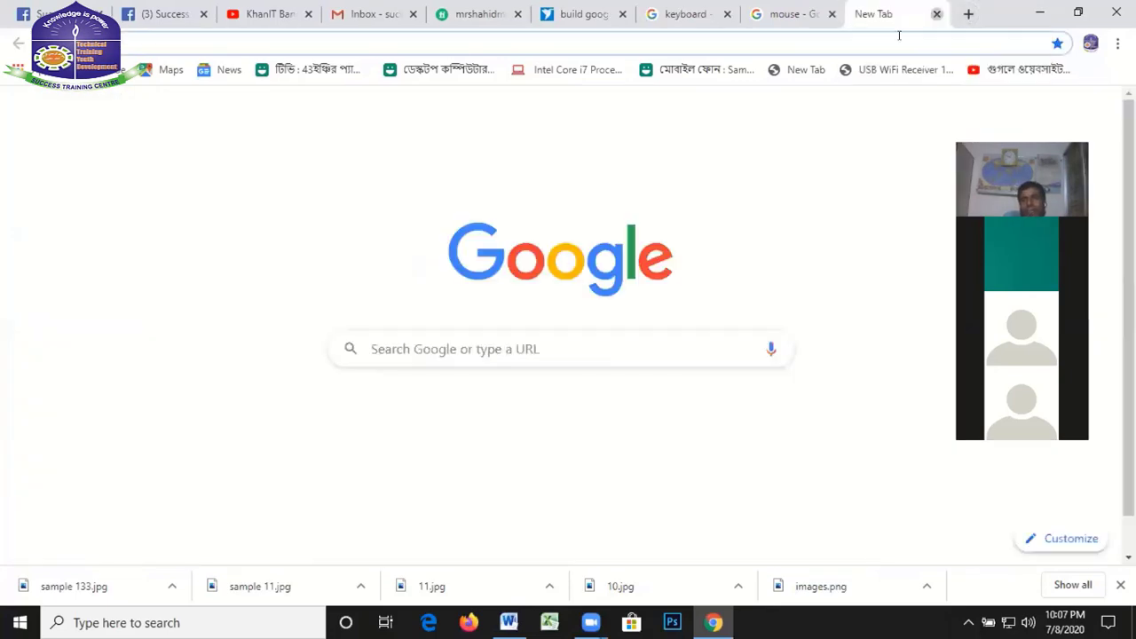
{"action": "left_click", "coordinate": [936, 15]}
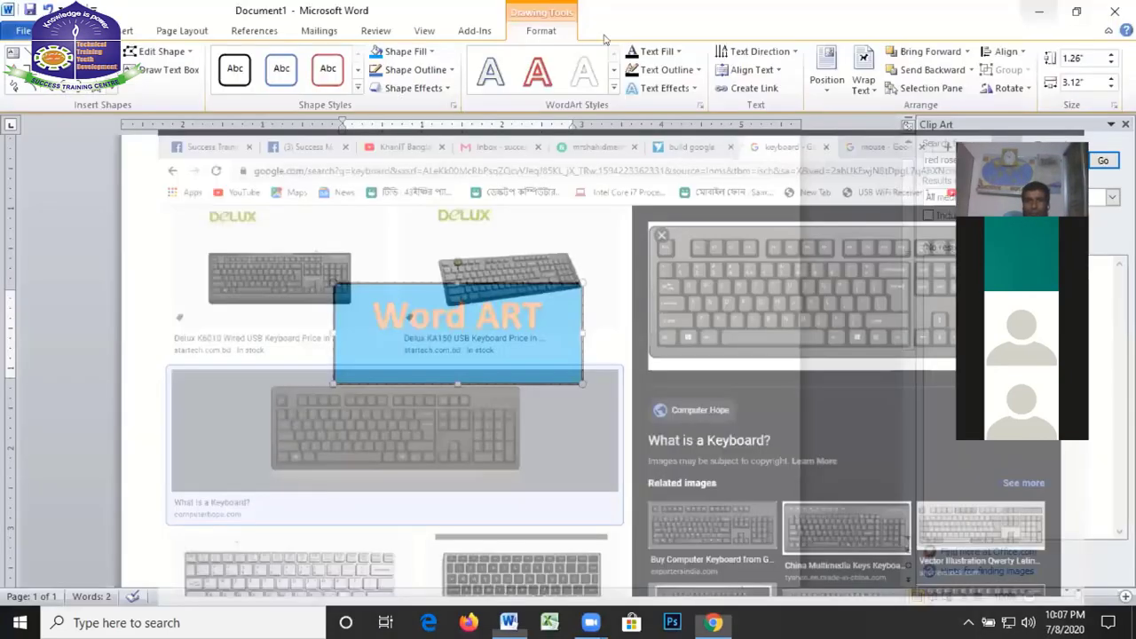
{"action": "left_click", "coordinate": [1039, 12]}
Select all of the Word ART text inside the shape
{"action": "left_click", "coordinate": [124, 30]}
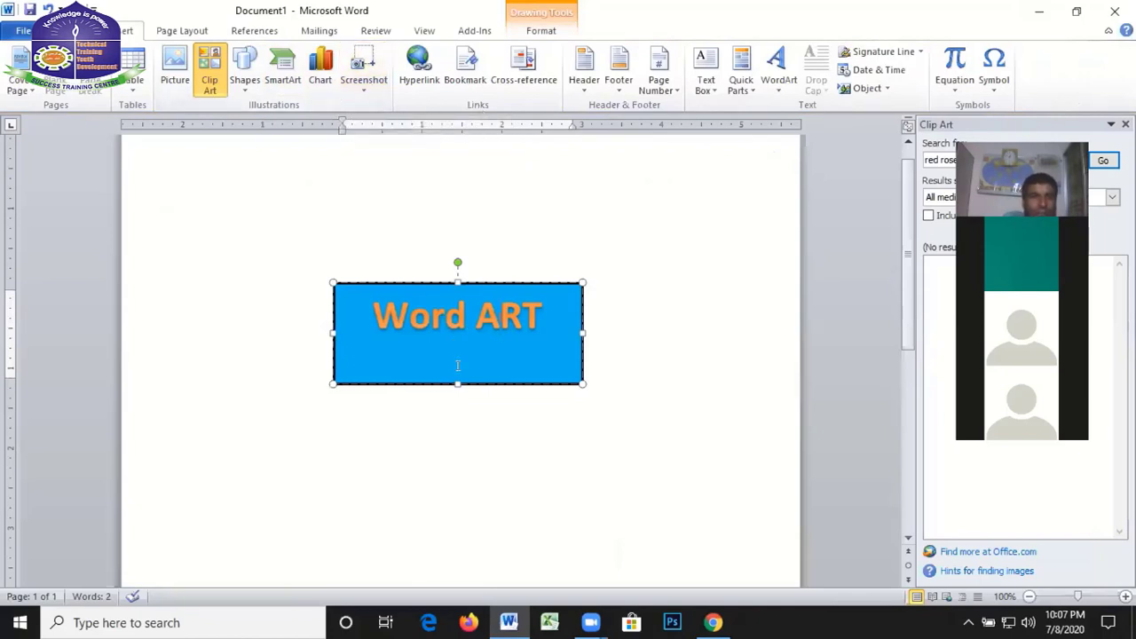
{"action": "double_click", "coordinate": [441, 322]}
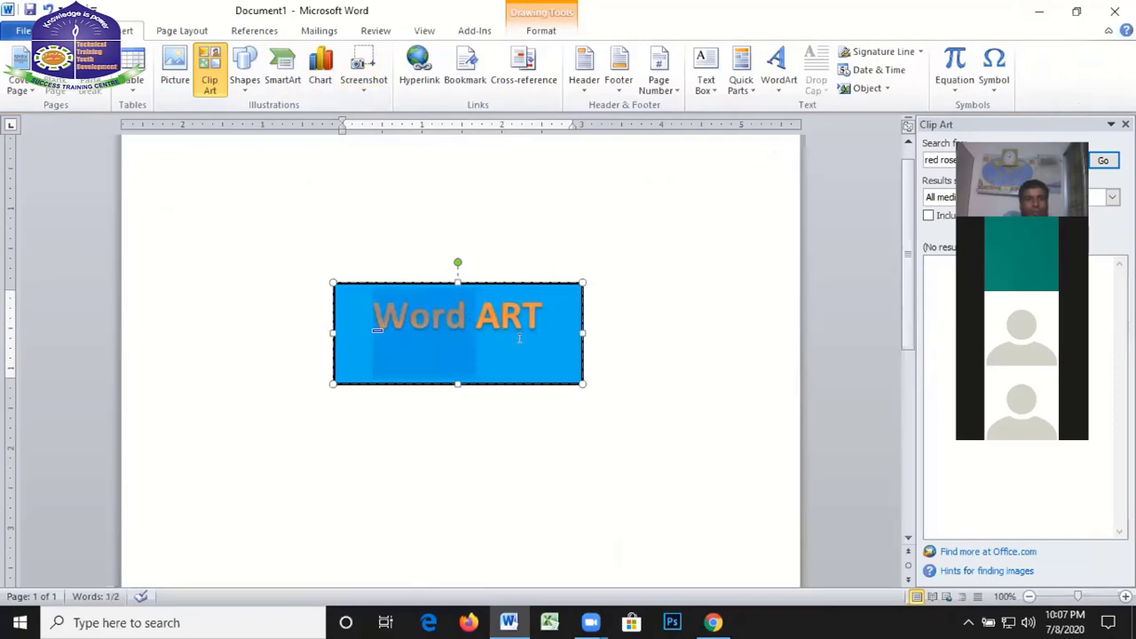
{"action": "left_click", "coordinate": [519, 337]}
{"action": "left_click", "coordinate": [674, 461]}
{"action": "left_click", "coordinate": [460, 318]}
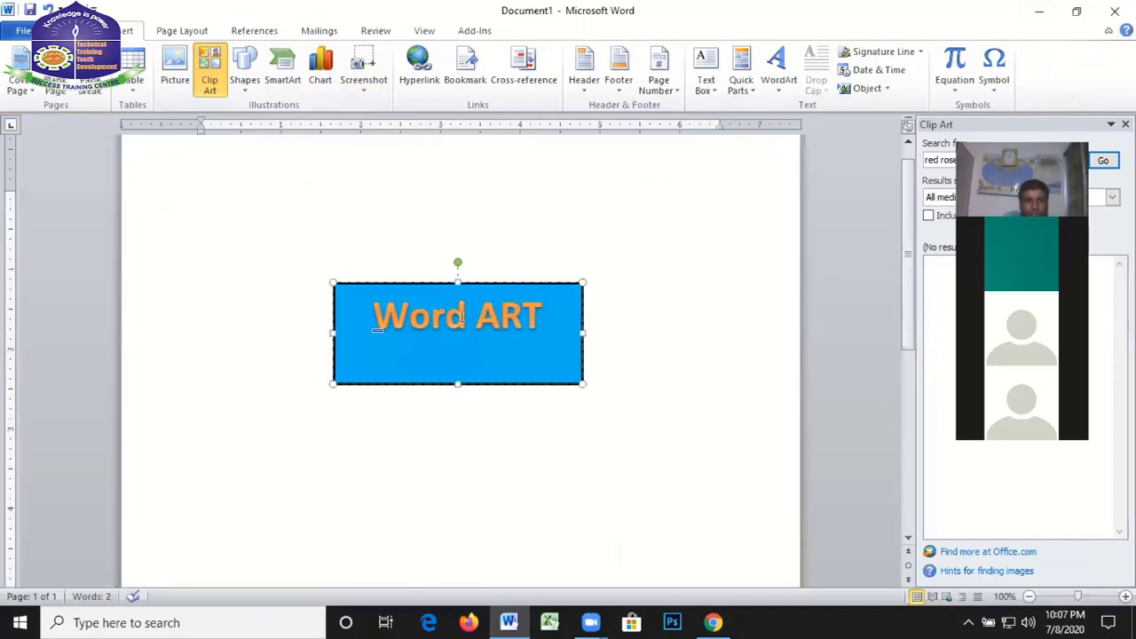
{"action": "left_click_drag", "start_coordinate": [373, 317], "coordinate": [566, 340]}
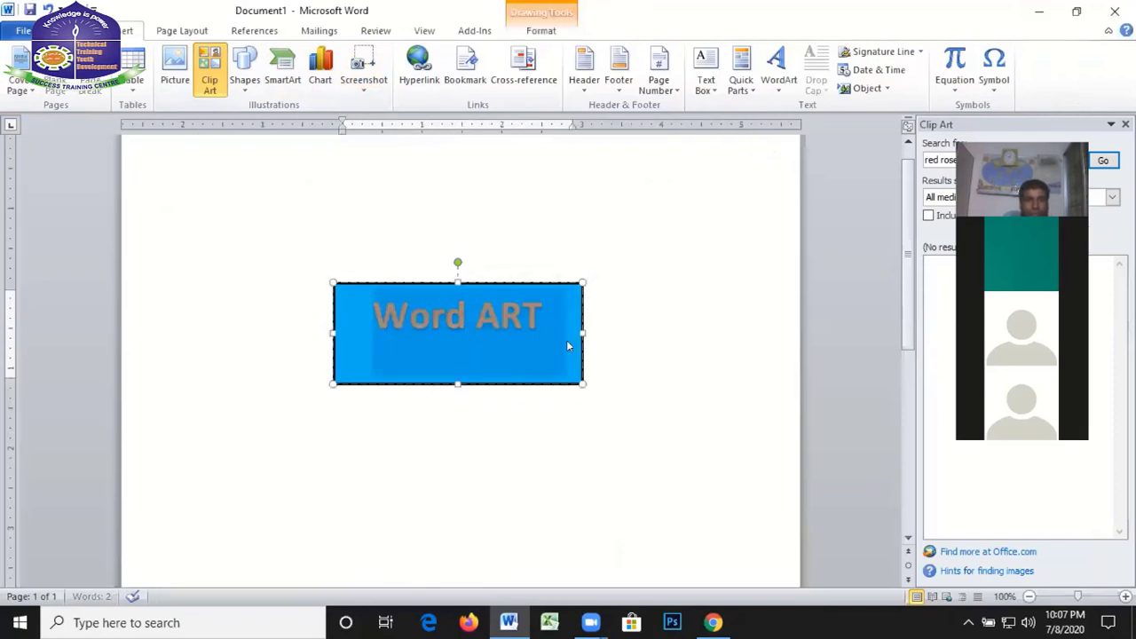
Give the shape a red outline from the Shape Outline standard colours
{"action": "left_click", "coordinate": [527, 12]}
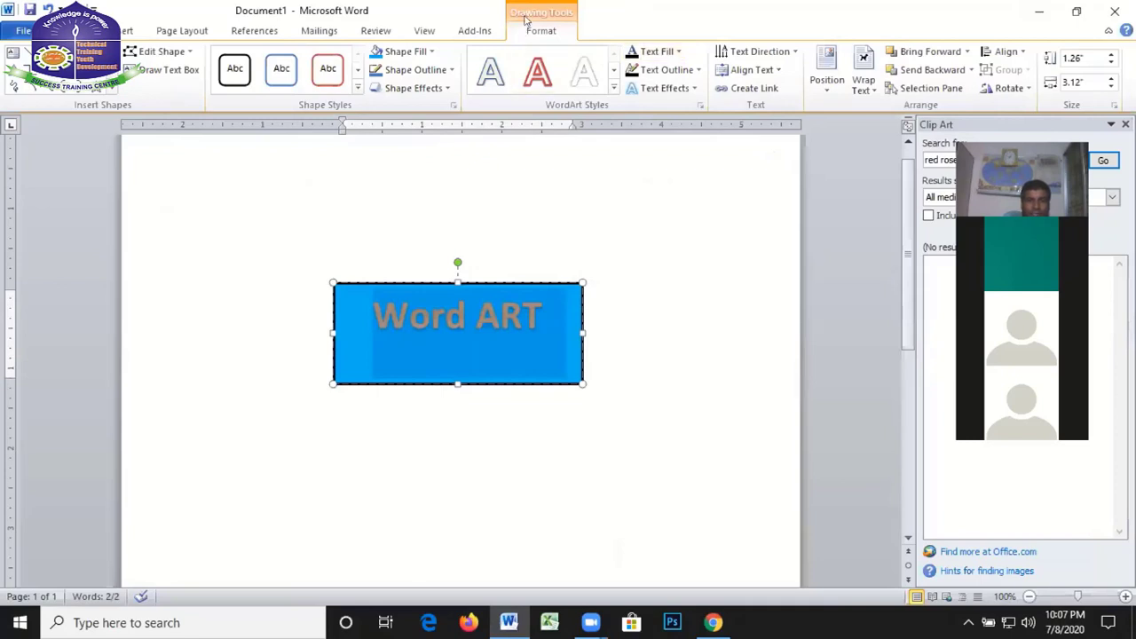
{"action": "left_click", "coordinate": [449, 71]}
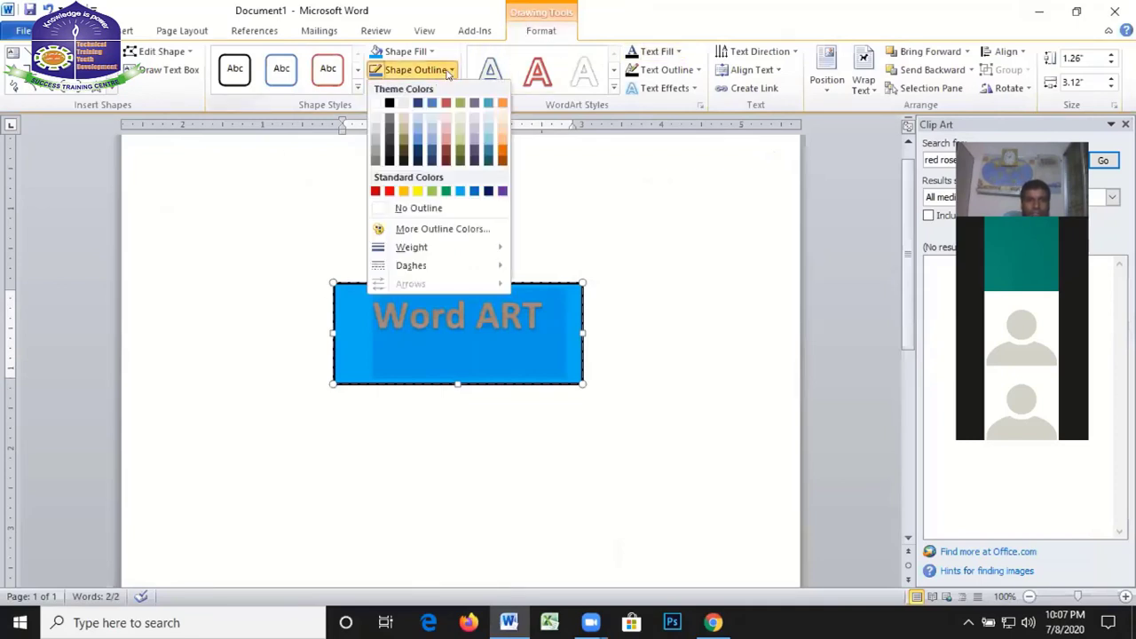
{"action": "left_click", "coordinate": [439, 345]}
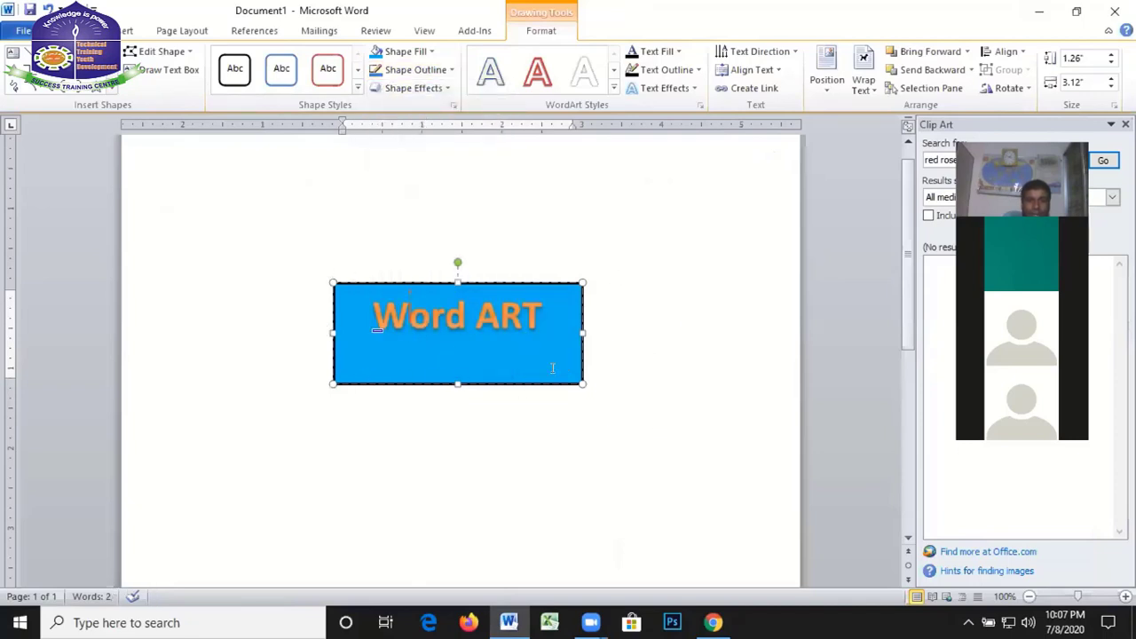
{"action": "left_click", "coordinate": [450, 71]}
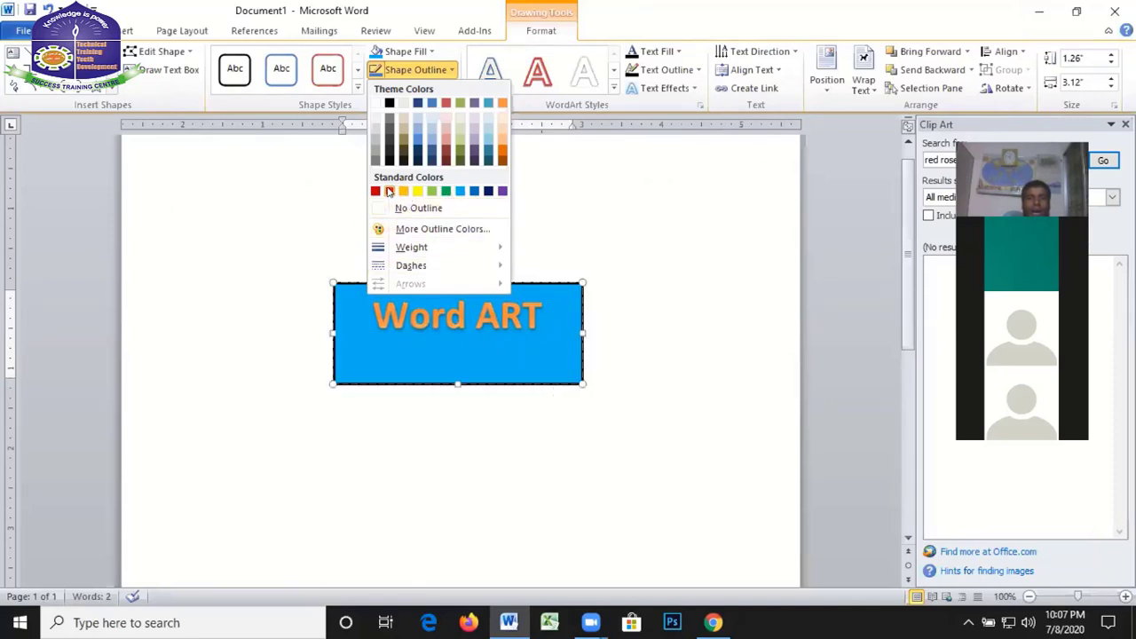
{"action": "left_click", "coordinate": [389, 192]}
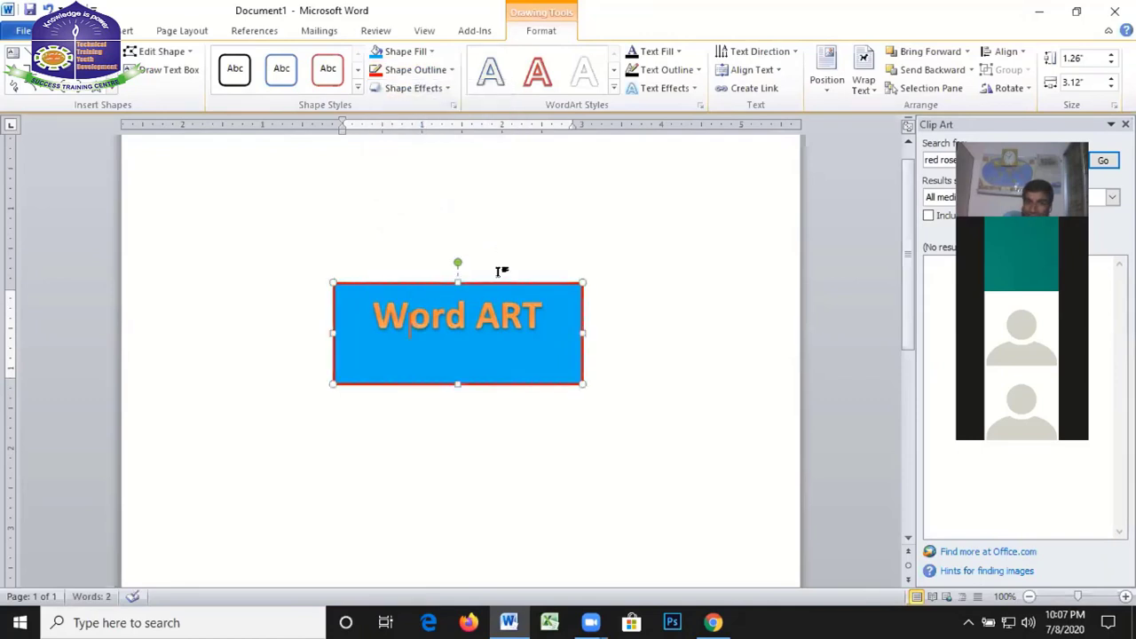
{"action": "left_click", "coordinate": [445, 70]}
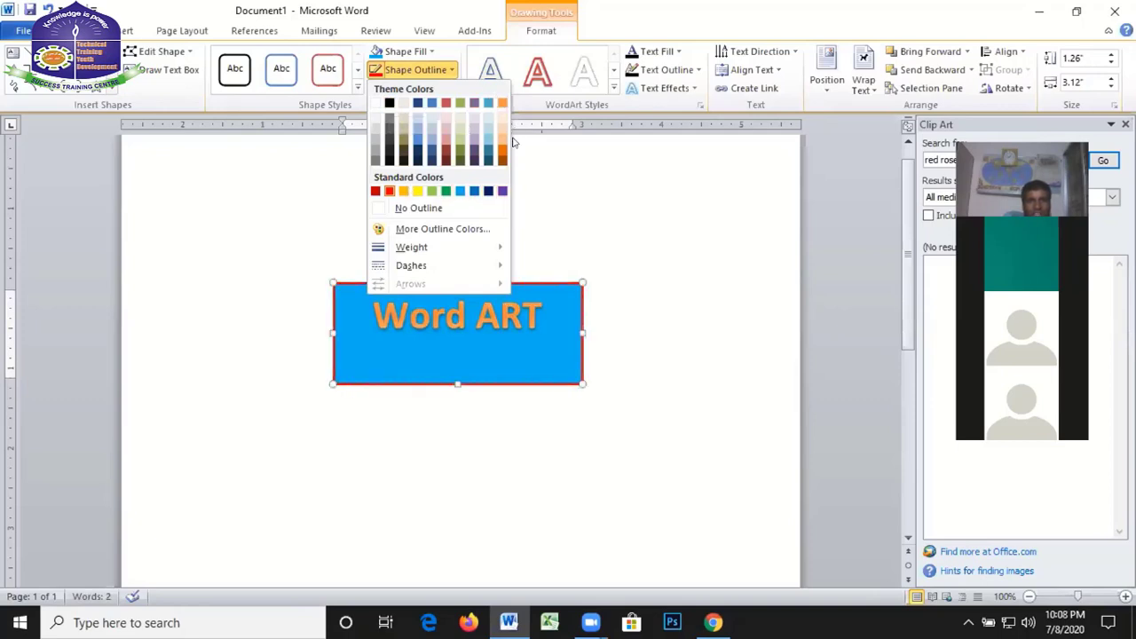
{"action": "left_click", "coordinate": [295, 219]}
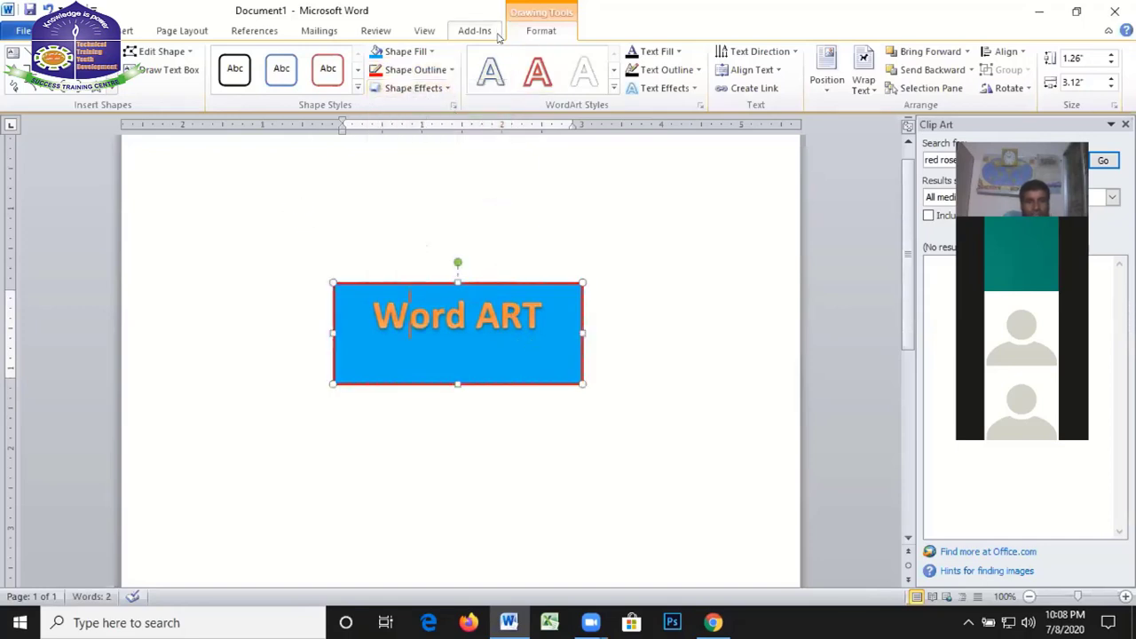
Try Shape Effects Preset 2, then apply Preset 4 for bevelled edges and a drop shadow
{"action": "left_click", "coordinate": [446, 87]}
{"action": "mouse_move", "coordinate": [427, 194]}
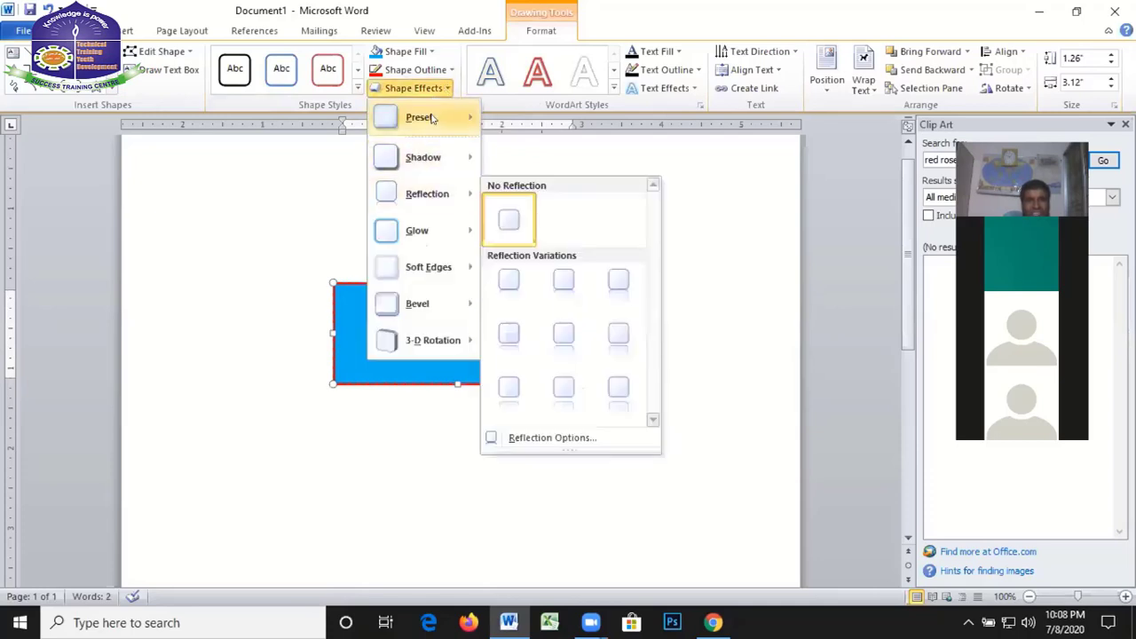
{"action": "mouse_move", "coordinate": [420, 117]}
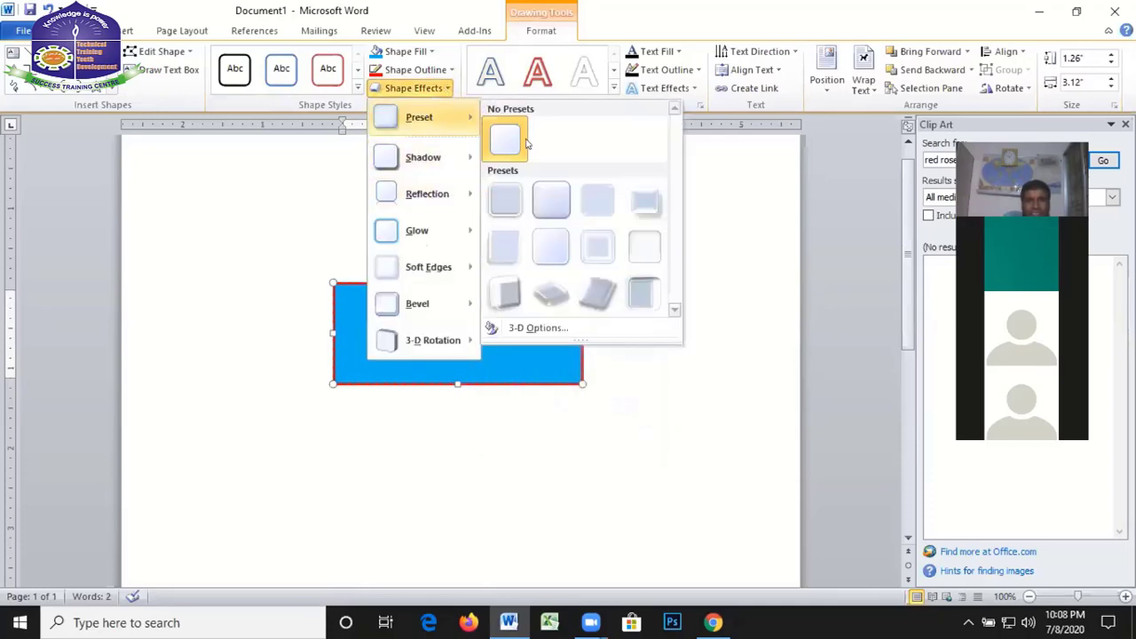
{"action": "left_click", "coordinate": [552, 197]}
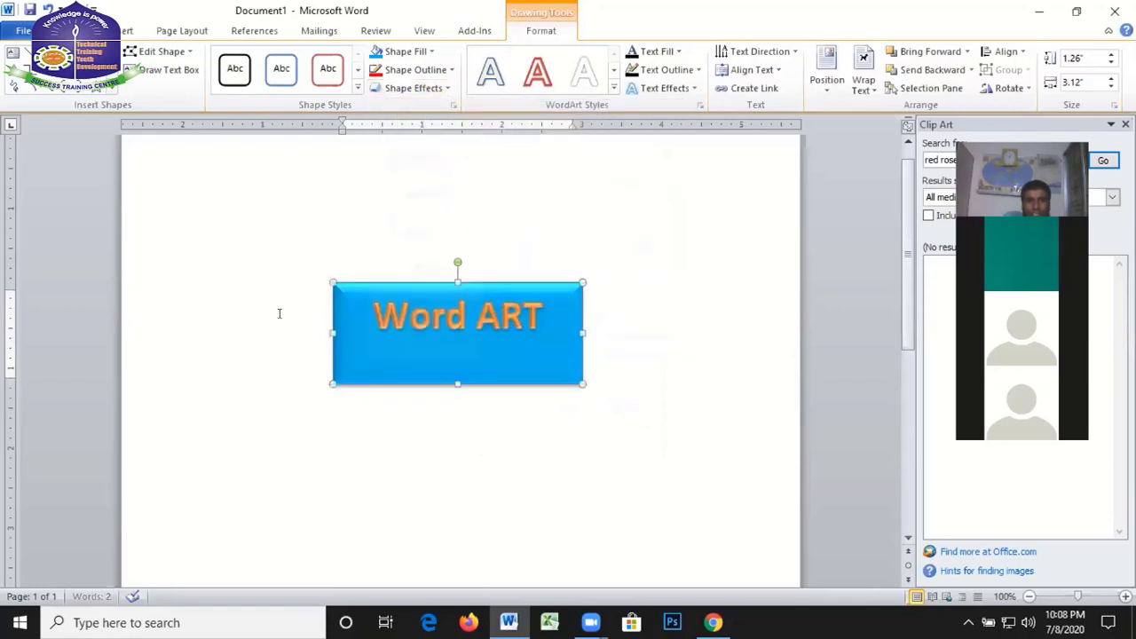
{"action": "left_click", "coordinate": [657, 488]}
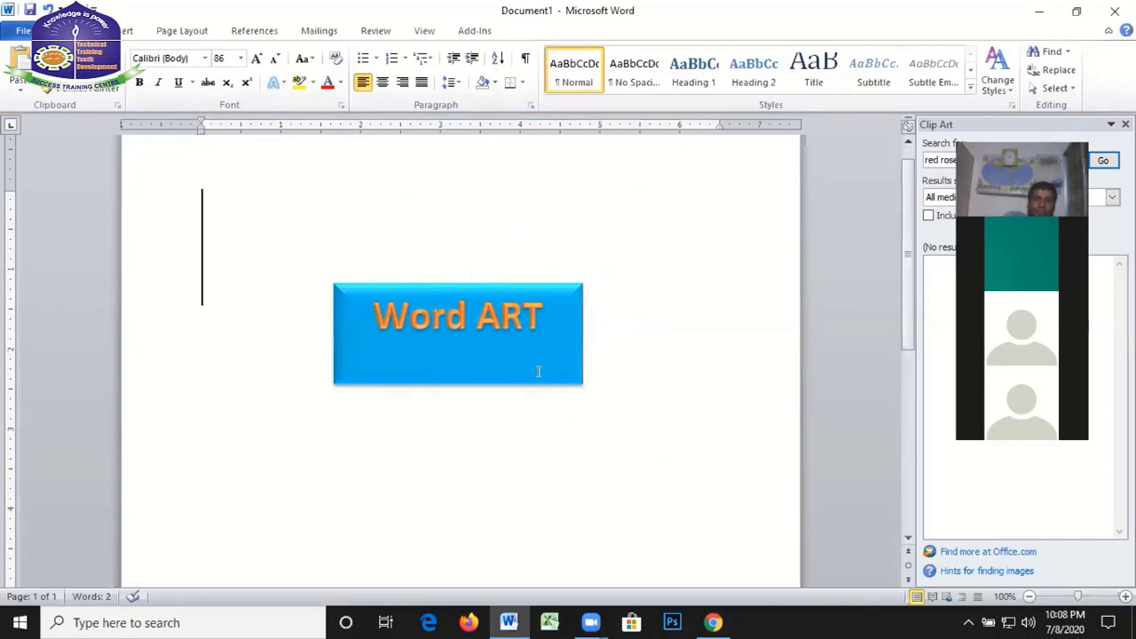
{"action": "left_click", "coordinate": [454, 330]}
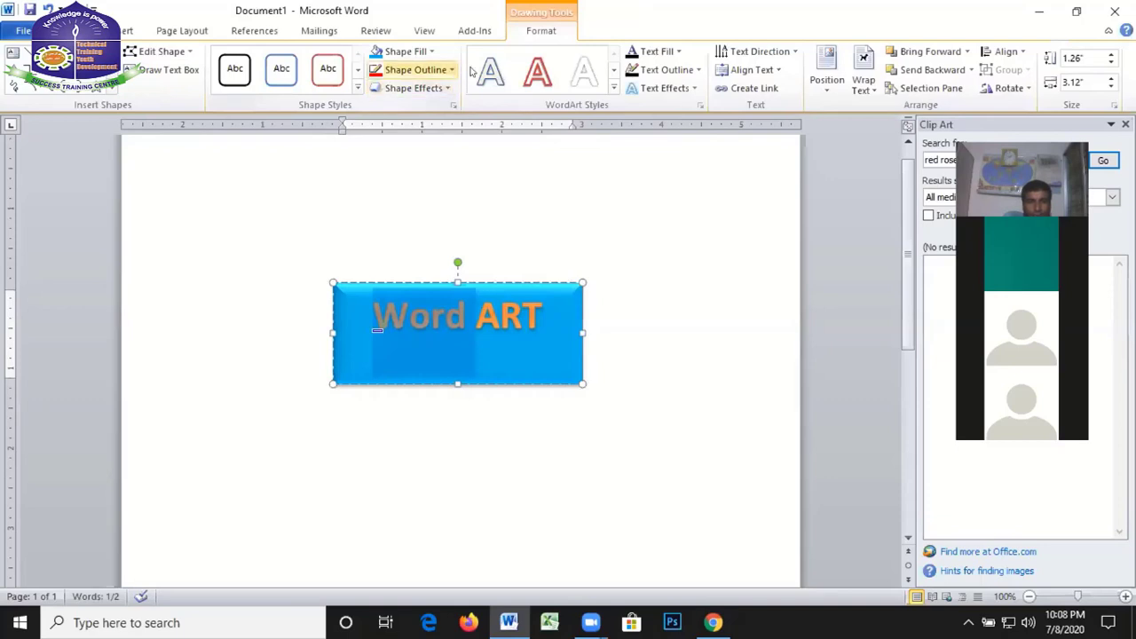
{"action": "left_click", "coordinate": [446, 89]}
{"action": "mouse_move", "coordinate": [419, 117]}
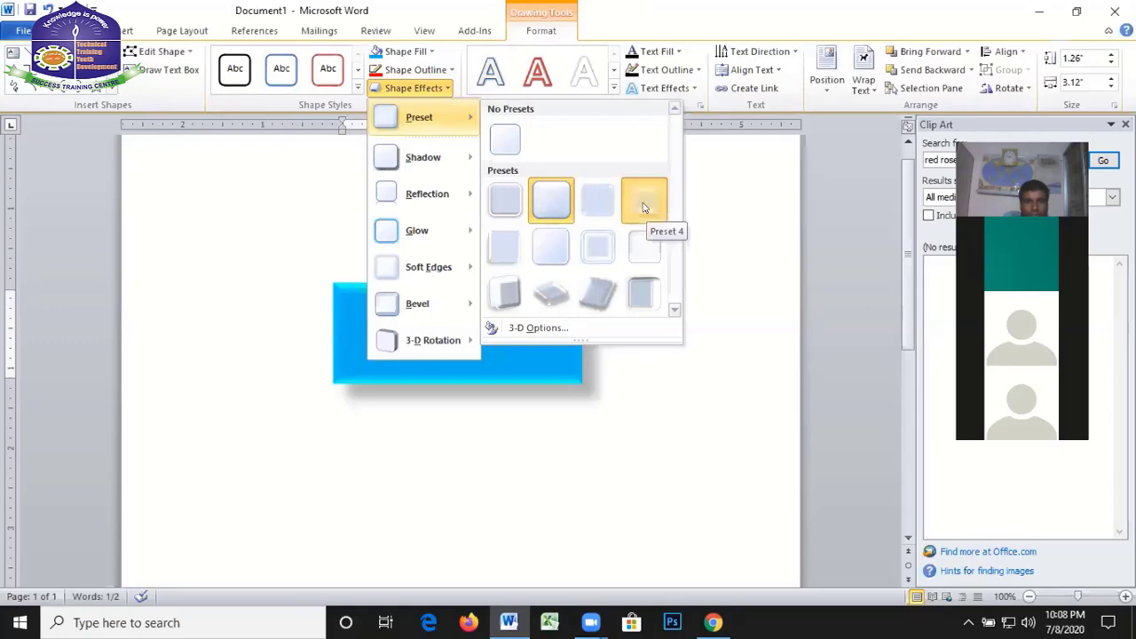
{"action": "left_click", "coordinate": [644, 204]}
{"action": "left_click", "coordinate": [619, 462]}
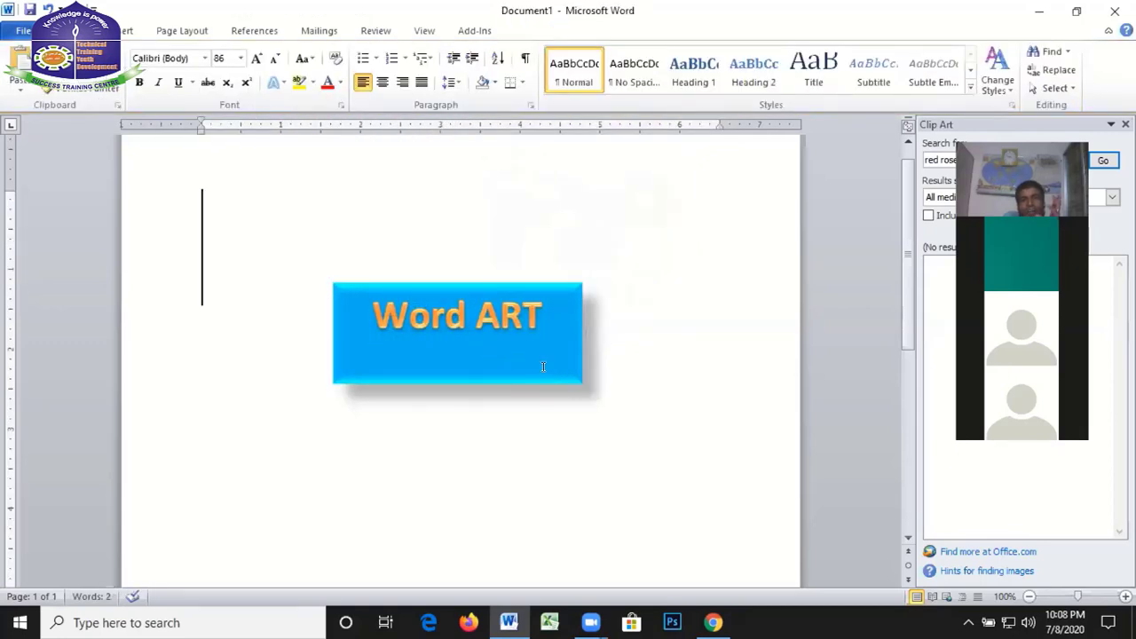
{"action": "double_click", "coordinate": [485, 326]}
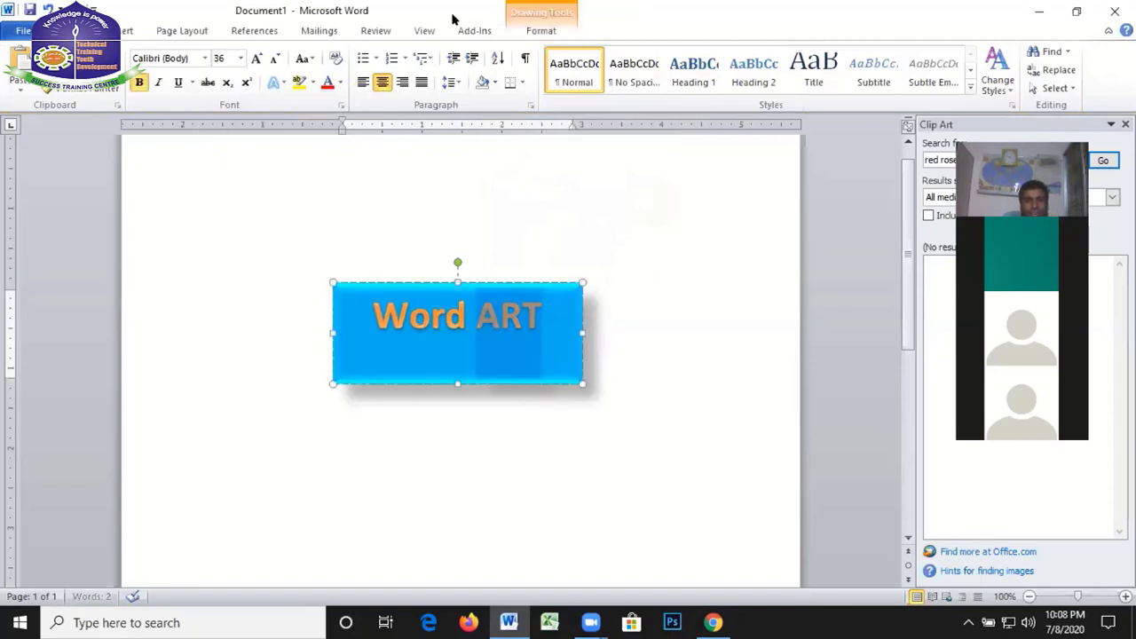
{"action": "left_click", "coordinate": [541, 29]}
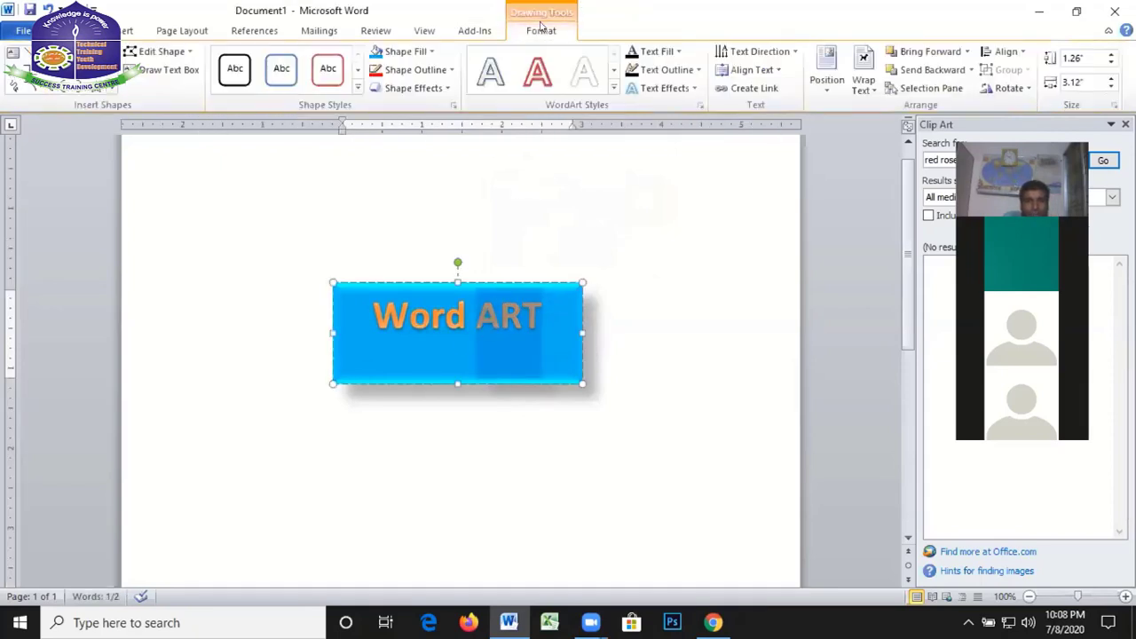
Apply a Parallel 3-D Rotation preset to the Word ART shape and check the tilt
{"action": "left_click", "coordinate": [447, 90]}
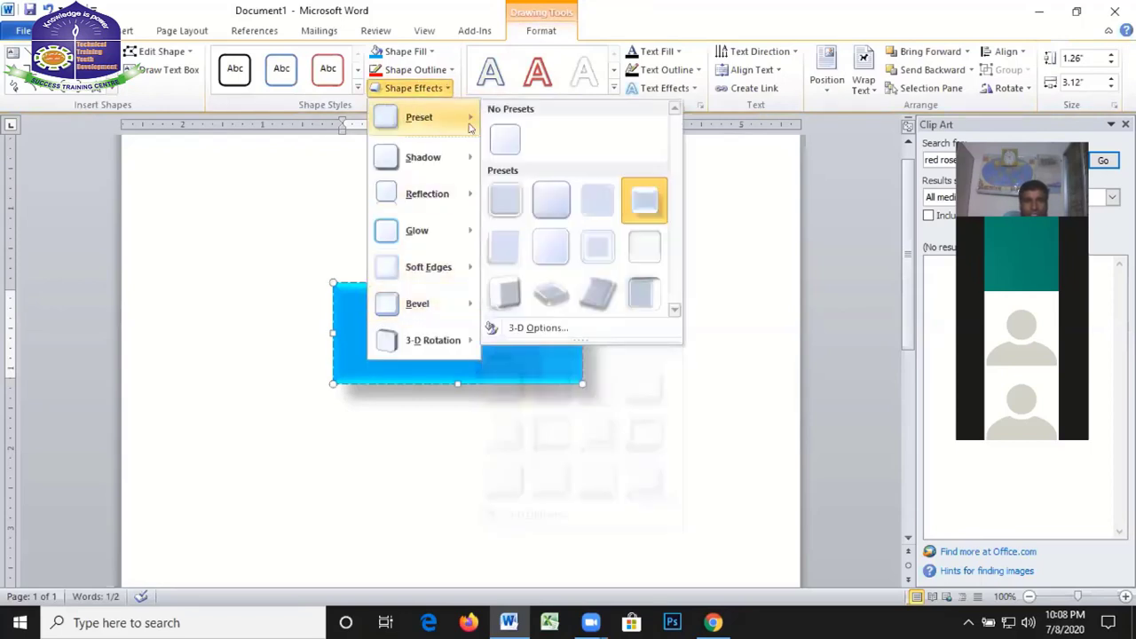
{"action": "mouse_move", "coordinate": [423, 157]}
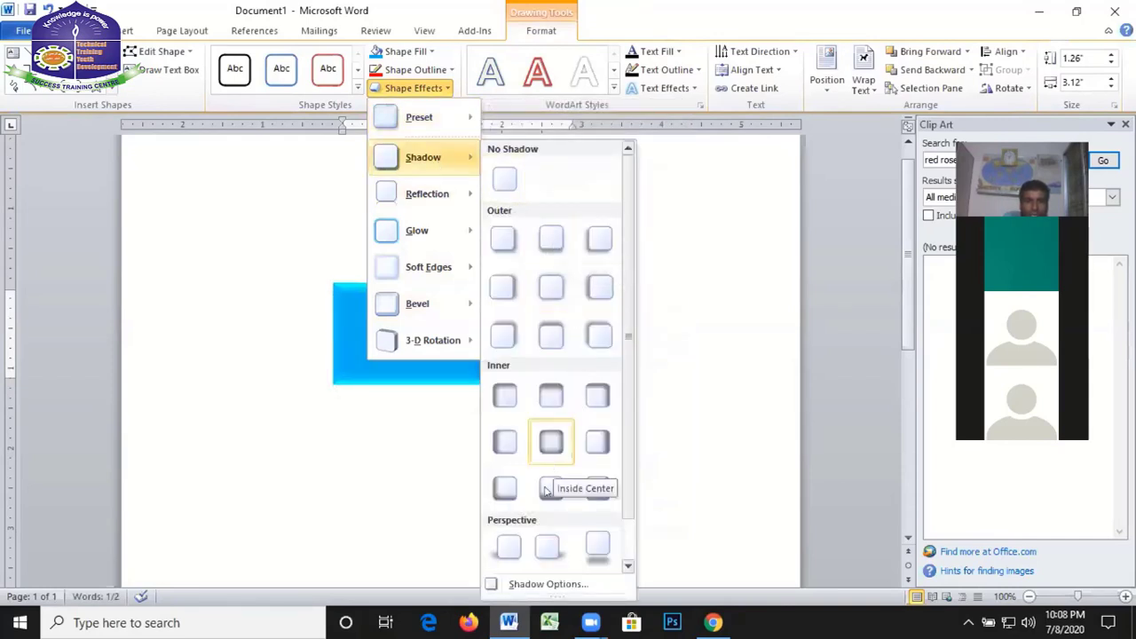
{"action": "scroll", "coordinate": [577, 497], "scroll_direction": "down", "scroll_amount": 1}
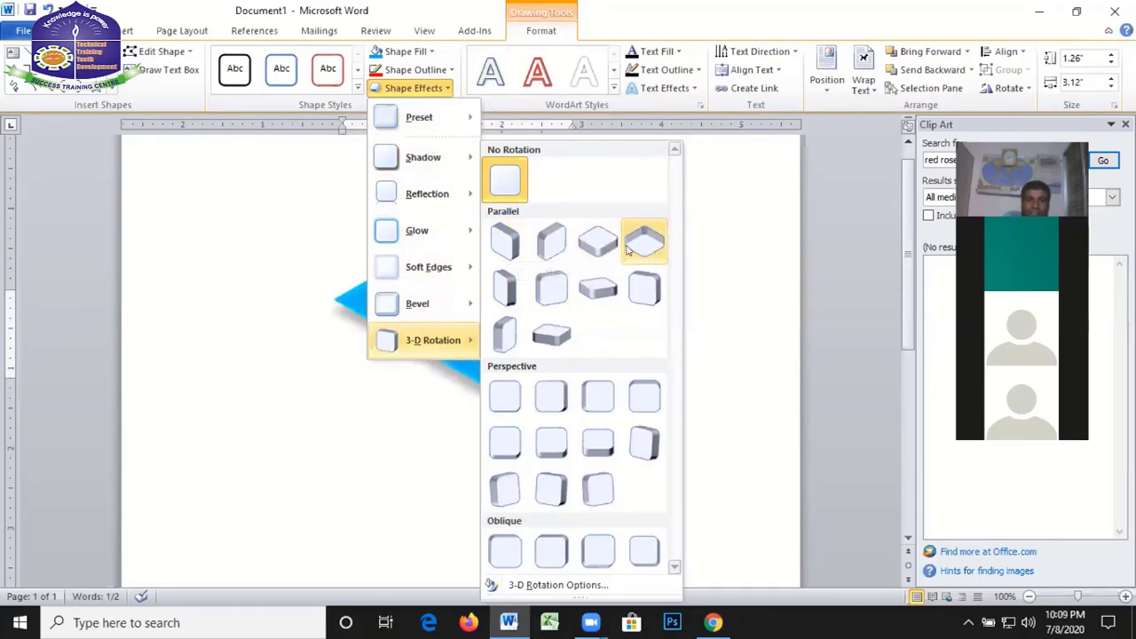
{"action": "left_click", "coordinate": [596, 242]}
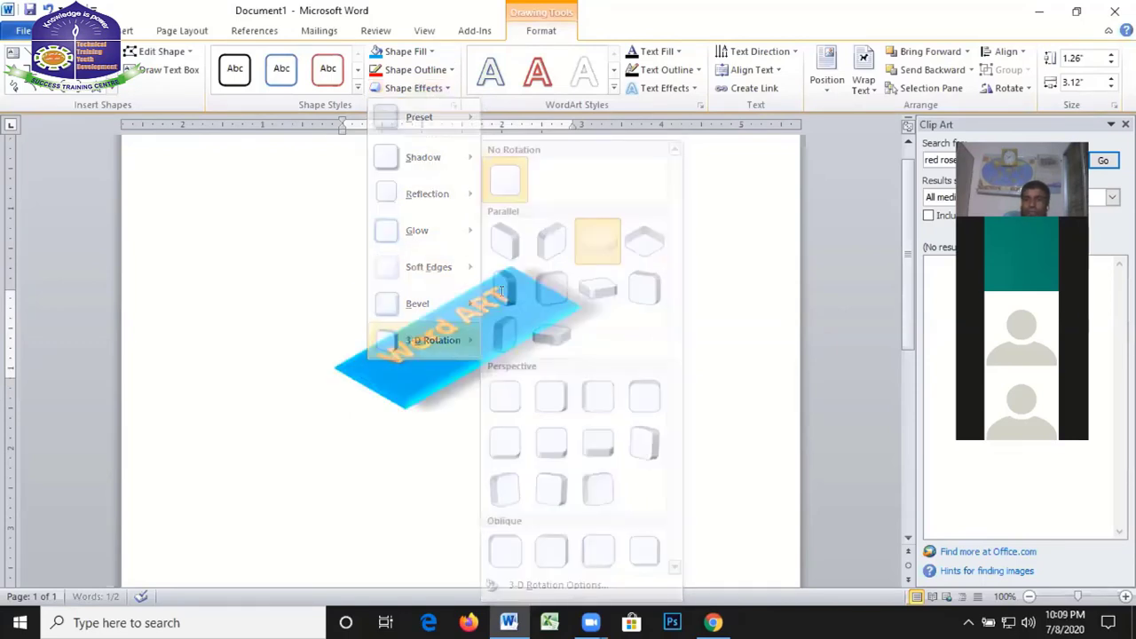
{"action": "left_click", "coordinate": [659, 325]}
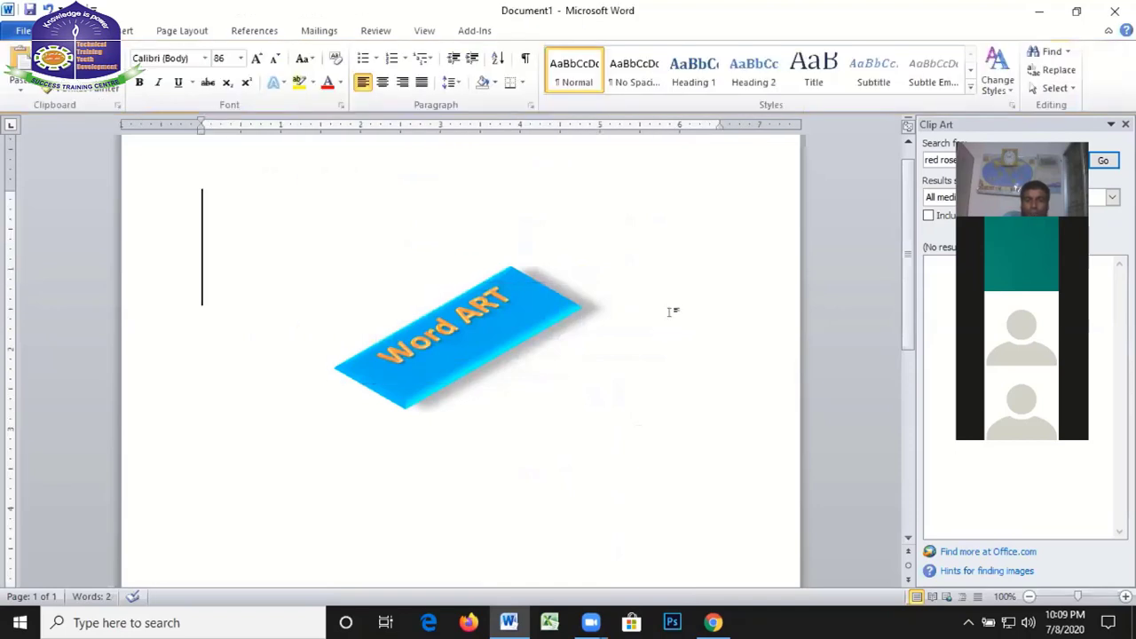
{"action": "left_click", "coordinate": [446, 298]}
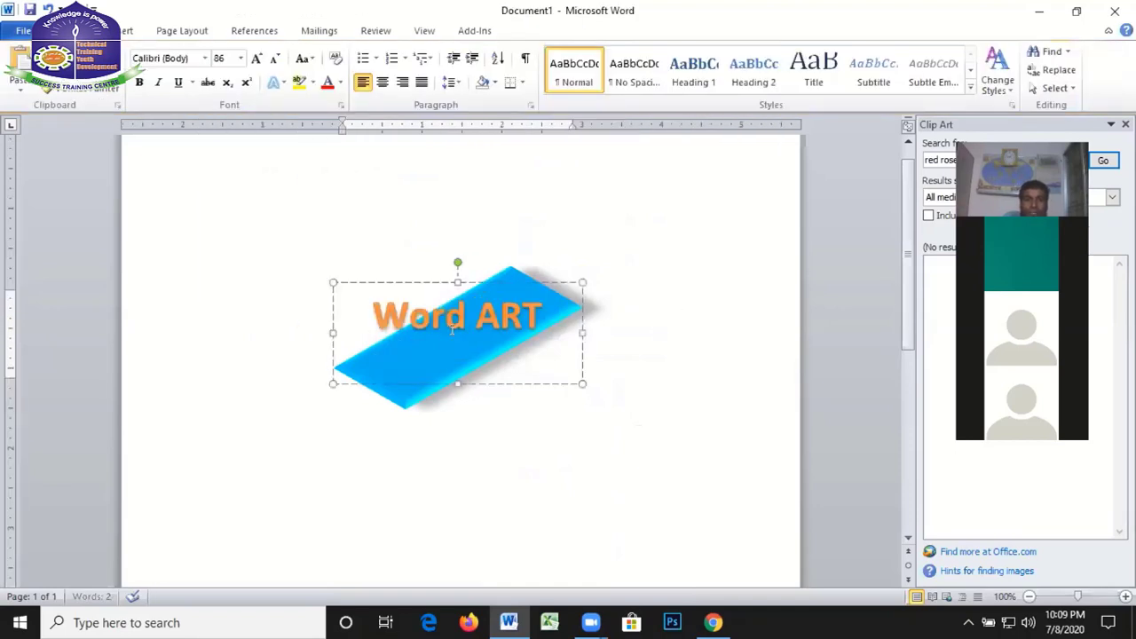
{"action": "left_click", "coordinate": [781, 392]}
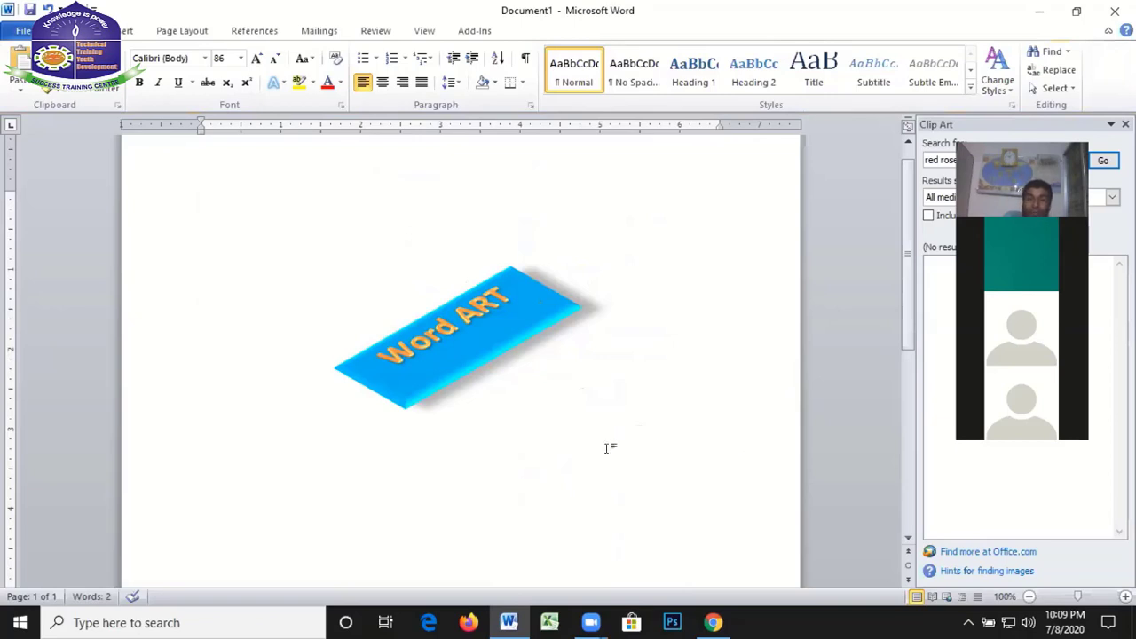
{"action": "left_click", "coordinate": [471, 343]}
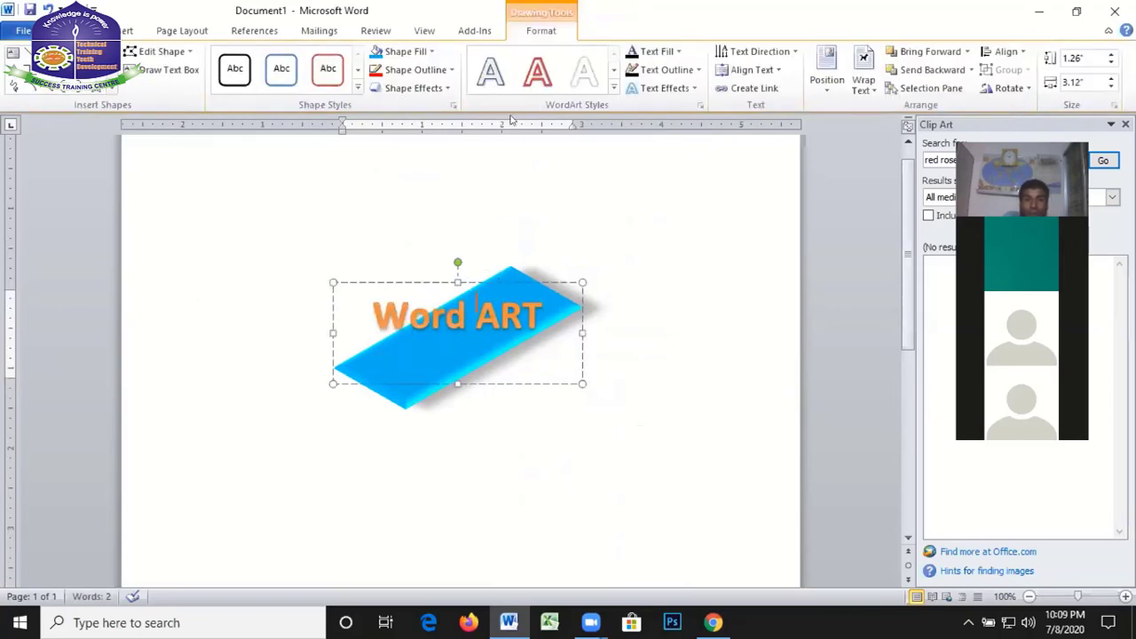
{"action": "left_click", "coordinate": [424, 89]}
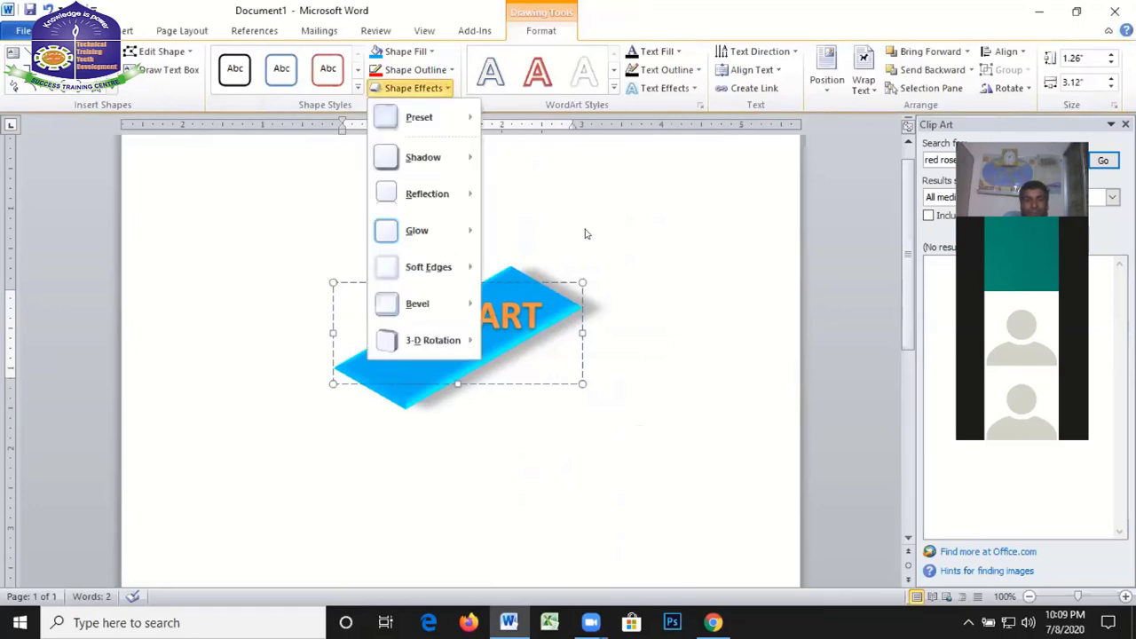
{"action": "left_click", "coordinate": [602, 199]}
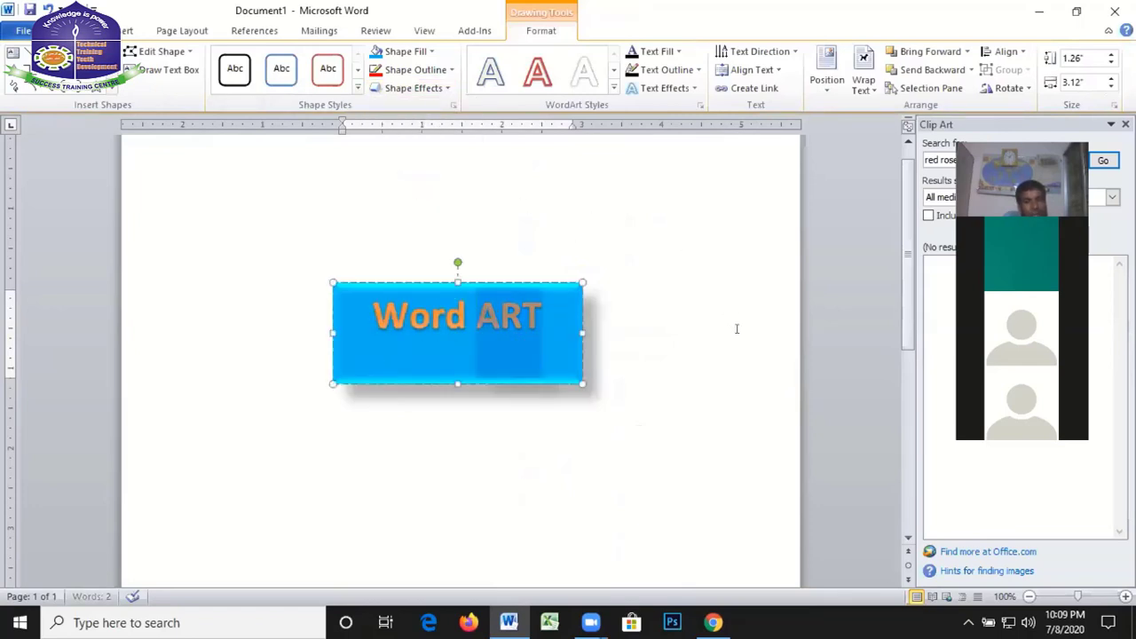
Apply the Follow Path Arch Up transform to the orange Word ART text
{"action": "left_click", "coordinate": [491, 341]}
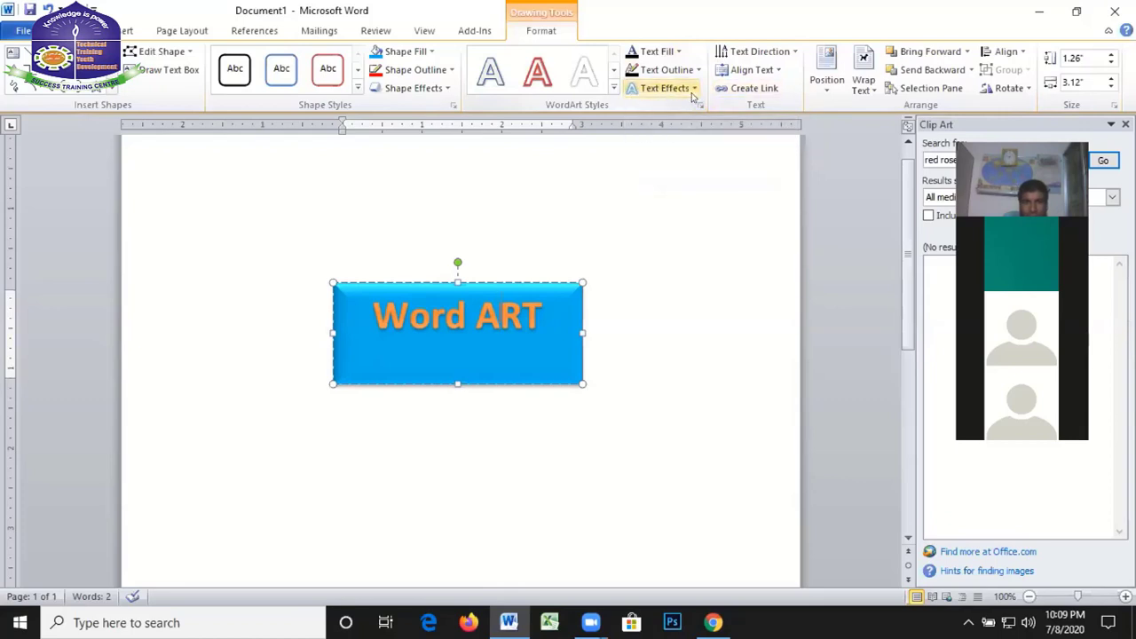
{"action": "left_click", "coordinate": [695, 88]}
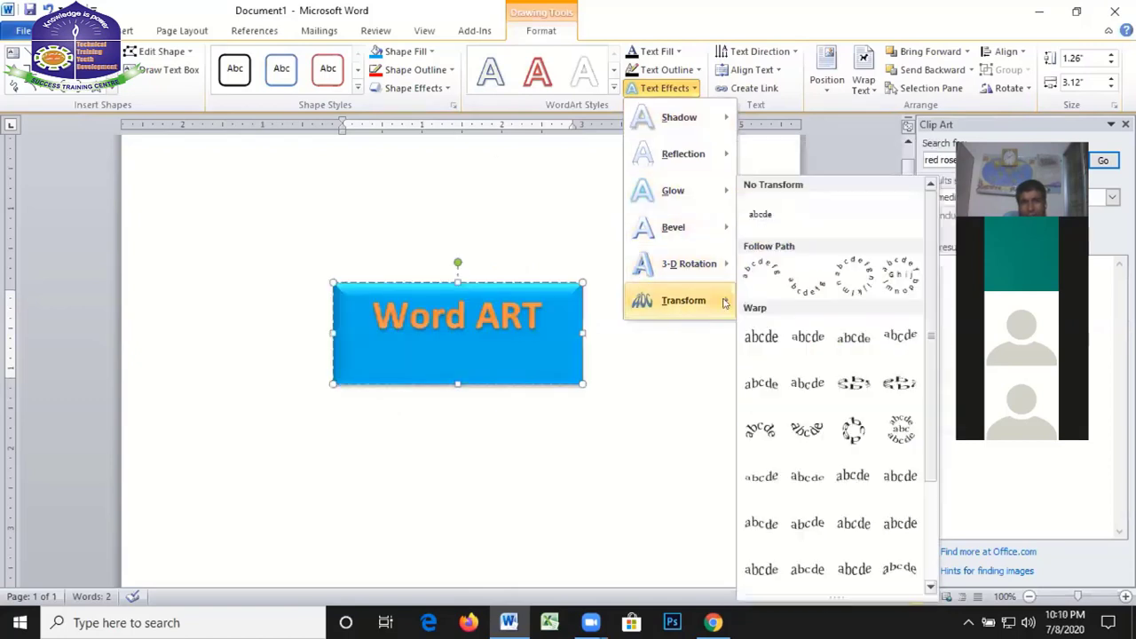
{"action": "mouse_move", "coordinate": [681, 300]}
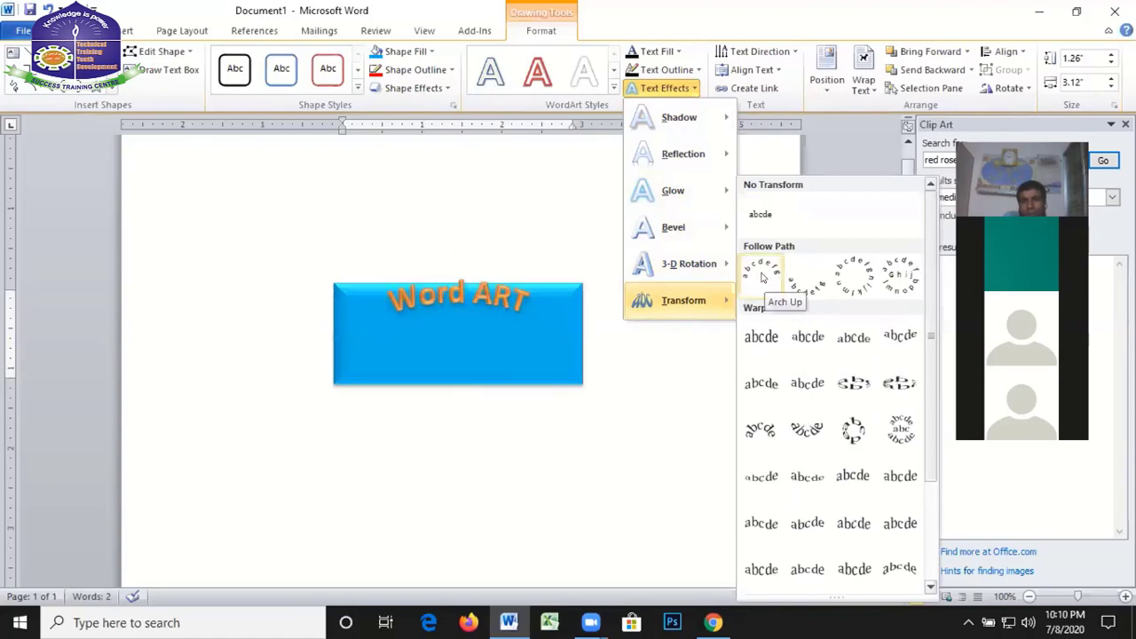
{"action": "scroll", "coordinate": [834, 459], "scroll_direction": "down", "scroll_amount": 3}
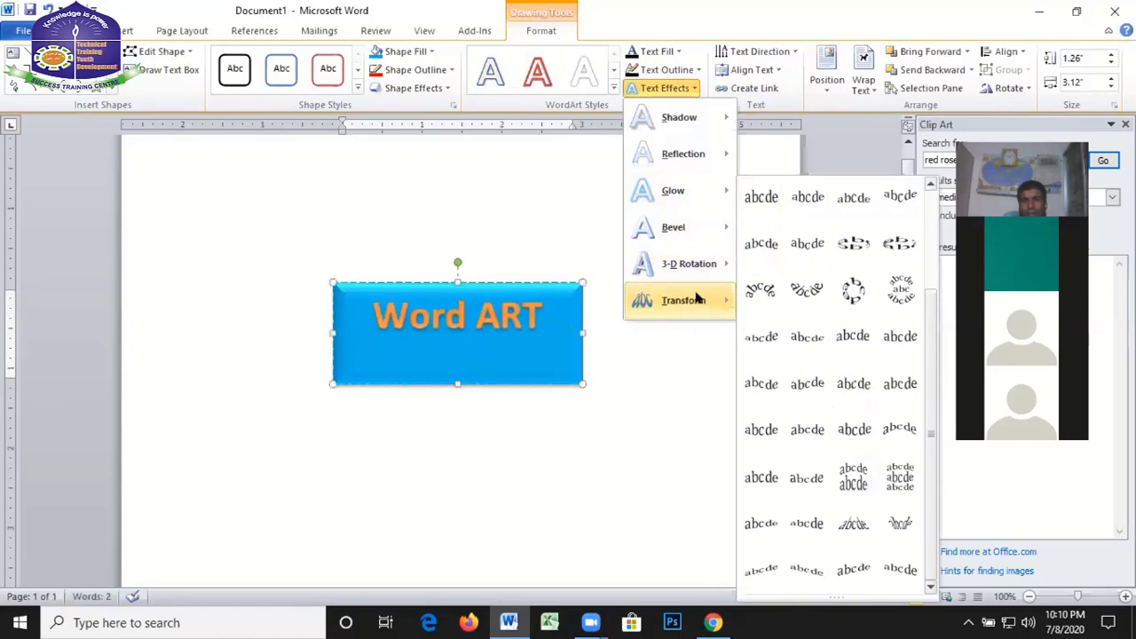
{"action": "scroll", "coordinate": [825, 275], "scroll_direction": "up", "scroll_amount": 3}
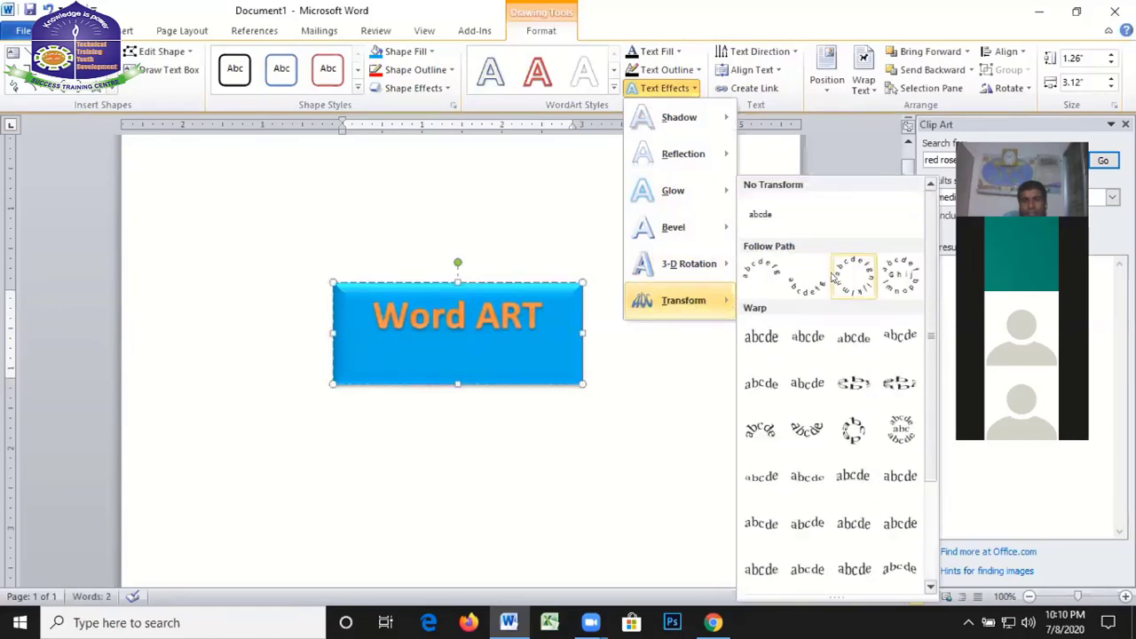
{"action": "left_click", "coordinate": [760, 271]}
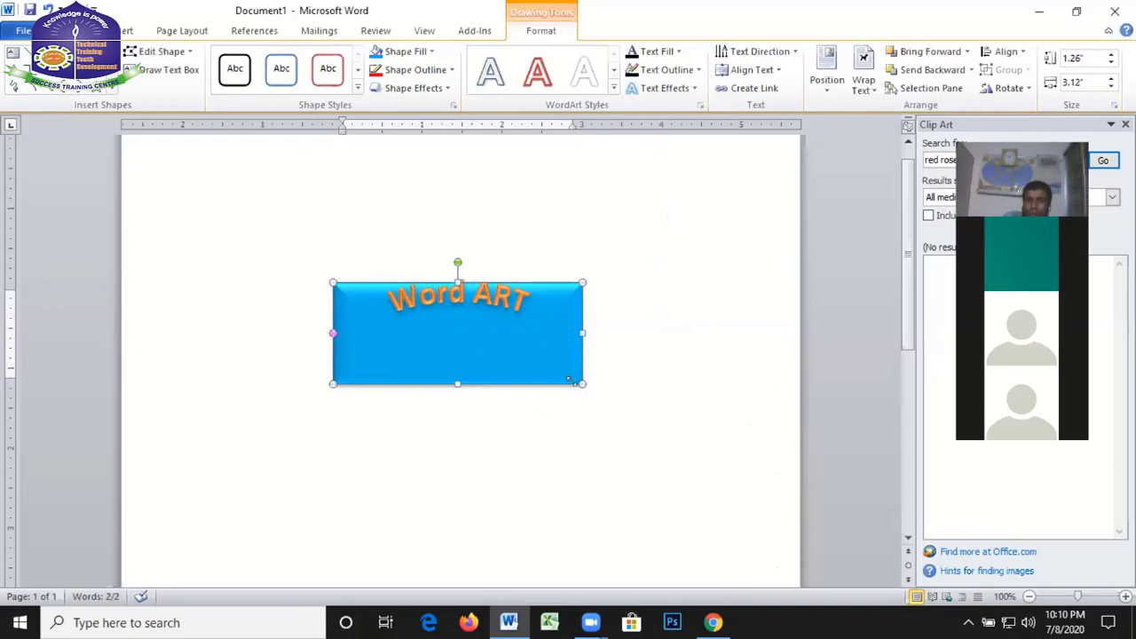
Enlarge the box and insert 'MICROSOFT' before Word in the WordArt text
{"action": "mouse_move", "coordinate": [571, 375]}
{"action": "left_mouse_down"}
{"action": "mouse_move", "coordinate": [609, 413]}
{"action": "mouse_move", "coordinate": [650, 540]}
{"action": "left_mouse_up"}
{"action": "left_click", "coordinate": [410, 317]}
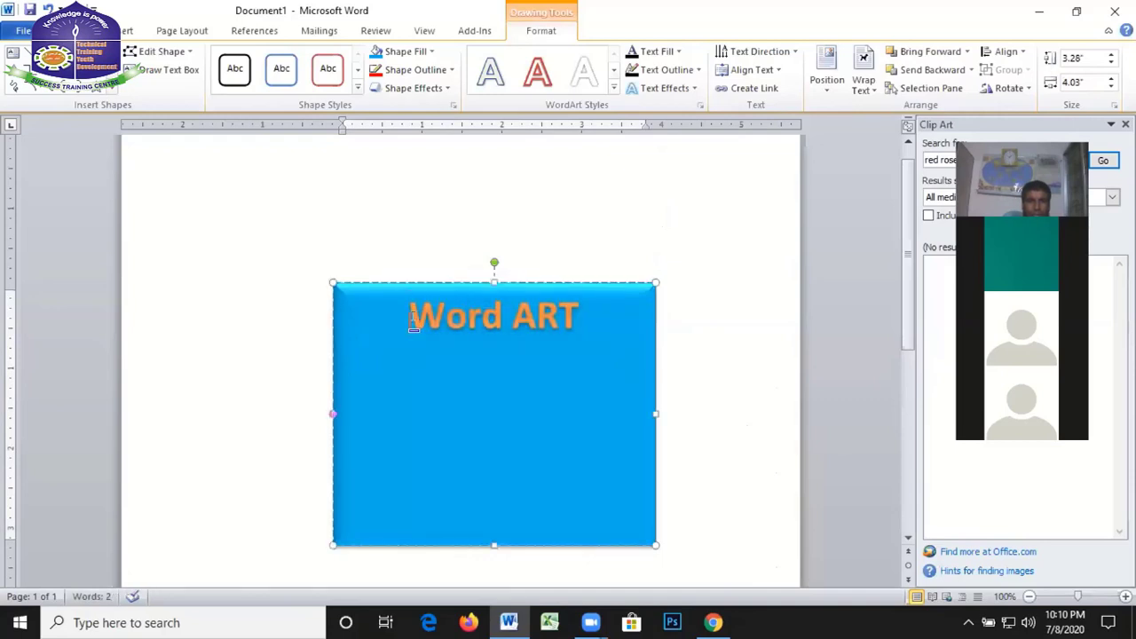
{"action": "type", "text": "m"}
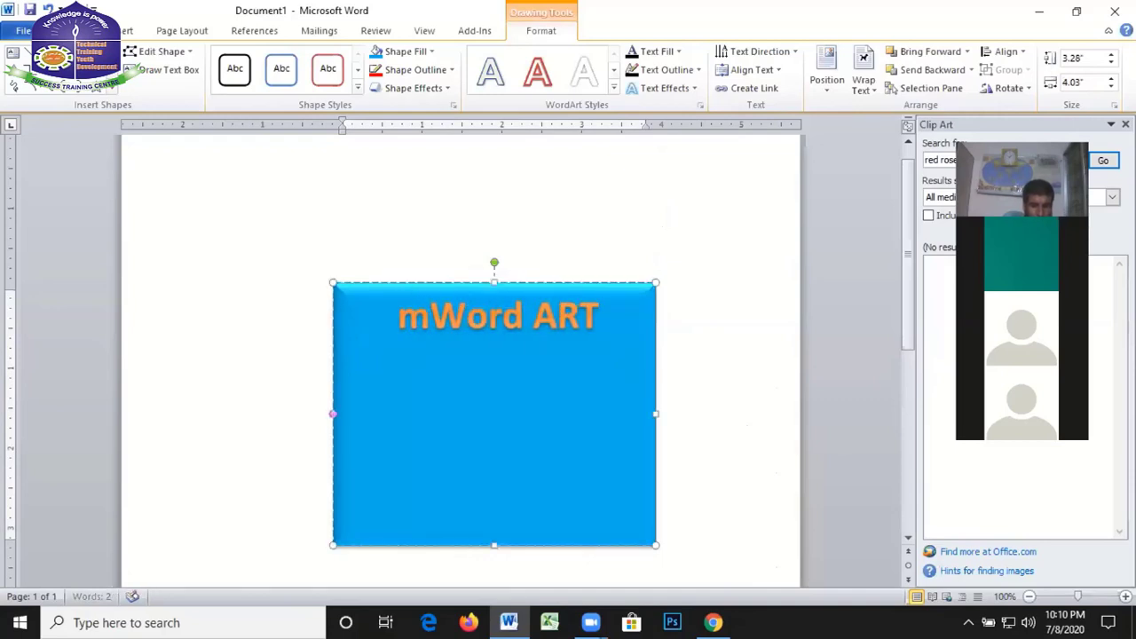
{"action": "type", "text": "l"}
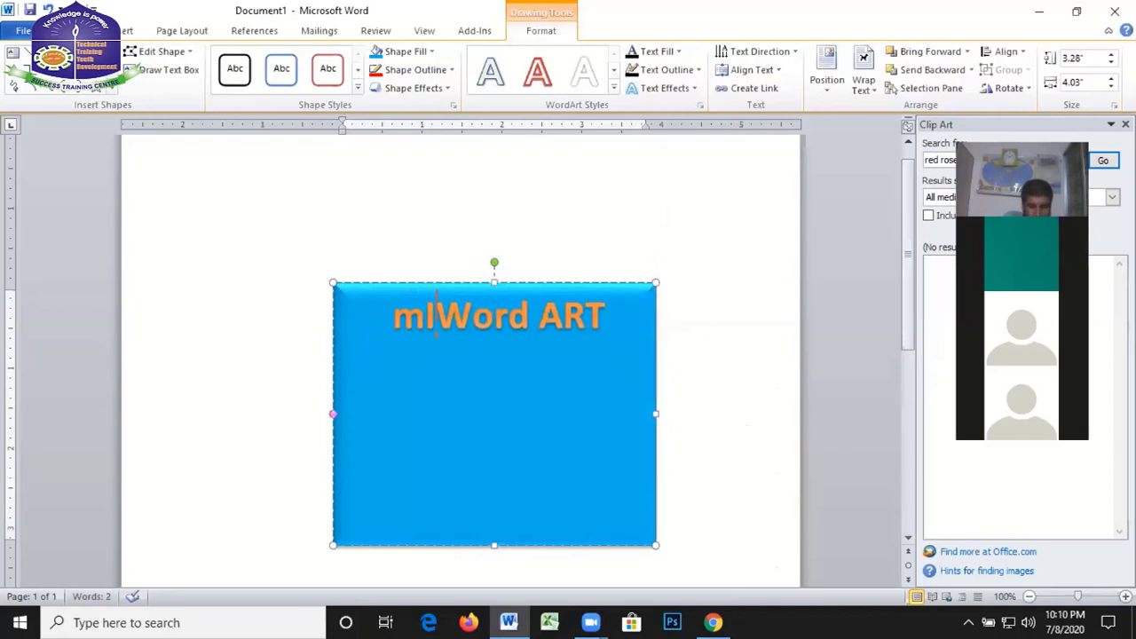
{"action": "key", "text": "BackSpace"}
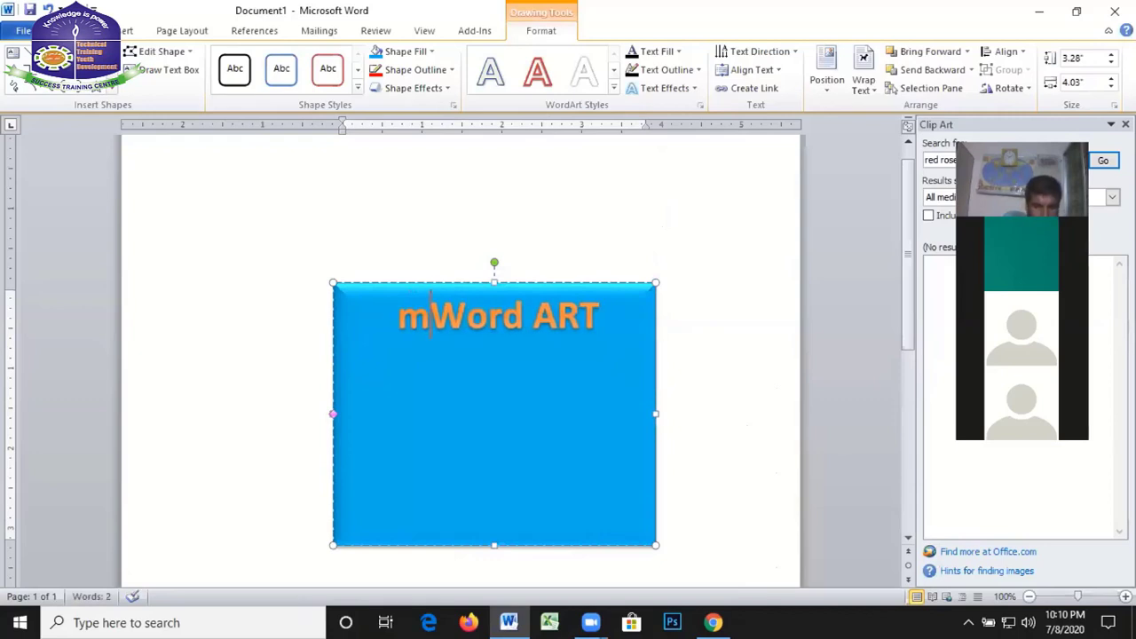
{"action": "type", "text": "l"}
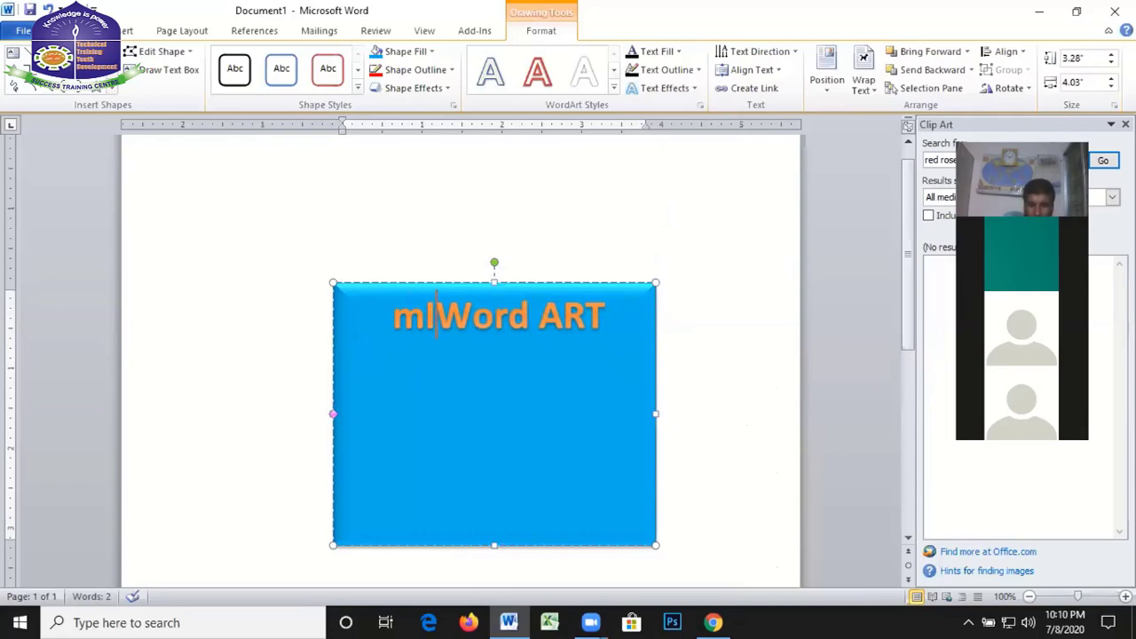
{"action": "key", "text": "BackSpace"}
{"action": "key", "text": "BackSpace"}
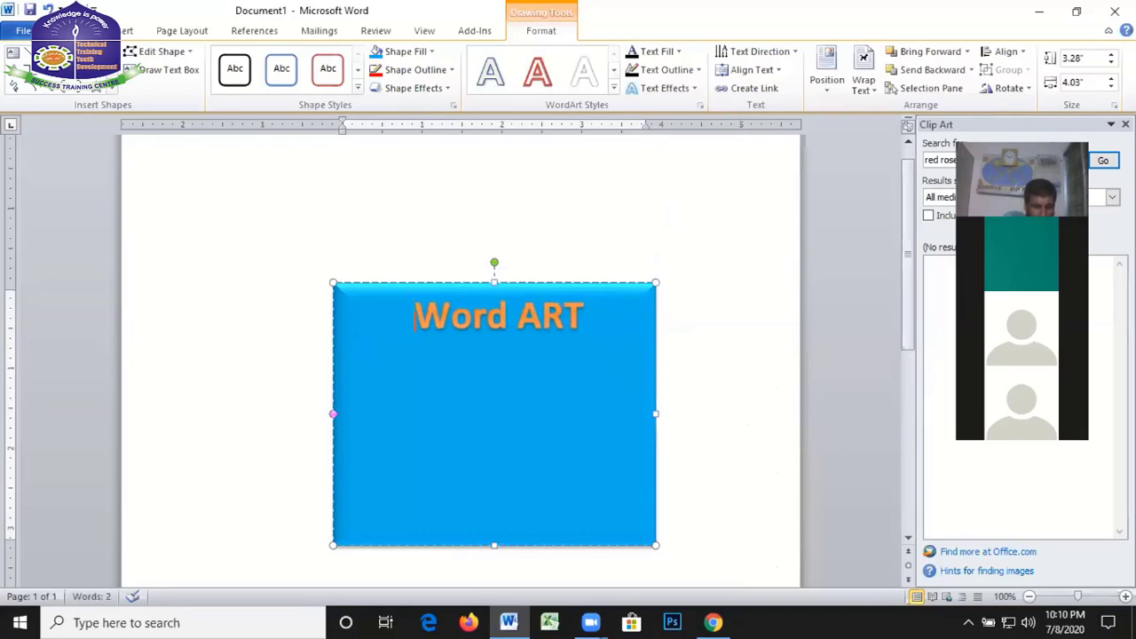
{"action": "type", "text": "Ml"}
{"action": "type", "text": "C"}
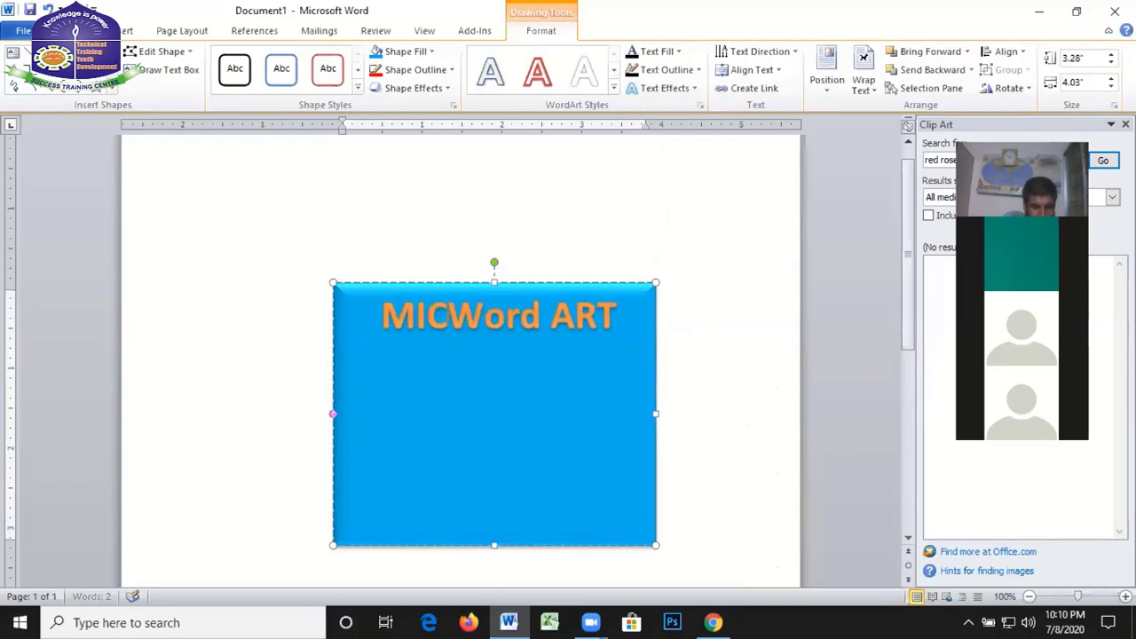
{"action": "type", "text": "ROSO"}
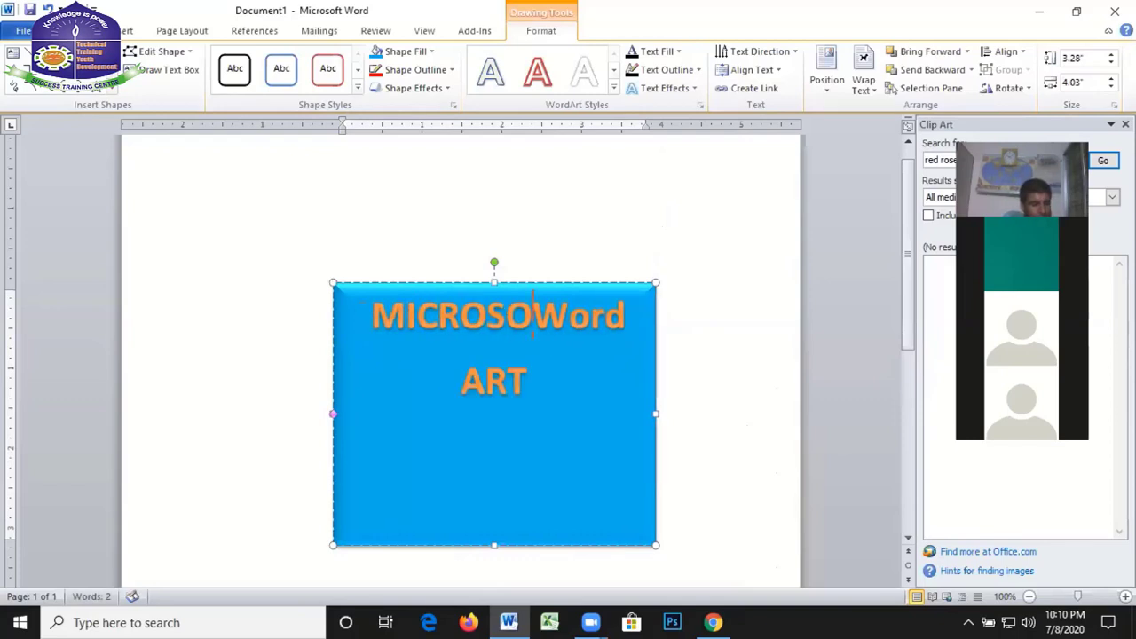
{"action": "type", "text": "FT"}
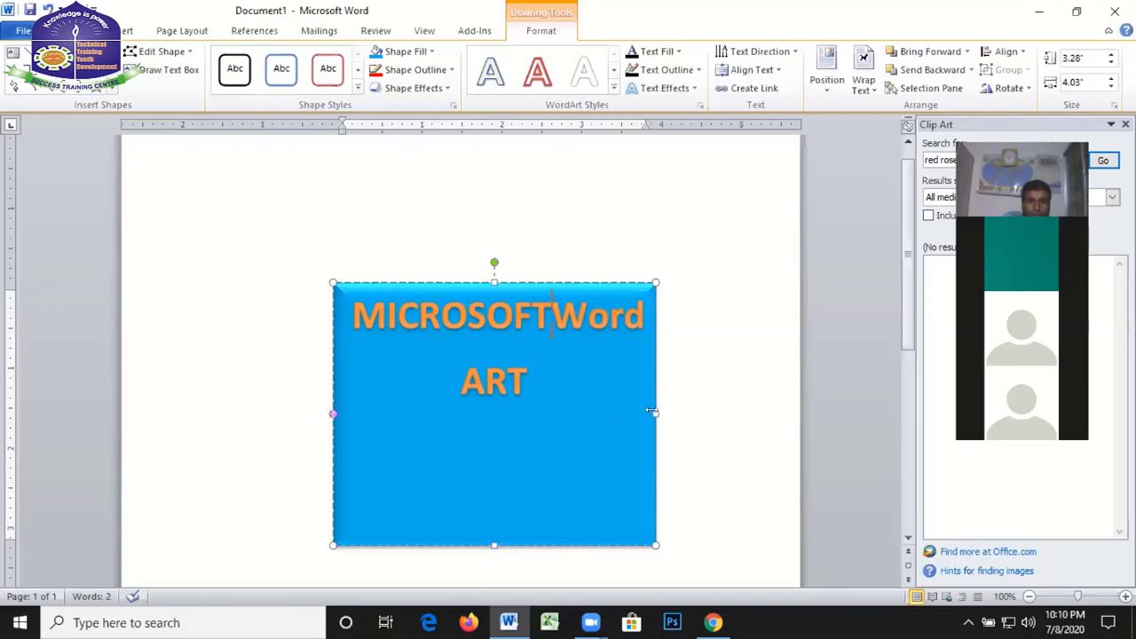
Widen the shape so the text fits one line, and move it up and left
{"action": "left_click_drag", "start_coordinate": [699, 408], "coordinate": [780, 408]}
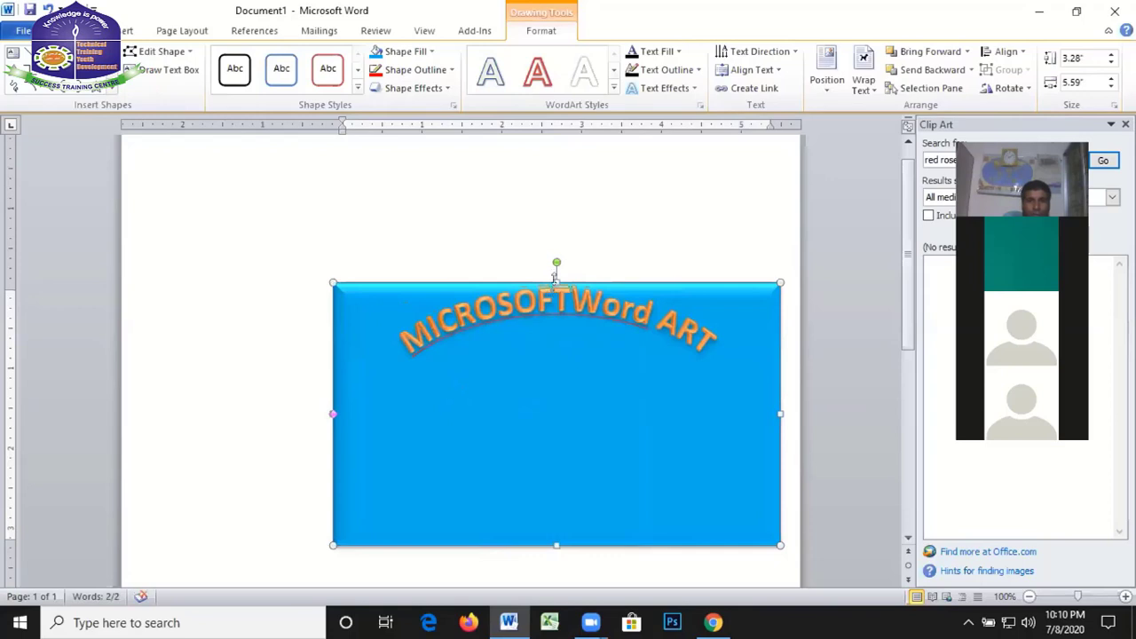
{"action": "left_click", "coordinate": [560, 356]}
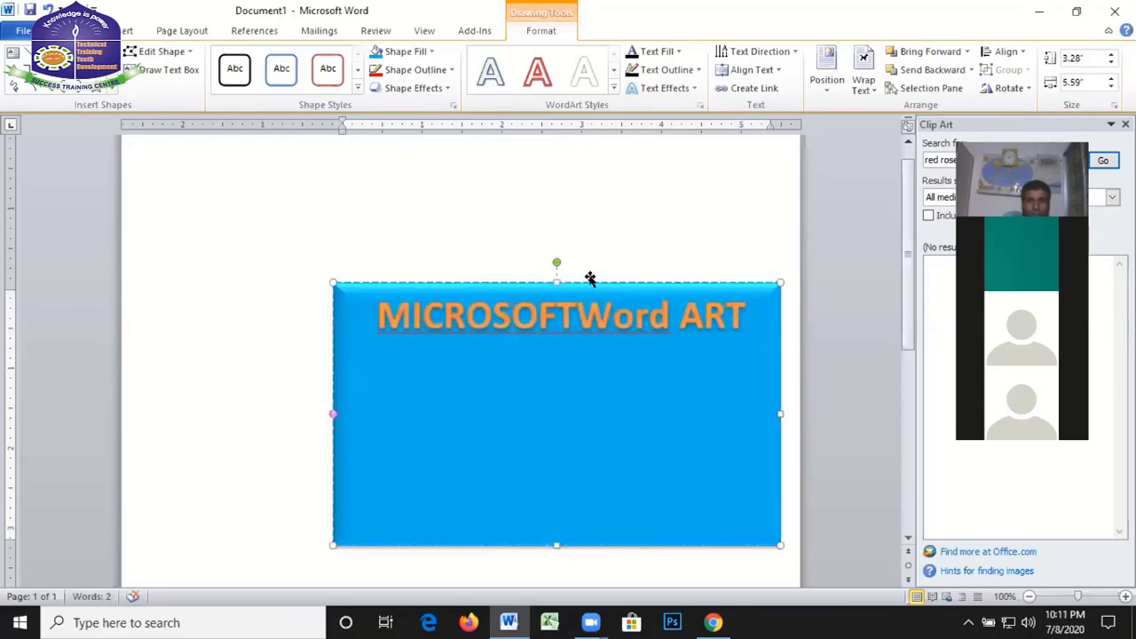
{"action": "left_click_drag", "start_coordinate": [593, 280], "coordinate": [449, 240]}
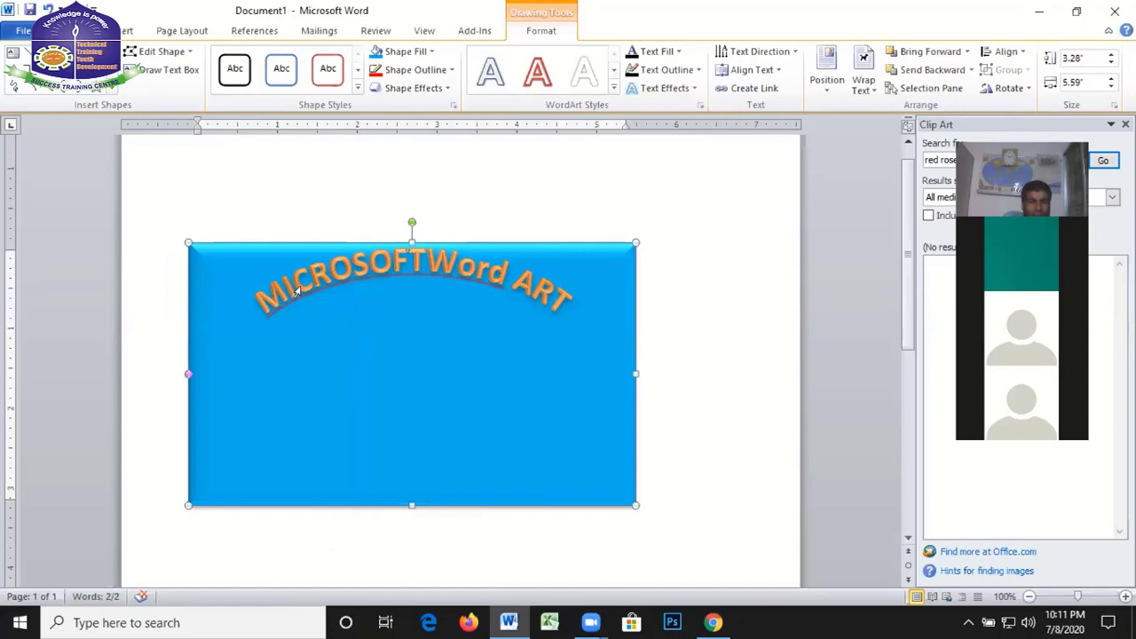
Fix the spacing so the WordArt text reads 'MICROSOFT Word ART'
{"action": "double_click", "coordinate": [413, 259]}
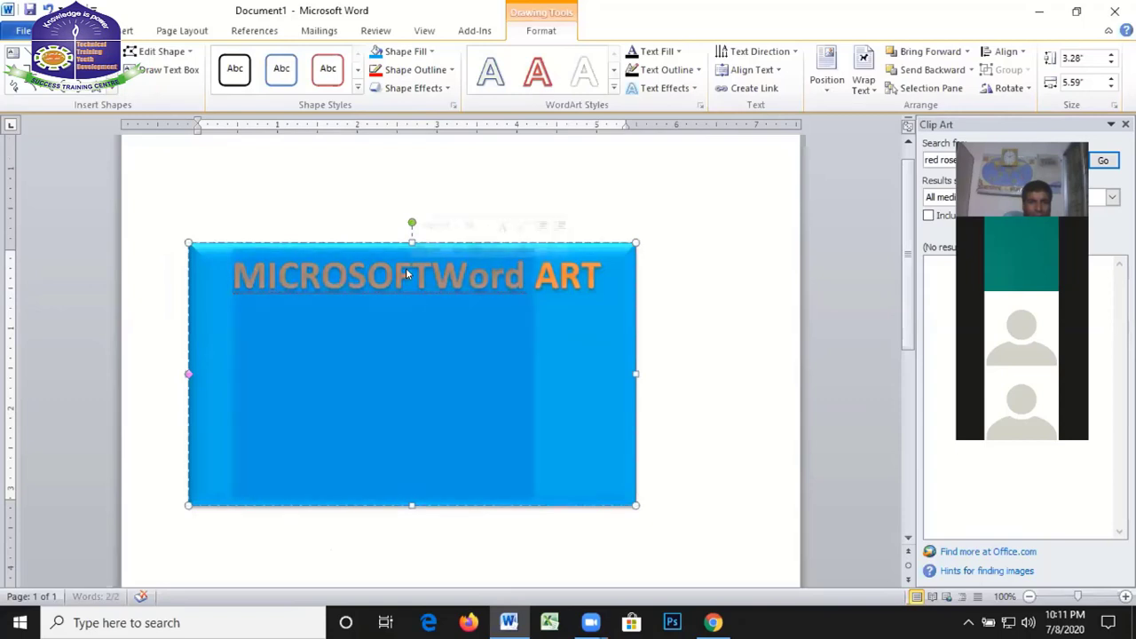
{"action": "left_click", "coordinate": [412, 279]}
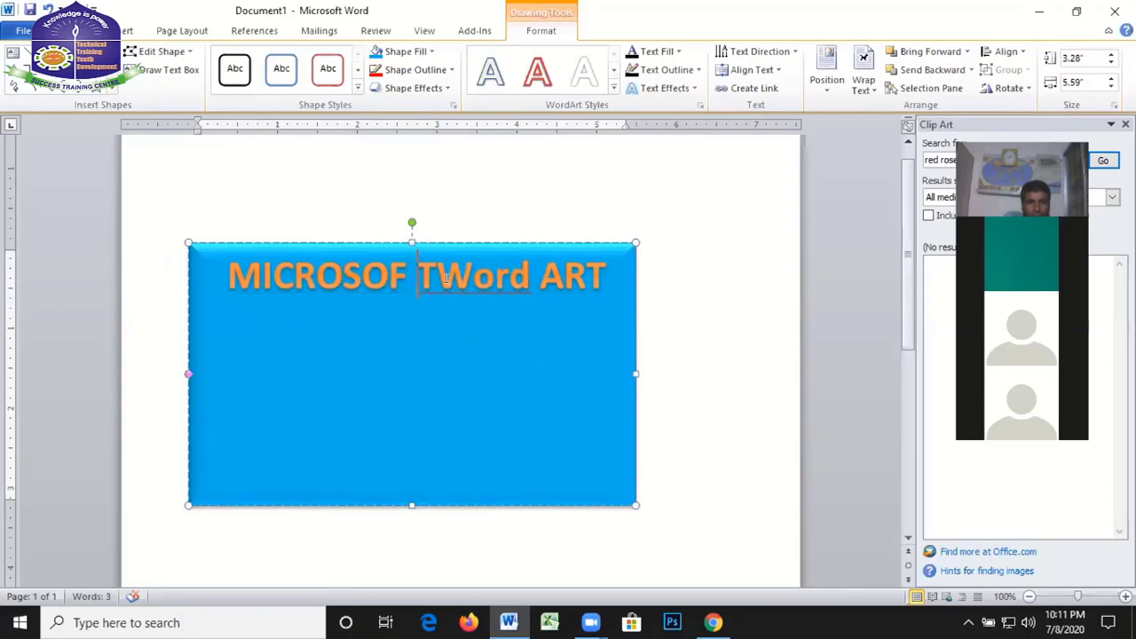
{"action": "key", "text": "BackSpace"}
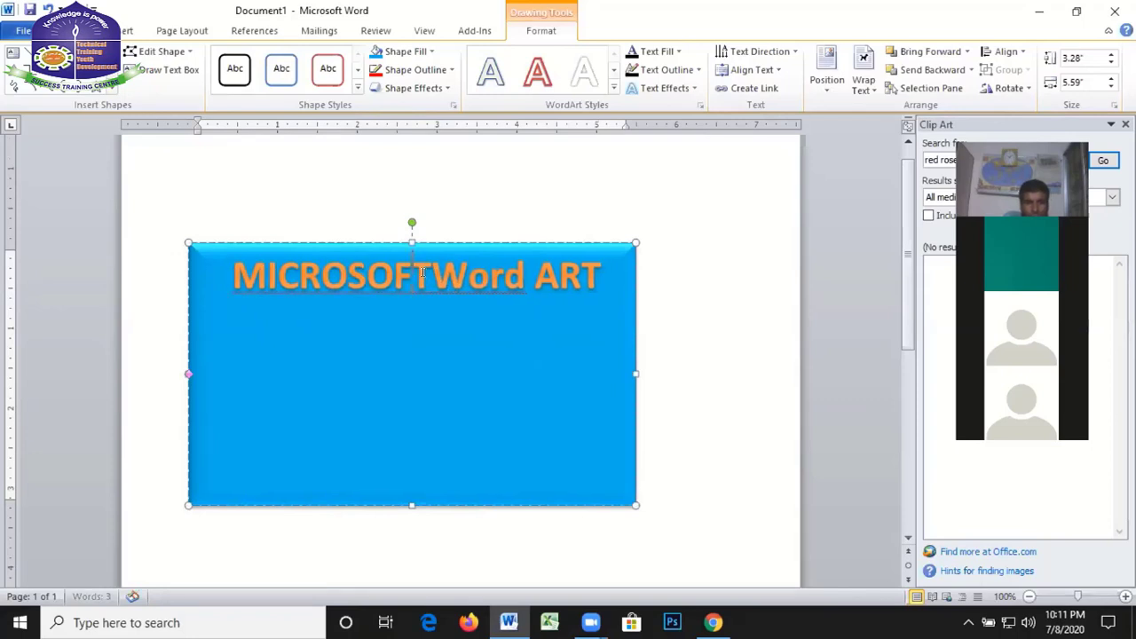
{"action": "left_click", "coordinate": [423, 273]}
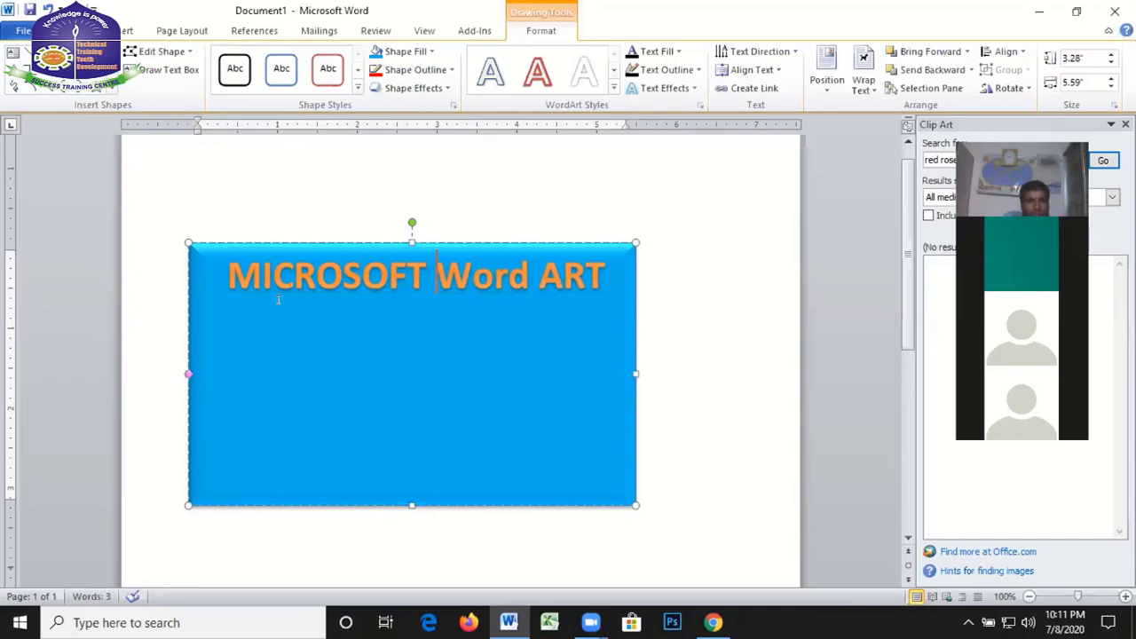
Reapply the Arch Up transform and enlarge the shape down and to the right
{"action": "left_click", "coordinate": [695, 89]}
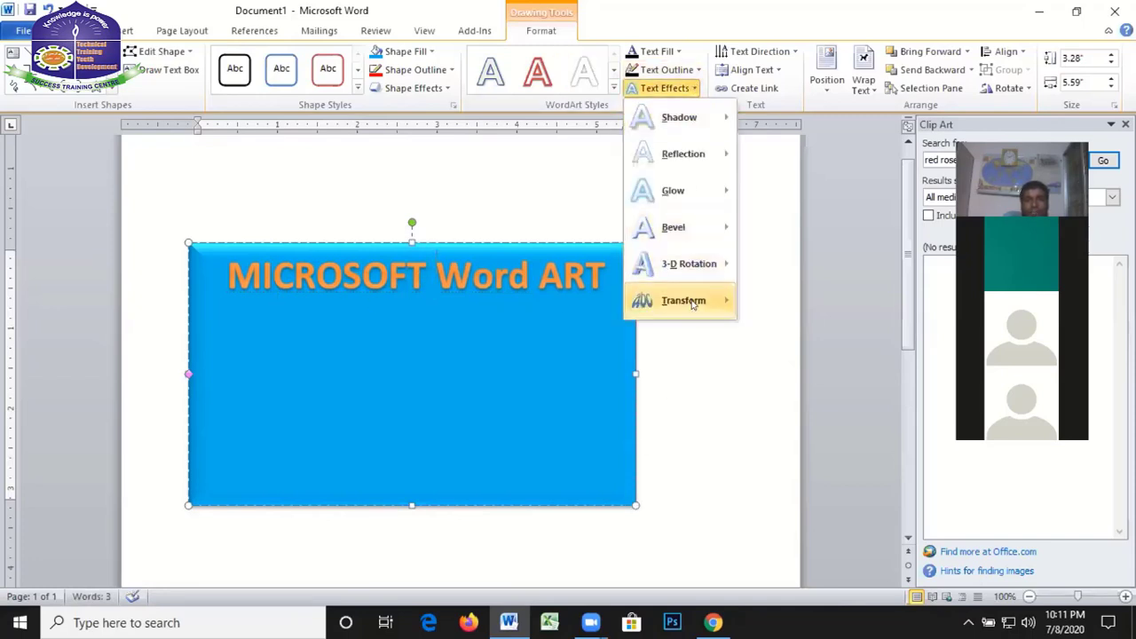
{"action": "mouse_move", "coordinate": [683, 299]}
{"action": "left_click", "coordinate": [764, 268]}
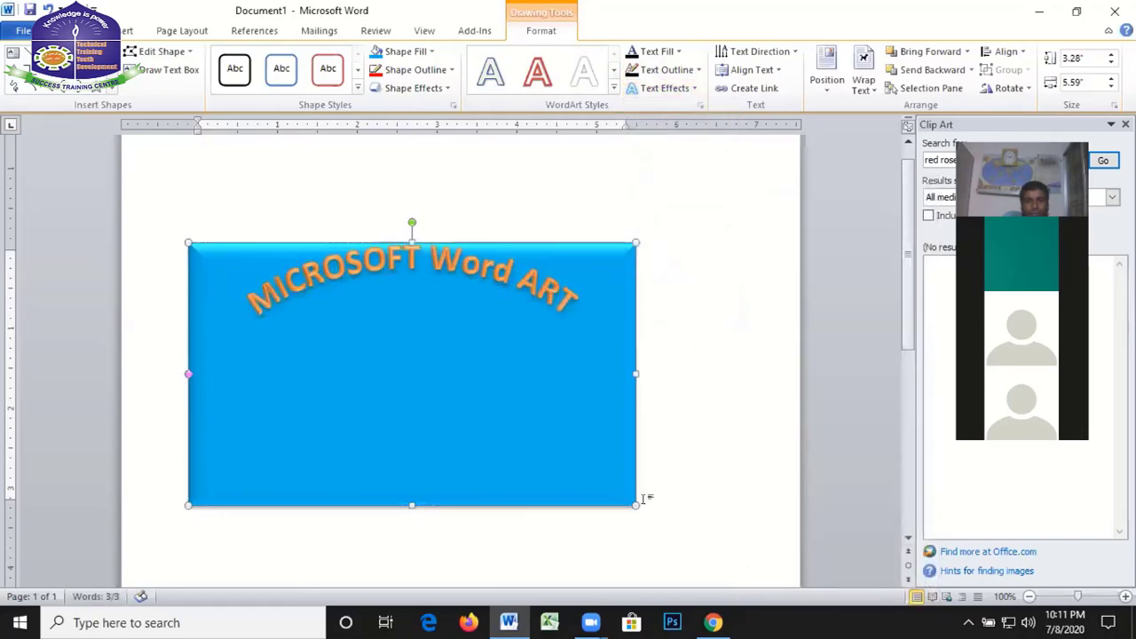
{"action": "left_click_drag", "start_coordinate": [635, 504], "coordinate": [670, 575]}
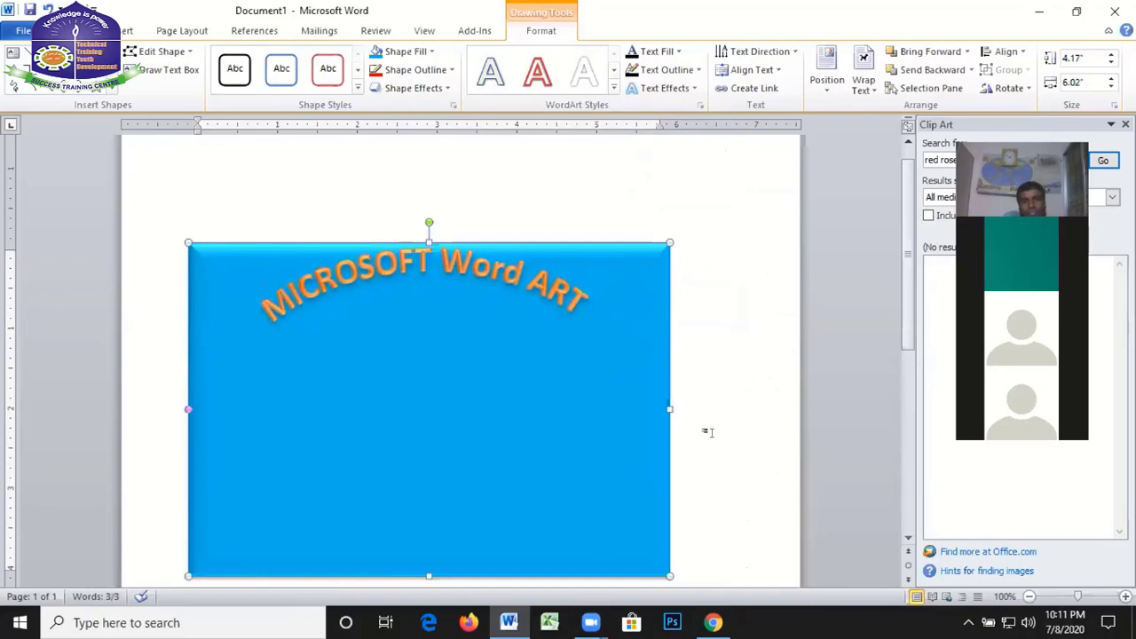
{"action": "left_click", "coordinate": [785, 299]}
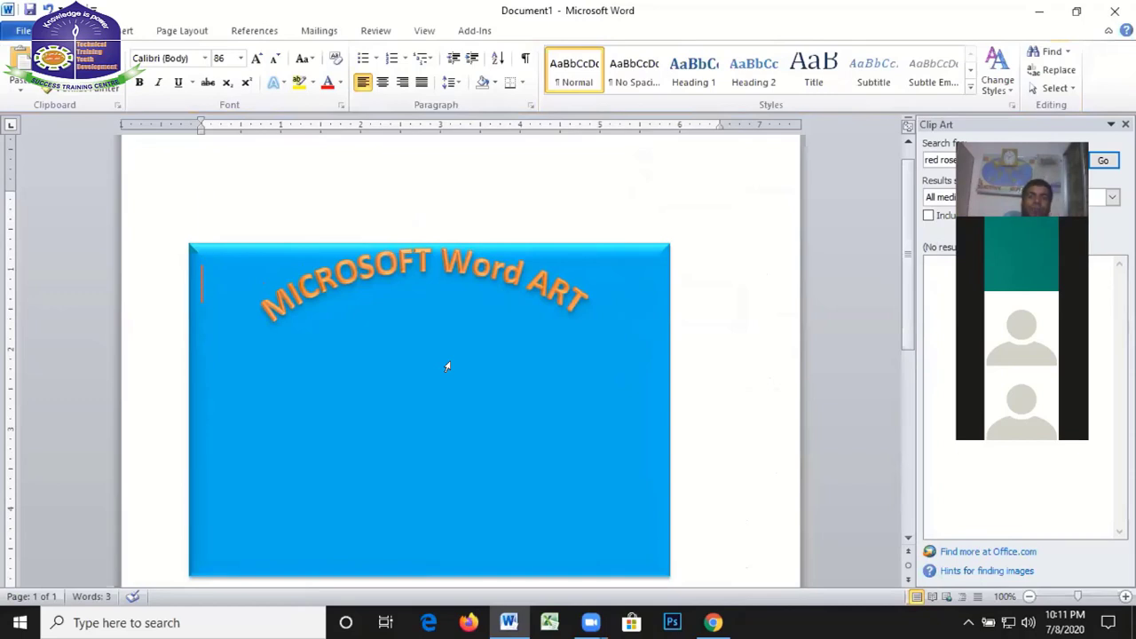
{"action": "left_click", "coordinate": [468, 353]}
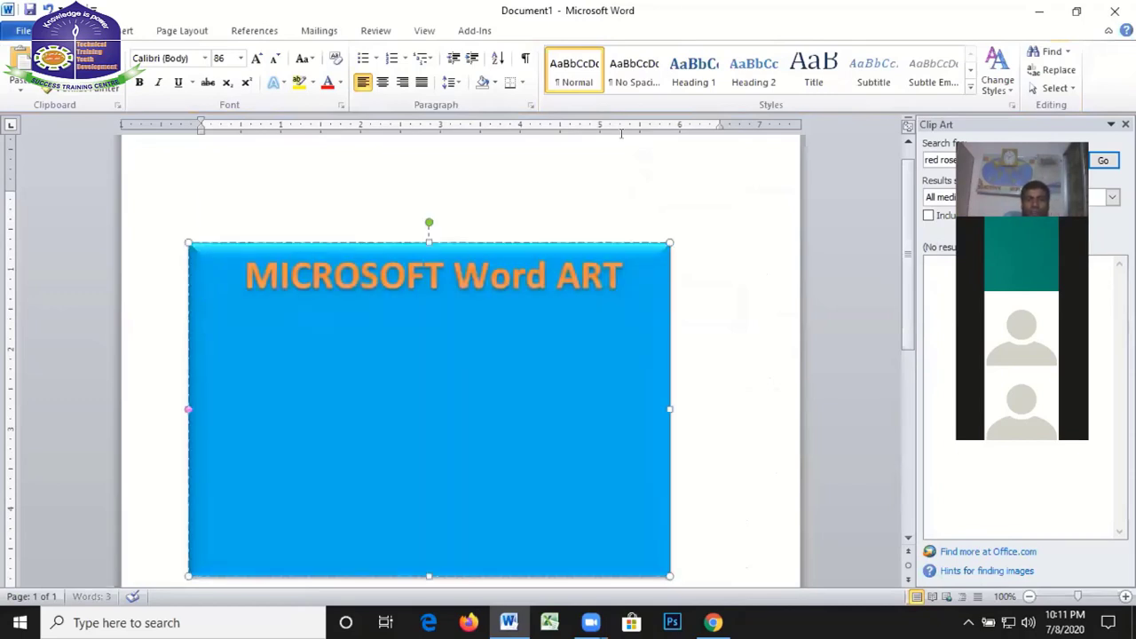
{"action": "left_click", "coordinate": [541, 30]}
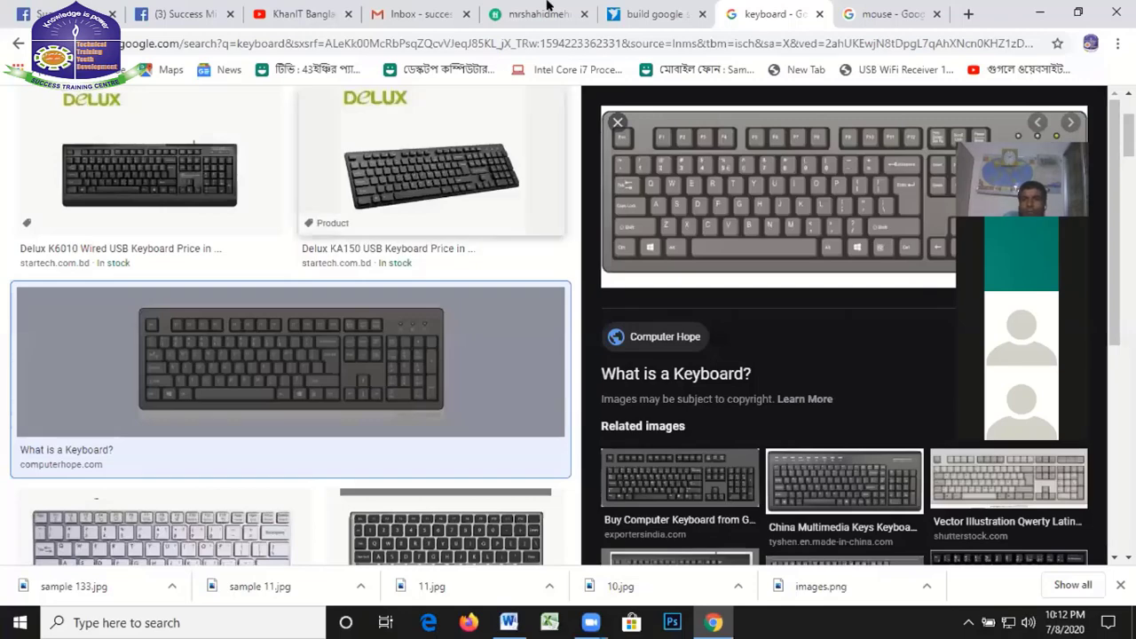
Open bikroy.com in a new Chrome tab from the 'BiKROY' address suggestion
{"action": "left_click", "coordinate": [968, 13]}
{"action": "left_click", "coordinate": [450, 36]}
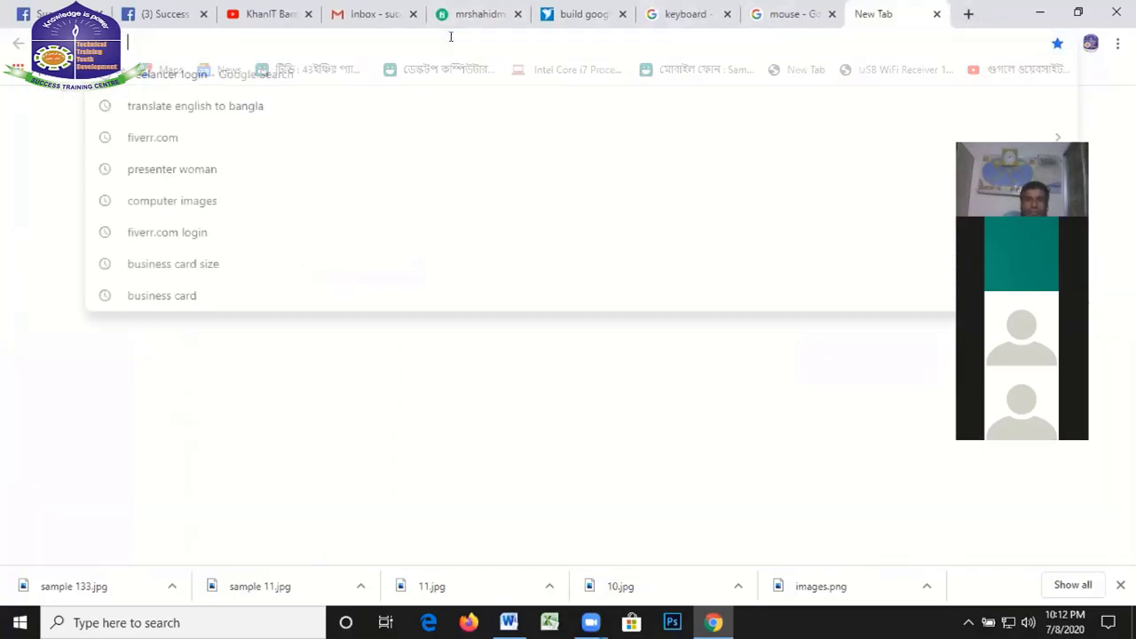
{"action": "type", "text": "B"}
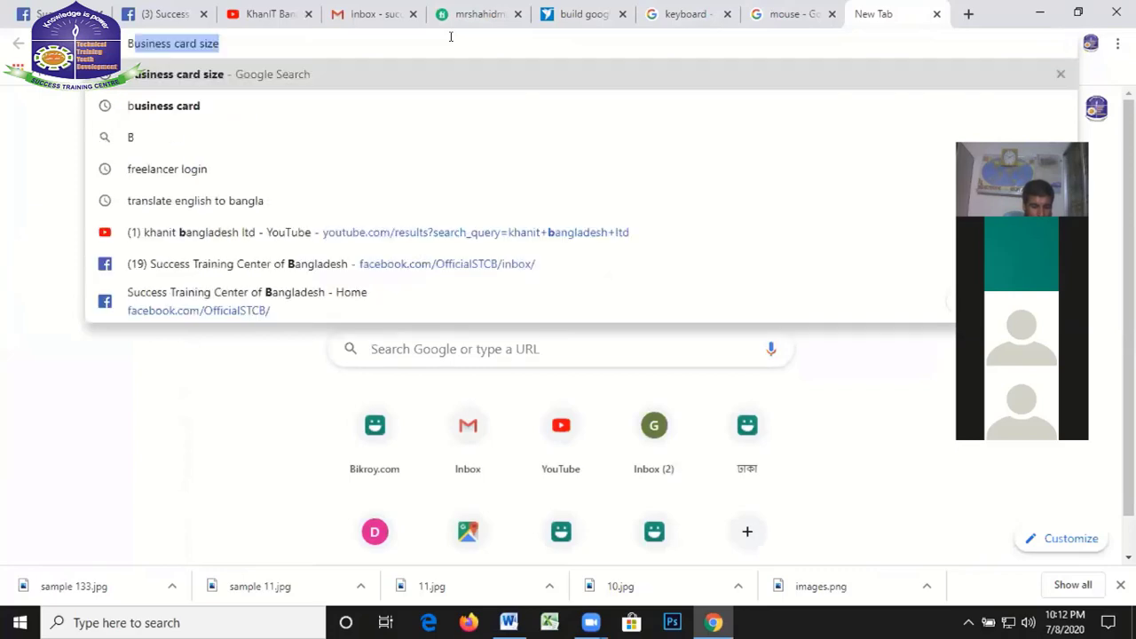
{"action": "type", "text": "i"}
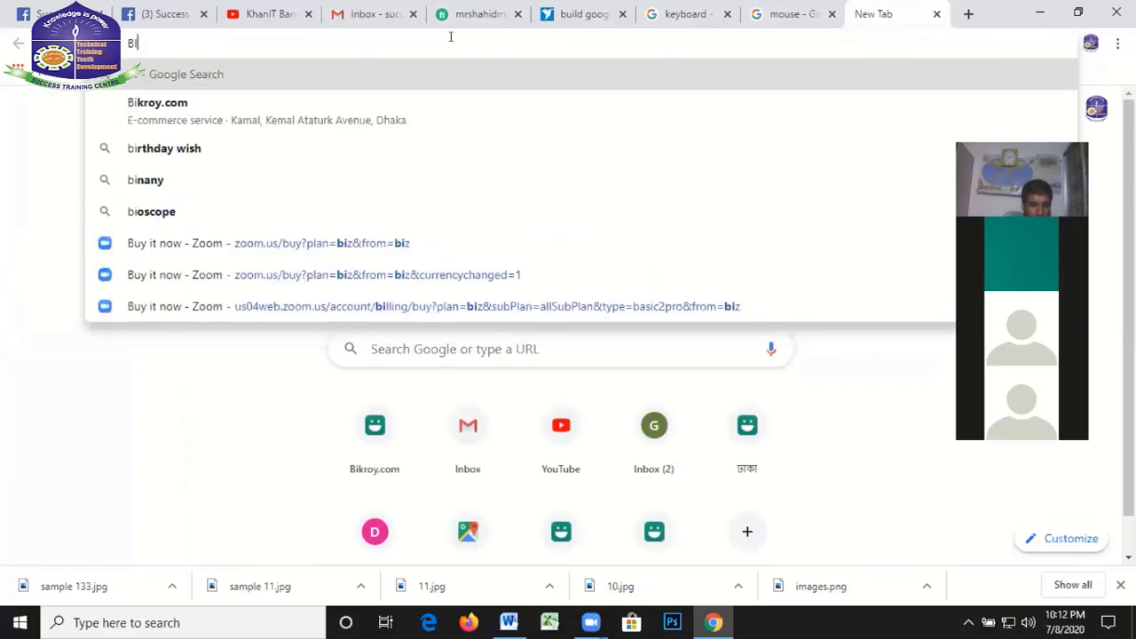
{"action": "type", "text": "KRO"}
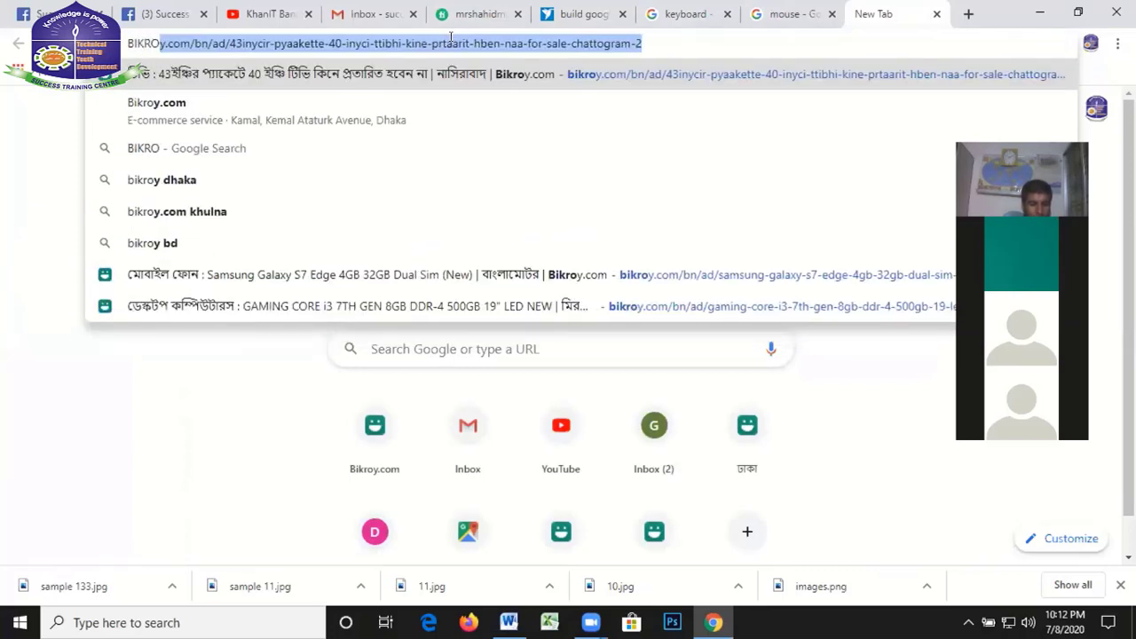
{"action": "type", "text": "Y"}
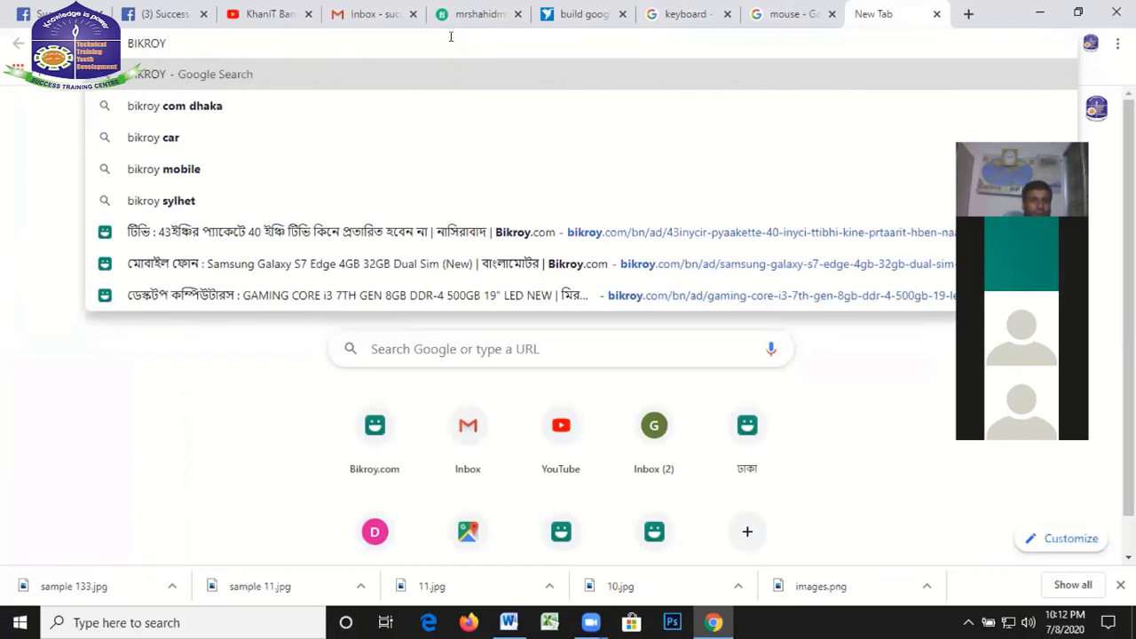
{"action": "left_click", "coordinate": [323, 233]}
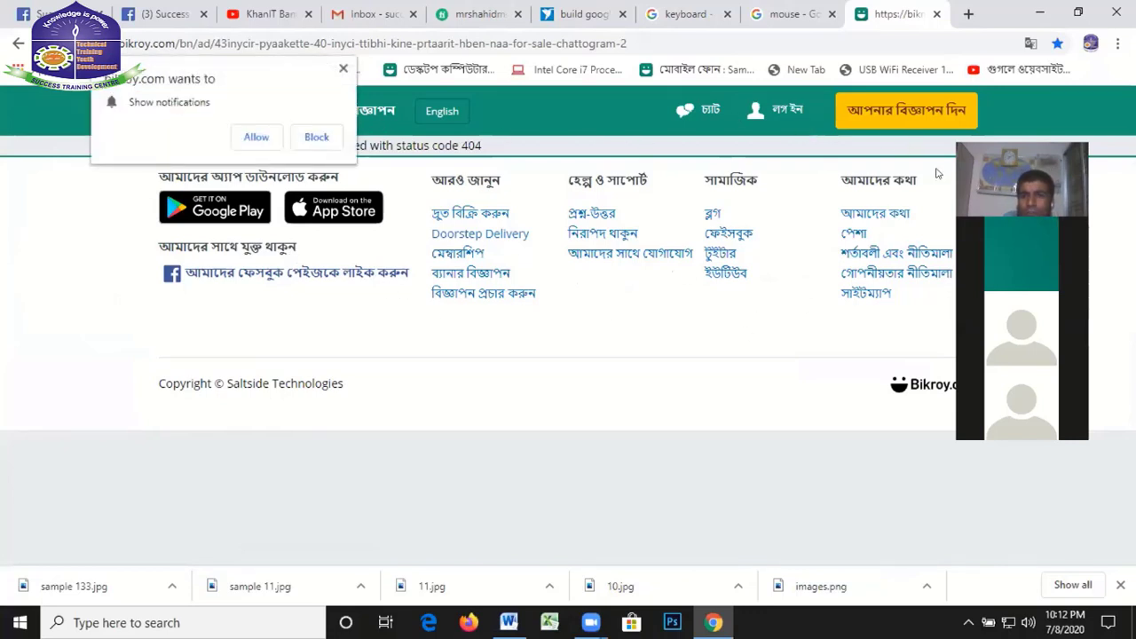
Block the notification request and reach the Bikroy.com homepage's categories and map
{"action": "left_click", "coordinate": [316, 138]}
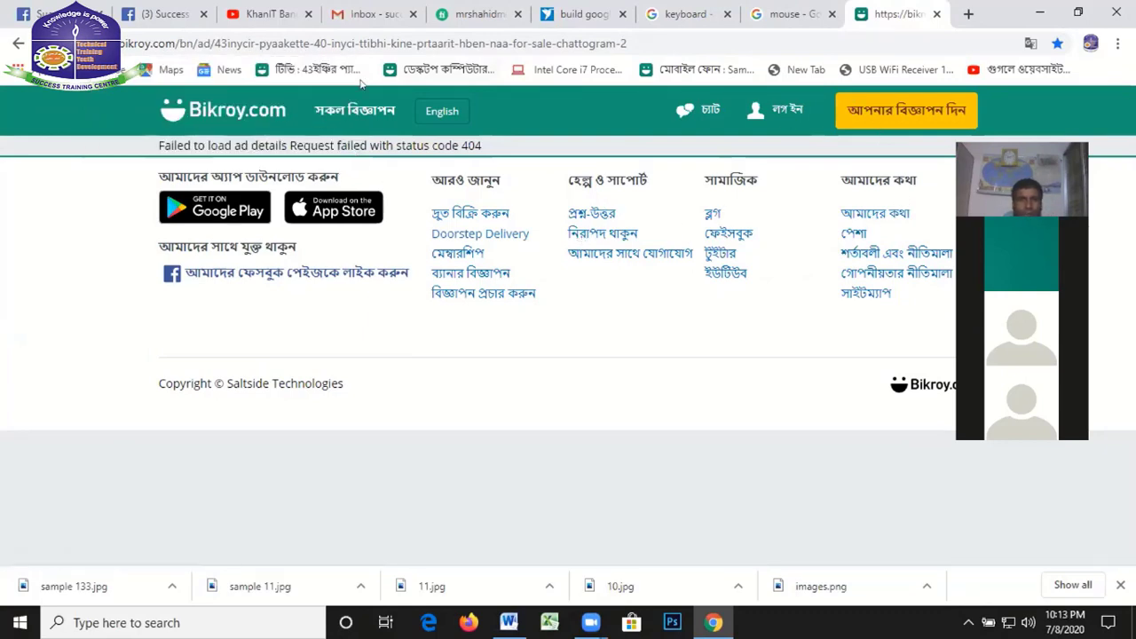
{"action": "left_click", "coordinate": [646, 40]}
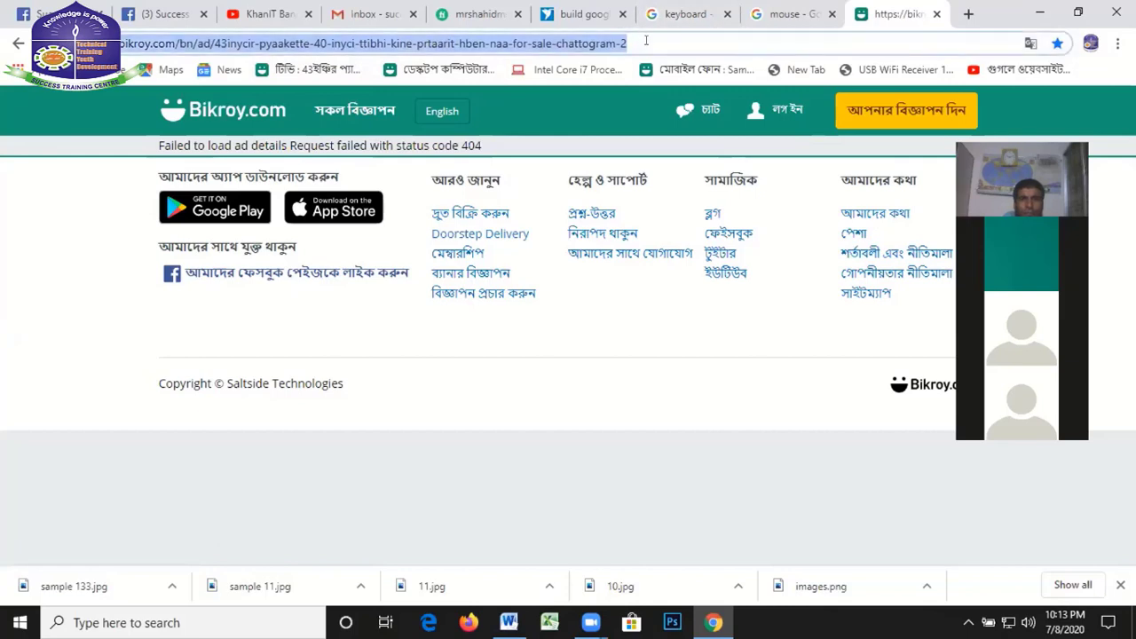
{"action": "key", "text": "BackSpace"}
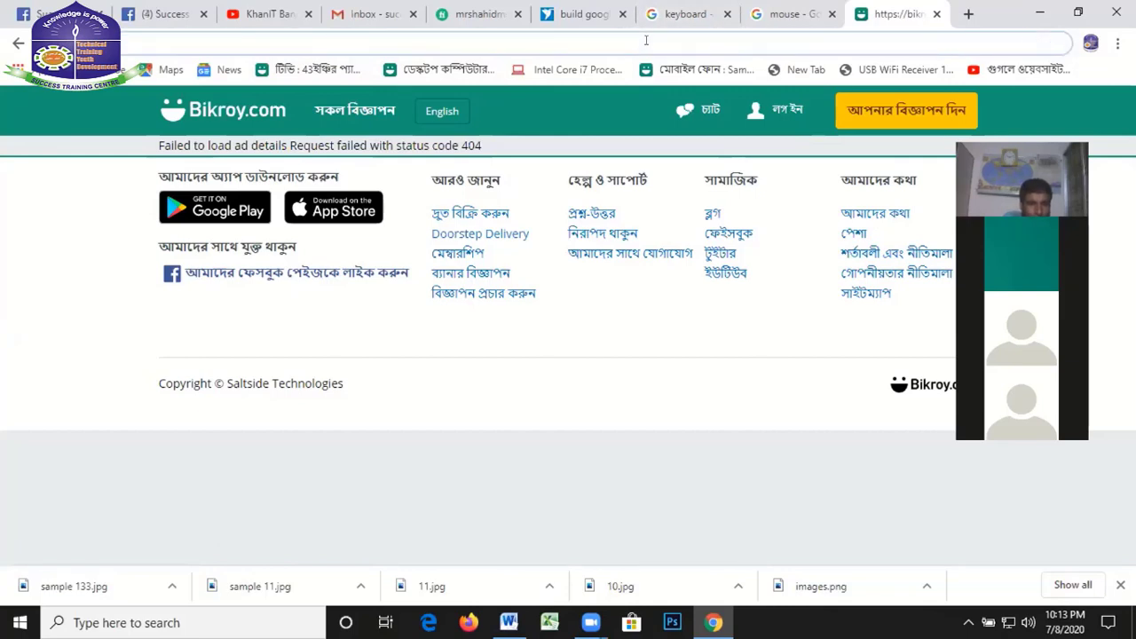
{"action": "left_click", "coordinate": [224, 108]}
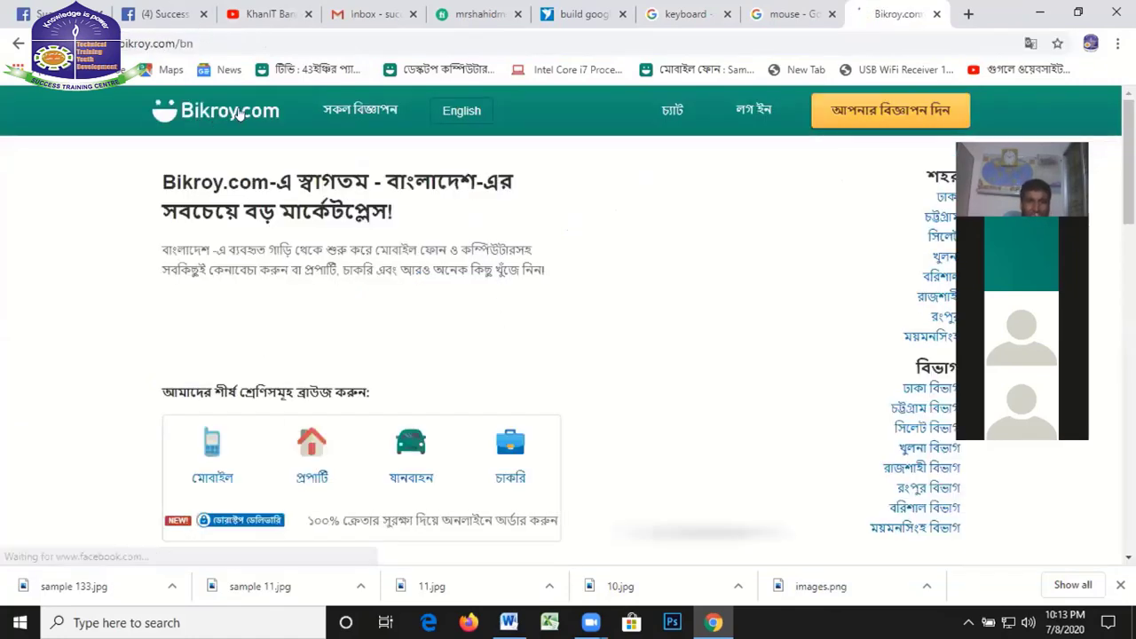
{"action": "scroll", "coordinate": [301, 381], "scroll_direction": "down", "scroll_amount": 2}
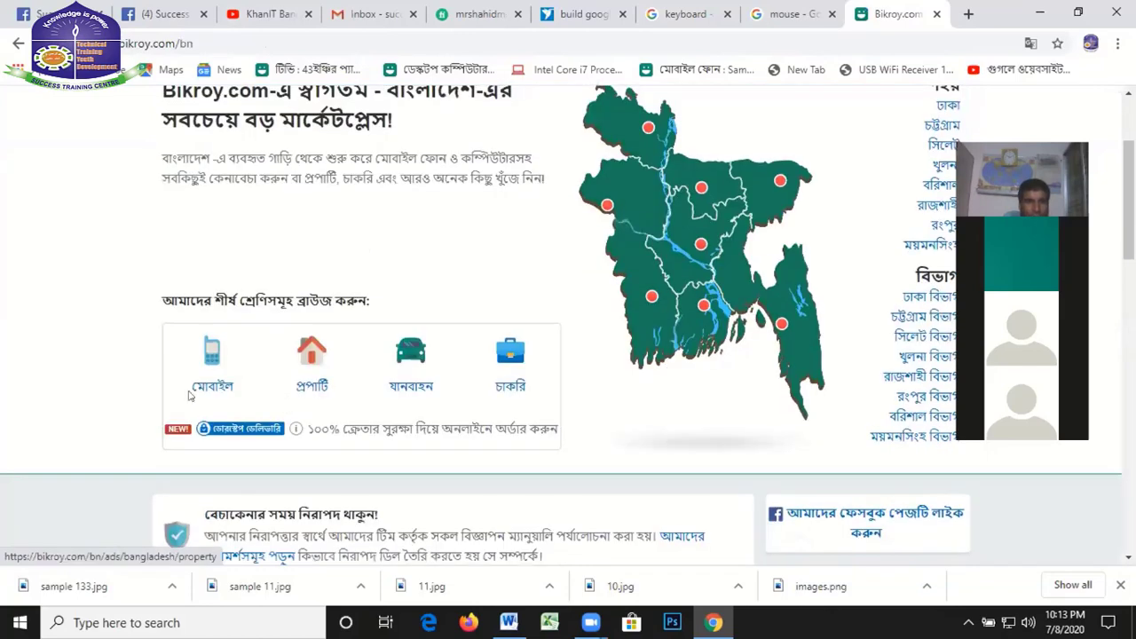
Open the mobile phones category and scroll the listings down to the Huawei P9 (Used) ad
{"action": "left_click", "coordinate": [324, 394]}
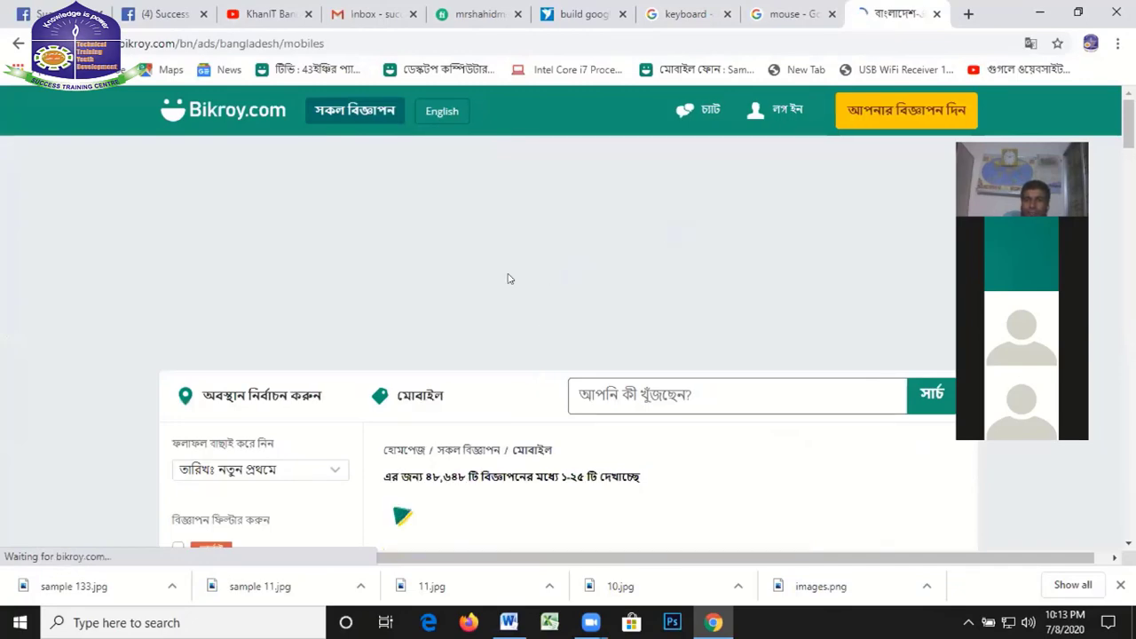
{"action": "scroll", "coordinate": [213, 352], "scroll_direction": "down", "scroll_amount": 1}
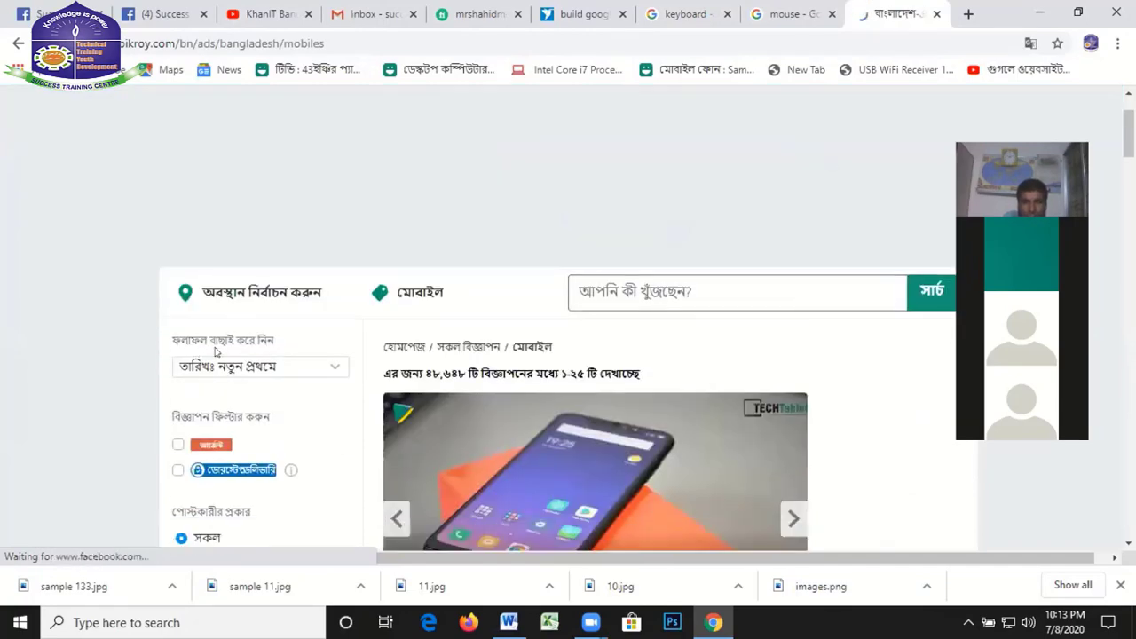
{"action": "scroll", "coordinate": [214, 352], "scroll_direction": "down", "scroll_amount": 2}
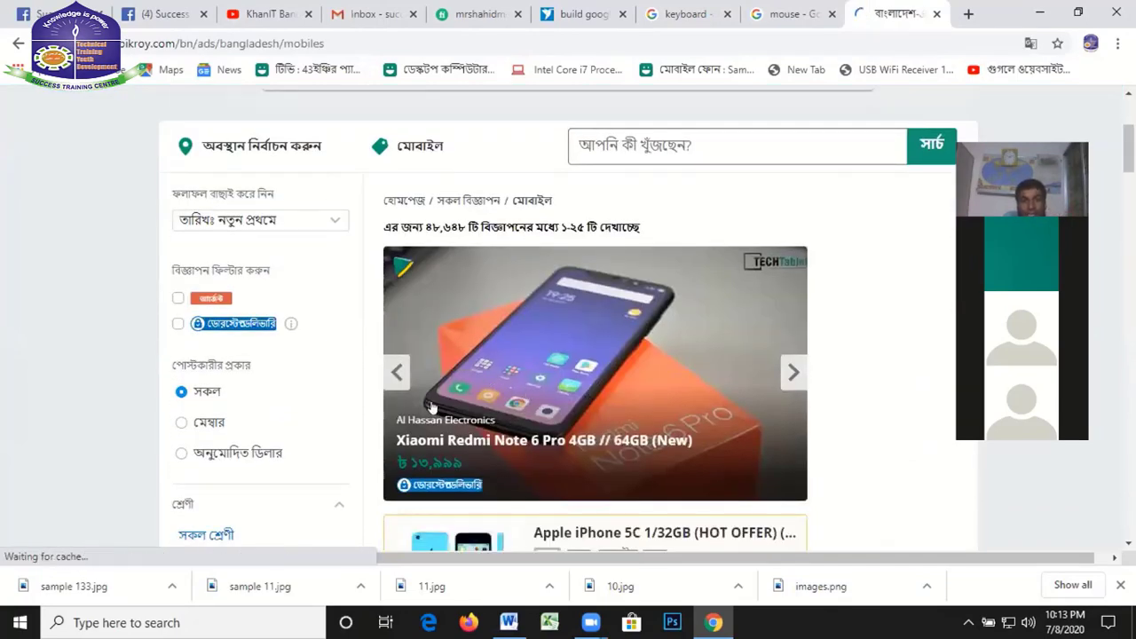
{"action": "scroll", "coordinate": [432, 350], "scroll_direction": "down", "scroll_amount": 1}
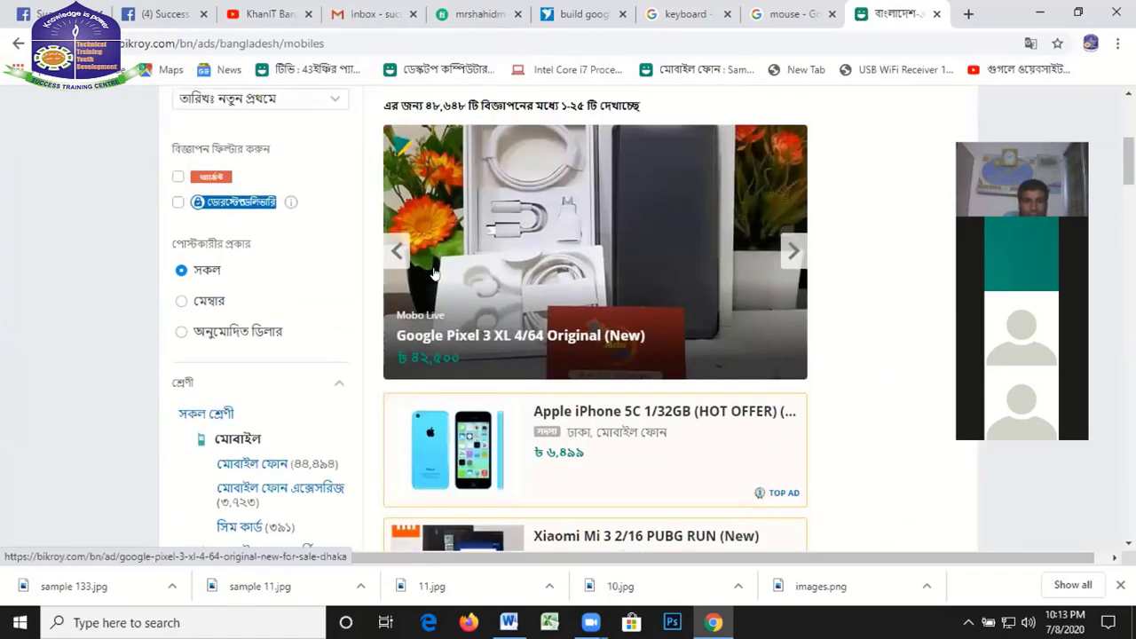
{"action": "scroll", "coordinate": [432, 274], "scroll_direction": "down", "scroll_amount": 2}
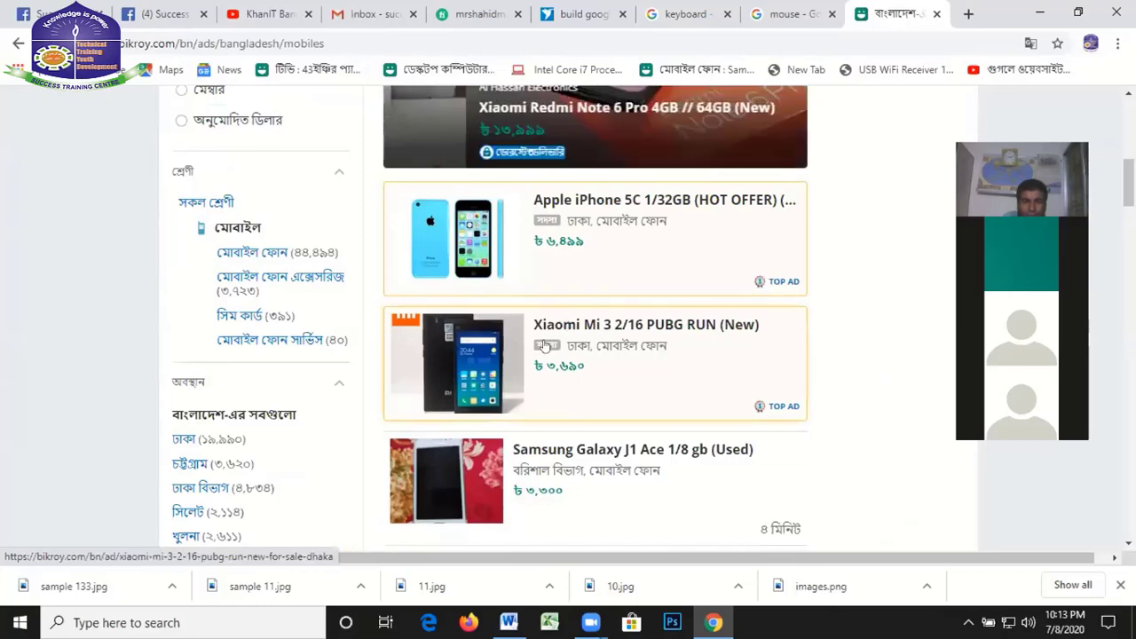
{"action": "scroll", "coordinate": [545, 345], "scroll_direction": "down", "scroll_amount": 2}
{"action": "scroll", "coordinate": [619, 400], "scroll_direction": "down", "scroll_amount": 2}
{"action": "scroll", "coordinate": [502, 436], "scroll_direction": "down", "scroll_amount": 1}
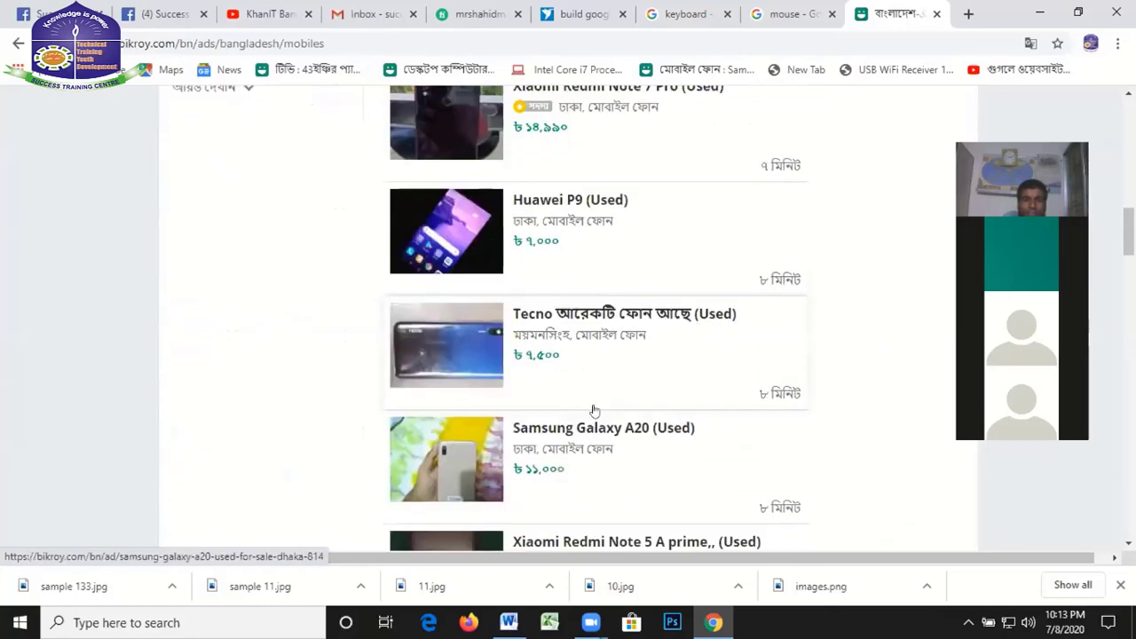
{"action": "scroll", "coordinate": [594, 410], "scroll_direction": "down", "scroll_amount": 1}
{"action": "scroll", "coordinate": [621, 412], "scroll_direction": "up", "scroll_amount": 3}
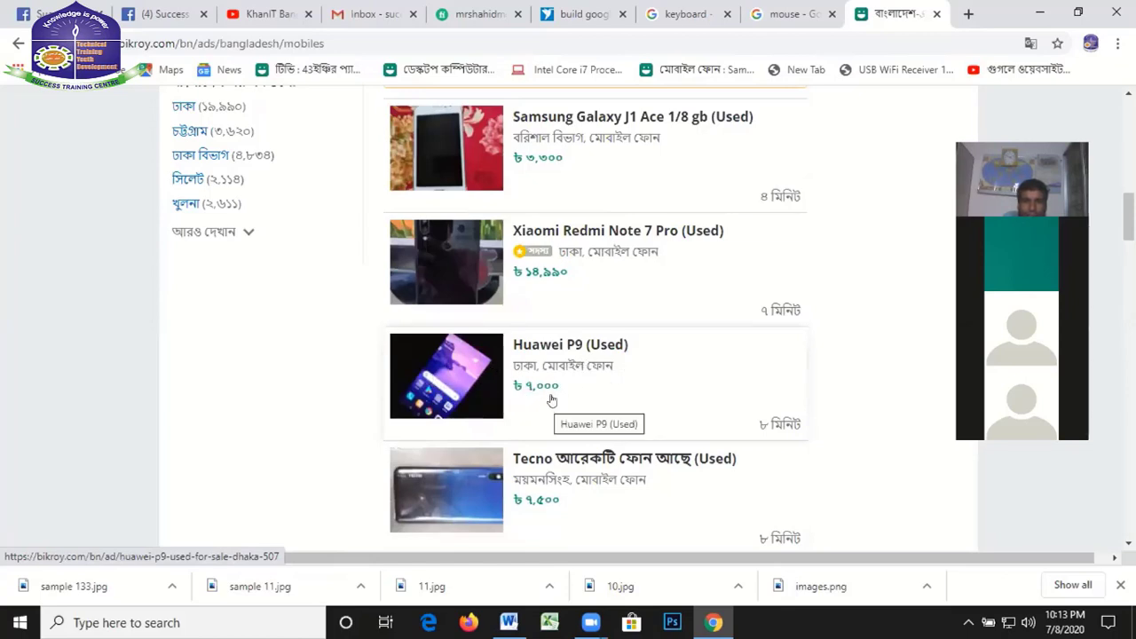
{"action": "scroll", "coordinate": [529, 383], "scroll_direction": "up", "scroll_amount": 1}
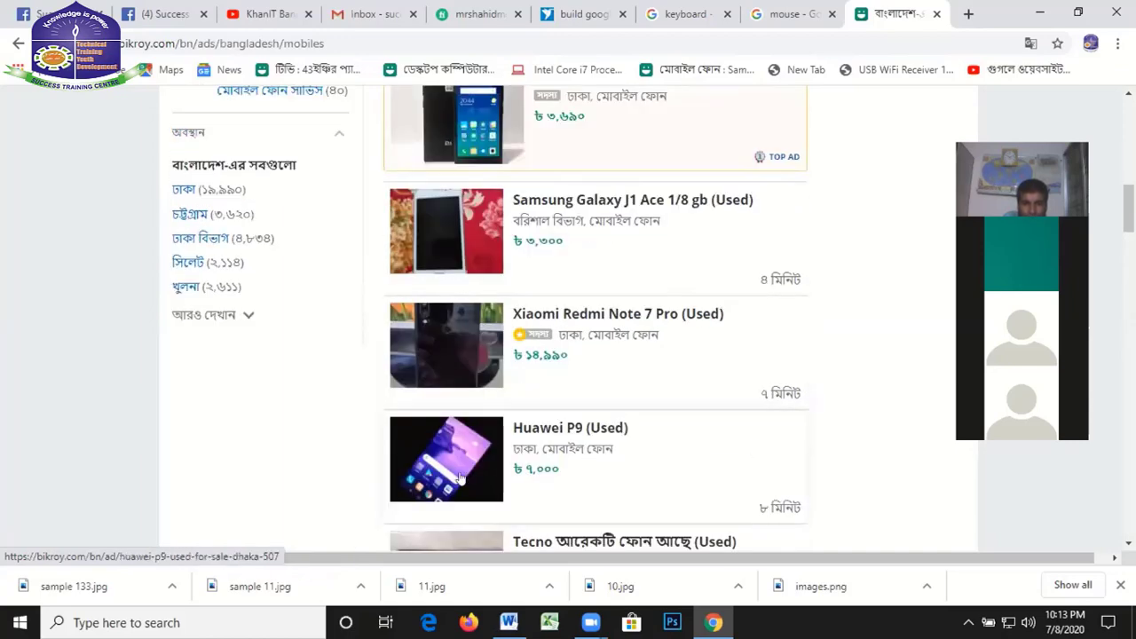
Open the Huawei P9 (Used) ad and scroll through its photos, ৳৭,০০০ price and details
{"action": "left_click", "coordinate": [435, 453]}
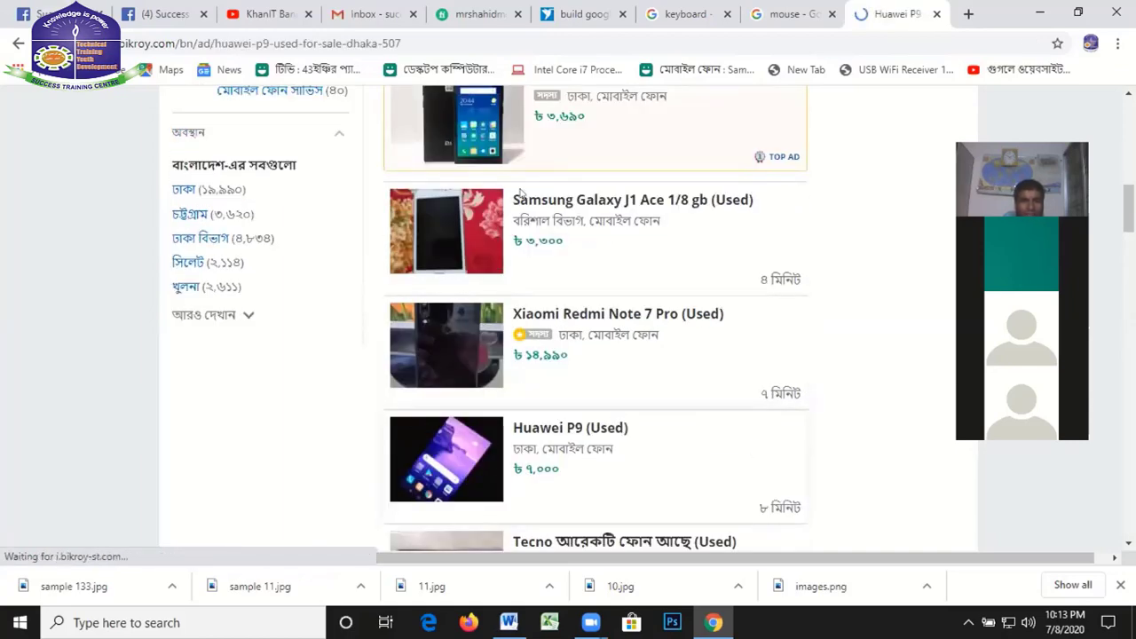
{"action": "scroll", "coordinate": [567, 160], "scroll_direction": "down", "scroll_amount": 3}
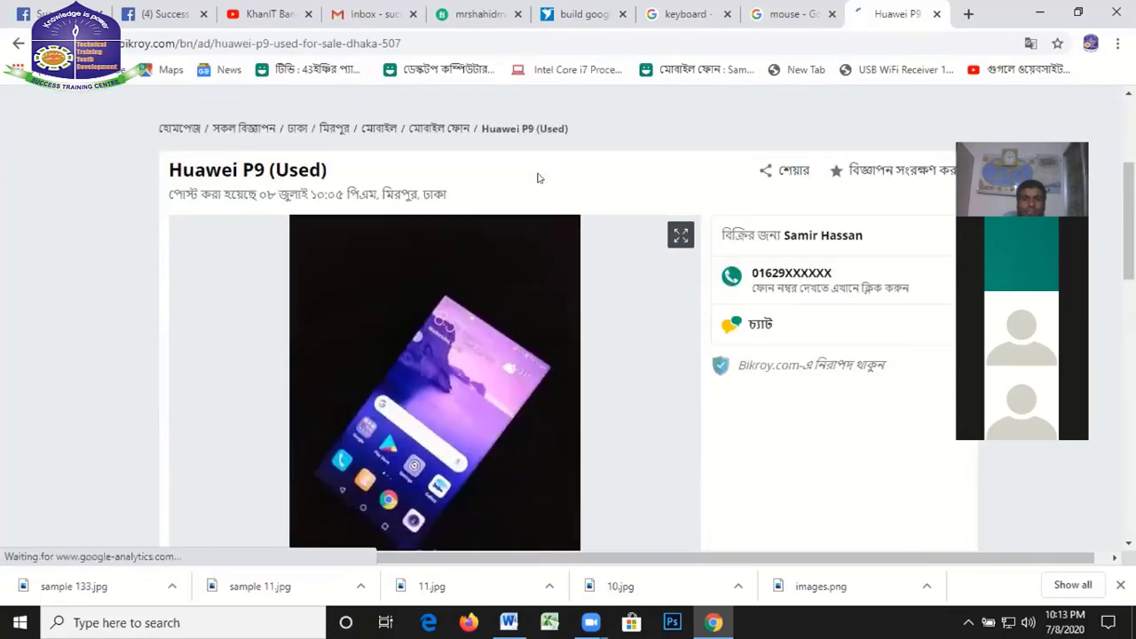
{"action": "scroll", "coordinate": [584, 315], "scroll_direction": "down", "scroll_amount": 1}
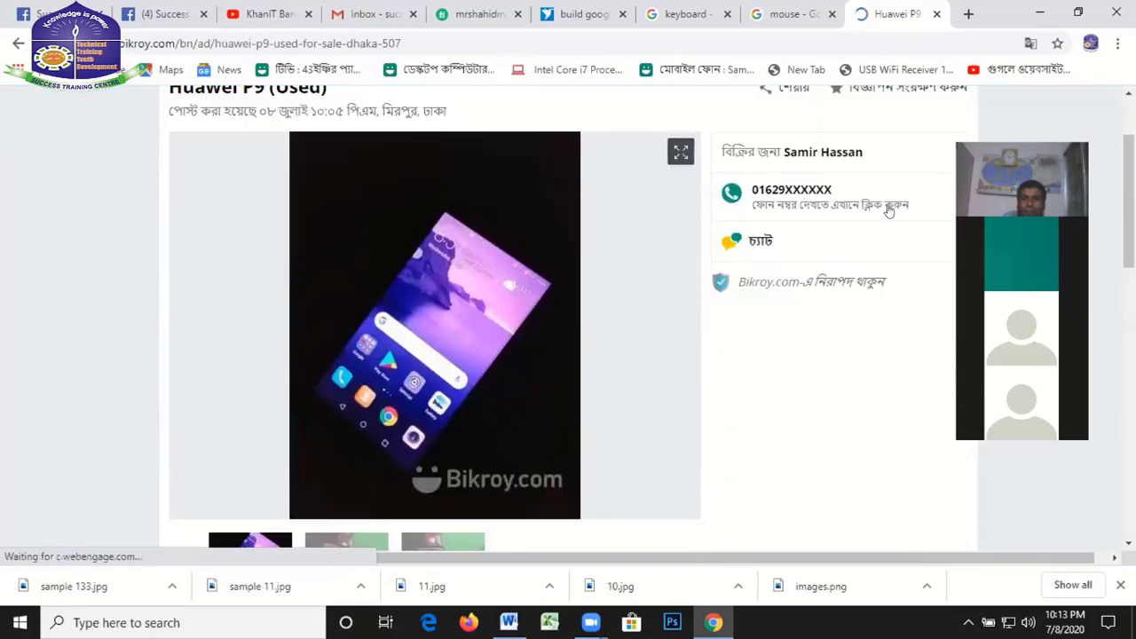
{"action": "scroll", "coordinate": [353, 343], "scroll_direction": "down", "scroll_amount": 4}
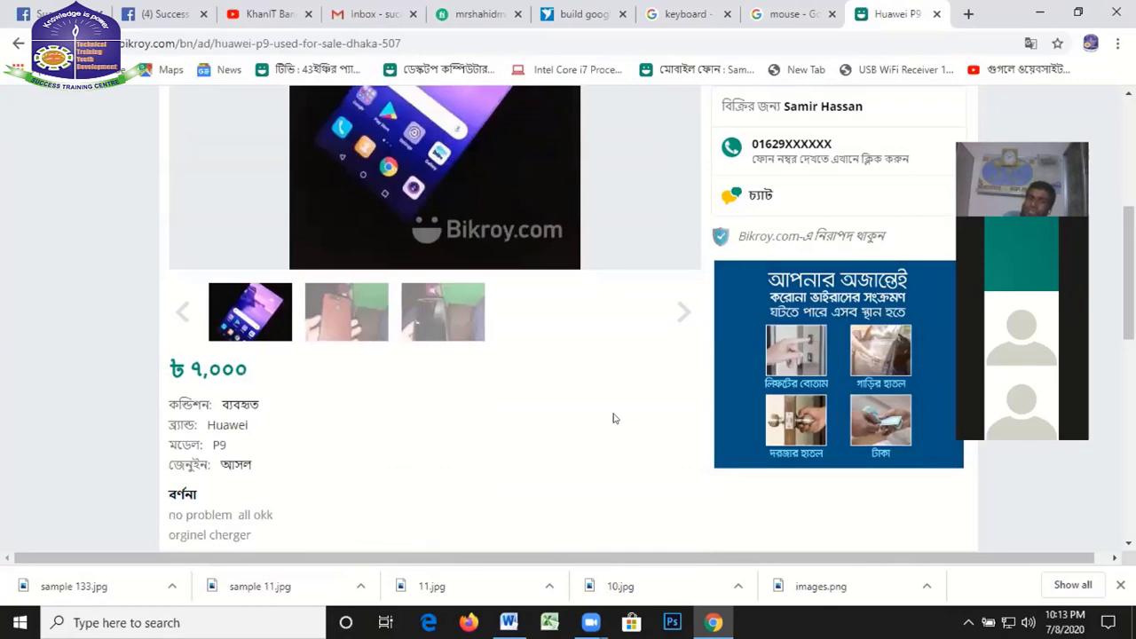
{"action": "scroll", "coordinate": [482, 393], "scroll_direction": "up", "scroll_amount": 2}
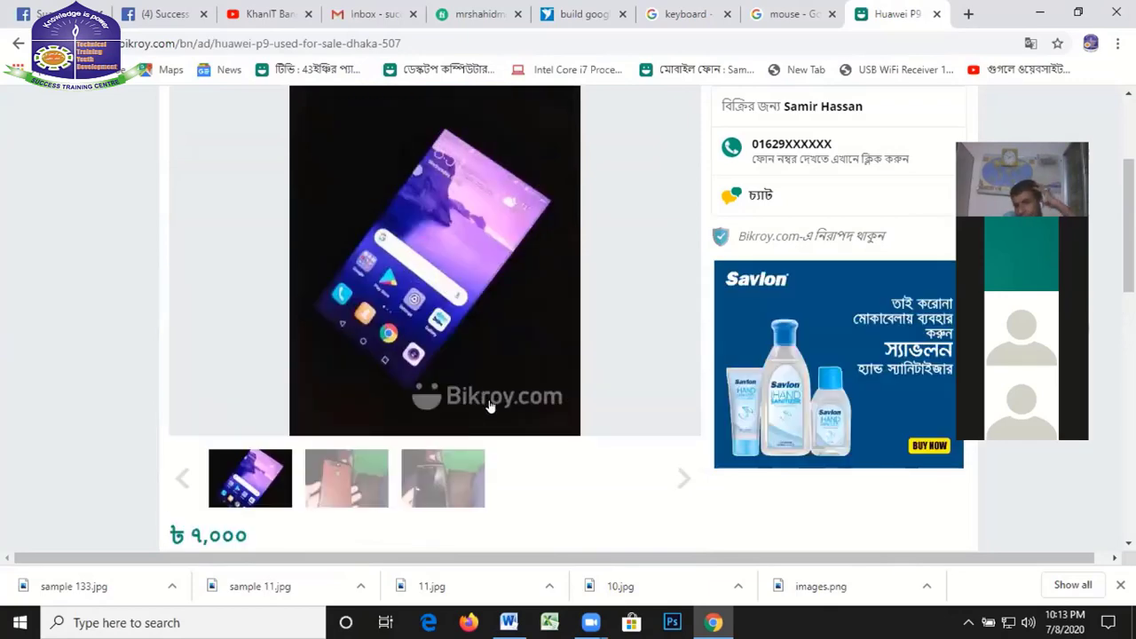
{"action": "scroll", "coordinate": [612, 154], "scroll_direction": "up", "scroll_amount": 2}
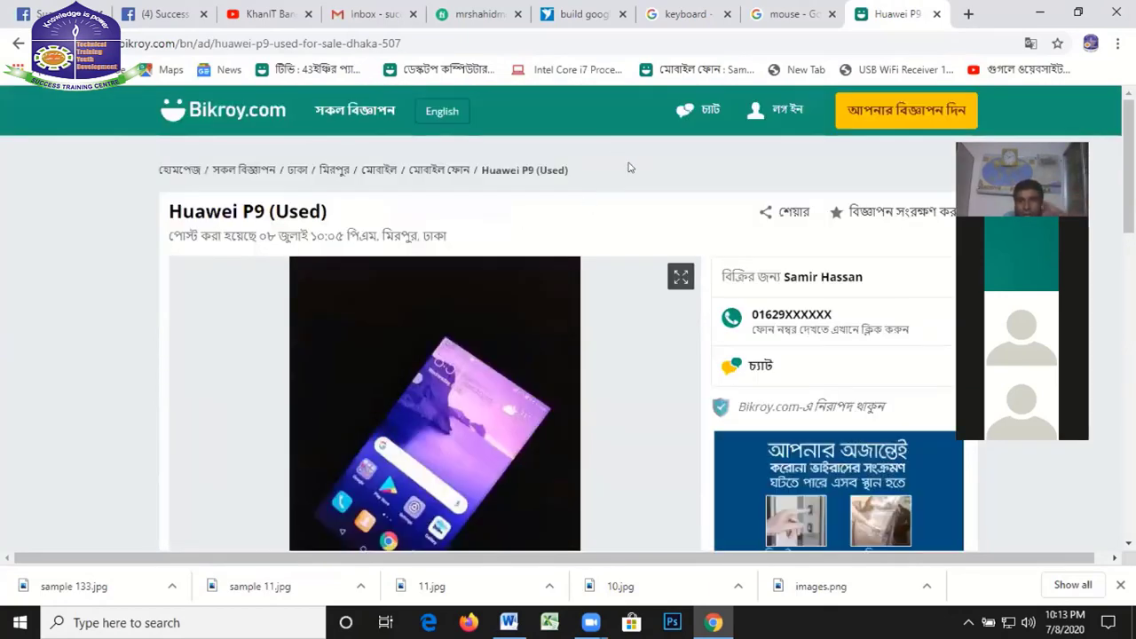
{"action": "scroll", "coordinate": [458, 241], "scroll_direction": "down", "scroll_amount": 2}
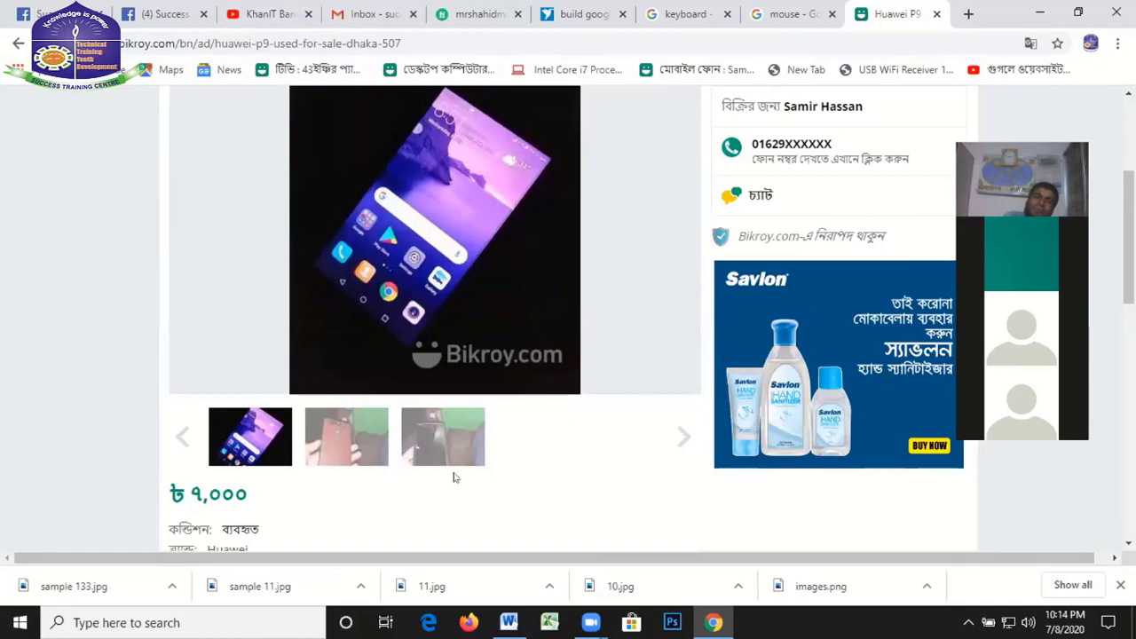
{"action": "scroll", "coordinate": [576, 319], "scroll_direction": "up", "scroll_amount": 1}
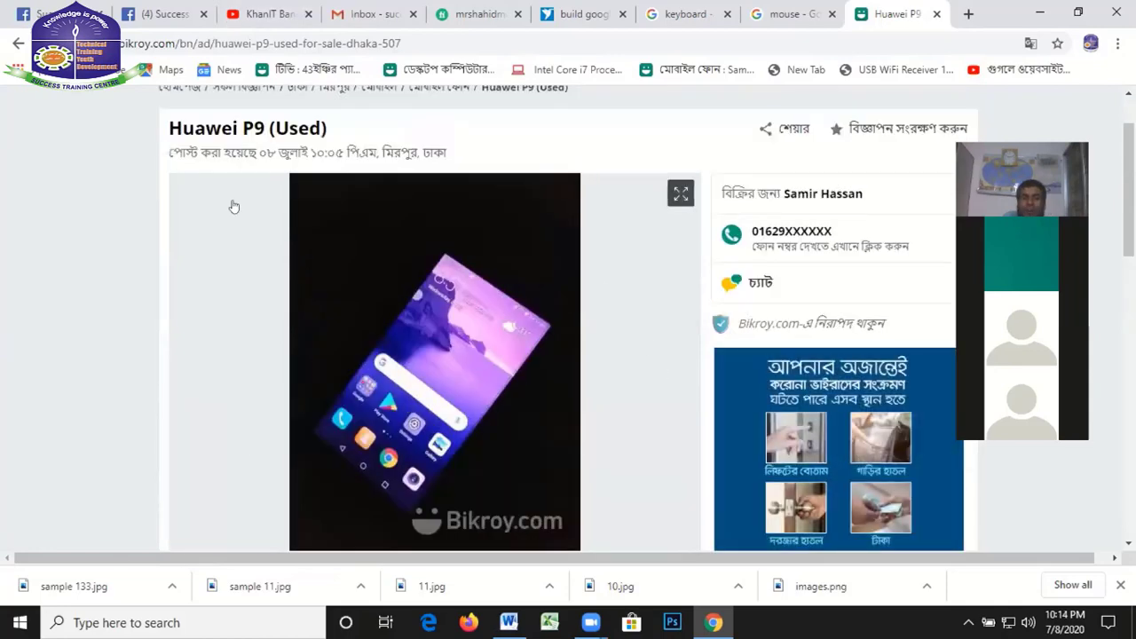
{"action": "scroll", "coordinate": [680, 182], "scroll_direction": "up", "scroll_amount": 1}
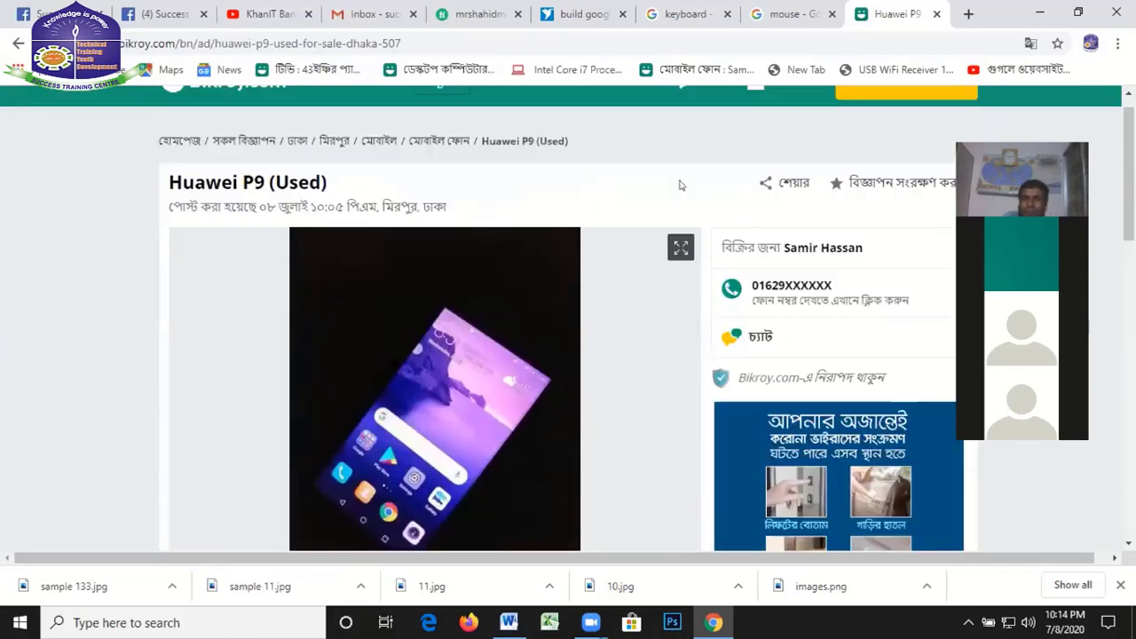
{"action": "scroll", "coordinate": [431, 329], "scroll_direction": "up", "scroll_amount": 1}
{"action": "scroll", "coordinate": [691, 293], "scroll_direction": "down", "scroll_amount": 4}
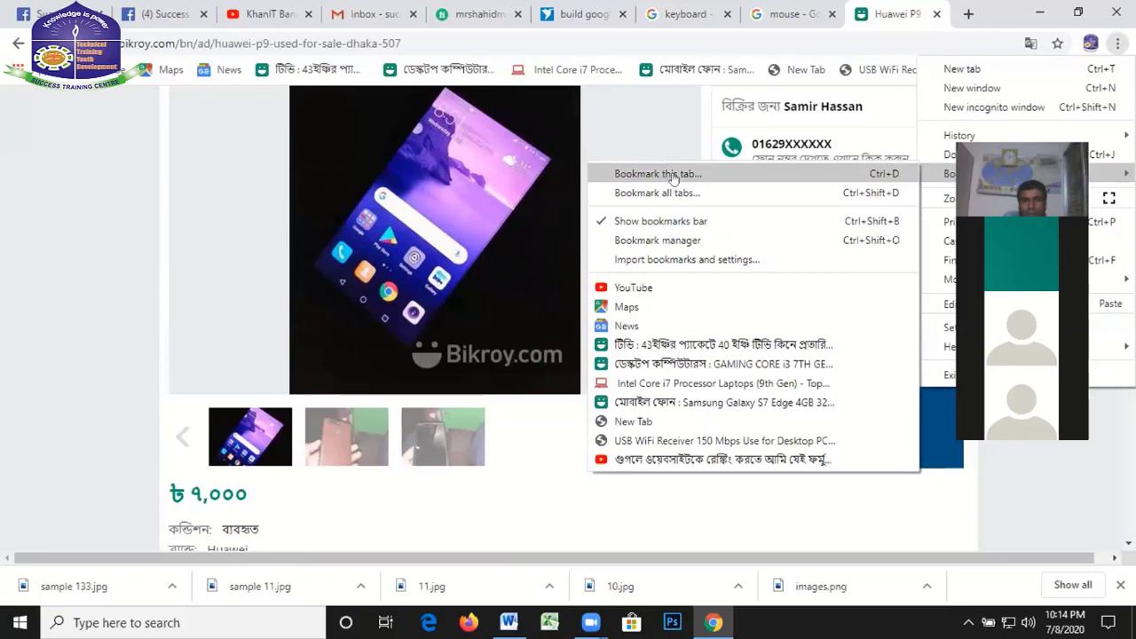
Bookmark the Huawei P9 (Used) ad page, then scroll back to the top
{"action": "left_click", "coordinate": [672, 175]}
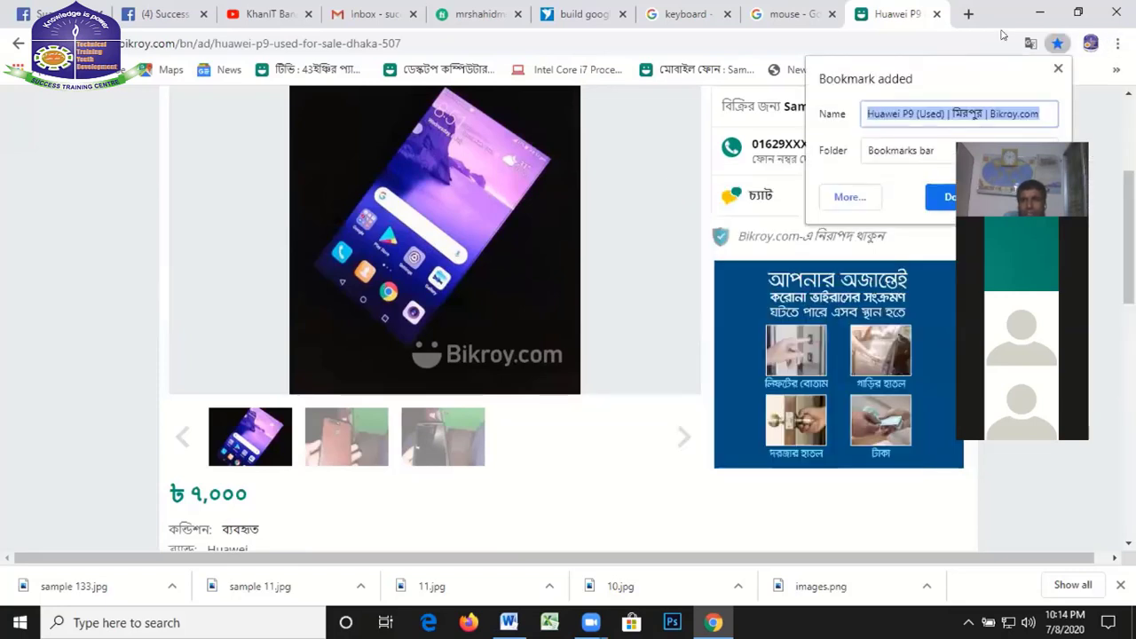
{"action": "left_click", "coordinate": [956, 196]}
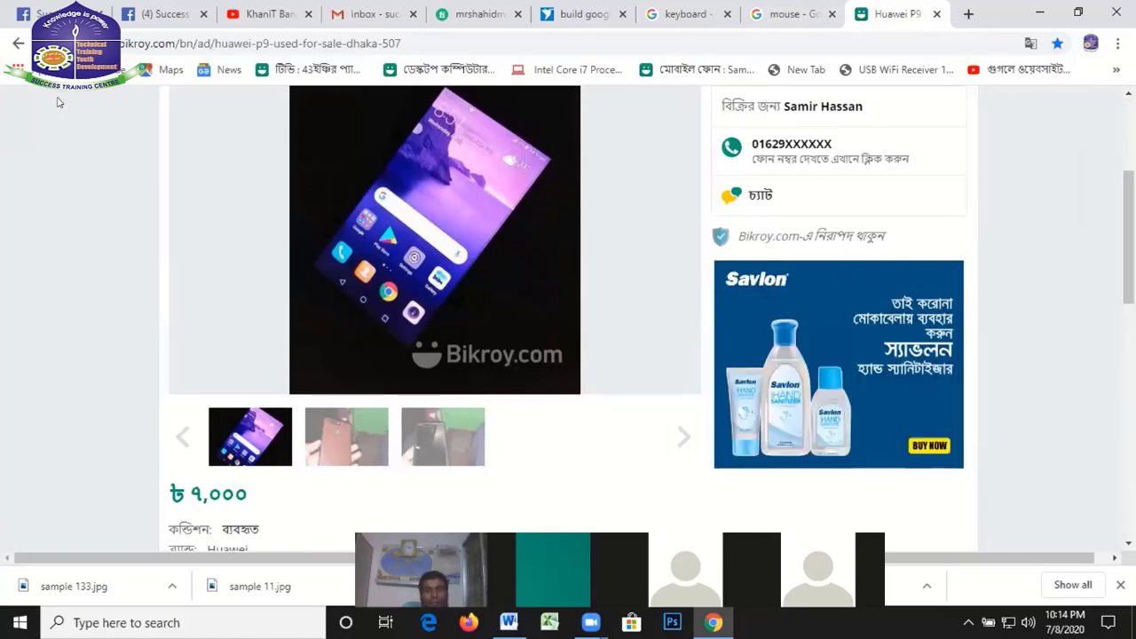
{"action": "scroll", "coordinate": [59, 102], "scroll_direction": "up", "scroll_amount": 2}
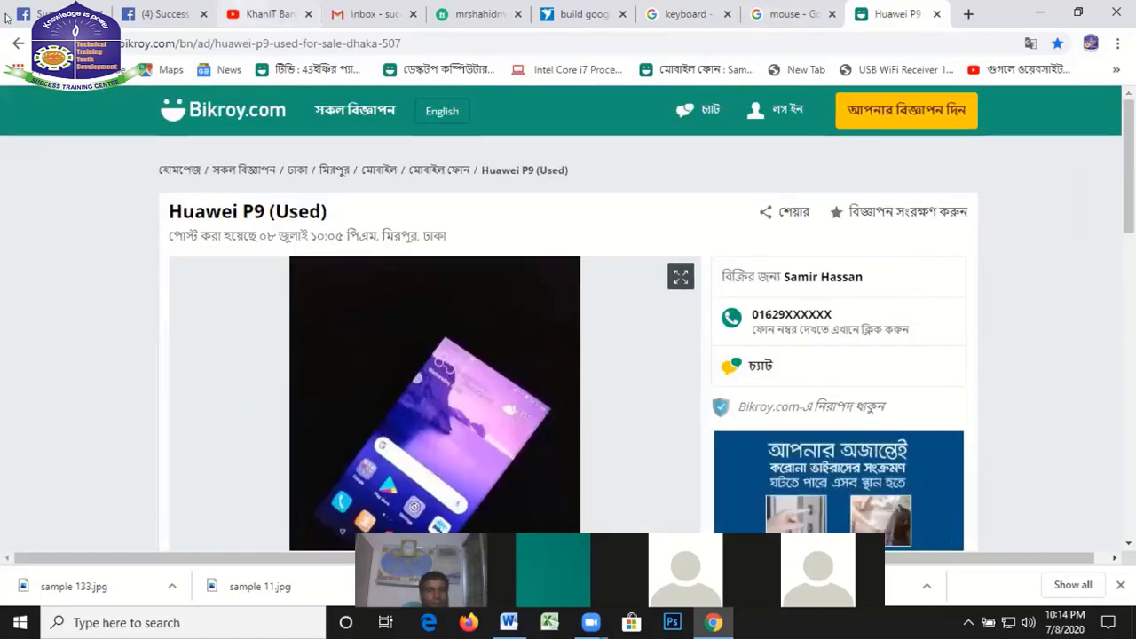
Go back to the Bikroy.com home page and open the যানবাহন (vehicles) category
{"action": "left_click", "coordinate": [16, 44]}
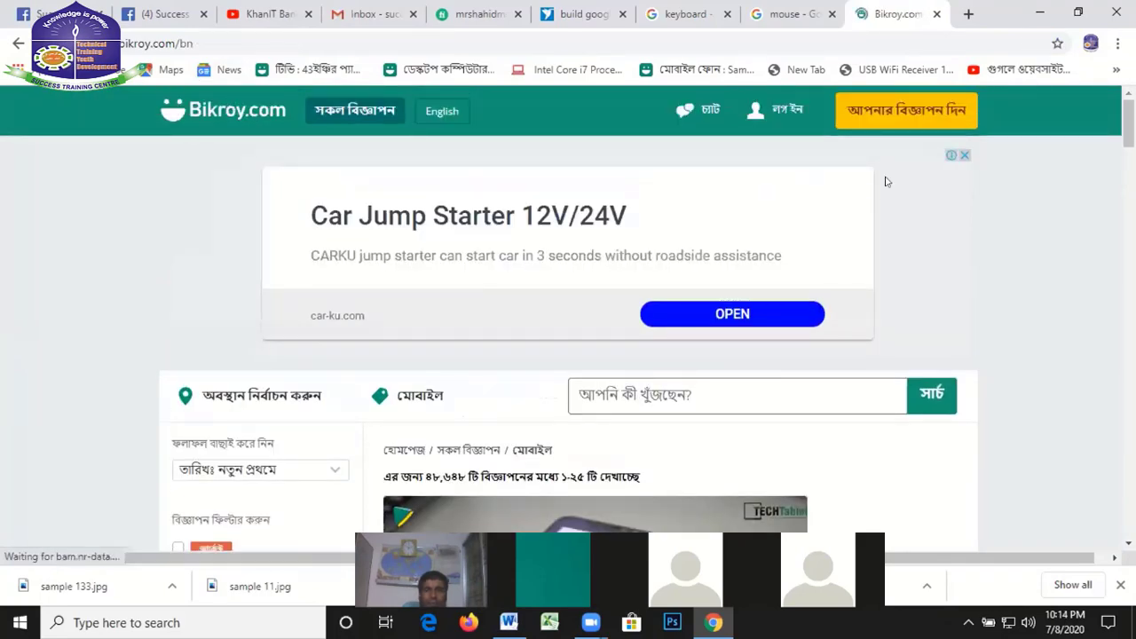
{"action": "scroll", "coordinate": [402, 222], "scroll_direction": "down", "scroll_amount": 2}
{"action": "scroll", "coordinate": [402, 222], "scroll_direction": "down", "scroll_amount": 3}
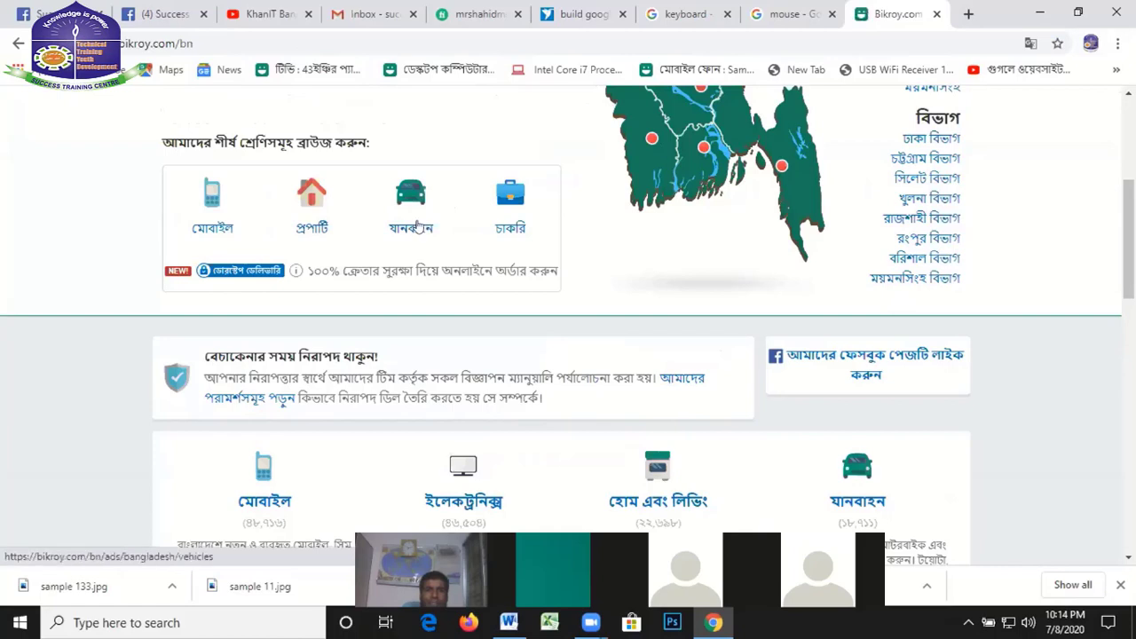
{"action": "left_click", "coordinate": [415, 222]}
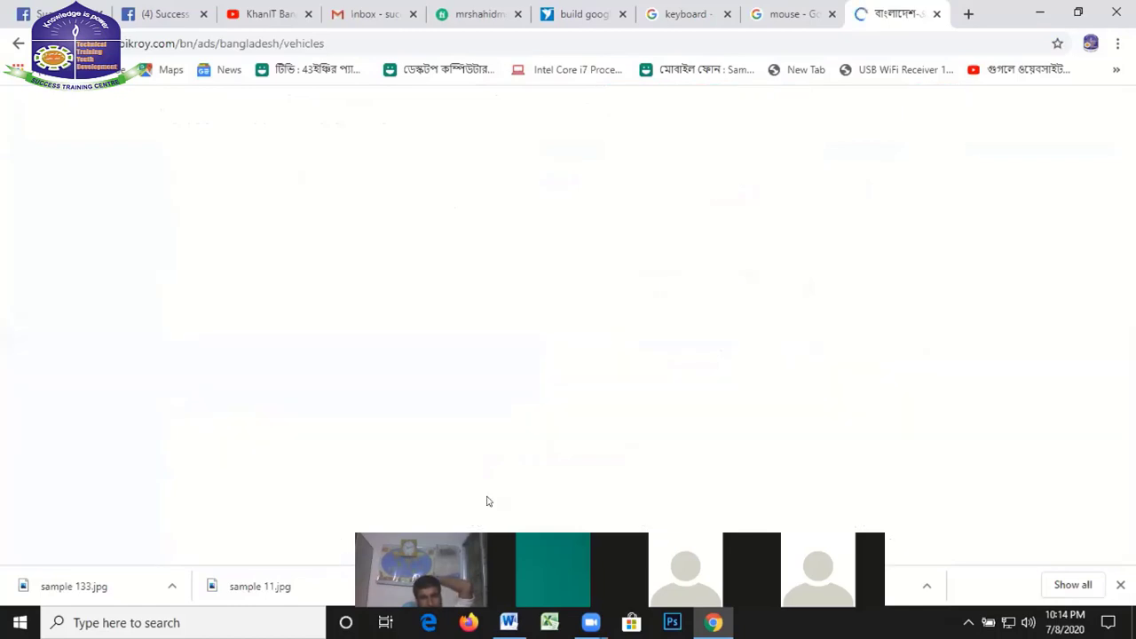
{"action": "scroll", "coordinate": [458, 264], "scroll_direction": "down", "scroll_amount": 5}
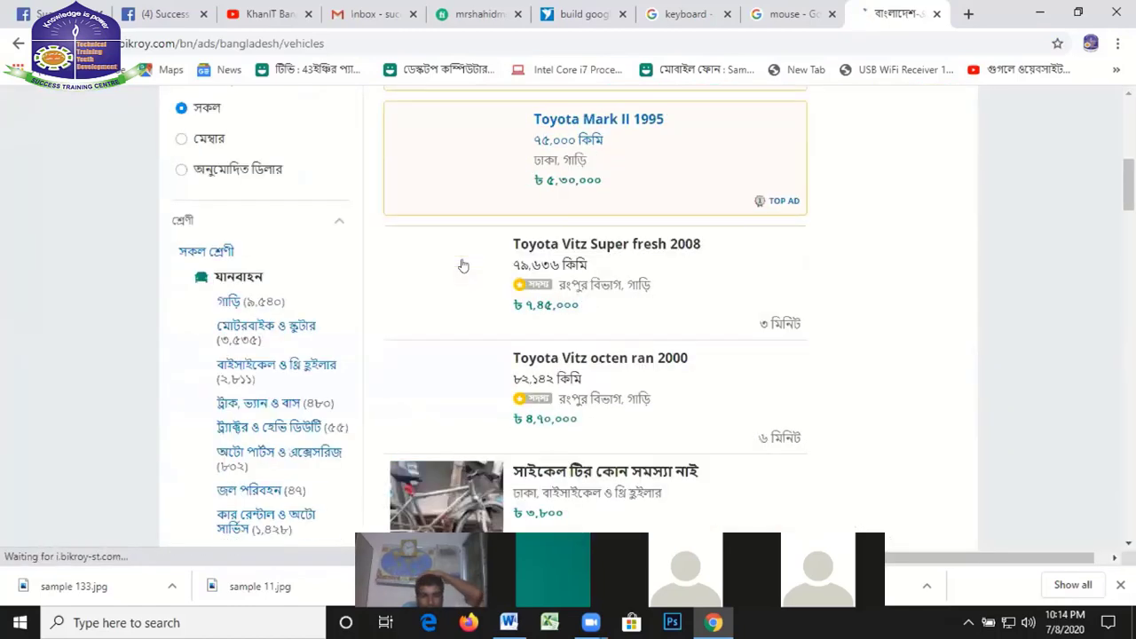
{"action": "scroll", "coordinate": [465, 263], "scroll_direction": "up", "scroll_amount": 3}
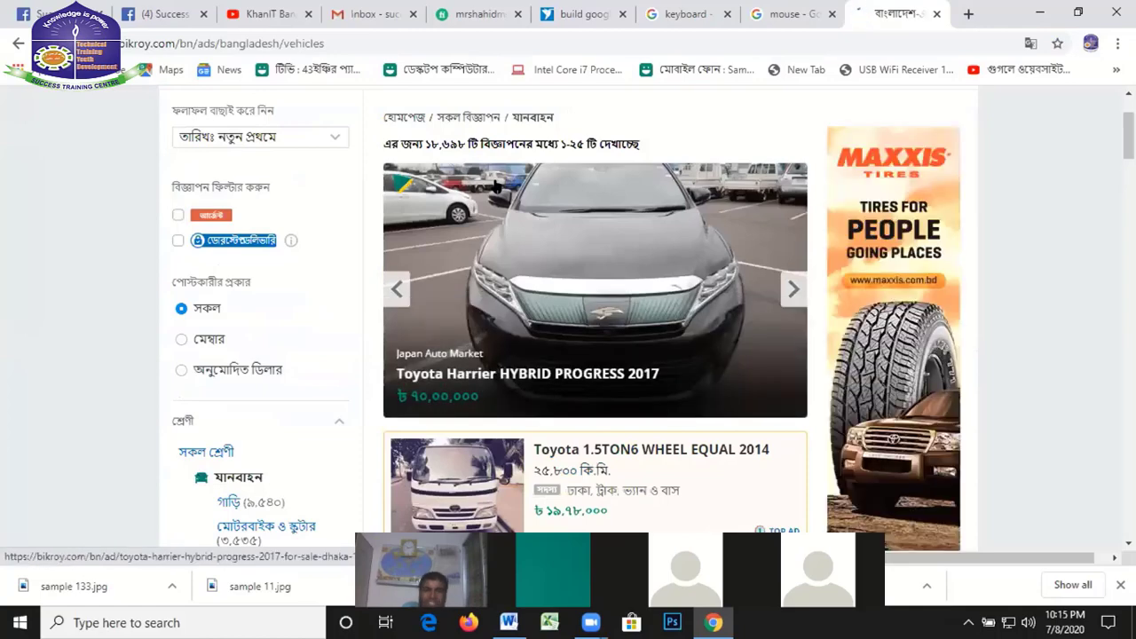
{"action": "scroll", "coordinate": [613, 337], "scroll_direction": "down", "scroll_amount": 1}
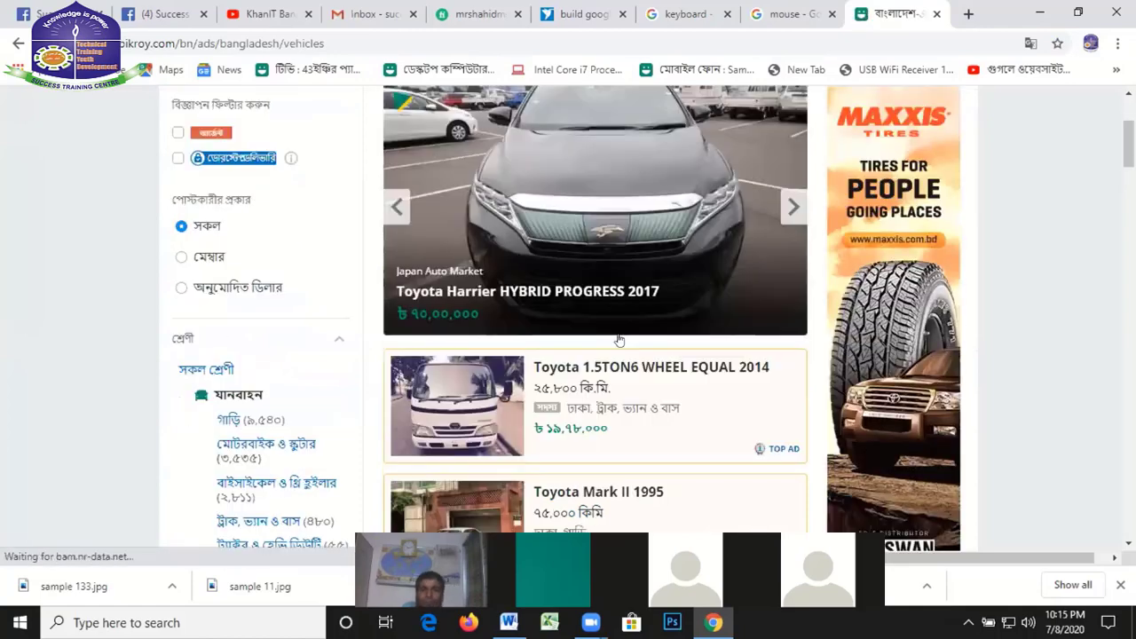
{"action": "scroll", "coordinate": [612, 342], "scroll_direction": "down", "scroll_amount": 4}
{"action": "scroll", "coordinate": [429, 346], "scroll_direction": "down", "scroll_amount": 1}
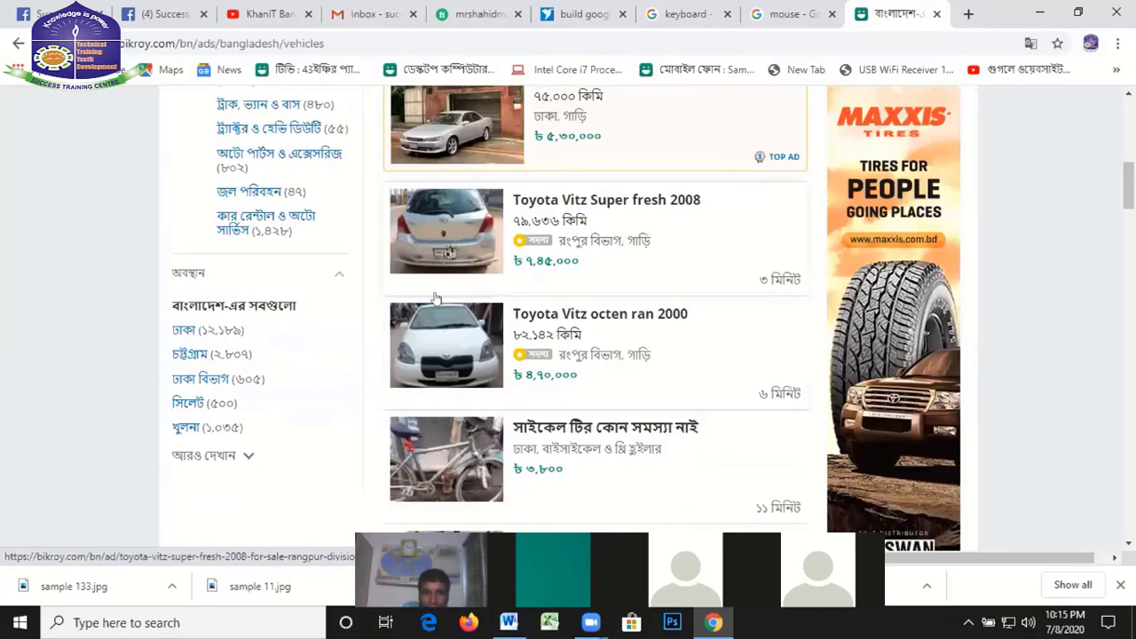
{"action": "scroll", "coordinate": [726, 380], "scroll_direction": "up", "scroll_amount": 3}
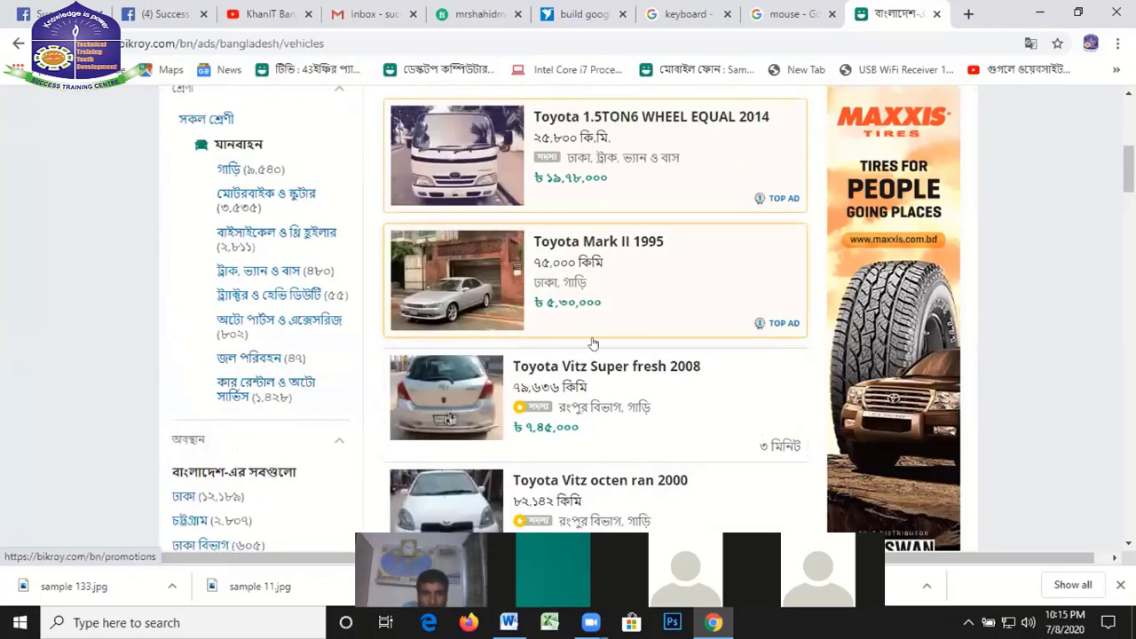
{"action": "scroll", "coordinate": [677, 304], "scroll_direction": "down", "scroll_amount": 5}
{"action": "scroll", "coordinate": [676, 346], "scroll_direction": "down", "scroll_amount": 2}
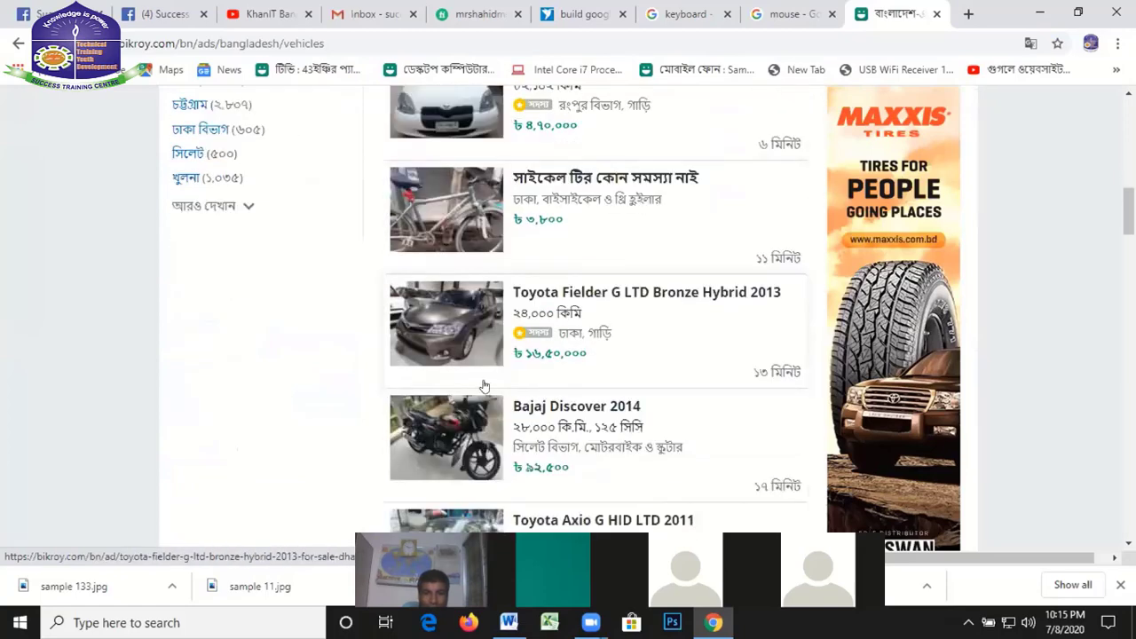
{"action": "scroll", "coordinate": [484, 386], "scroll_direction": "down", "scroll_amount": 2}
{"action": "scroll", "coordinate": [567, 373], "scroll_direction": "down", "scroll_amount": 3}
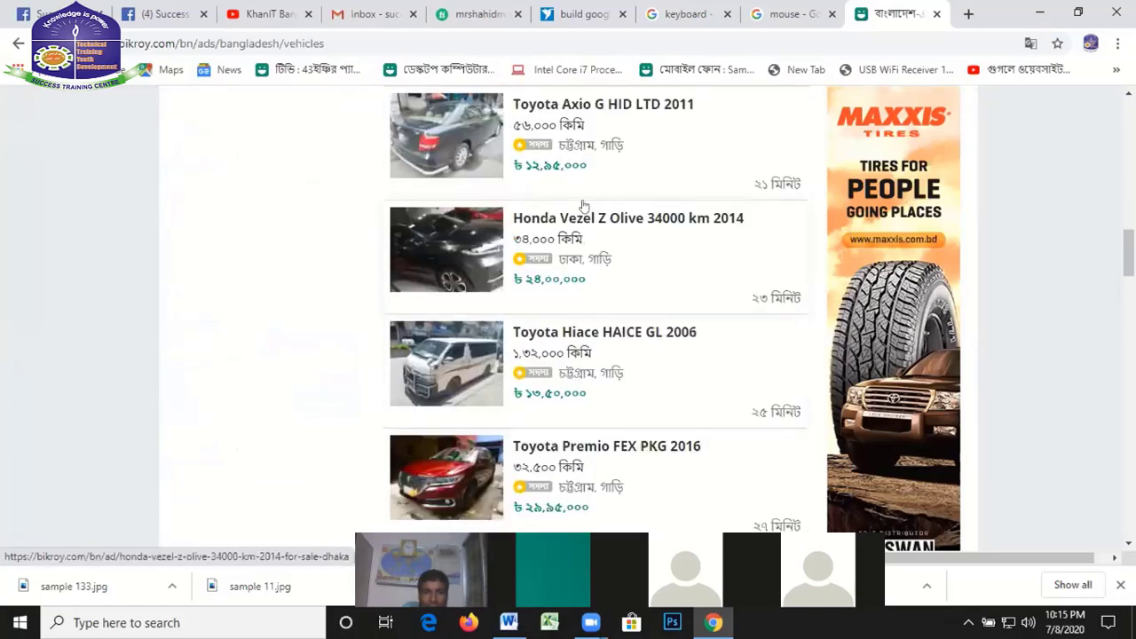
{"action": "scroll", "coordinate": [524, 181], "scroll_direction": "up", "scroll_amount": 1}
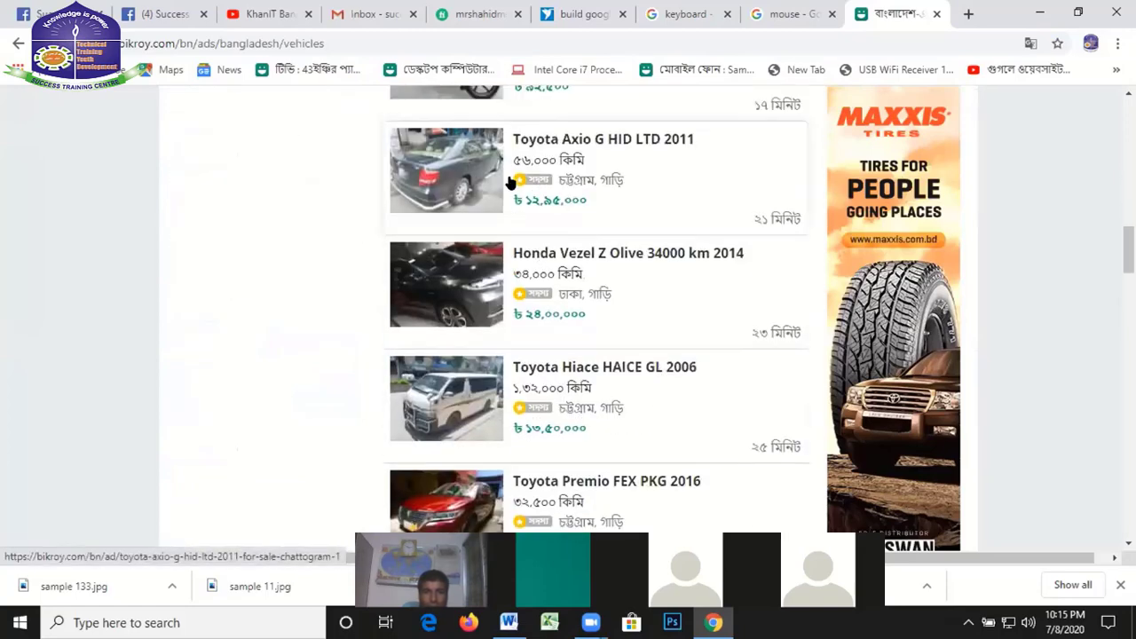
{"action": "scroll", "coordinate": [512, 181], "scroll_direction": "up", "scroll_amount": 2}
{"action": "scroll", "coordinate": [532, 213], "scroll_direction": "up", "scroll_amount": 3}
{"action": "scroll", "coordinate": [562, 233], "scroll_direction": "up", "scroll_amount": 5}
{"action": "scroll", "coordinate": [528, 258], "scroll_direction": "up", "scroll_amount": 4}
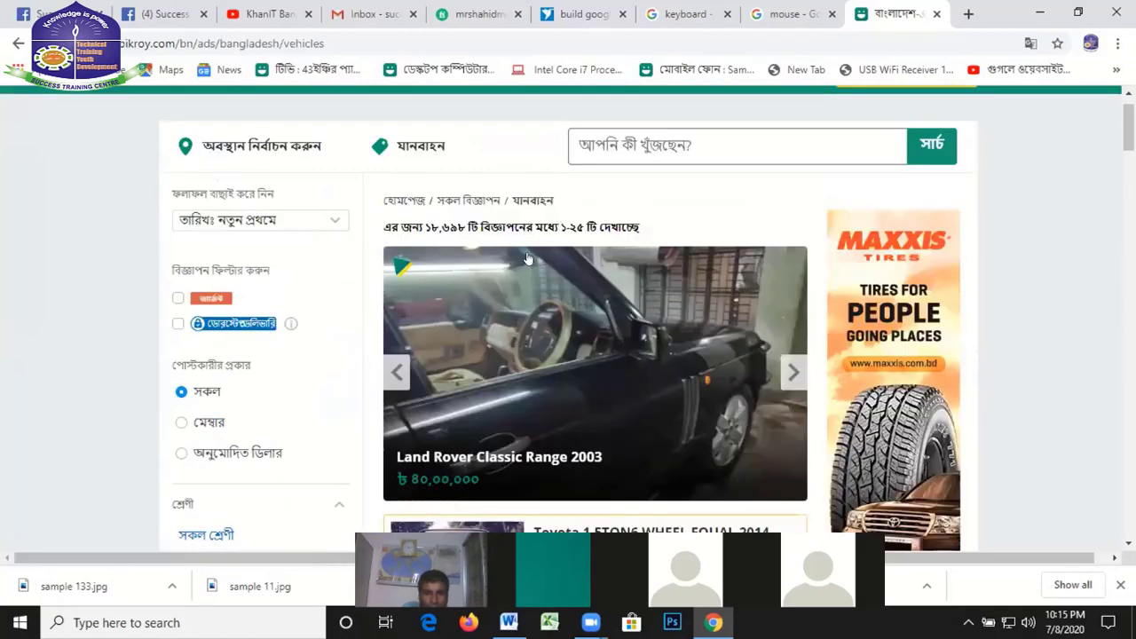
{"action": "scroll", "coordinate": [527, 257], "scroll_direction": "down", "scroll_amount": 5}
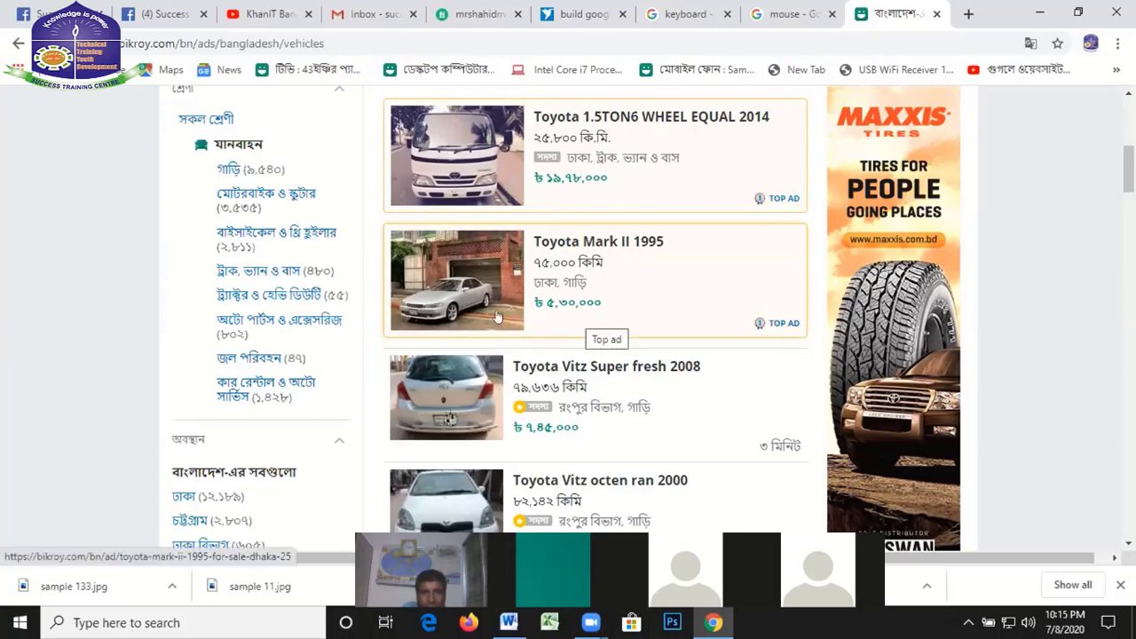
{"action": "scroll", "coordinate": [465, 291], "scroll_direction": "down", "scroll_amount": 4}
{"action": "scroll", "coordinate": [474, 187], "scroll_direction": "up", "scroll_amount": 1}
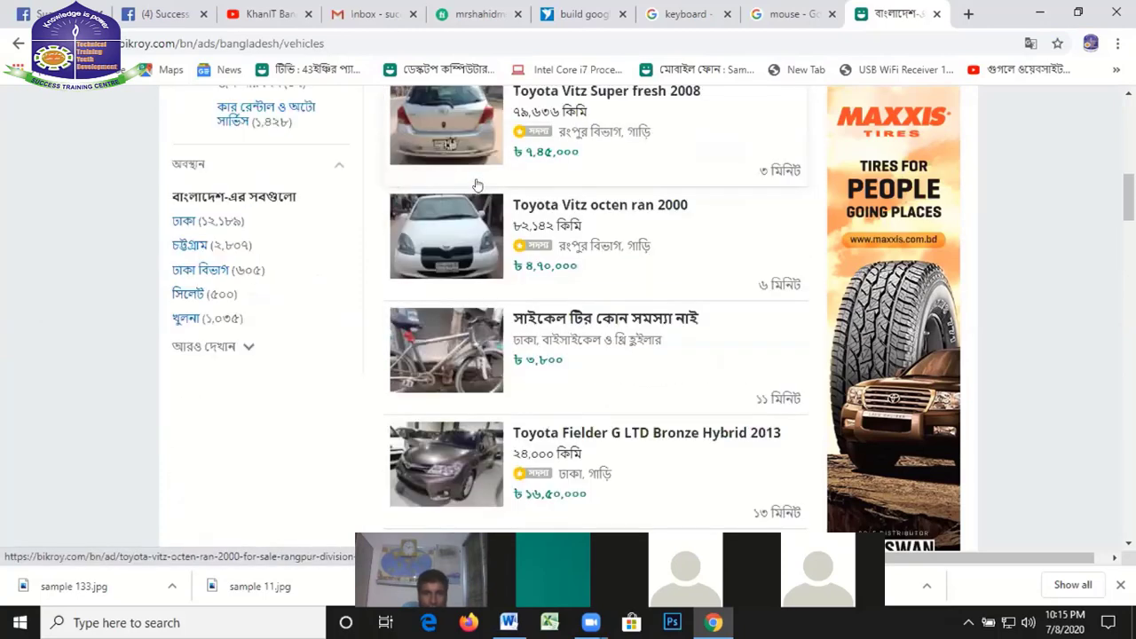
{"action": "scroll", "coordinate": [473, 186], "scroll_direction": "up", "scroll_amount": 3}
{"action": "scroll", "coordinate": [531, 343], "scroll_direction": "down", "scroll_amount": 1}
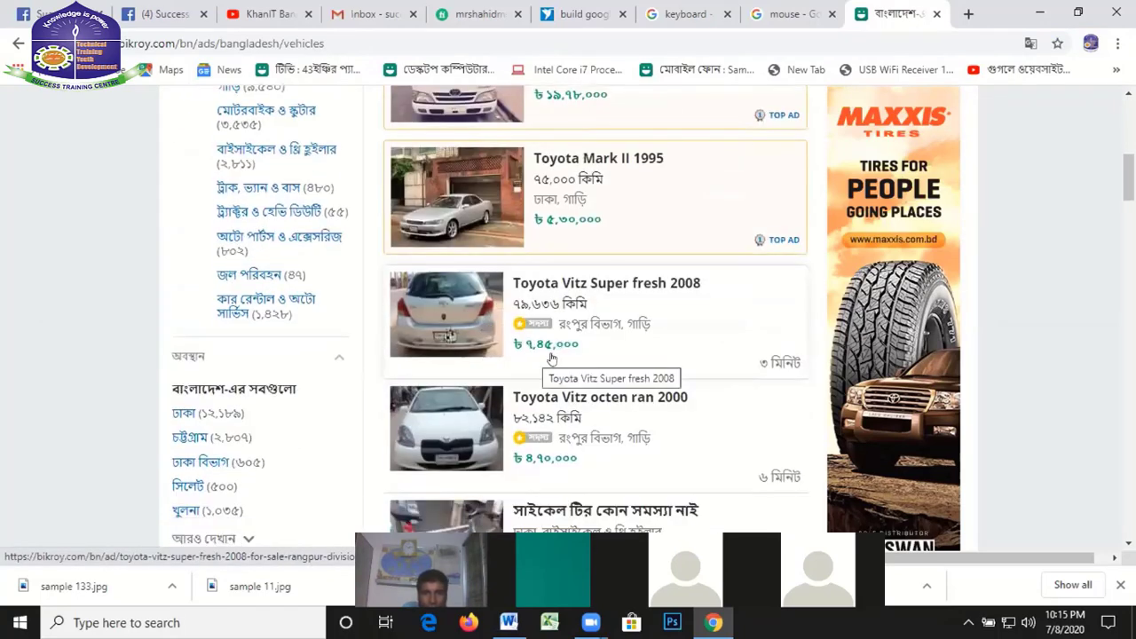
{"action": "scroll", "coordinate": [562, 358], "scroll_direction": "down", "scroll_amount": 2}
{"action": "scroll", "coordinate": [562, 358], "scroll_direction": "down", "scroll_amount": 4}
{"action": "scroll", "coordinate": [564, 359], "scroll_direction": "down", "scroll_amount": 4}
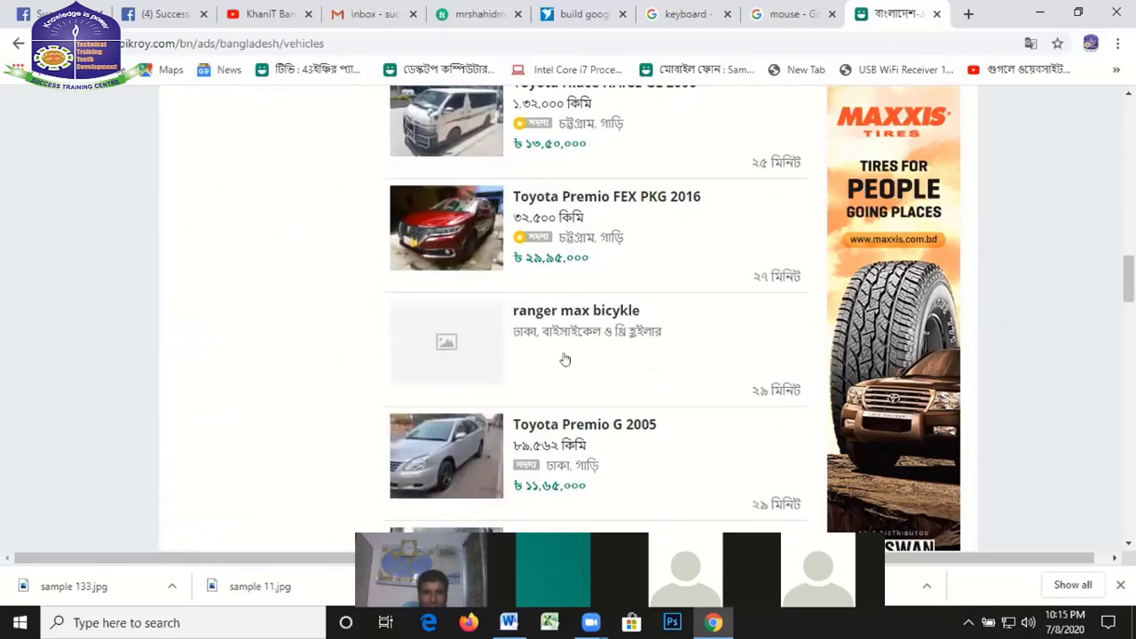
{"action": "scroll", "coordinate": [539, 279], "scroll_direction": "down", "scroll_amount": 5}
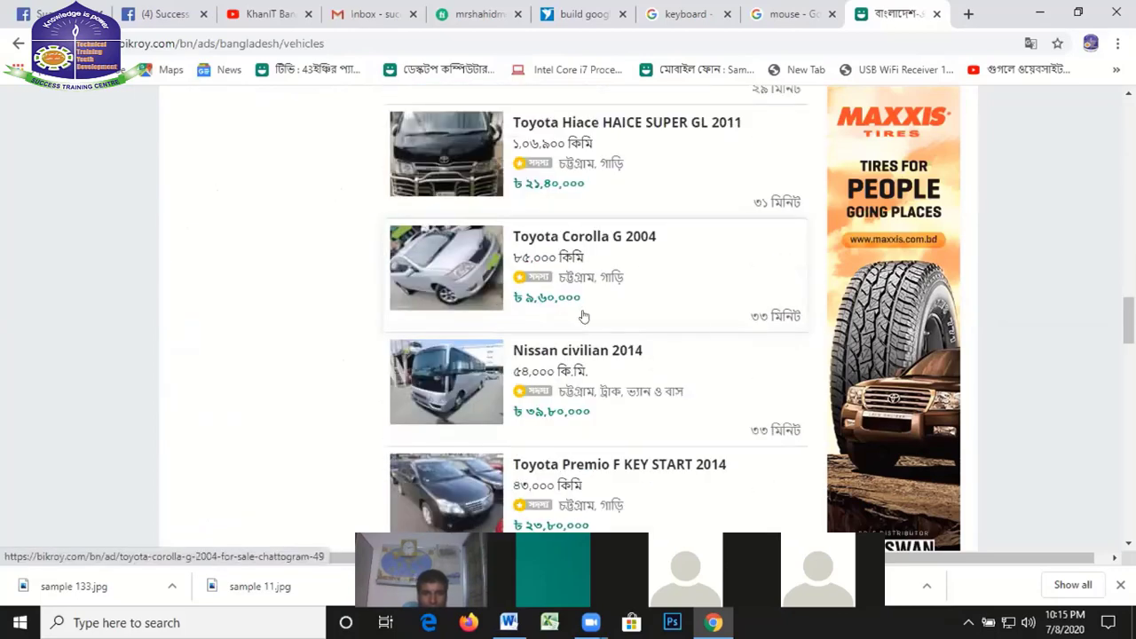
{"action": "scroll", "coordinate": [583, 316], "scroll_direction": "up", "scroll_amount": 5}
{"action": "scroll", "coordinate": [578, 325], "scroll_direction": "down", "scroll_amount": 5}
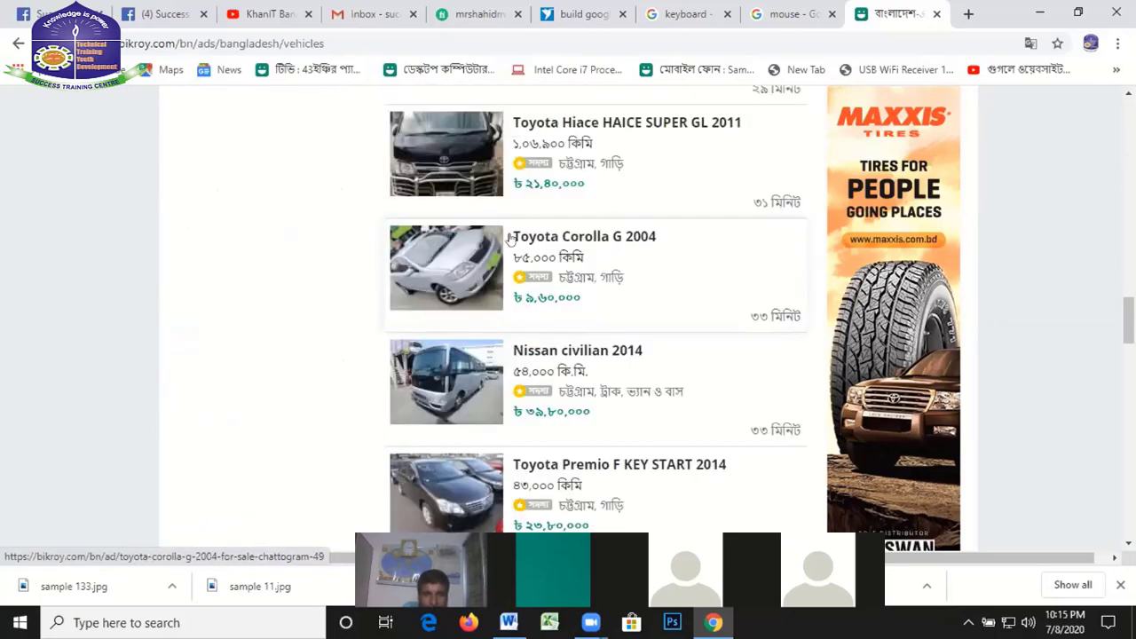
{"action": "scroll", "coordinate": [510, 238], "scroll_direction": "up", "scroll_amount": 3}
{"action": "scroll", "coordinate": [505, 258], "scroll_direction": "down", "scroll_amount": 5}
{"action": "scroll", "coordinate": [502, 270], "scroll_direction": "down", "scroll_amount": 5}
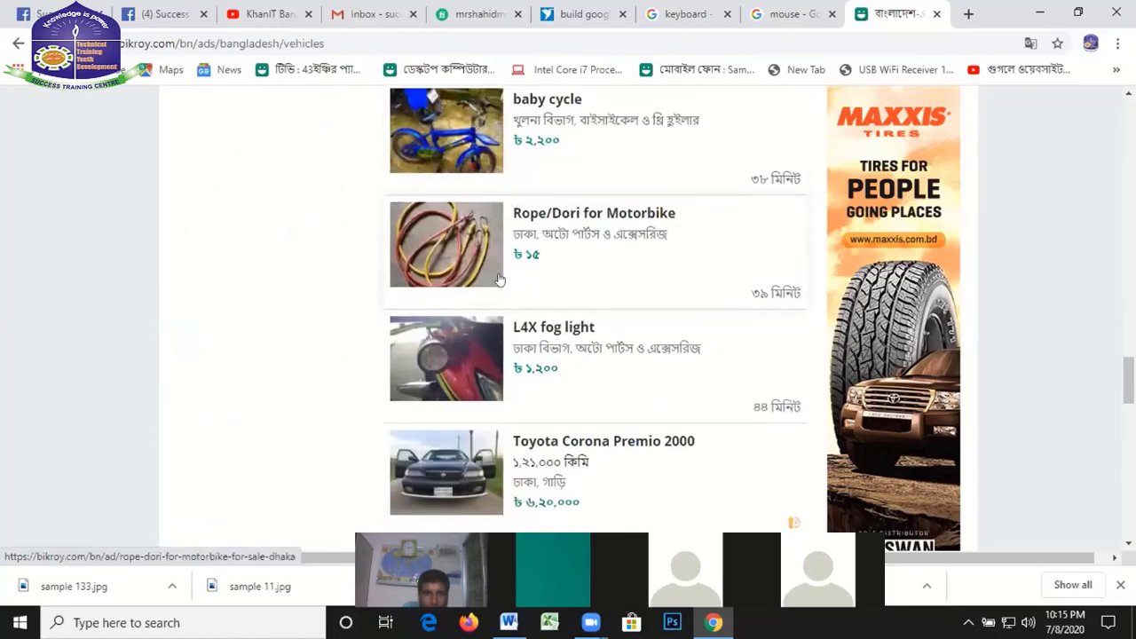
{"action": "scroll", "coordinate": [499, 279], "scroll_direction": "down", "scroll_amount": 5}
{"action": "scroll", "coordinate": [500, 278], "scroll_direction": "up", "scroll_amount": 6}
{"action": "scroll", "coordinate": [500, 276], "scroll_direction": "up", "scroll_amount": 7}
{"action": "scroll", "coordinate": [501, 275], "scroll_direction": "up", "scroll_amount": 2}
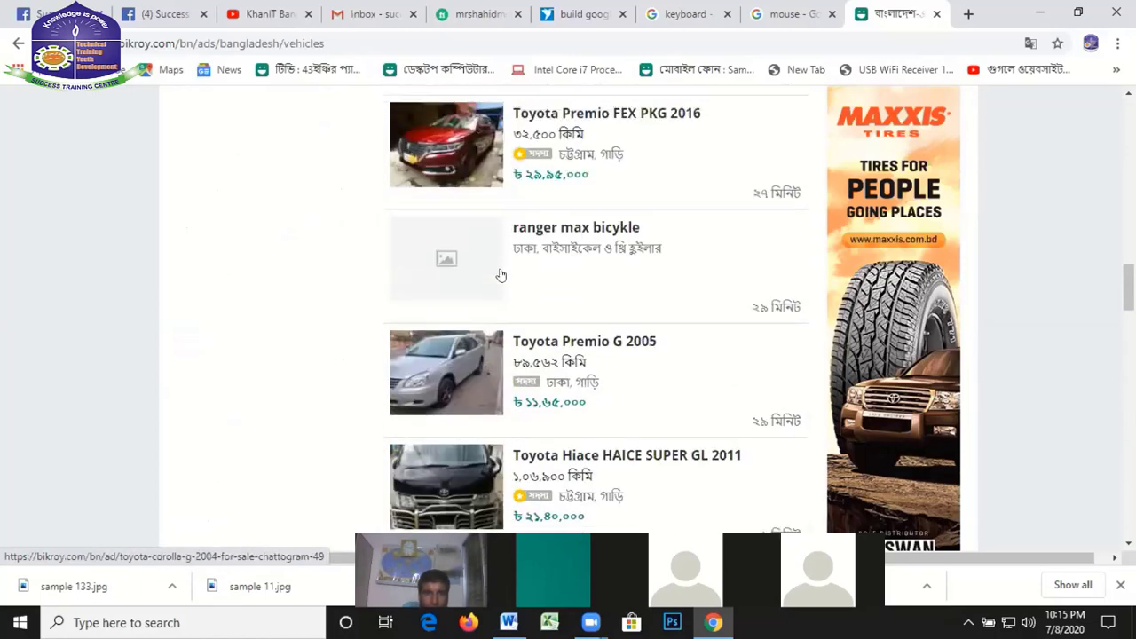
{"action": "scroll", "coordinate": [500, 275], "scroll_direction": "up", "scroll_amount": 4}
{"action": "scroll", "coordinate": [499, 274], "scroll_direction": "up", "scroll_amount": 7}
{"action": "scroll", "coordinate": [500, 274], "scroll_direction": "up", "scroll_amount": 2}
{"action": "scroll", "coordinate": [499, 272], "scroll_direction": "down", "scroll_amount": 3}
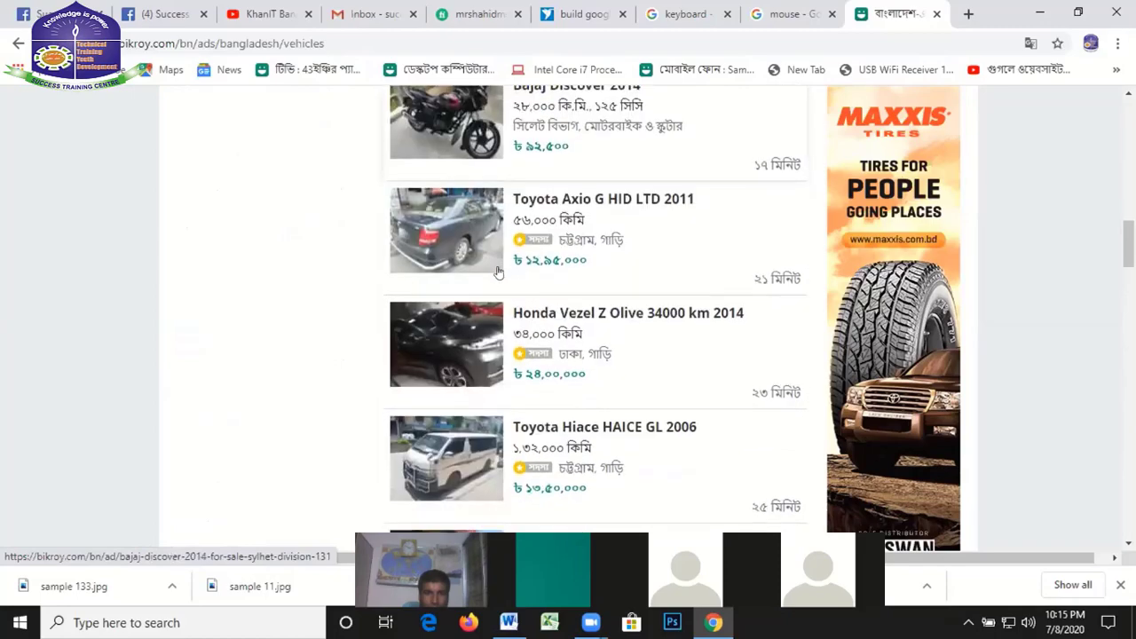
{"action": "scroll", "coordinate": [498, 273], "scroll_direction": "up", "scroll_amount": 4}
{"action": "scroll", "coordinate": [497, 273], "scroll_direction": "up", "scroll_amount": 2}
{"action": "scroll", "coordinate": [498, 276], "scroll_direction": "up", "scroll_amount": 4}
{"action": "scroll", "coordinate": [498, 276], "scroll_direction": "up", "scroll_amount": 4}
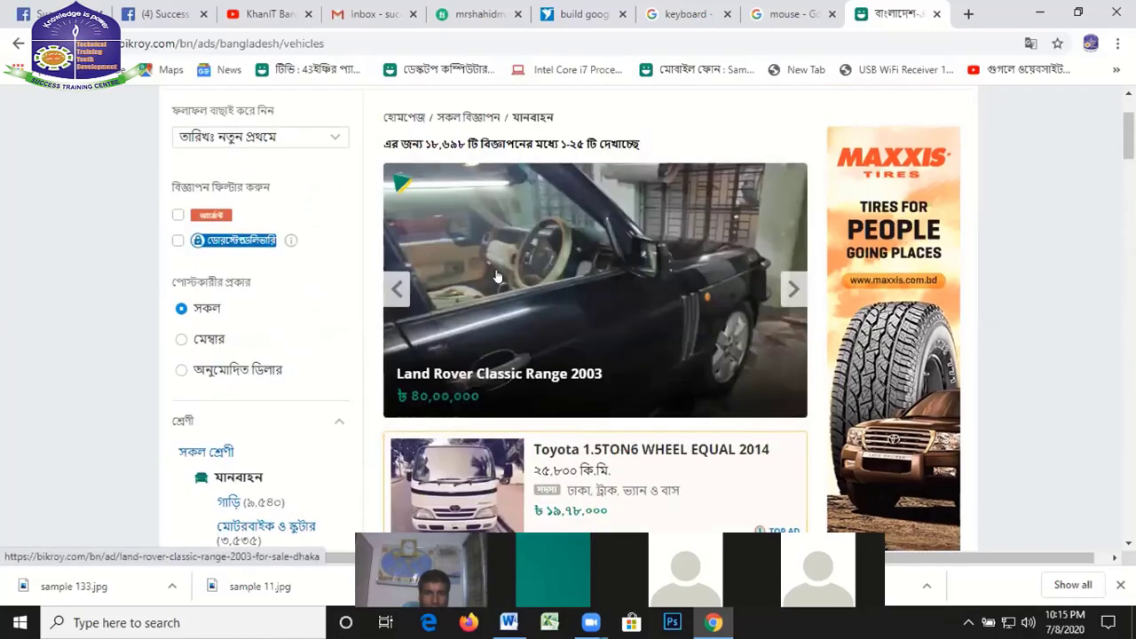
{"action": "scroll", "coordinate": [497, 276], "scroll_direction": "up", "scroll_amount": 2}
{"action": "scroll", "coordinate": [498, 284], "scroll_direction": "down", "scroll_amount": 10}
{"action": "scroll", "coordinate": [500, 302], "scroll_direction": "down", "scroll_amount": 3}
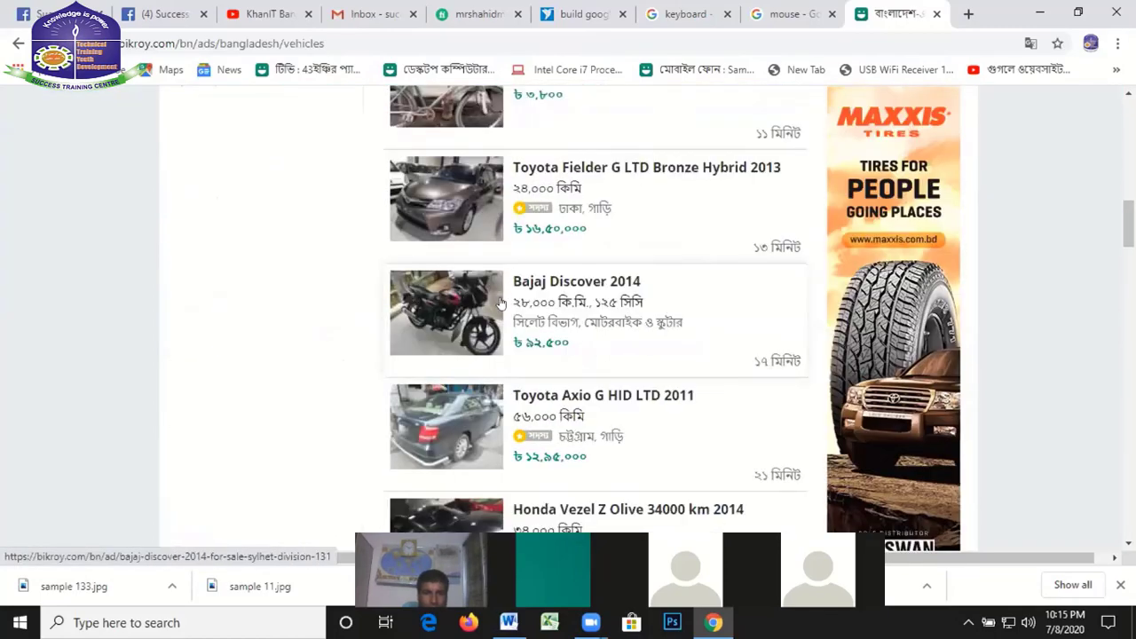
{"action": "scroll", "coordinate": [501, 303], "scroll_direction": "down", "scroll_amount": 5}
{"action": "scroll", "coordinate": [506, 338], "scroll_direction": "down", "scroll_amount": 5}
{"action": "scroll", "coordinate": [527, 352], "scroll_direction": "down", "scroll_amount": 5}
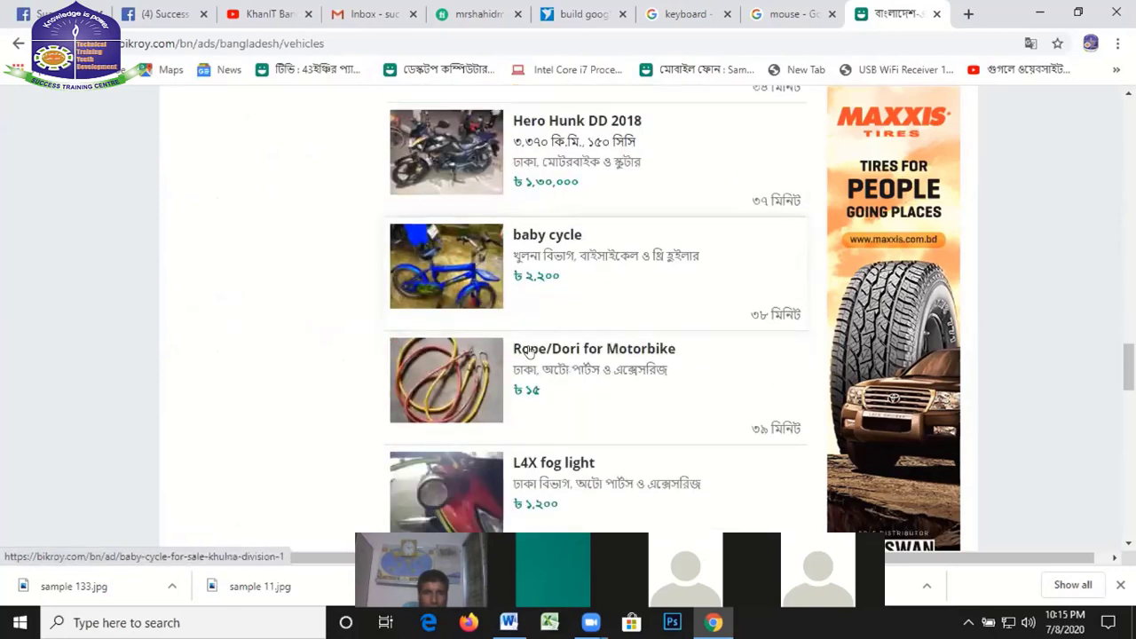
{"action": "scroll", "coordinate": [527, 352], "scroll_direction": "down", "scroll_amount": 1}
{"action": "scroll", "coordinate": [537, 328], "scroll_direction": "up", "scroll_amount": 4}
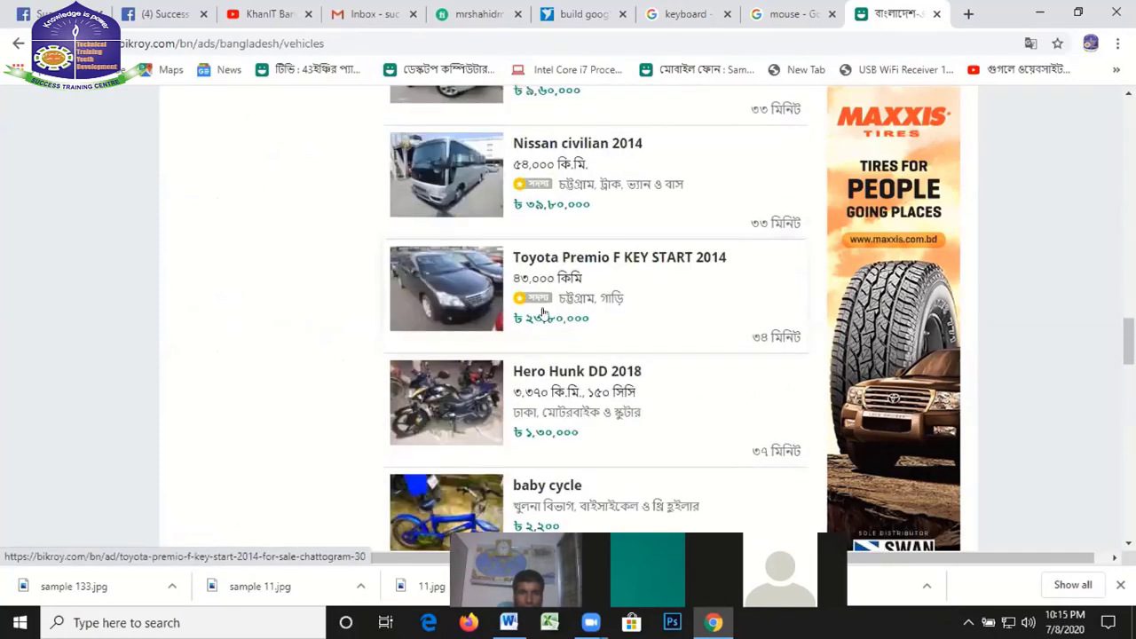
{"action": "scroll", "coordinate": [533, 320], "scroll_direction": "up", "scroll_amount": 4}
{"action": "scroll", "coordinate": [498, 338], "scroll_direction": "up", "scroll_amount": 2}
{"action": "scroll", "coordinate": [501, 341], "scroll_direction": "up", "scroll_amount": 3}
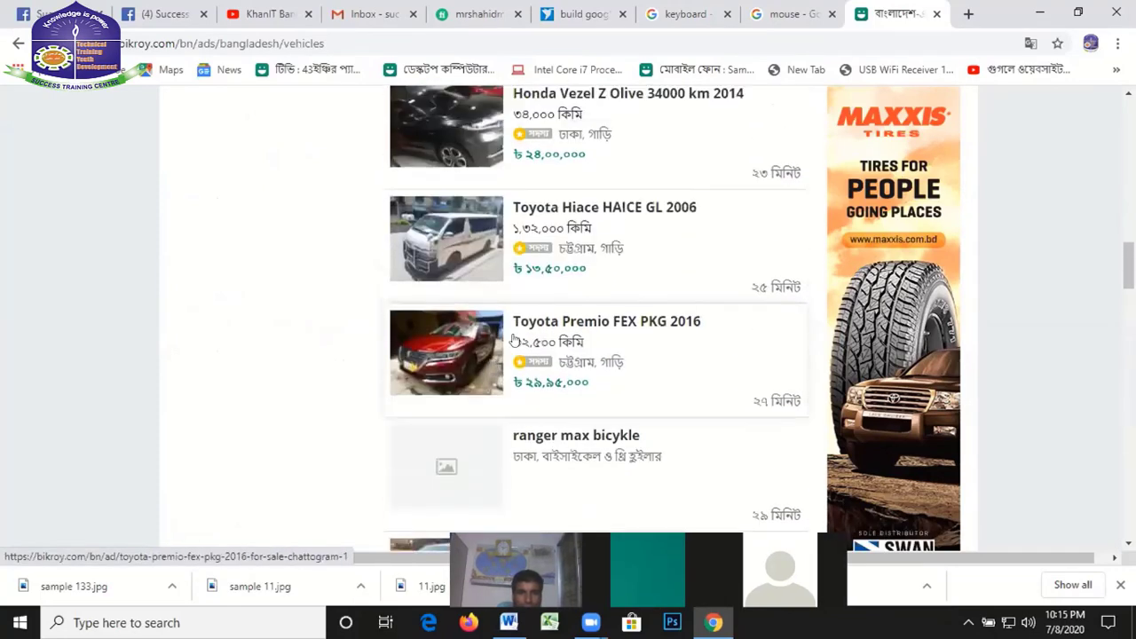
{"action": "scroll", "coordinate": [420, 424], "scroll_direction": "up", "scroll_amount": 2}
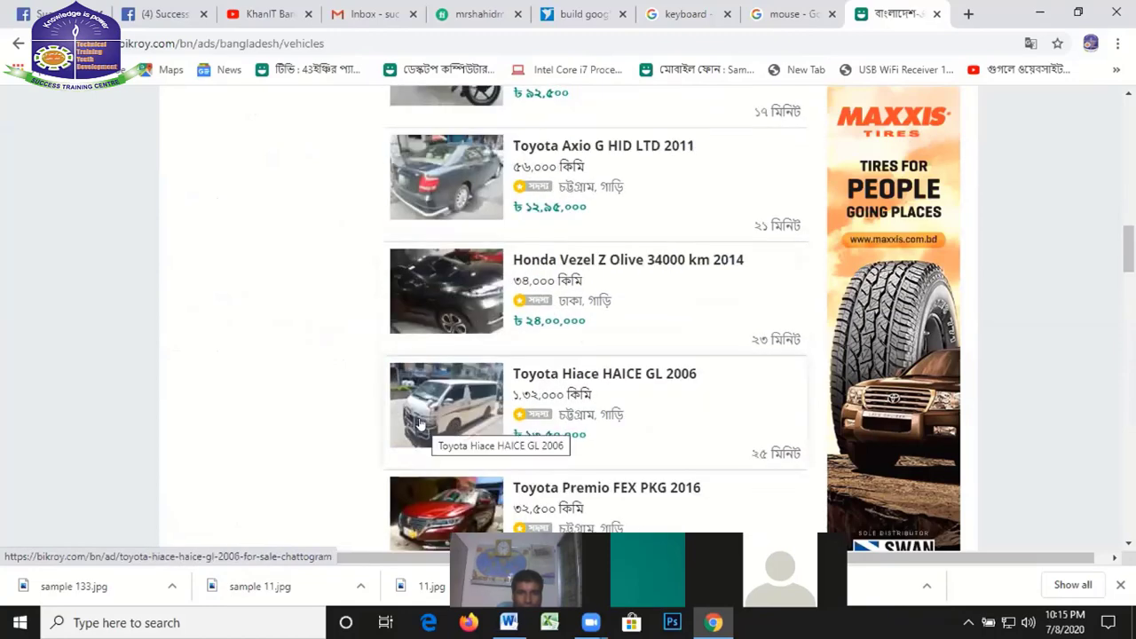
{"action": "scroll", "coordinate": [503, 303], "scroll_direction": "up", "scroll_amount": 3}
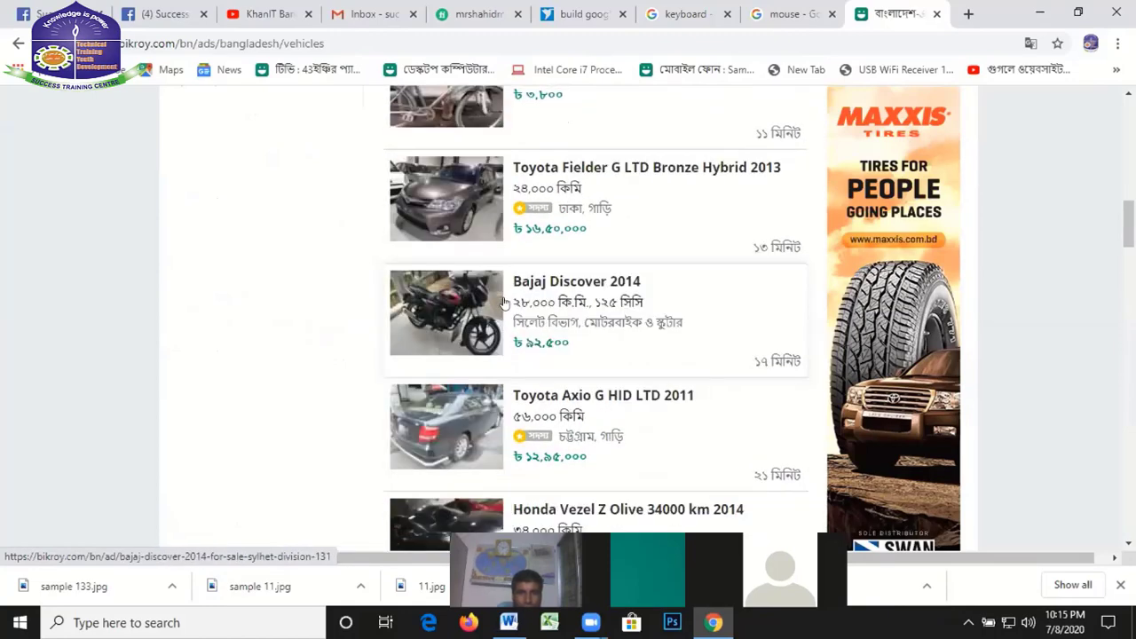
{"action": "scroll", "coordinate": [541, 315], "scroll_direction": "up", "scroll_amount": 3}
{"action": "scroll", "coordinate": [550, 315], "scroll_direction": "up", "scroll_amount": 1}
{"action": "scroll", "coordinate": [568, 315], "scroll_direction": "up", "scroll_amount": 2}
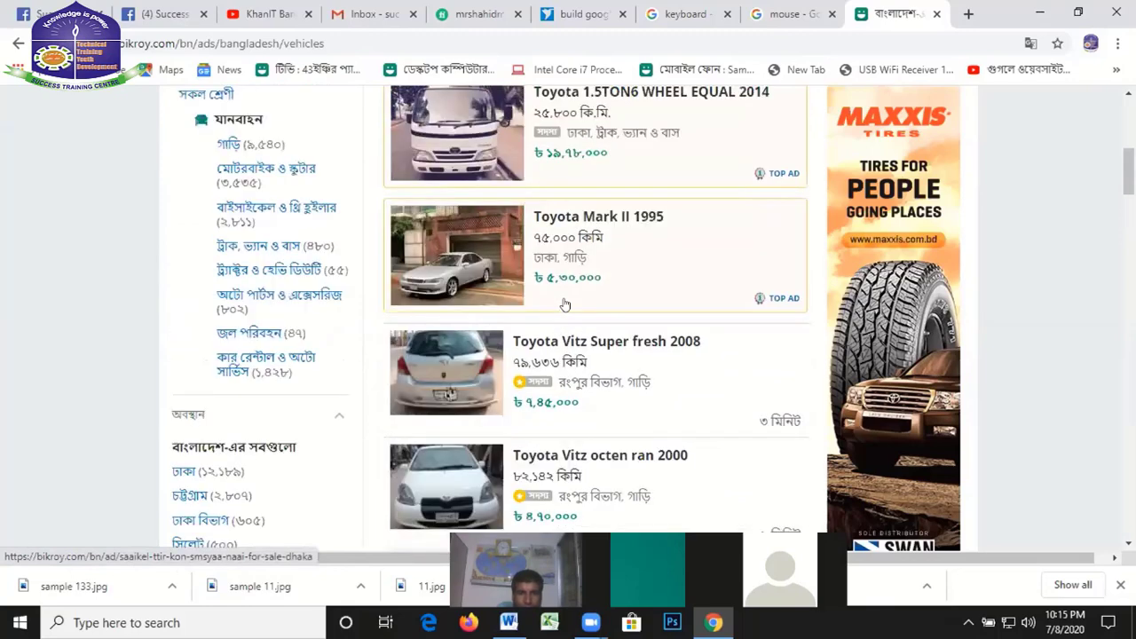
{"action": "scroll", "coordinate": [578, 315], "scroll_direction": "up", "scroll_amount": 1}
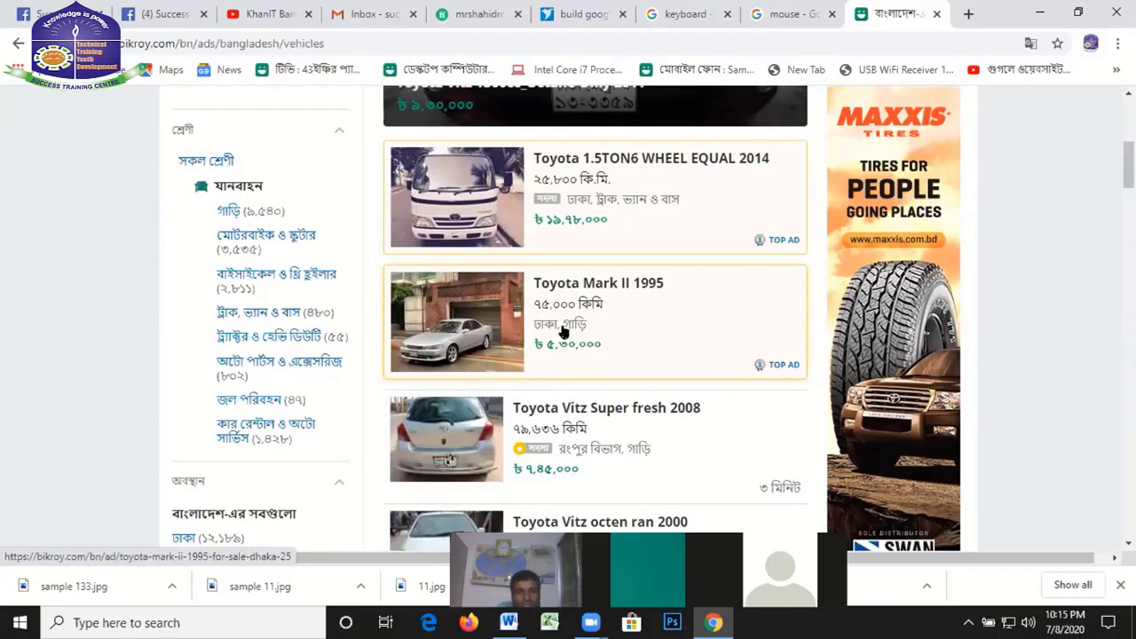
{"action": "scroll", "coordinate": [497, 352], "scroll_direction": "down", "scroll_amount": 1}
{"action": "scroll", "coordinate": [498, 352], "scroll_direction": "up", "scroll_amount": 2}
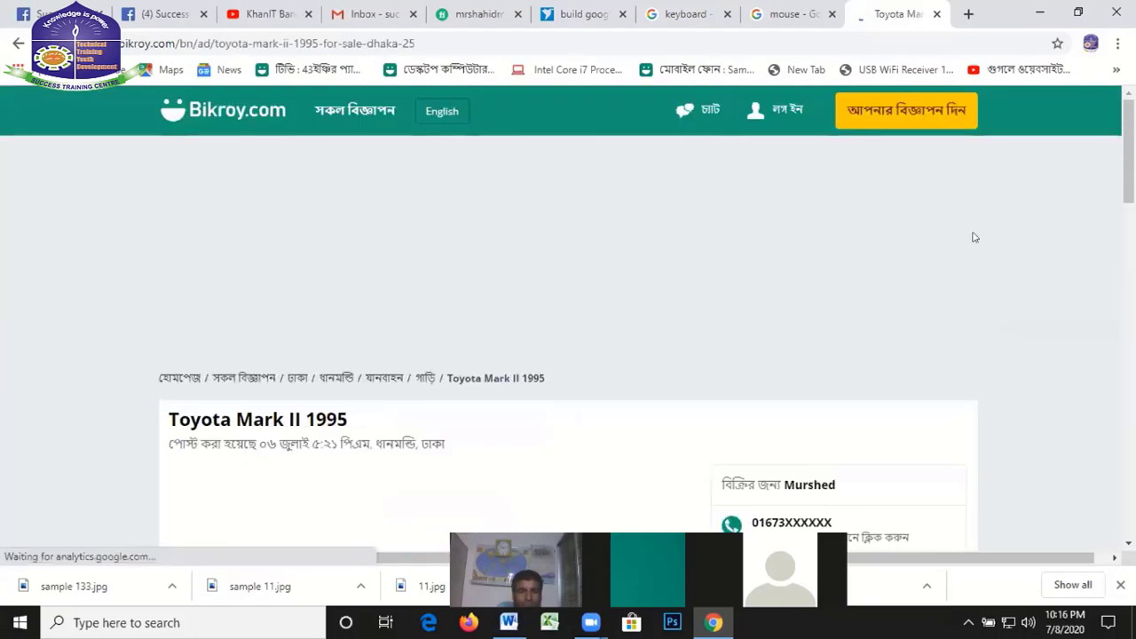
Bookmark the Toyota Mark II 1995 ad page, then reopen Chrome's menu to view bookmarks
{"action": "scroll", "coordinate": [520, 260], "scroll_direction": "down", "scroll_amount": 3}
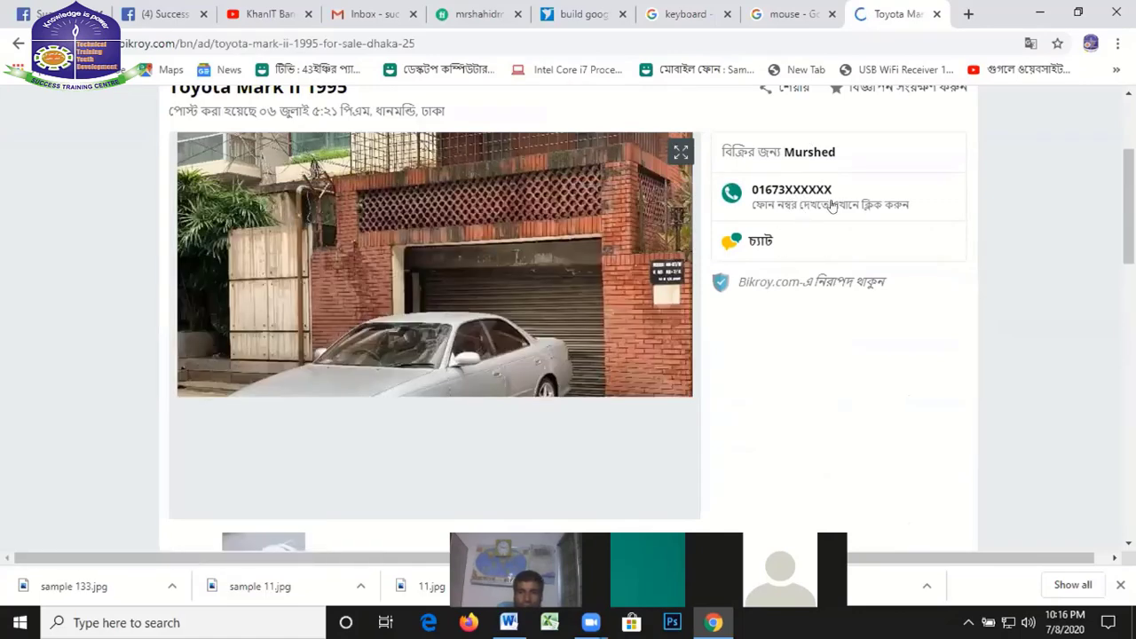
{"action": "scroll", "coordinate": [352, 285], "scroll_direction": "down", "scroll_amount": 1}
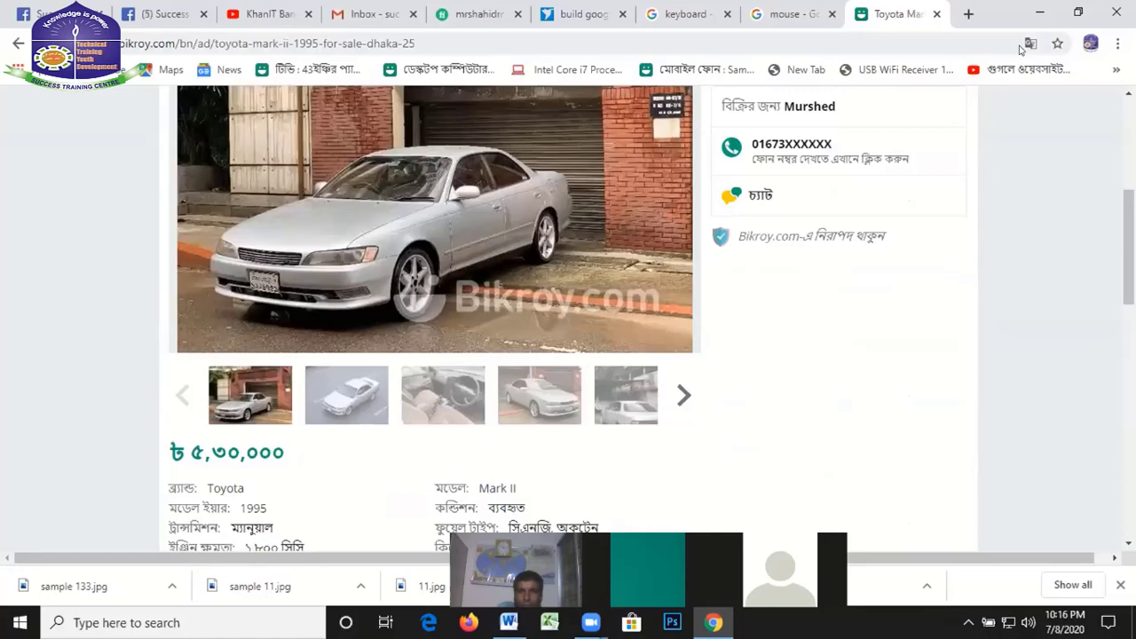
{"action": "left_click", "coordinate": [1113, 44]}
{"action": "mouse_move", "coordinate": [967, 174]}
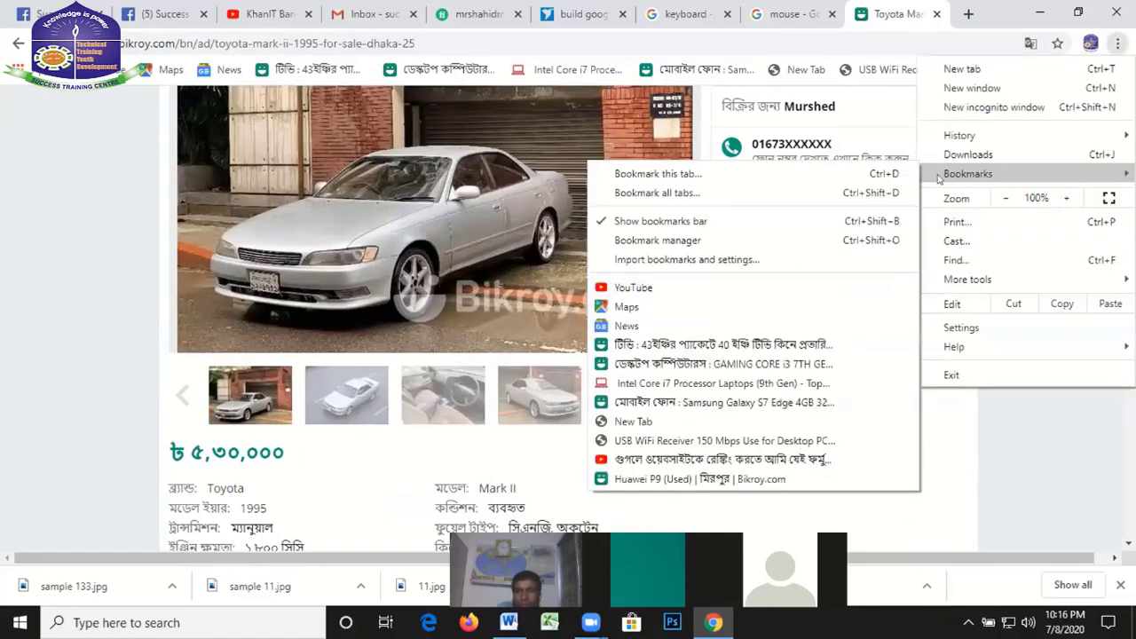
{"action": "left_click", "coordinate": [661, 174]}
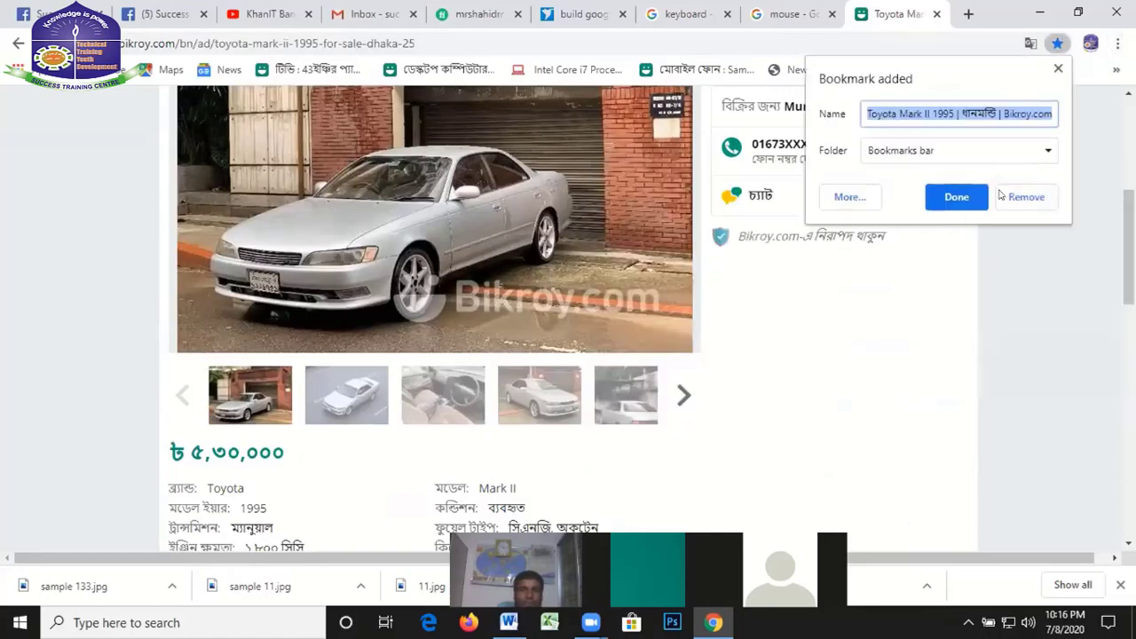
{"action": "left_click", "coordinate": [958, 198]}
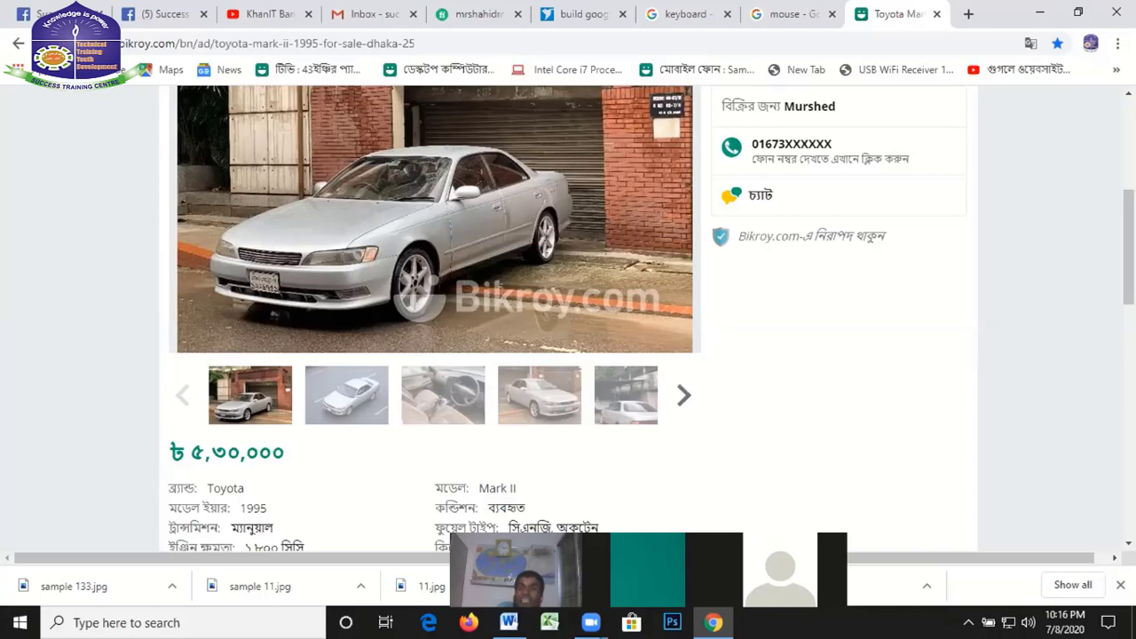
{"action": "left_click", "coordinate": [1115, 44]}
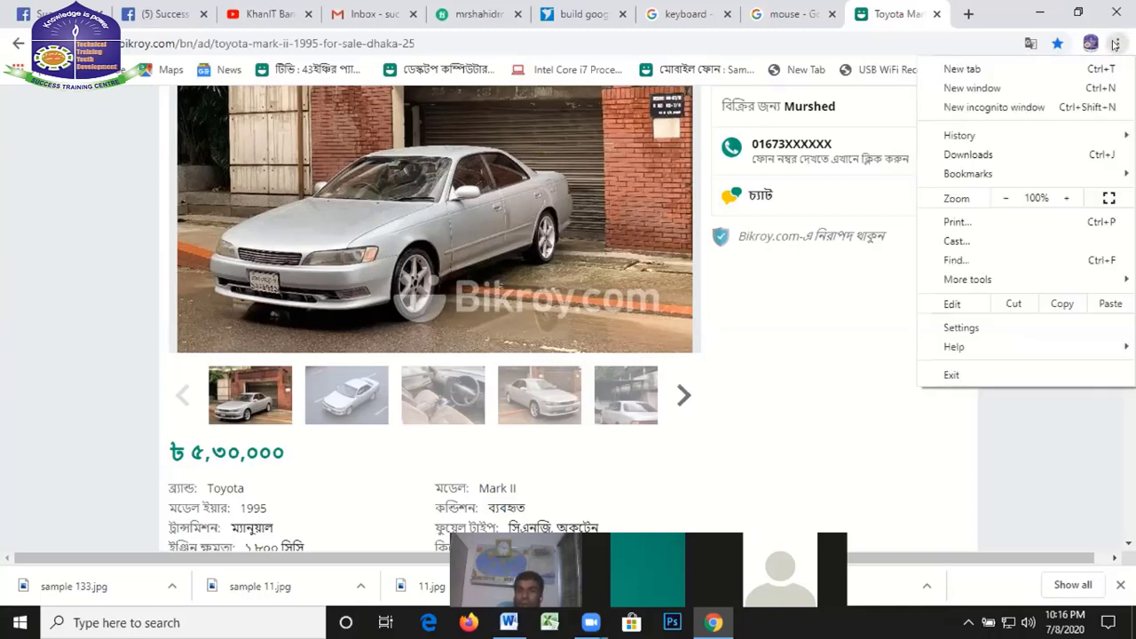
{"action": "mouse_move", "coordinate": [968, 174]}
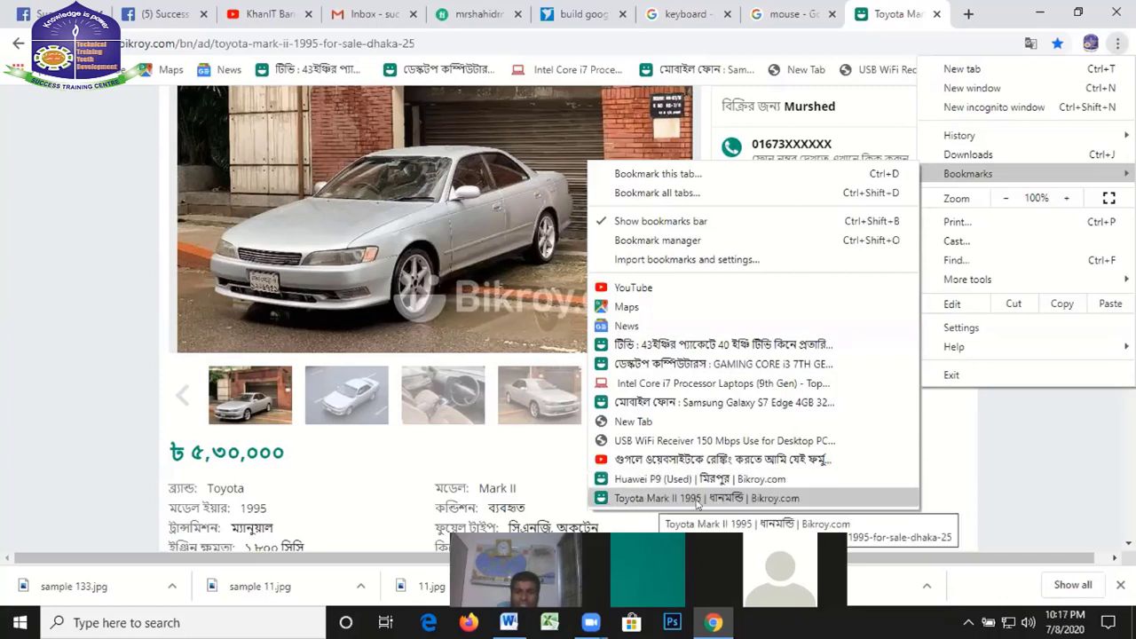
Open the saved Huawei P9 (Used) bookmark and scroll through the ad
{"action": "left_click", "coordinate": [679, 479]}
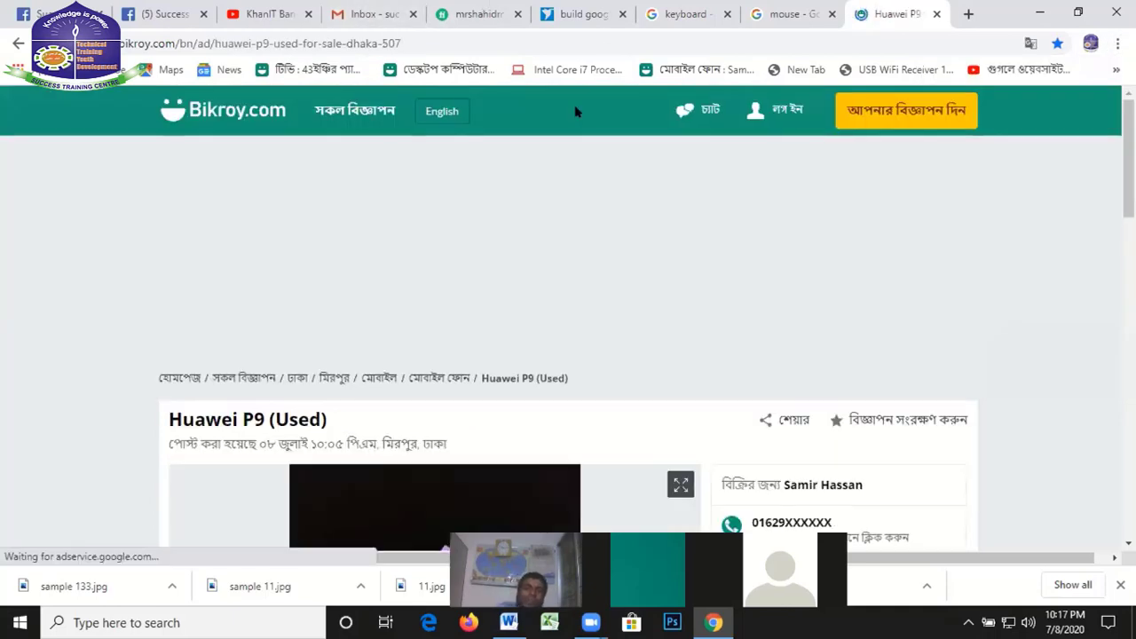
{"action": "scroll", "coordinate": [533, 248], "scroll_direction": "down", "scroll_amount": 3}
{"action": "scroll", "coordinate": [425, 315], "scroll_direction": "down", "scroll_amount": 2}
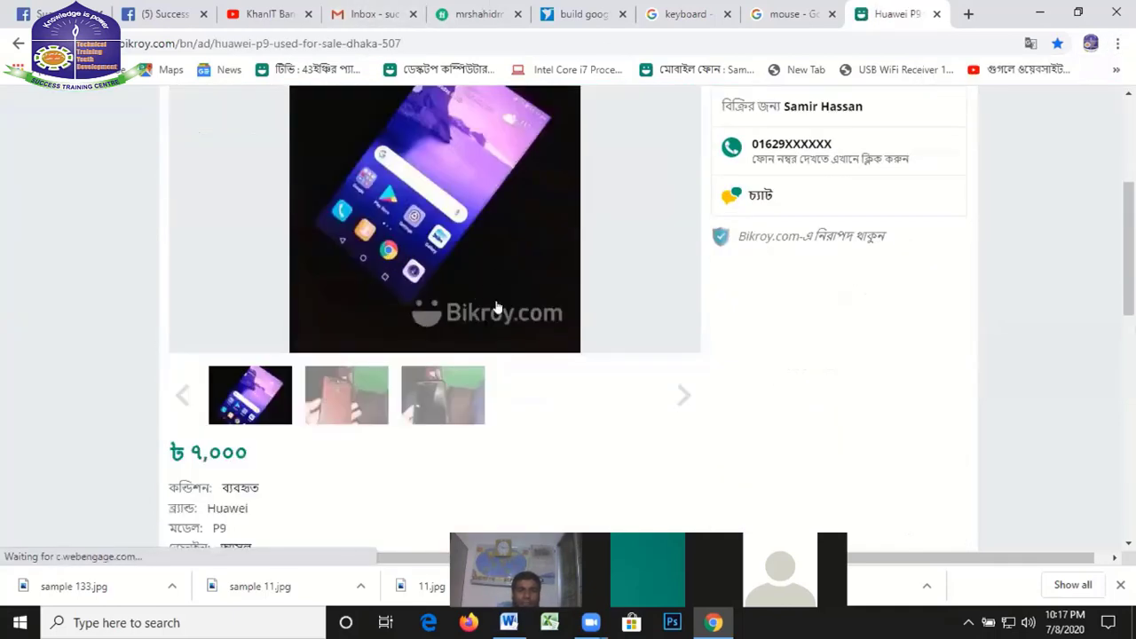
{"action": "scroll", "coordinate": [134, 458], "scroll_direction": "down", "scroll_amount": 1}
{"action": "scroll", "coordinate": [283, 399], "scroll_direction": "down", "scroll_amount": 1}
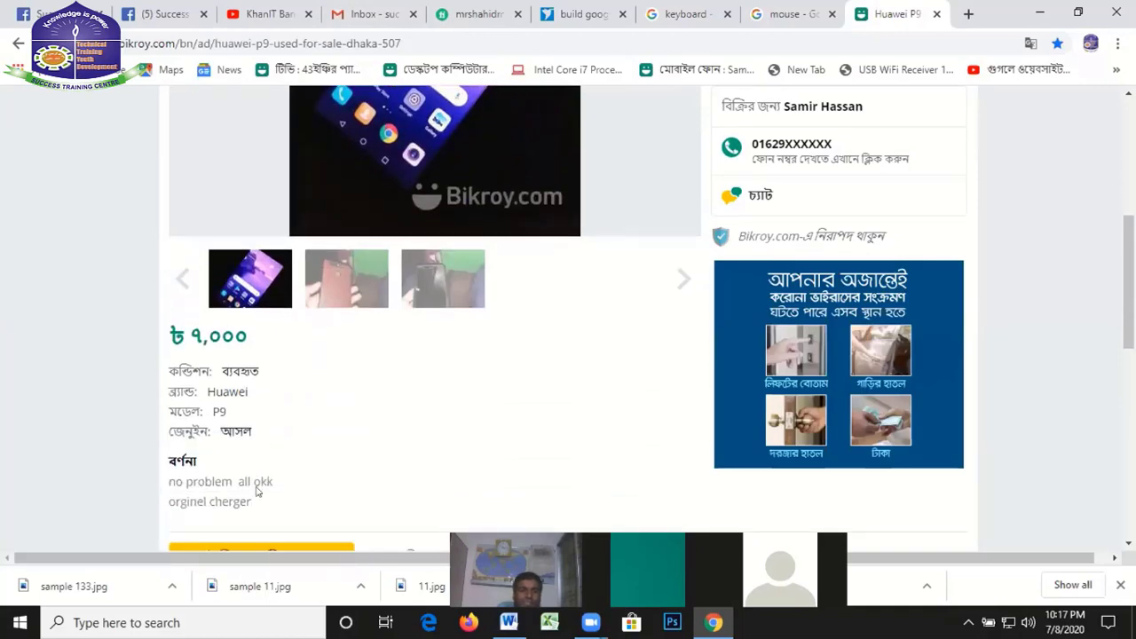
{"action": "scroll", "coordinate": [233, 417], "scroll_direction": "up", "scroll_amount": 1}
{"action": "scroll", "coordinate": [391, 407], "scroll_direction": "up", "scroll_amount": 4}
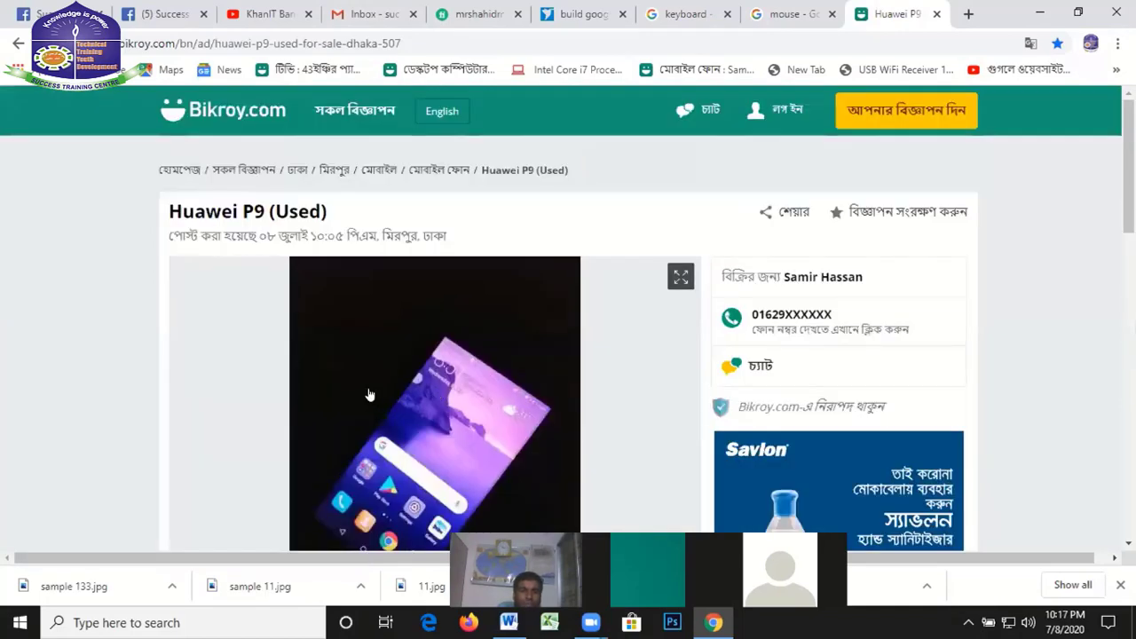
{"action": "scroll", "coordinate": [907, 218], "scroll_direction": "down", "scroll_amount": 2}
{"action": "scroll", "coordinate": [828, 232], "scroll_direction": "up", "scroll_amount": 2}
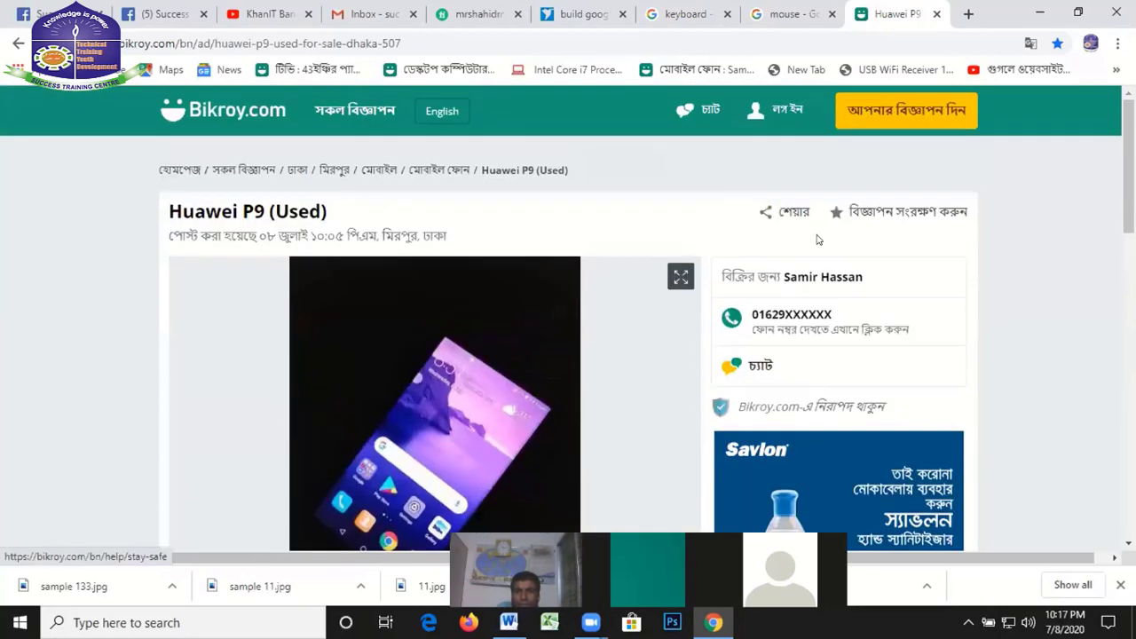
Reveal the seller's full phone numbers and browse the rest of the ad
{"action": "left_click", "coordinate": [778, 319]}
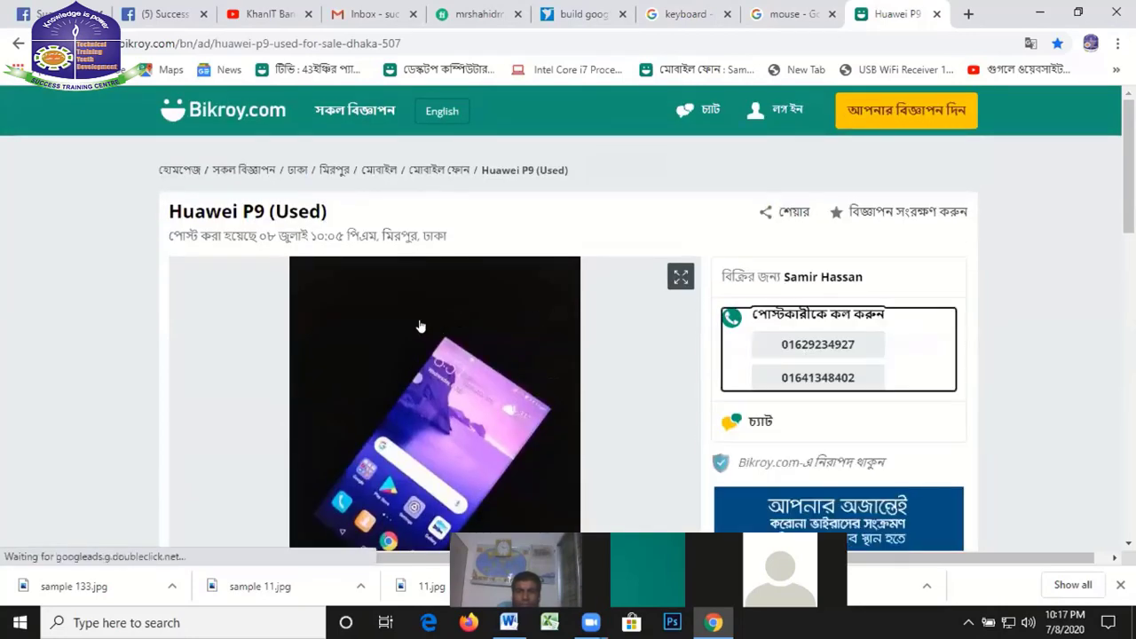
{"action": "scroll", "coordinate": [899, 265], "scroll_direction": "down", "scroll_amount": 1}
{"action": "scroll", "coordinate": [899, 264], "scroll_direction": "down", "scroll_amount": 2}
{"action": "scroll", "coordinate": [878, 231], "scroll_direction": "down", "scroll_amount": 1}
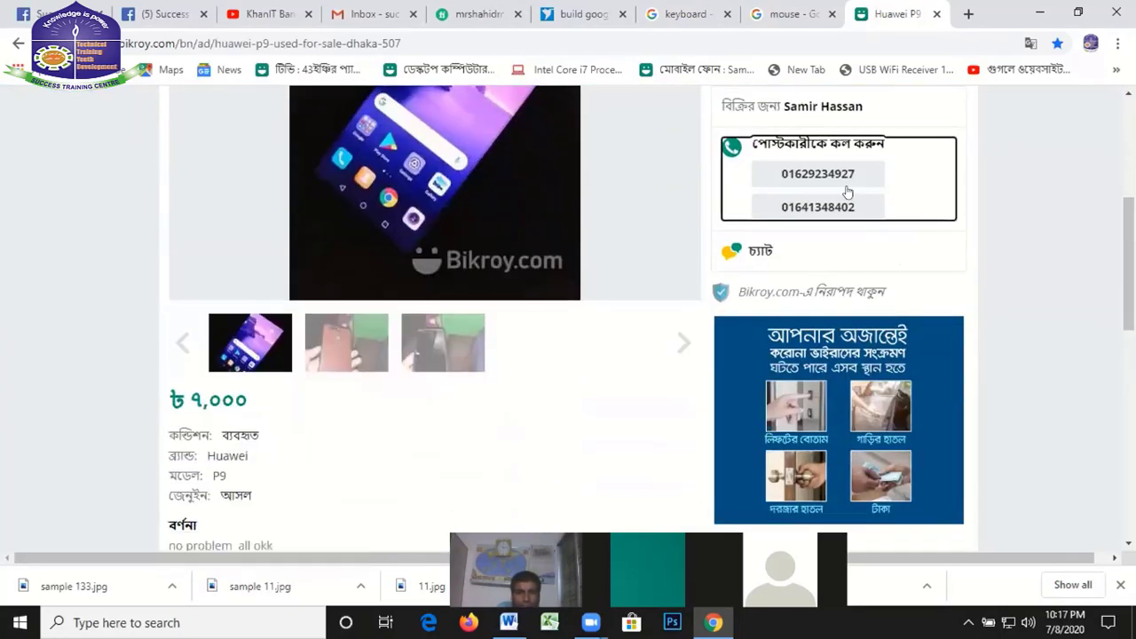
{"action": "scroll", "coordinate": [852, 196], "scroll_direction": "down", "scroll_amount": 1}
{"action": "scroll", "coordinate": [846, 191], "scroll_direction": "down", "scroll_amount": 2}
{"action": "scroll", "coordinate": [852, 222], "scroll_direction": "up", "scroll_amount": 3}
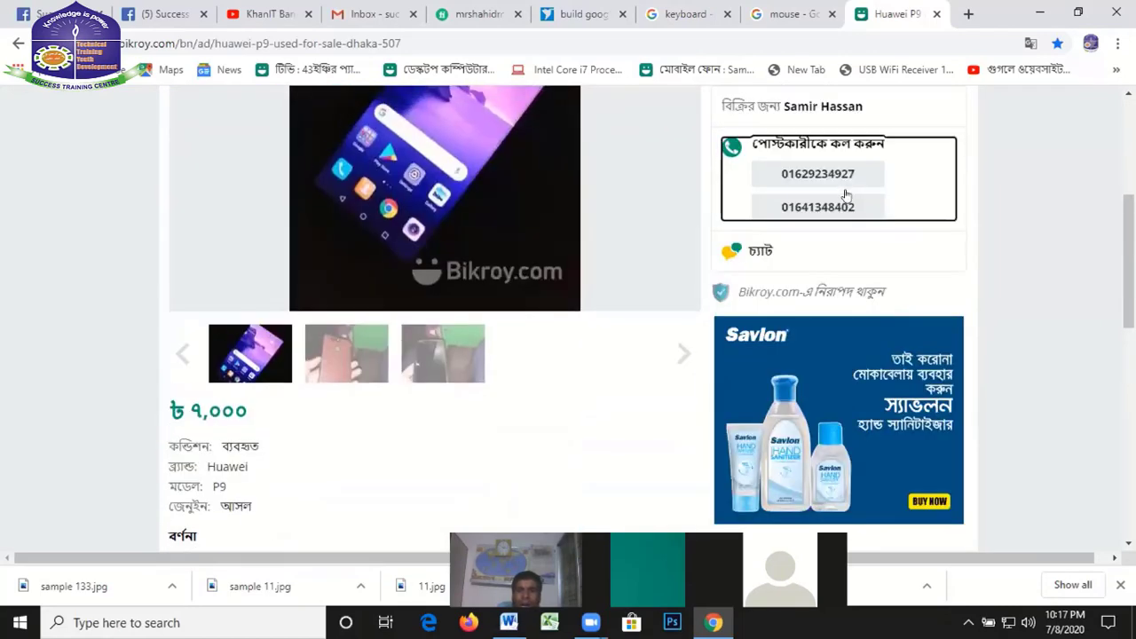
{"action": "scroll", "coordinate": [875, 284], "scroll_direction": "up", "scroll_amount": 3}
{"action": "scroll", "coordinate": [925, 393], "scroll_direction": "down", "scroll_amount": 1}
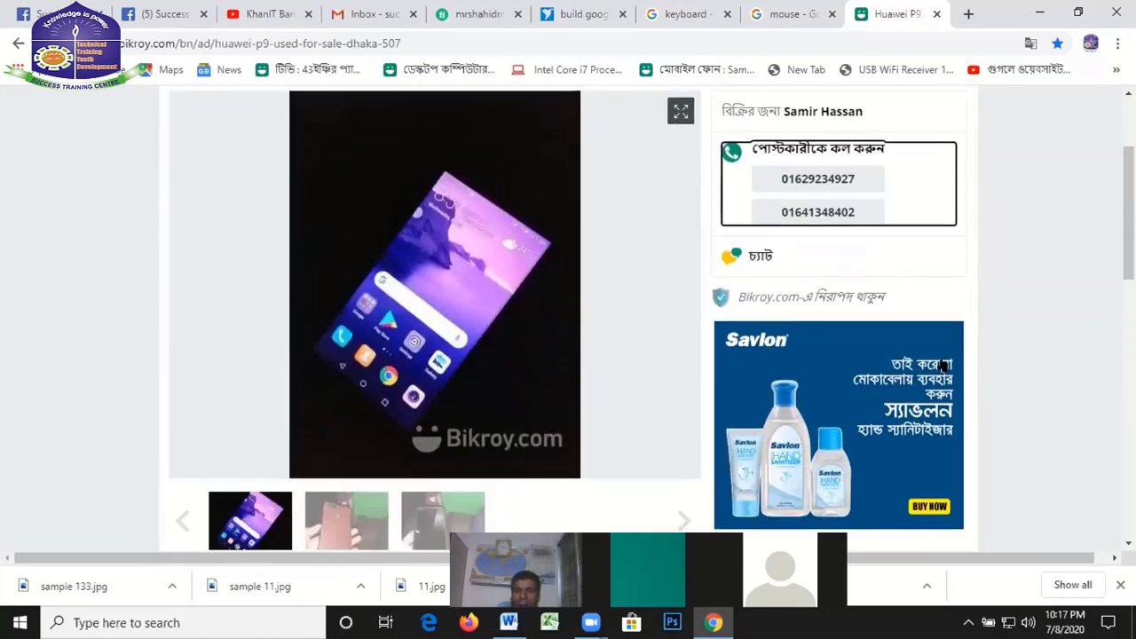
{"action": "scroll", "coordinate": [934, 316], "scroll_direction": "up", "scroll_amount": 2}
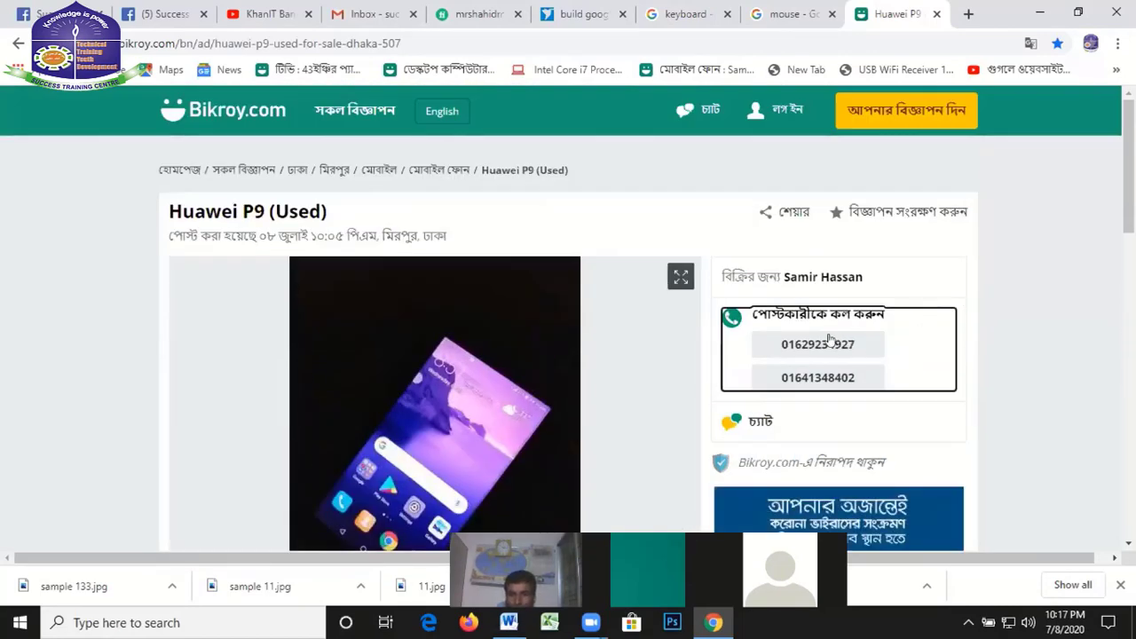
{"action": "scroll", "coordinate": [796, 371], "scroll_direction": "down", "scroll_amount": 2}
{"action": "scroll", "coordinate": [616, 329], "scroll_direction": "down", "scroll_amount": 4}
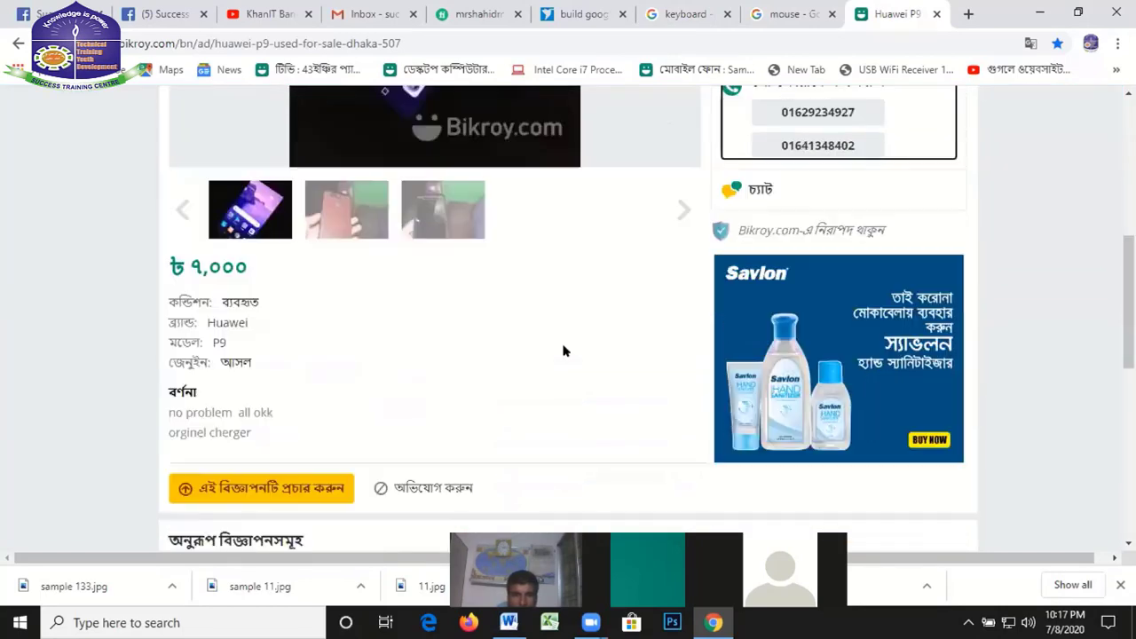
{"action": "scroll", "coordinate": [152, 245], "scroll_direction": "up", "scroll_amount": 3}
{"action": "scroll", "coordinate": [172, 332], "scroll_direction": "down", "scroll_amount": 3}
{"action": "scroll", "coordinate": [459, 257], "scroll_direction": "up", "scroll_amount": 1}
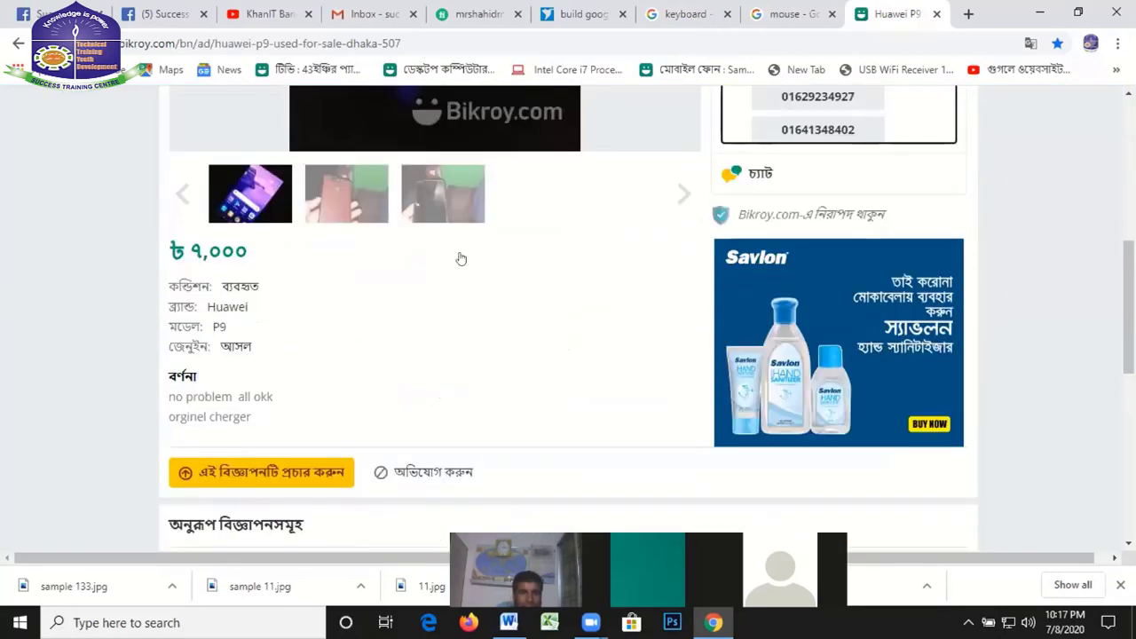
{"action": "scroll", "coordinate": [465, 317], "scroll_direction": "up", "scroll_amount": 5}
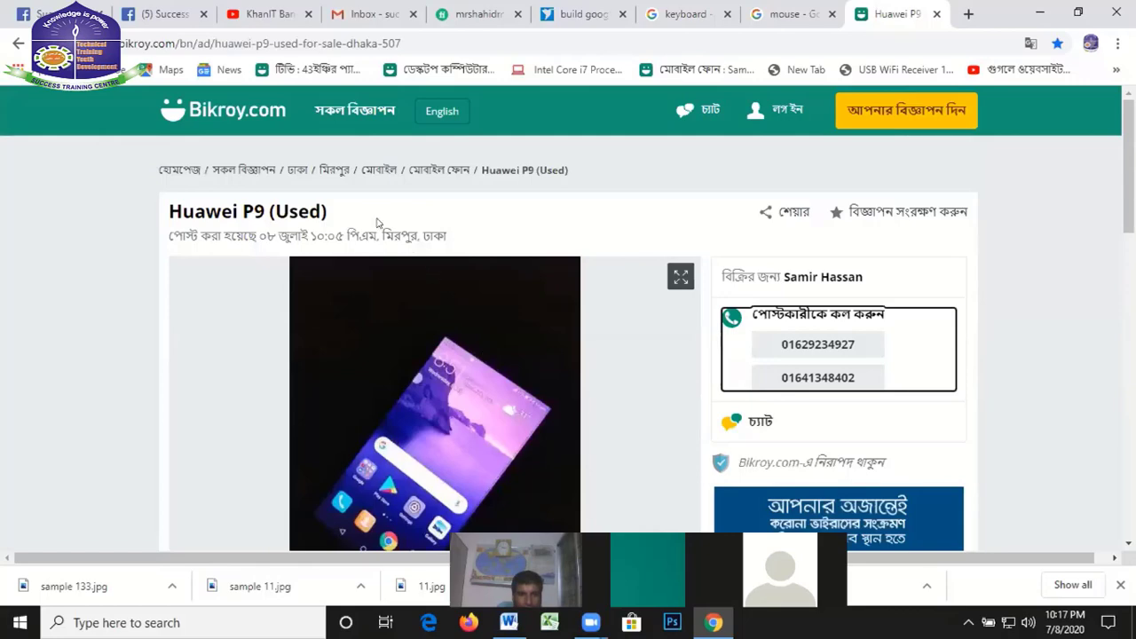
{"action": "scroll", "coordinate": [410, 228], "scroll_direction": "down", "scroll_amount": 3}
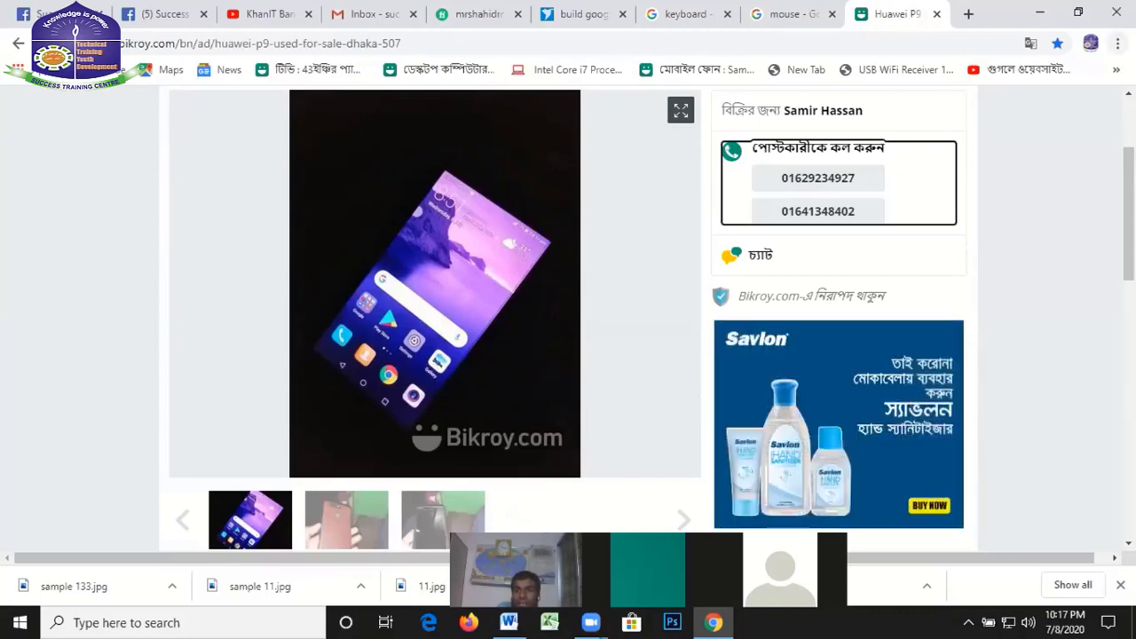
Delete the Toyota Mark II bookmark from Chrome's Bookmarks list
{"action": "left_click", "coordinate": [1117, 43]}
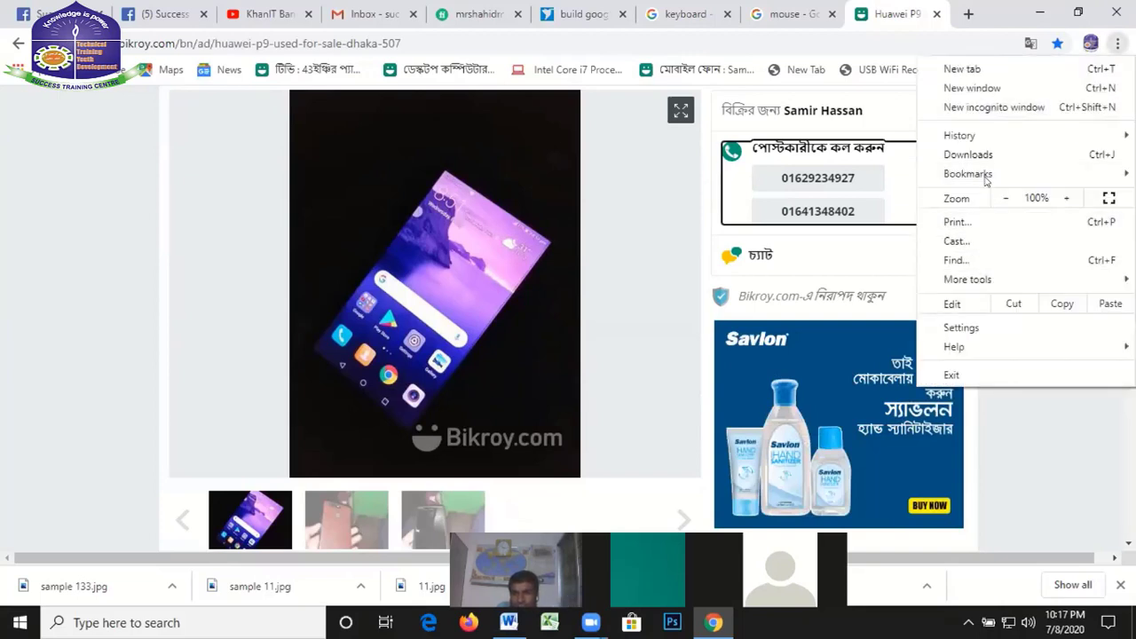
{"action": "mouse_move", "coordinate": [968, 174]}
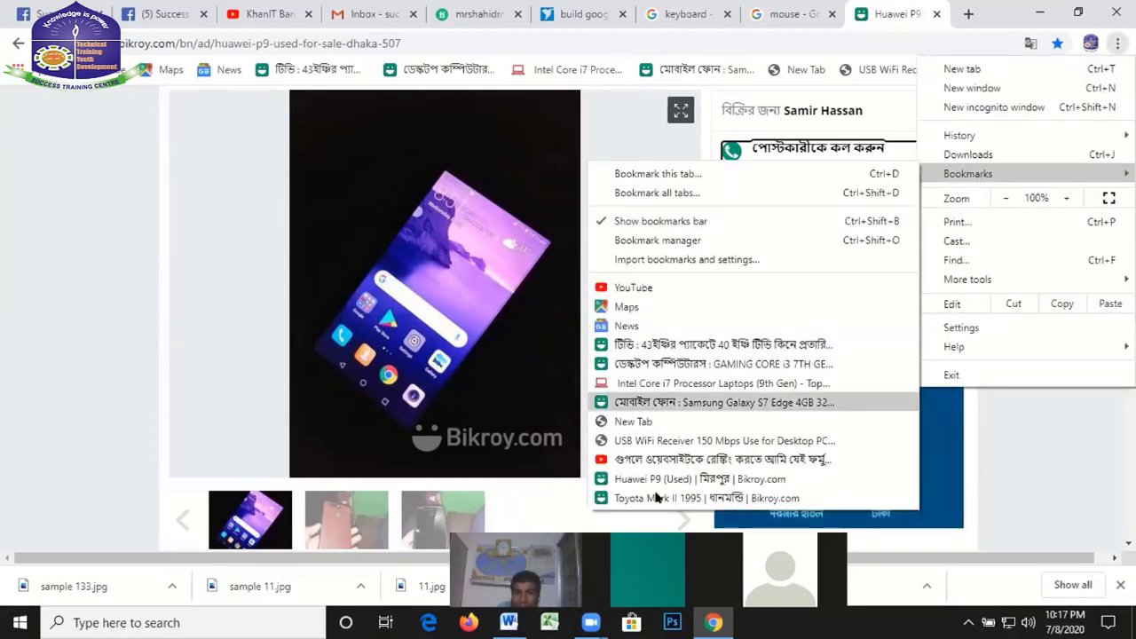
{"action": "right_click", "coordinate": [659, 498]}
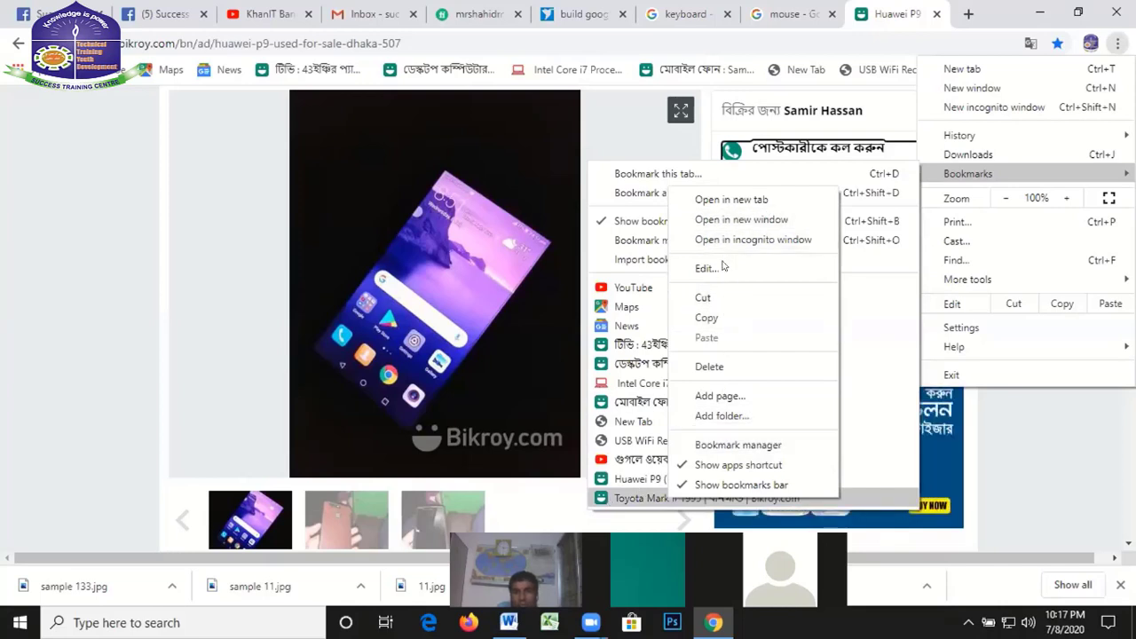
{"action": "left_click", "coordinate": [708, 367]}
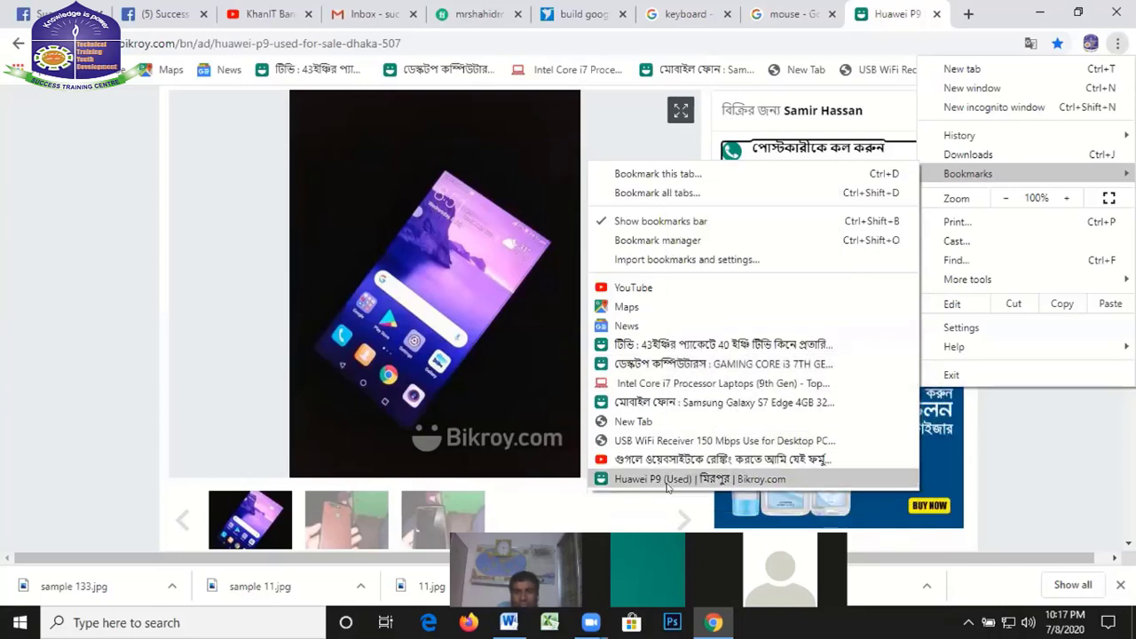
{"action": "left_click", "coordinate": [1026, 448]}
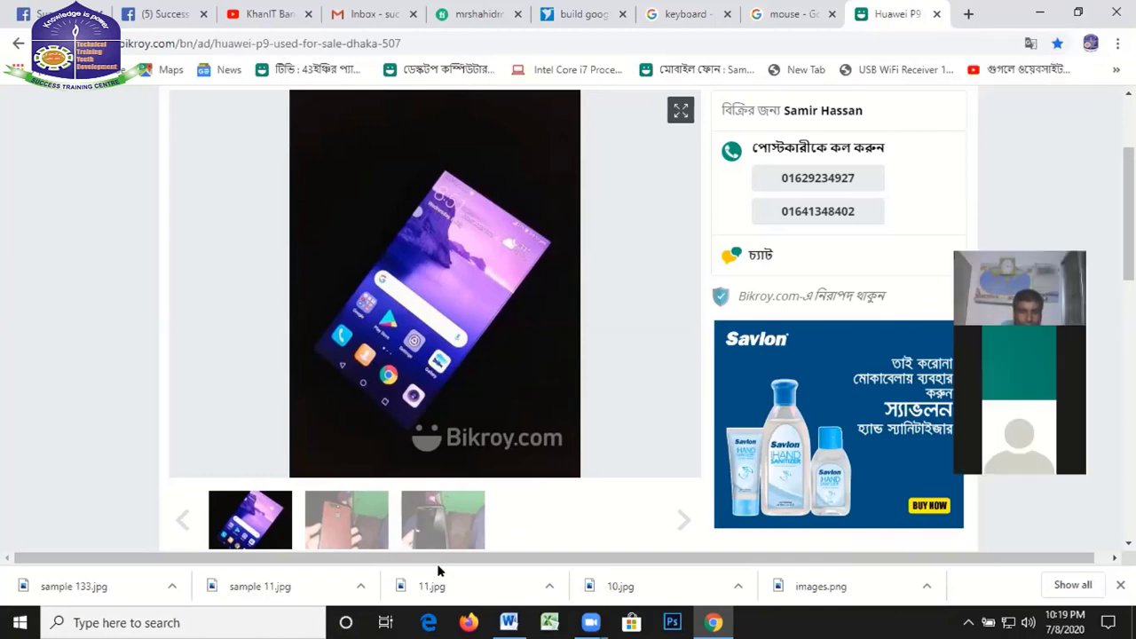
Leave the Huawei P9 ad and switch to the Word document Document1
{"action": "scroll", "coordinate": [437, 570], "scroll_direction": "down", "scroll_amount": 2}
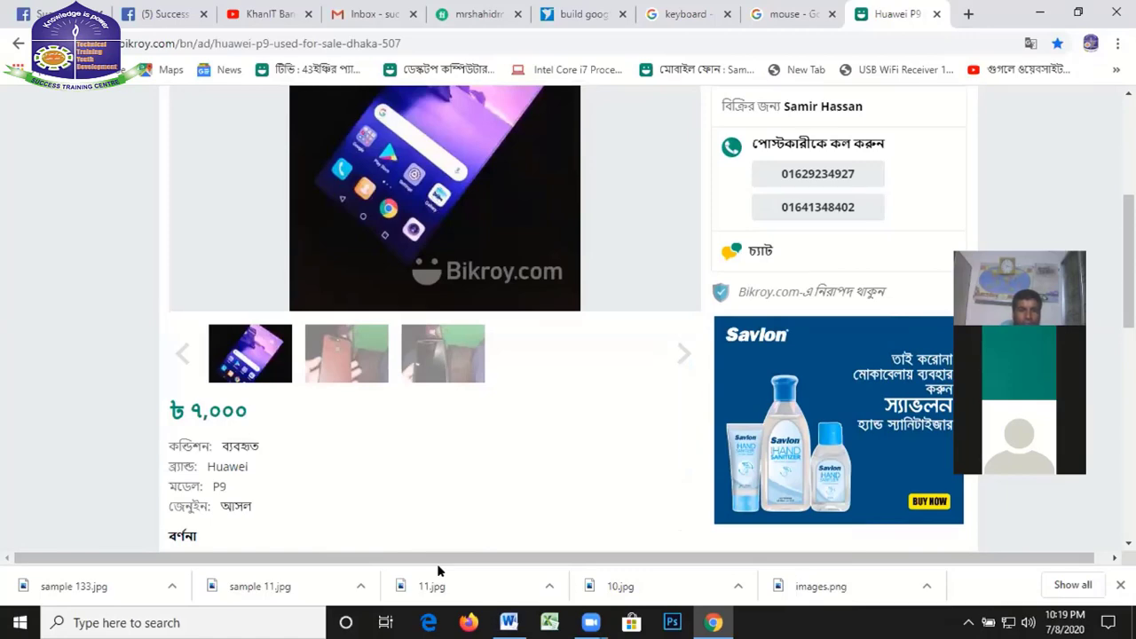
{"action": "left_click", "coordinate": [509, 622]}
Undo the duplicated WordArt line and select the 'MICROSOFT Word ART' text
{"action": "key", "text": "ctrl+z"}
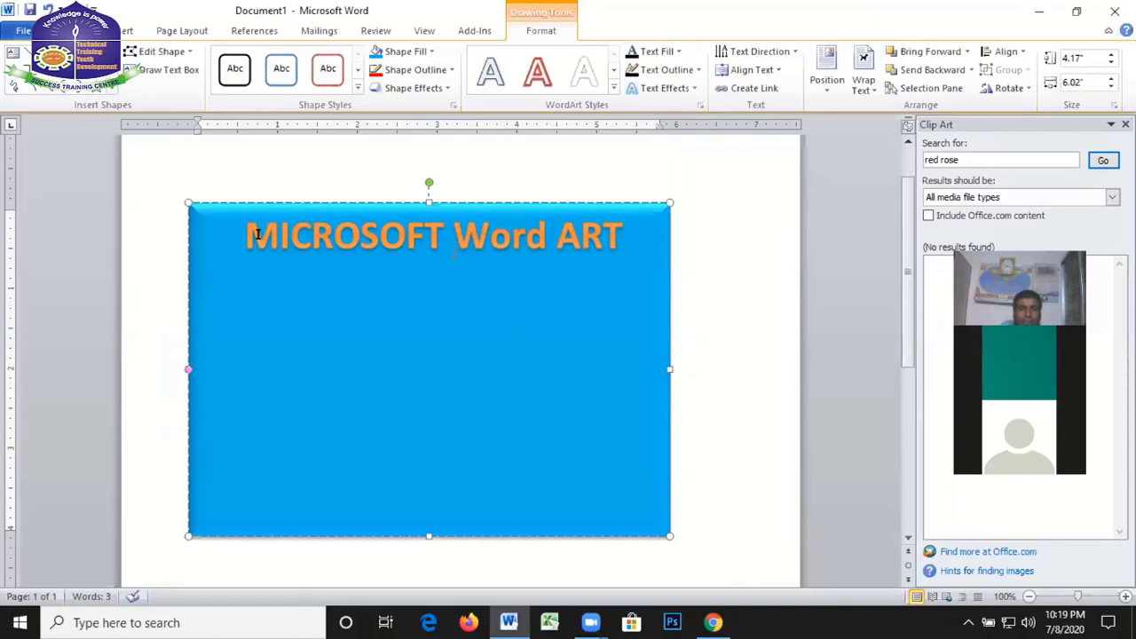
{"action": "left_click_drag", "start_coordinate": [257, 234], "coordinate": [618, 235]}
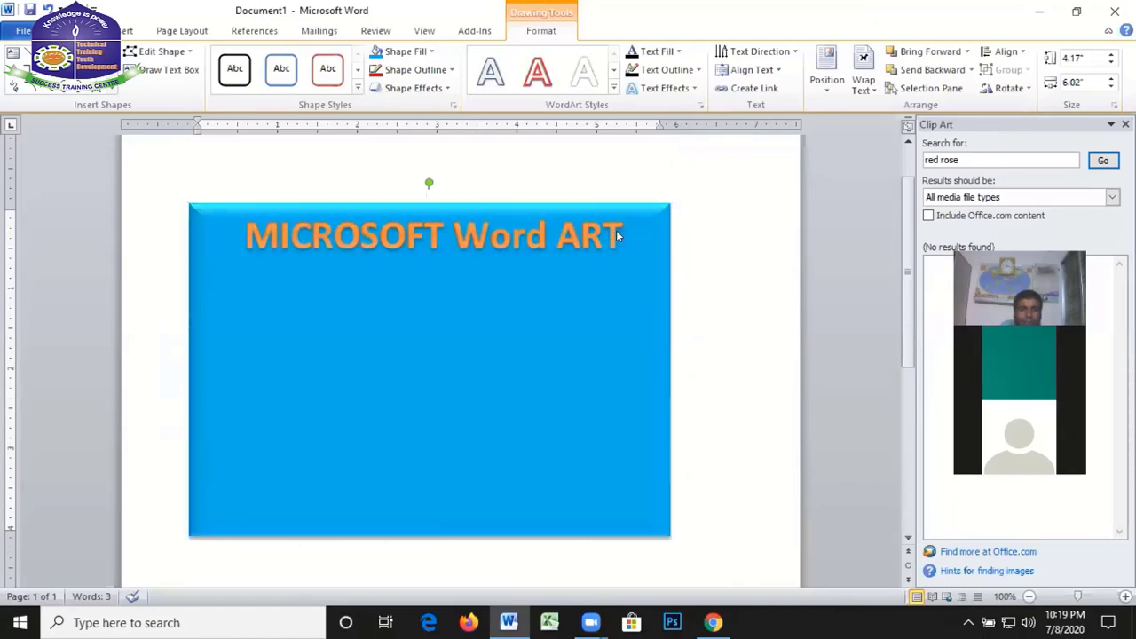
{"action": "left_click", "coordinate": [619, 235]}
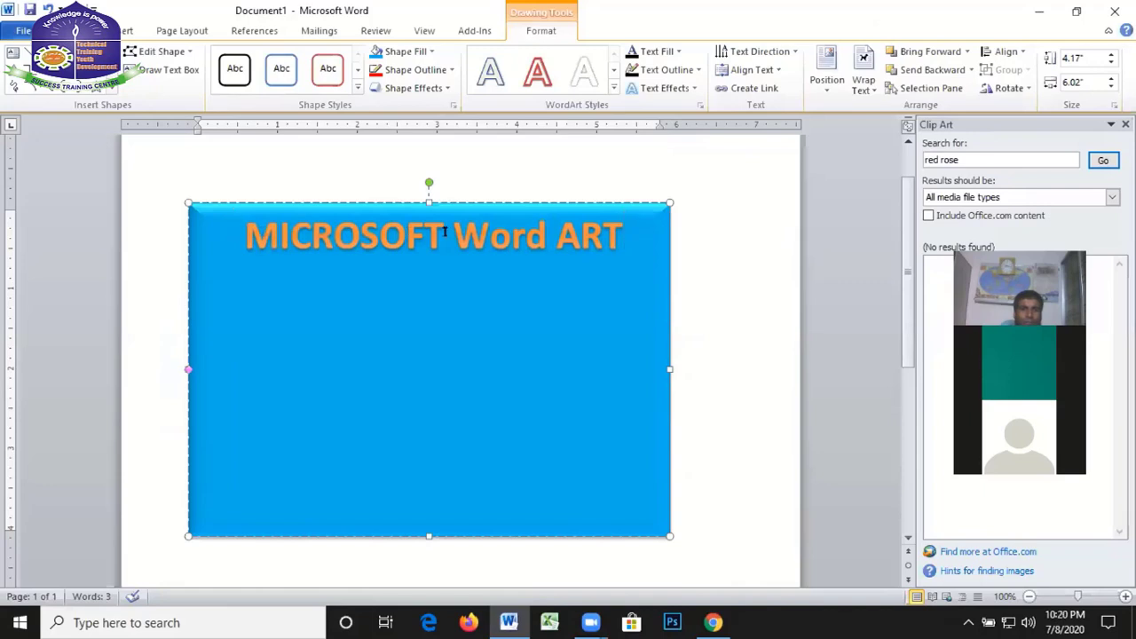
{"action": "left_click_drag", "start_coordinate": [245, 235], "coordinate": [623, 235]}
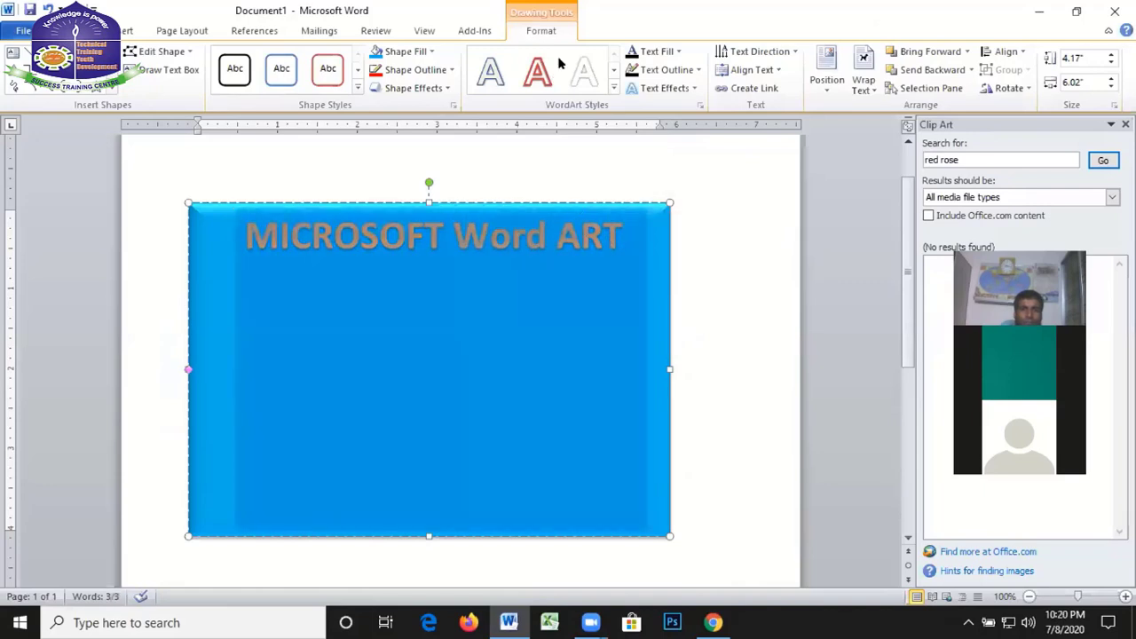
Deselect to preview the arched text, then reselect the WordArt shape
{"action": "scroll", "coordinate": [816, 216], "scroll_direction": "up", "scroll_amount": 2}
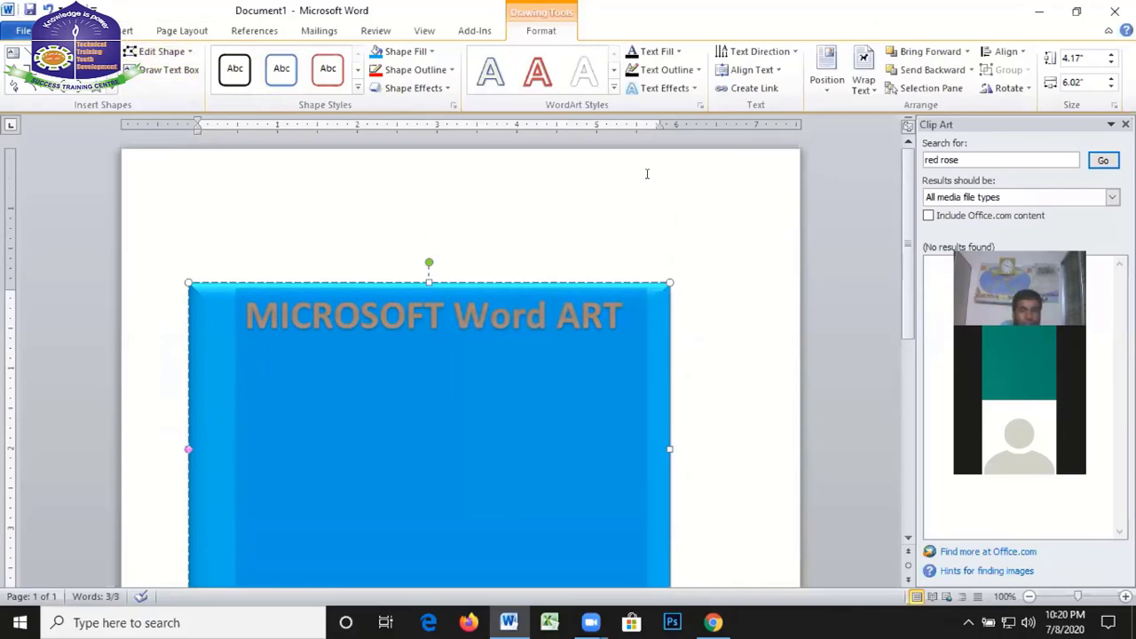
{"action": "left_click", "coordinate": [466, 197]}
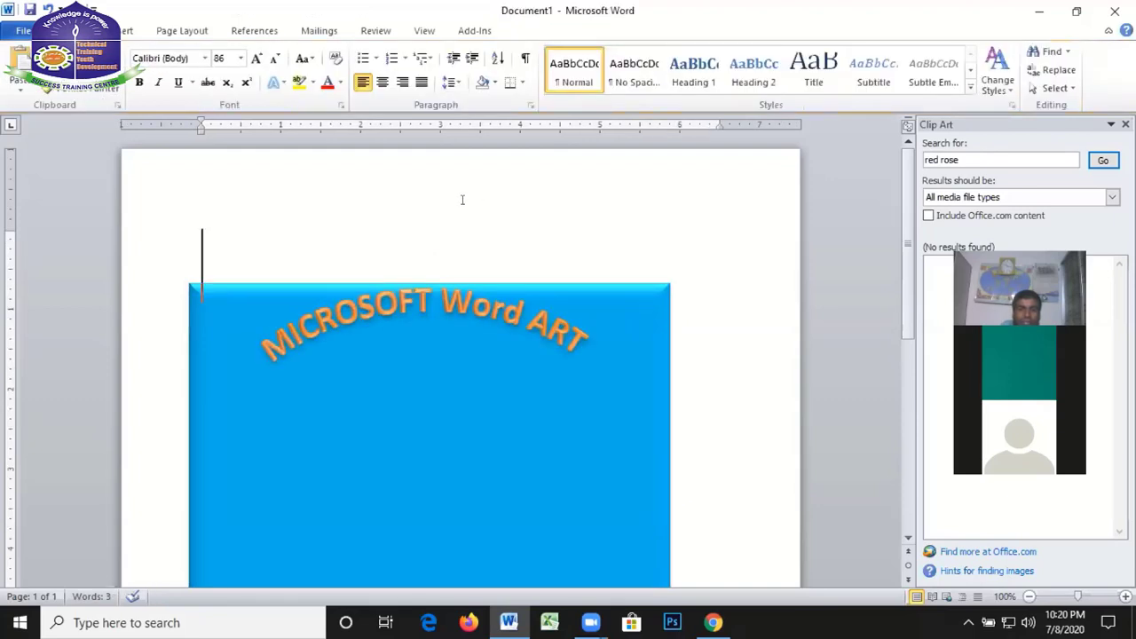
{"action": "left_click", "coordinate": [317, 326]}
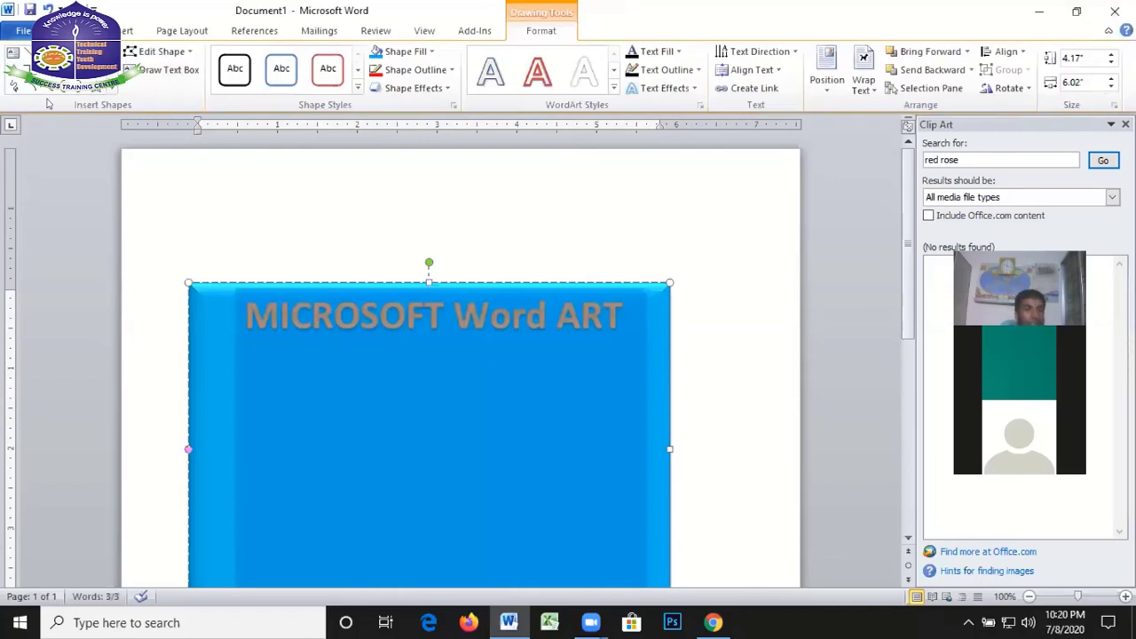
{"action": "left_click", "coordinate": [57, 30]}
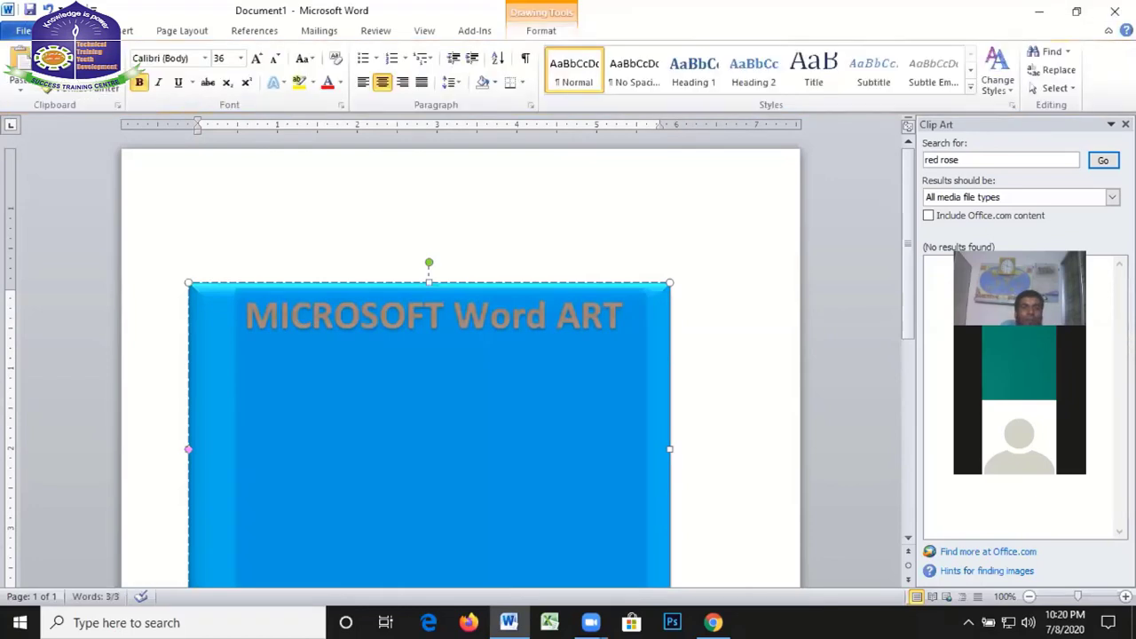
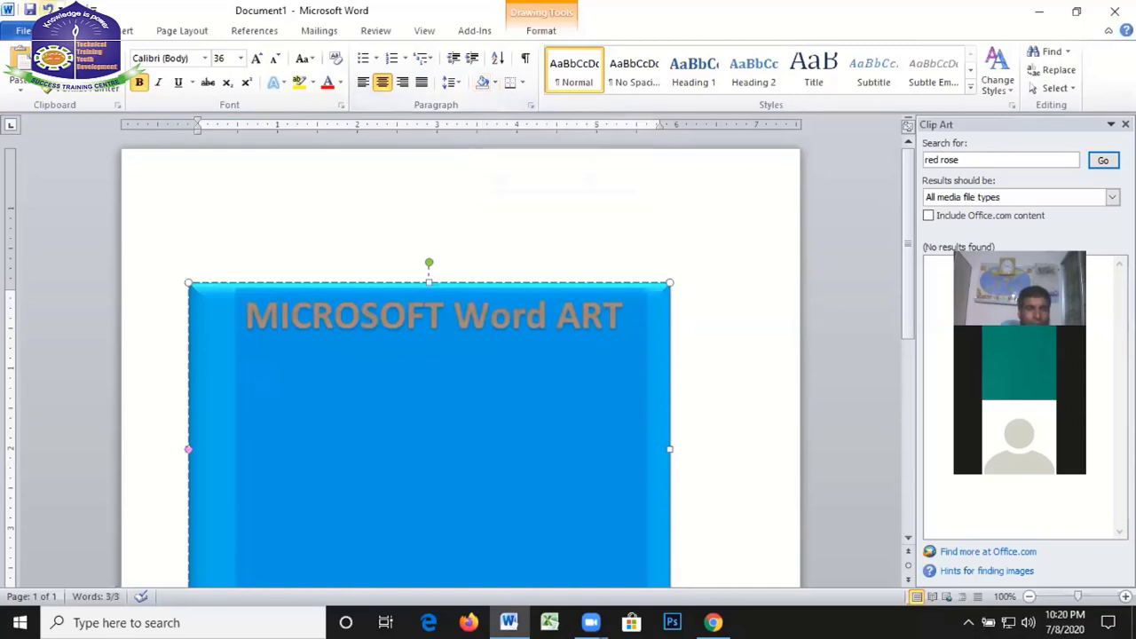
Try bold, italic and underline on the WordArt heading, leaving it bold
{"action": "left_click", "coordinate": [138, 86]}
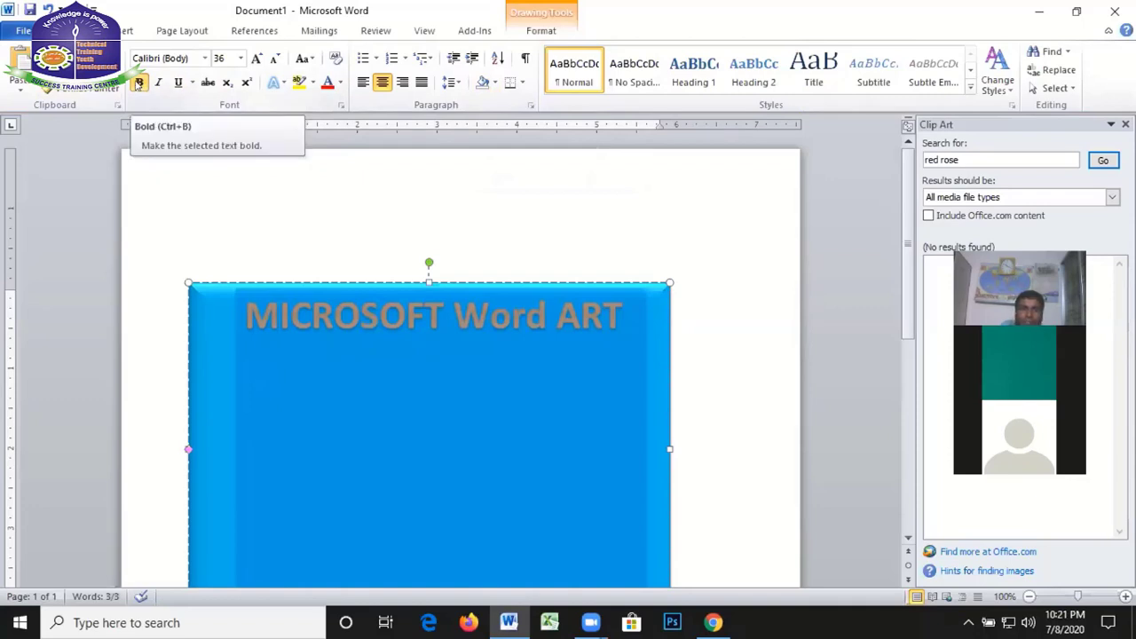
{"action": "left_click", "coordinate": [139, 83]}
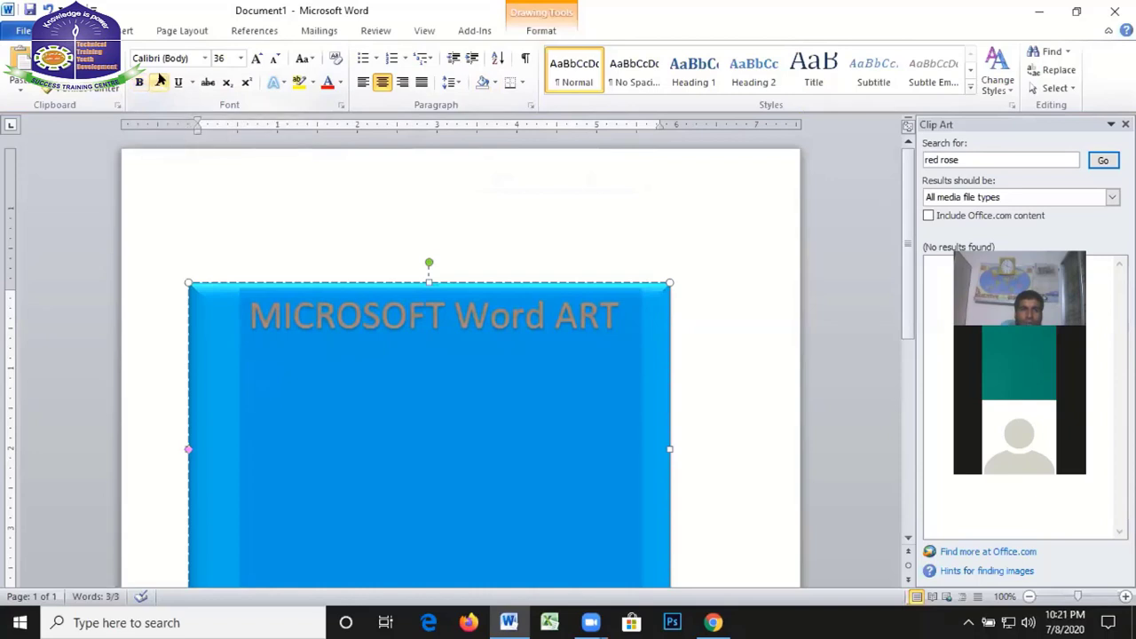
{"action": "left_click", "coordinate": [160, 82]}
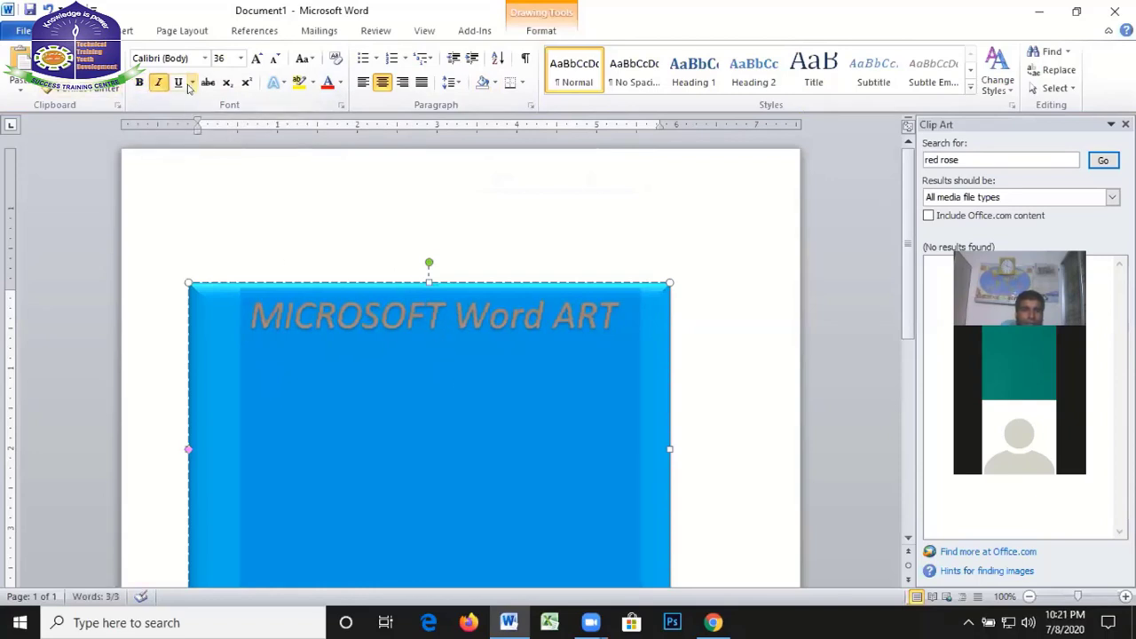
{"action": "left_click", "coordinate": [161, 85]}
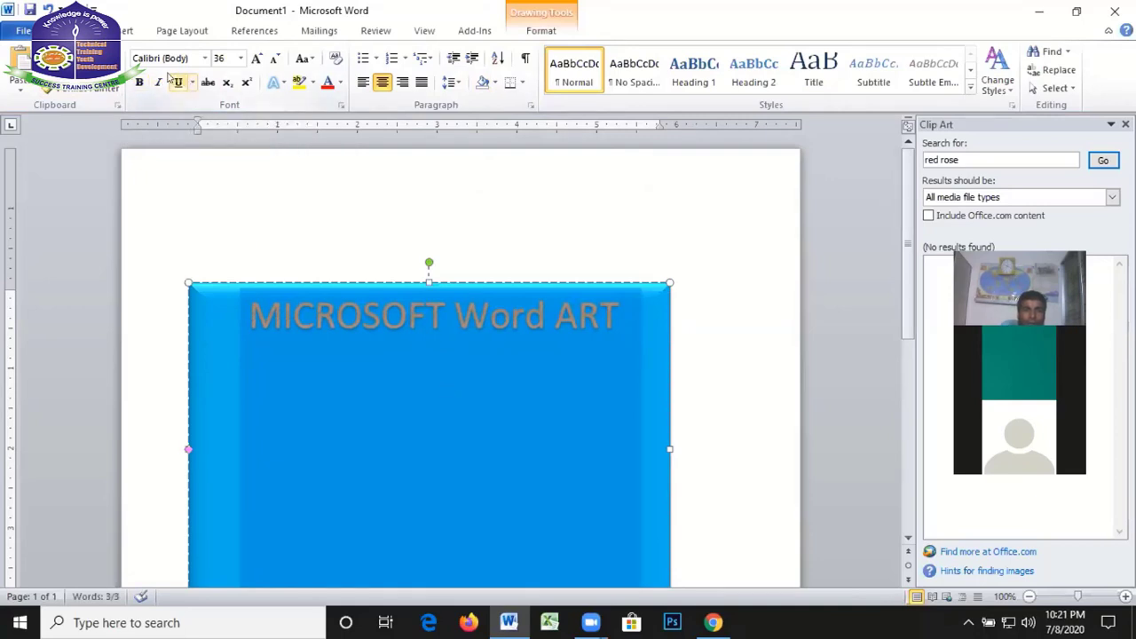
{"action": "left_click", "coordinate": [177, 81]}
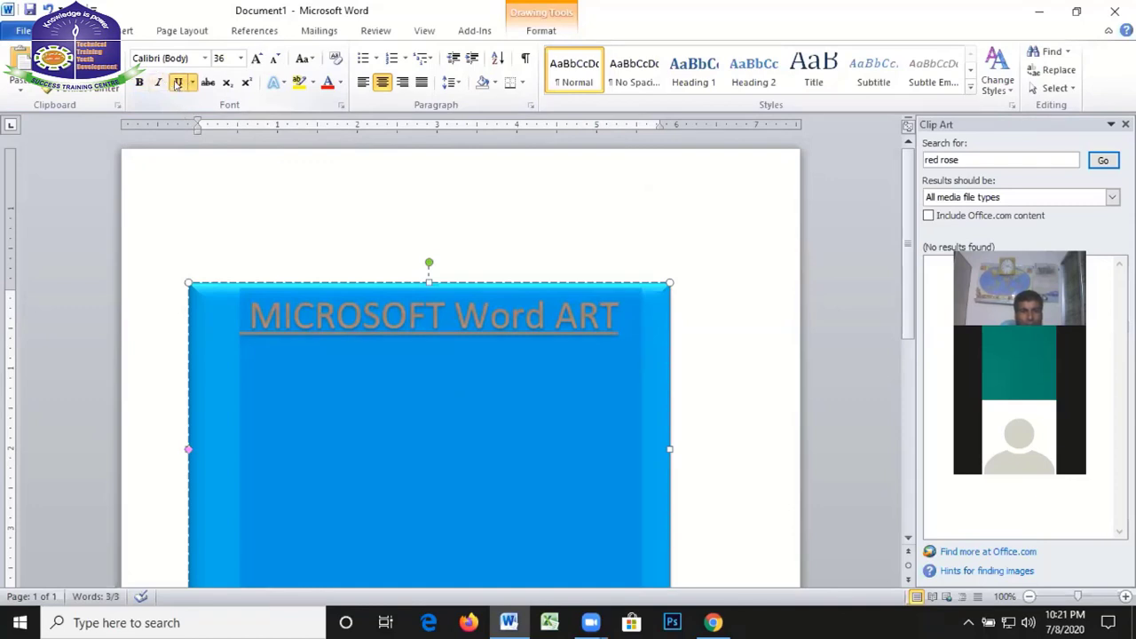
{"action": "left_click", "coordinate": [138, 81]}
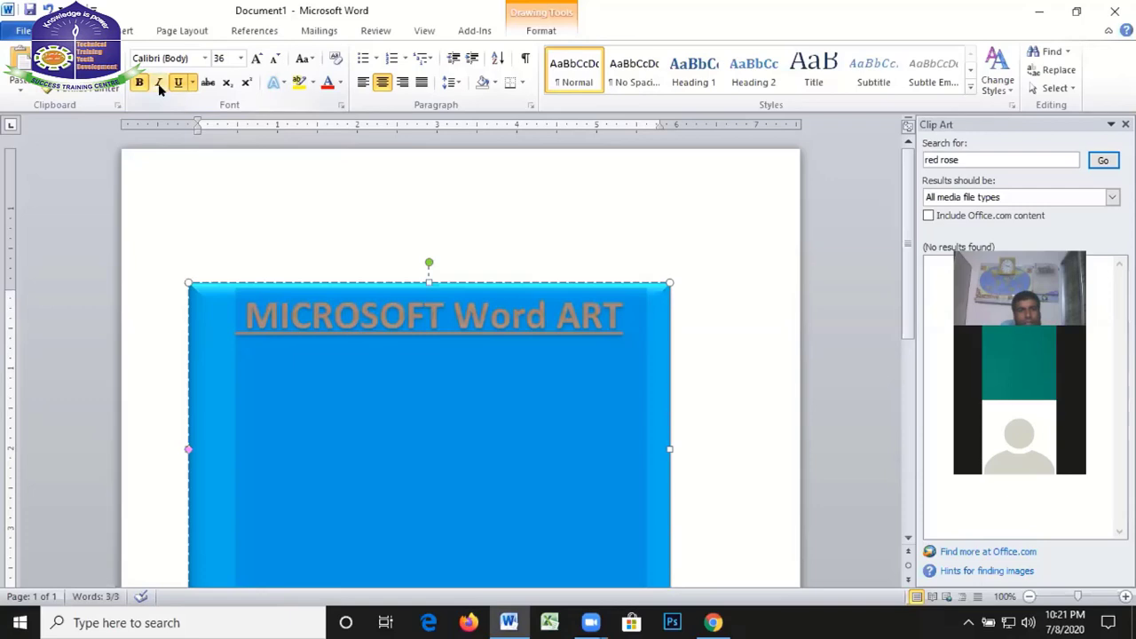
{"action": "left_click", "coordinate": [158, 81]}
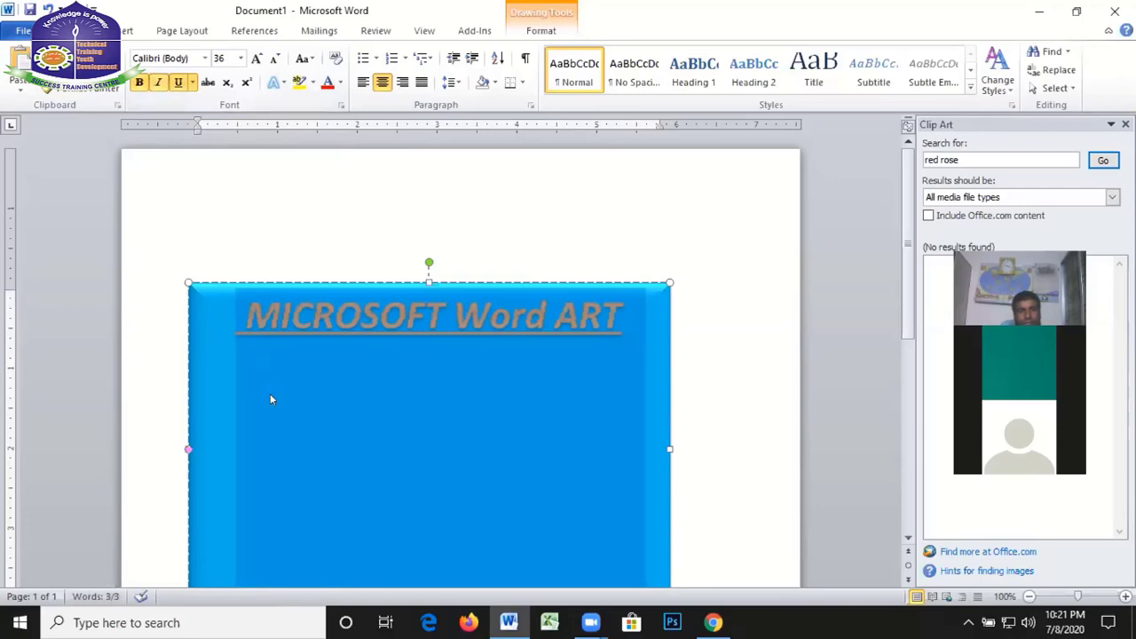
{"action": "left_click", "coordinate": [156, 82]}
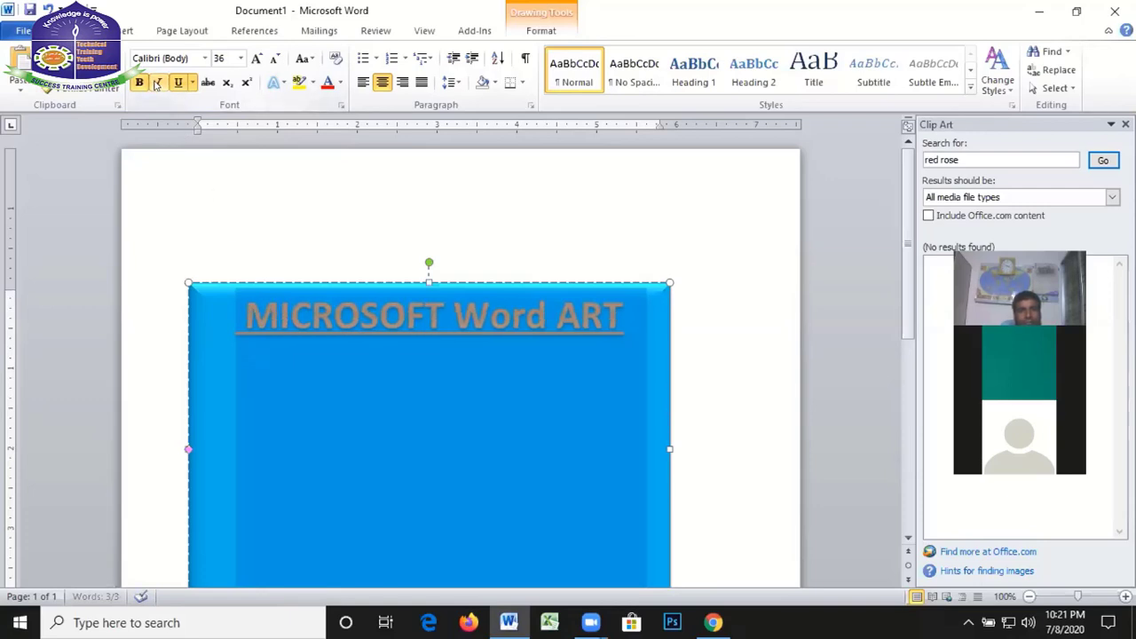
{"action": "left_click", "coordinate": [178, 81]}
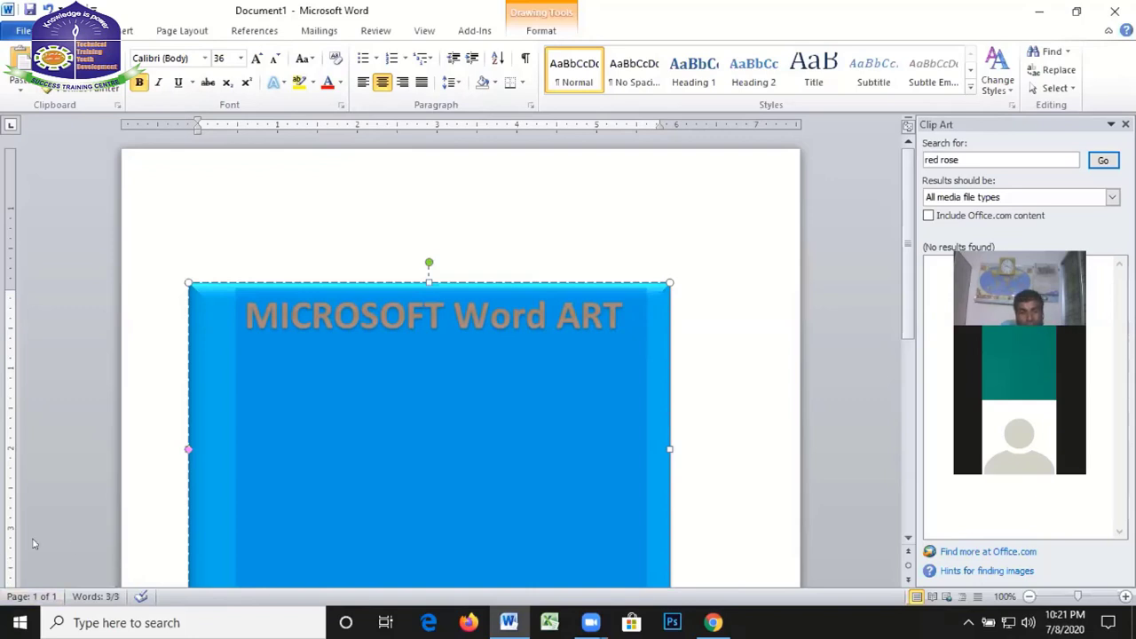
Delete the WordArt text and its blue shape, then type a short name and select it
{"action": "left_click", "coordinate": [490, 315]}
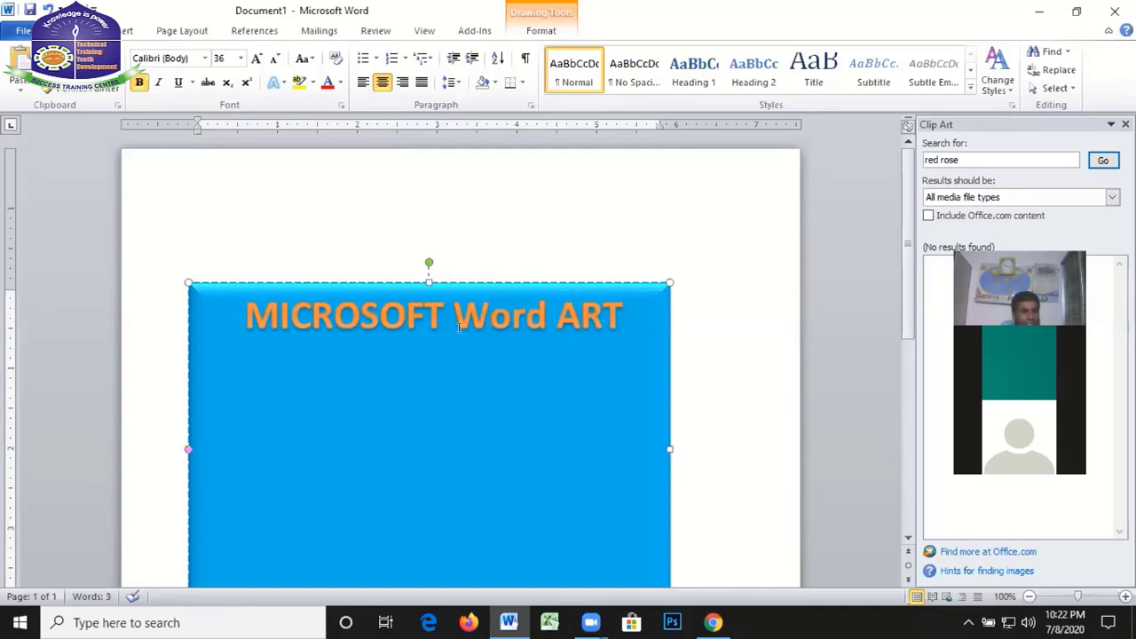
{"action": "key", "text": "ctrl+a"}
{"action": "key", "text": "Delete"}
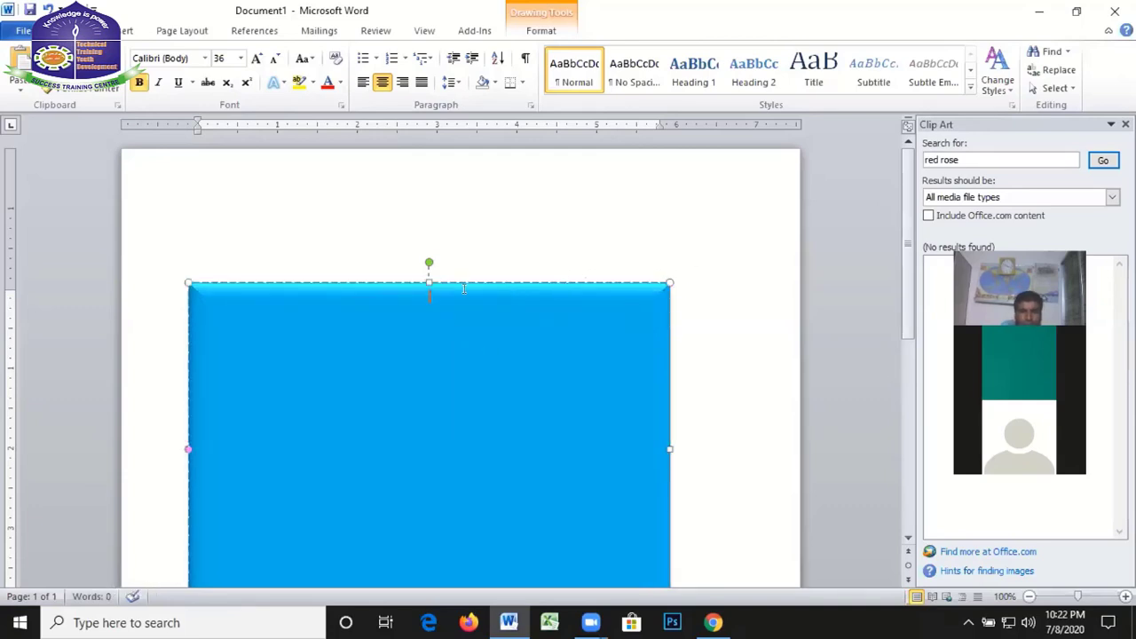
{"action": "left_click", "coordinate": [462, 285]}
{"action": "key", "text": "Delete"}
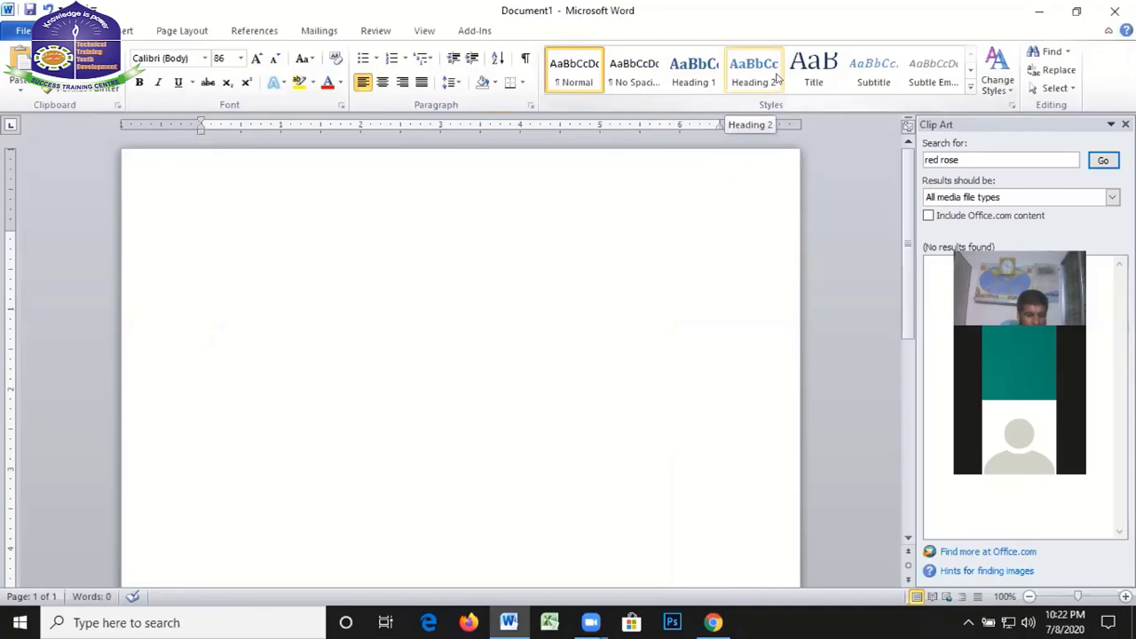
{"action": "type", "text": "khan"}
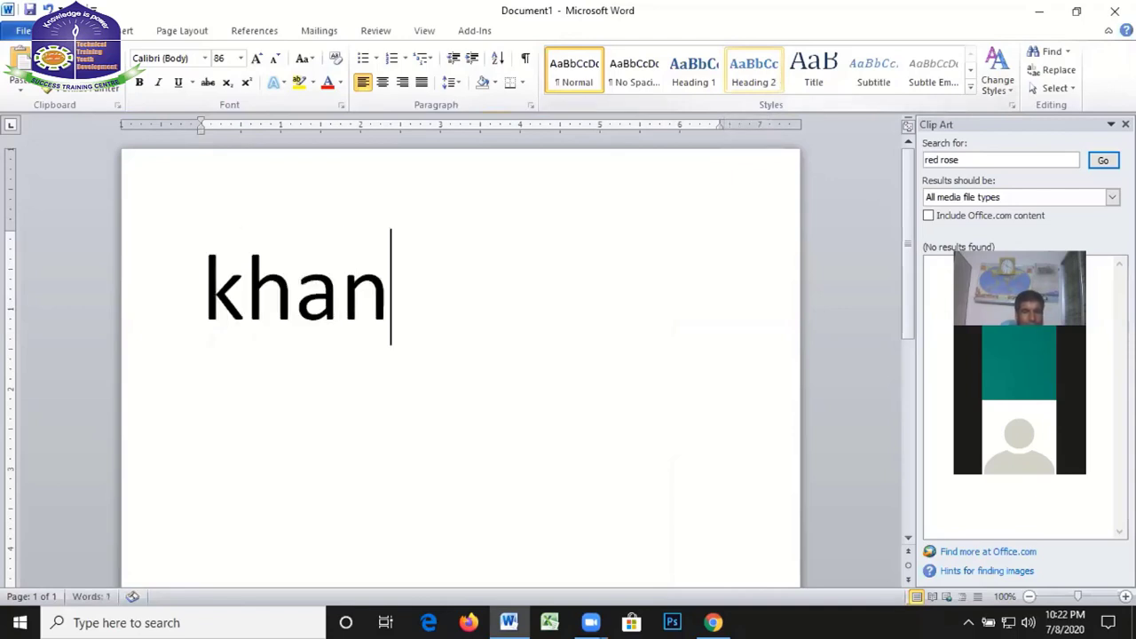
{"action": "key", "text": "ctrl+a"}
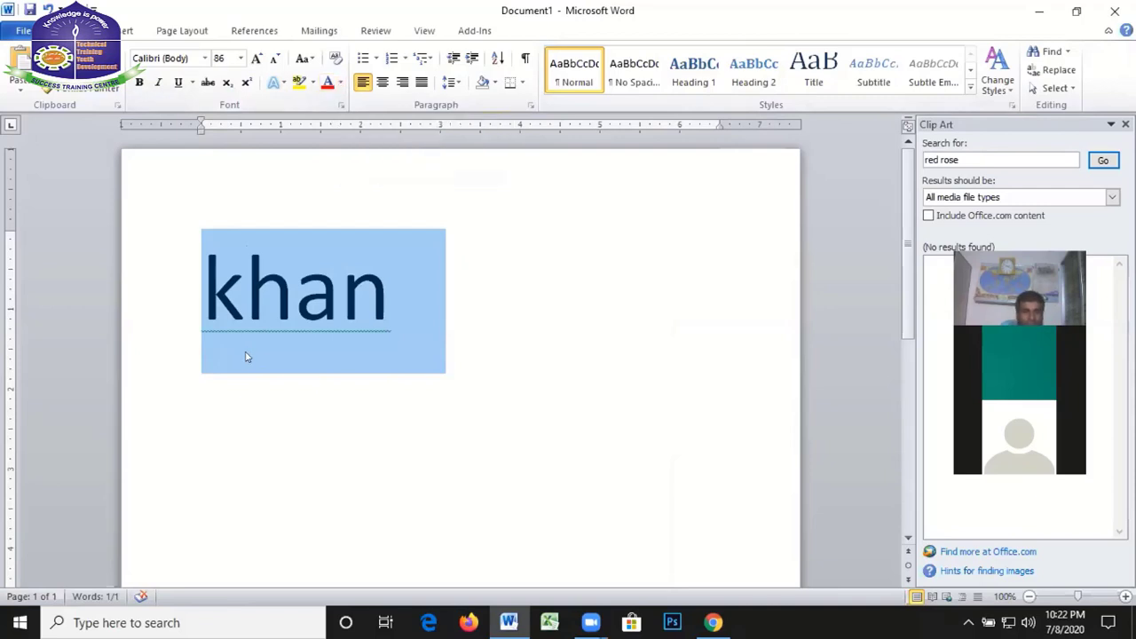
Colour the word Light Blue, then change it to Red from Standard Colors
{"action": "left_click", "coordinate": [340, 80]}
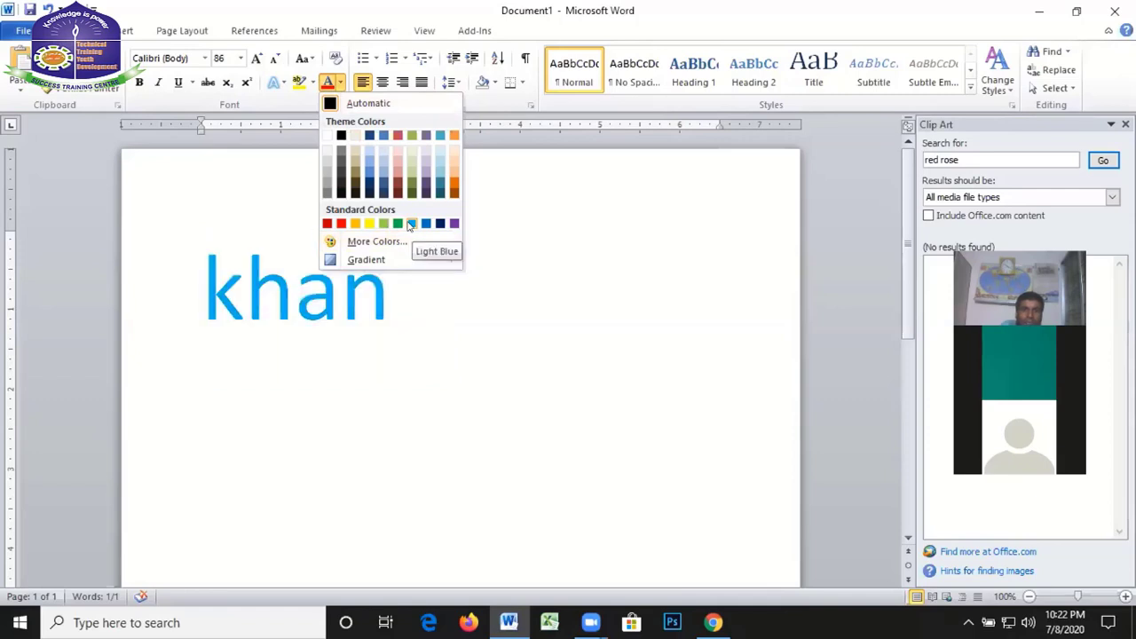
{"action": "left_click", "coordinate": [411, 224]}
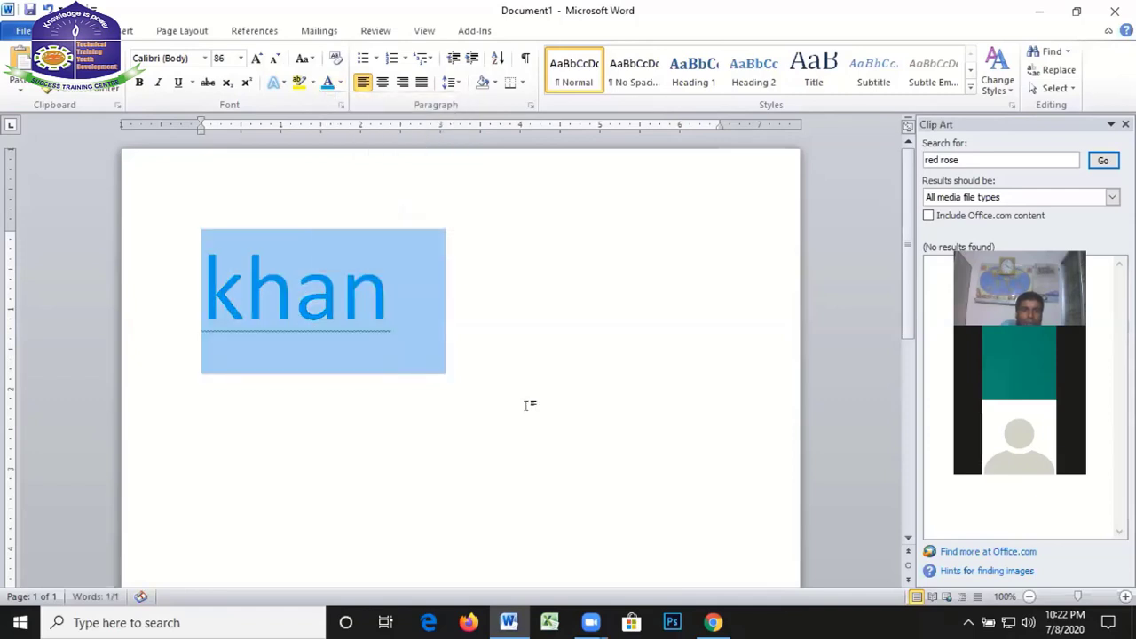
{"action": "left_click", "coordinate": [461, 329]}
{"action": "left_click_drag", "start_coordinate": [205, 262], "coordinate": [439, 280]}
{"action": "left_click", "coordinate": [338, 83]}
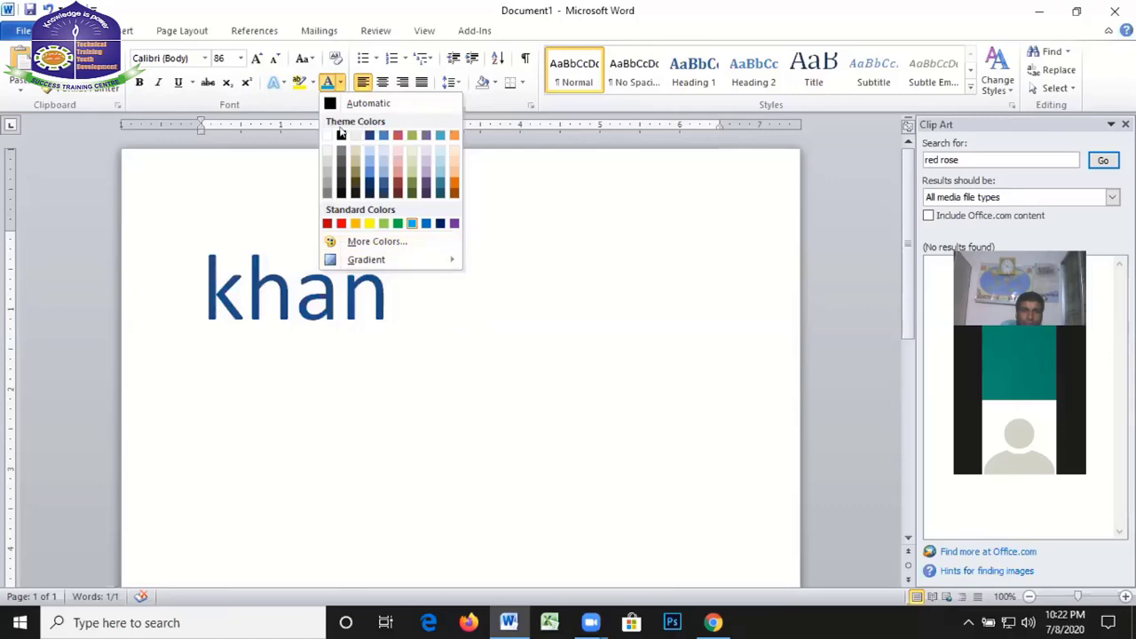
{"action": "left_click", "coordinate": [341, 224]}
{"action": "left_click", "coordinate": [502, 302]}
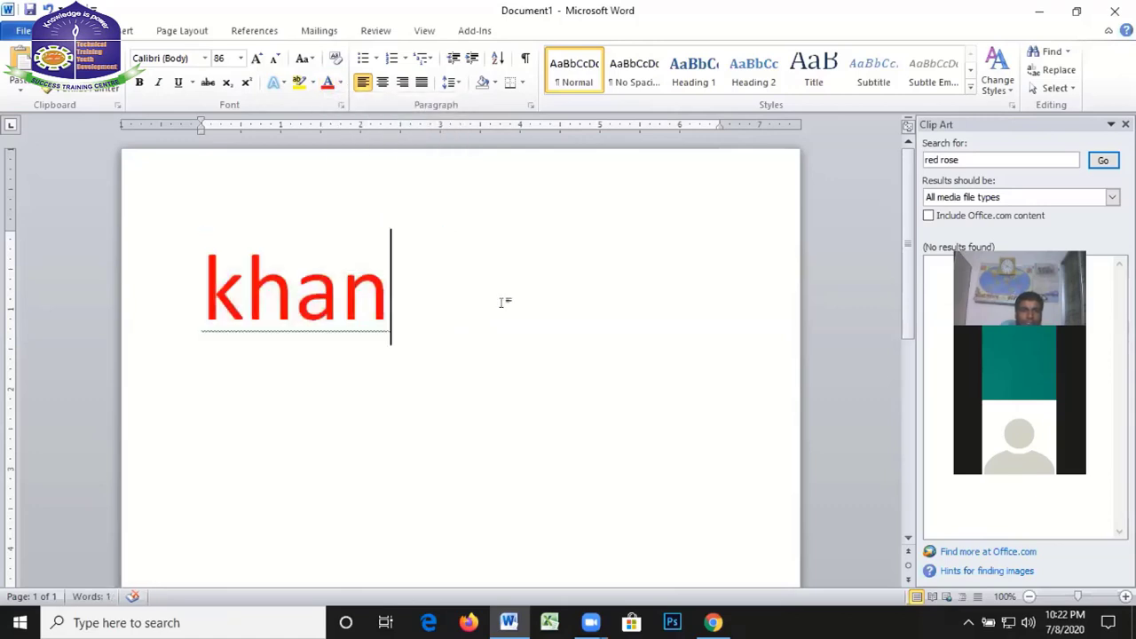
{"action": "left_click_drag", "start_coordinate": [205, 292], "coordinate": [488, 291]}
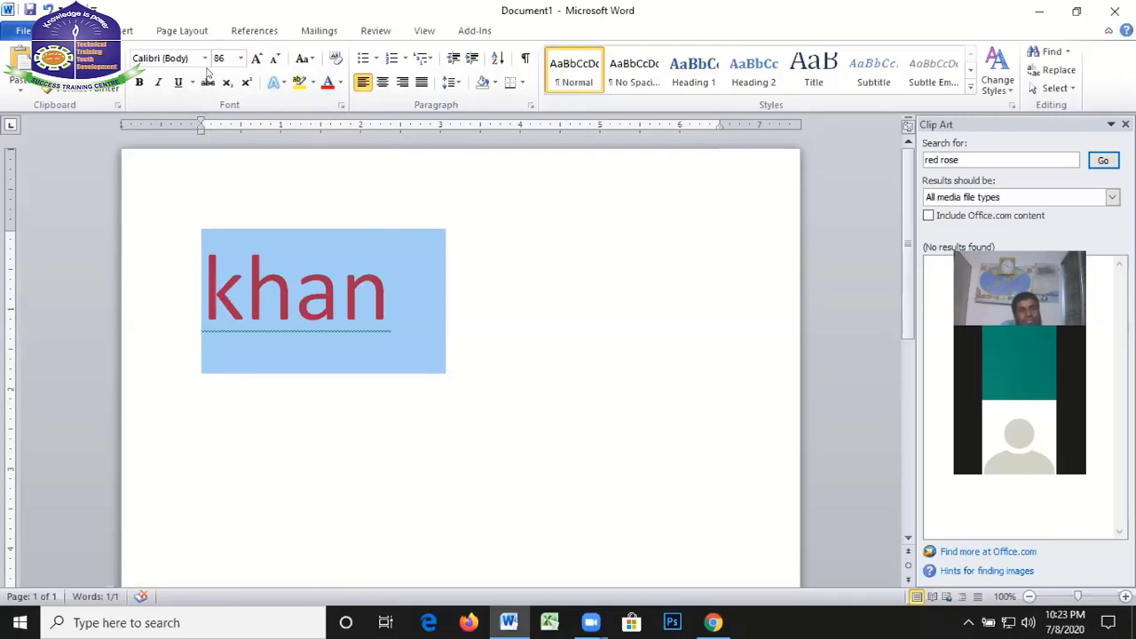
Step the word's size up and down with Ctrl+] and Ctrl+[, then set it to 72 pt
{"action": "key", "text": "ctrl+bracketright"}
{"action": "key", "text": "ctrl+bracketright"}
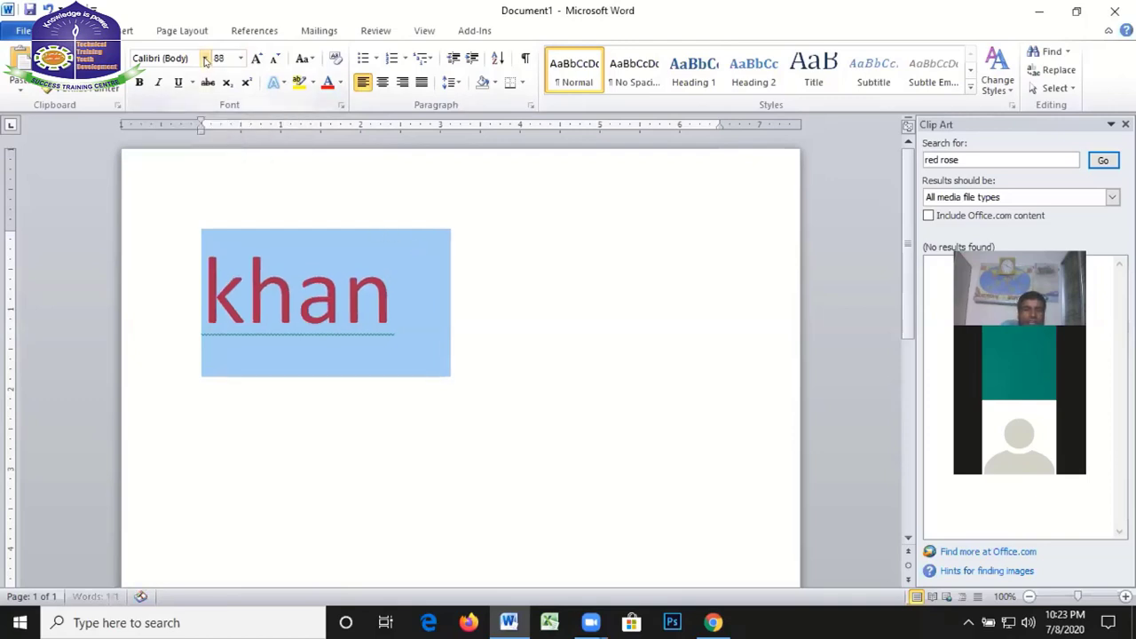
{"action": "key", "text": "ctrl+bracketright"}
{"action": "key", "text": "ctrl+bracketright"}
{"action": "key", "text": "ctrl+bracketright"}
{"action": "key", "text": "ctrl+bracketright"}
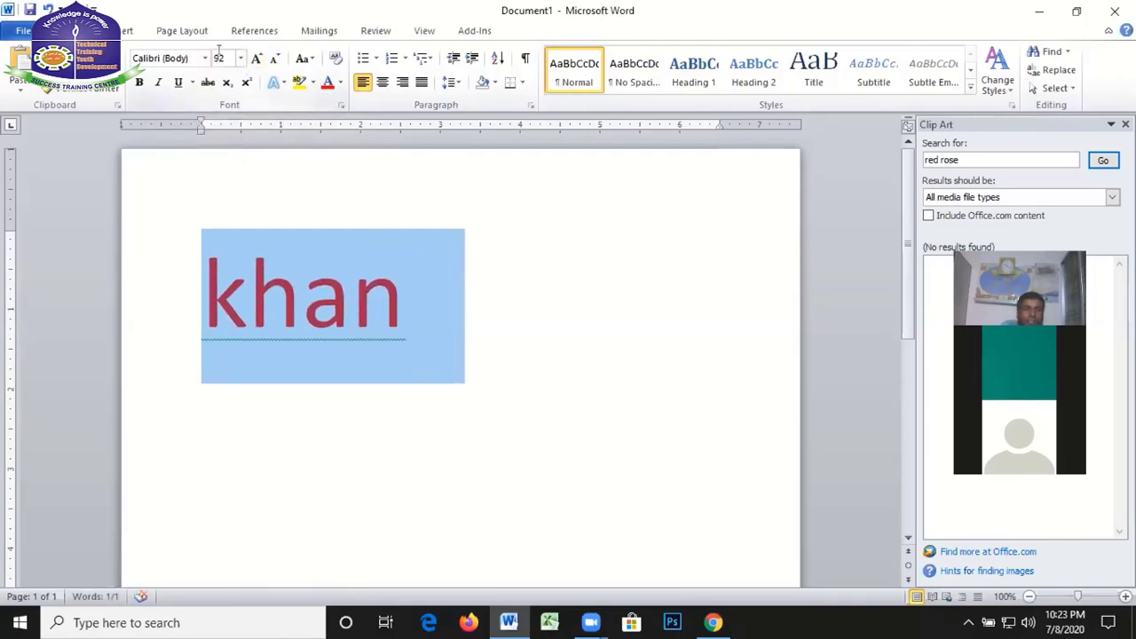
{"action": "key", "text": "ctrl+bracketright"}
{"action": "key", "text": "ctrl+bracketright"}
{"action": "key", "text": "ctrl+bracketright"}
{"action": "key", "text": "ctrl+bracketright"}
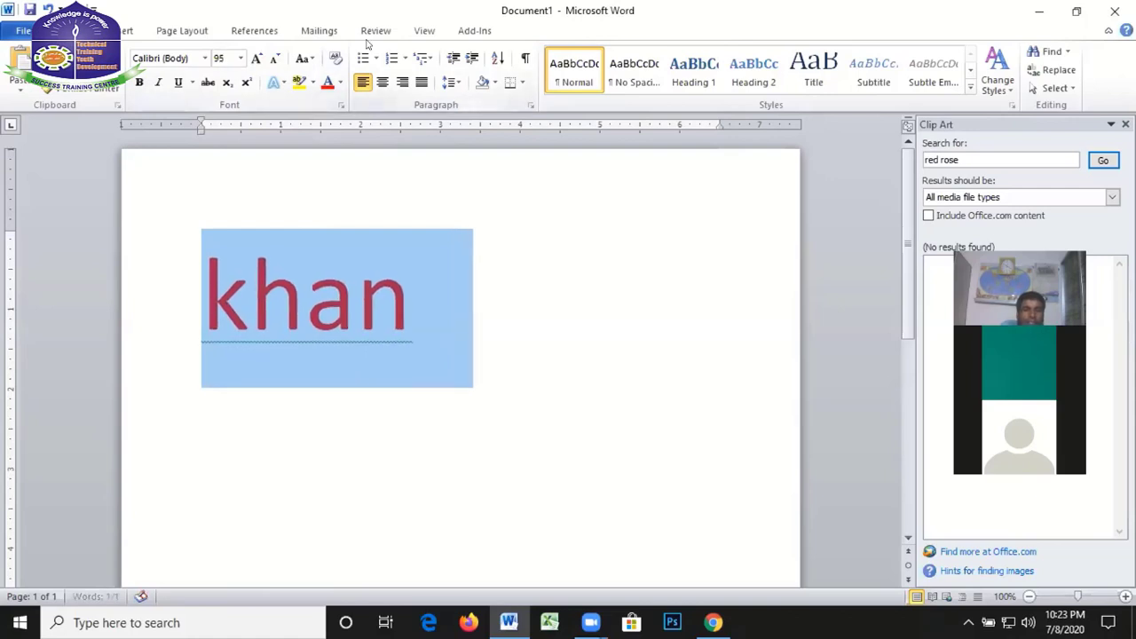
{"action": "key", "text": "ctrl+bracketright"}
{"action": "key", "text": "ctrl+bracketright"}
{"action": "key", "text": "ctrl+bracketright"}
{"action": "key", "text": "ctrl+bracketright"}
{"action": "key", "text": "ctrl+bracketleft"}
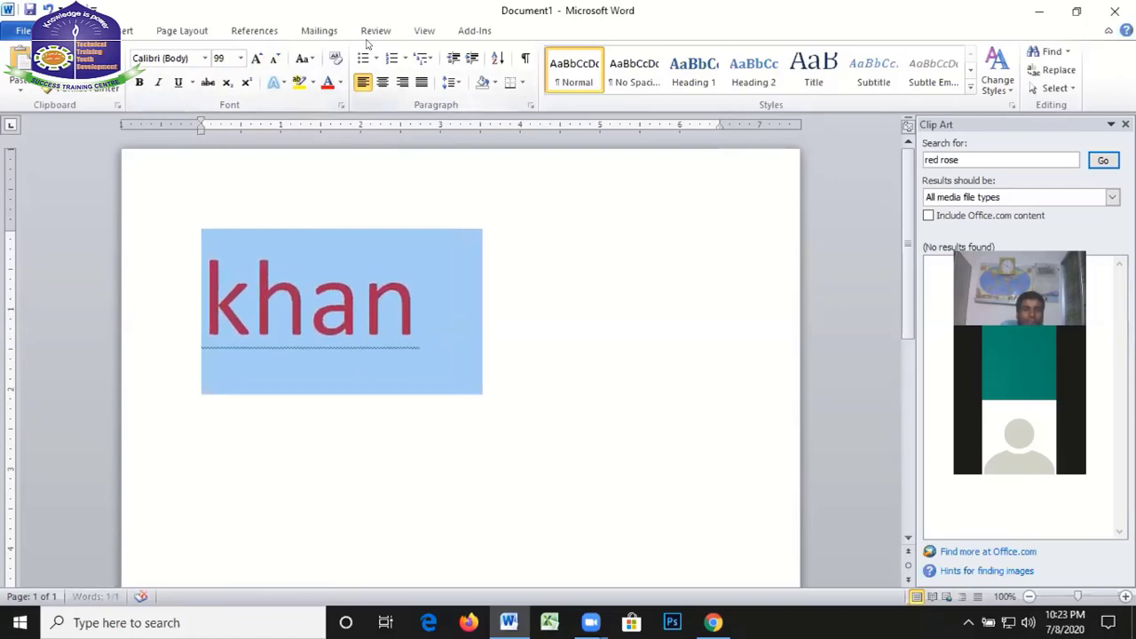
{"action": "key", "text": "ctrl+bracketleft"}
{"action": "key", "text": "ctrl+bracketleft"}
{"action": "key", "text": "ctrl+bracketleft"}
{"action": "key", "text": "ctrl+bracketleft"}
{"action": "key", "text": "ctrl+bracketleft"}
{"action": "key", "text": "ctrl+bracketleft"}
{"action": "key", "text": "ctrl+bracketleft"}
{"action": "key", "text": "ctrl+bracketleft"}
{"action": "key", "text": "ctrl+bracketleft"}
{"action": "key", "text": "ctrl+bracketleft"}
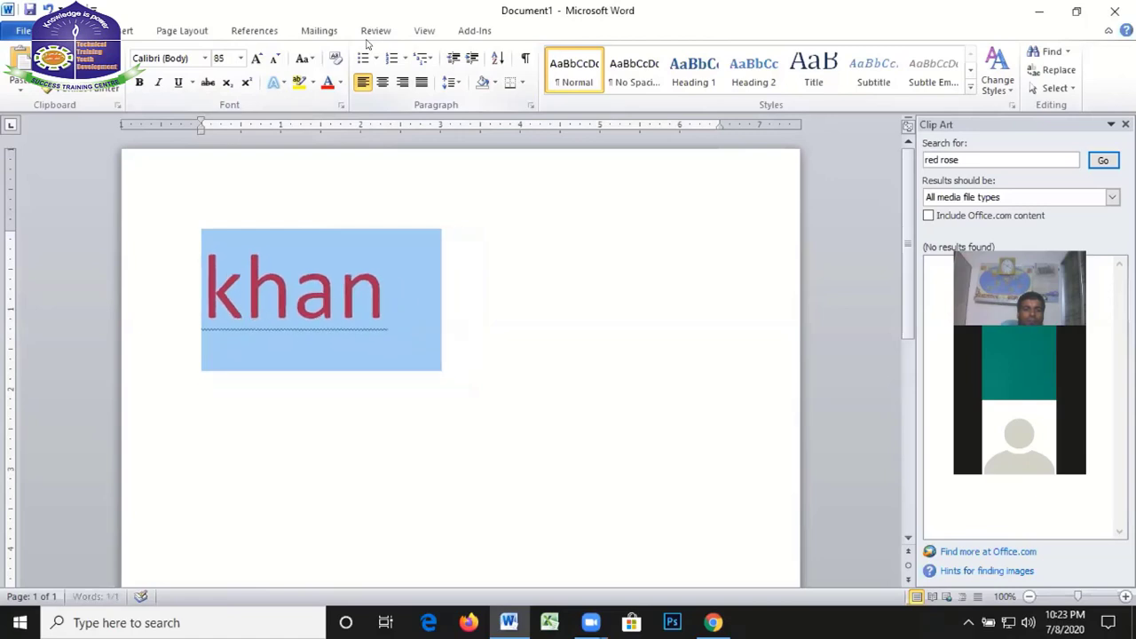
{"action": "key", "text": "ctrl+bracketleft"}
{"action": "key", "text": "ctrl+bracketleft"}
{"action": "key", "text": "ctrl+bracketleft"}
{"action": "key", "text": "ctrl+bracketleft"}
{"action": "key", "text": "ctrl+bracketleft"}
{"action": "key", "text": "ctrl+bracketleft"}
{"action": "key", "text": "ctrl+bracketleft"}
{"action": "key", "text": "ctrl+bracketleft"}
{"action": "key", "text": "ctrl+bracketleft"}
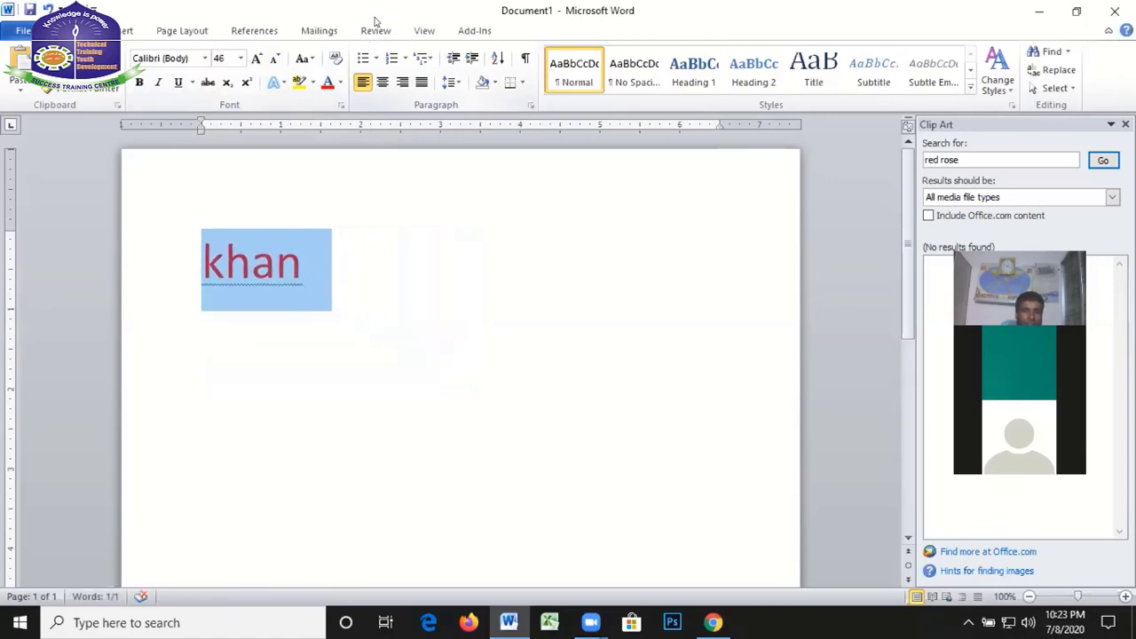
{"action": "left_click", "coordinate": [241, 59]}
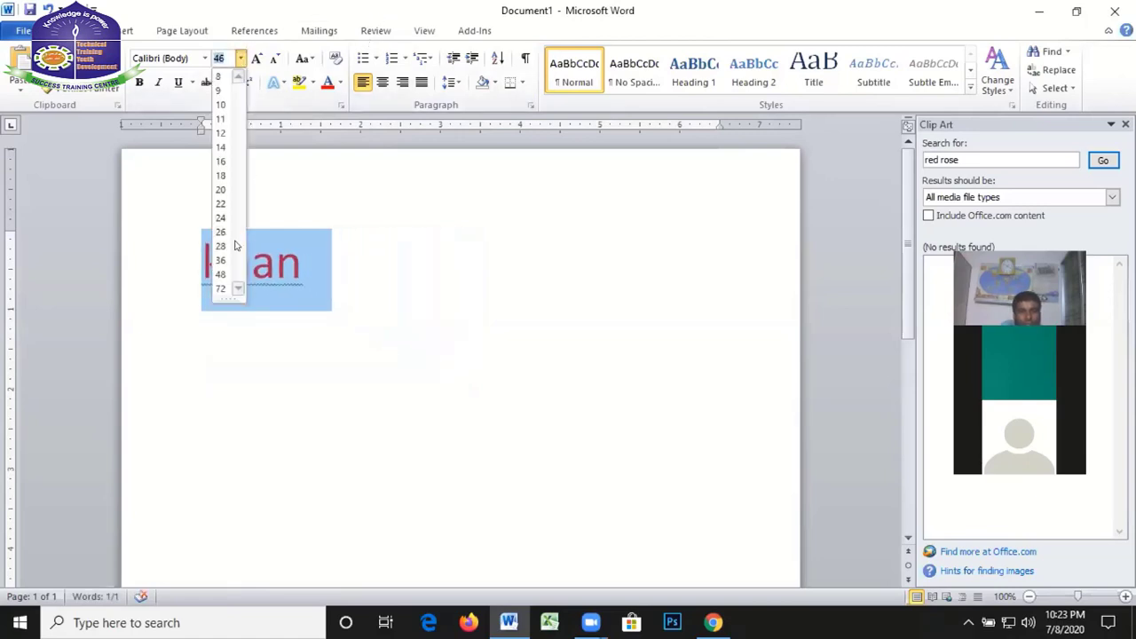
{"action": "left_click", "coordinate": [218, 288]}
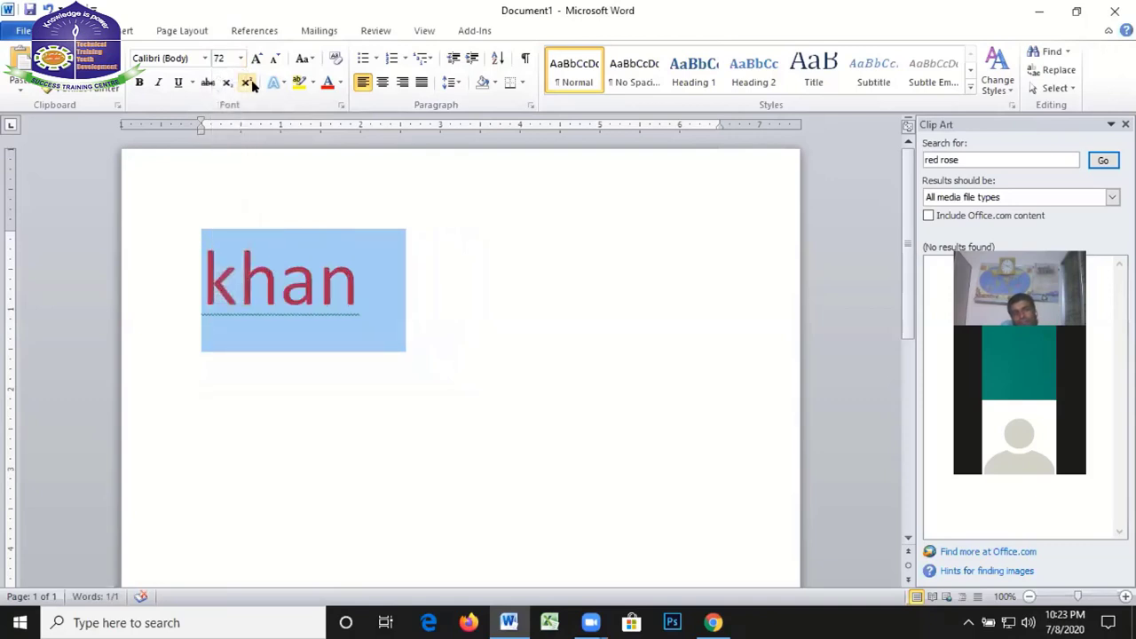
Set the word to 200 pt, then shrink it a few sizes with Ctrl+[
{"action": "left_click", "coordinate": [240, 60]}
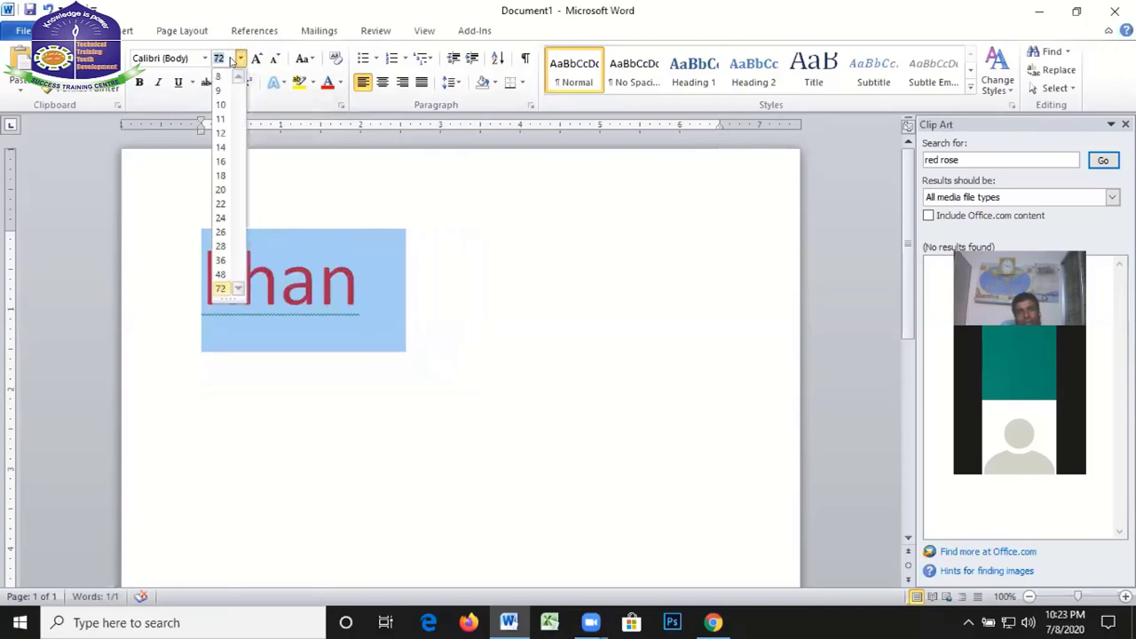
{"action": "type", "text": "2"}
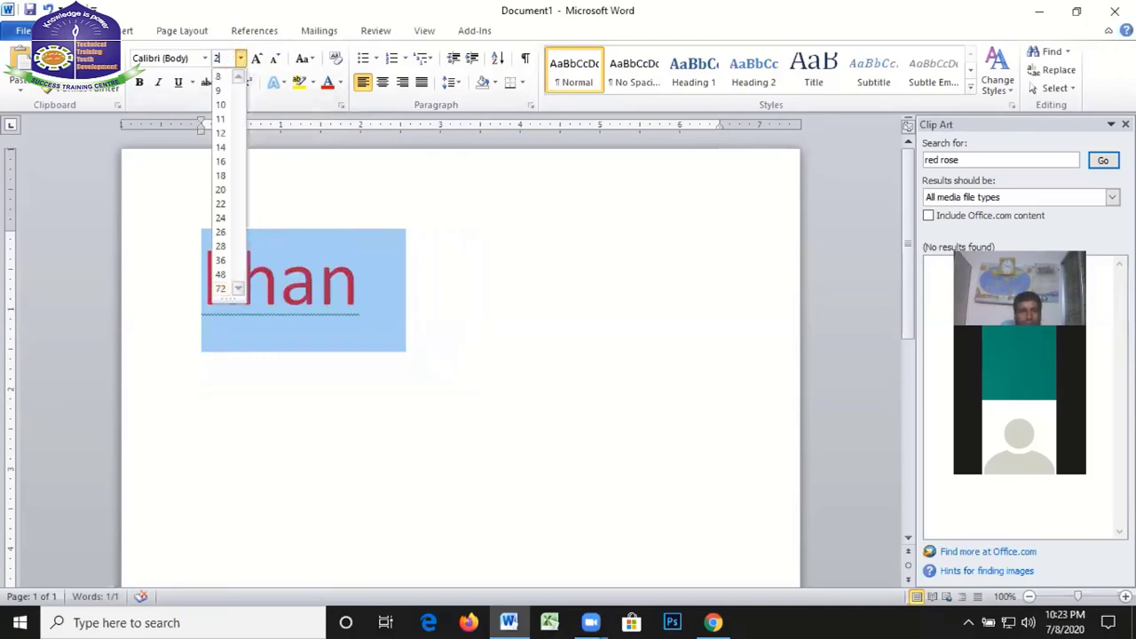
{"action": "type", "text": "00"}
{"action": "key", "text": "Return"}
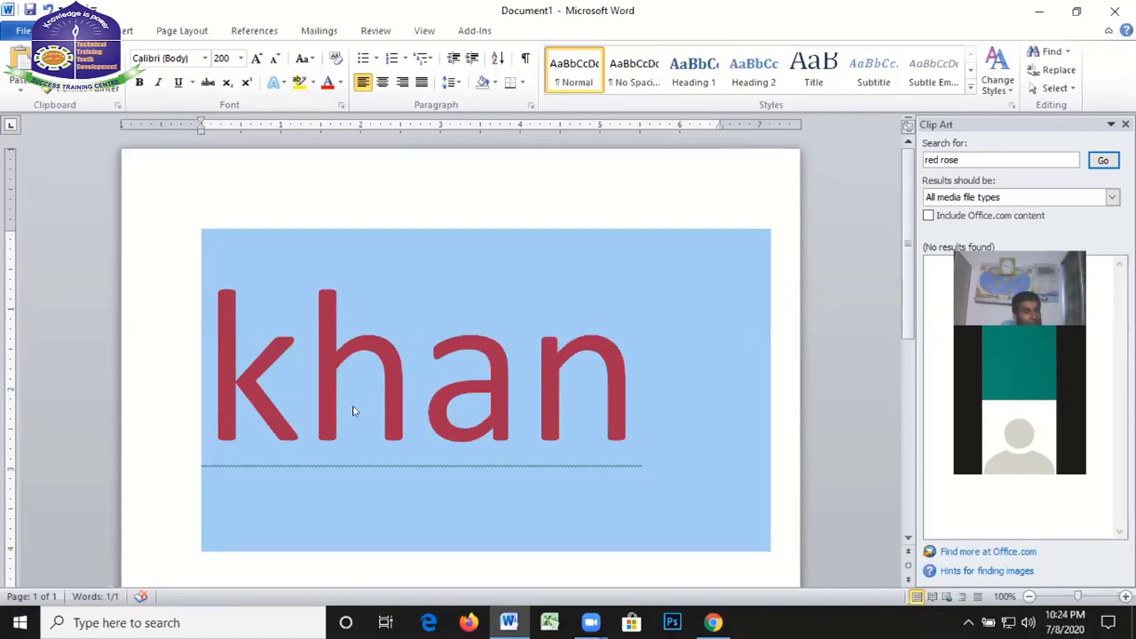
{"action": "key", "text": "ctrl+bracketleft"}
{"action": "key", "text": "ctrl+bracketleft"}
{"action": "key", "text": "ctrl+bracketleft"}
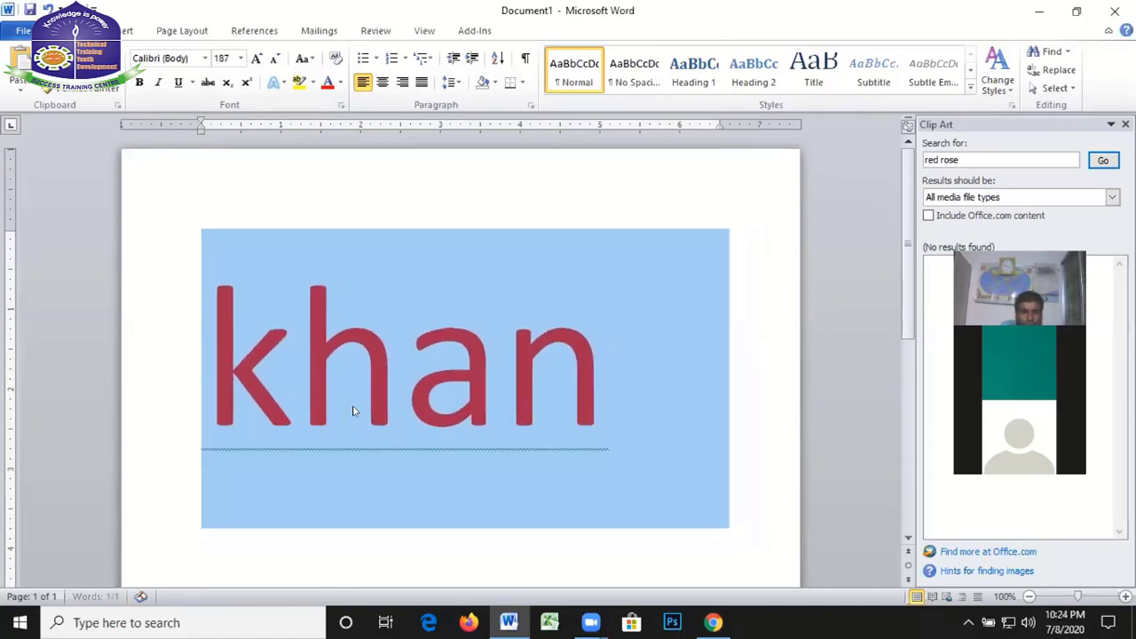
{"action": "key", "text": "ctrl+bracketleft"}
{"action": "key", "text": "ctrl+bracketleft"}
{"action": "key", "text": "ctrl+bracketleft"}
{"action": "key", "text": "ctrl+bracketleft"}
{"action": "key", "text": "ctrl+bracketleft"}
{"action": "key", "text": "ctrl+bracketleft"}
{"action": "key", "text": "ctrl+bracketleft"}
{"action": "key", "text": "ctrl+bracketleft"}
{"action": "key", "text": "ctrl+bracketleft"}
{"action": "key", "text": "ctrl+bracketleft"}
{"action": "key", "text": "ctrl+bracketleft"}
{"action": "key", "text": "ctrl+bracketleft"}
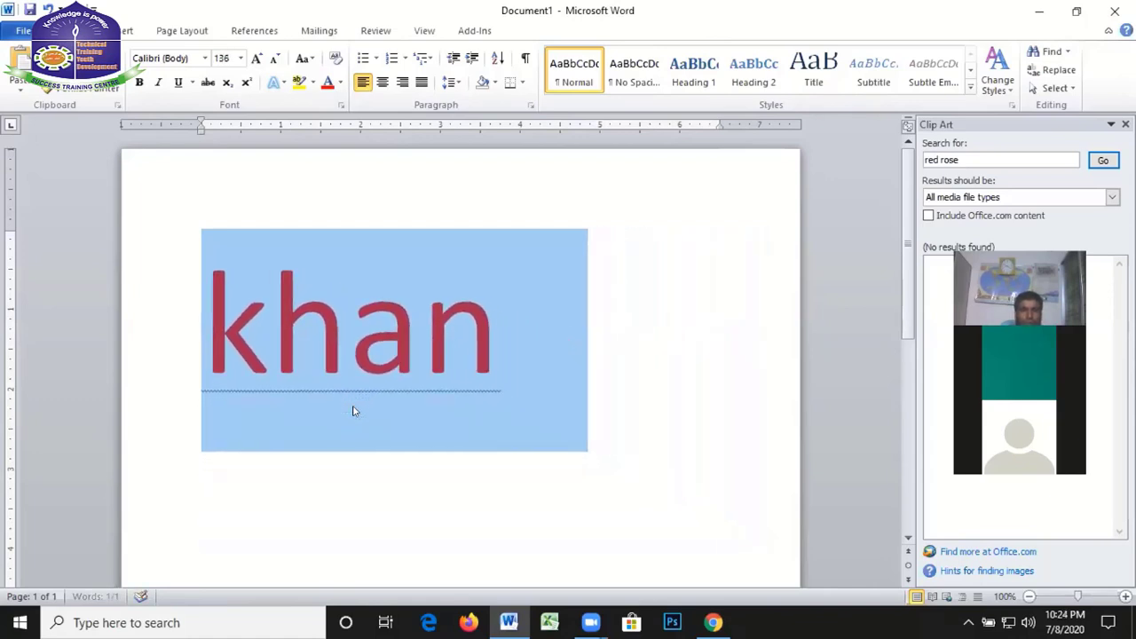
{"action": "key", "text": "ctrl+bracketleft"}
{"action": "key", "text": "ctrl+bracketleft"}
{"action": "key", "text": "ctrl+bracketleft"}
{"action": "key", "text": "ctrl+bracketleft"}
{"action": "key", "text": "ctrl+bracketleft"}
{"action": "key", "text": "ctrl+bracketleft"}
{"action": "key", "text": "ctrl+bracketleft"}
{"action": "key", "text": "ctrl+bracketleft"}
{"action": "key", "text": "ctrl+bracketleft"}
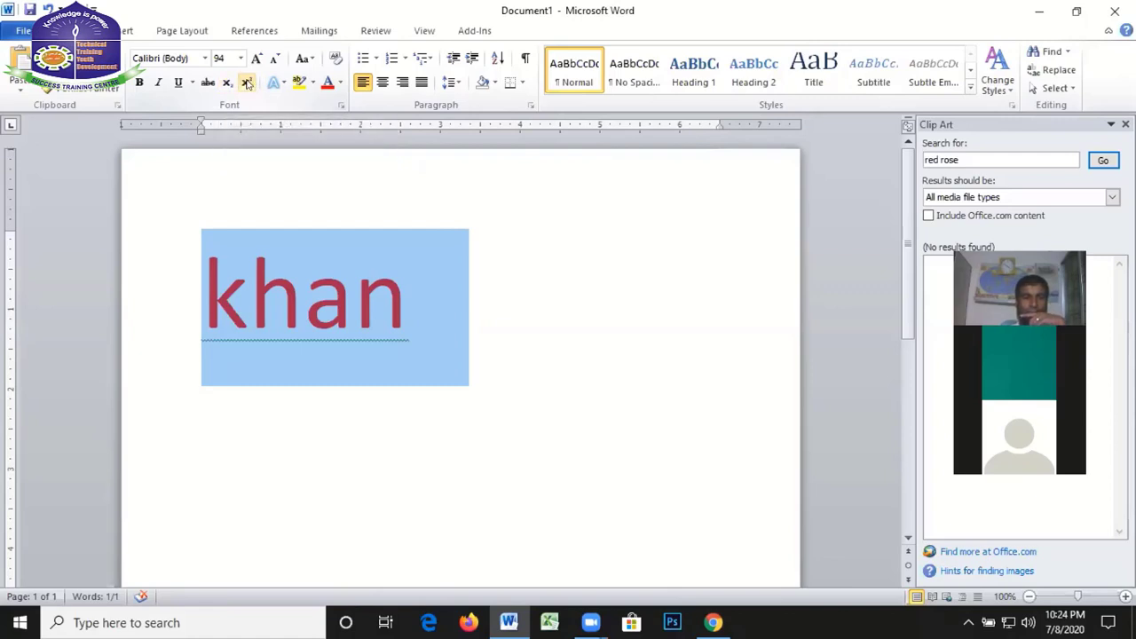
{"action": "left_click", "coordinate": [248, 82]}
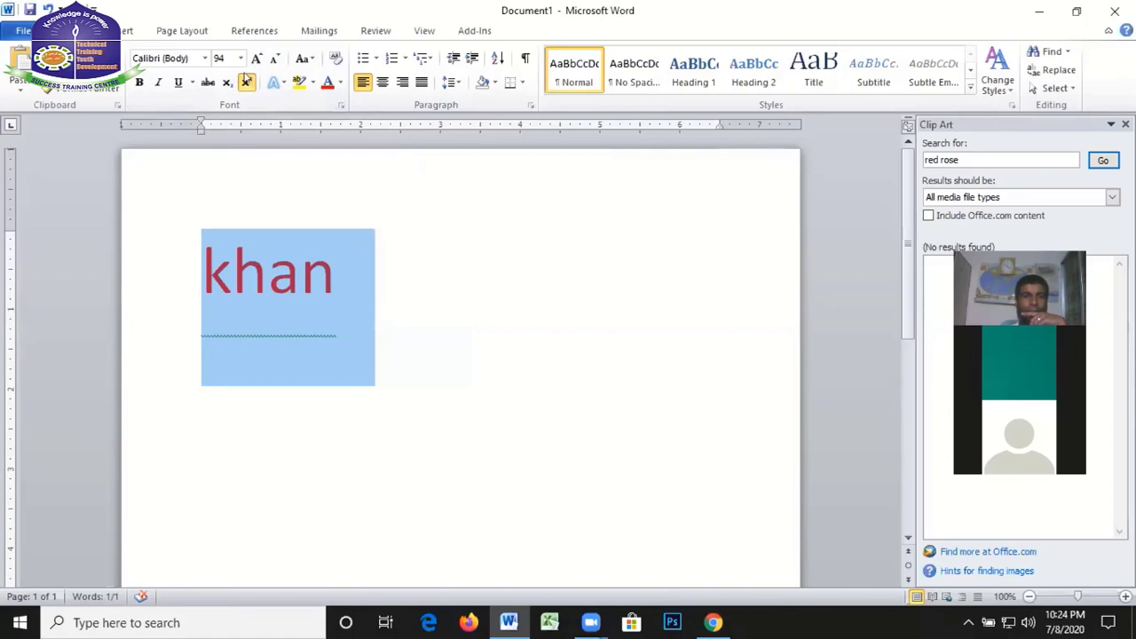
{"action": "left_click", "coordinate": [246, 82]}
{"action": "left_click", "coordinate": [246, 81]}
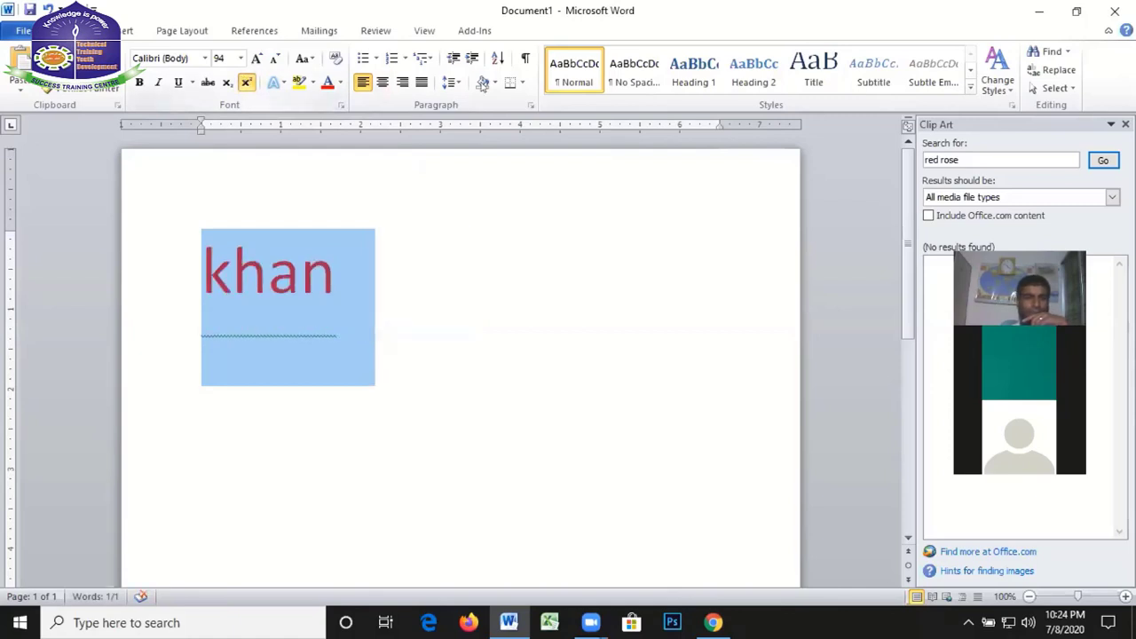
{"action": "left_click", "coordinate": [246, 81]}
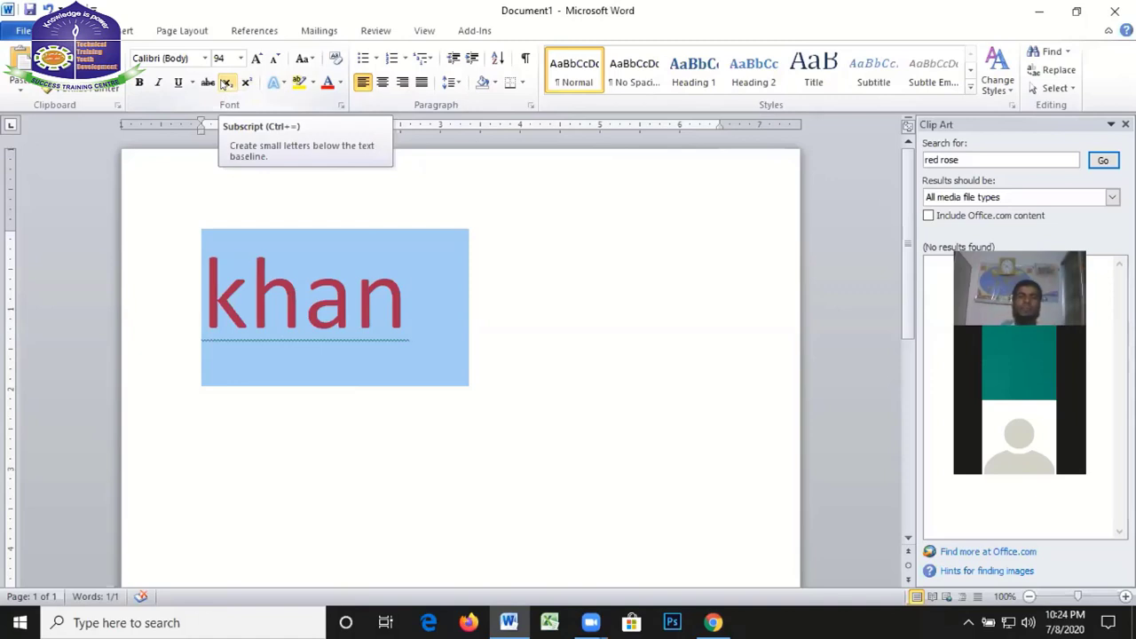
{"action": "left_click", "coordinate": [225, 83]}
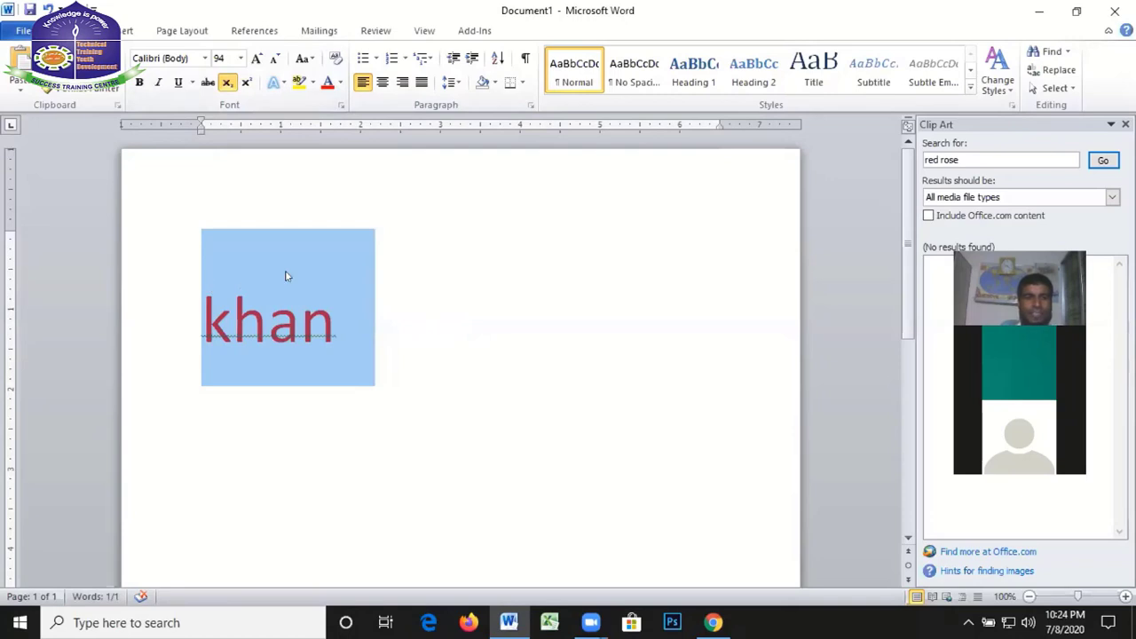
{"action": "left_click", "coordinate": [228, 84]}
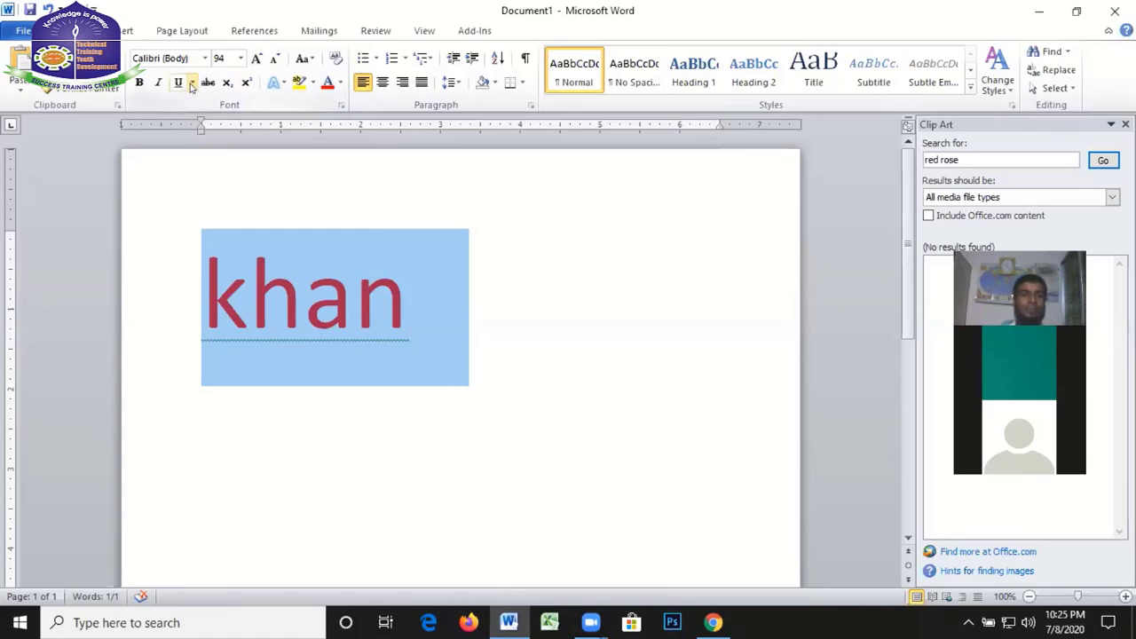
Apply Subscript to the word via the Font dialog, then turn subscript back off
{"action": "left_click", "coordinate": [192, 82]}
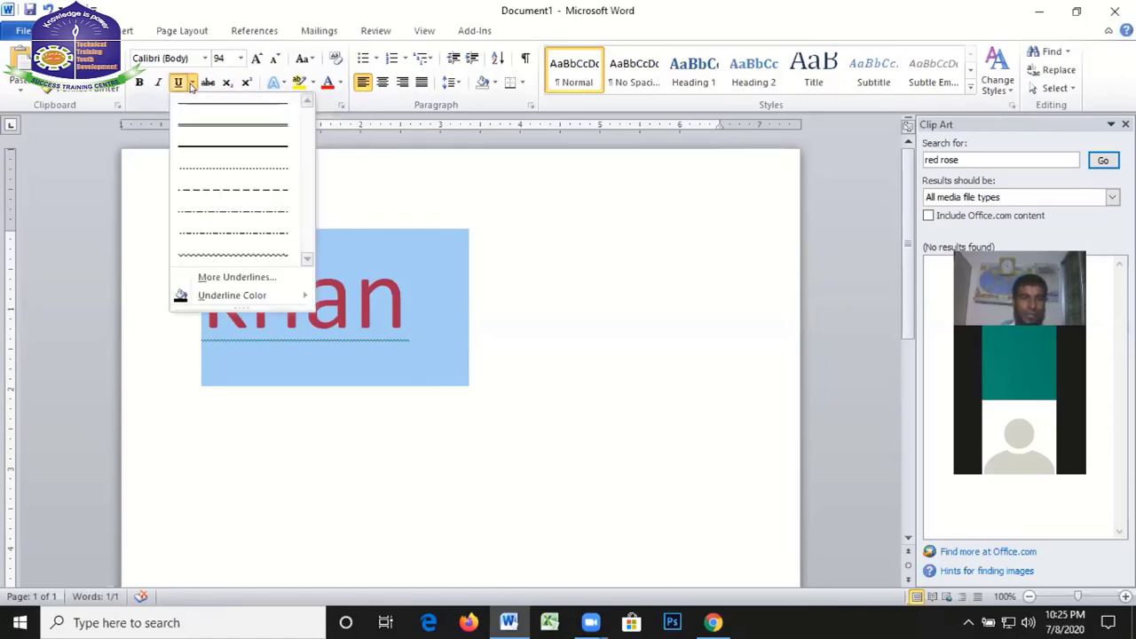
{"action": "left_click", "coordinate": [236, 259]}
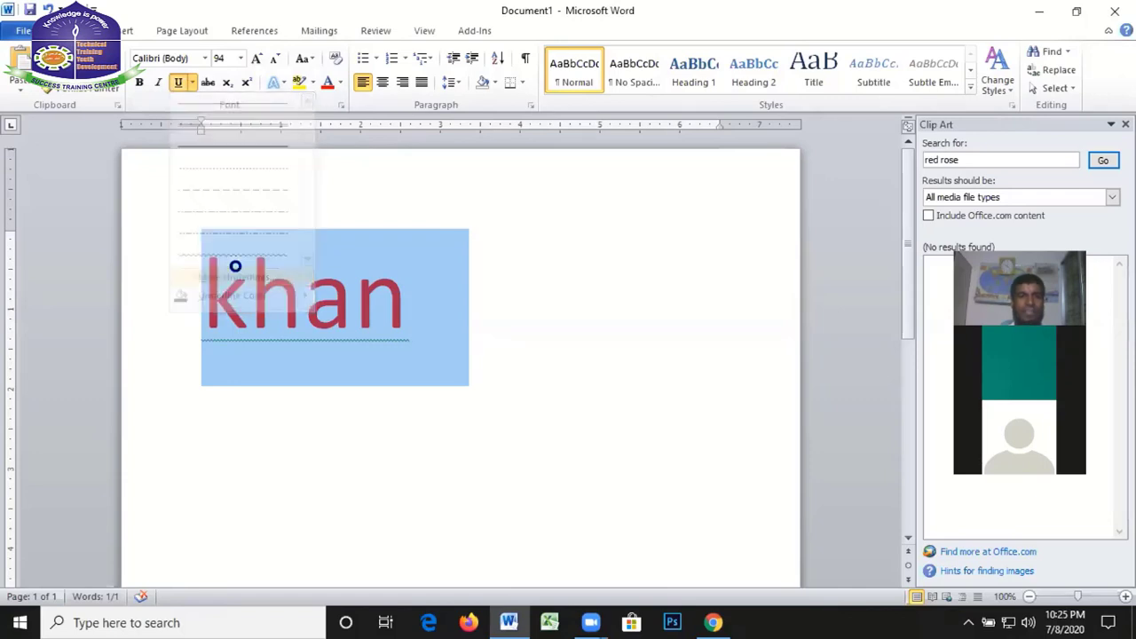
{"action": "left_click", "coordinate": [186, 81]}
{"action": "left_click", "coordinate": [222, 280]}
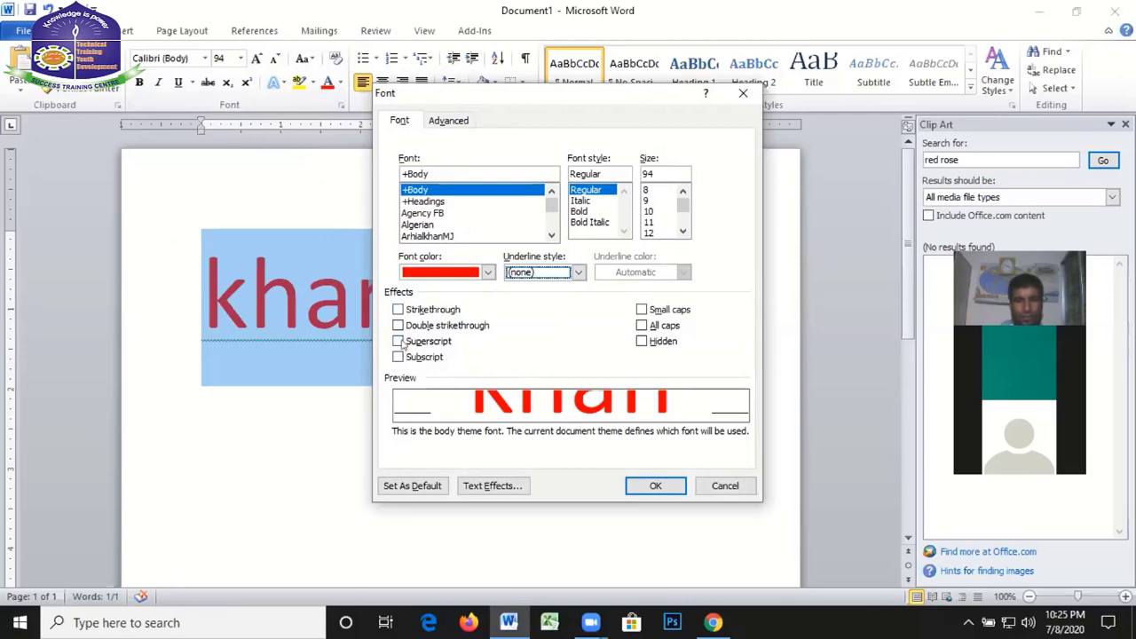
{"action": "left_click", "coordinate": [397, 341]}
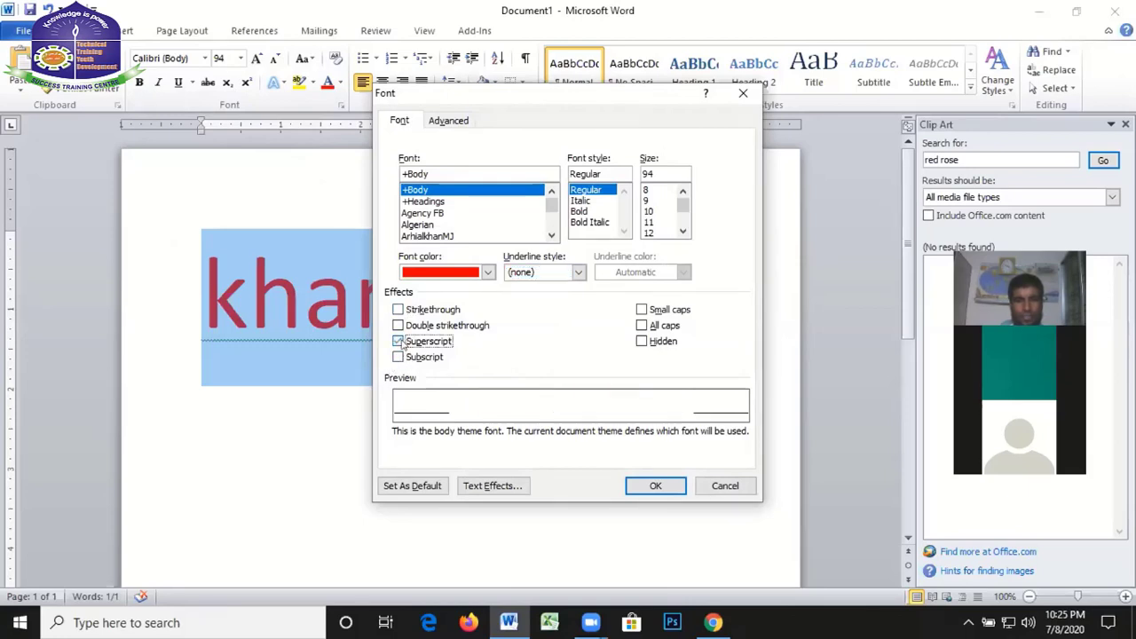
{"action": "left_click", "coordinate": [398, 340]}
{"action": "left_click", "coordinate": [398, 356]}
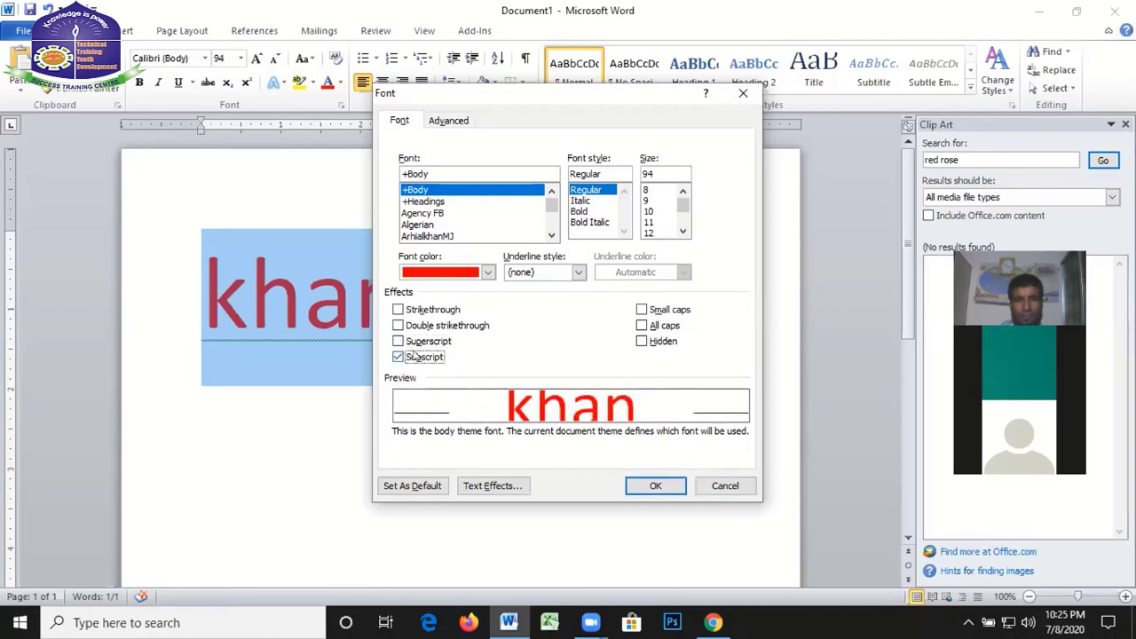
{"action": "left_click", "coordinate": [398, 357]}
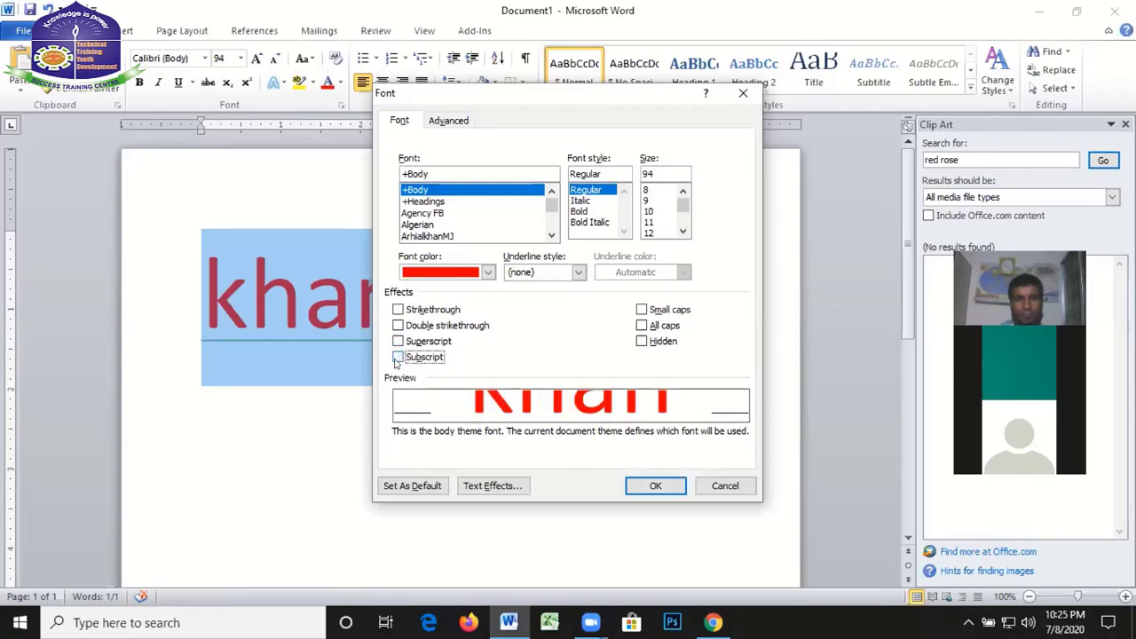
{"action": "left_click", "coordinate": [397, 357]}
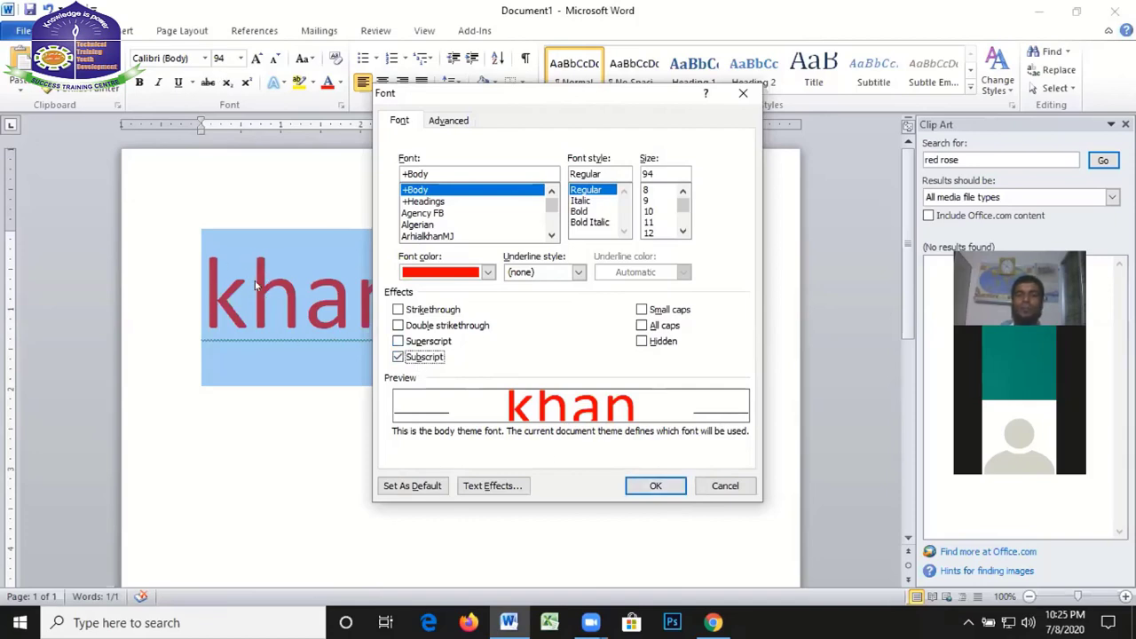
{"action": "left_click", "coordinate": [655, 485]}
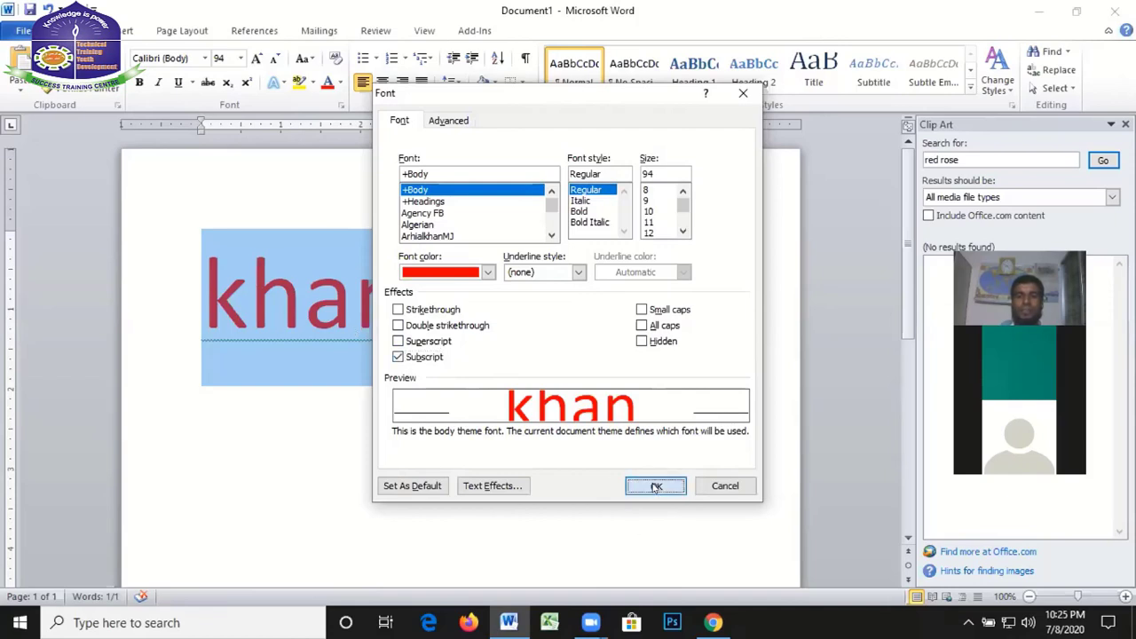
{"action": "left_click", "coordinate": [226, 81]}
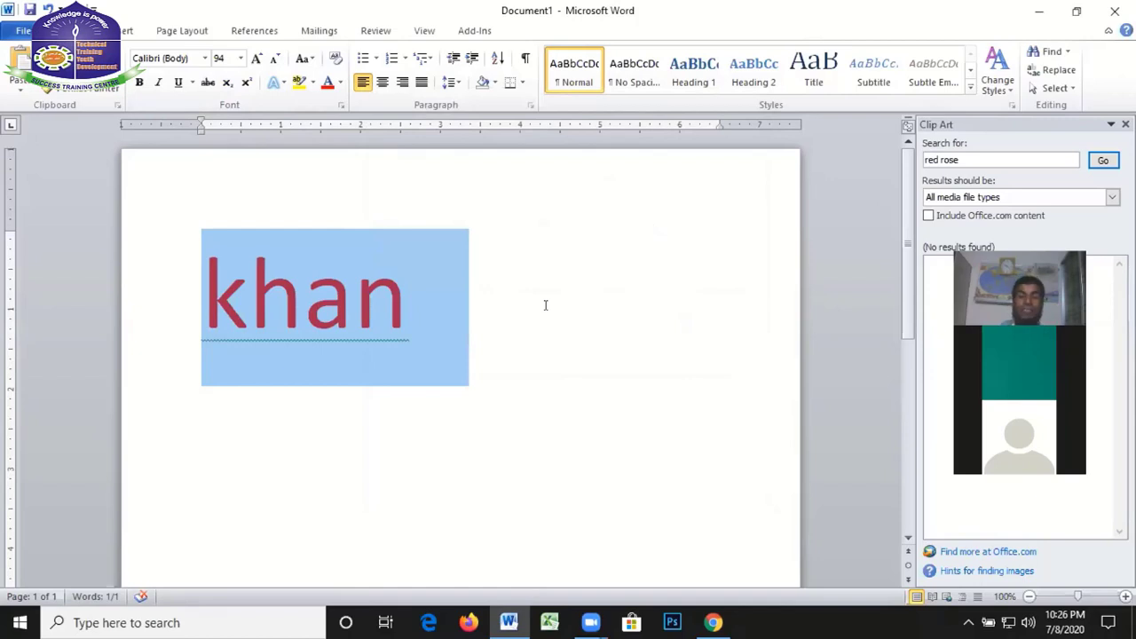
Replace the word with (a+b)2, fixing the capital A and adding the opening bracket
{"action": "key", "text": "Delete"}
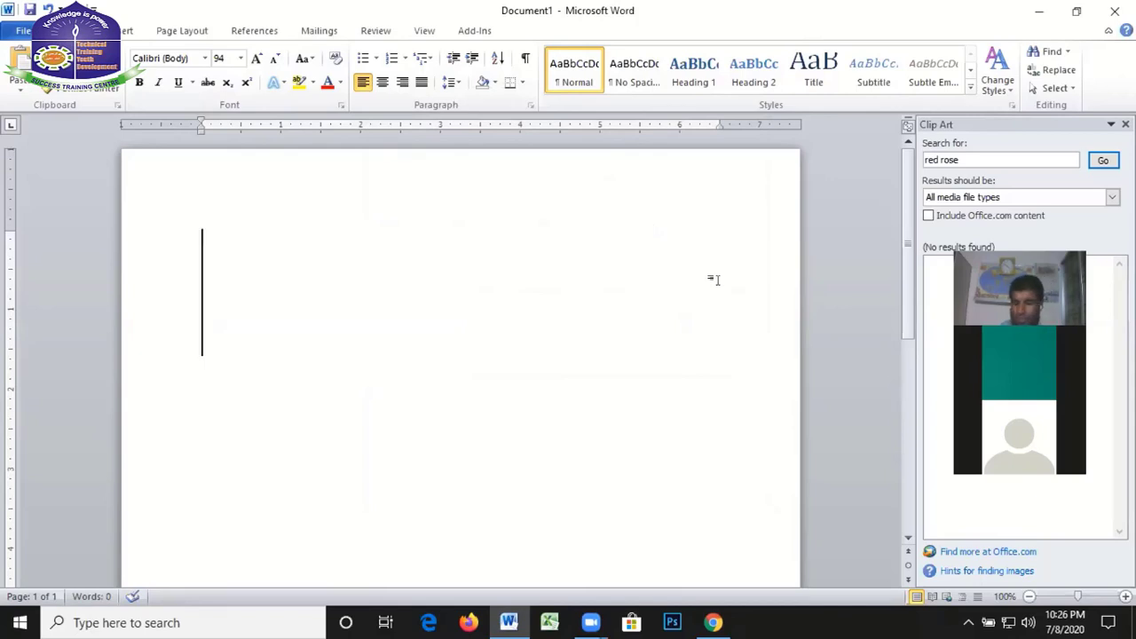
{"action": "type", "text": "a"}
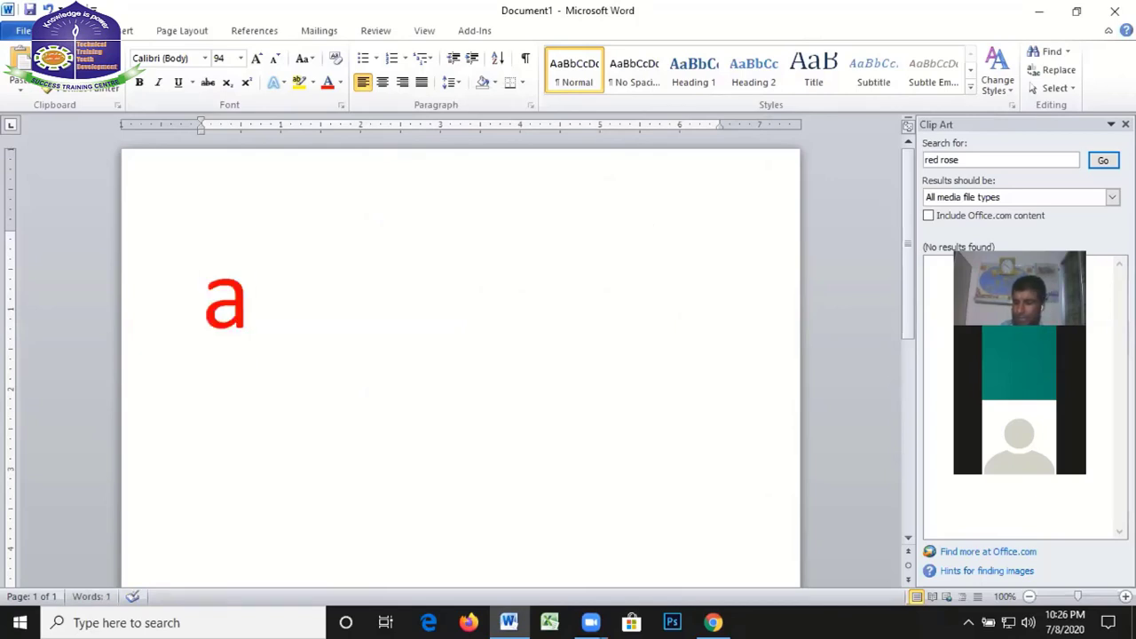
{"action": "type", "text": "+b"}
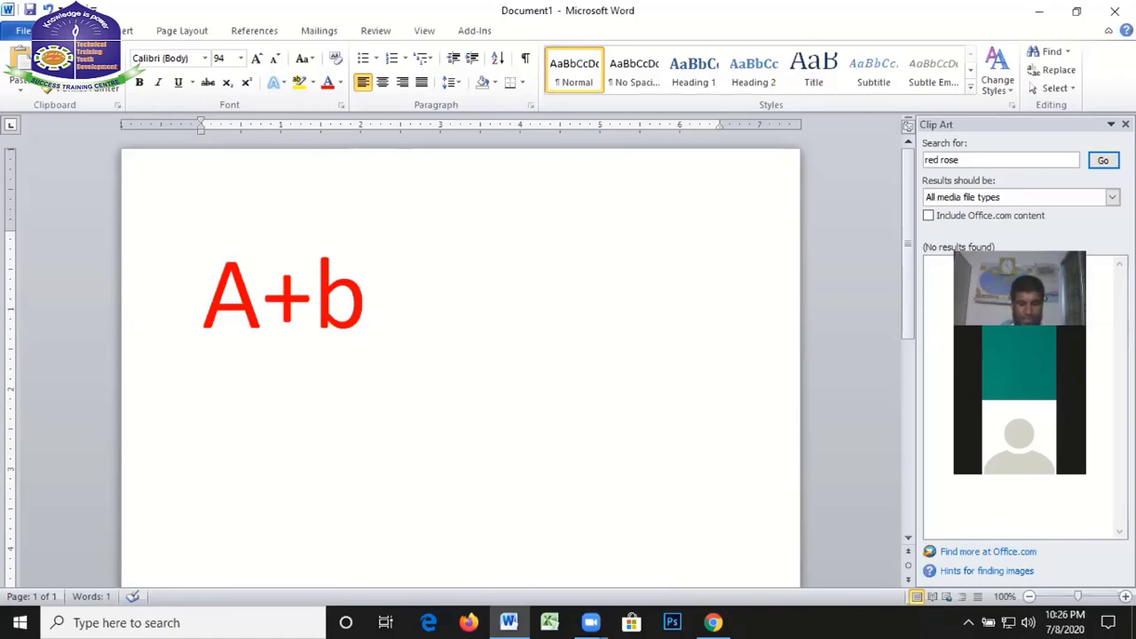
{"action": "type", "text": ")"}
{"action": "left_click", "coordinate": [314, 293]}
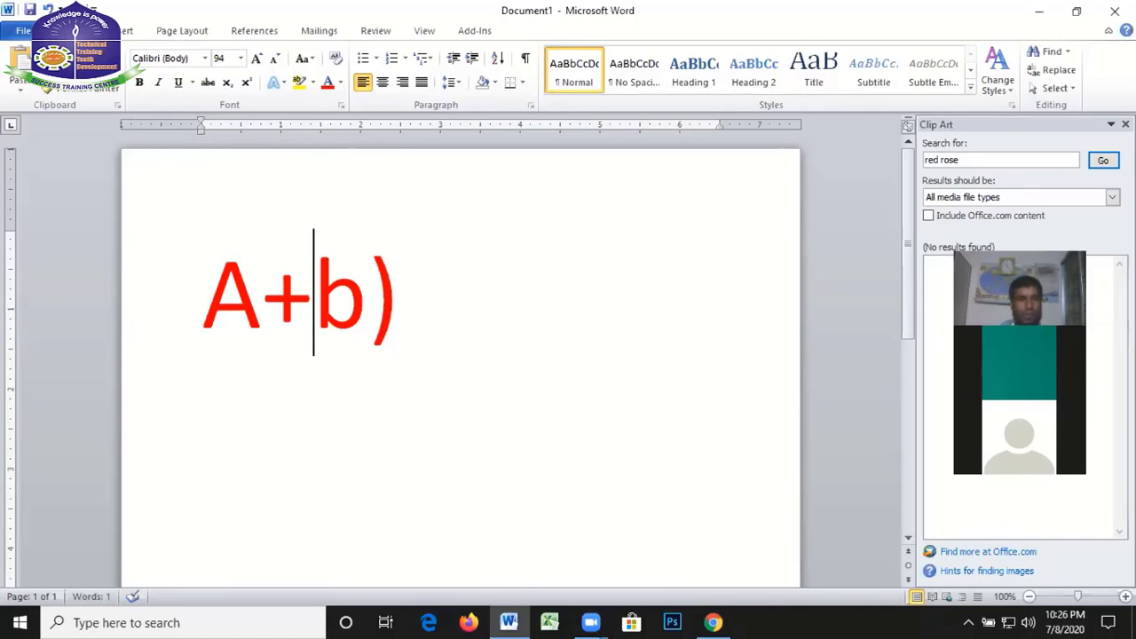
{"action": "key", "text": "Left"}
{"action": "key", "text": "Left"}
{"action": "key", "text": "Right"}
{"action": "key", "text": "BackSpace"}
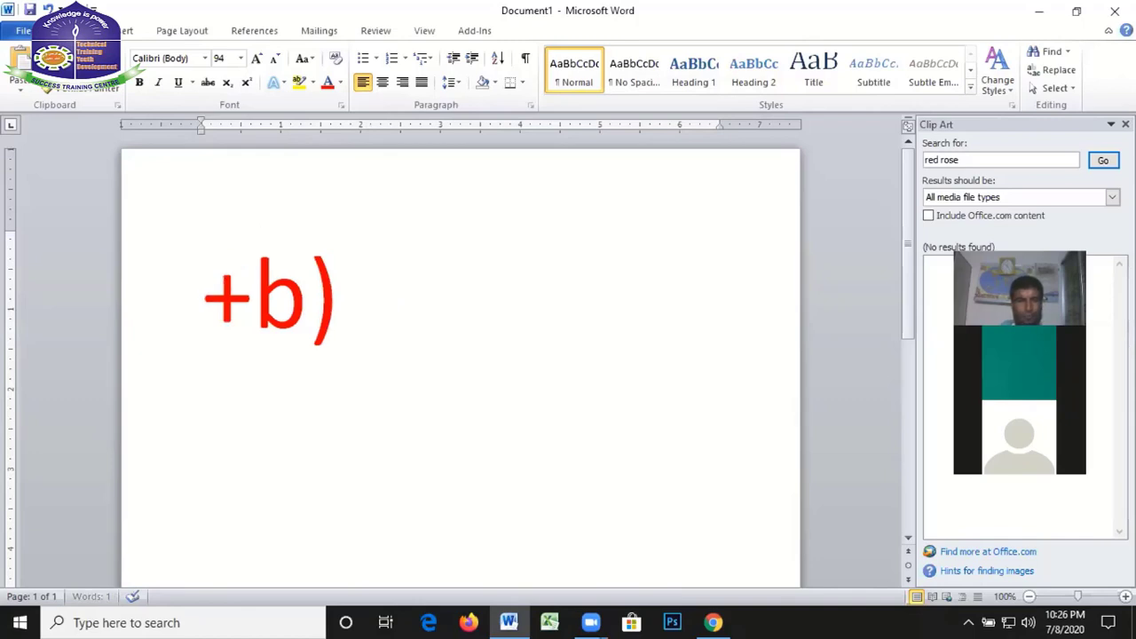
{"action": "type", "text": "a"}
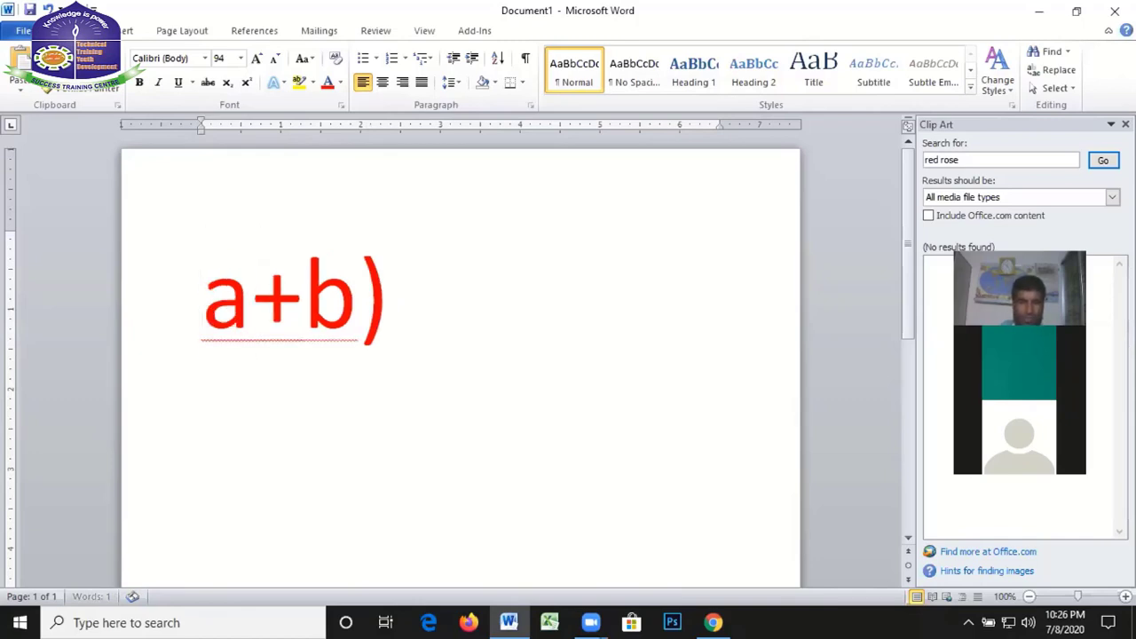
{"action": "key", "text": "Left"}
{"action": "type", "text": "("}
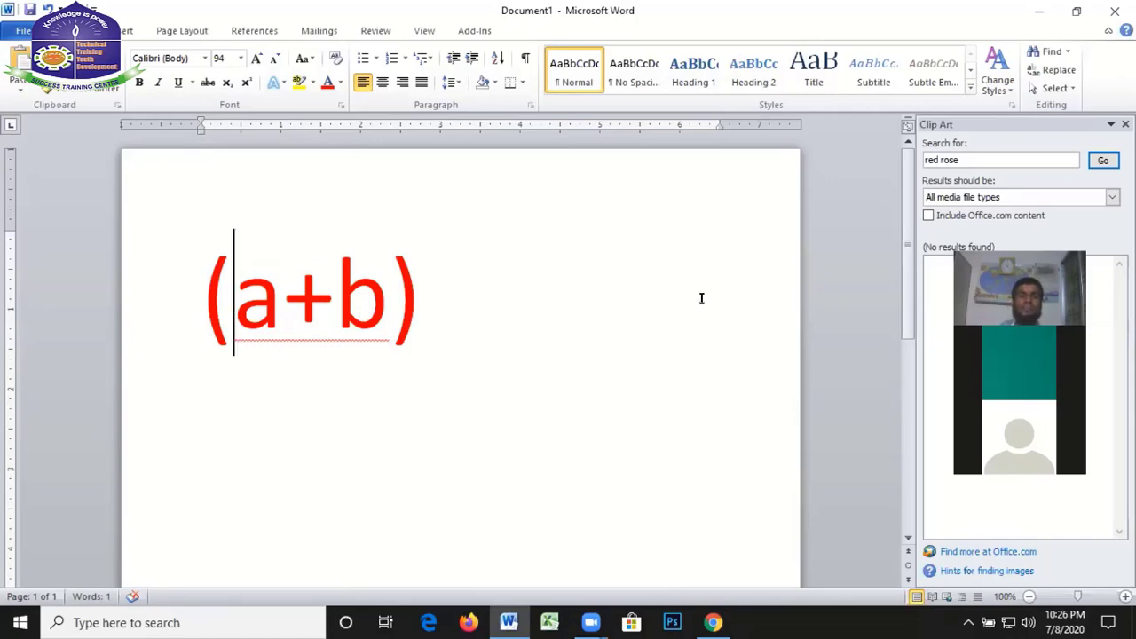
{"action": "key", "text": "Right"}
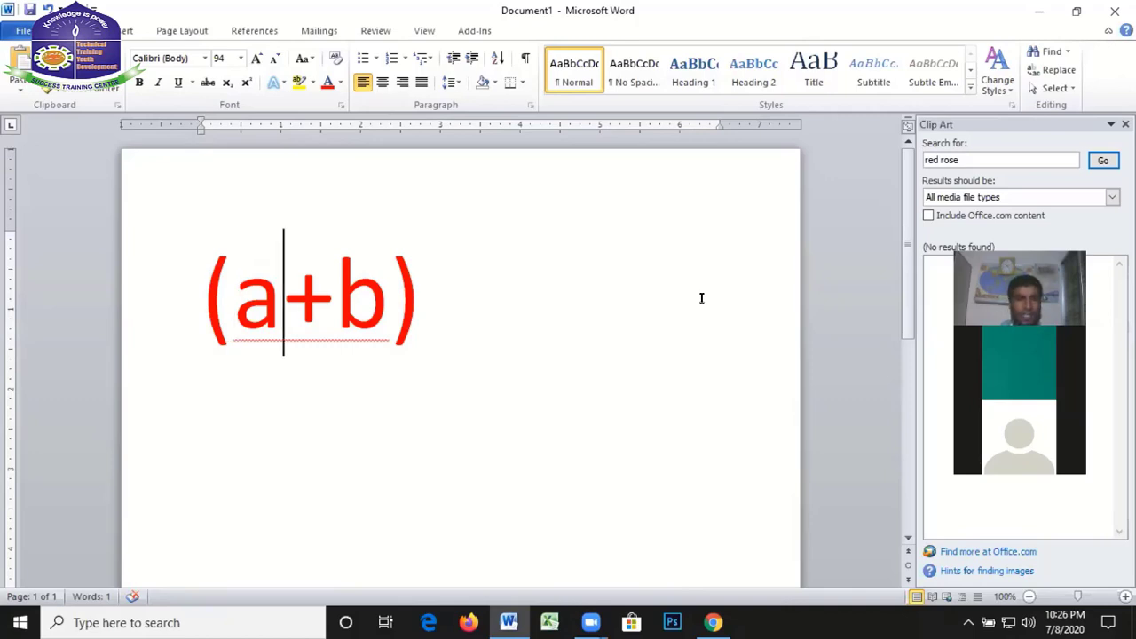
{"action": "key", "text": "Right"}
{"action": "key", "text": "Right"}
{"action": "key", "text": "Right"}
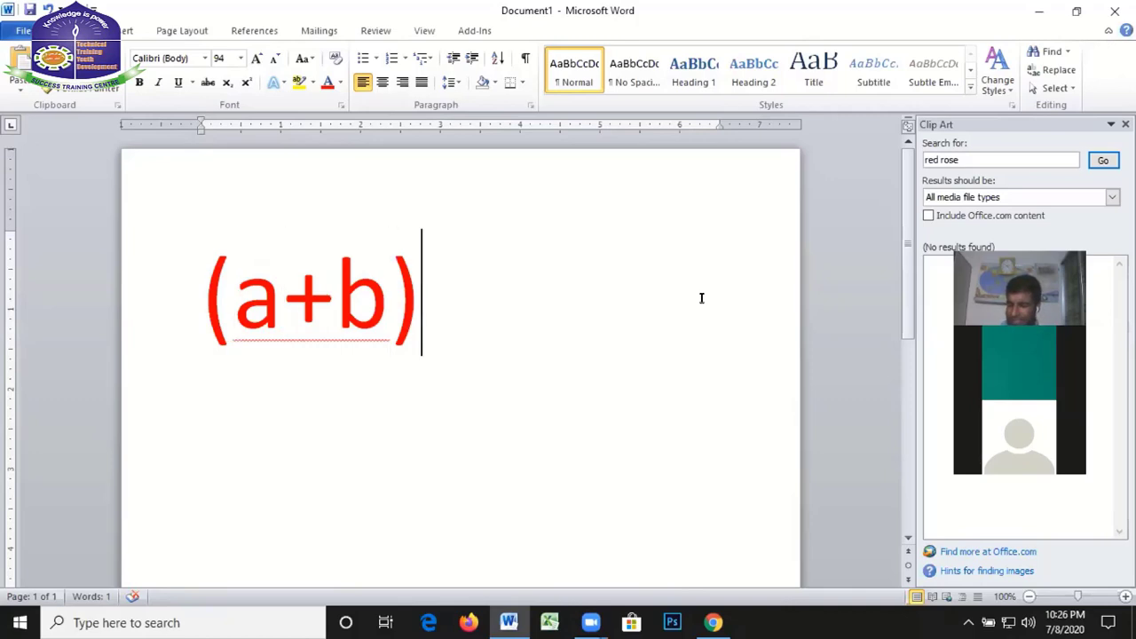
{"action": "type", "text": "2"}
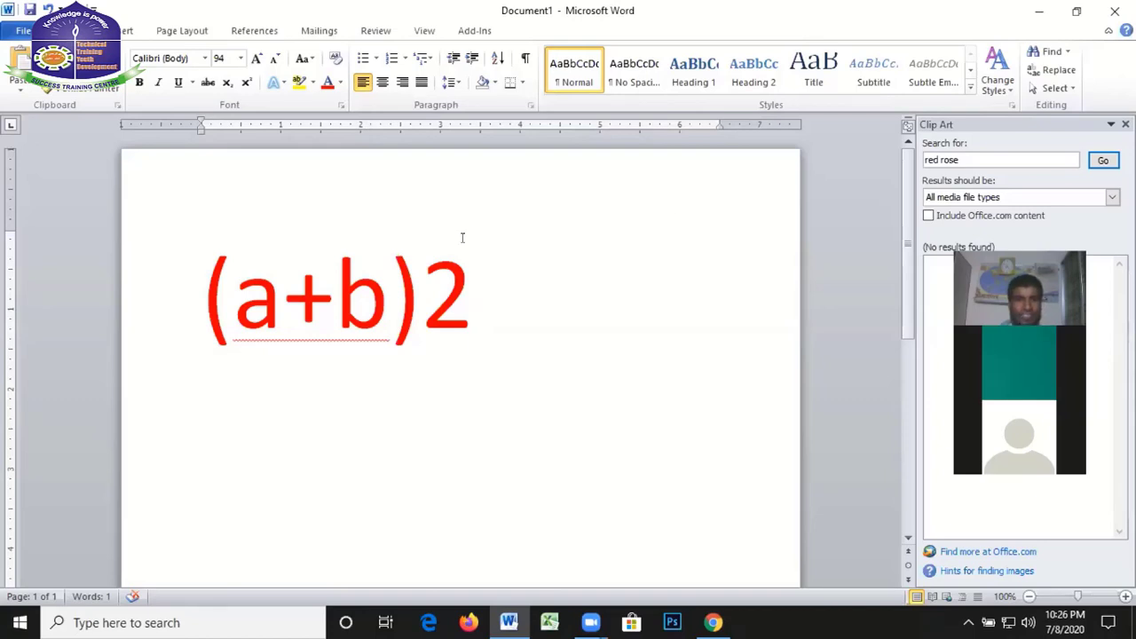
Superscript the 2 after (a+b), then revert it and delete it
{"action": "double_click", "coordinate": [452, 303]}
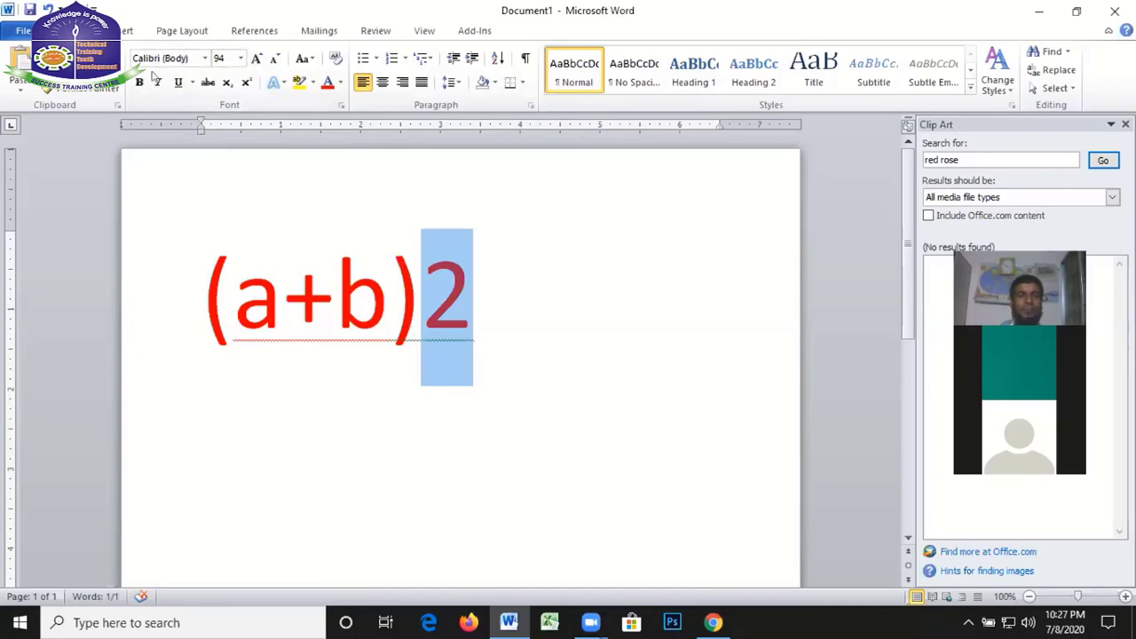
{"action": "left_click", "coordinate": [246, 84]}
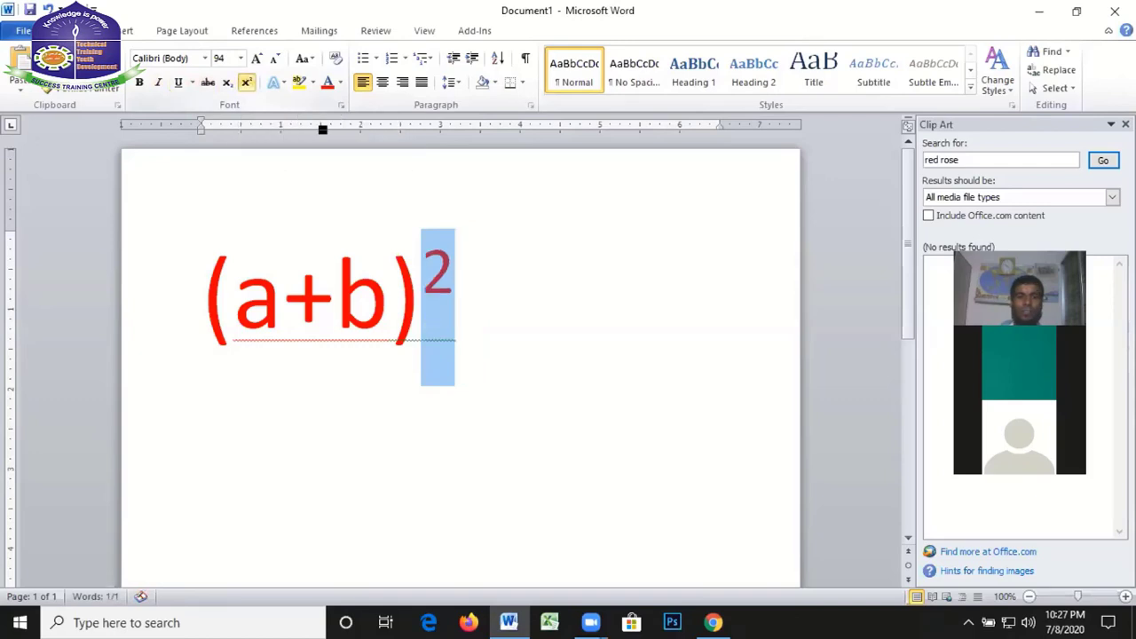
{"action": "left_click", "coordinate": [571, 315]}
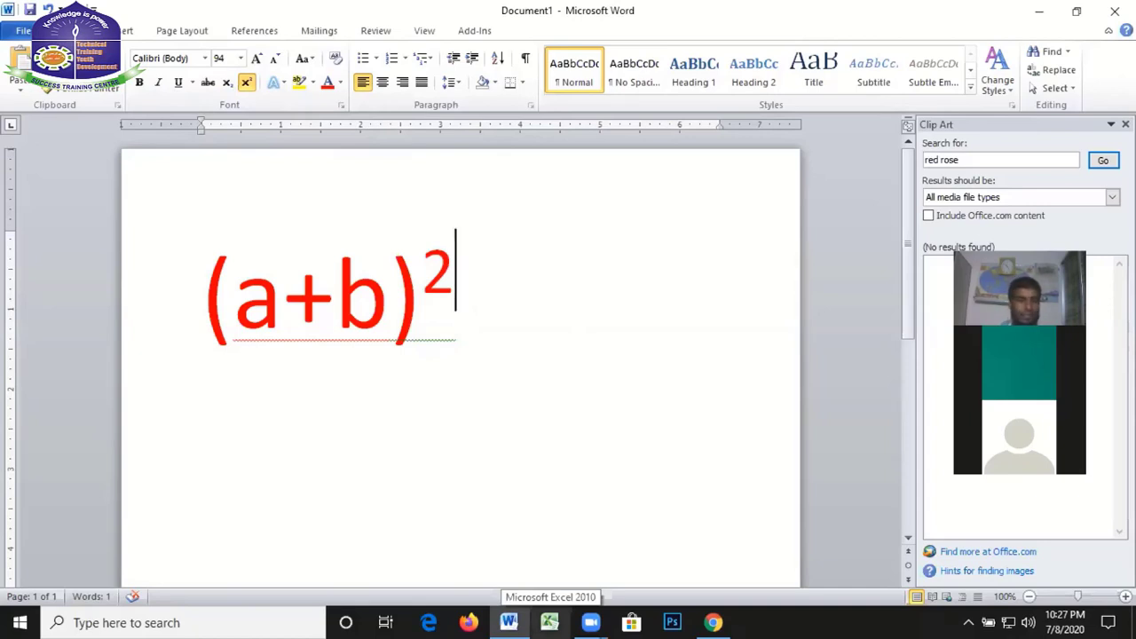
{"action": "key", "text": "shift+Left"}
{"action": "key", "text": "ctrl+shift+equal"}
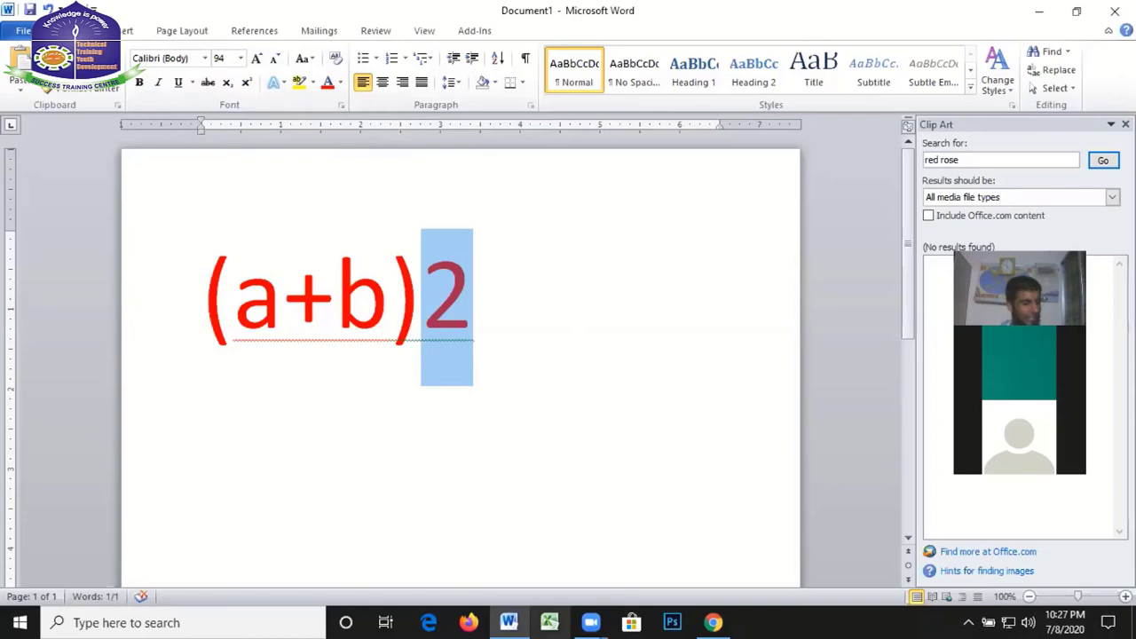
{"action": "key", "text": "Delete"}
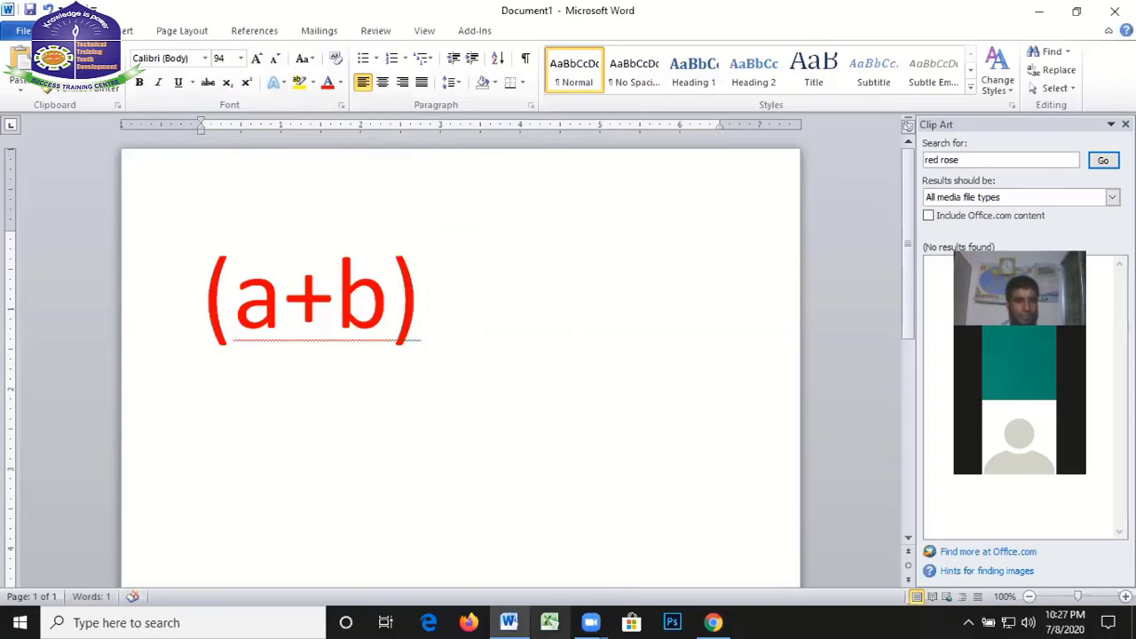
Retype the opening bracket and final 2, and superscript the 2 with Ctrl+Shift+=
{"action": "key", "text": "Home"}
{"action": "key", "text": "Delete"}
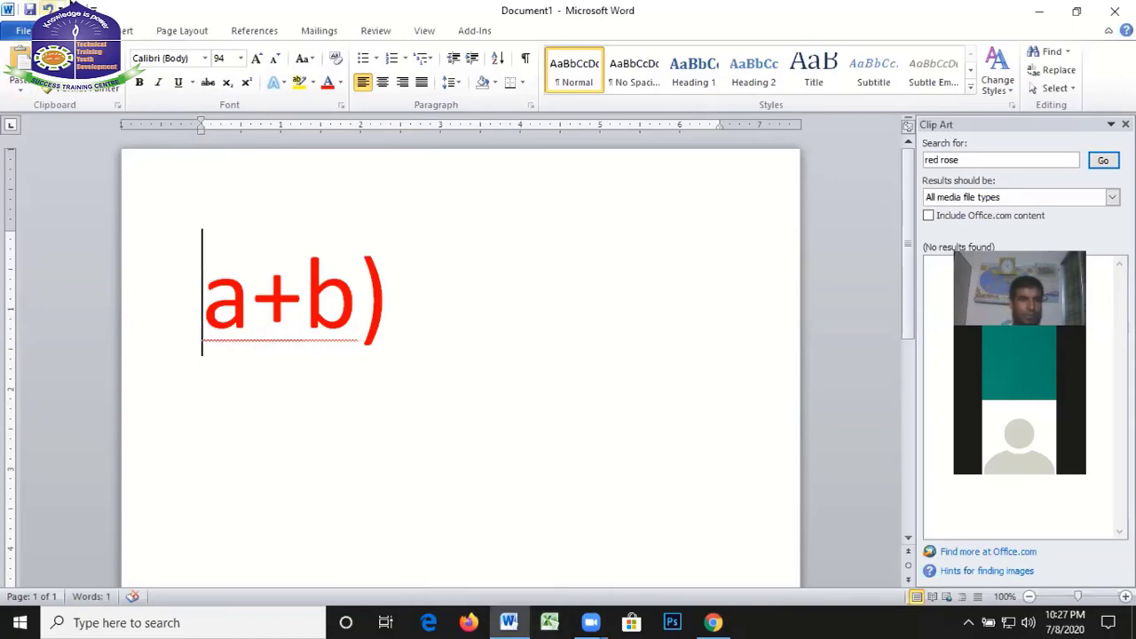
{"action": "type", "text": "("}
{"action": "key", "text": "End"}
{"action": "type", "text": "2"}
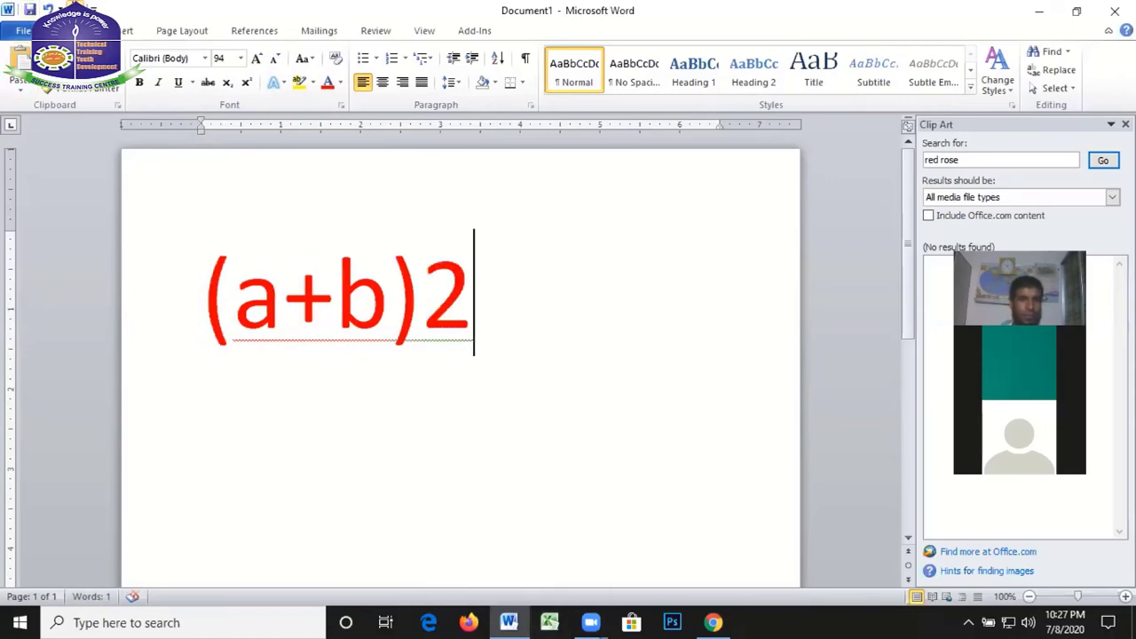
{"action": "key", "text": "shift+Left"}
{"action": "key", "text": "ctrl+shift+equal"}
{"action": "left_click", "coordinate": [538, 341]}
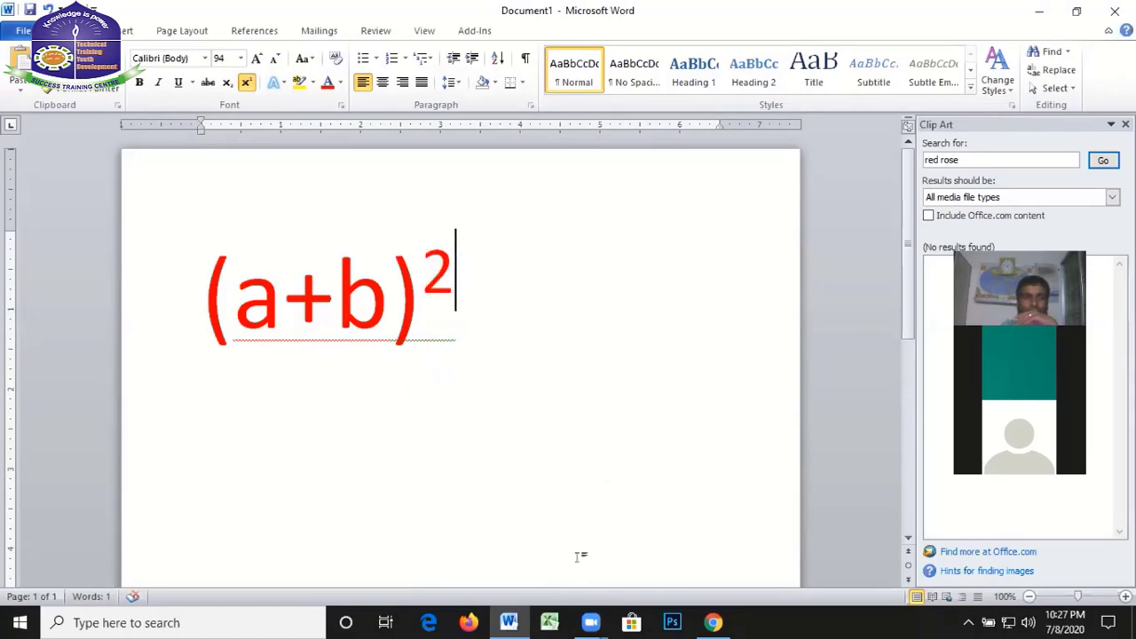
{"action": "key", "text": "shift+Left"}
{"action": "key", "text": "ctrl+shift+equal"}
{"action": "key", "text": "ctrl+shift+equal"}
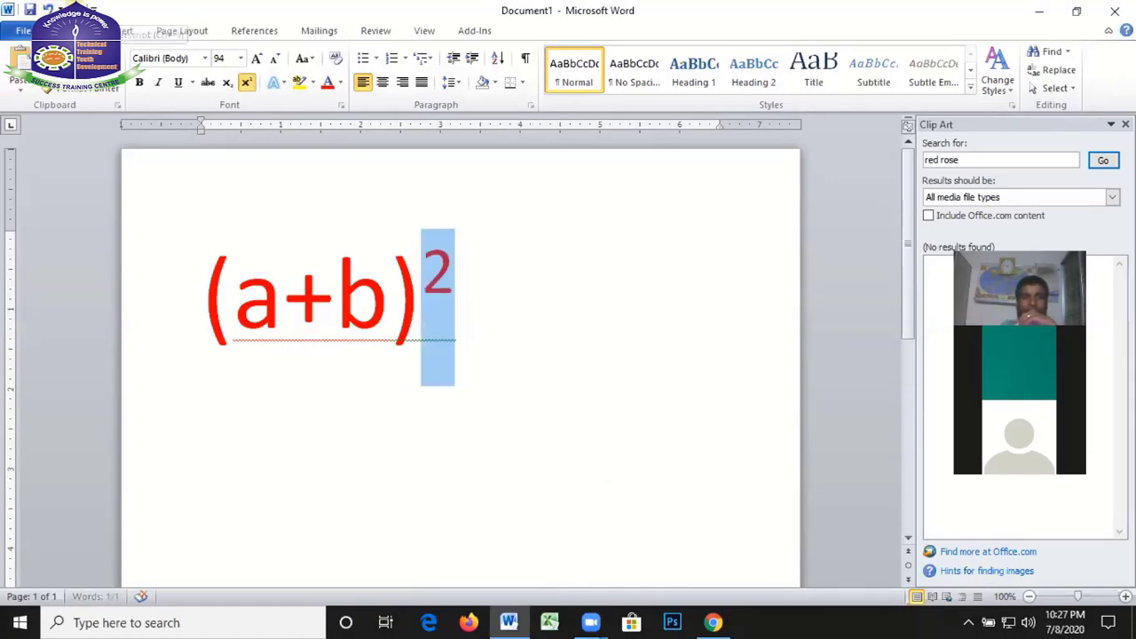
{"action": "left_click", "coordinate": [538, 352]}
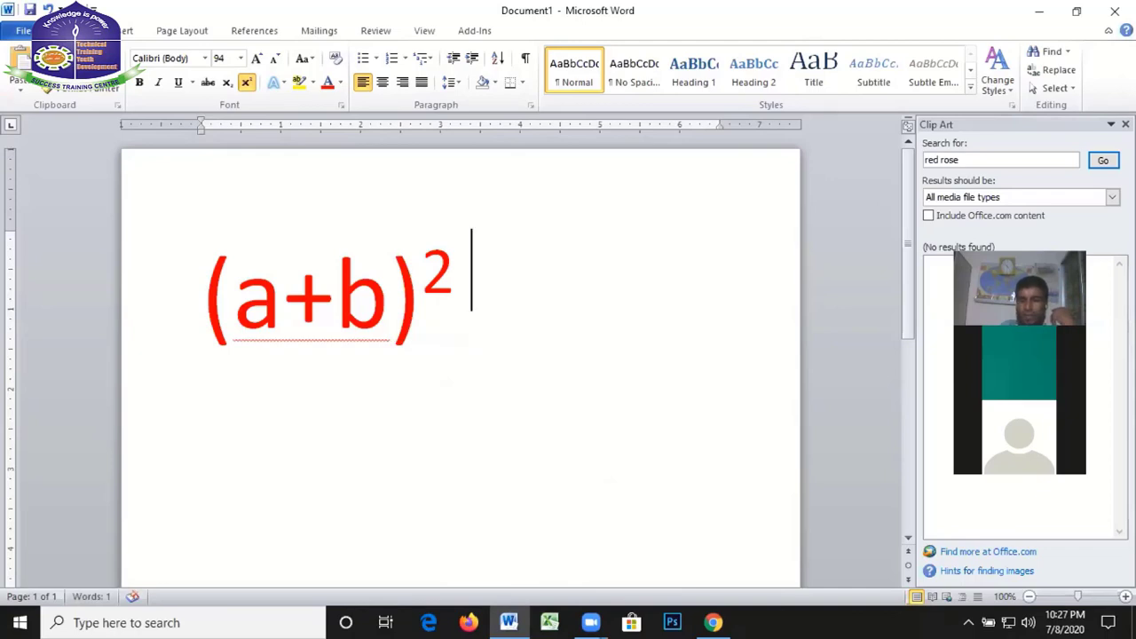
On a new line type H2o and make its 2 subscript, giving H₂o
{"action": "key", "text": "Return"}
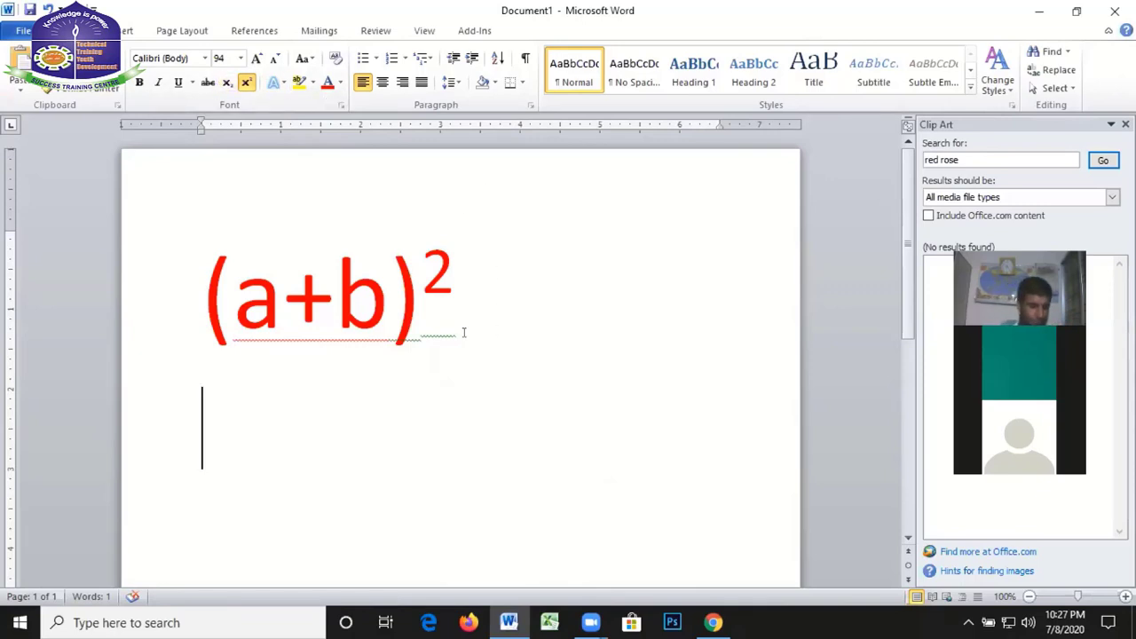
{"action": "type", "text": "H"}
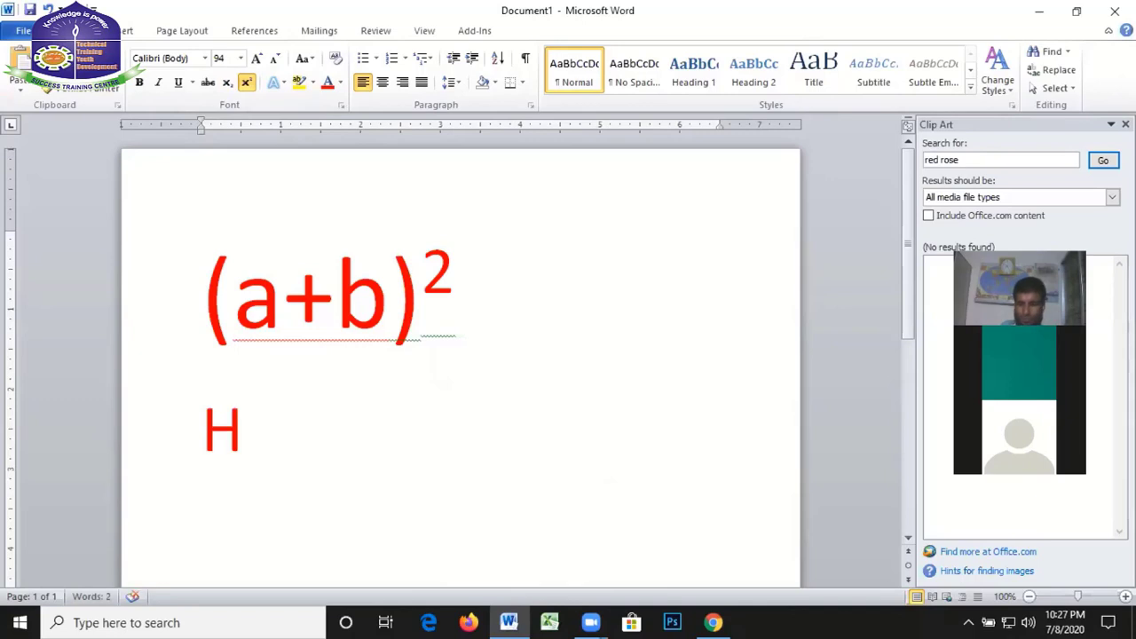
{"action": "type", "text": "2"}
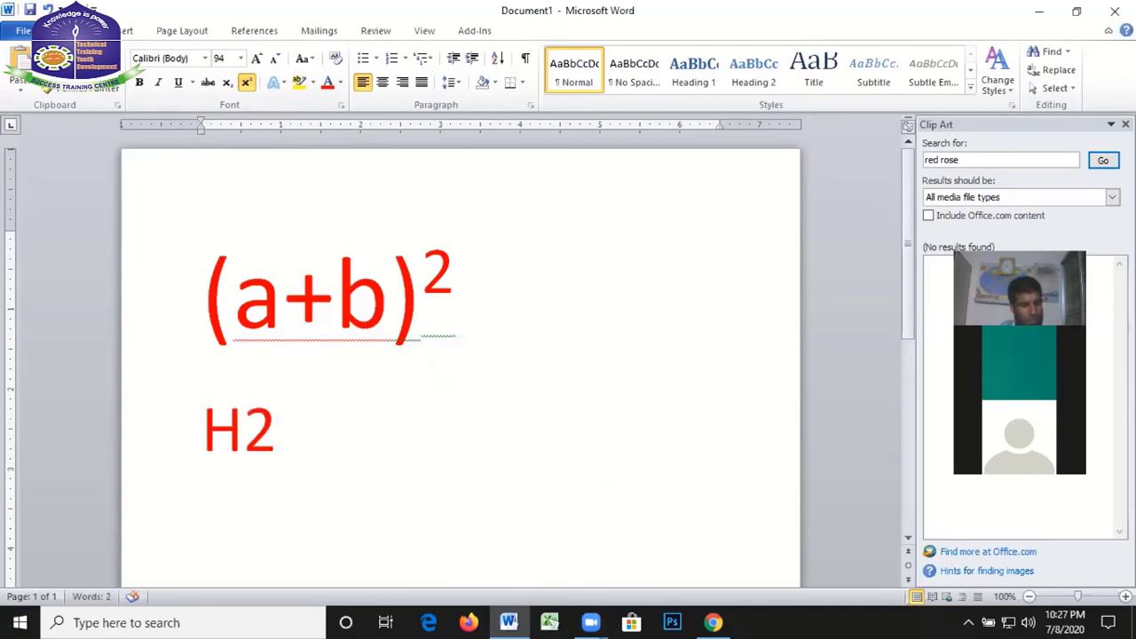
{"action": "type", "text": "o"}
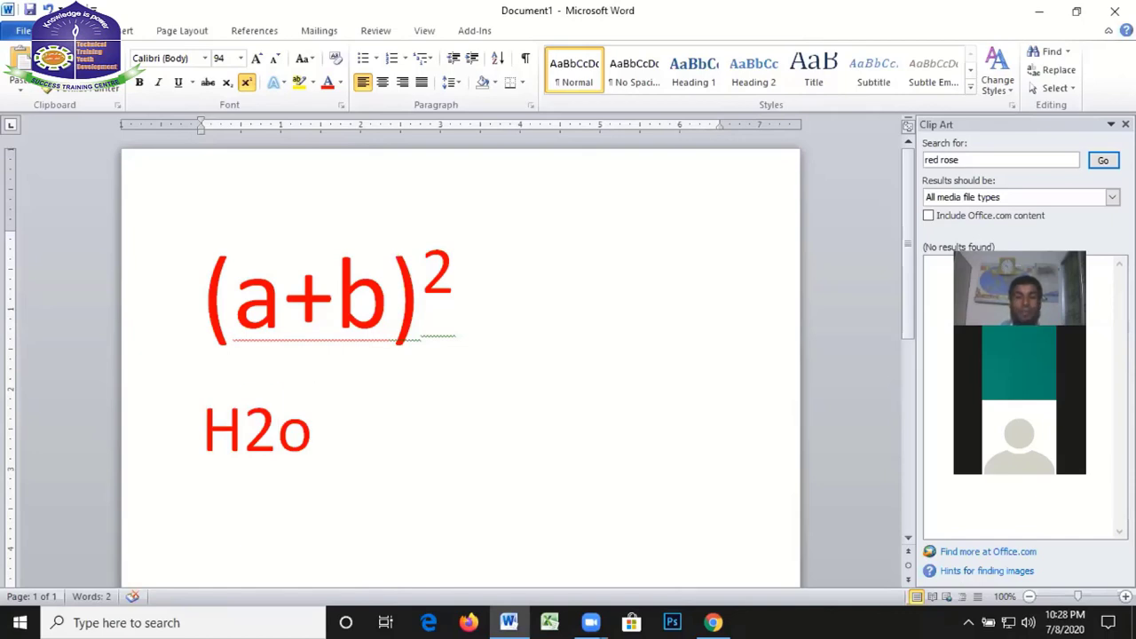
{"action": "key", "text": "shift+Left"}
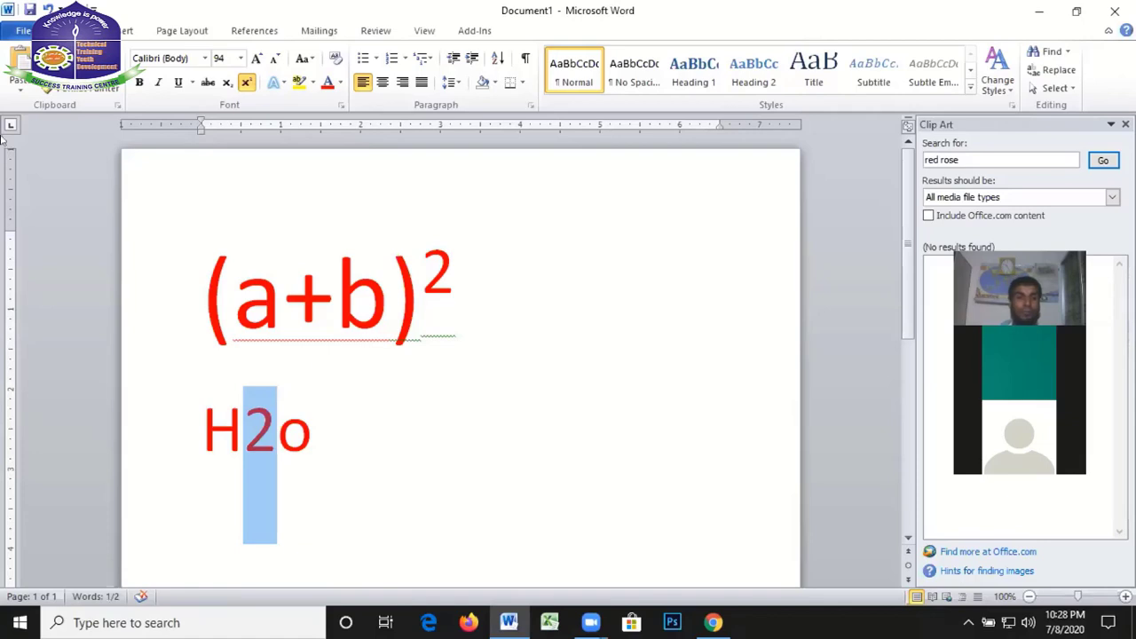
{"action": "left_click", "coordinate": [227, 84]}
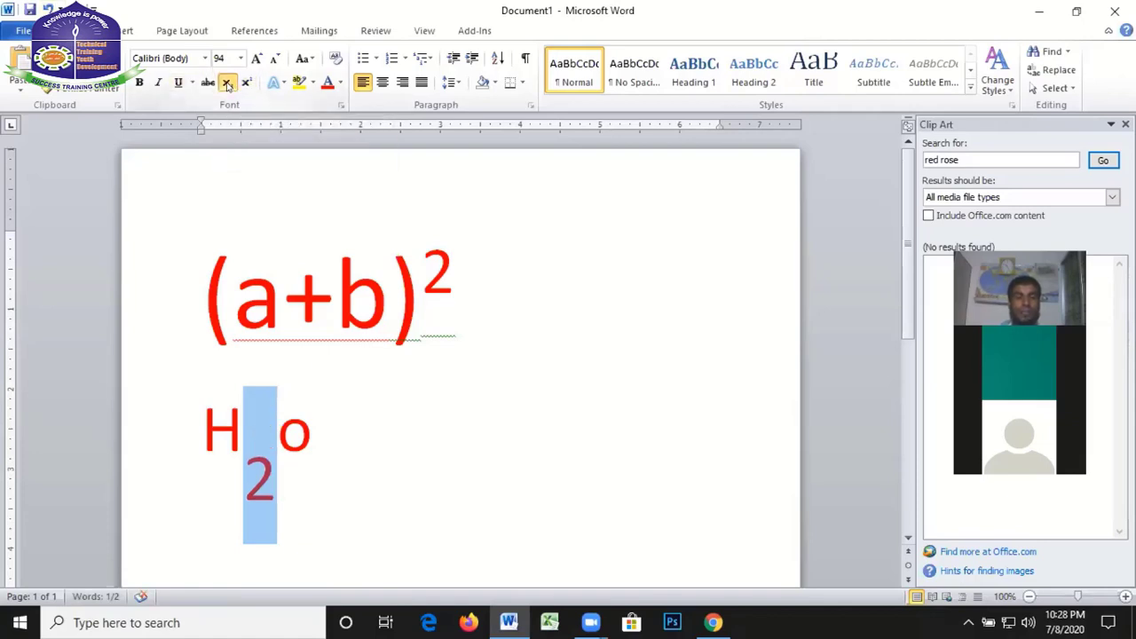
{"action": "left_click", "coordinate": [435, 448]}
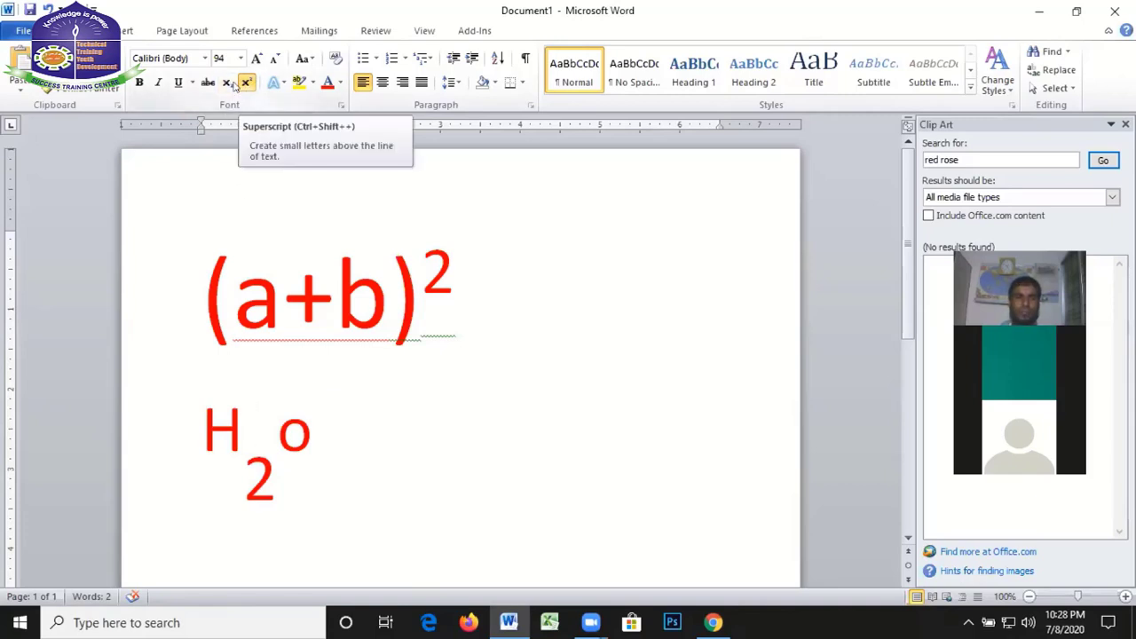
{"action": "left_click", "coordinate": [260, 461]}
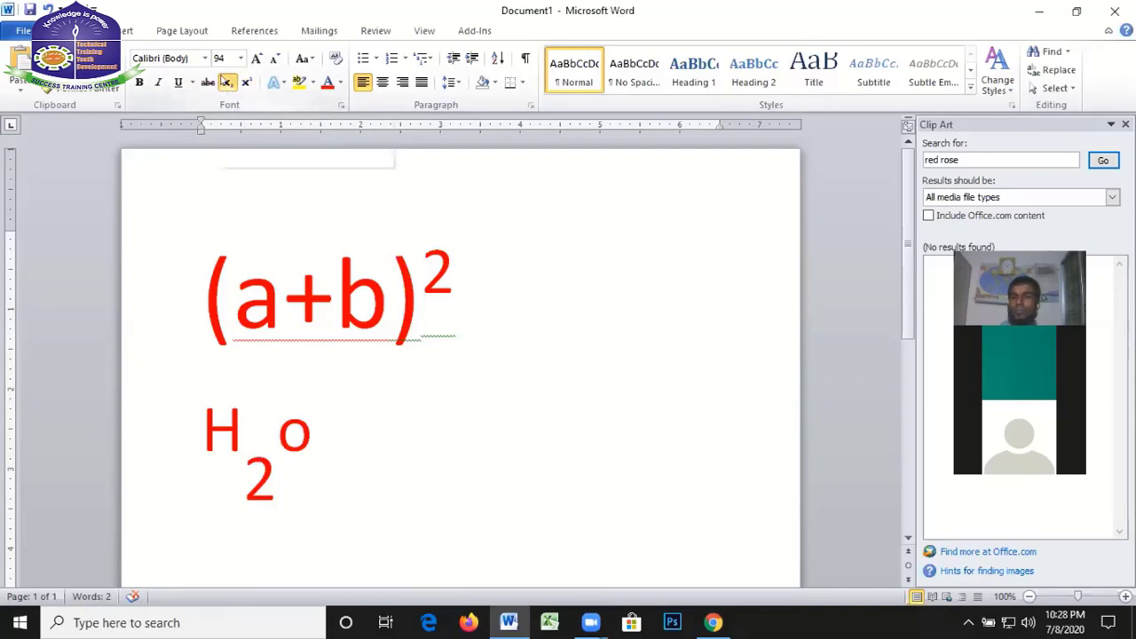
{"action": "left_click", "coordinate": [453, 266]}
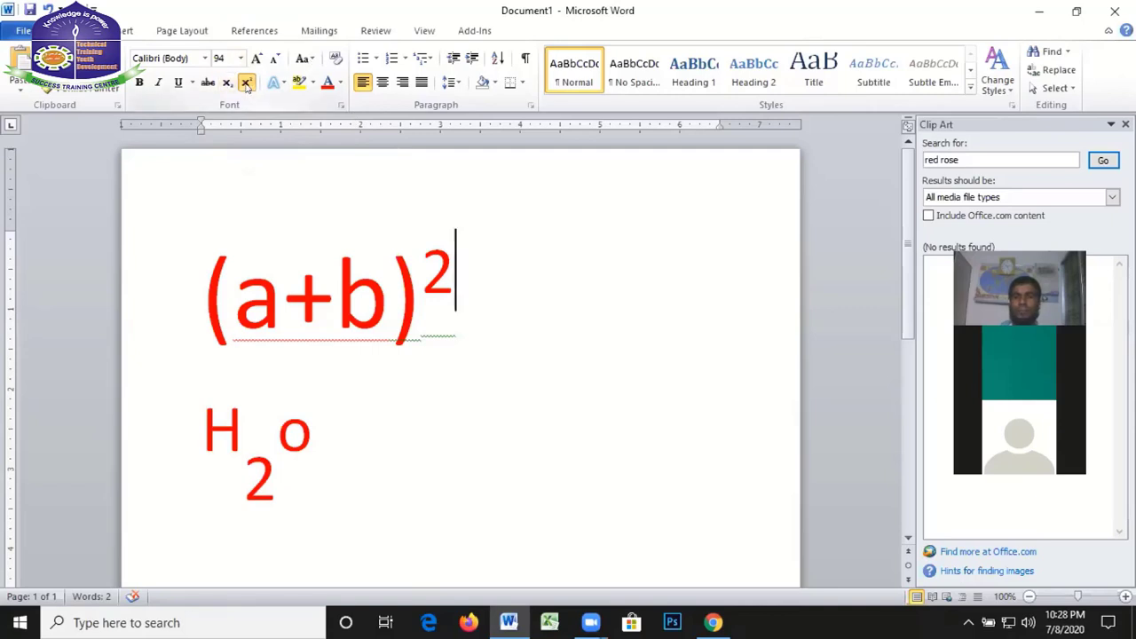
{"action": "left_click", "coordinate": [260, 470]}
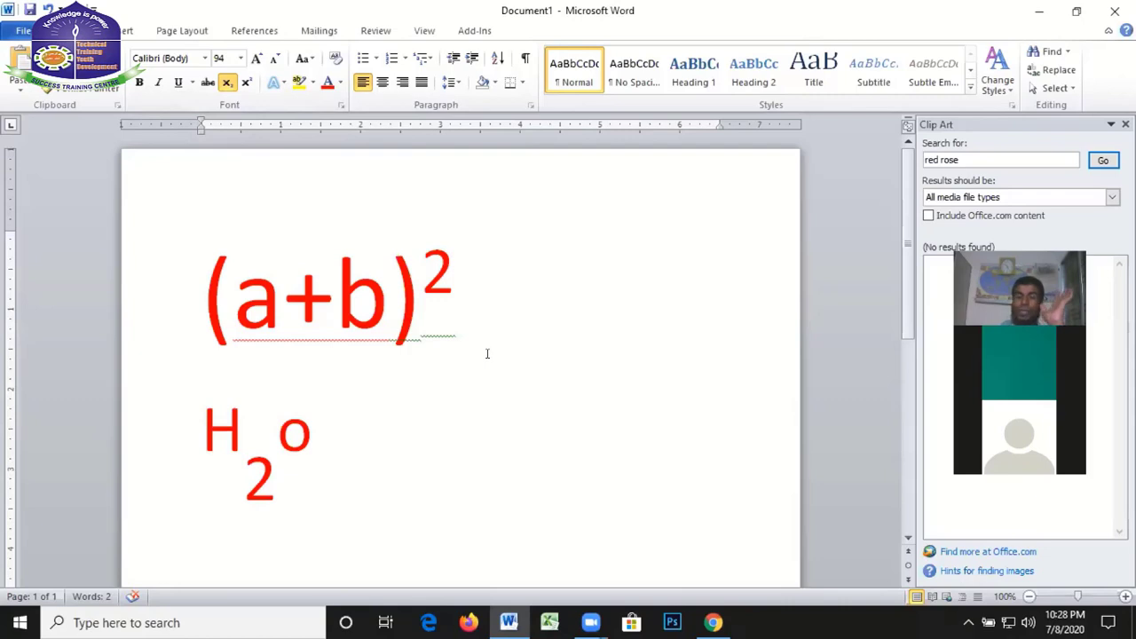
Select both lines, (a+b)² and H₂o, and delete them to blank the page
{"action": "mouse_move", "coordinate": [347, 438]}
{"action": "left_mouse_down"}
{"action": "mouse_move", "coordinate": [133, 418]}
{"action": "mouse_move", "coordinate": [213, 266]}
{"action": "left_mouse_up"}
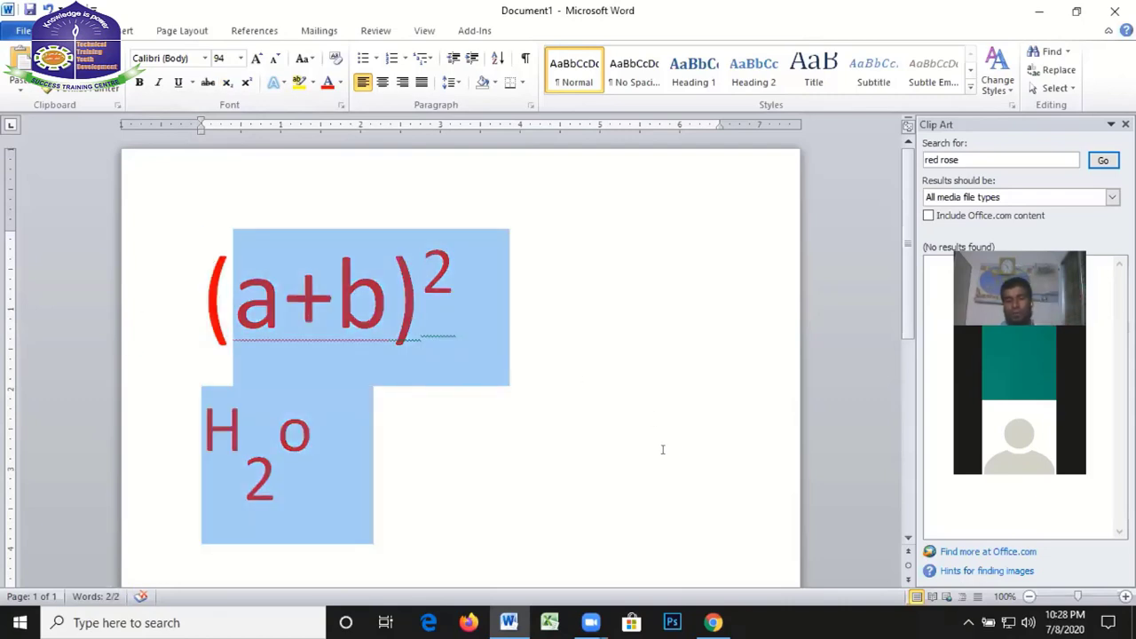
{"action": "key", "text": "BackSpace"}
{"action": "key", "text": "BackSpace"}
{"action": "key", "text": "BackSpace"}
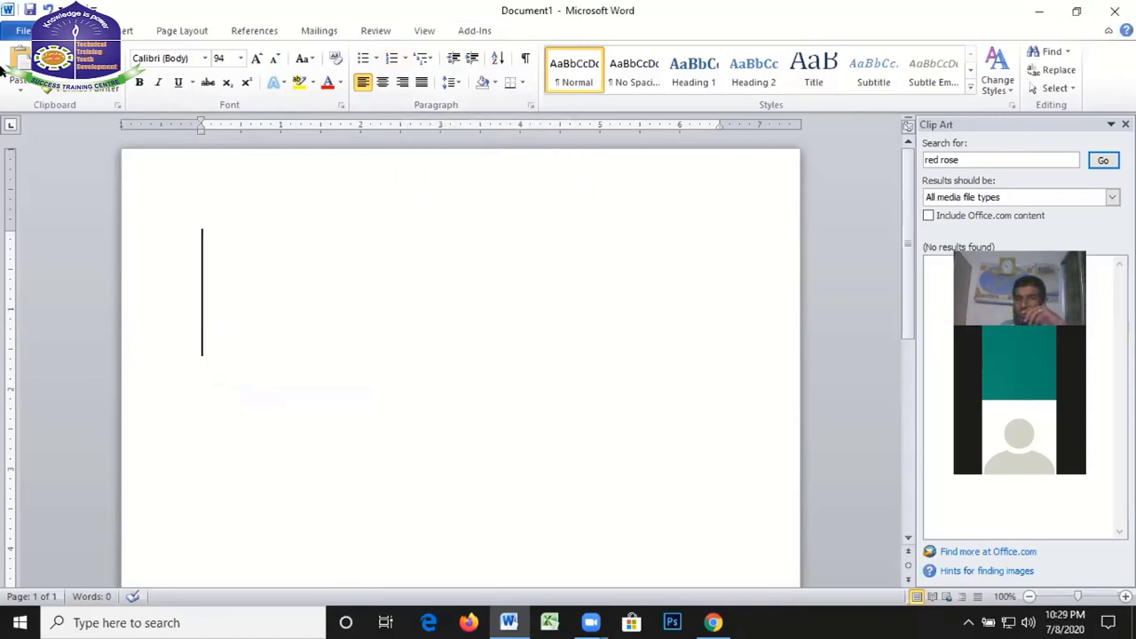
{"action": "left_click", "coordinate": [132, 31]}
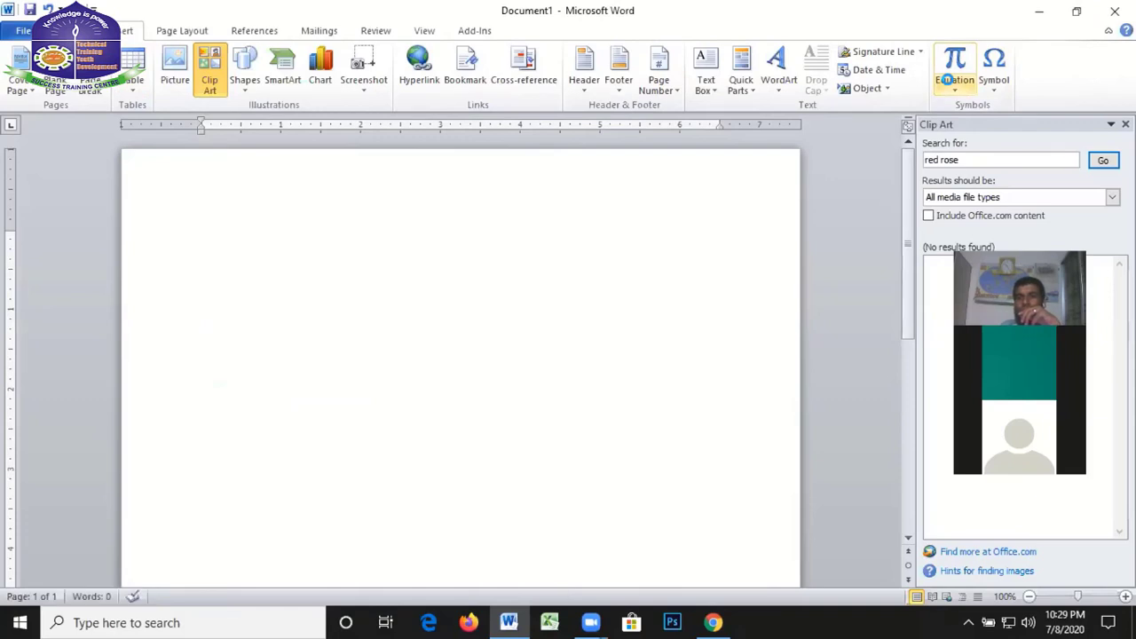
Insert a new blank equation from the Equation gallery
{"action": "left_click", "coordinate": [949, 82]}
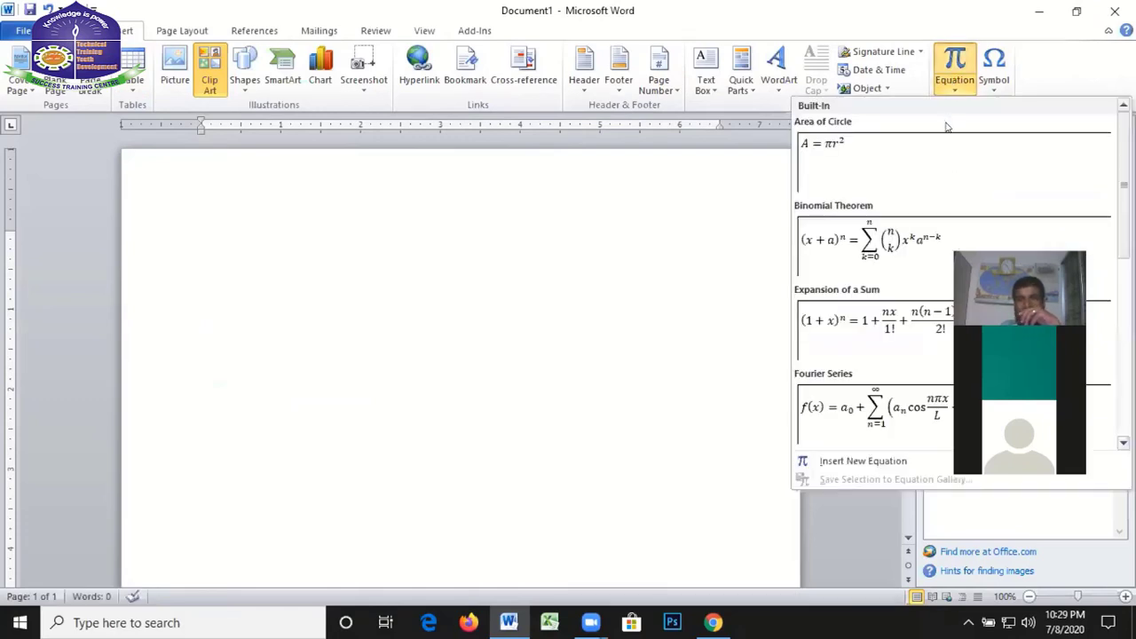
{"action": "left_click", "coordinate": [884, 465]}
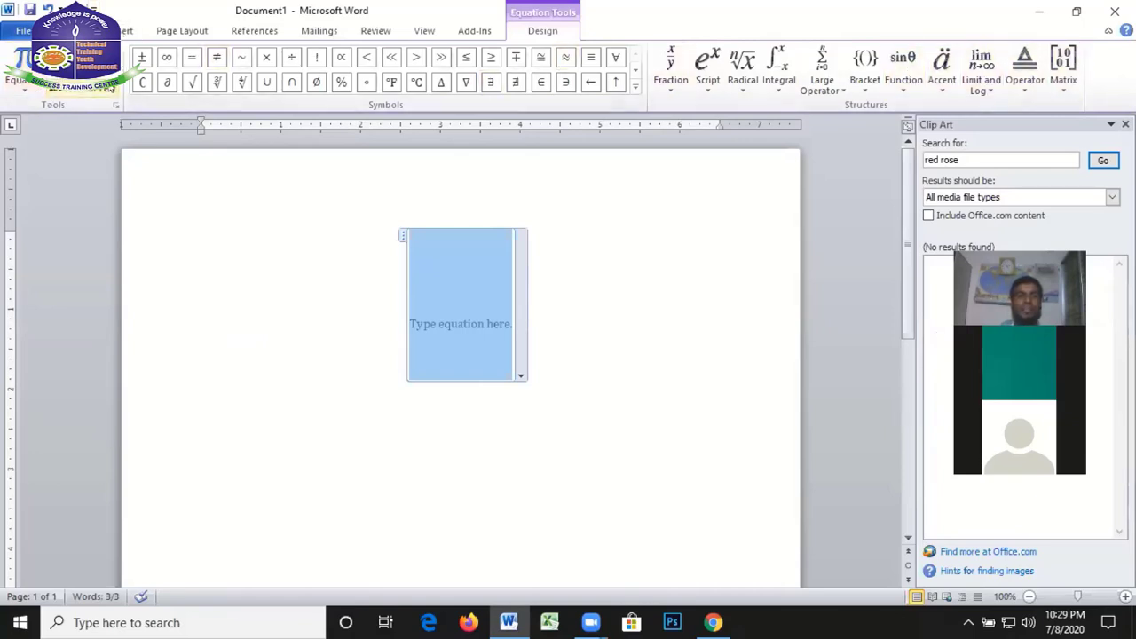
{"action": "left_click", "coordinate": [699, 285]}
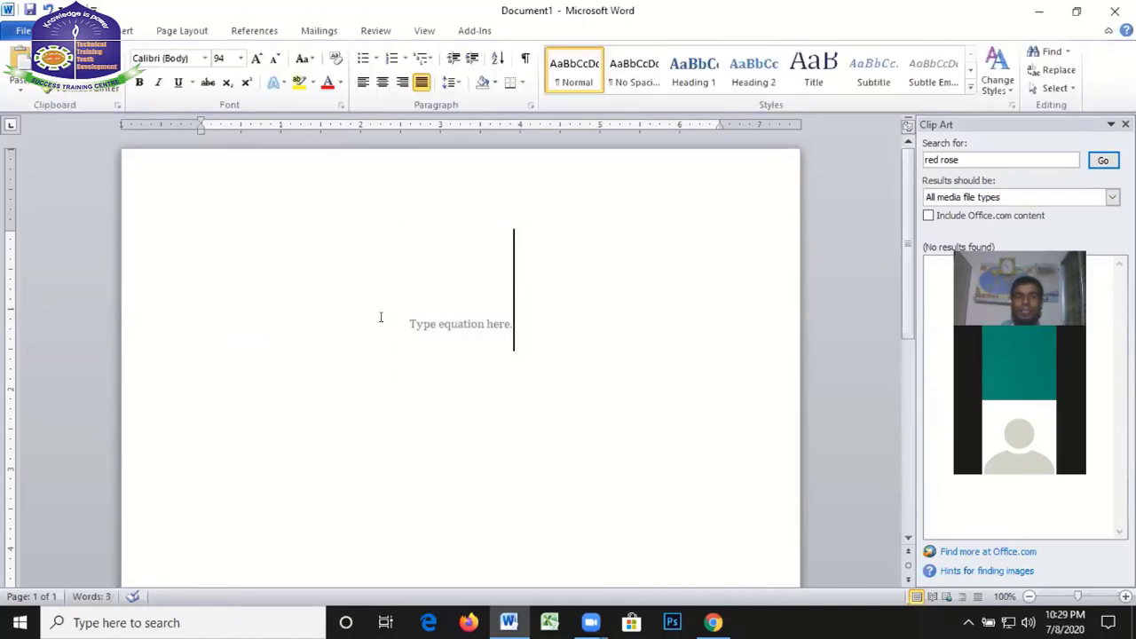
{"action": "left_click", "coordinate": [436, 321]}
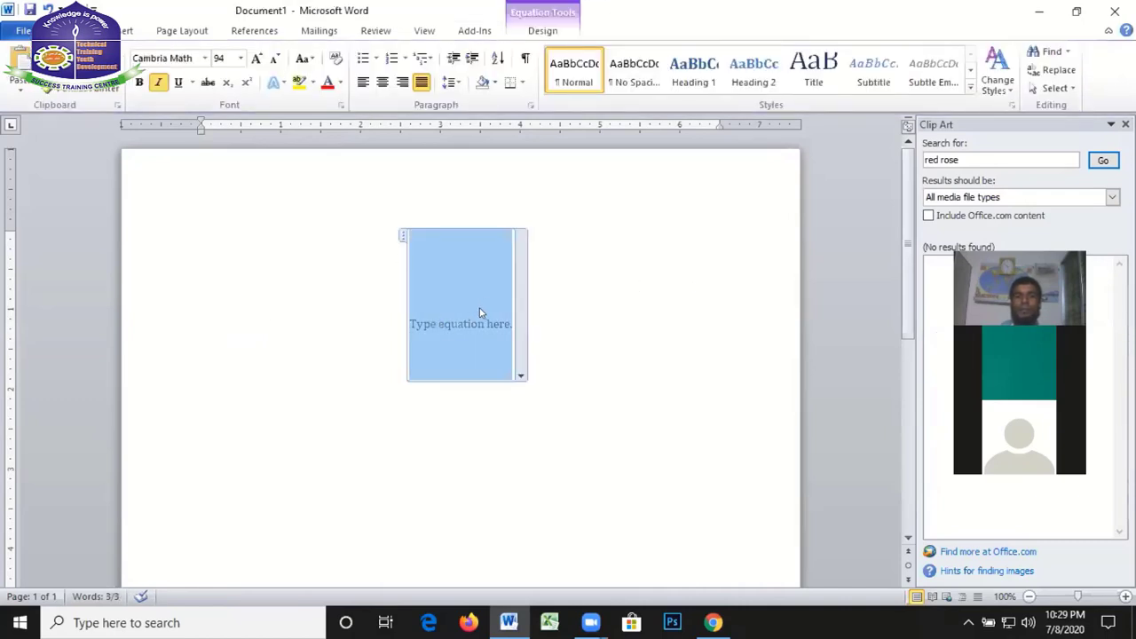
{"action": "left_click", "coordinate": [402, 235]}
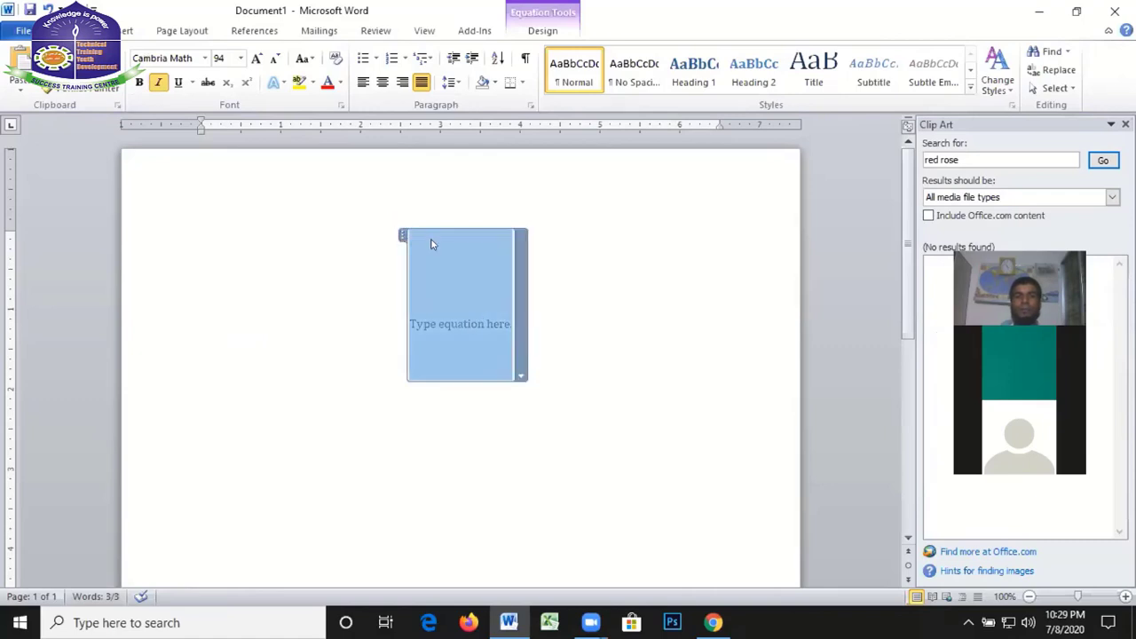
{"action": "right_click", "coordinate": [521, 311]}
{"action": "key", "text": "Escape"}
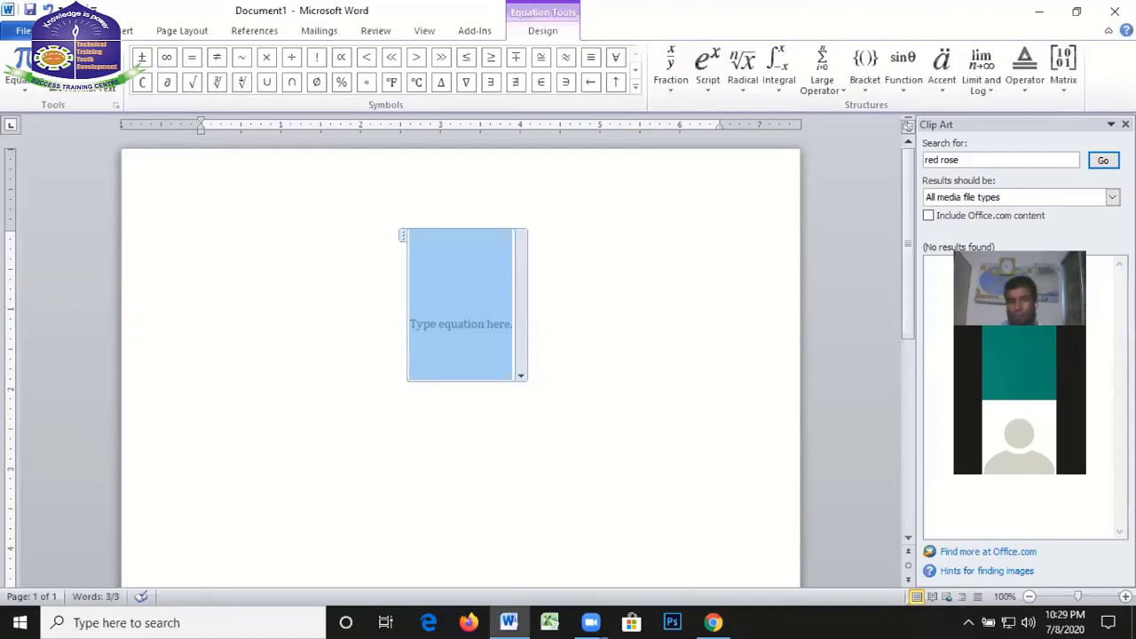
Type 1/2 as a stacked fraction, then a plain 1/2 below it
{"action": "type", "text": "1"}
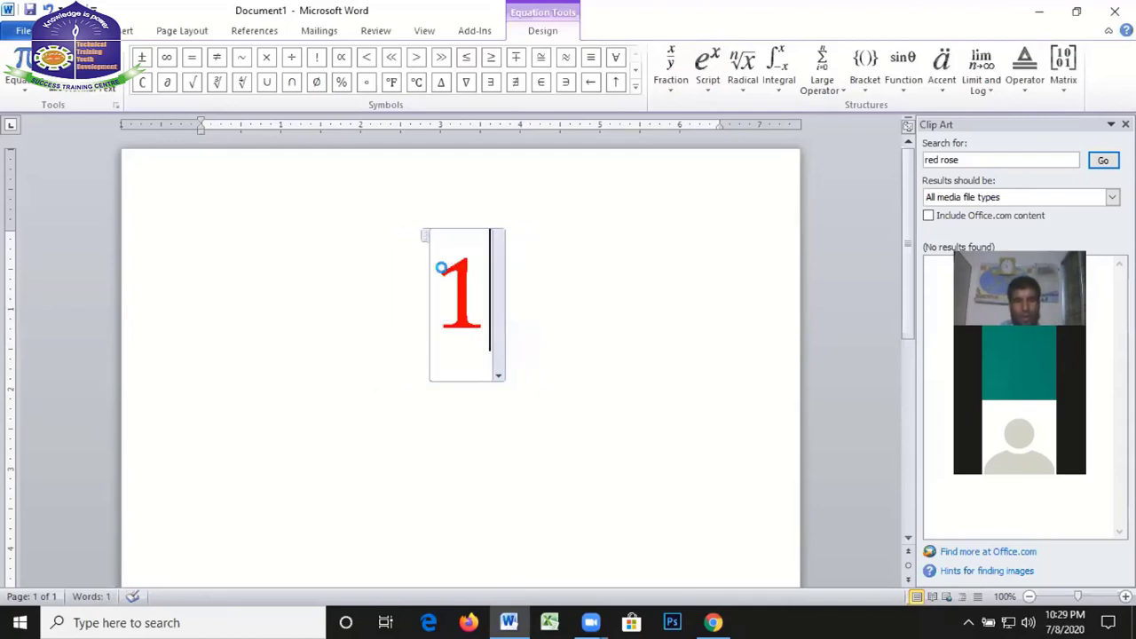
{"action": "type", "text": "/"}
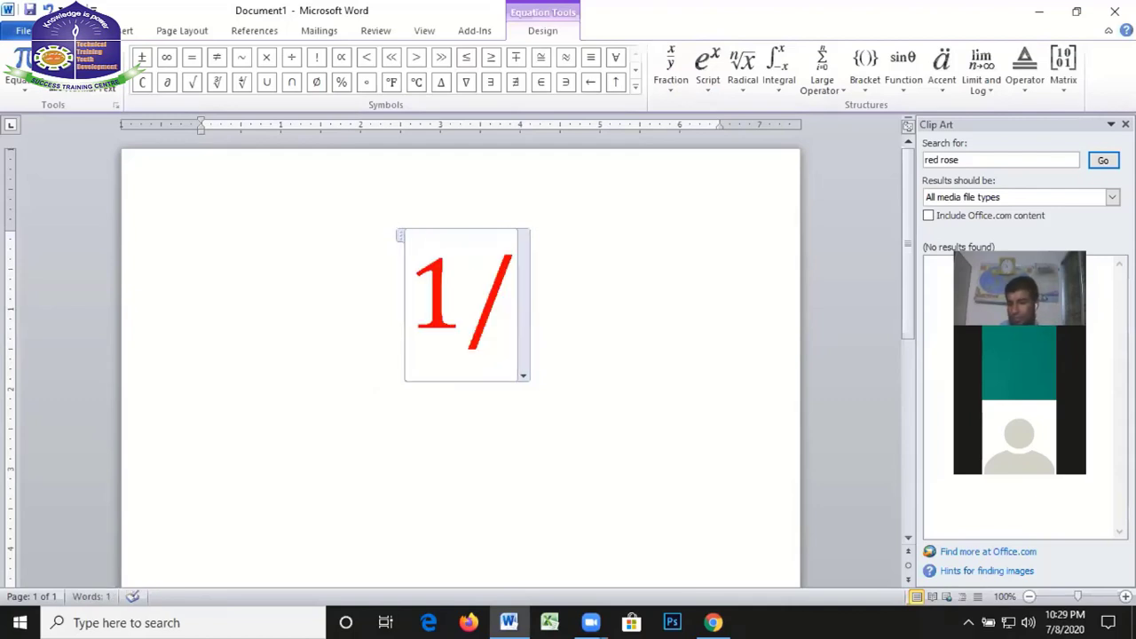
{"action": "type", "text": "2"}
{"action": "key", "text": "Return"}
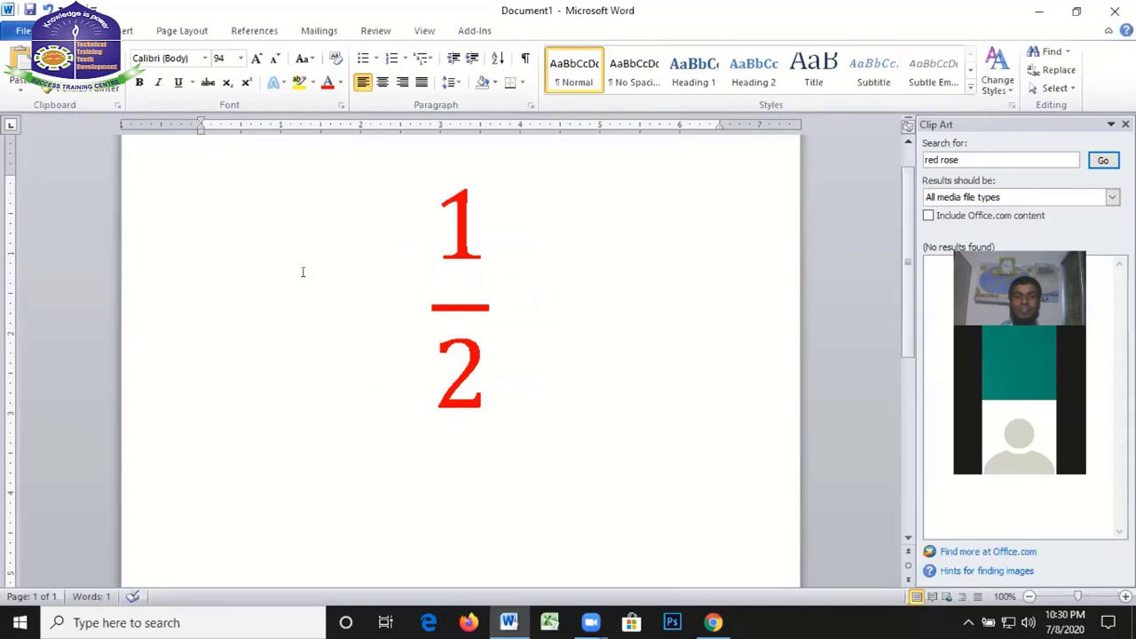
{"action": "scroll", "coordinate": [324, 382], "scroll_direction": "down", "scroll_amount": 2}
{"action": "scroll", "coordinate": [323, 382], "scroll_direction": "up", "scroll_amount": 3}
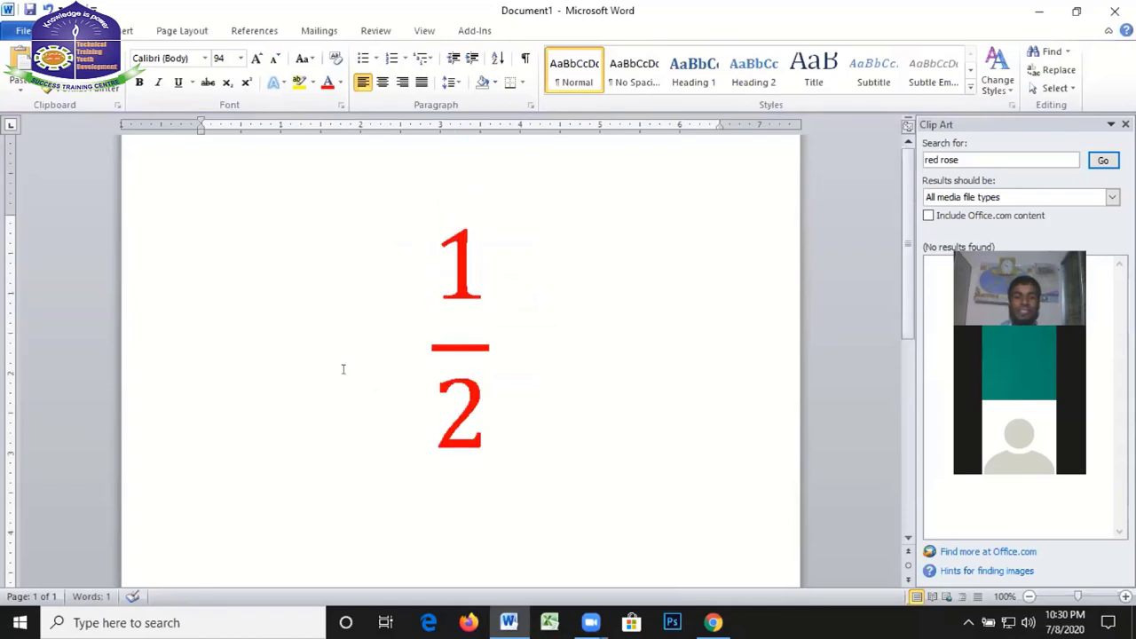
{"action": "type", "text": "1/"}
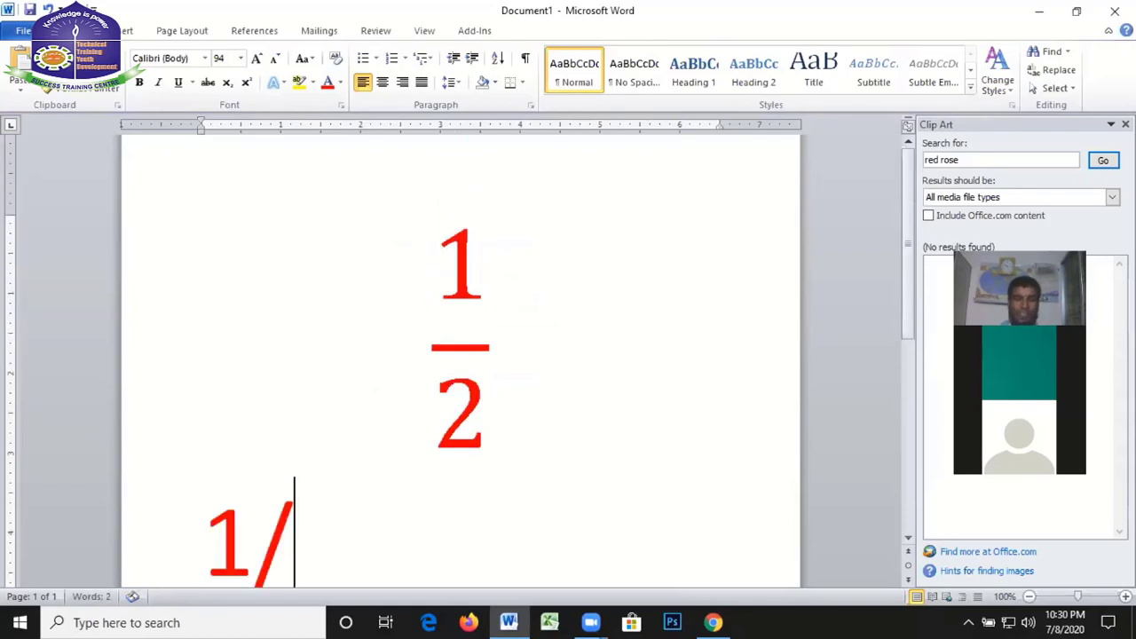
{"action": "type", "text": "2"}
{"action": "scroll", "coordinate": [233, 420], "scroll_direction": "down", "scroll_amount": 2}
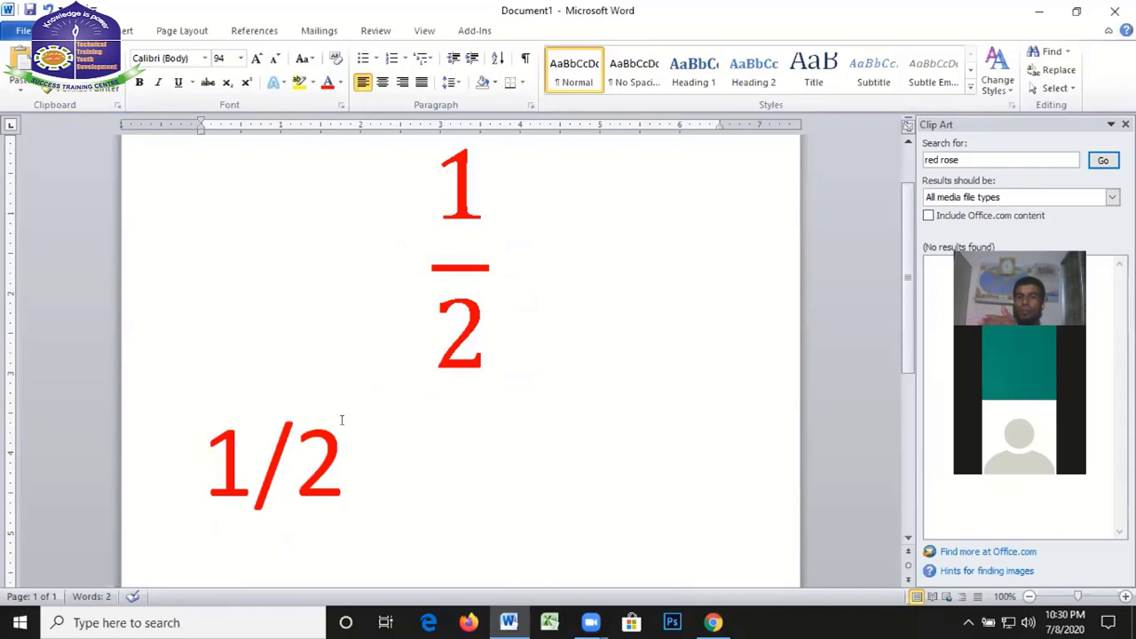
Change the stacked fraction's denominator from 2 to 4 and leave the equation
{"action": "left_click", "coordinate": [475, 248]}
{"action": "scroll", "coordinate": [476, 248], "scroll_direction": "up", "scroll_amount": 1}
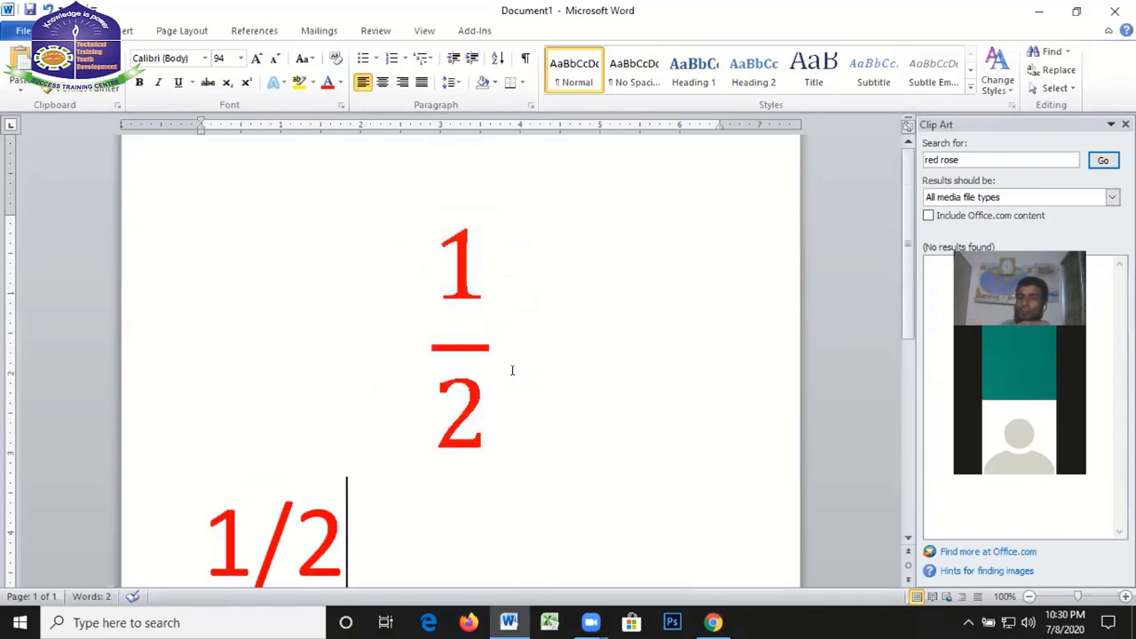
{"action": "left_click", "coordinate": [471, 272]}
{"action": "left_click", "coordinate": [466, 395]}
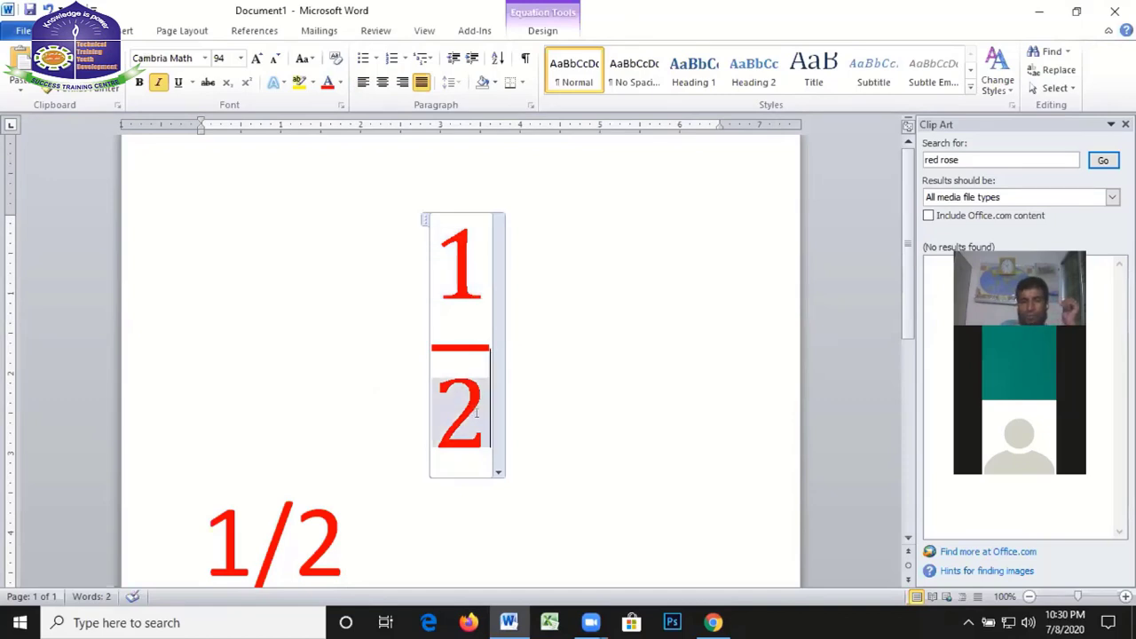
{"action": "type", "text": "4"}
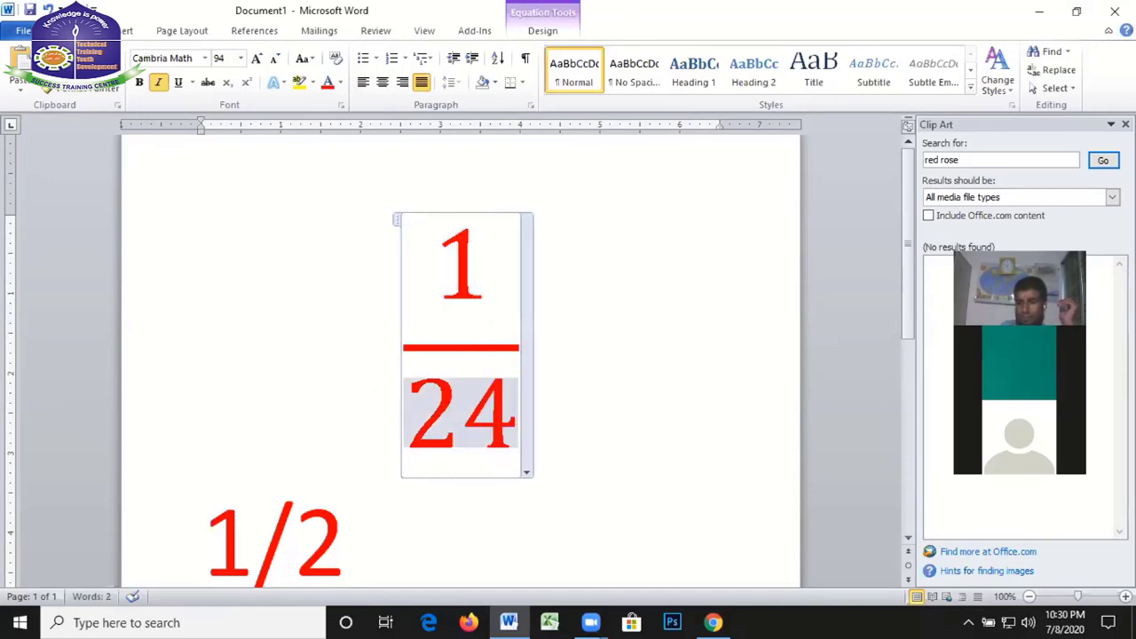
{"action": "left_click", "coordinate": [462, 413]}
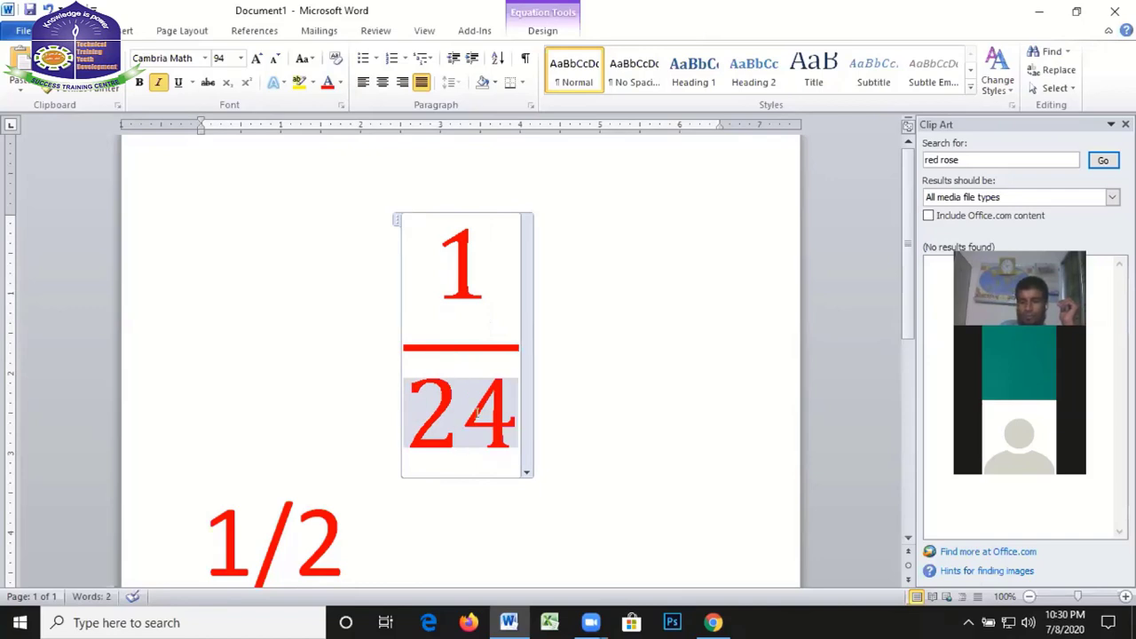
{"action": "key", "text": "BackSpace"}
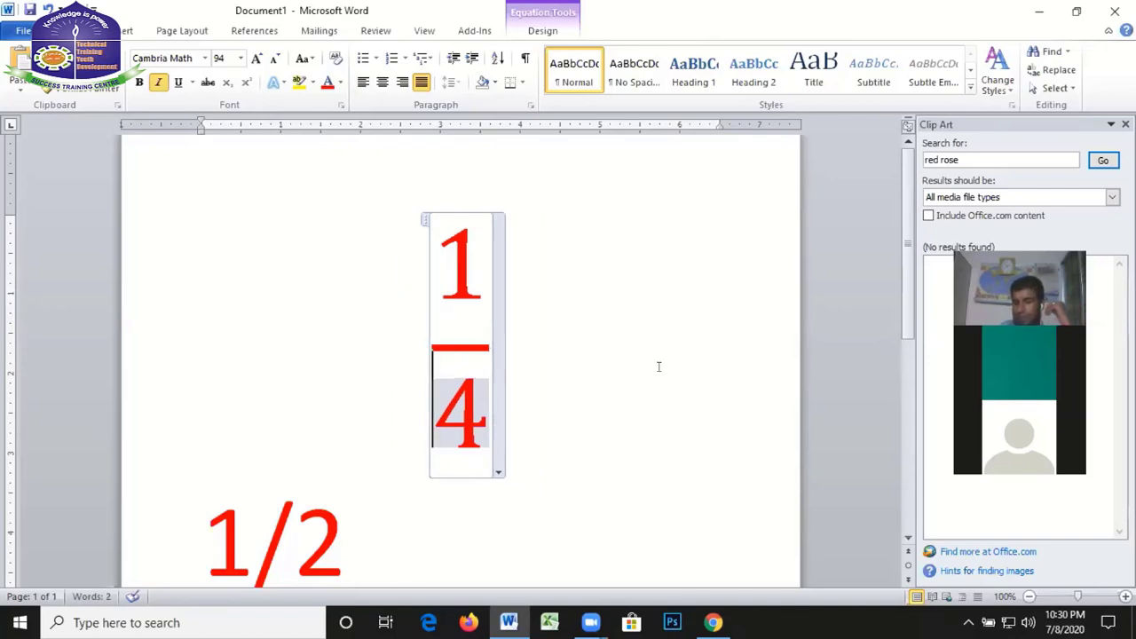
{"action": "key", "text": "Right"}
{"action": "key", "text": "Return"}
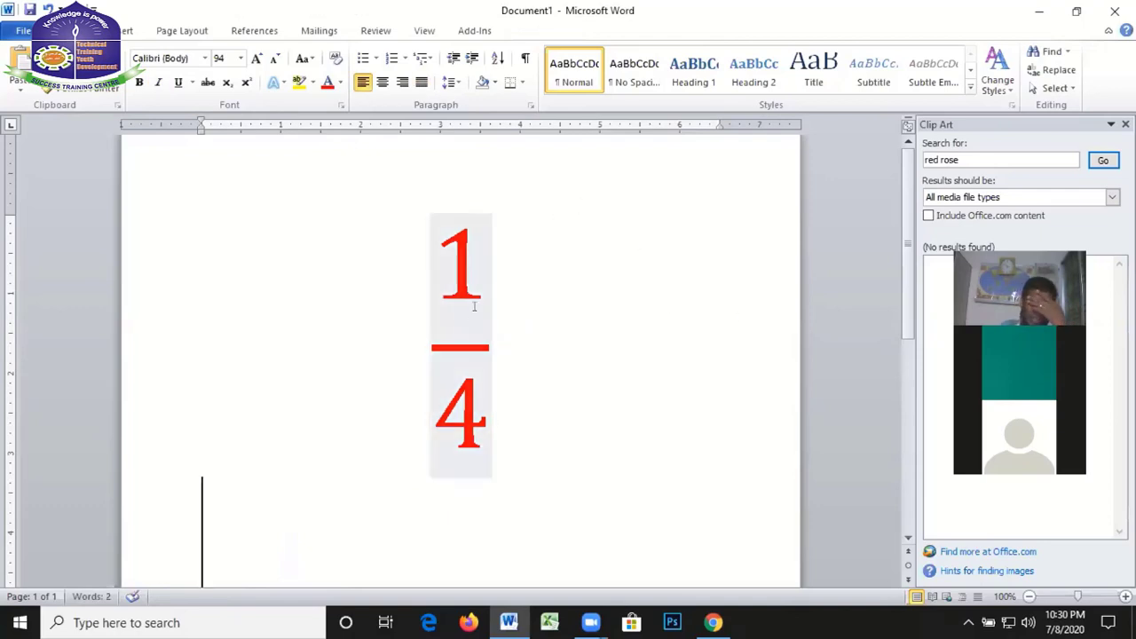
Delete the plain 1/2 text and the 1/4 fraction equation
{"action": "scroll", "coordinate": [550, 320], "scroll_direction": "down", "scroll_amount": 3}
{"action": "scroll", "coordinate": [497, 346], "scroll_direction": "down", "scroll_amount": 2}
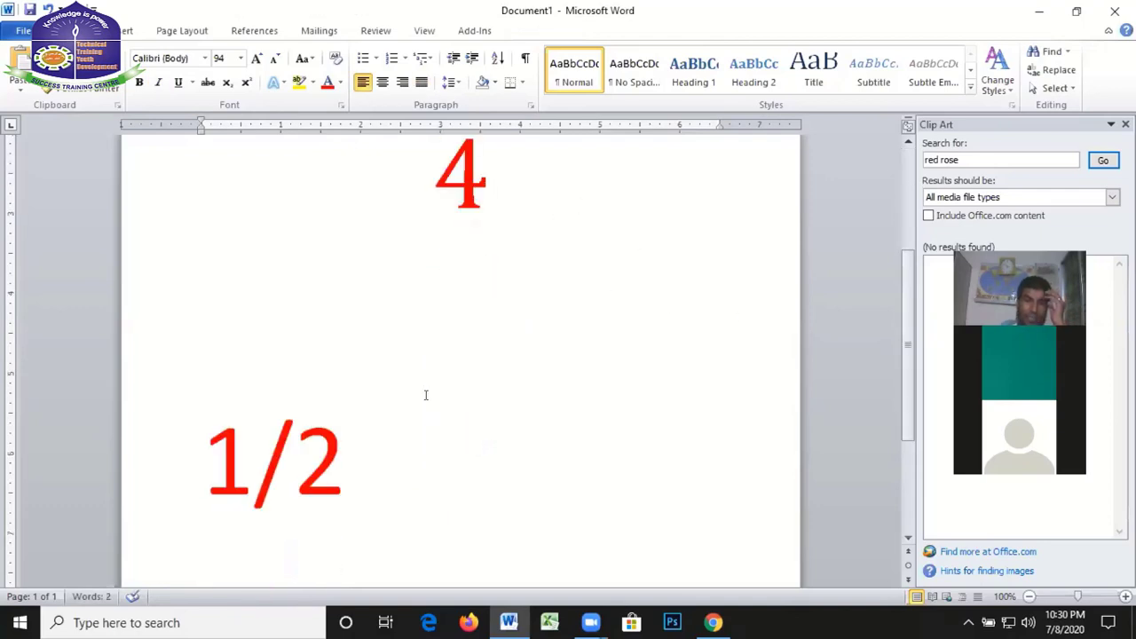
{"action": "left_click", "coordinate": [367, 445]}
{"action": "key", "text": "BackSpace"}
{"action": "key", "text": "BackSpace"}
{"action": "key", "text": "BackSpace"}
{"action": "scroll", "coordinate": [532, 449], "scroll_direction": "up", "scroll_amount": 3}
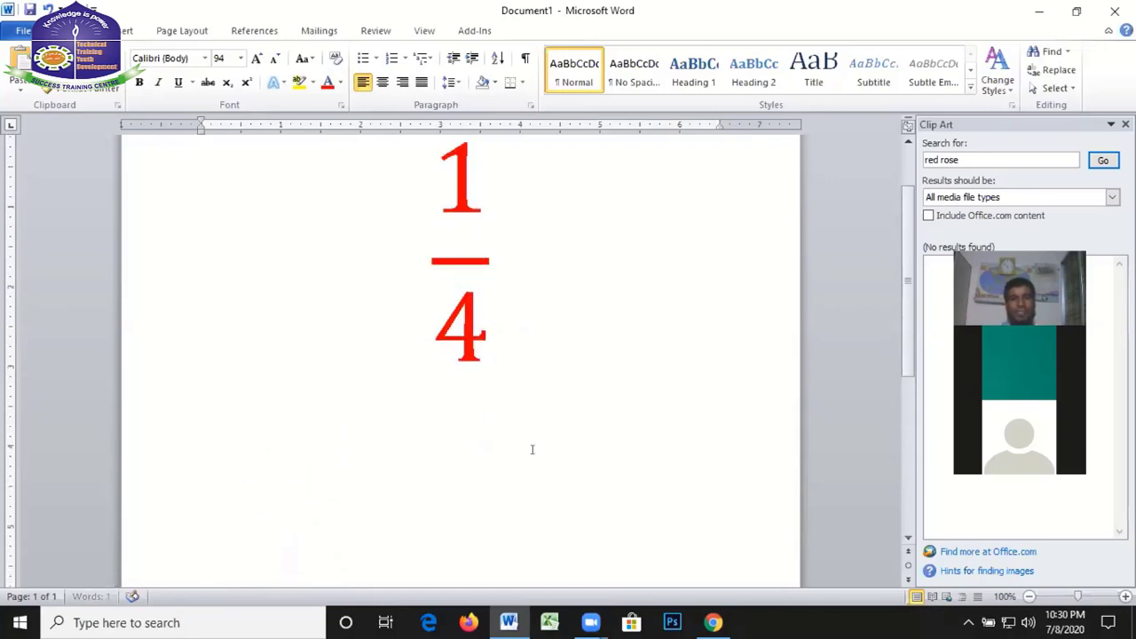
{"action": "left_click", "coordinate": [514, 381]}
{"action": "key", "text": "BackSpace"}
{"action": "key", "text": "BackSpace"}
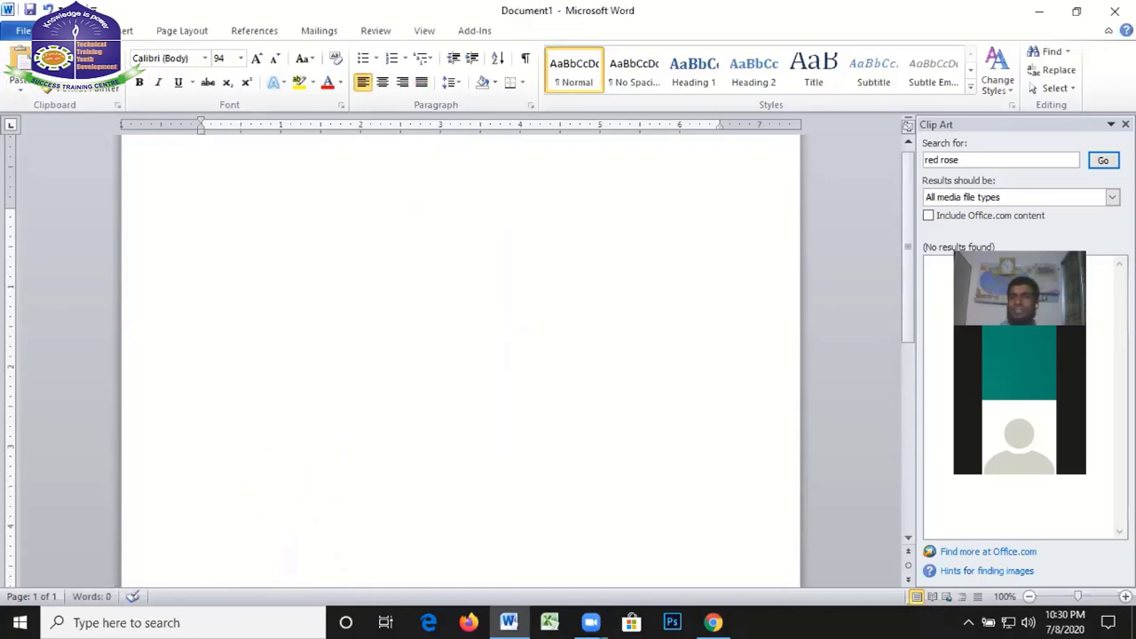
Insert a new blank equation from Insert > Equation
{"action": "left_click", "coordinate": [128, 31]}
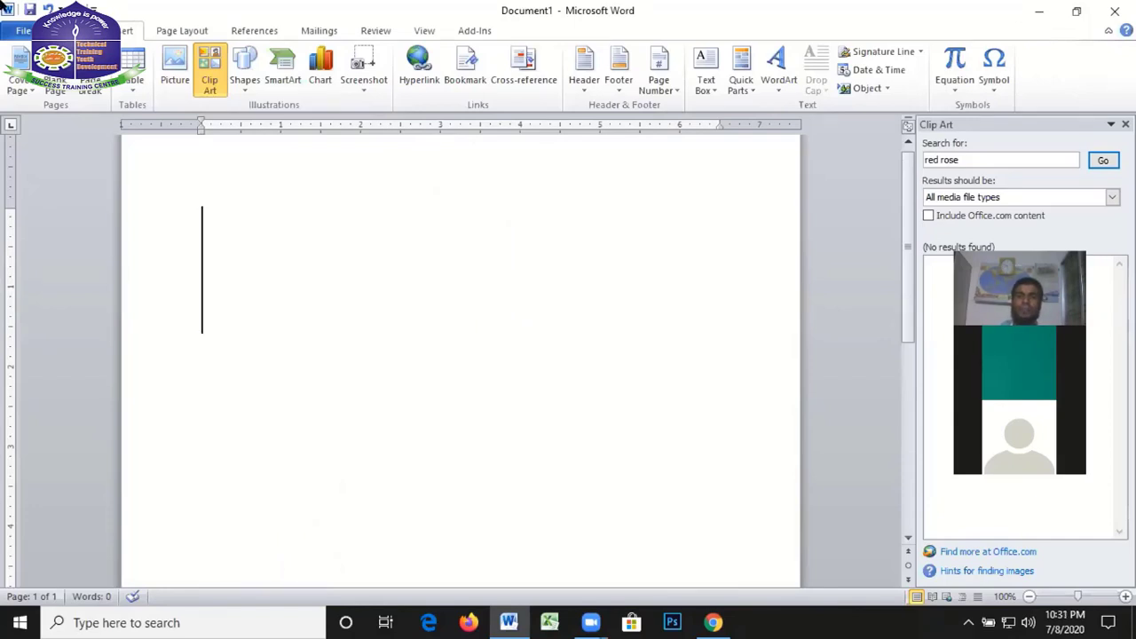
{"action": "left_click", "coordinate": [954, 85]}
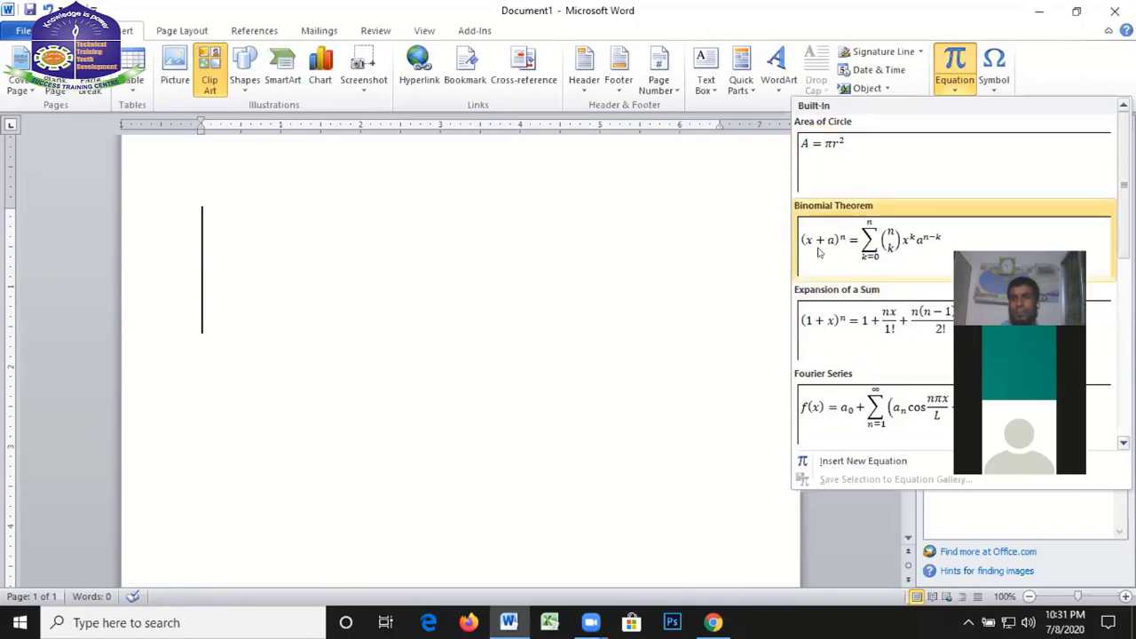
{"action": "left_click", "coordinate": [859, 461]}
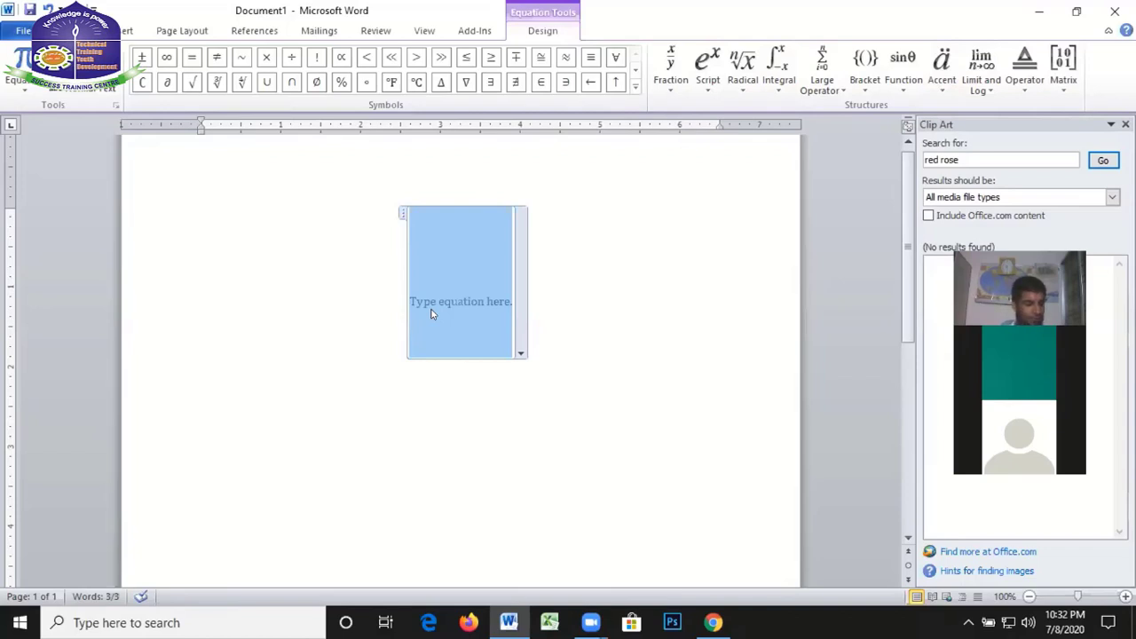
Type '(' and insert a superscript template with base a and exponent 3, giving (a³
{"action": "type", "text": "("}
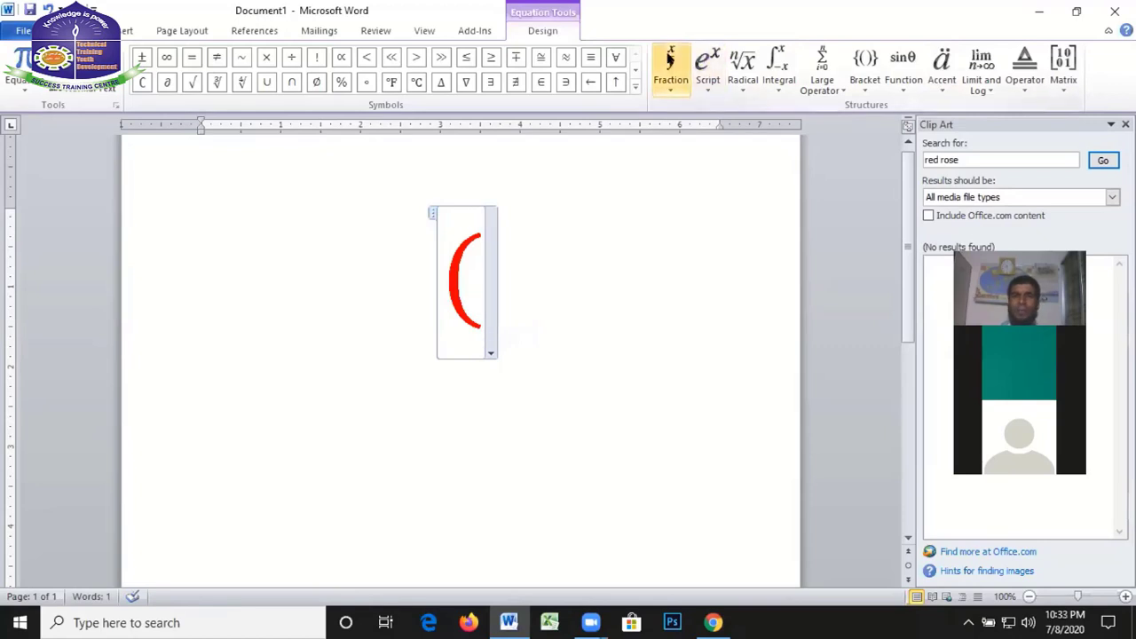
{"action": "left_click", "coordinate": [670, 60]}
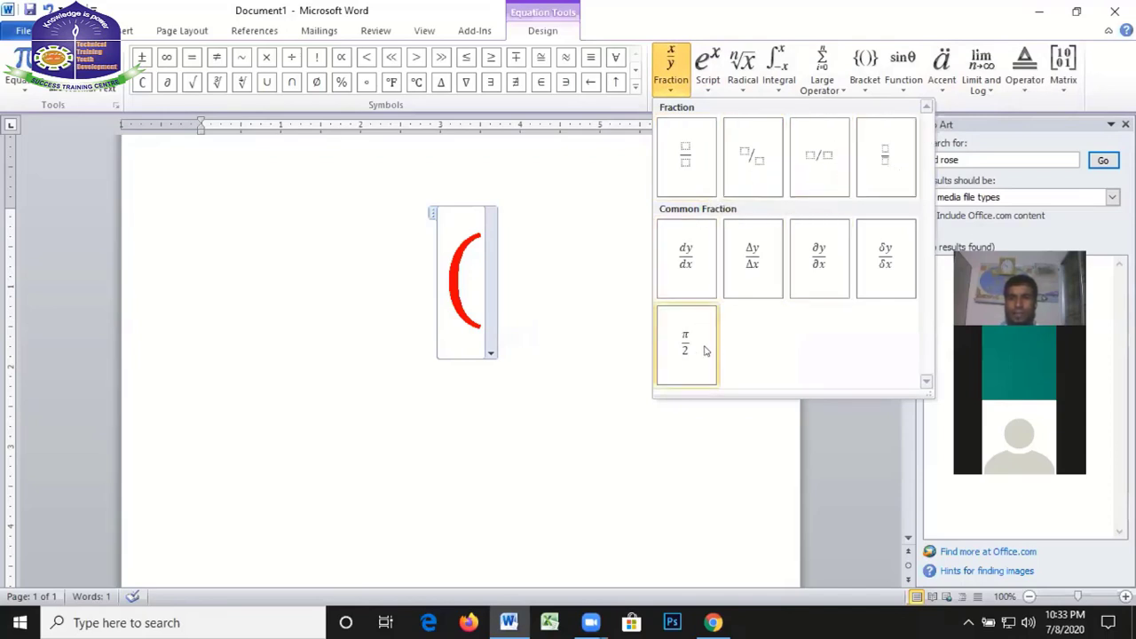
{"action": "left_click", "coordinate": [708, 84]}
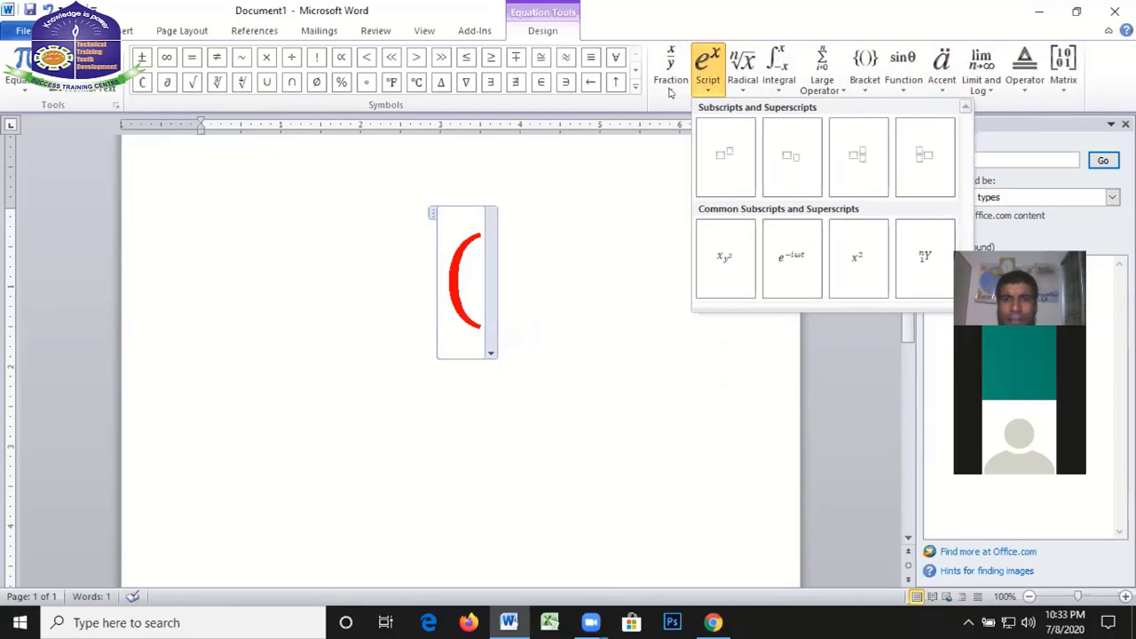
{"action": "left_click", "coordinate": [723, 160]}
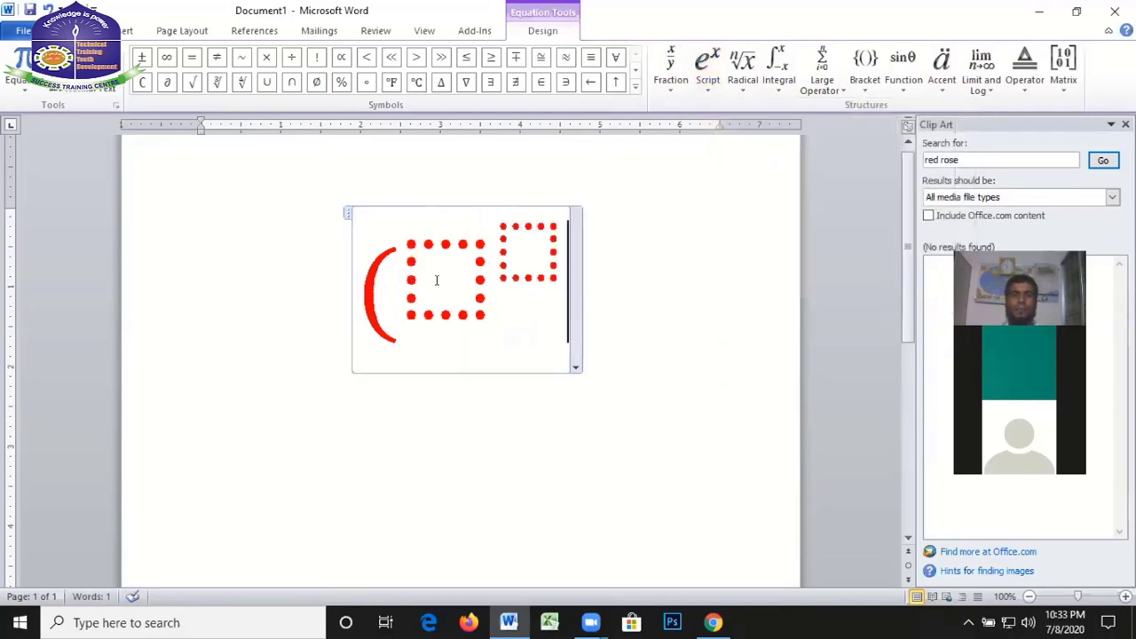
{"action": "left_click", "coordinate": [438, 279]}
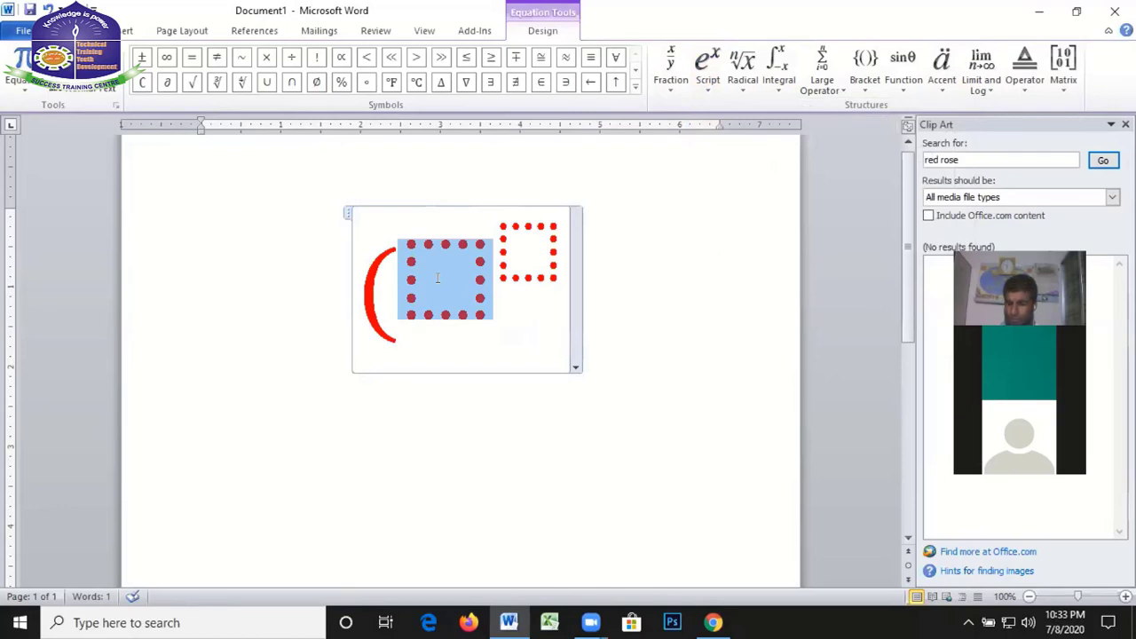
{"action": "type", "text": "a"}
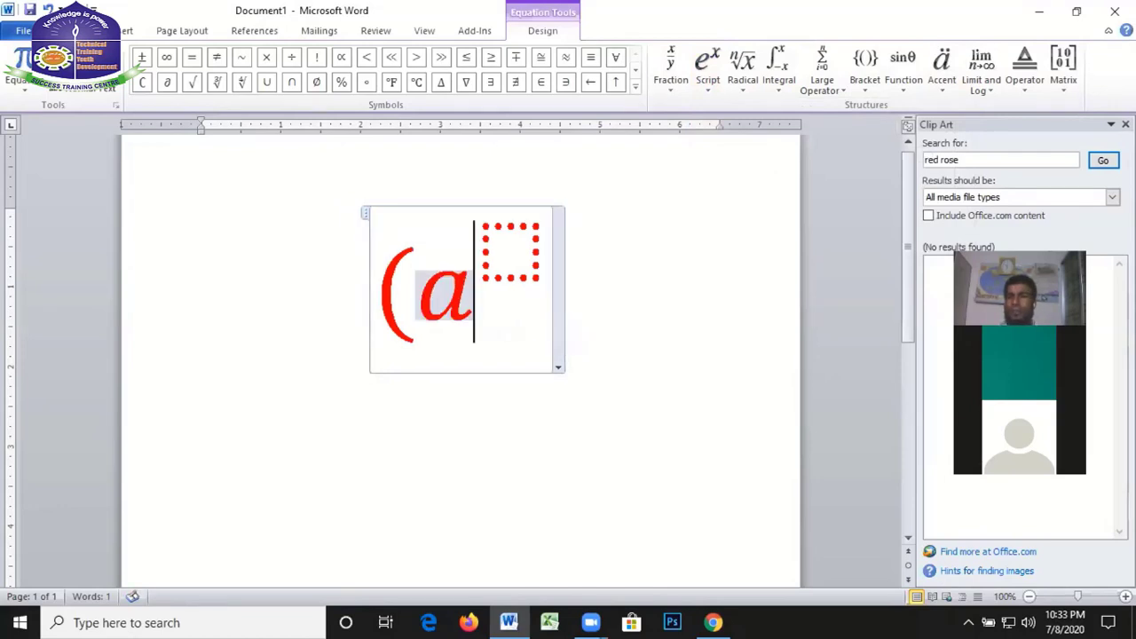
{"action": "left_click", "coordinate": [511, 243]}
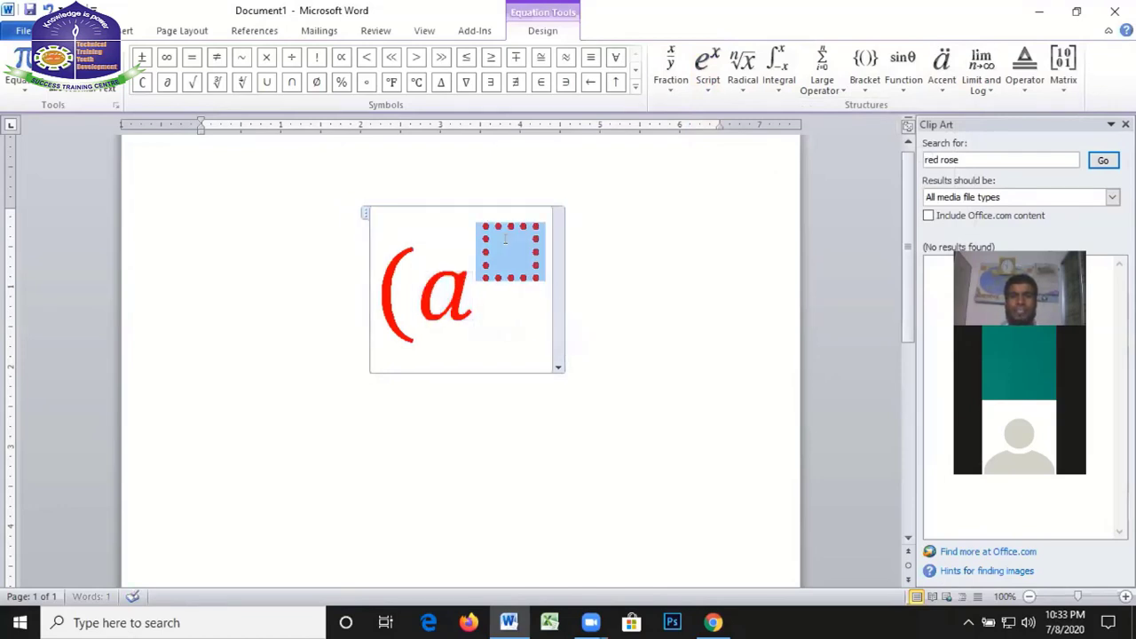
{"action": "type", "text": "3"}
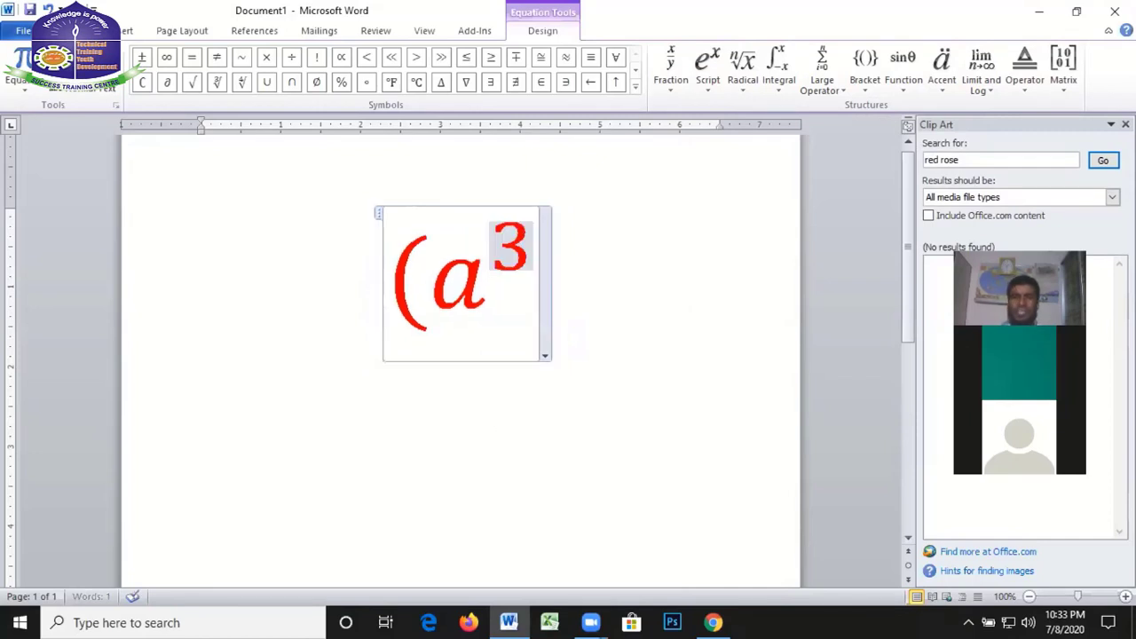
{"action": "left_click", "coordinate": [528, 290]}
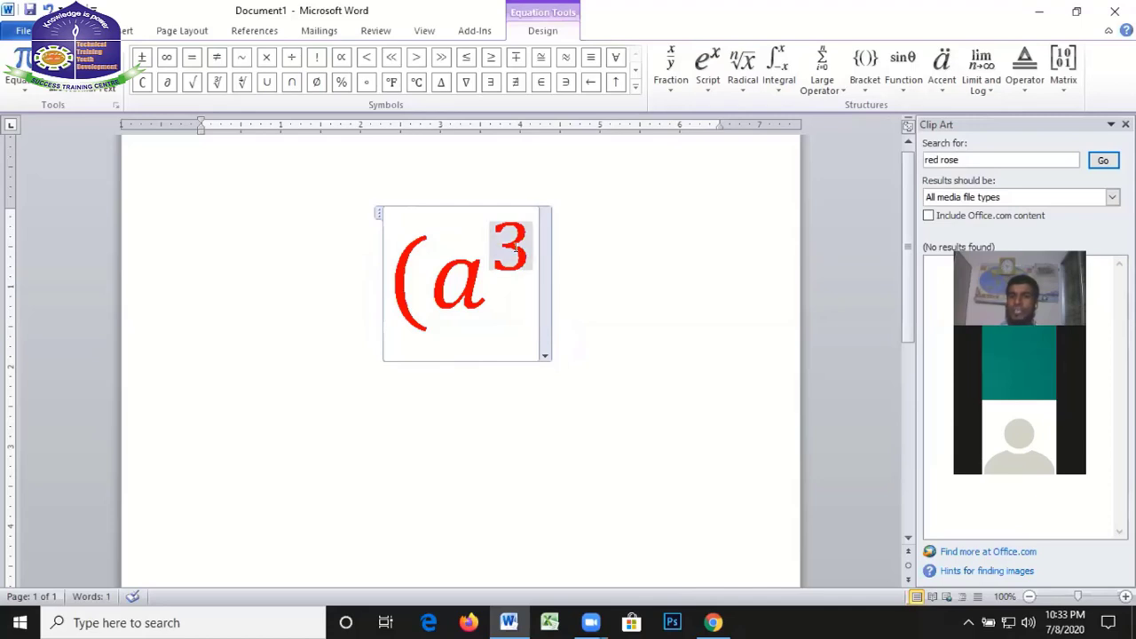
{"action": "double_click", "coordinate": [535, 245]}
{"action": "left_click", "coordinate": [536, 245]}
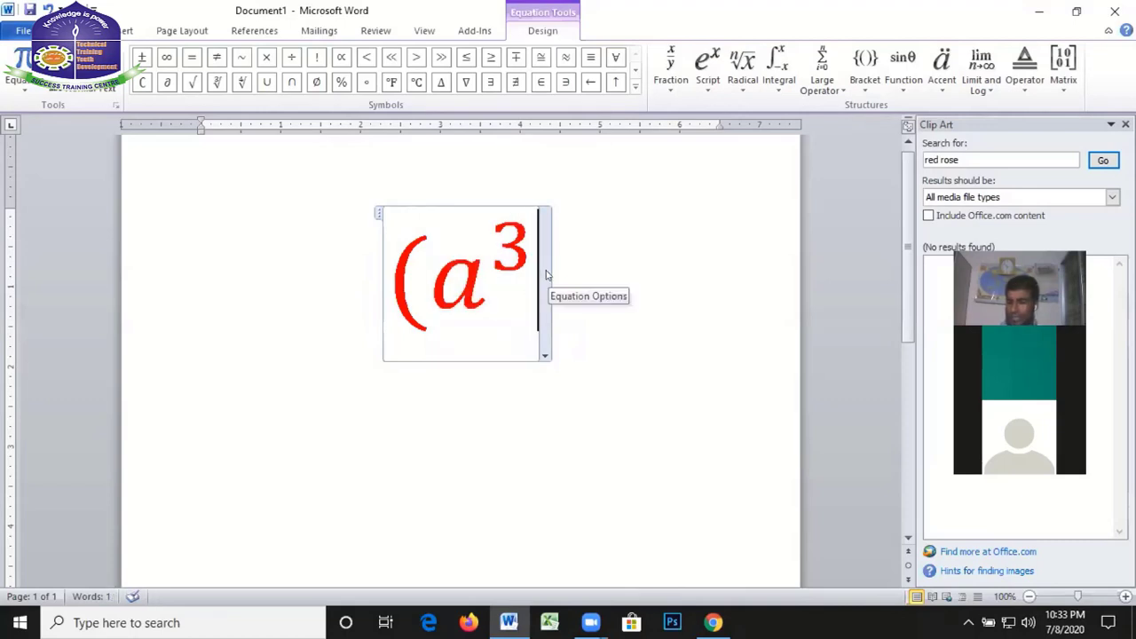
Add + 1/ with a superscript a³ as the denominator, then close with ')'
{"action": "type", "text": " +"}
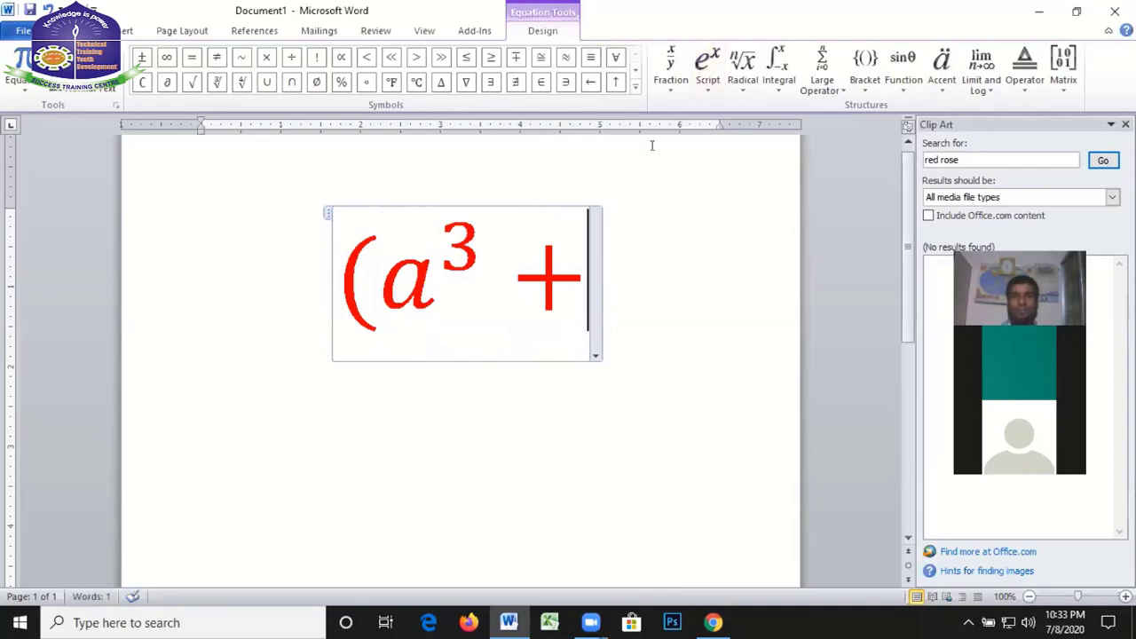
{"action": "type", "text": " 1"}
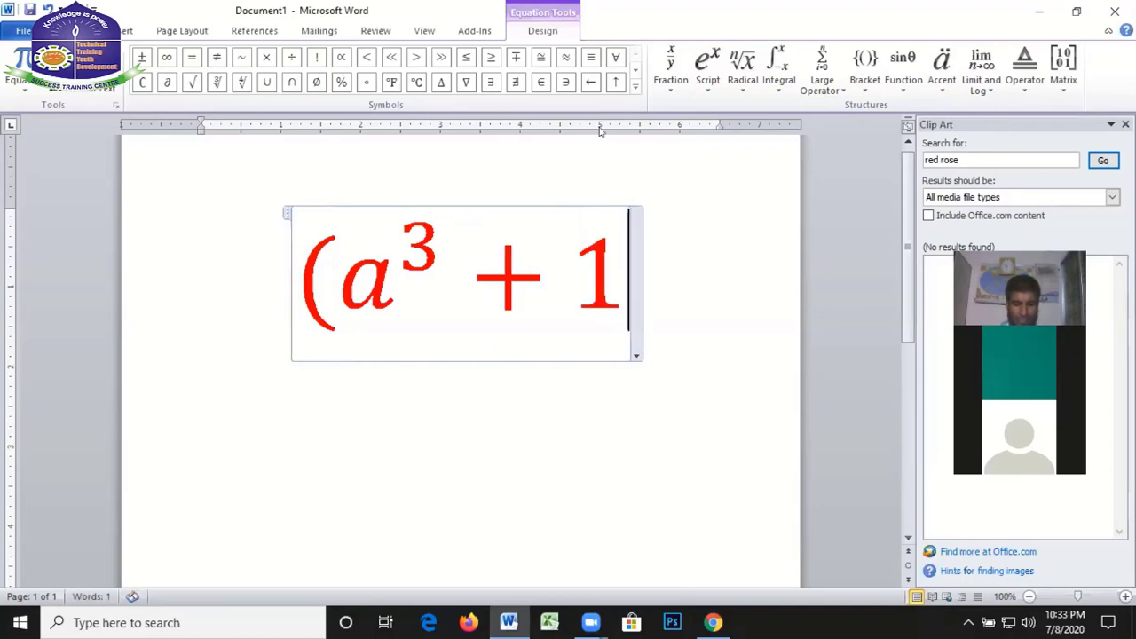
{"action": "type", "text": "/"}
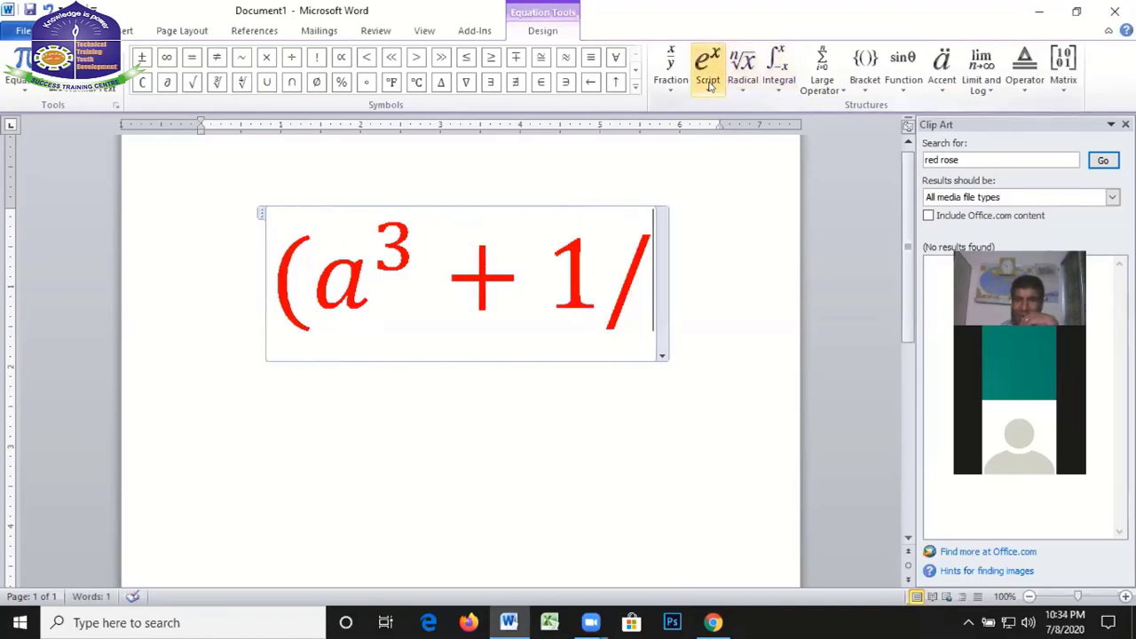
{"action": "left_click", "coordinate": [709, 84]}
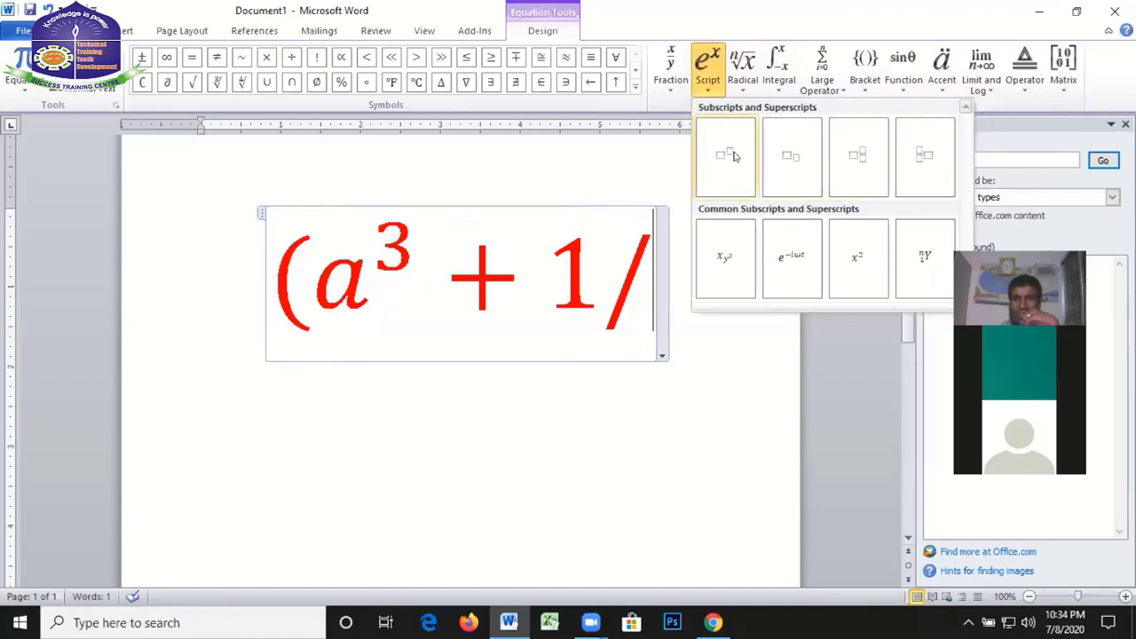
{"action": "left_click", "coordinate": [733, 156]}
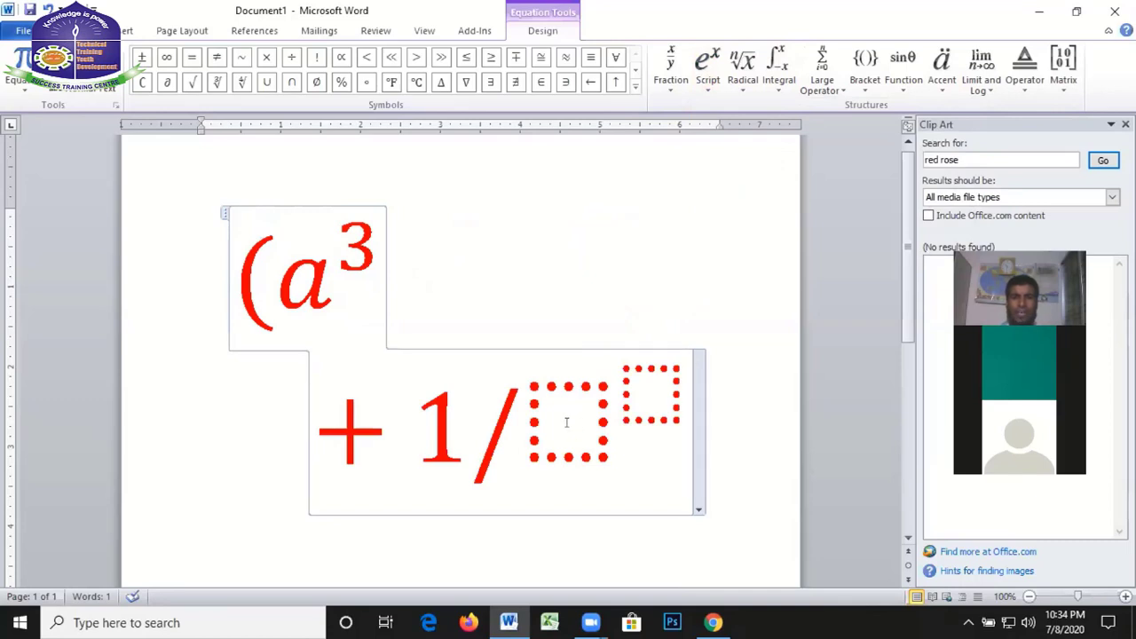
{"action": "left_click", "coordinate": [570, 425]}
{"action": "type", "text": "a"}
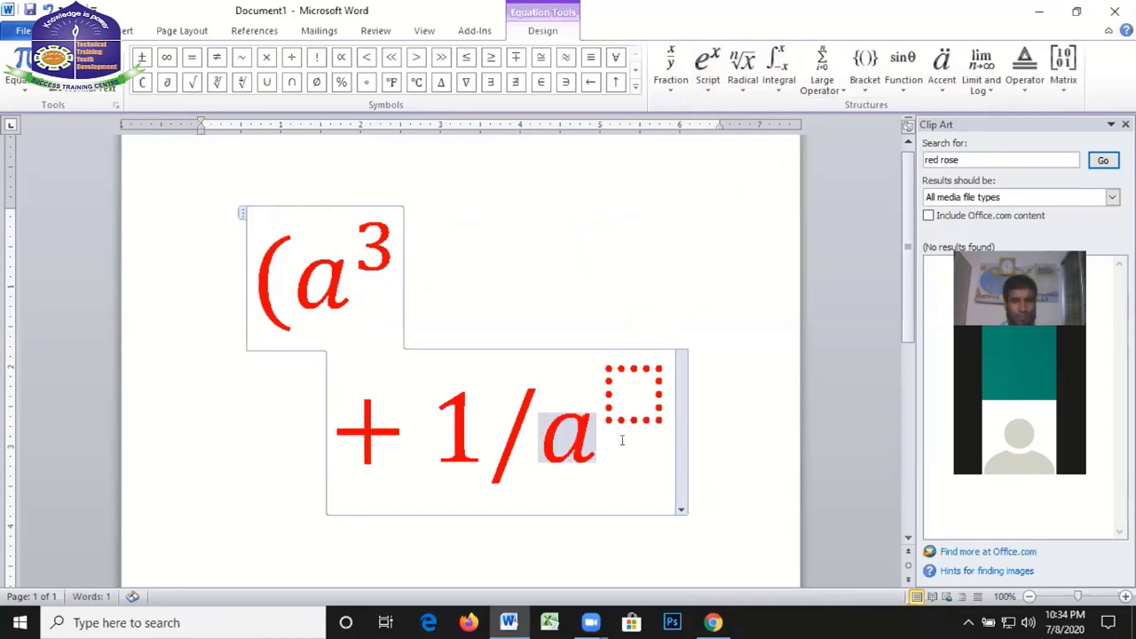
{"action": "left_click", "coordinate": [646, 383]}
{"action": "type", "text": "3"}
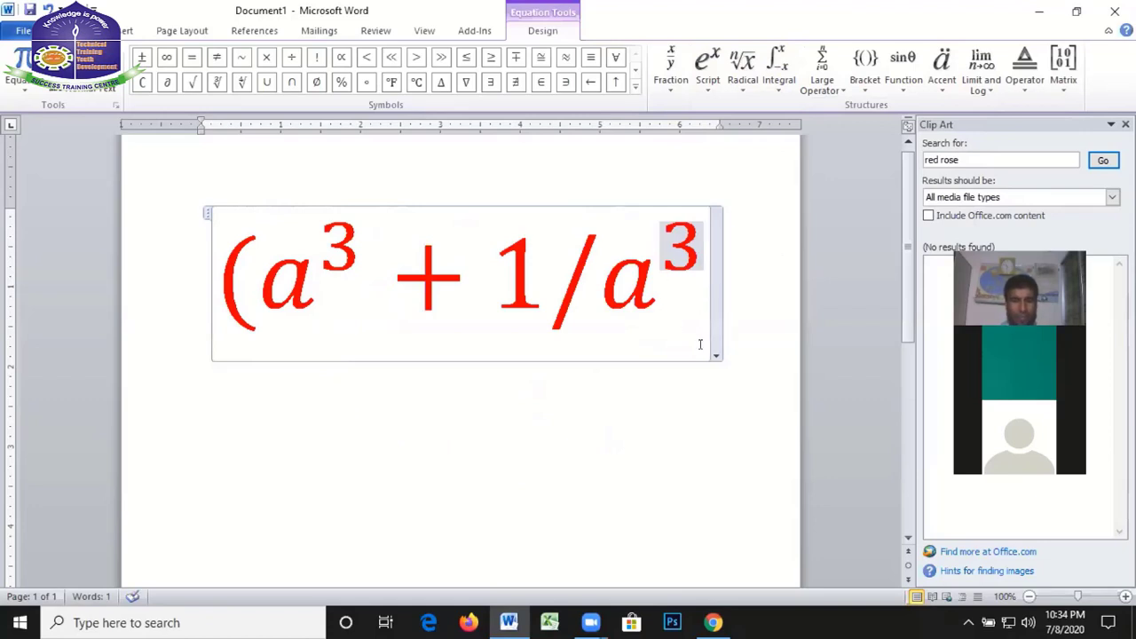
{"action": "left_click", "coordinate": [702, 289]}
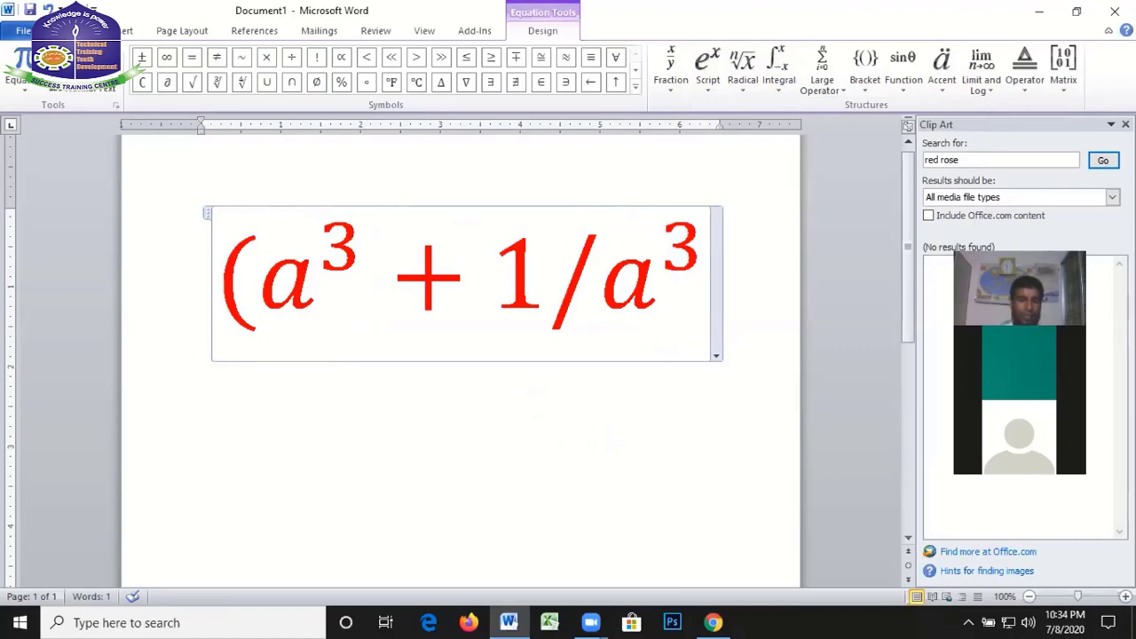
{"action": "type", "text": ")"}
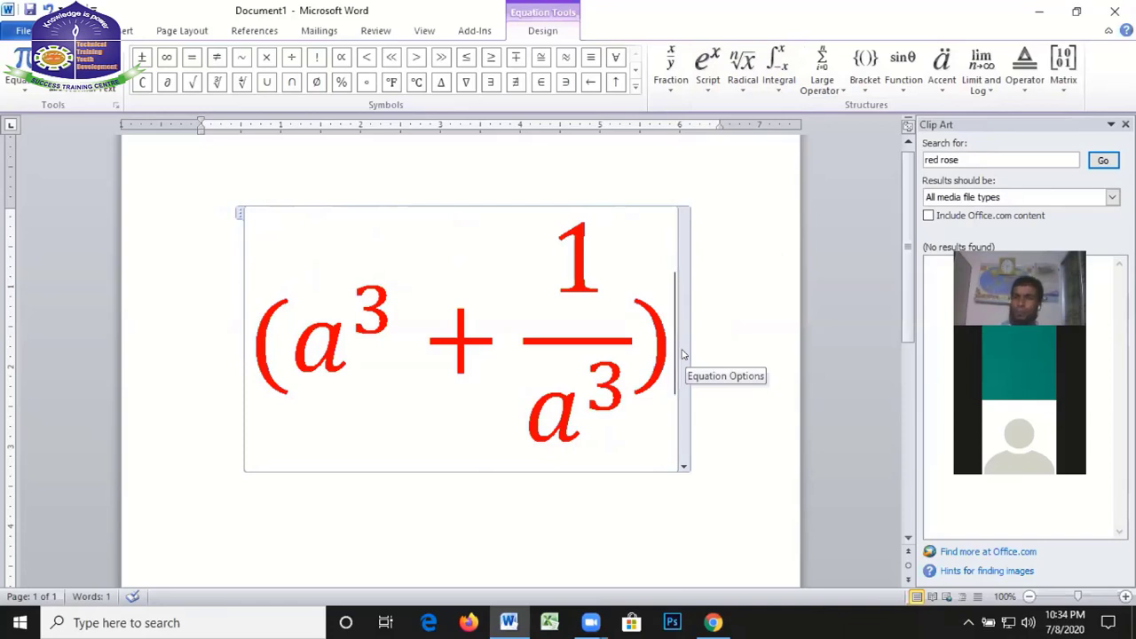
Add and remove an '=' line so the brackets stretch around the fraction, then exit the equation
{"action": "key", "text": "Return"}
{"action": "type", "text": "="}
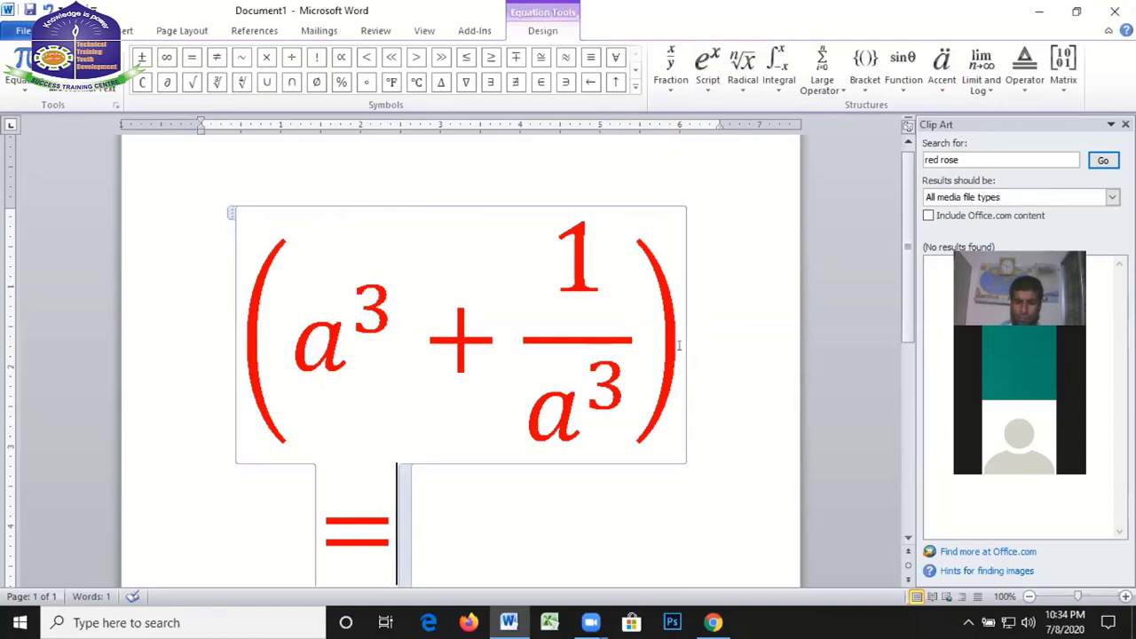
{"action": "key", "text": "BackSpace"}
{"action": "key", "text": "BackSpace"}
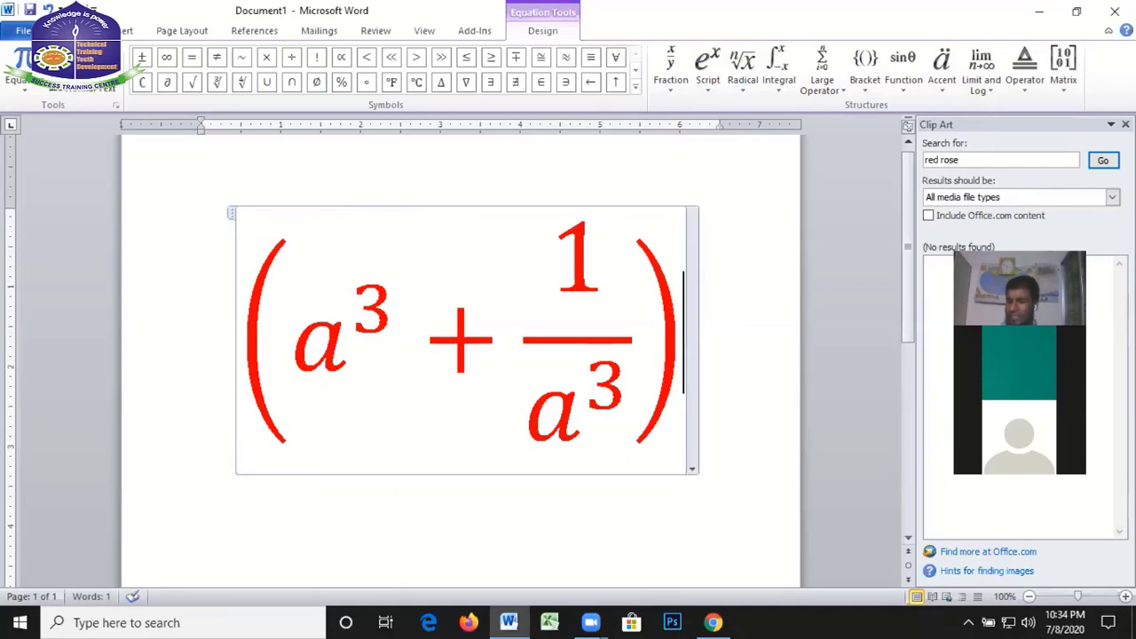
{"action": "key", "text": "Right"}
{"action": "left_click", "coordinate": [683, 324]}
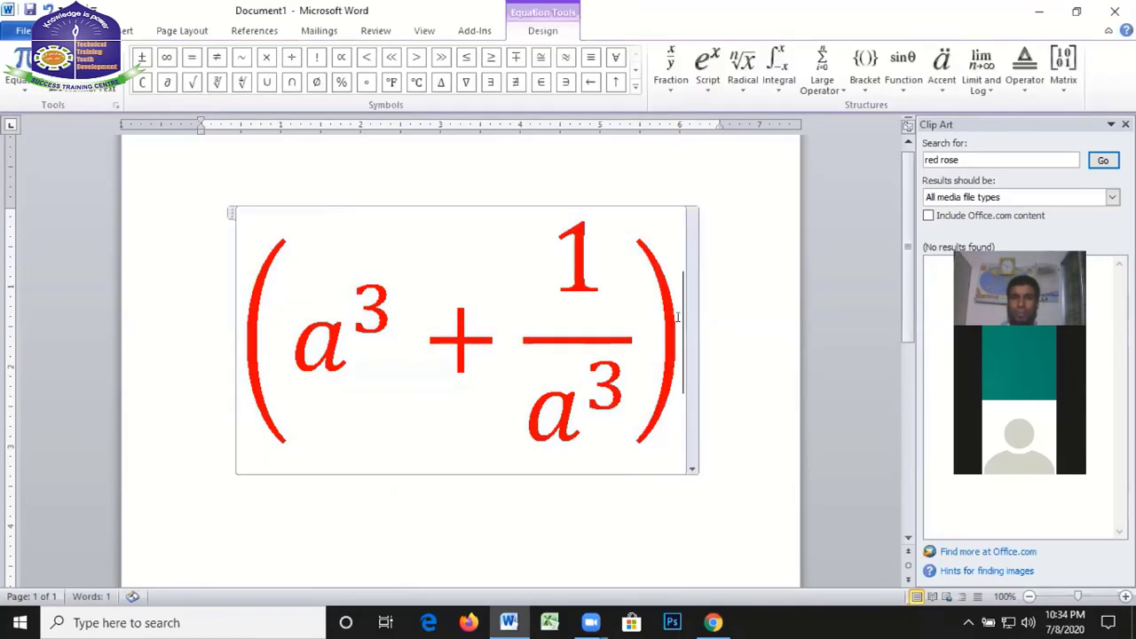
{"action": "left_click", "coordinate": [742, 330]}
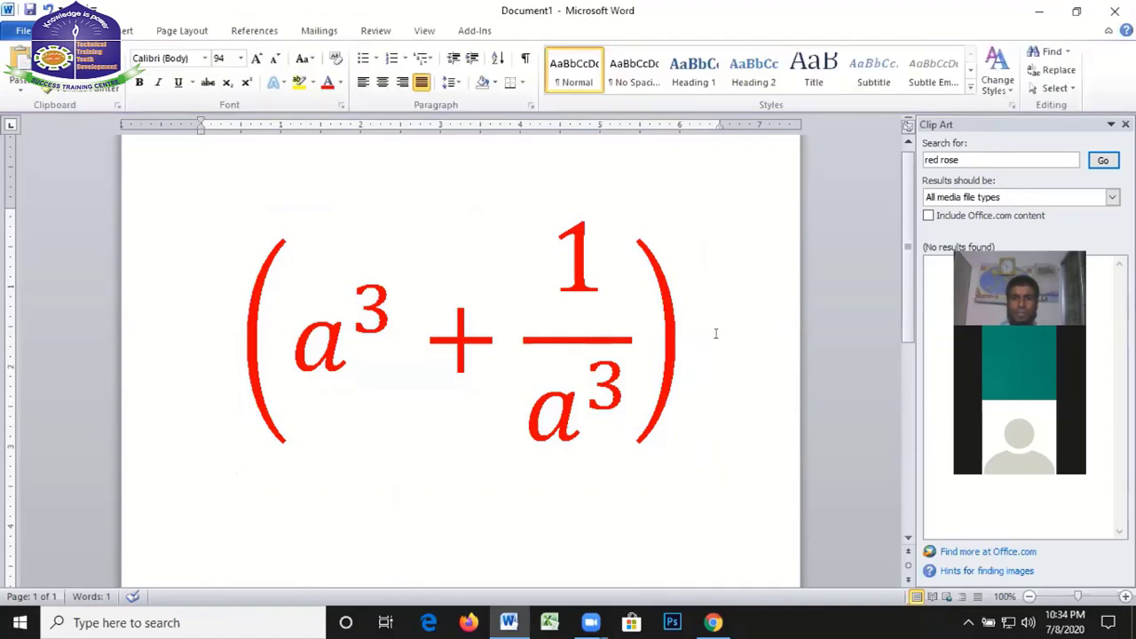
Left-align the line, add =18, and enlarge the equation to font size 48
{"action": "key", "text": "ctrl+l"}
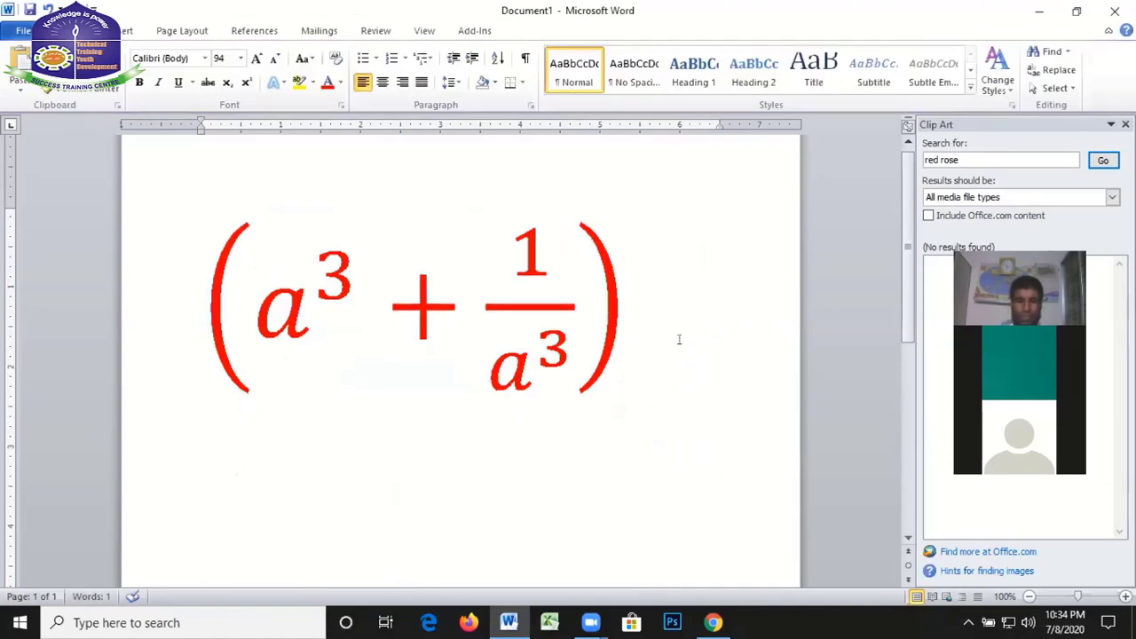
{"action": "type", "text": "=1"}
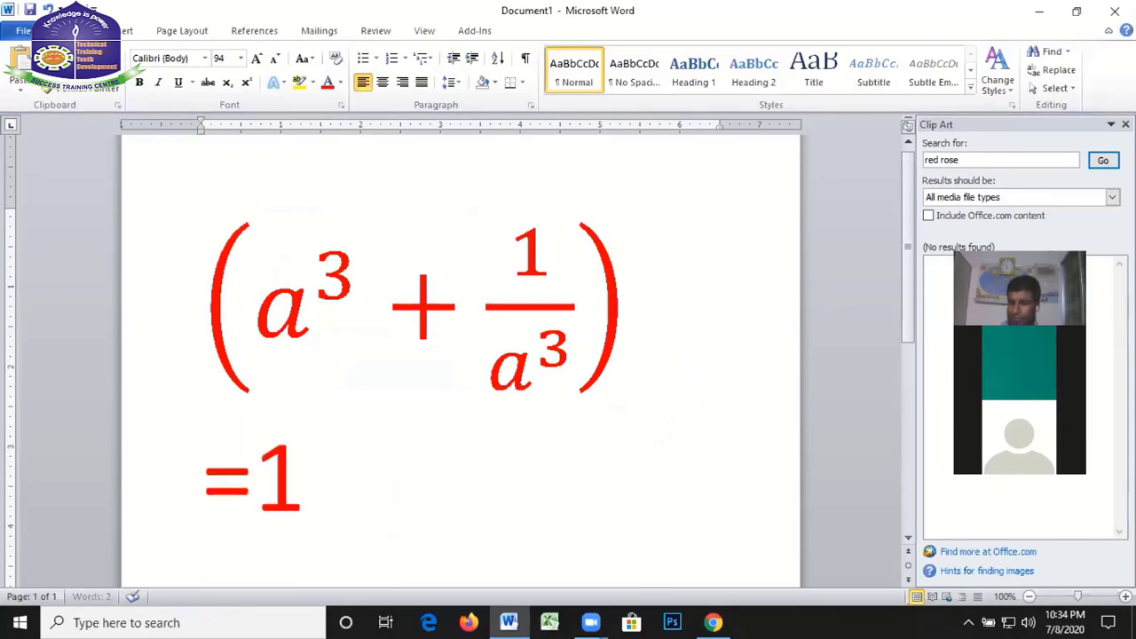
{"action": "type", "text": "8"}
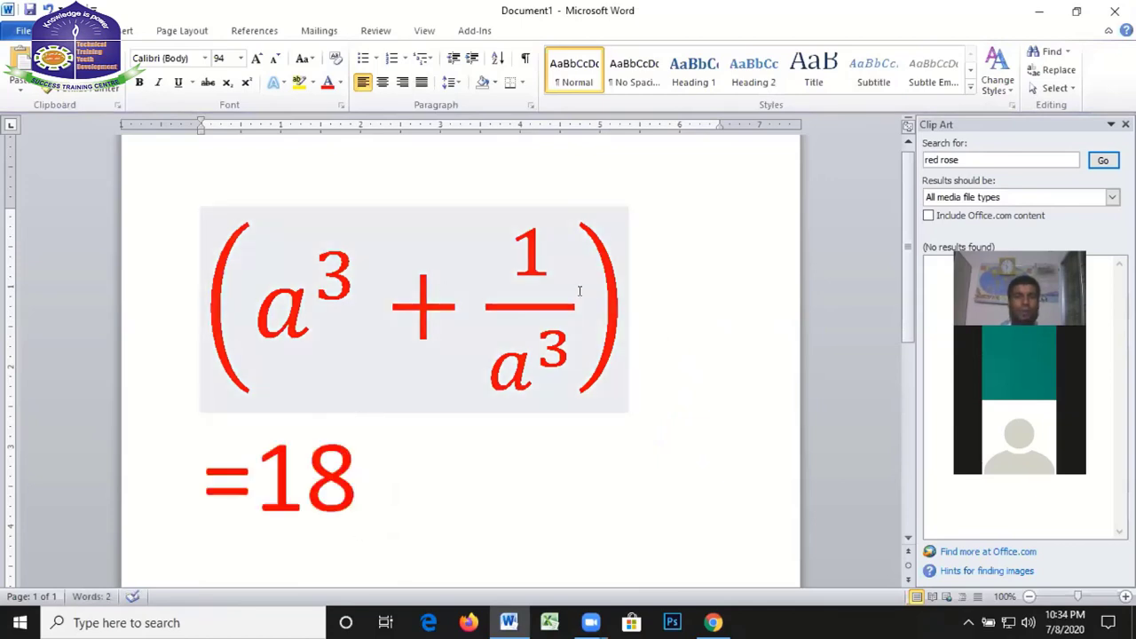
{"action": "left_click", "coordinate": [618, 290]}
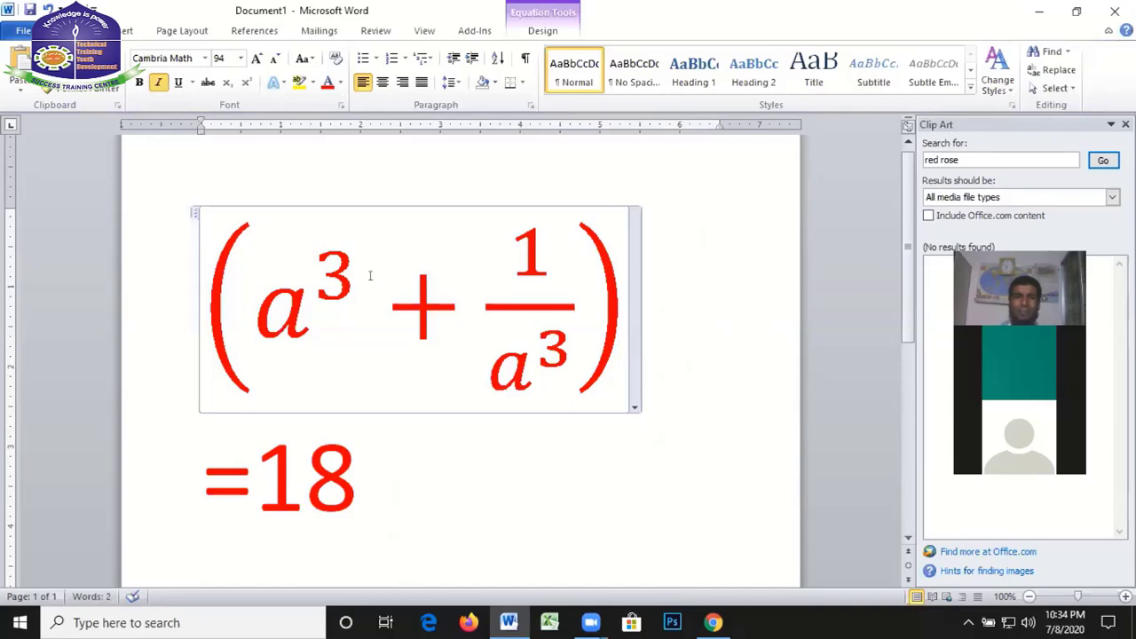
{"action": "left_click_drag", "start_coordinate": [209, 259], "coordinate": [410, 287]}
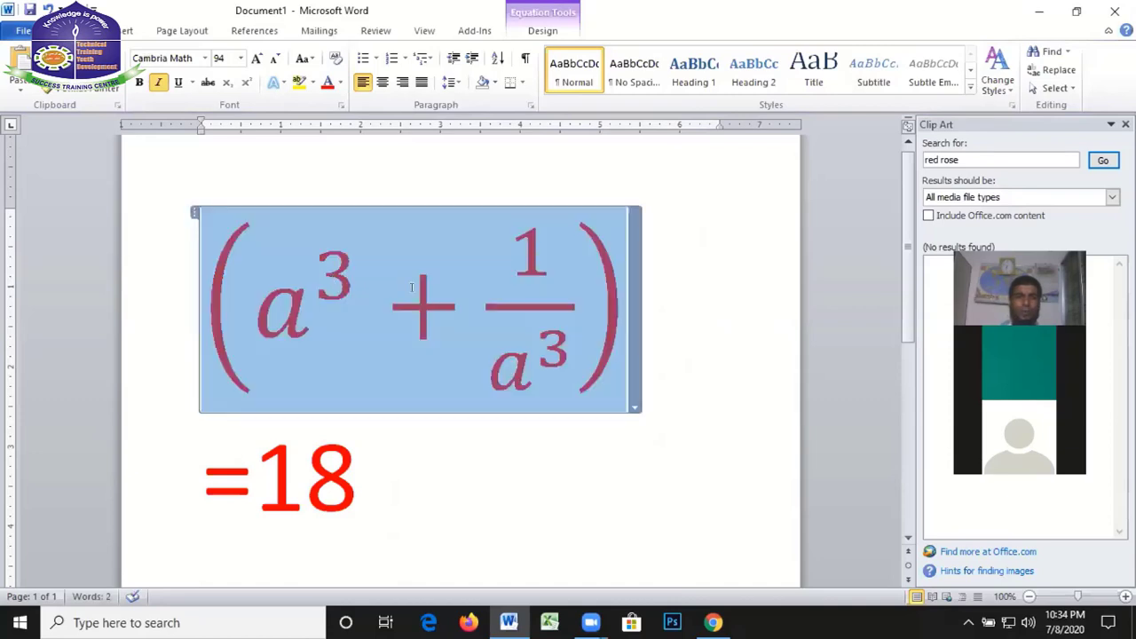
{"action": "left_click", "coordinate": [239, 57]}
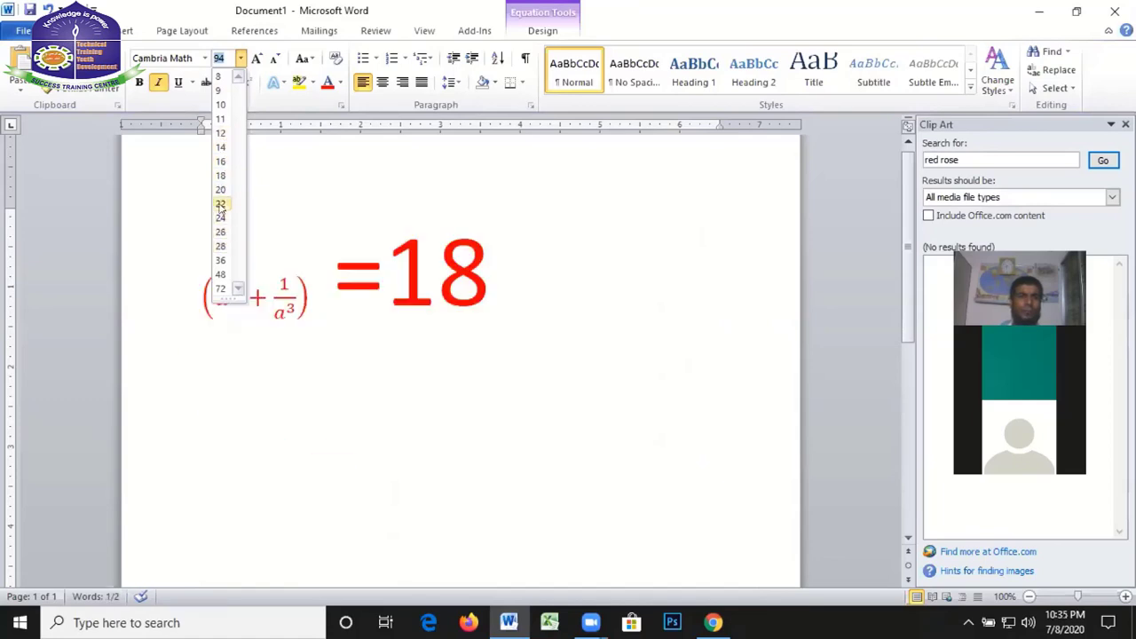
{"action": "left_click", "coordinate": [220, 202]}
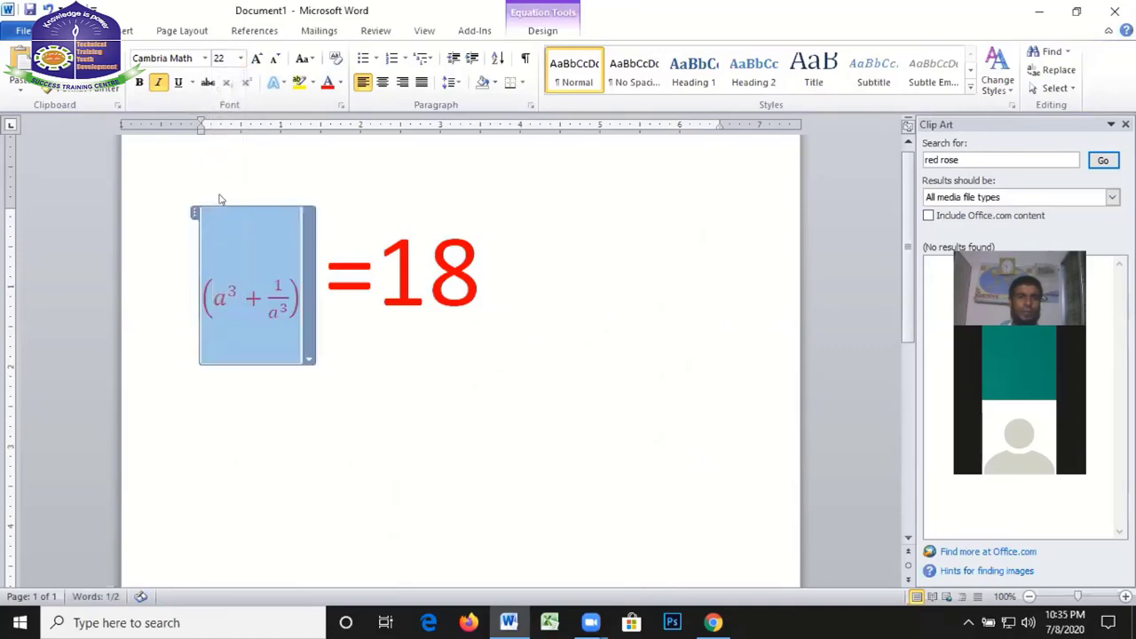
{"action": "left_click", "coordinate": [242, 59]}
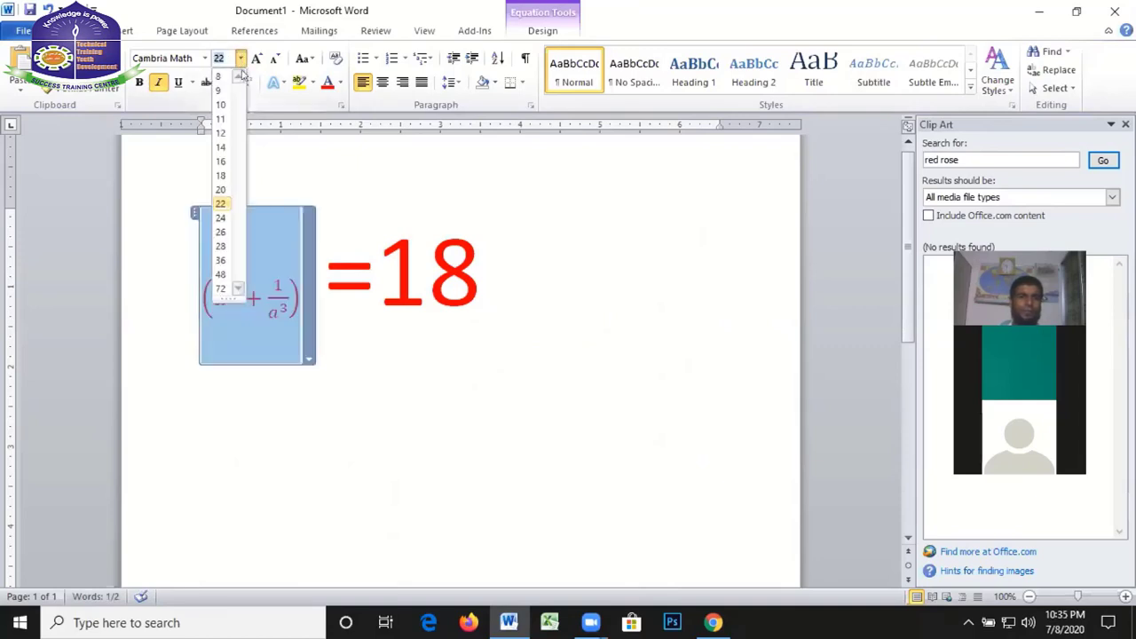
{"action": "left_click", "coordinate": [220, 259]}
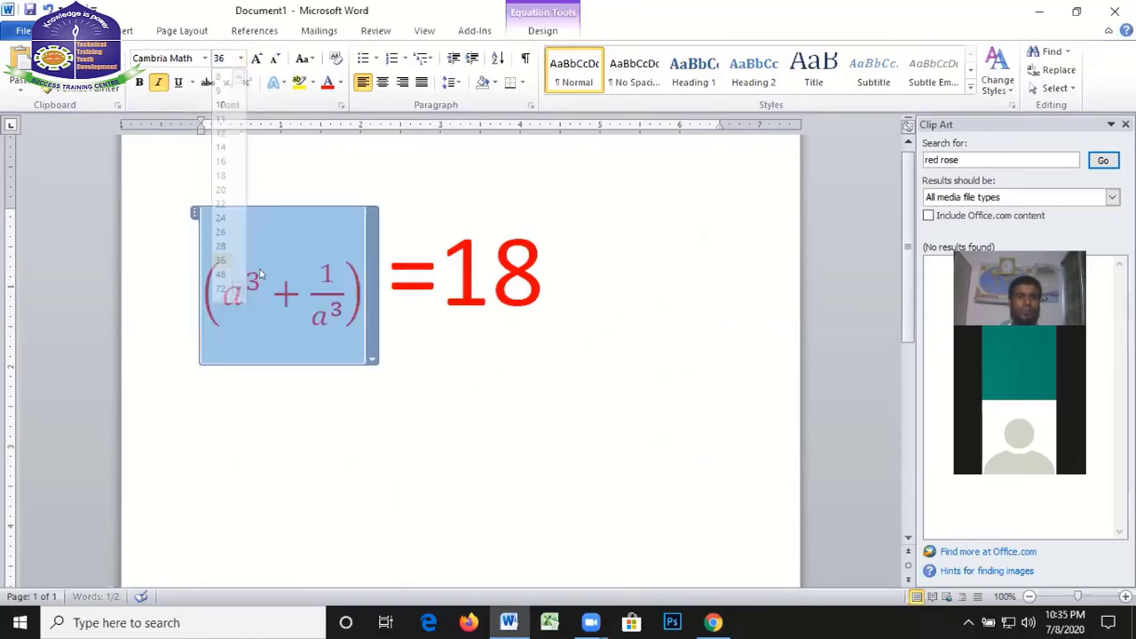
{"action": "left_click", "coordinate": [241, 59]}
{"action": "left_click", "coordinate": [220, 274]}
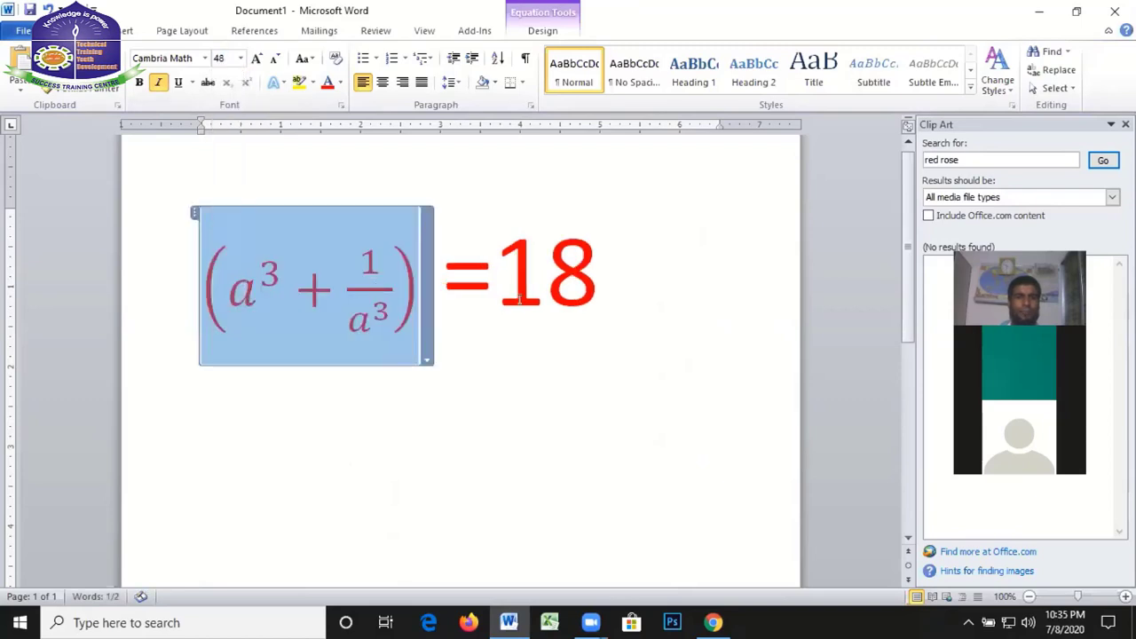
Set =18 to size 48, remove the space before the equals sign, and start a new line
{"action": "left_click", "coordinate": [531, 352]}
{"action": "left_click", "coordinate": [442, 270]}
{"action": "key", "text": "shift+End"}
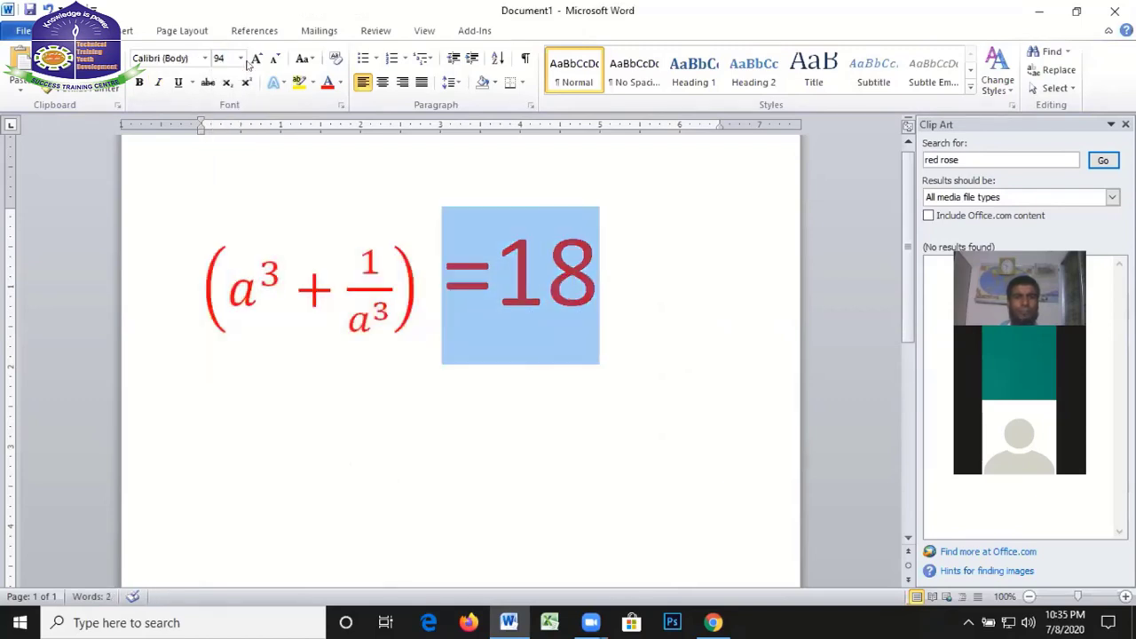
{"action": "left_click", "coordinate": [238, 58]}
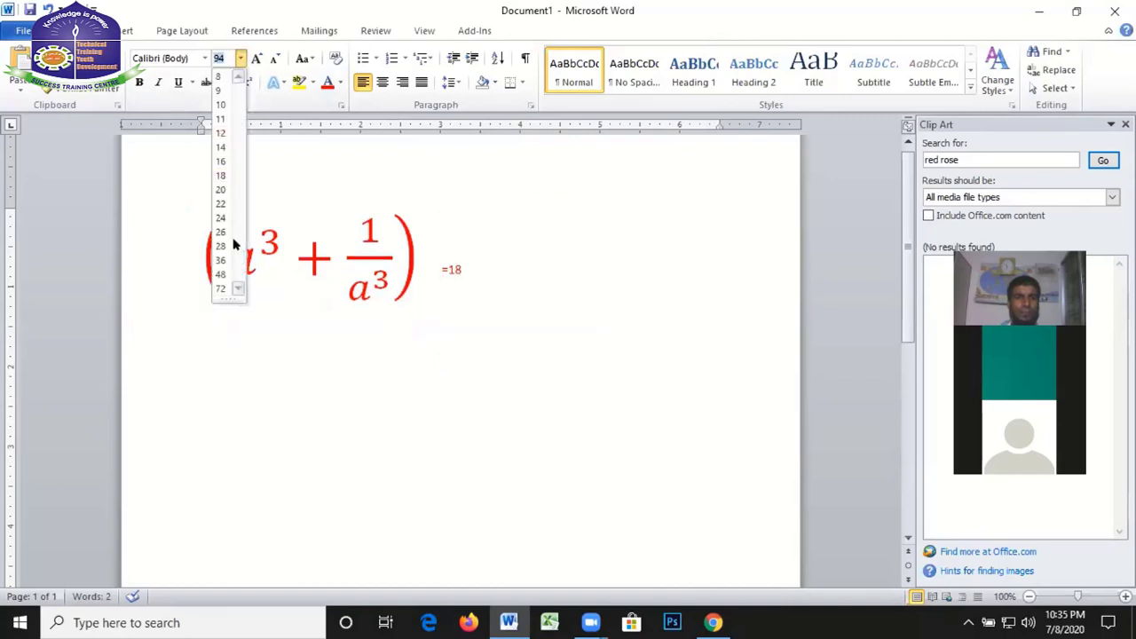
{"action": "left_click", "coordinate": [220, 274]}
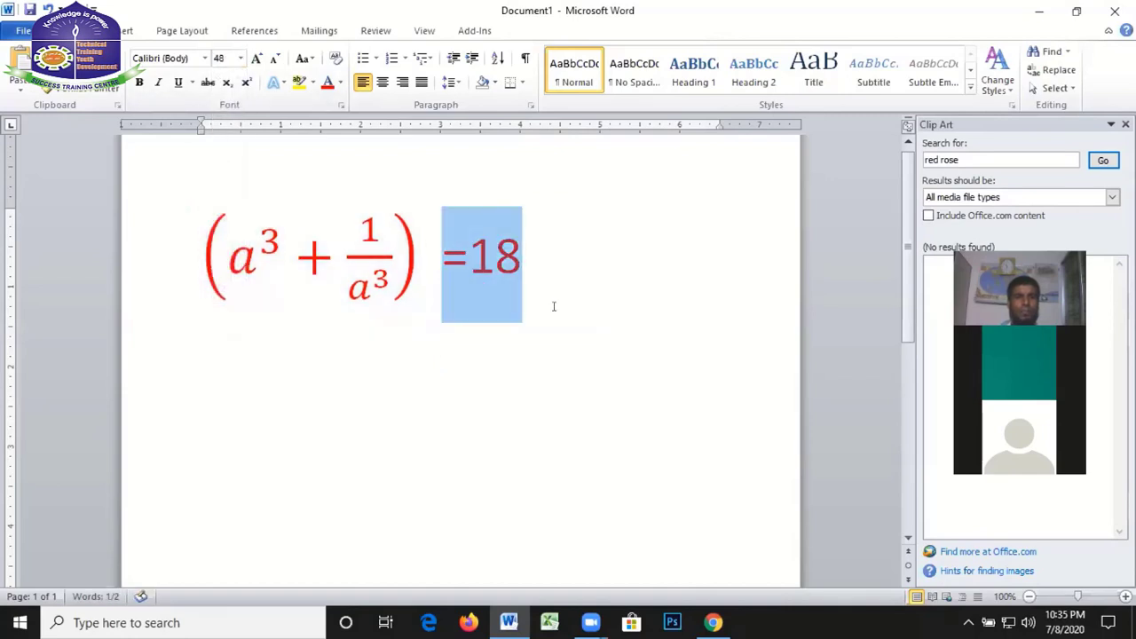
{"action": "left_click", "coordinate": [553, 305]}
{"action": "left_click", "coordinate": [439, 259]}
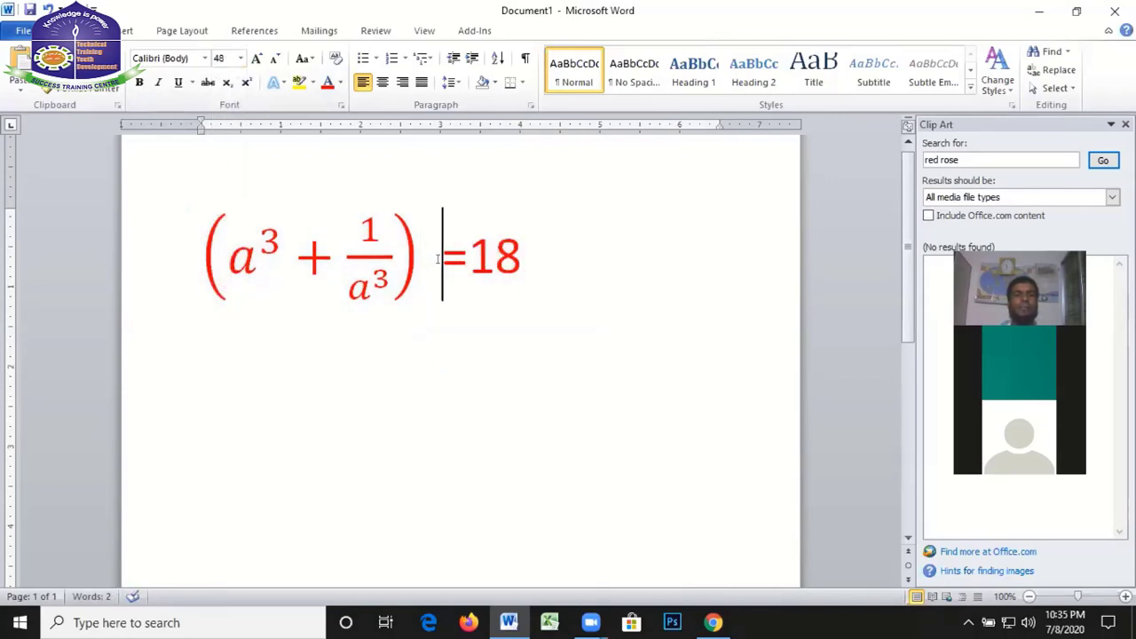
{"action": "key", "text": "BackSpace"}
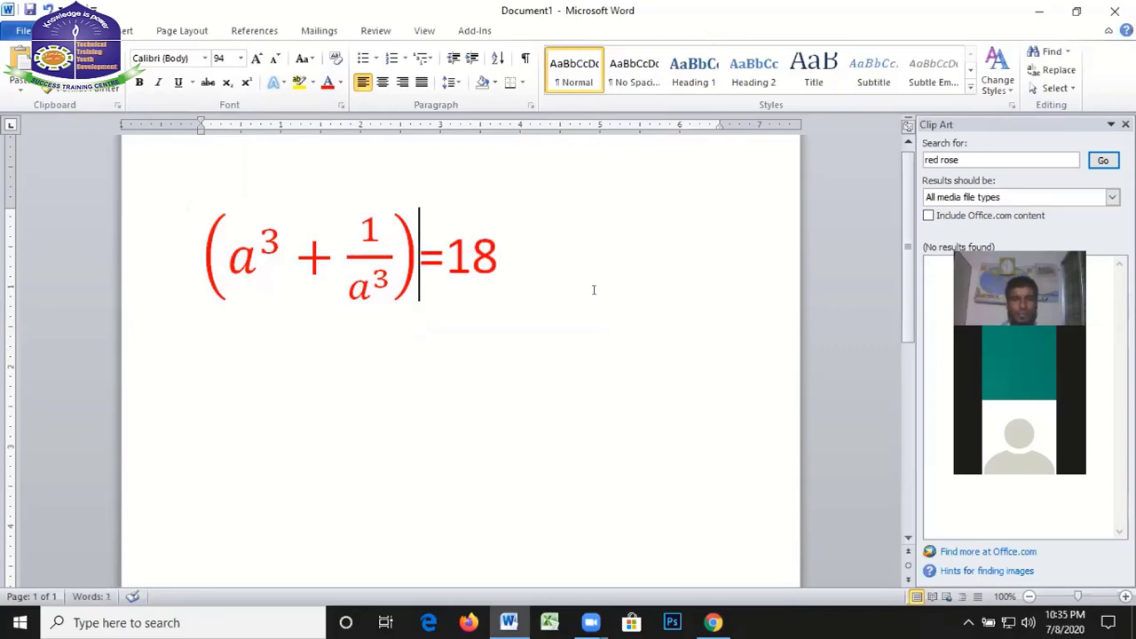
{"action": "left_click", "coordinate": [590, 288]}
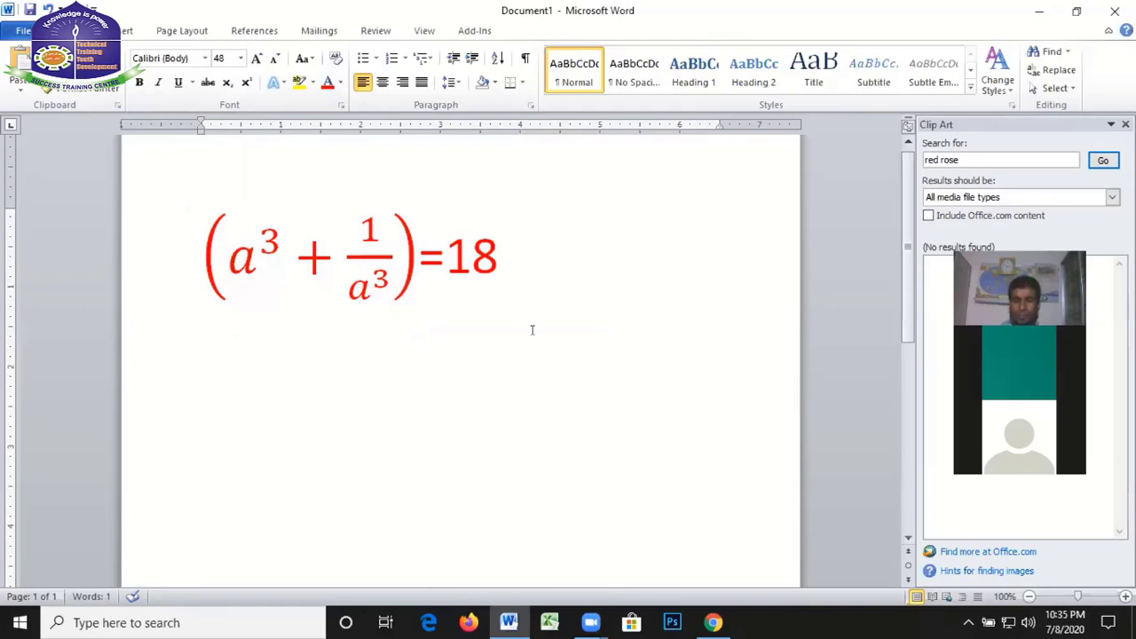
{"action": "key", "text": "Return"}
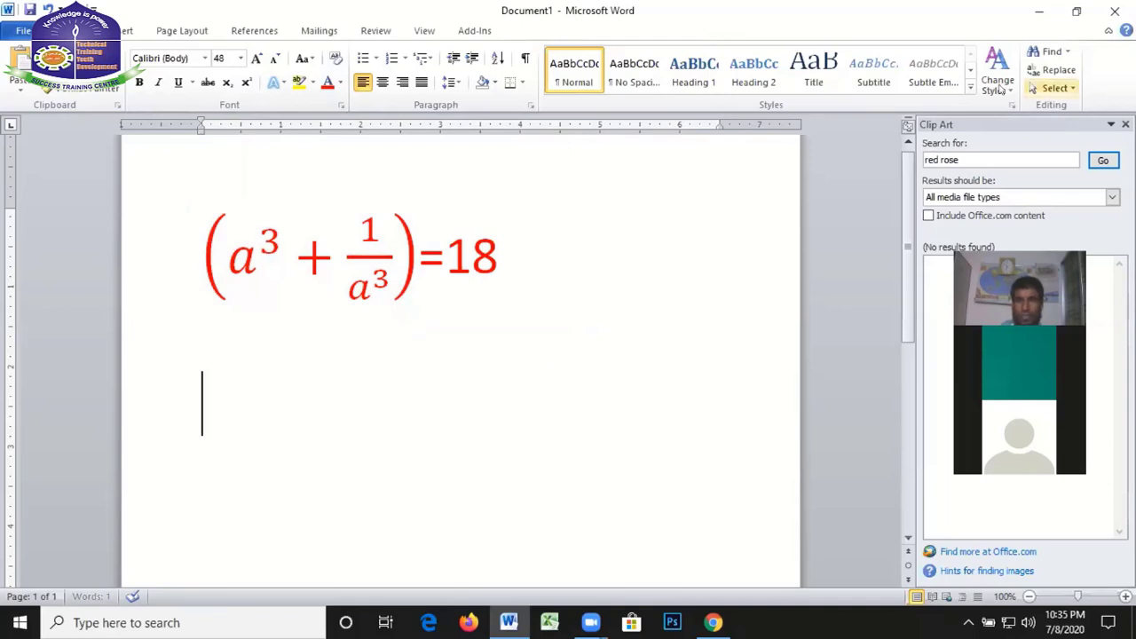
Insert a new blank equation, type '(' and discard an unwanted superscript template
{"action": "left_click", "coordinate": [125, 30]}
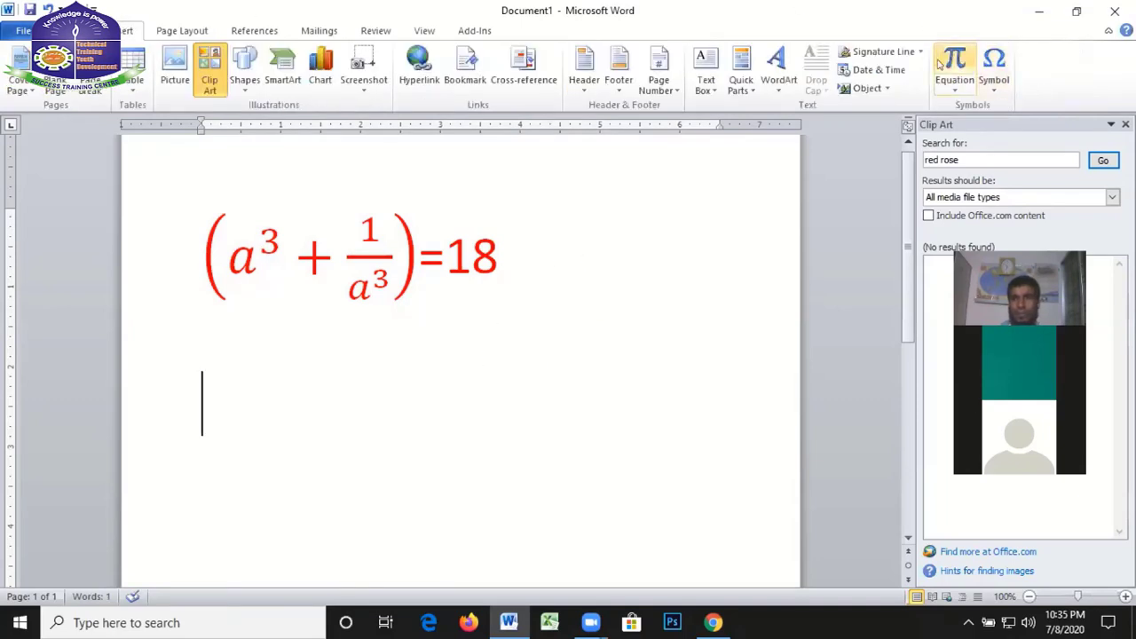
{"action": "left_click", "coordinate": [954, 87]}
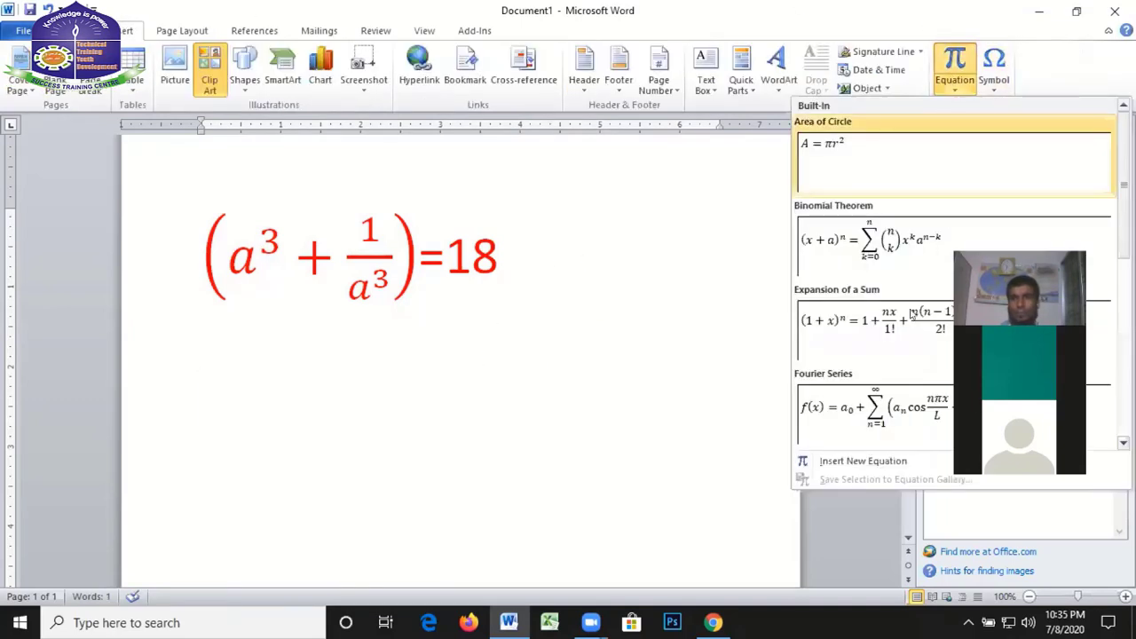
{"action": "left_click", "coordinate": [865, 460]}
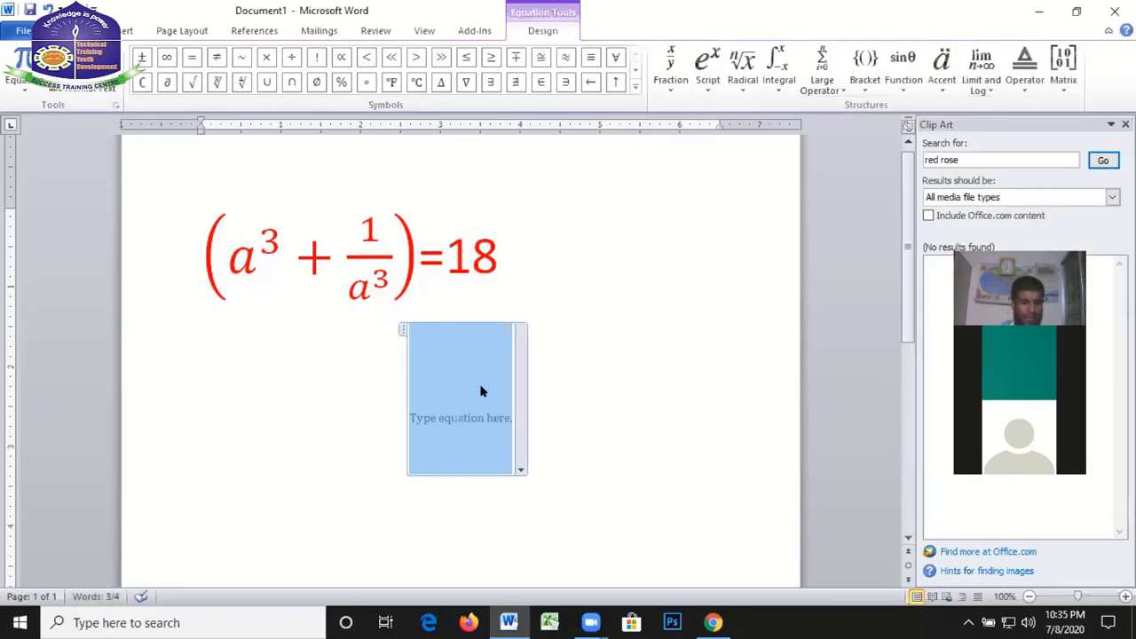
{"action": "type", "text": "("}
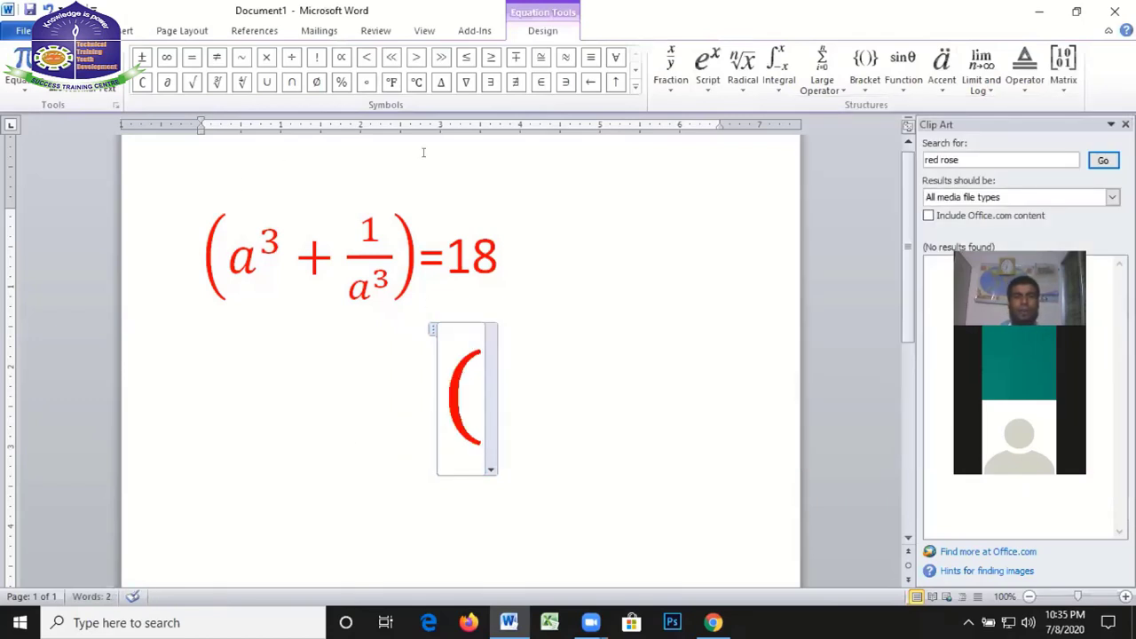
{"action": "left_click", "coordinate": [707, 76]}
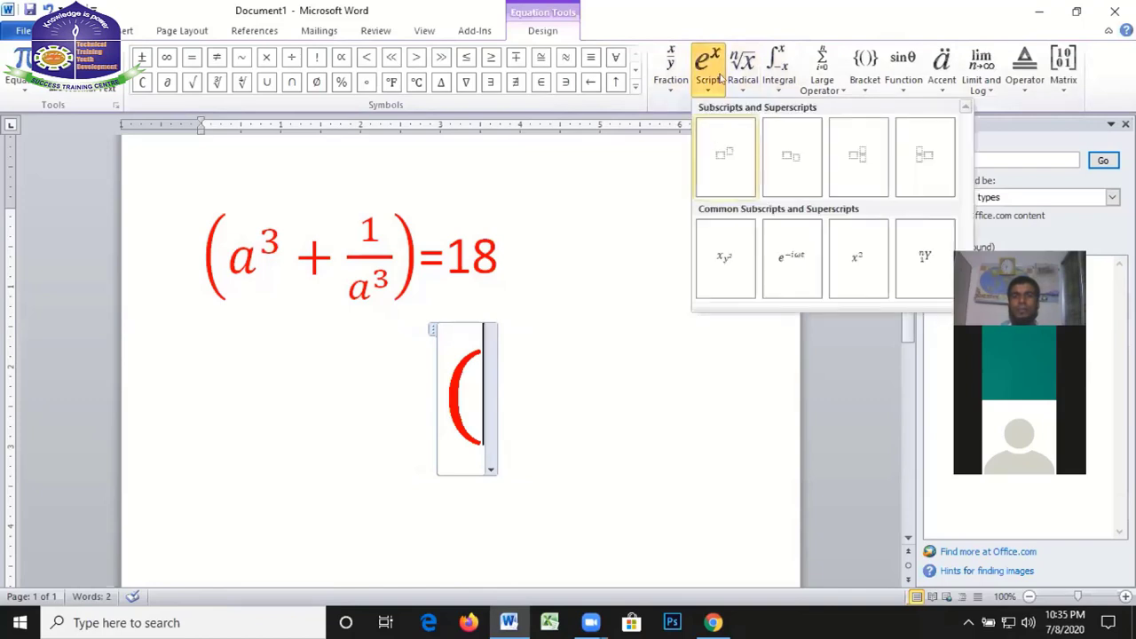
{"action": "left_click", "coordinate": [723, 155]}
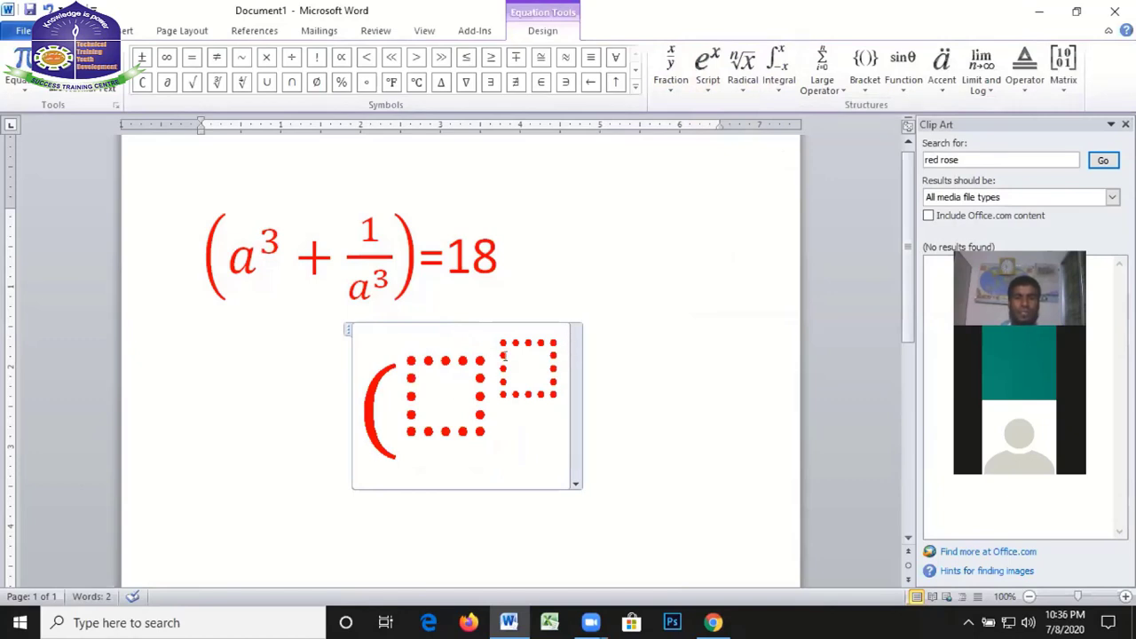
{"action": "left_click", "coordinate": [516, 373]}
{"action": "double_click", "coordinate": [519, 394]}
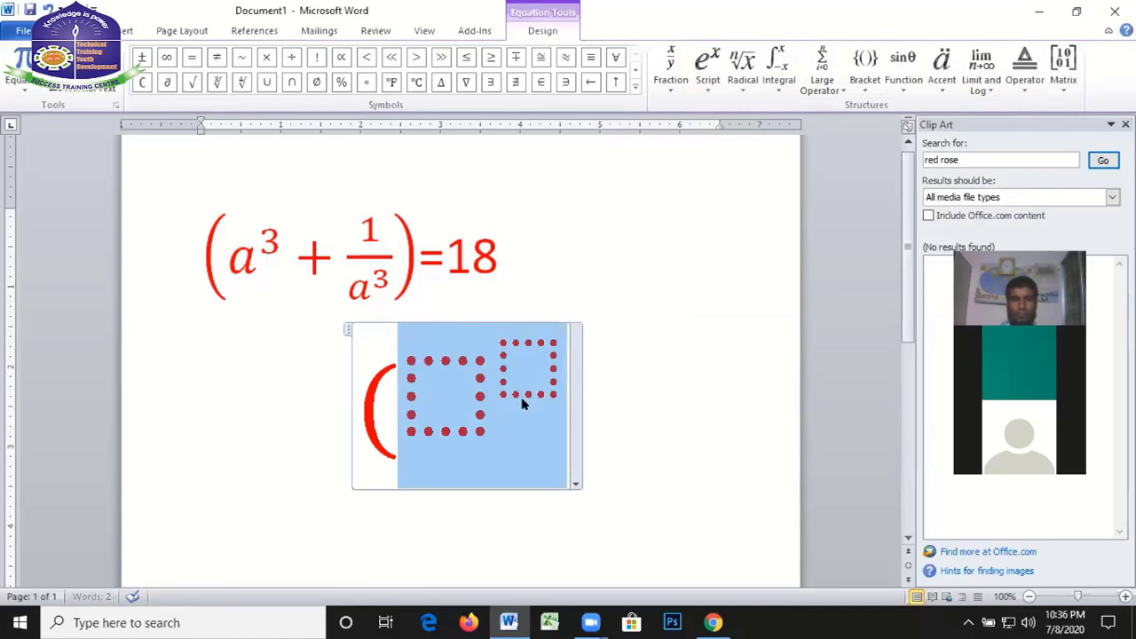
{"action": "key", "text": "Delete"}
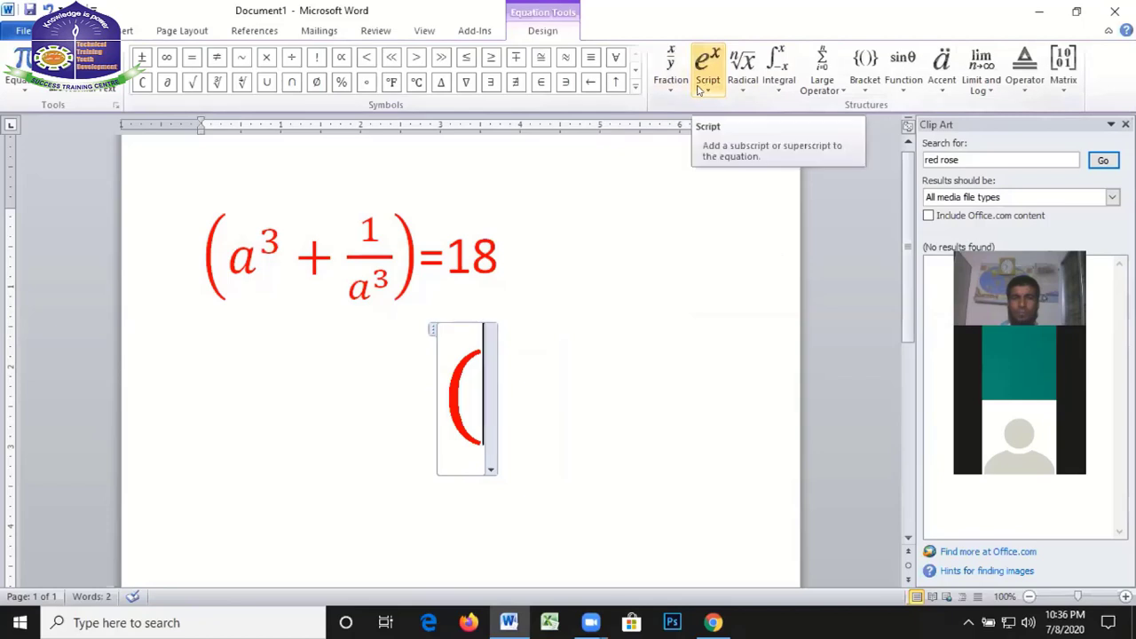
Type a+1/a) so the equation builds the stacked fraction (a + 1/a)
{"action": "left_click", "coordinate": [699, 89]}
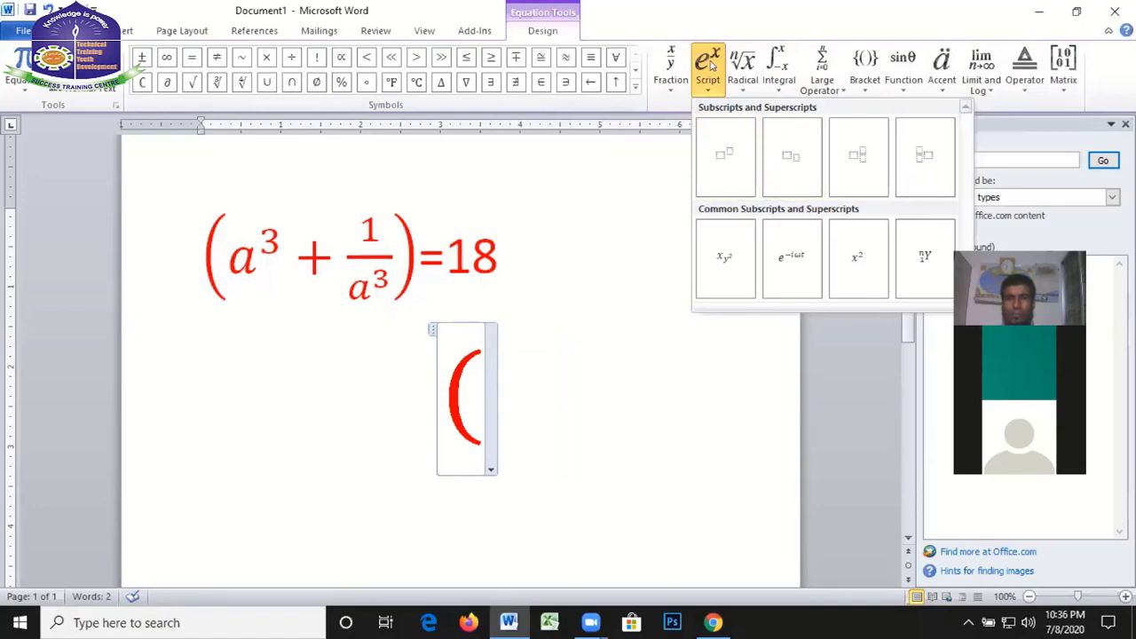
{"action": "left_click", "coordinate": [462, 387]}
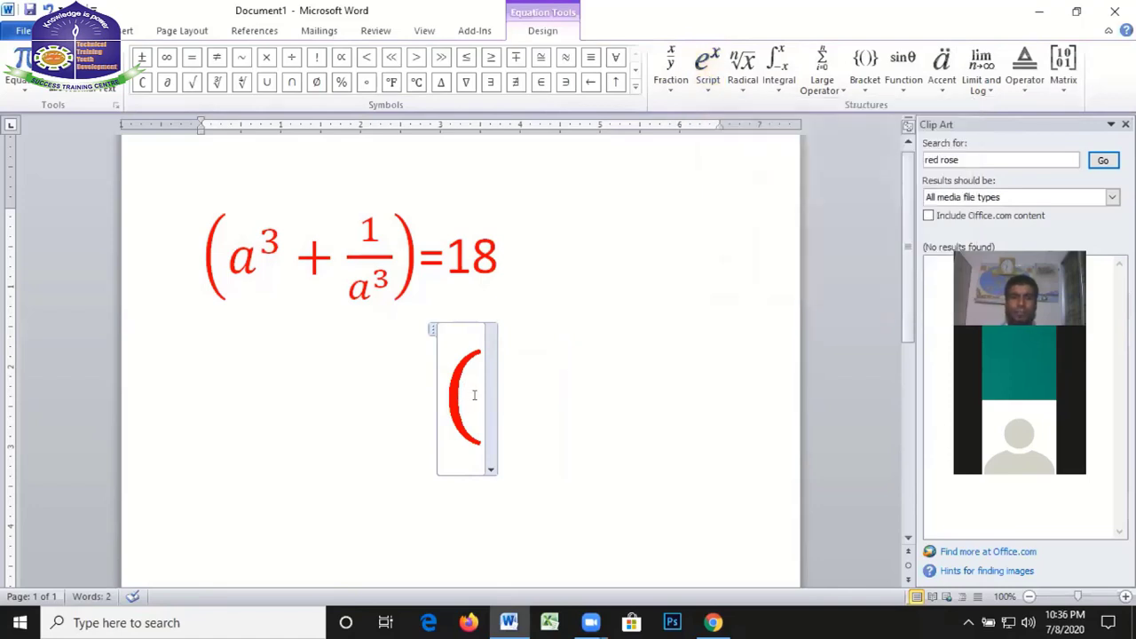
{"action": "type", "text": "a"}
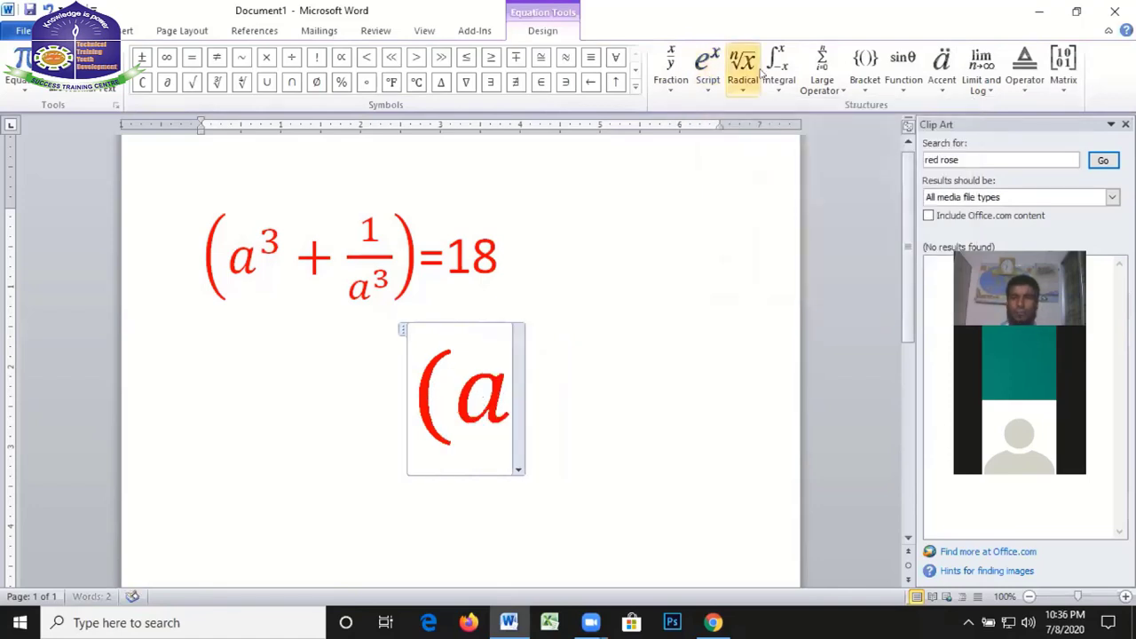
{"action": "left_click", "coordinate": [709, 89]}
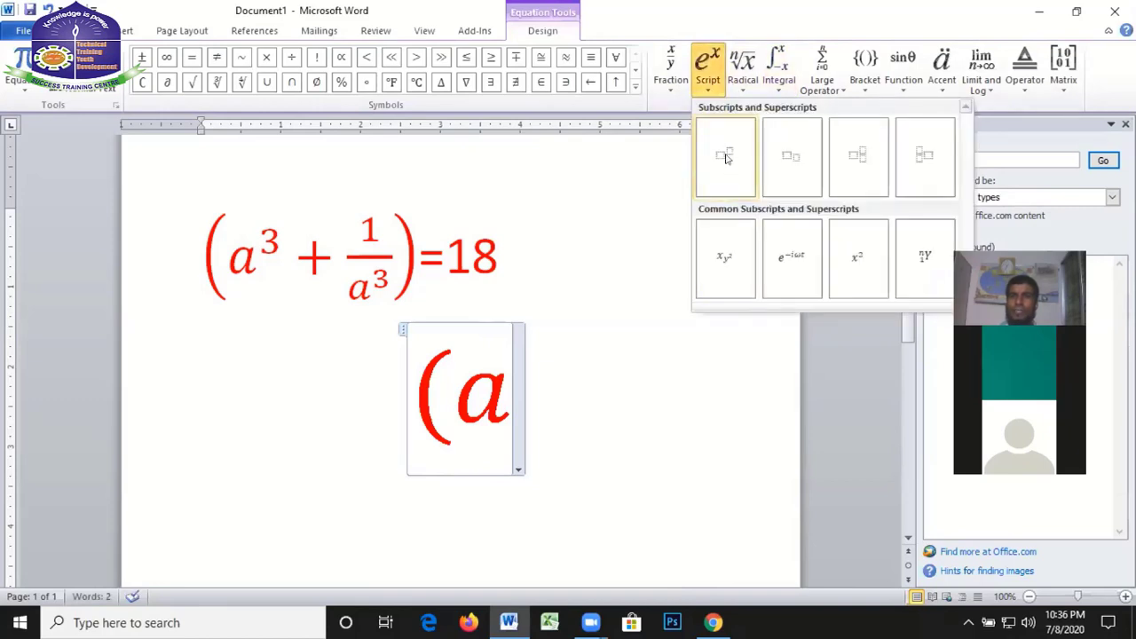
{"action": "left_click", "coordinate": [503, 396]}
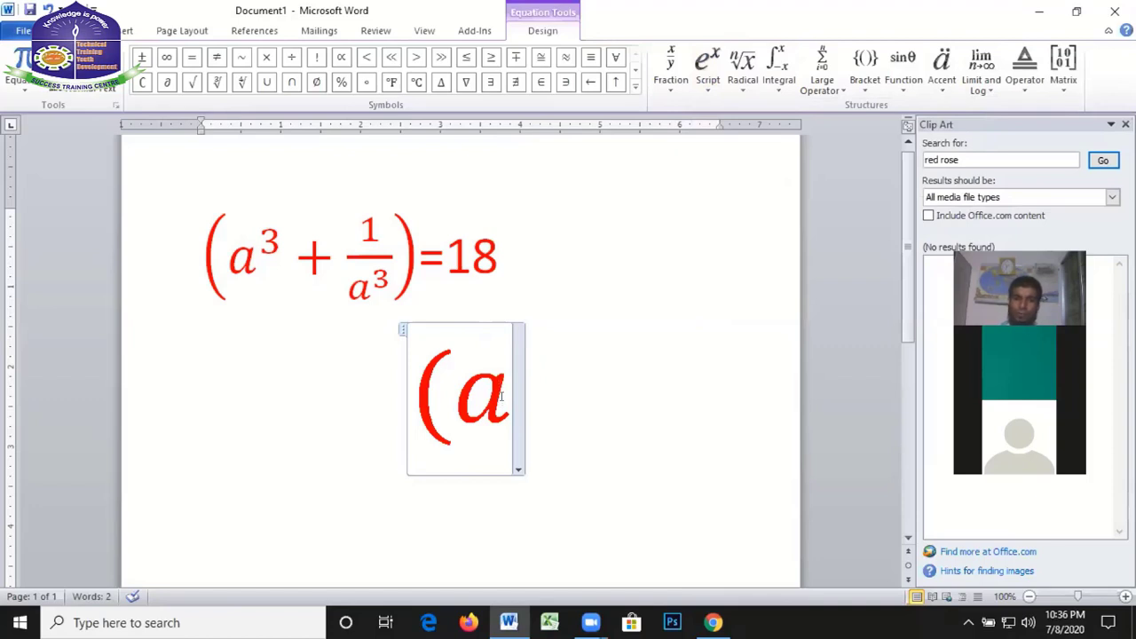
{"action": "type", "text": " +"}
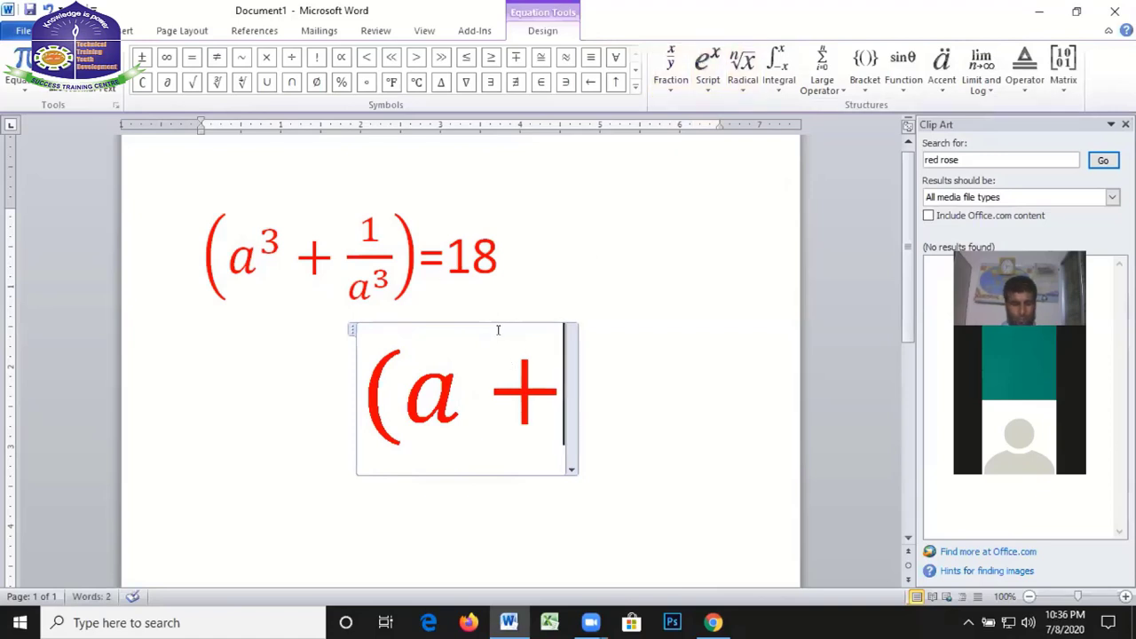
{"action": "type", "text": " 1"}
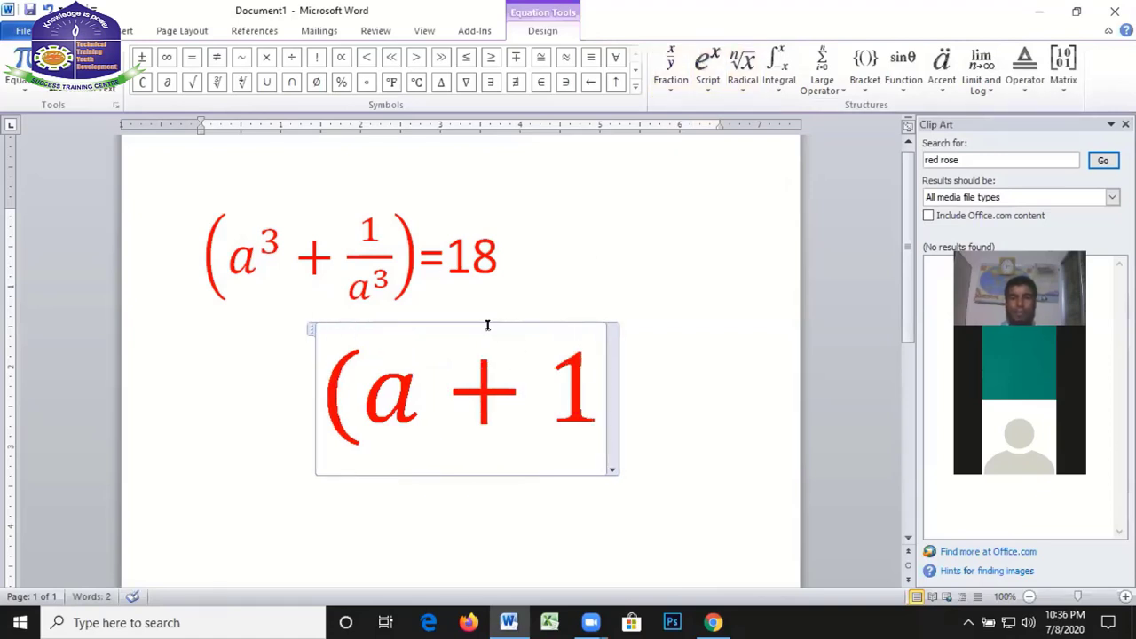
{"action": "type", "text": "/"}
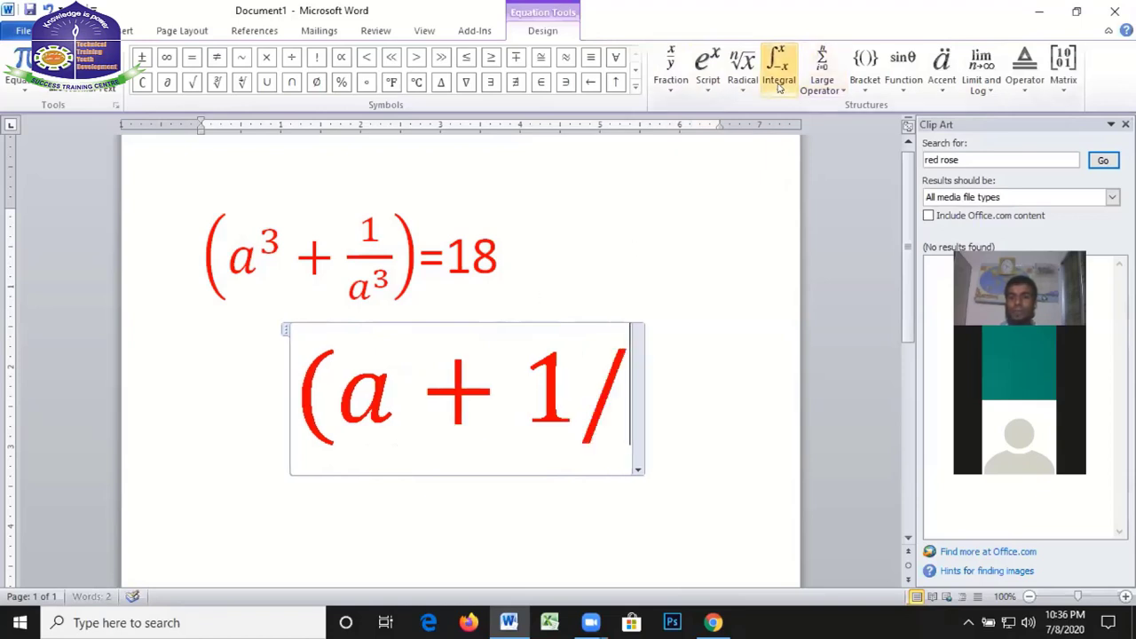
{"action": "type", "text": "a"}
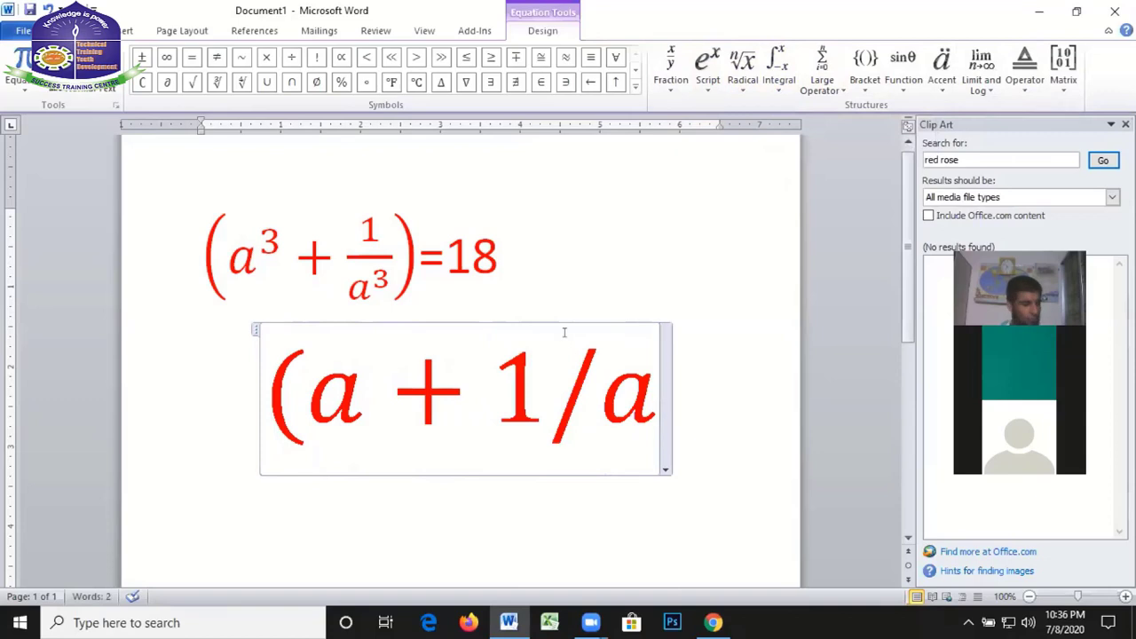
{"action": "type", "text": ")"}
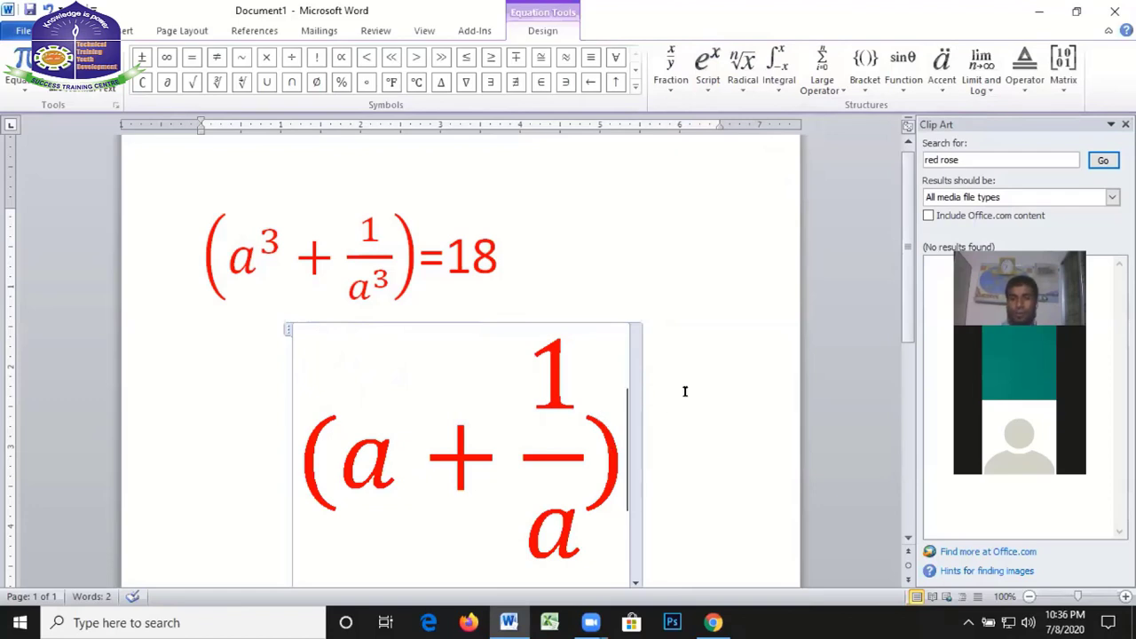
Type a 3 right after the (a + 1/a) equation and select just that 3
{"action": "left_click", "coordinate": [664, 304]}
{"action": "key", "text": "Return"}
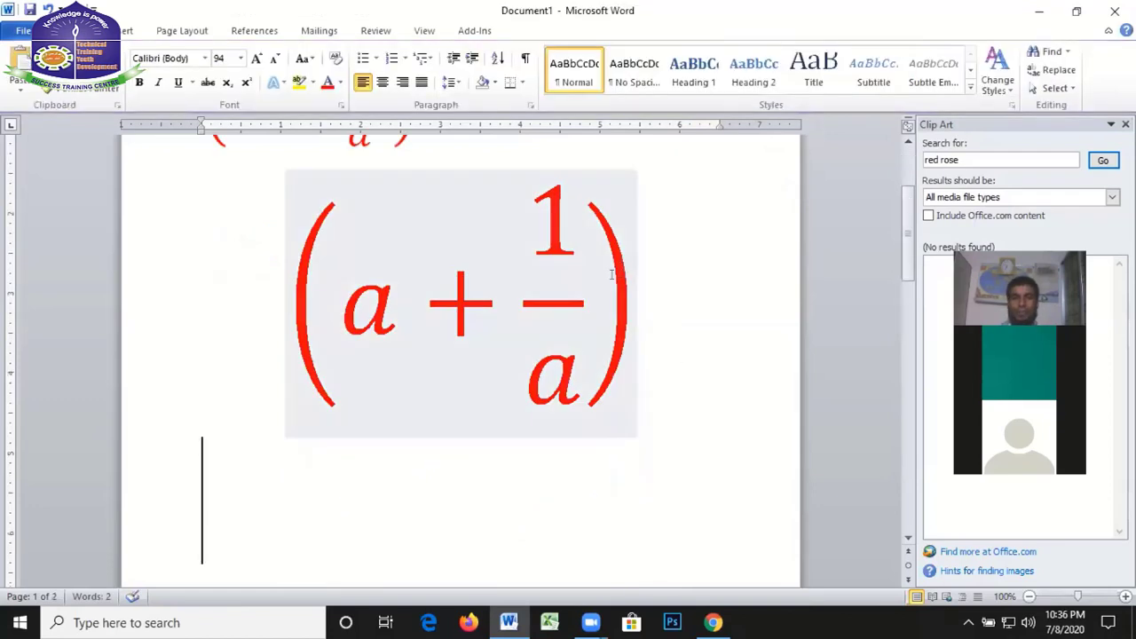
{"action": "scroll", "coordinate": [611, 275], "scroll_direction": "up", "scroll_amount": 2}
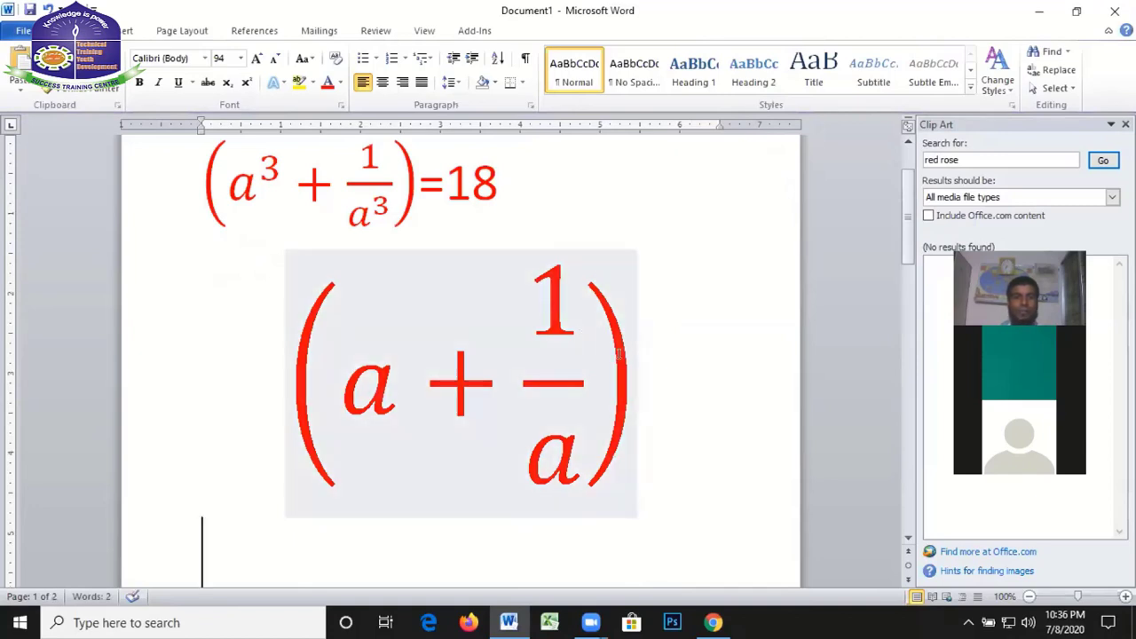
{"action": "left_click", "coordinate": [657, 365]}
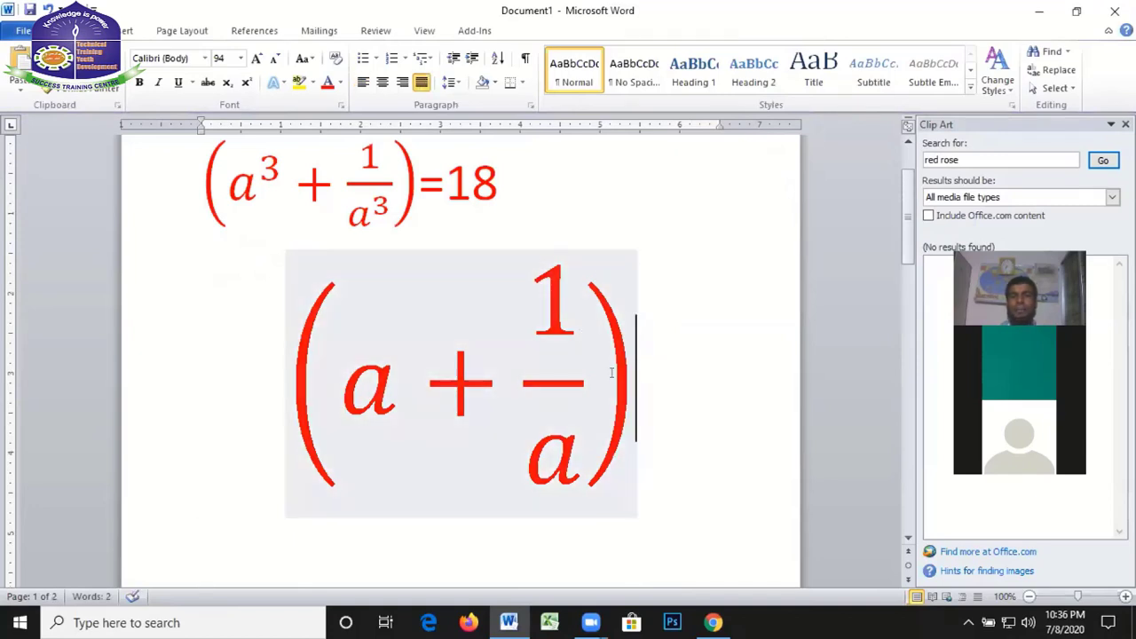
{"action": "left_click", "coordinate": [611, 373]}
{"action": "left_click", "coordinate": [674, 378]}
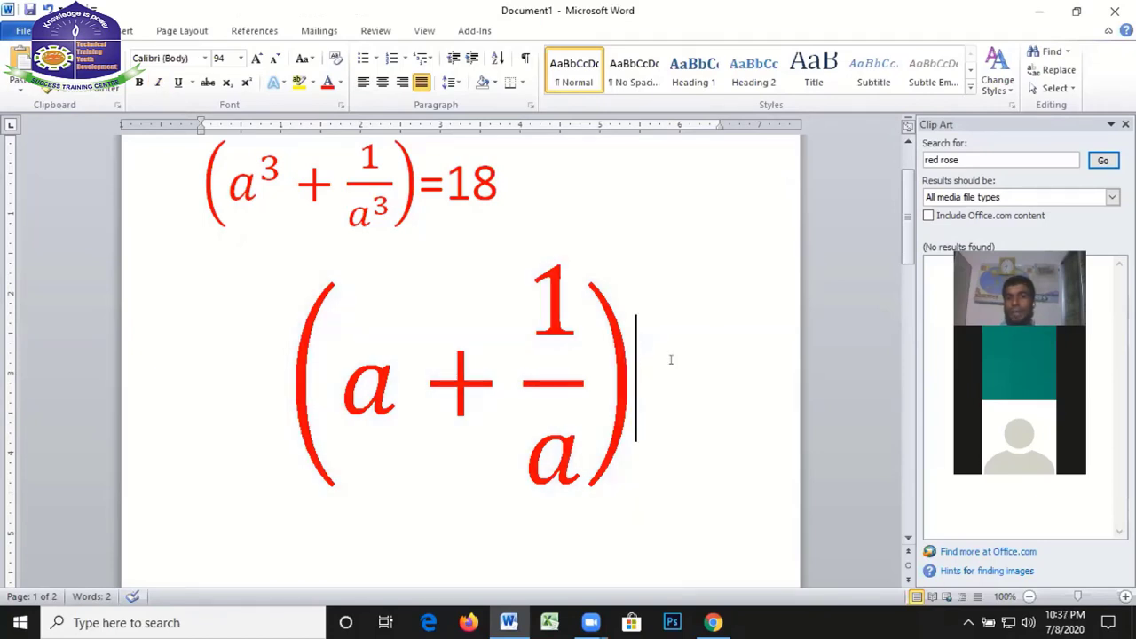
{"action": "type", "text": "3"}
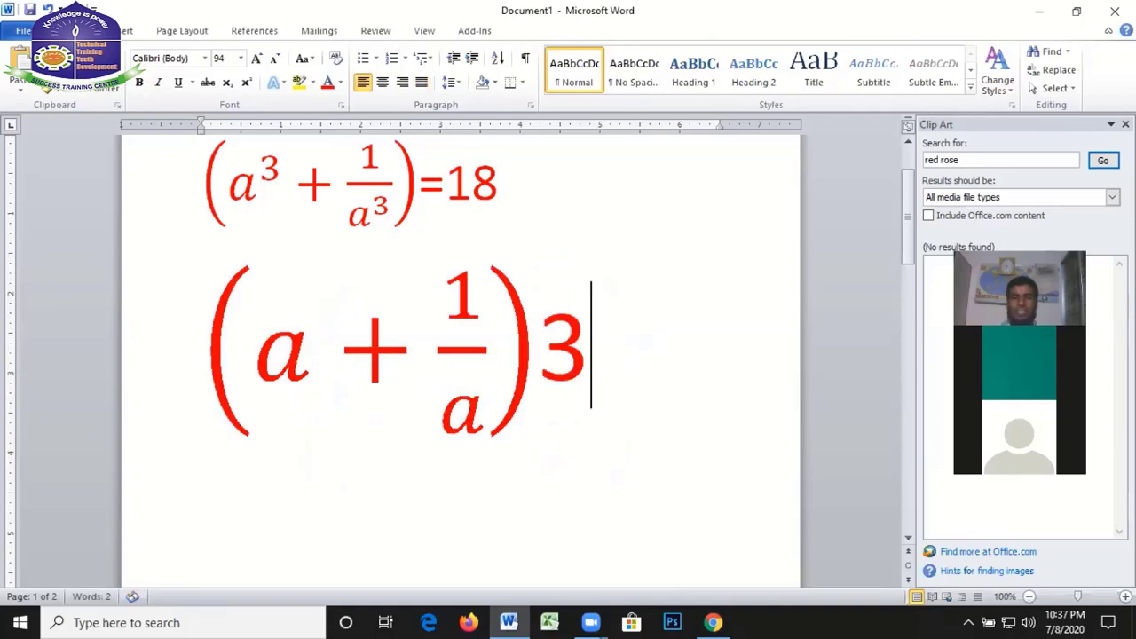
{"action": "key", "text": "shift+Left"}
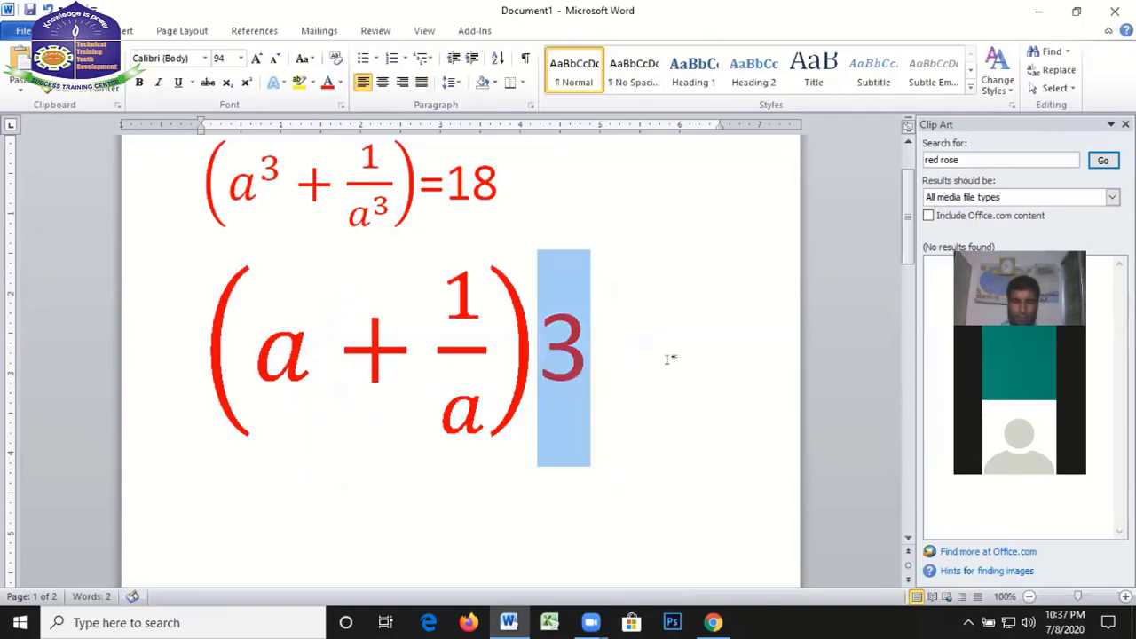
{"action": "key", "text": "shift+Left"}
{"action": "key", "text": "shift+Right"}
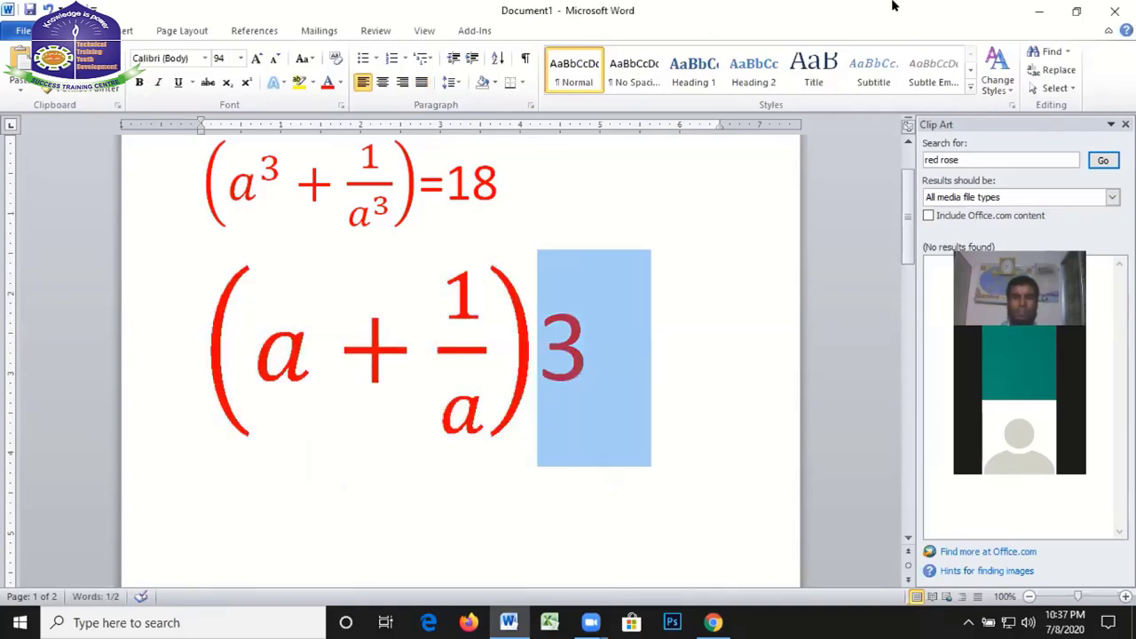
Make the 3 a superscript exponent and enlarge it by five font-size steps
{"action": "left_click", "coordinate": [246, 84]}
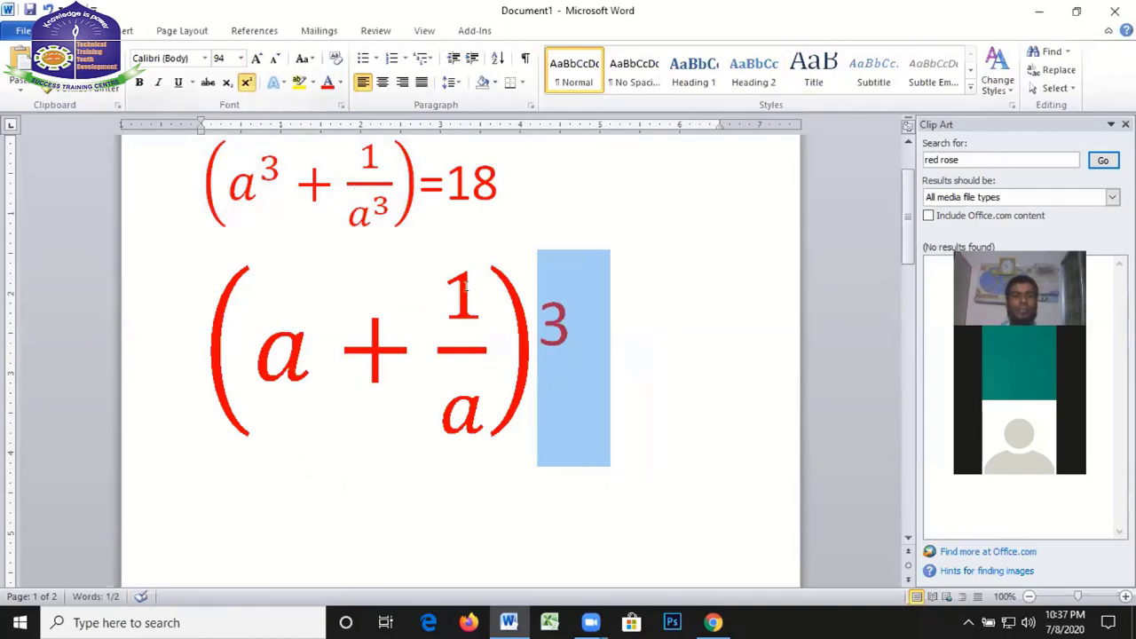
{"action": "key", "text": "ctrl+bracketright"}
{"action": "key", "text": "ctrl+bracketright"}
{"action": "key", "text": "ctrl+bracketright"}
{"action": "key", "text": "ctrl+bracketright"}
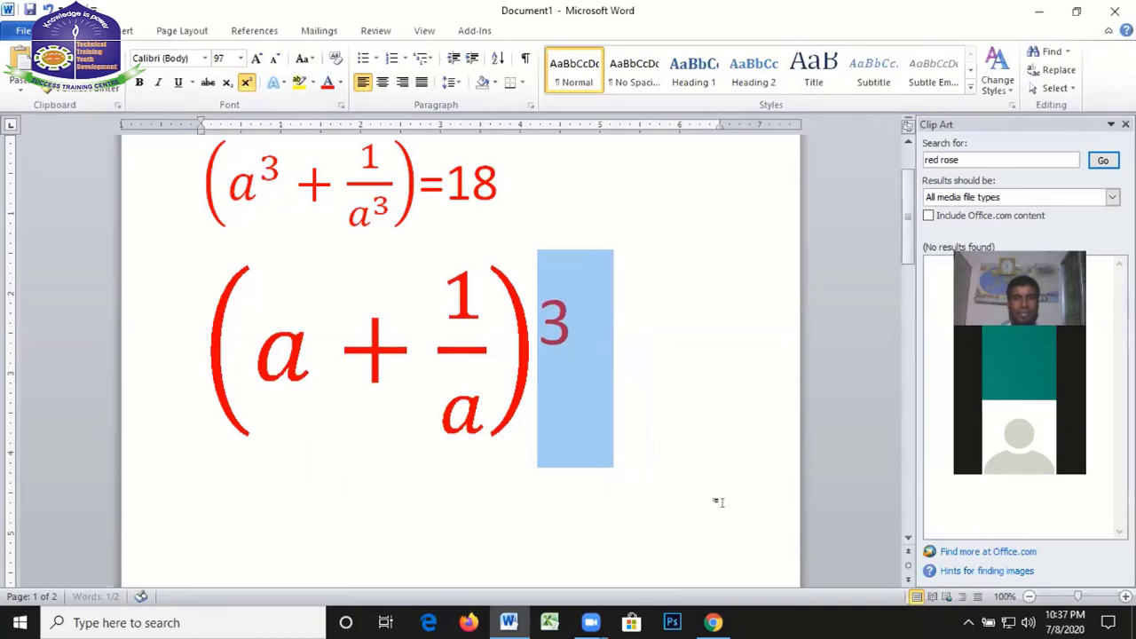
{"action": "key", "text": "ctrl+bracketright"}
{"action": "key", "text": "ctrl+bracketright"}
{"action": "key", "text": "ctrl+bracketright"}
{"action": "key", "text": "ctrl+bracketright"}
{"action": "key", "text": "ctrl+bracketright"}
{"action": "key", "text": "ctrl+bracketright"}
{"action": "key", "text": "ctrl+bracketright"}
{"action": "key", "text": "ctrl+bracketright"}
{"action": "key", "text": "ctrl+bracketright"}
{"action": "key", "text": "ctrl+bracketright"}
{"action": "key", "text": "ctrl+bracketright"}
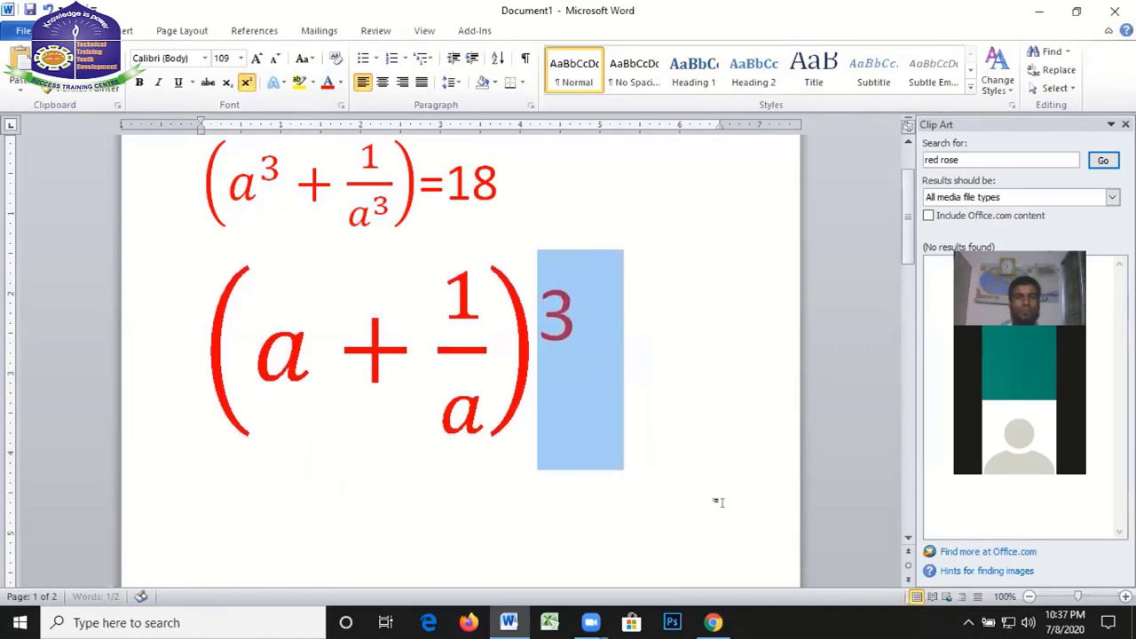
{"action": "key", "text": "ctrl+bracketright"}
{"action": "key", "text": "ctrl+bracketright"}
{"action": "key", "text": "ctrl+bracketright"}
{"action": "key", "text": "ctrl+bracketright"}
{"action": "key", "text": "ctrl+bracketright"}
{"action": "key", "text": "ctrl+bracketright"}
{"action": "key", "text": "ctrl+bracketright"}
{"action": "key", "text": "ctrl+bracketright"}
{"action": "key", "text": "ctrl+bracketright"}
{"action": "key", "text": "ctrl+bracketright"}
{"action": "key", "text": "ctrl+bracketright"}
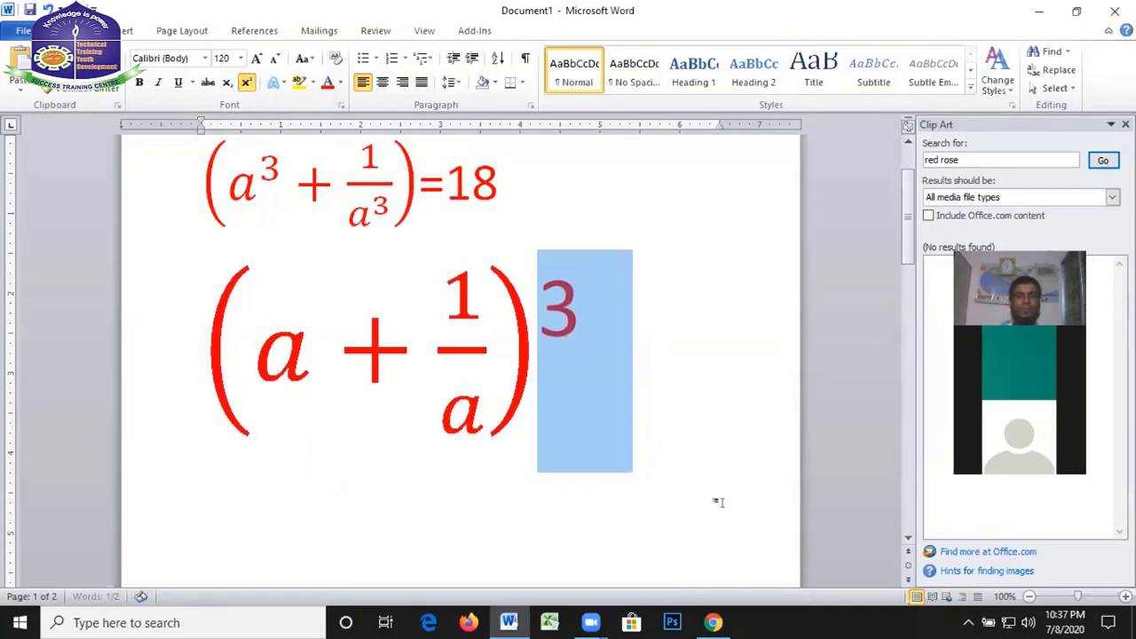
{"action": "key", "text": "ctrl+bracketright"}
{"action": "key", "text": "ctrl+bracketright"}
{"action": "key", "text": "ctrl+bracketright"}
{"action": "key", "text": "ctrl+bracketright"}
{"action": "key", "text": "ctrl+bracketright"}
{"action": "key", "text": "ctrl+bracketright"}
{"action": "key", "text": "ctrl+bracketright"}
{"action": "key", "text": "ctrl+bracketright"}
{"action": "key", "text": "ctrl+bracketright"}
{"action": "key", "text": "ctrl+bracketright"}
{"action": "key", "text": "ctrl+bracketright"}
{"action": "key", "text": "ctrl+bracketright"}
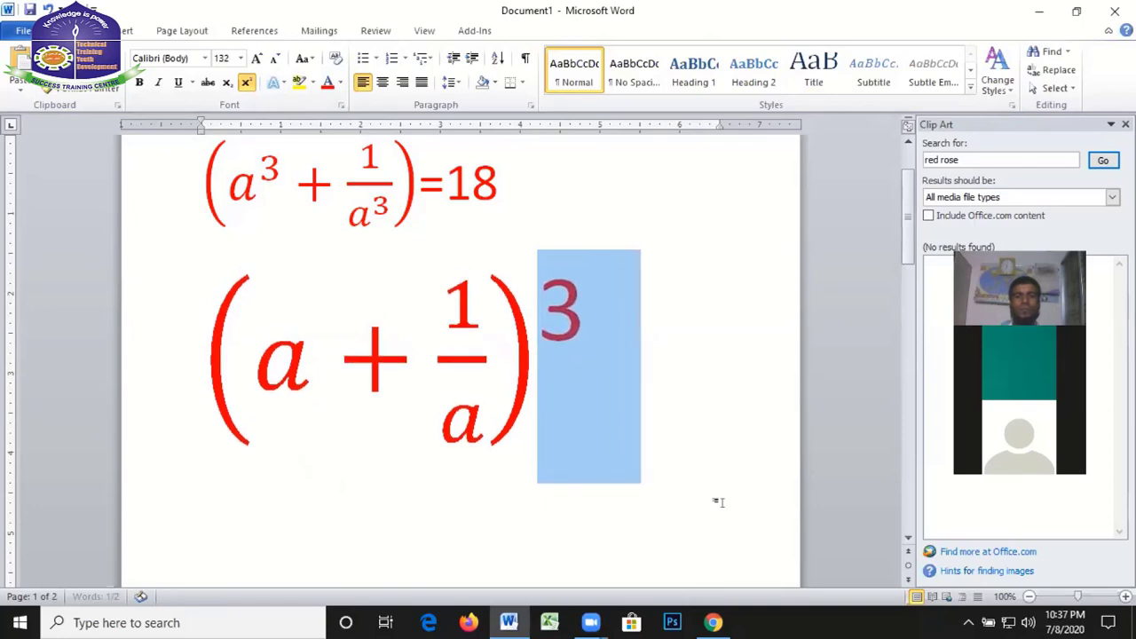
{"action": "key", "text": "ctrl+bracketright"}
{"action": "key", "text": "ctrl+bracketright"}
{"action": "key", "text": "ctrl+bracketright"}
{"action": "left_click", "coordinate": [719, 405]}
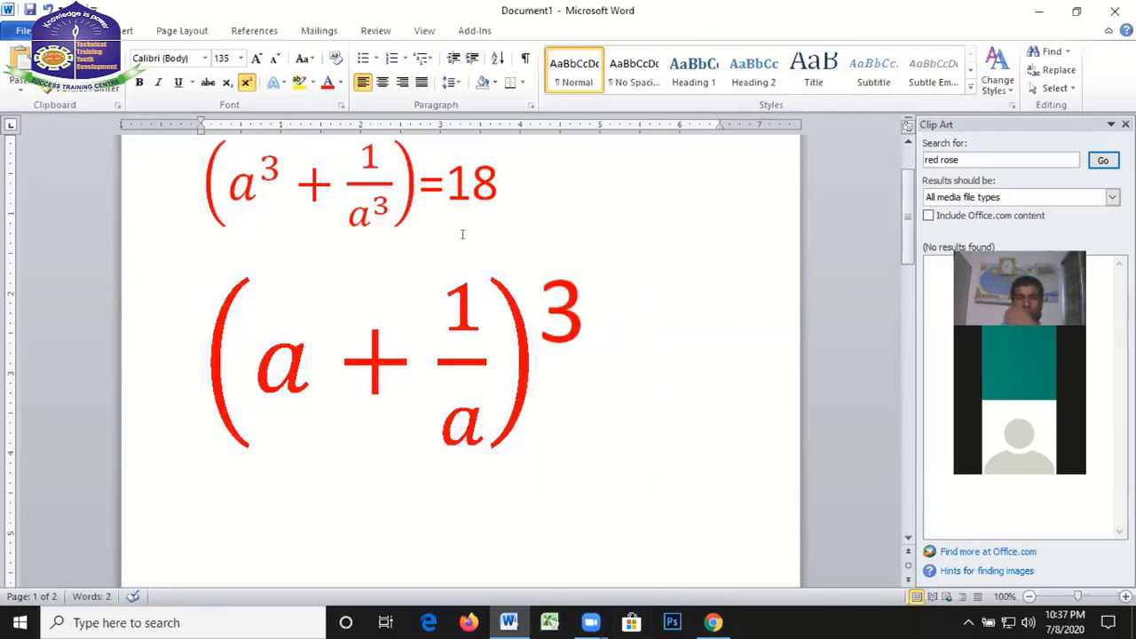
{"action": "scroll", "coordinate": [351, 245], "scroll_direction": "up", "scroll_amount": 2}
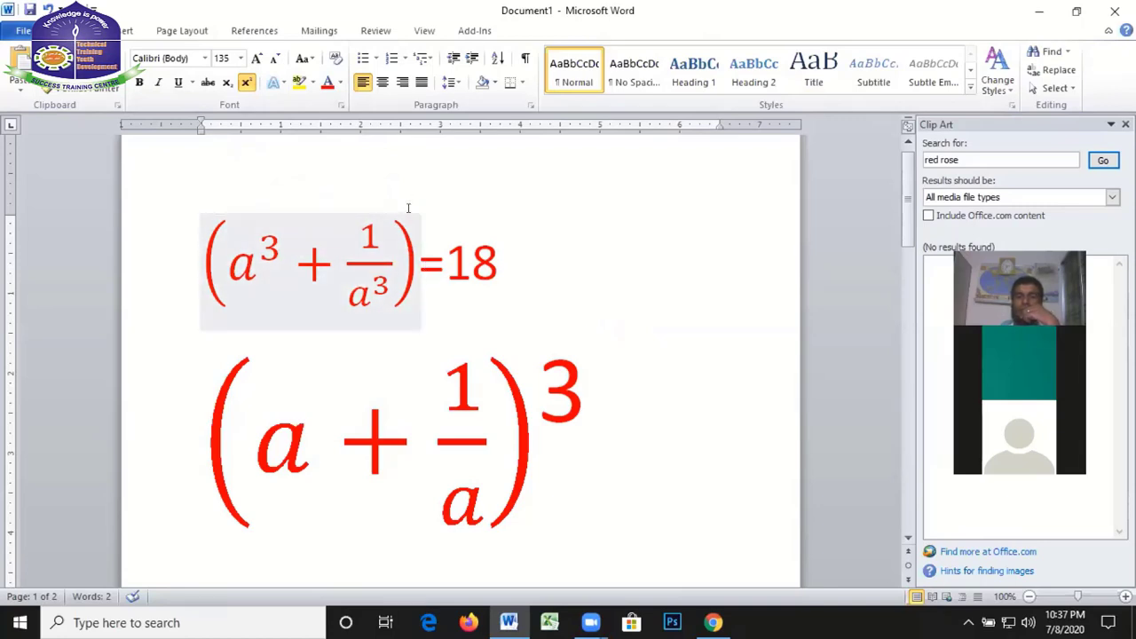
Scroll down through Document2's six oval-framed sunset pictures
{"action": "scroll", "coordinate": [565, 451], "scroll_direction": "down", "scroll_amount": 1}
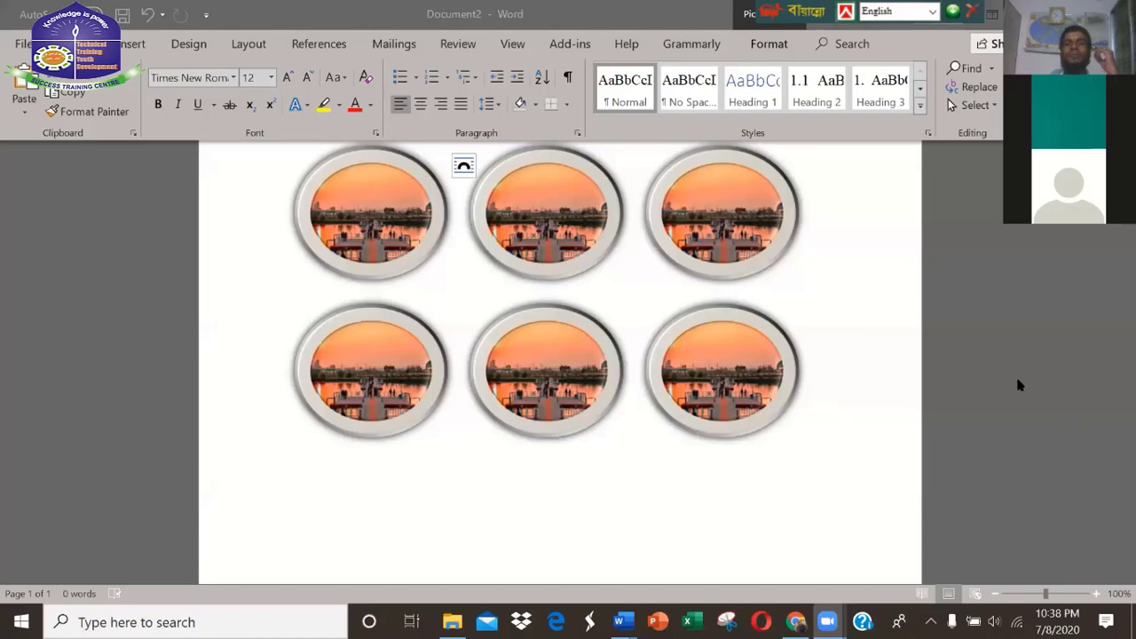
Close Document2 without saving and open File Explorer at This PC
{"action": "key", "text": "alt+F4"}
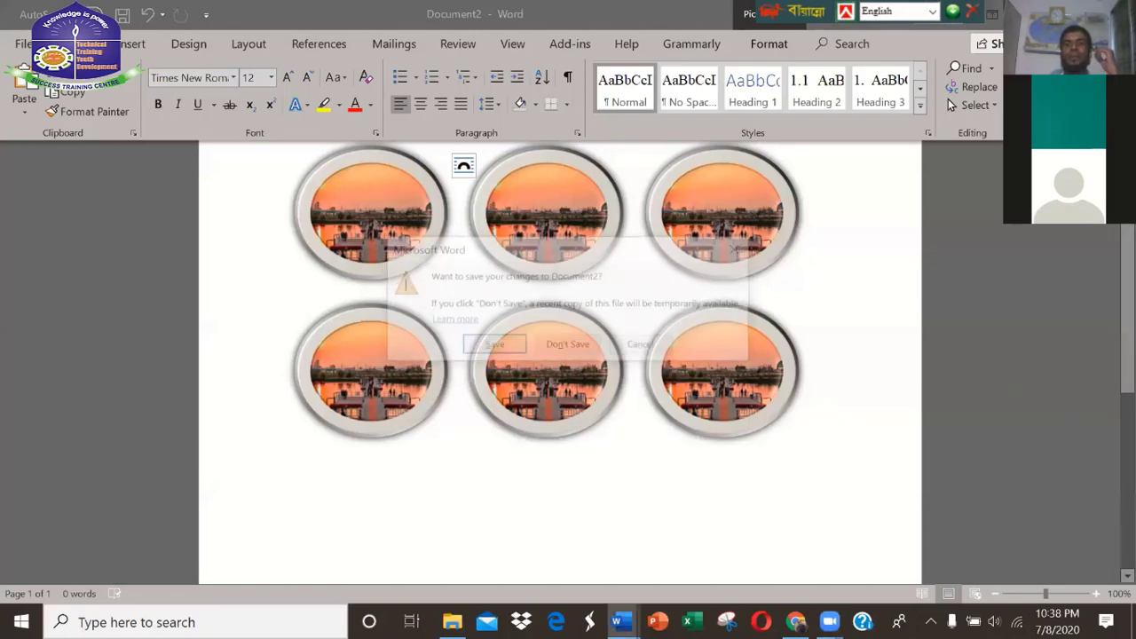
{"action": "left_click", "coordinate": [570, 346]}
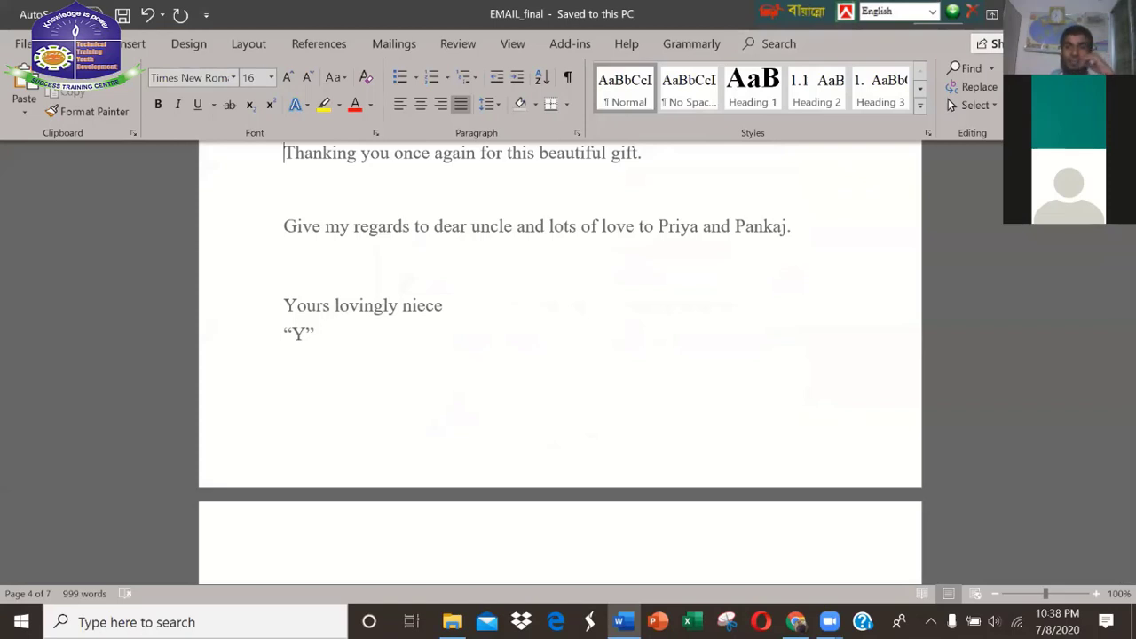
{"action": "key", "text": "super+e"}
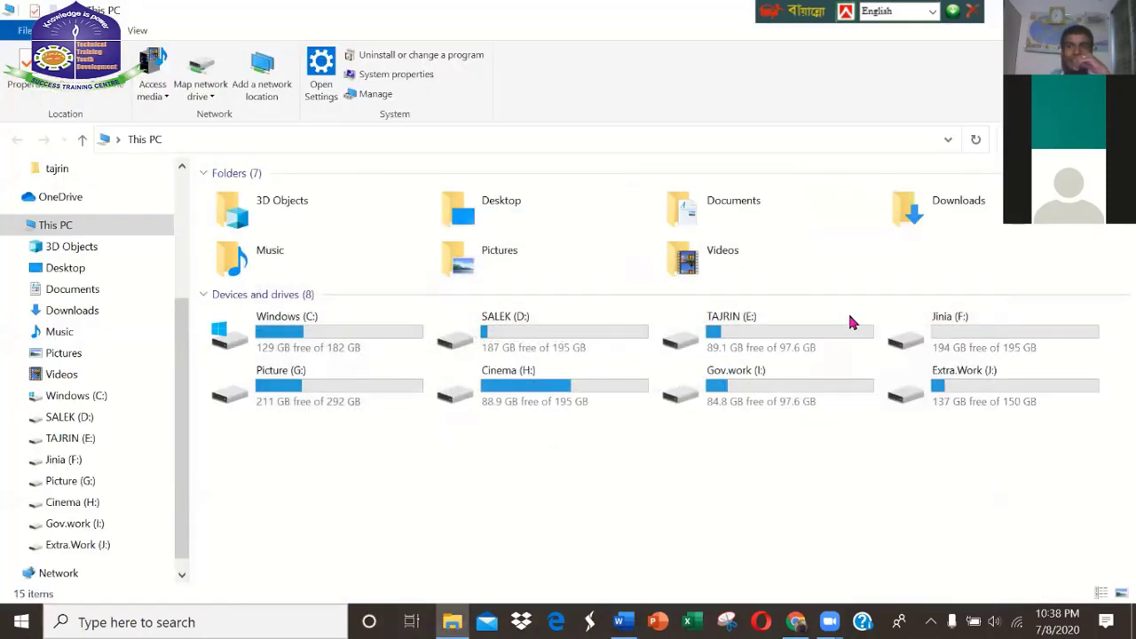
Show the desktop, return to the bank islami document, and delete its selected text
{"action": "key", "text": "super+d"}
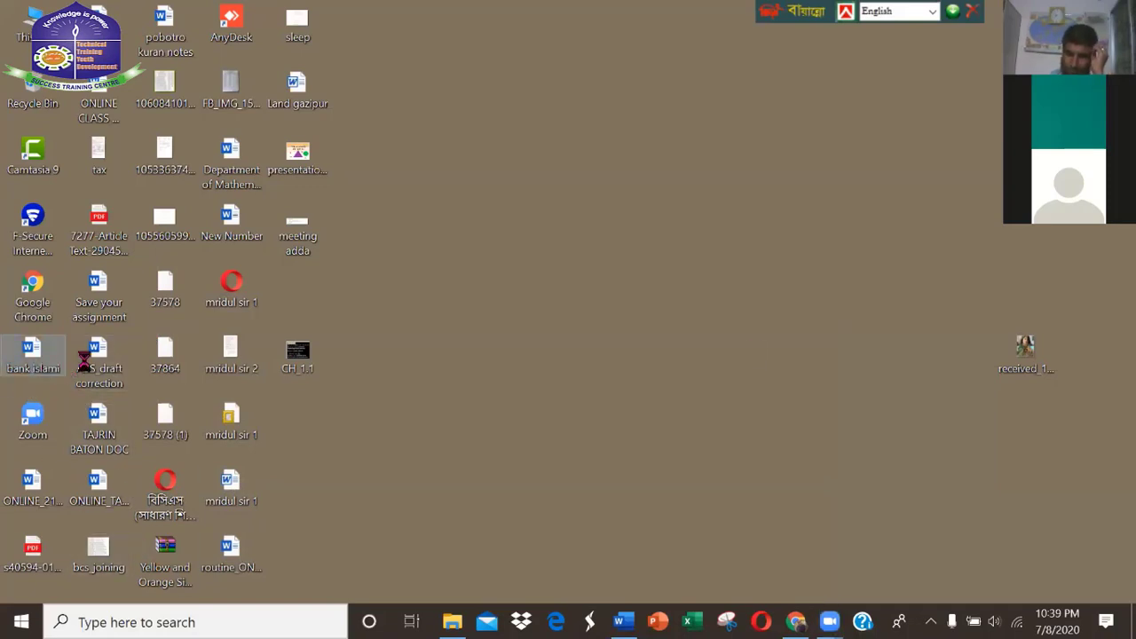
{"action": "key", "text": "super+d"}
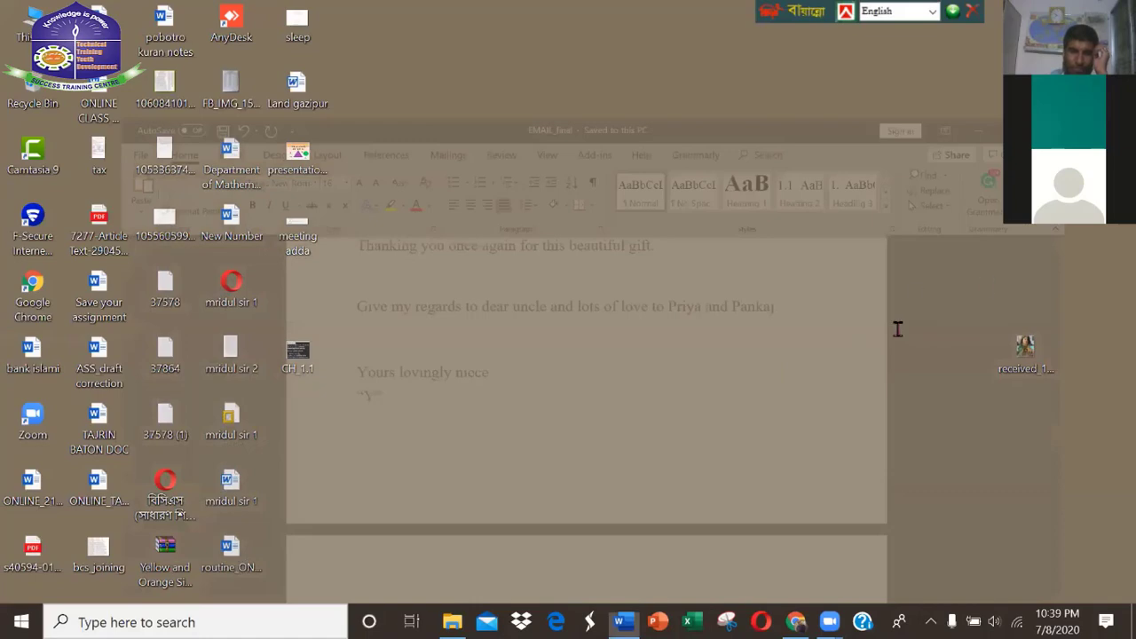
{"action": "key", "text": "super+d"}
{"action": "key", "text": "Delete"}
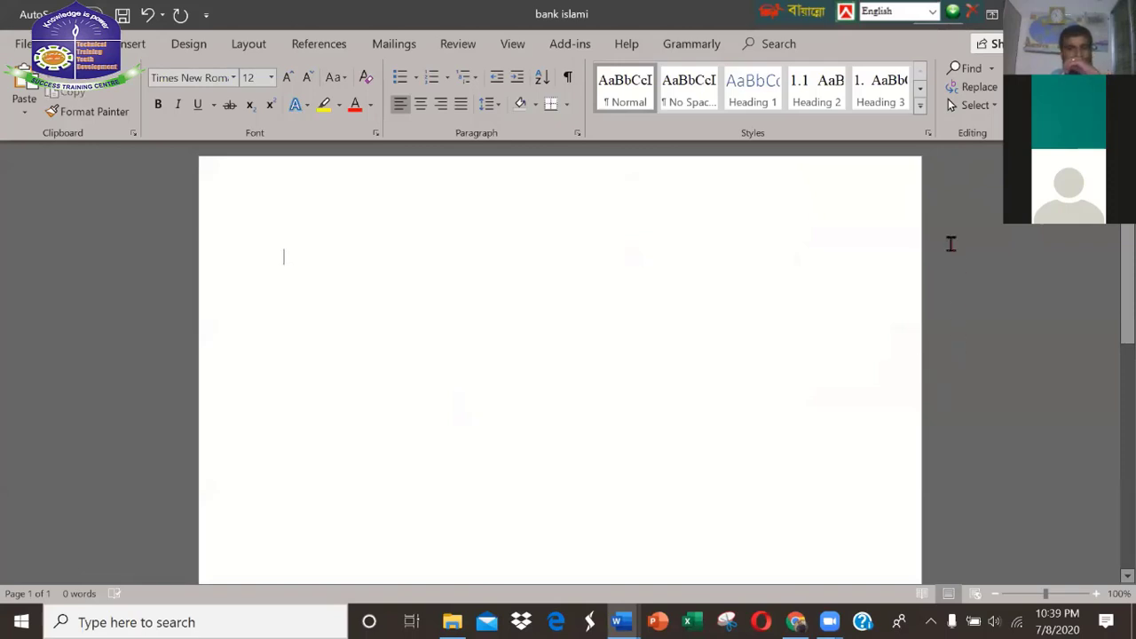
{"action": "left_click", "coordinate": [135, 44]}
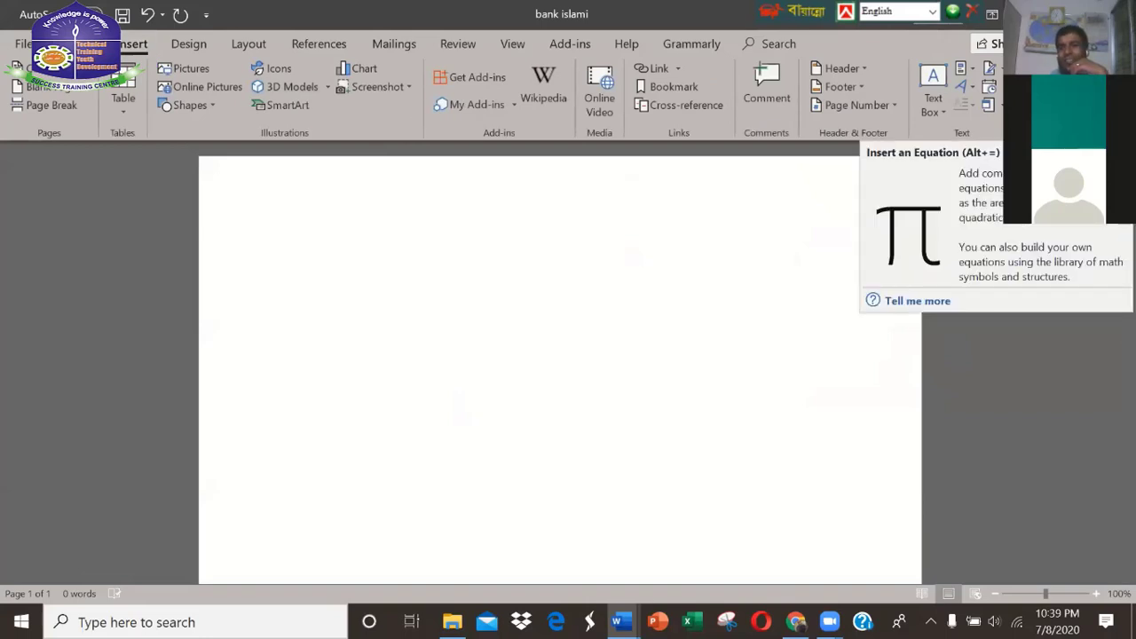
{"action": "left_click", "coordinate": [1029, 106]}
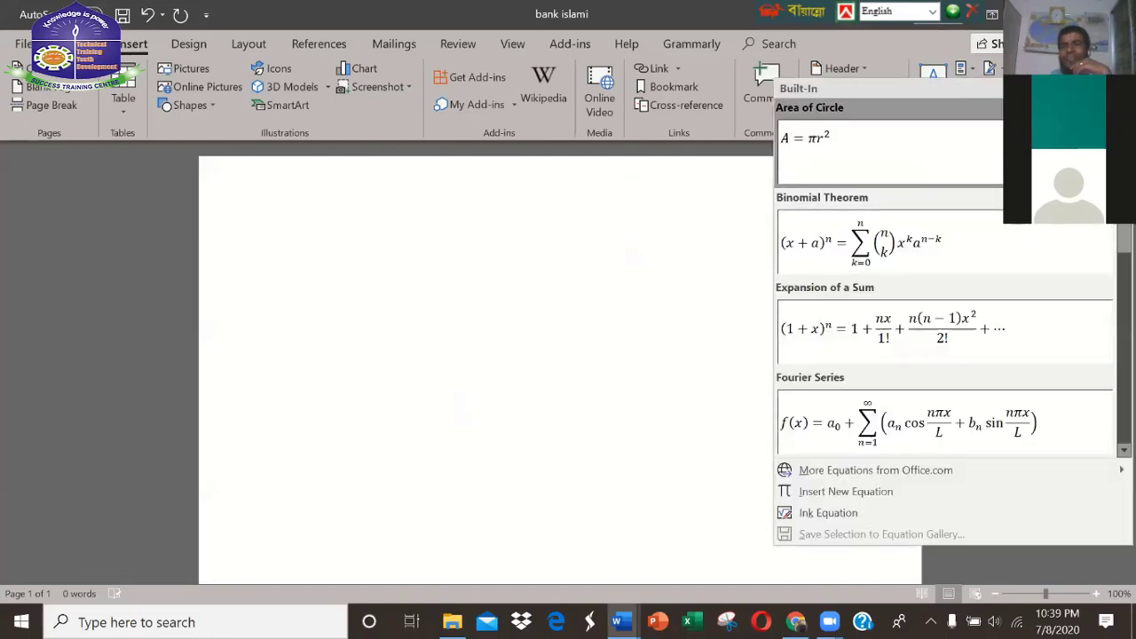
{"action": "left_click", "coordinate": [902, 169]}
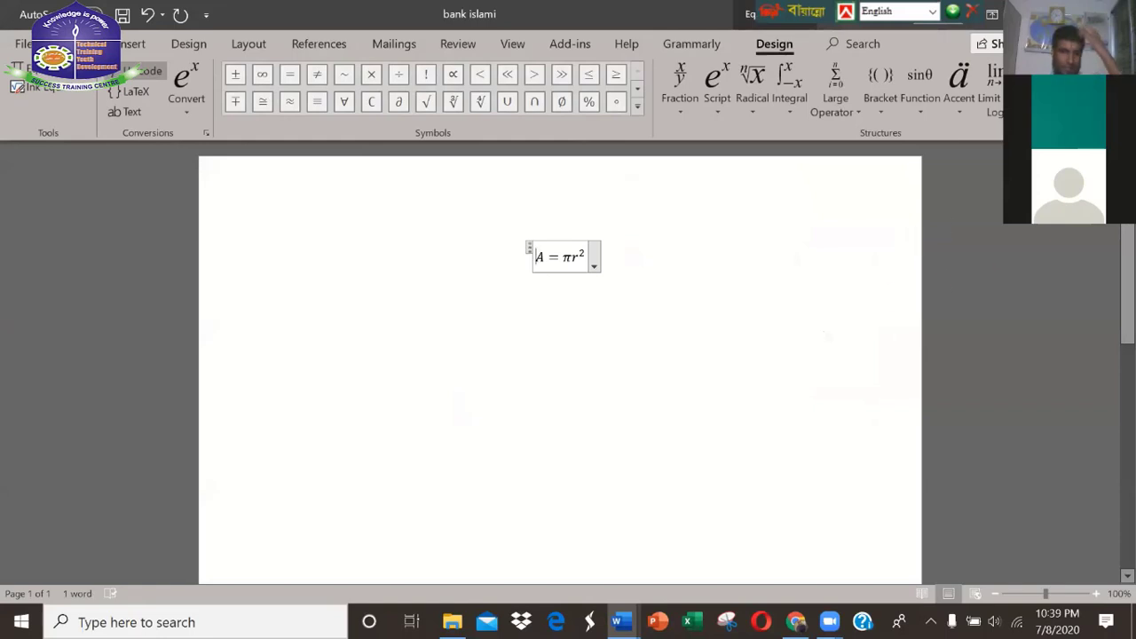
{"action": "left_click", "coordinate": [586, 256]}
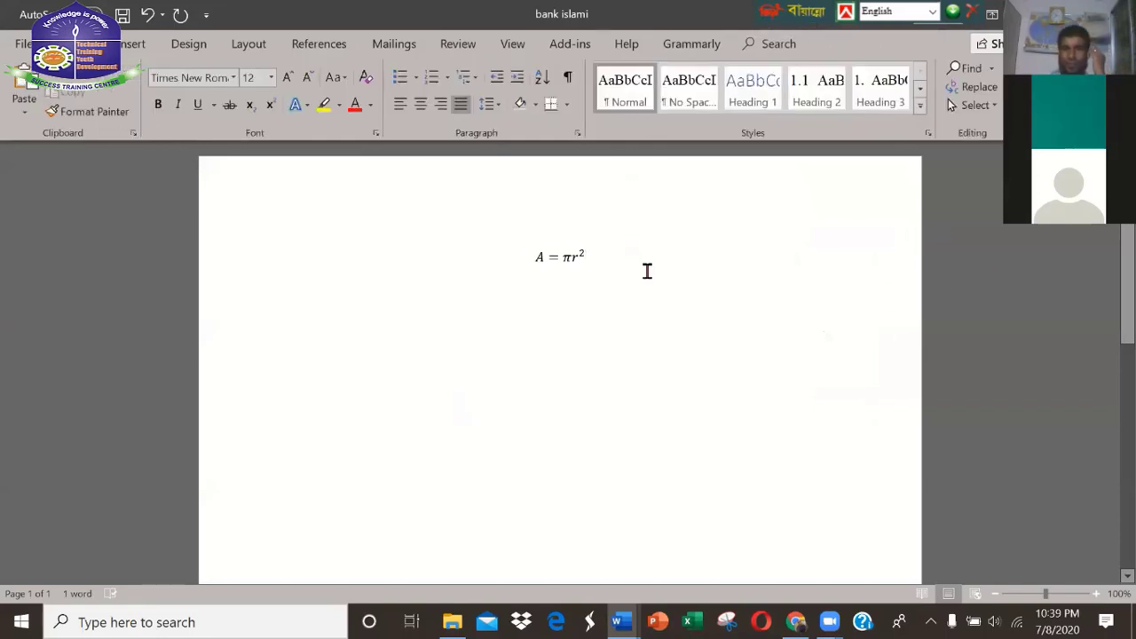
{"action": "key", "text": "BackSpace"}
{"action": "key", "text": "BackSpace"}
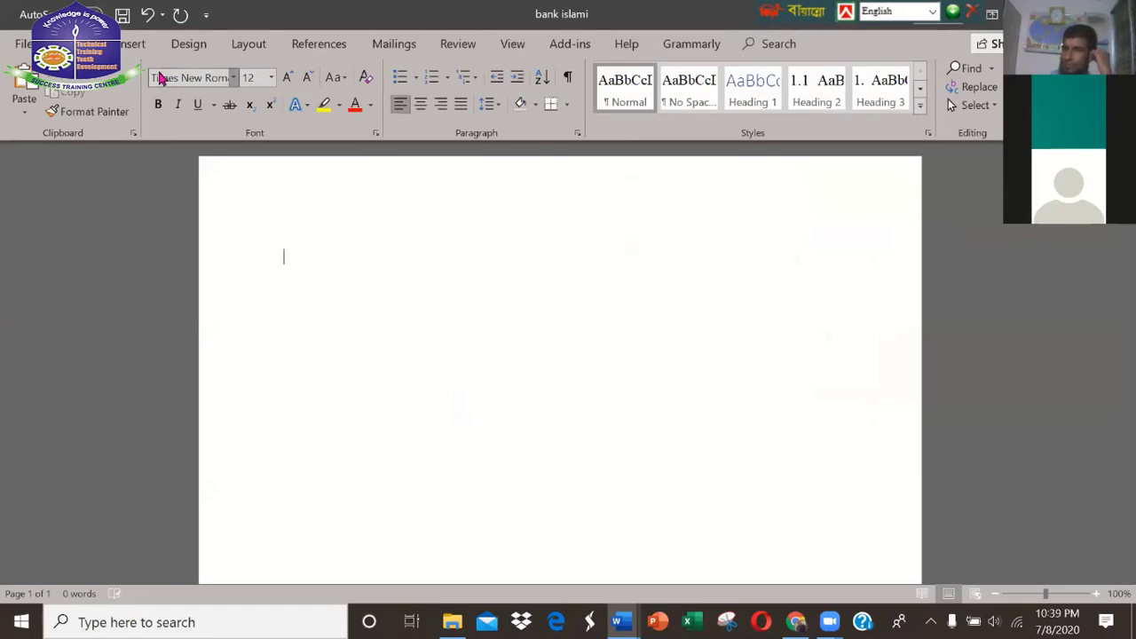
{"action": "left_click", "coordinate": [132, 46]}
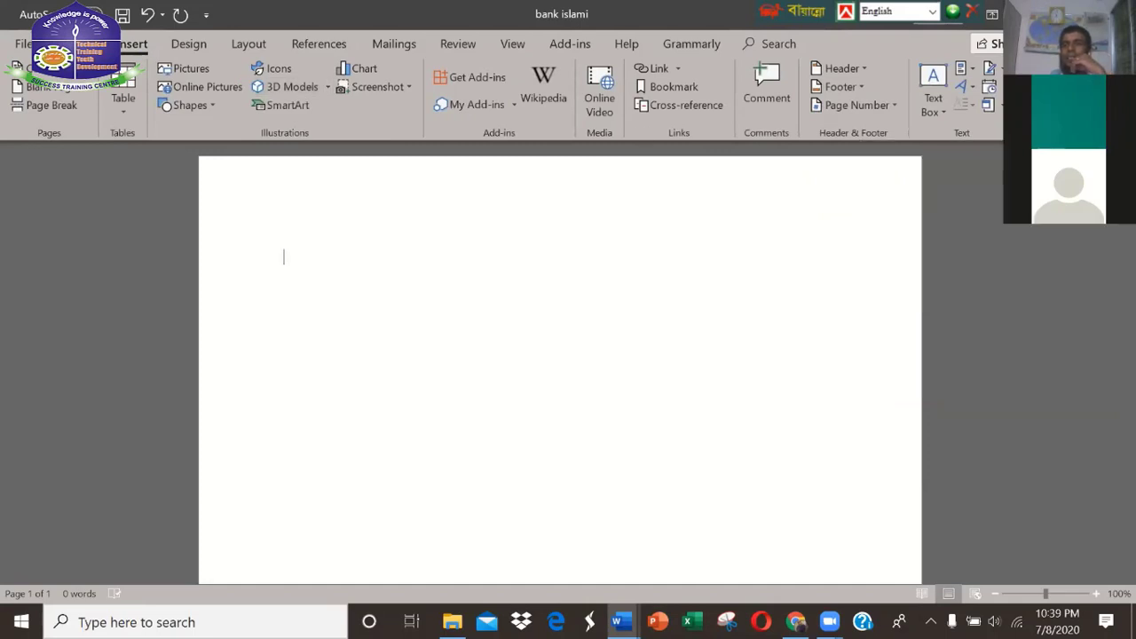
{"action": "left_click", "coordinate": [1029, 88]}
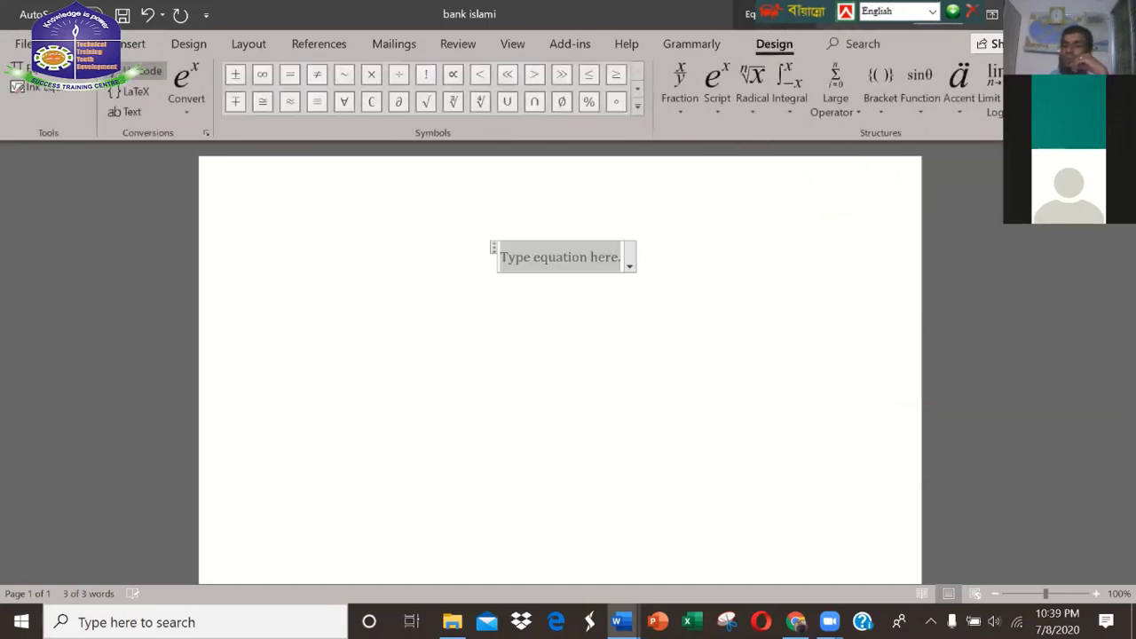
{"action": "left_click", "coordinate": [284, 256]}
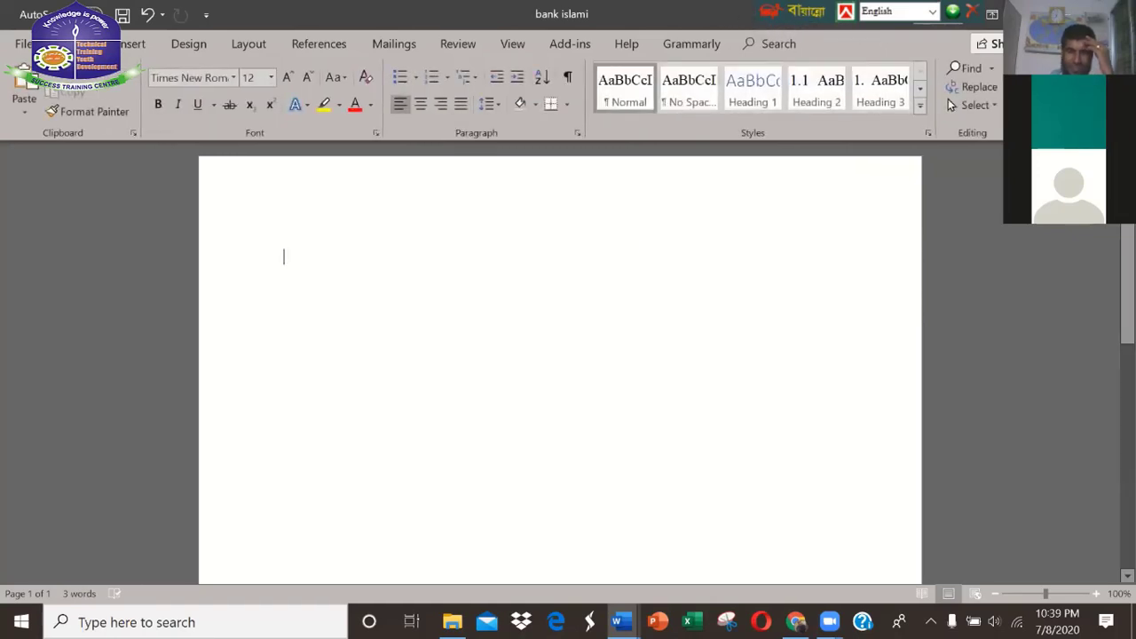
Insert a new blank equation on the bank islami page and dismiss its options unchanged
{"action": "left_click", "coordinate": [131, 43]}
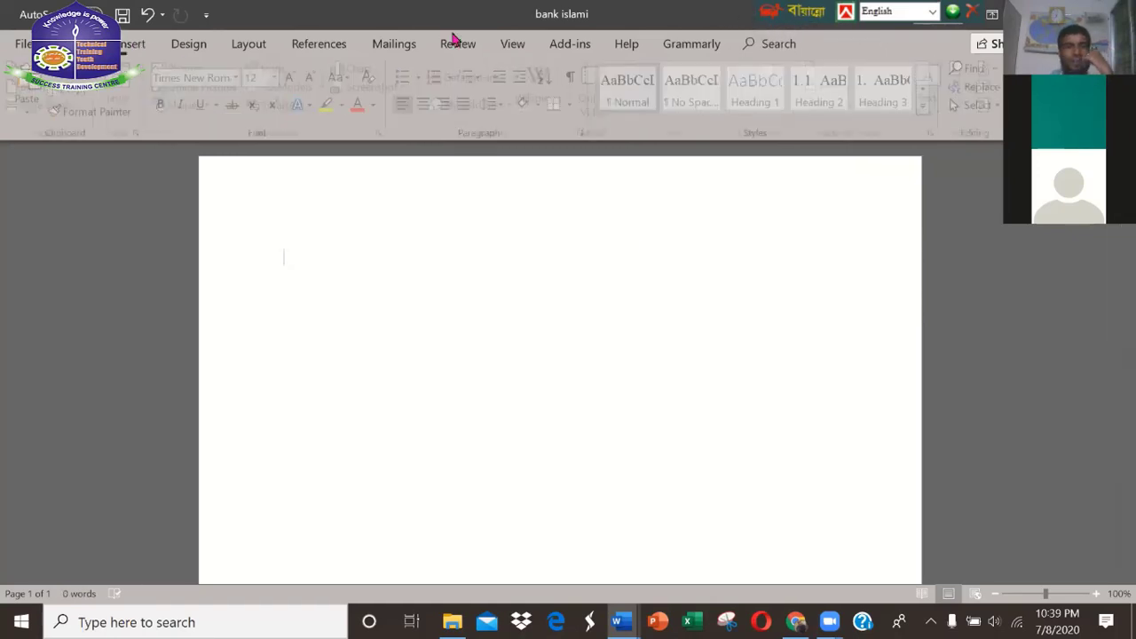
{"action": "left_click", "coordinate": [1038, 69]}
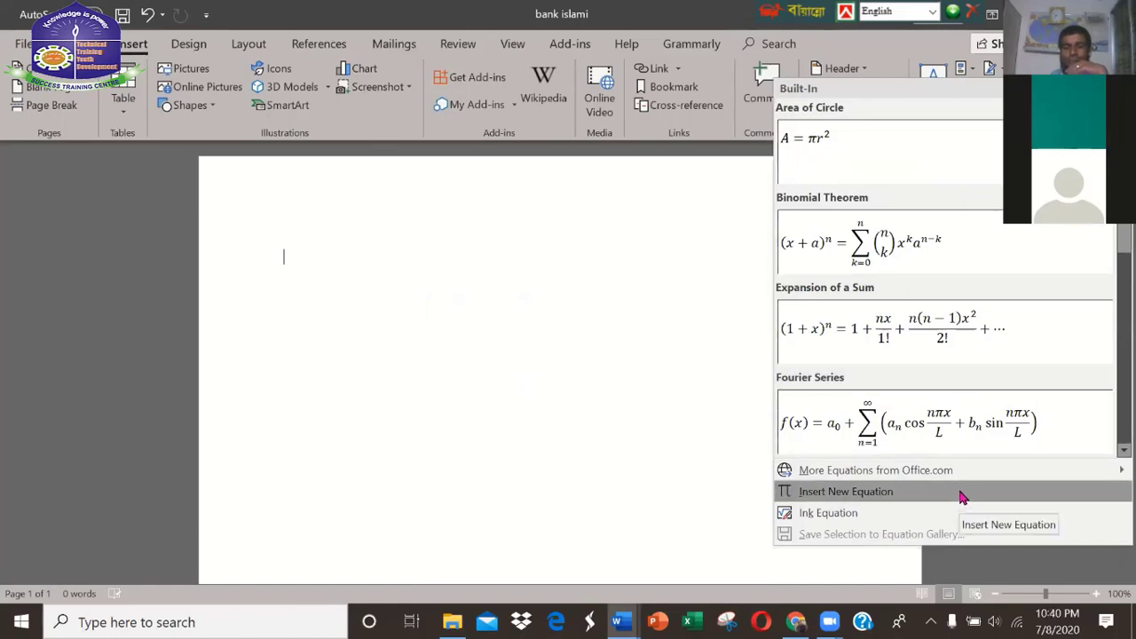
{"action": "left_click", "coordinate": [962, 497]}
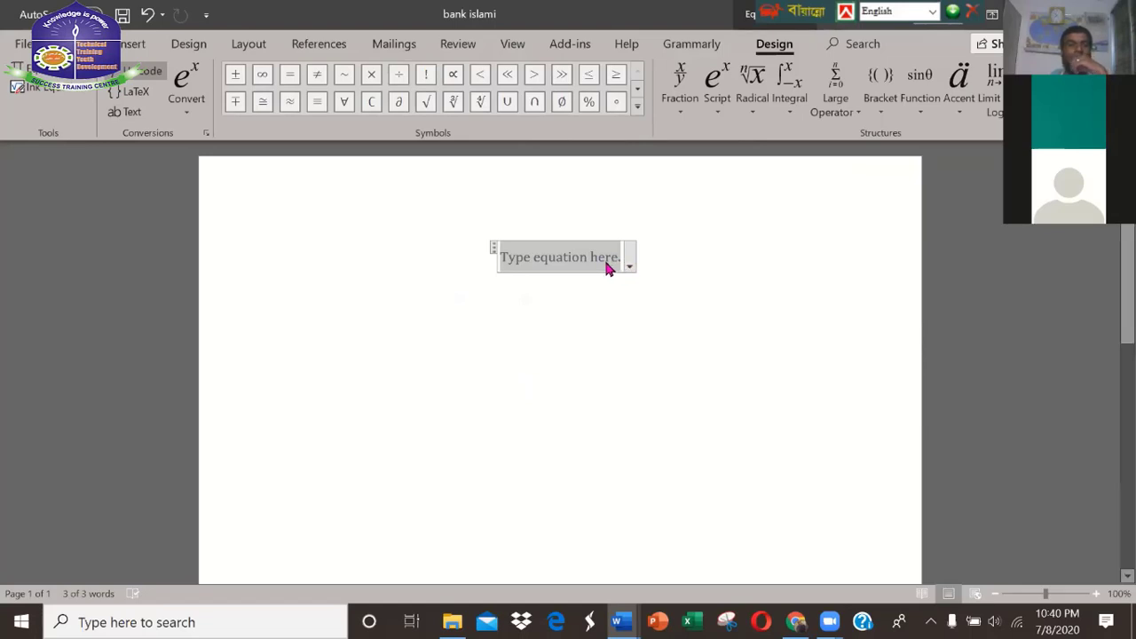
{"action": "left_click", "coordinate": [627, 264]}
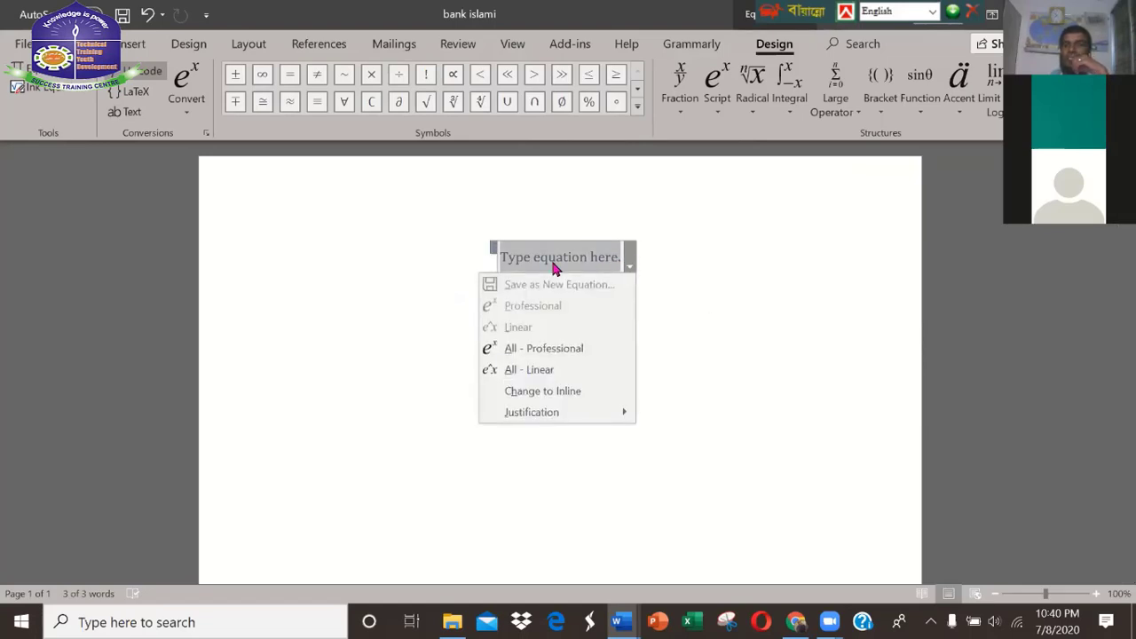
{"action": "left_click", "coordinate": [553, 267]}
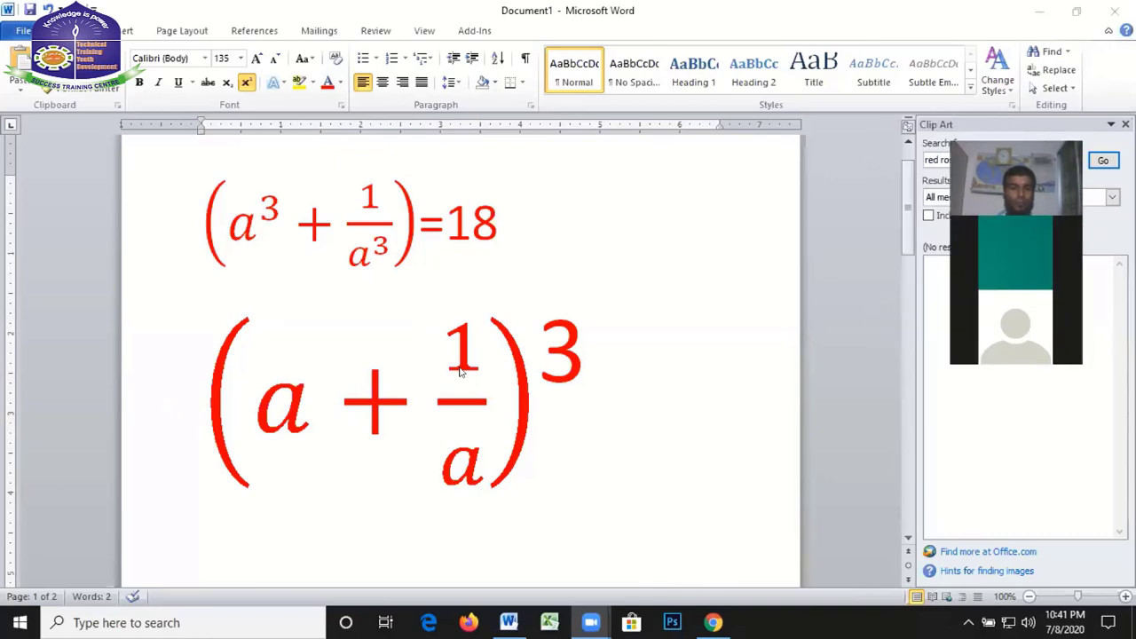
Search Windows for 'si' and launch Snipping Tool from the results
{"action": "left_click", "coordinate": [177, 622]}
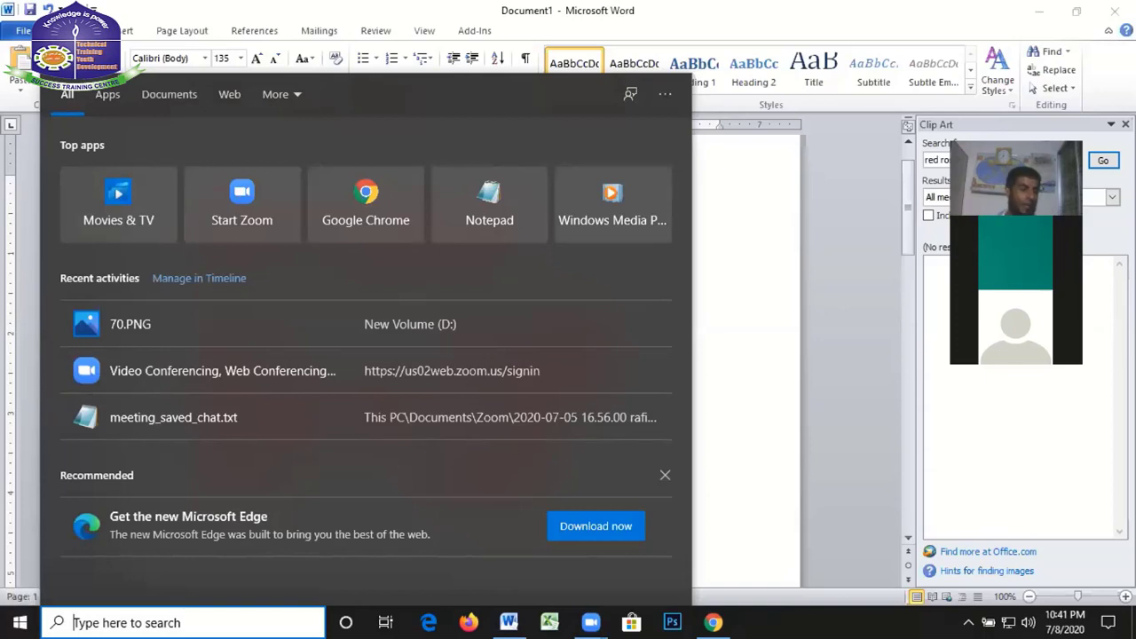
{"action": "type", "text": "s"}
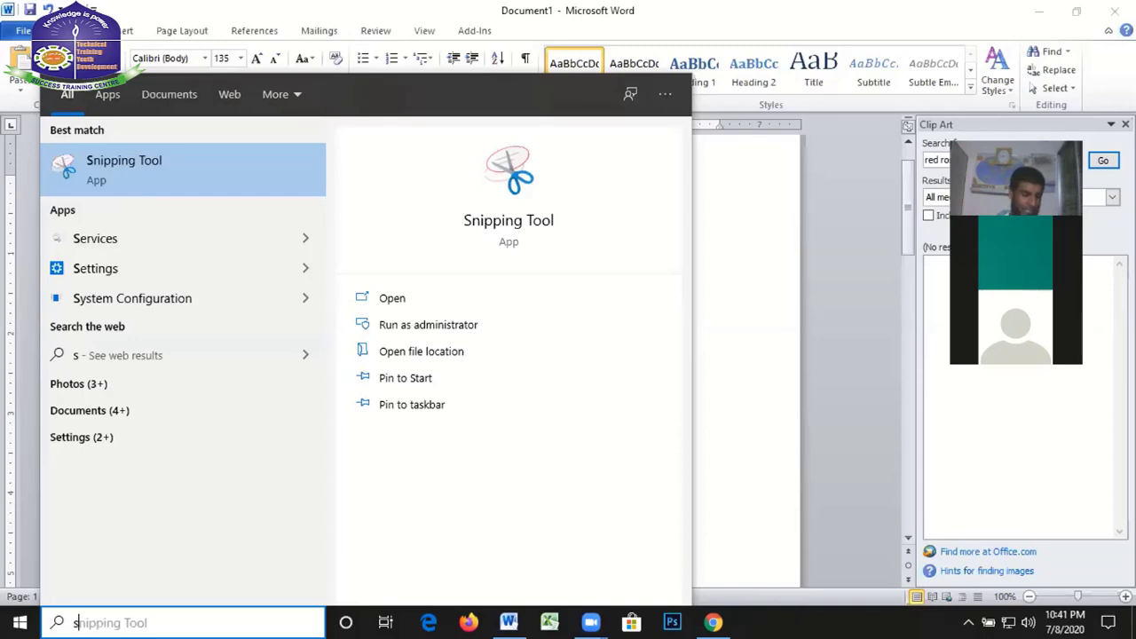
{"action": "type", "text": "ni"}
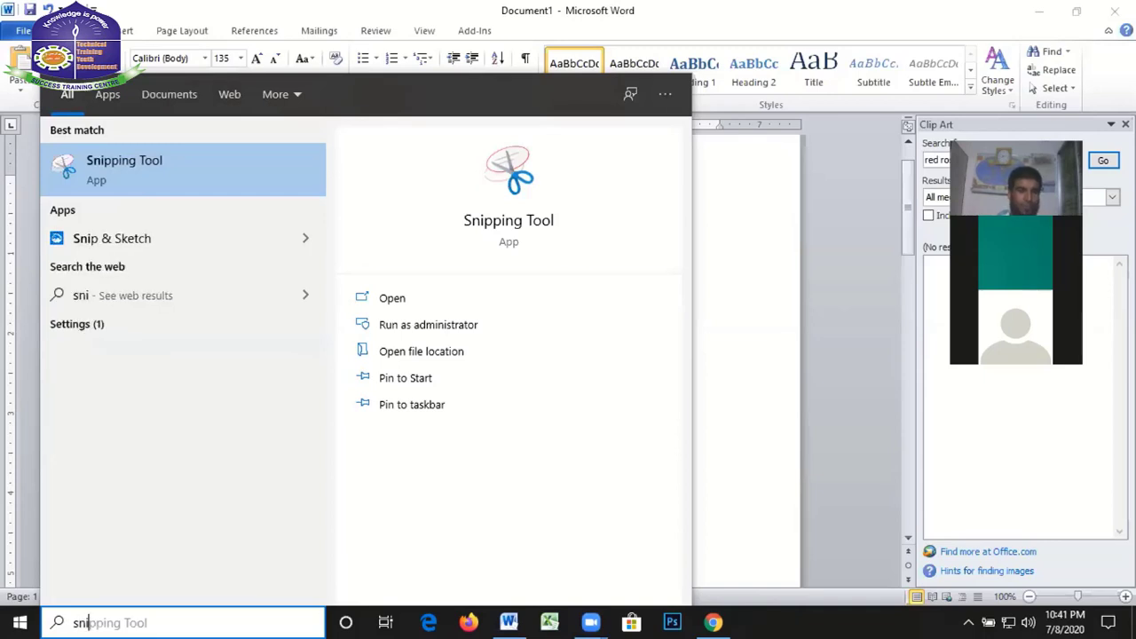
{"action": "left_click", "coordinate": [144, 160]}
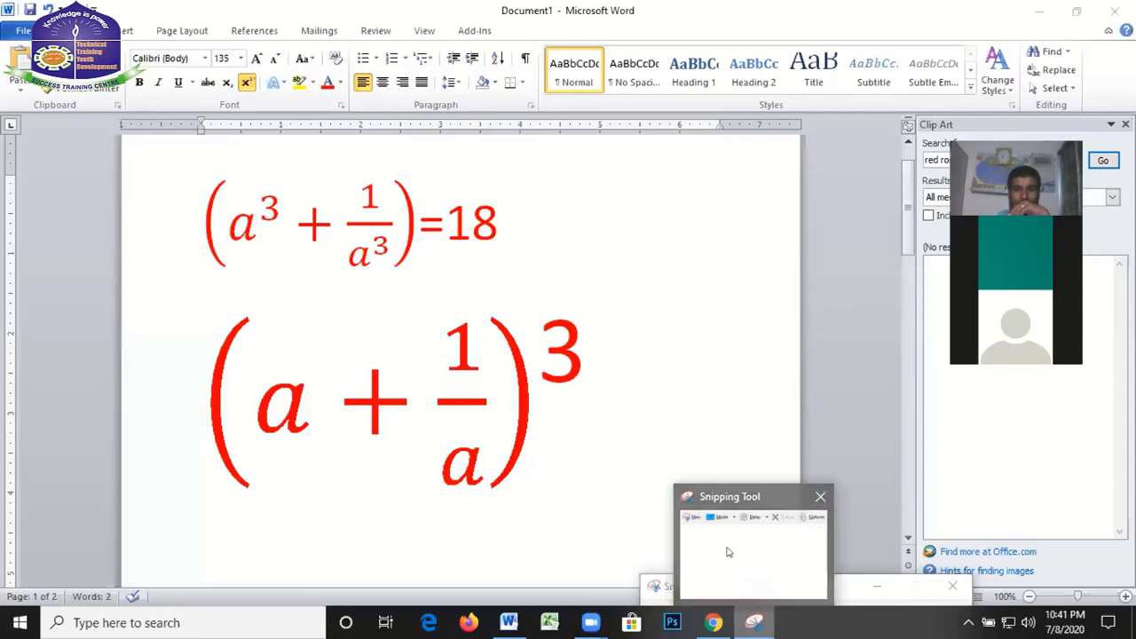
{"action": "mouse_move", "coordinate": [754, 622]}
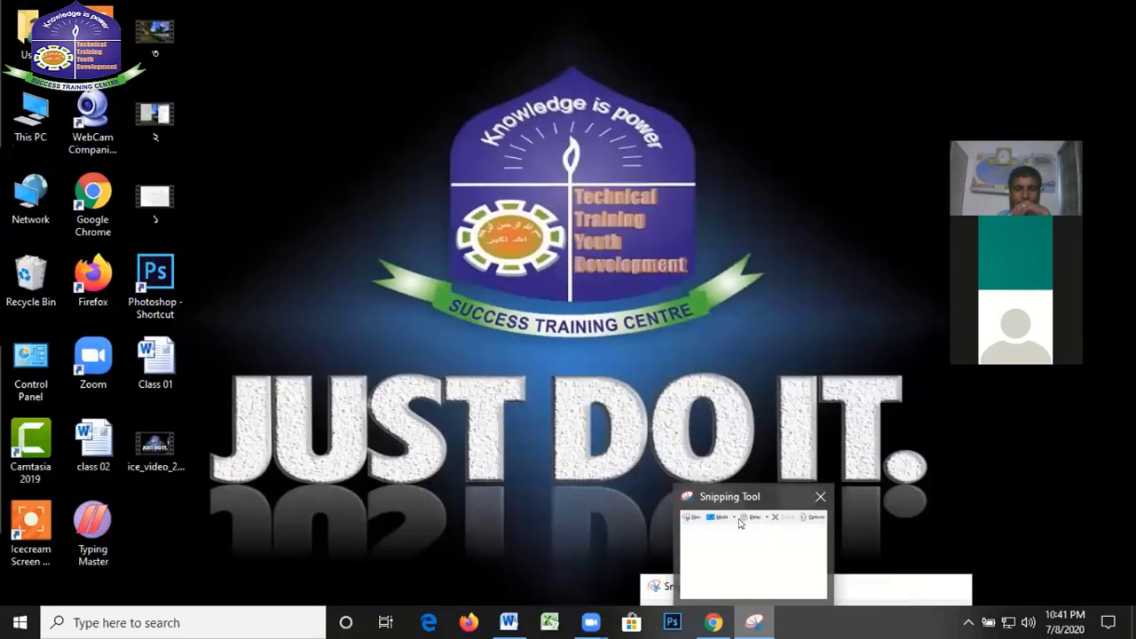
Close the earlier Snipping Tool window and relaunch Snipping Tool via a 'sni' search
{"action": "left_click", "coordinate": [739, 523]}
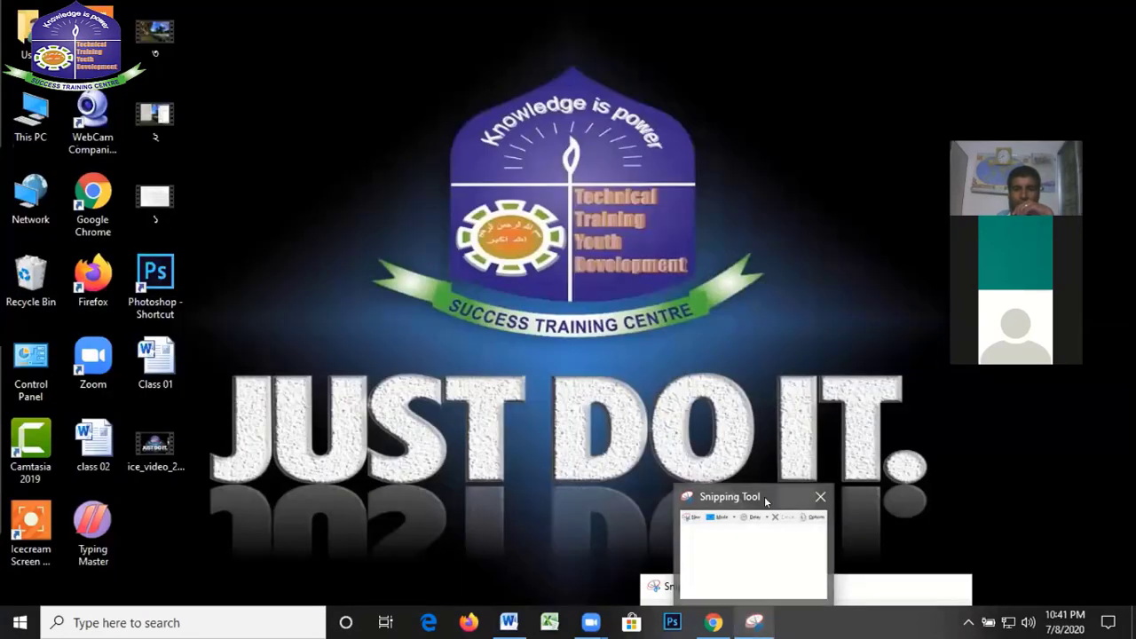
{"action": "left_click", "coordinate": [763, 495]}
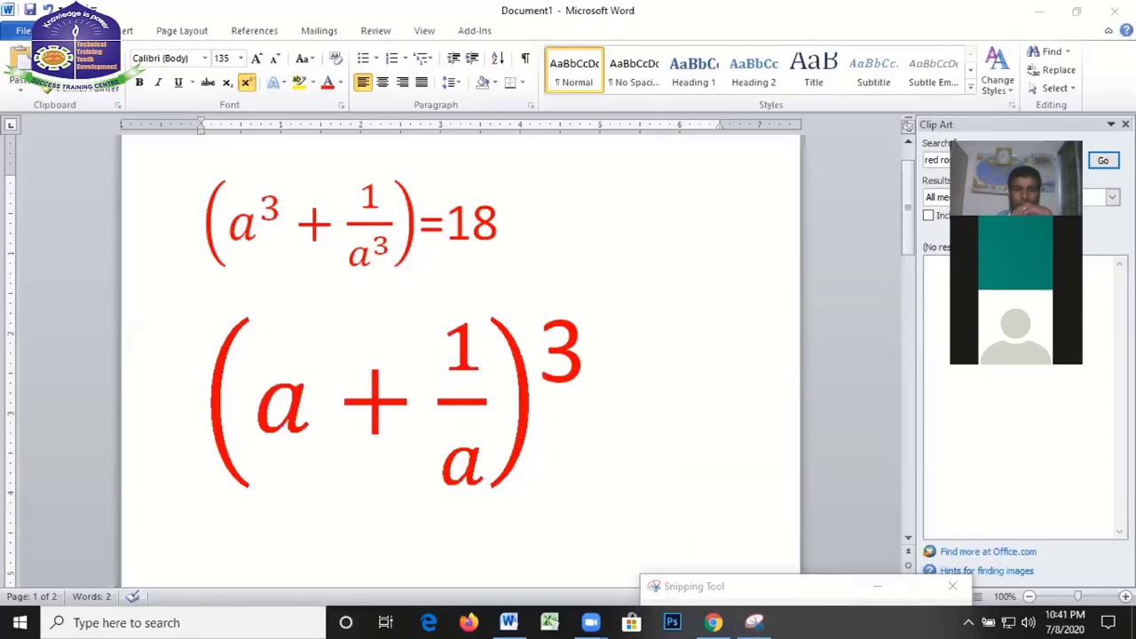
{"action": "mouse_move", "coordinate": [754, 622]}
{"action": "left_click", "coordinate": [700, 509]}
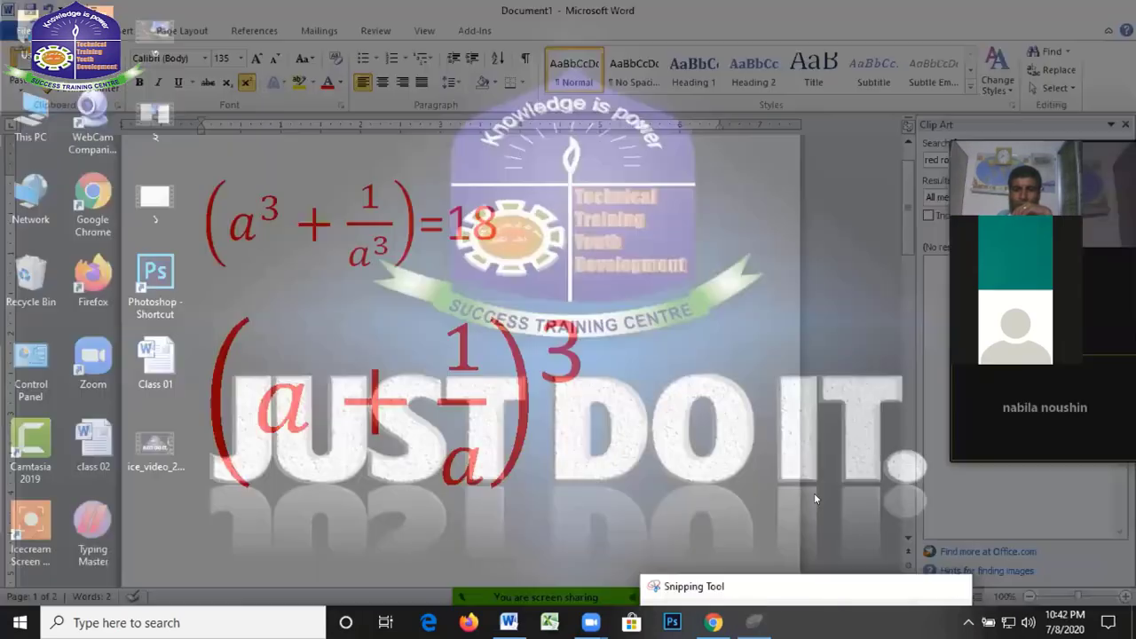
{"action": "left_click", "coordinate": [811, 588]}
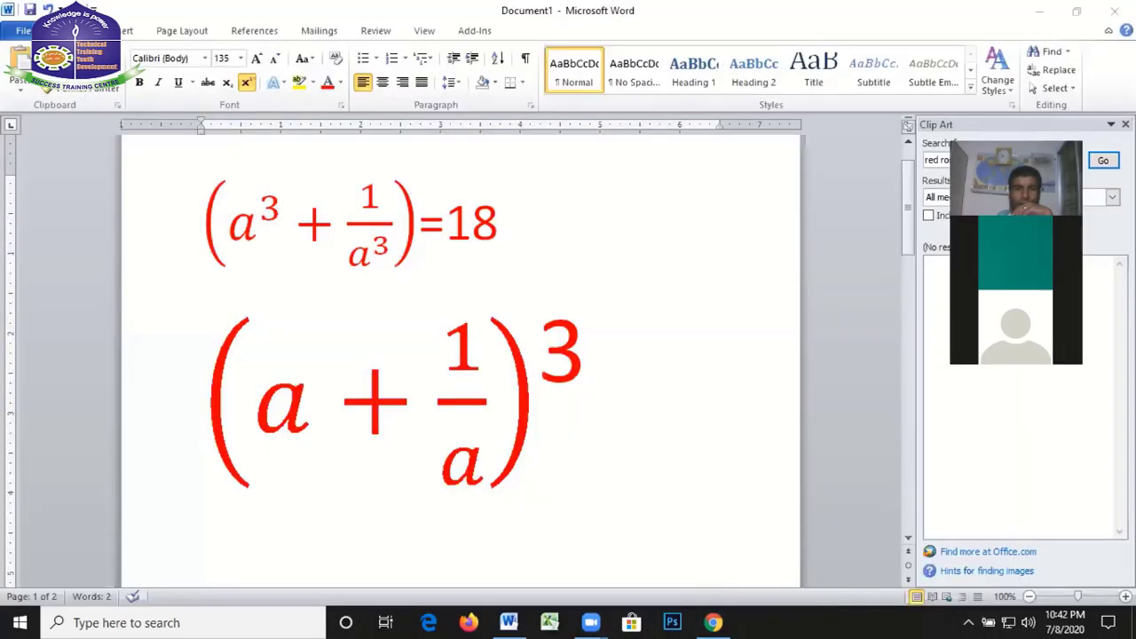
{"action": "key", "text": "super+s"}
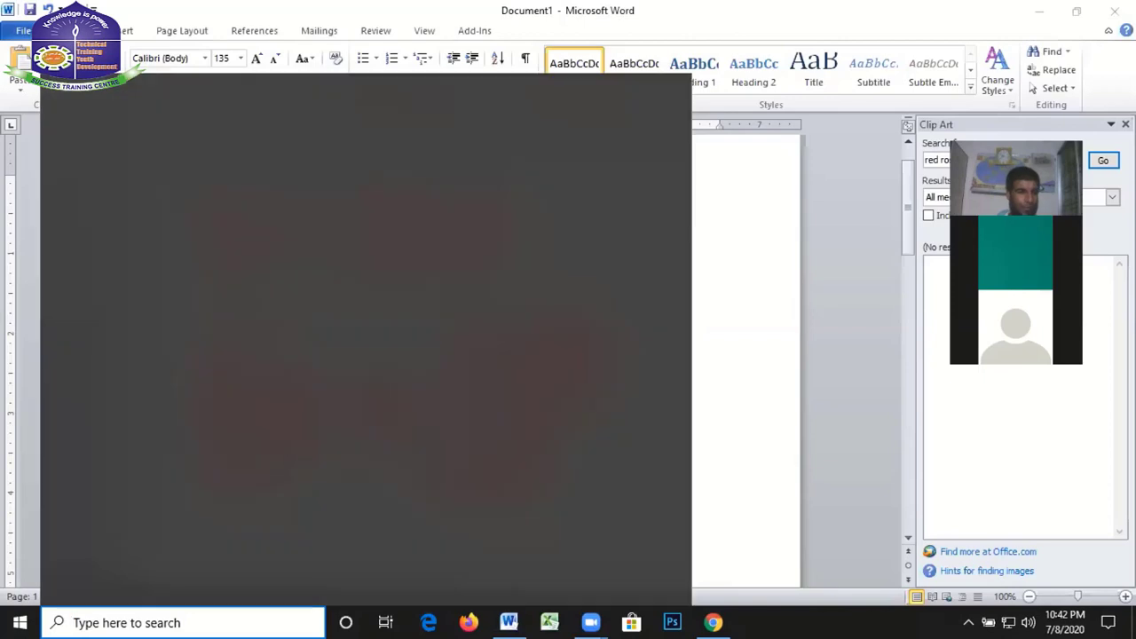
{"action": "type", "text": "sni"}
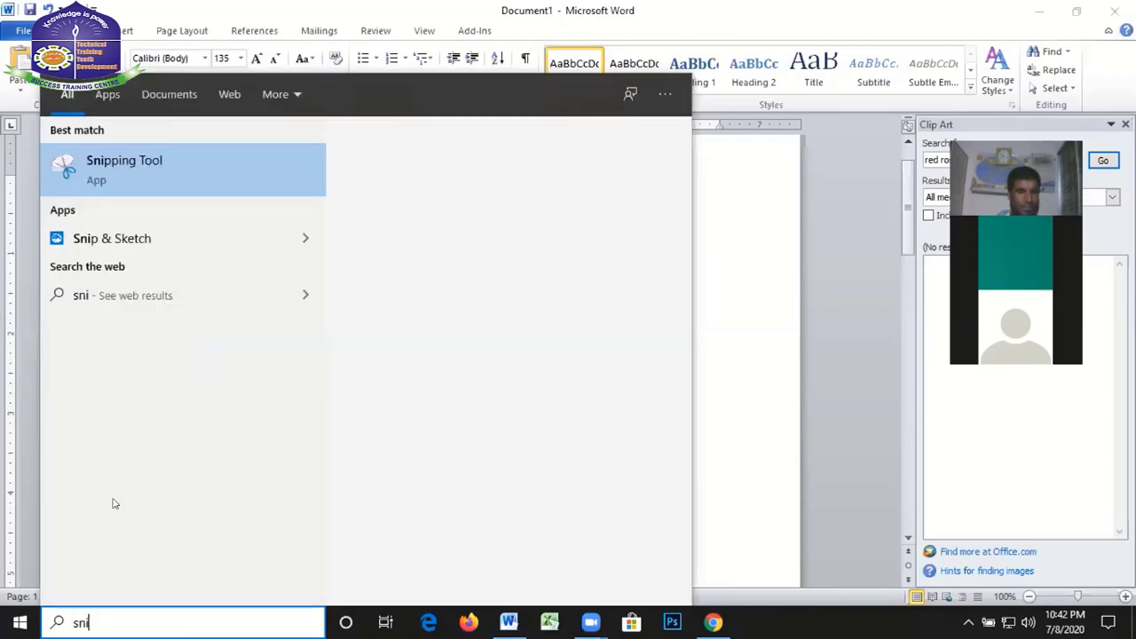
{"action": "left_click", "coordinate": [124, 168]}
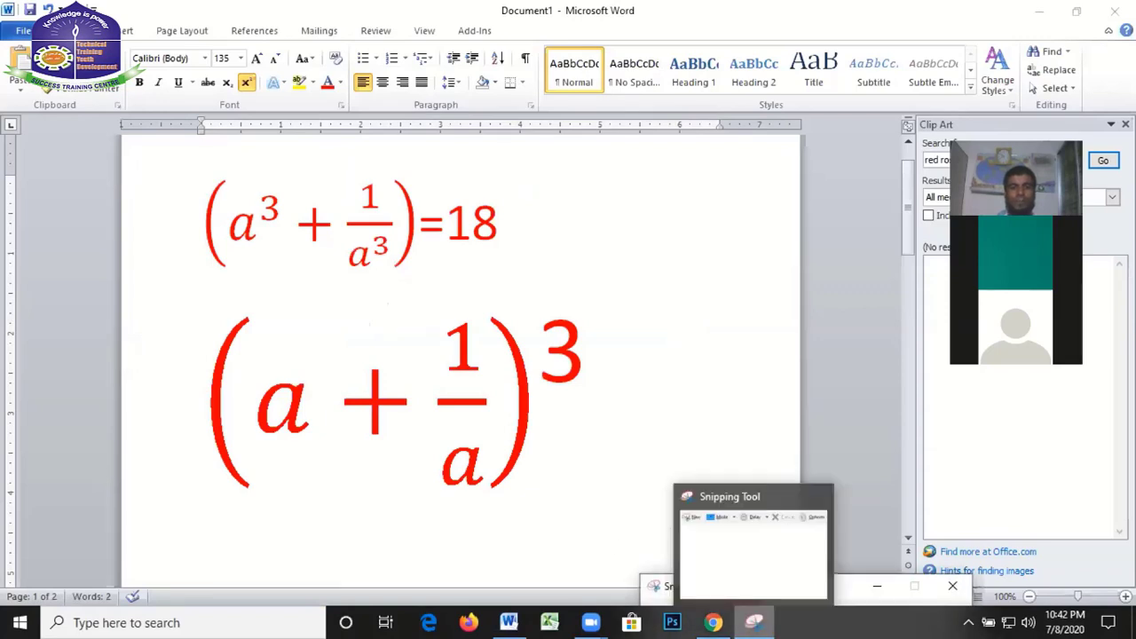
{"action": "mouse_move", "coordinate": [799, 585]}
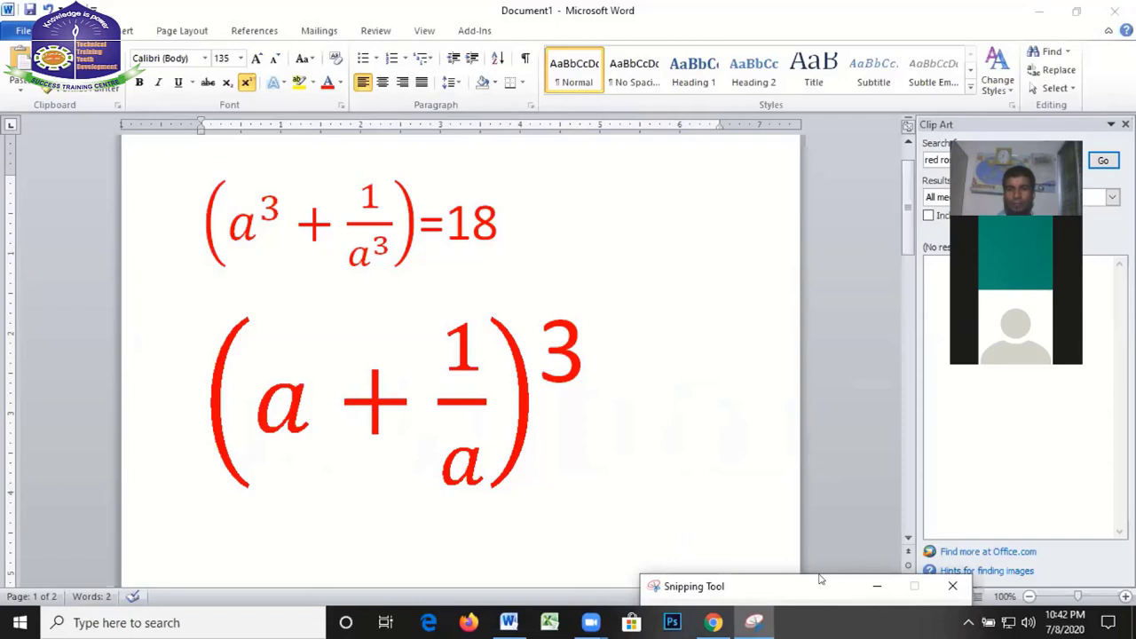
Take a free-form snip around both red equations, then close it without saving
{"action": "left_click_drag", "start_coordinate": [820, 579], "coordinate": [752, 309]}
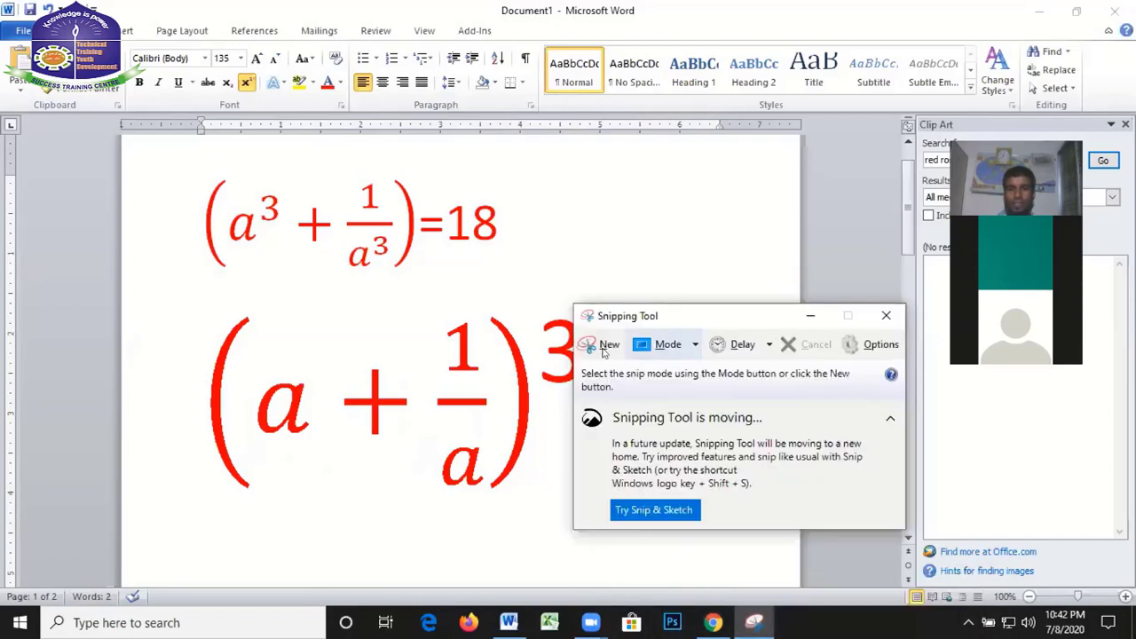
{"action": "left_click", "coordinate": [695, 346]}
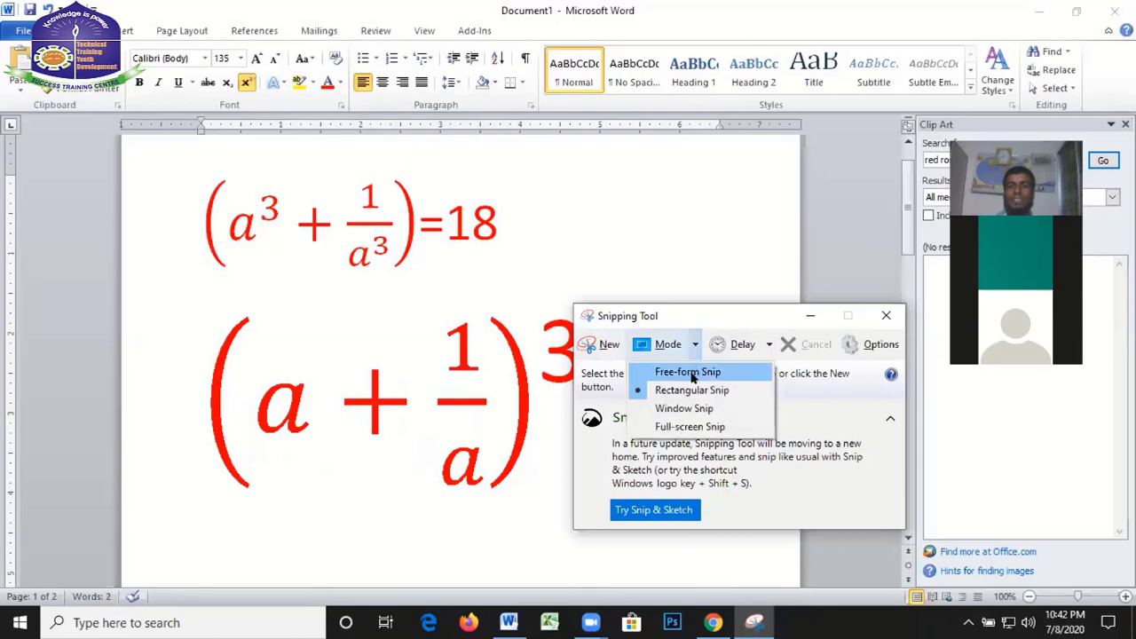
{"action": "left_click", "coordinate": [687, 372]}
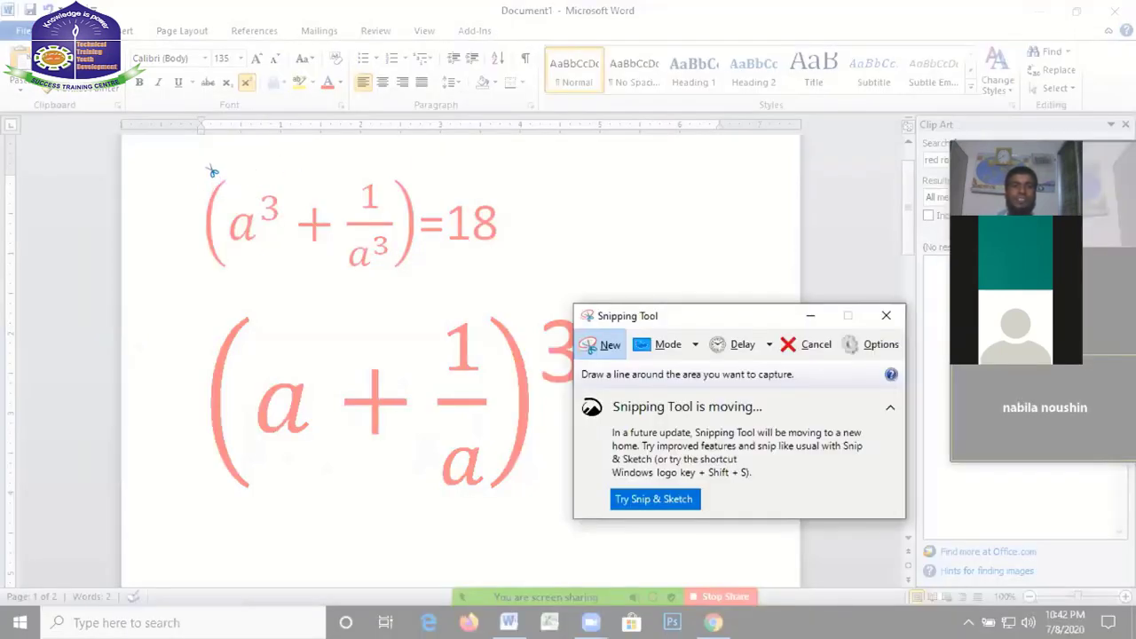
{"action": "mouse_move", "coordinate": [249, 165]}
{"action": "left_mouse_down"}
{"action": "mouse_move", "coordinate": [569, 557]}
{"action": "mouse_move", "coordinate": [135, 323]}
{"action": "mouse_move", "coordinate": [447, 169]}
{"action": "mouse_move", "coordinate": [476, 511]}
{"action": "mouse_move", "coordinate": [189, 203]}
{"action": "mouse_move", "coordinate": [559, 377]}
{"action": "mouse_move", "coordinate": [213, 423]}
{"action": "mouse_move", "coordinate": [516, 239]}
{"action": "mouse_move", "coordinate": [538, 468]}
{"action": "left_mouse_up"}
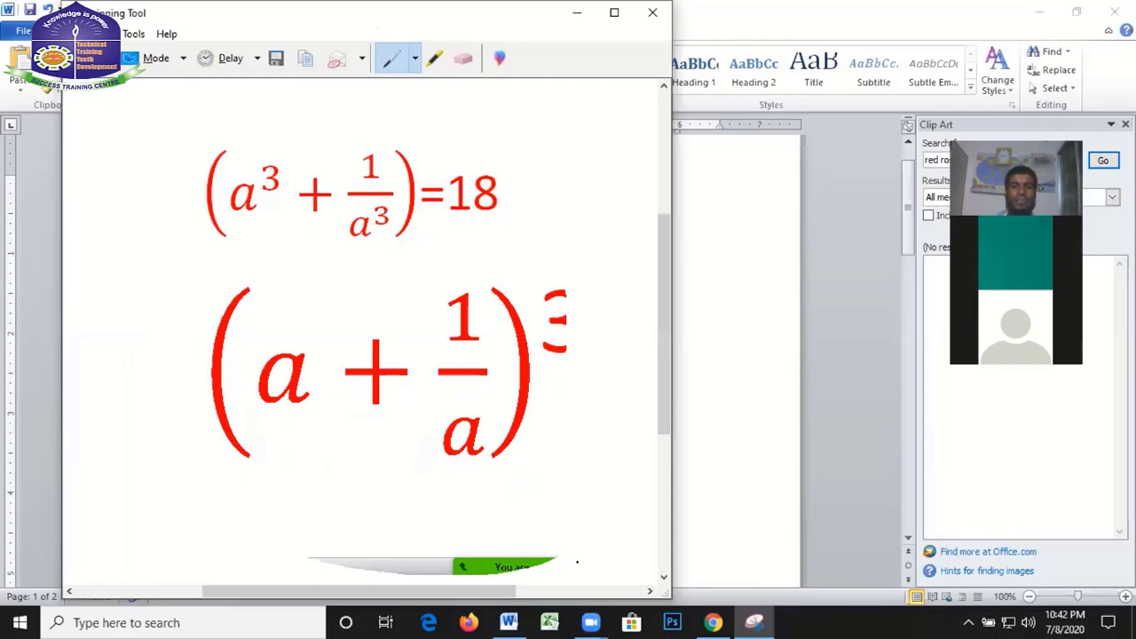
{"action": "left_click", "coordinate": [652, 12]}
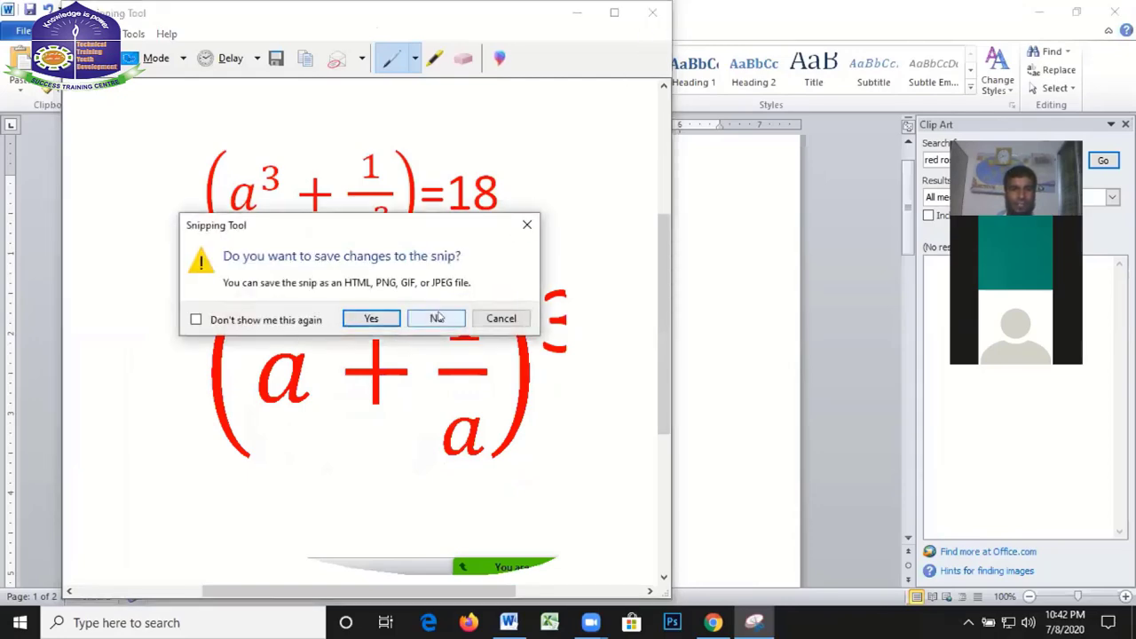
{"action": "left_click", "coordinate": [434, 319]}
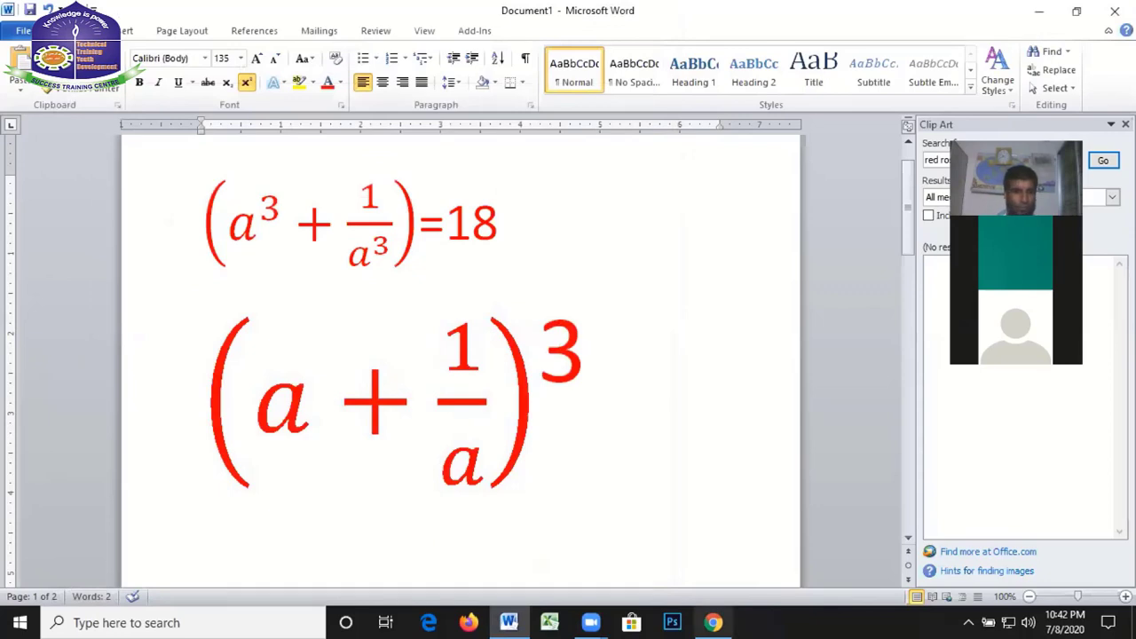
{"action": "key", "text": "super+s"}
Relaunch Snipping Tool via 'sni' and capture a rectangular snip of both red equations
{"action": "type", "text": "s"}
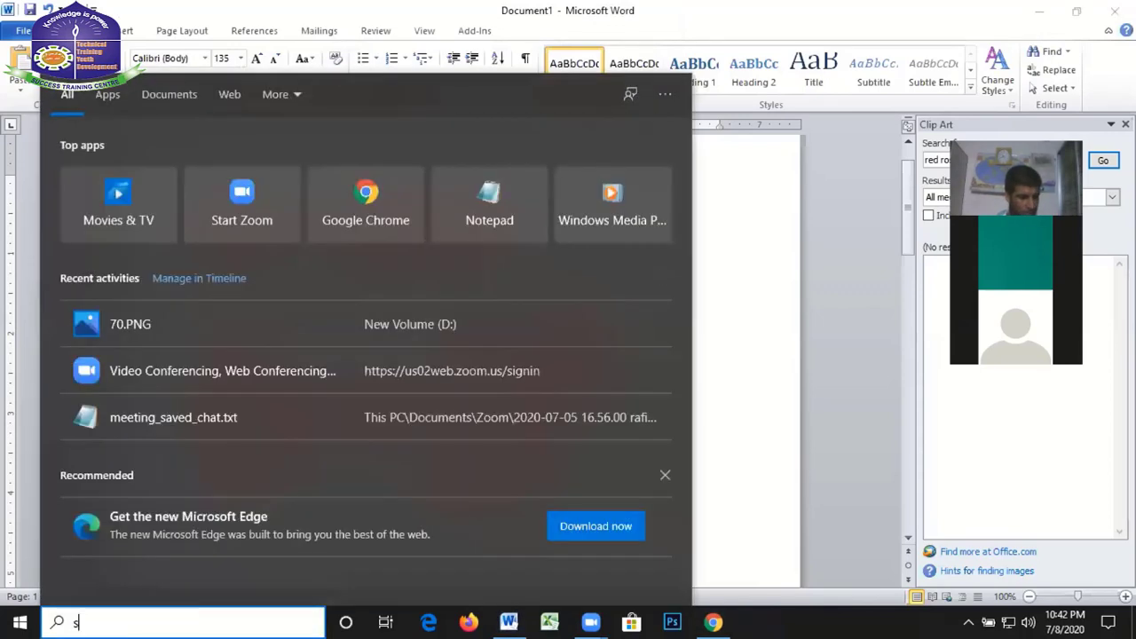
{"action": "type", "text": "ni"}
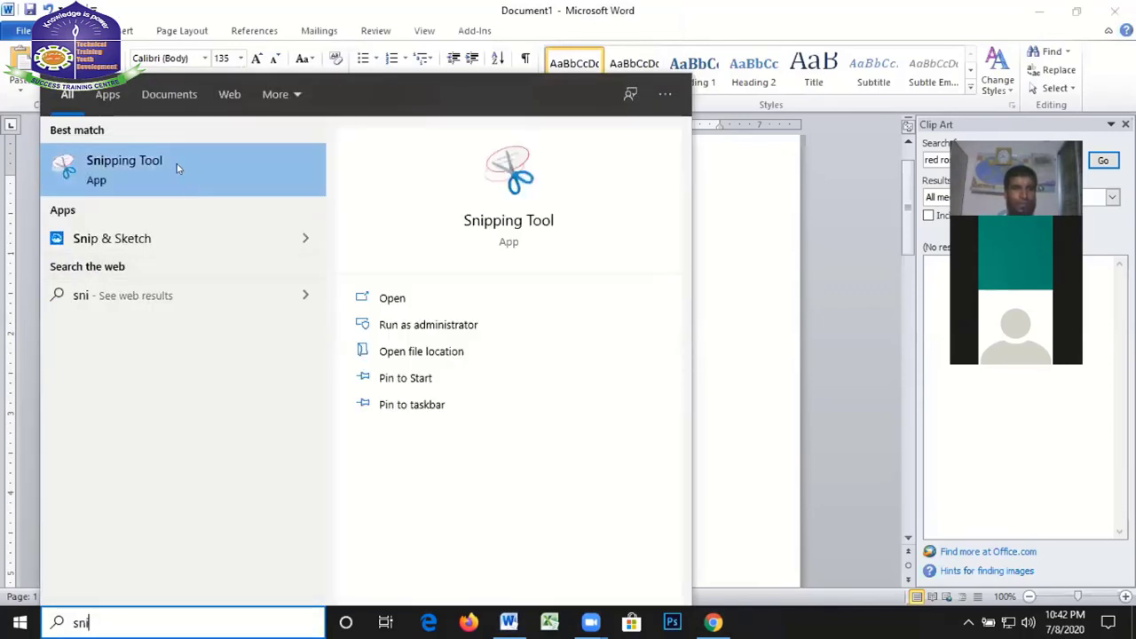
{"action": "left_click", "coordinate": [177, 163]}
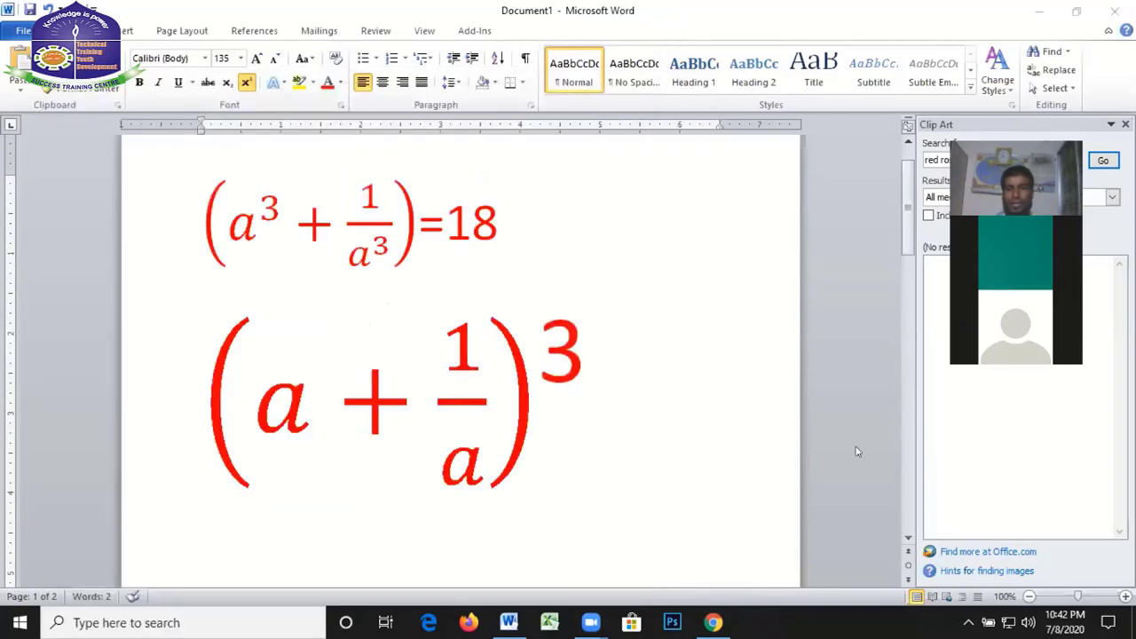
{"action": "left_click", "coordinate": [667, 344]}
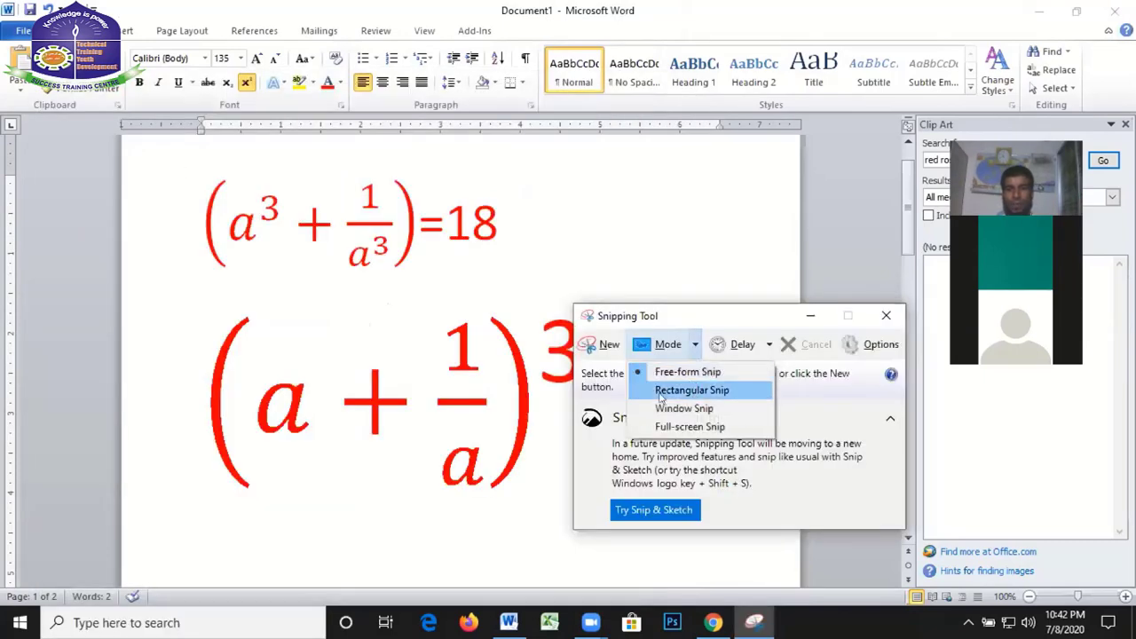
{"action": "left_click", "coordinate": [723, 391]}
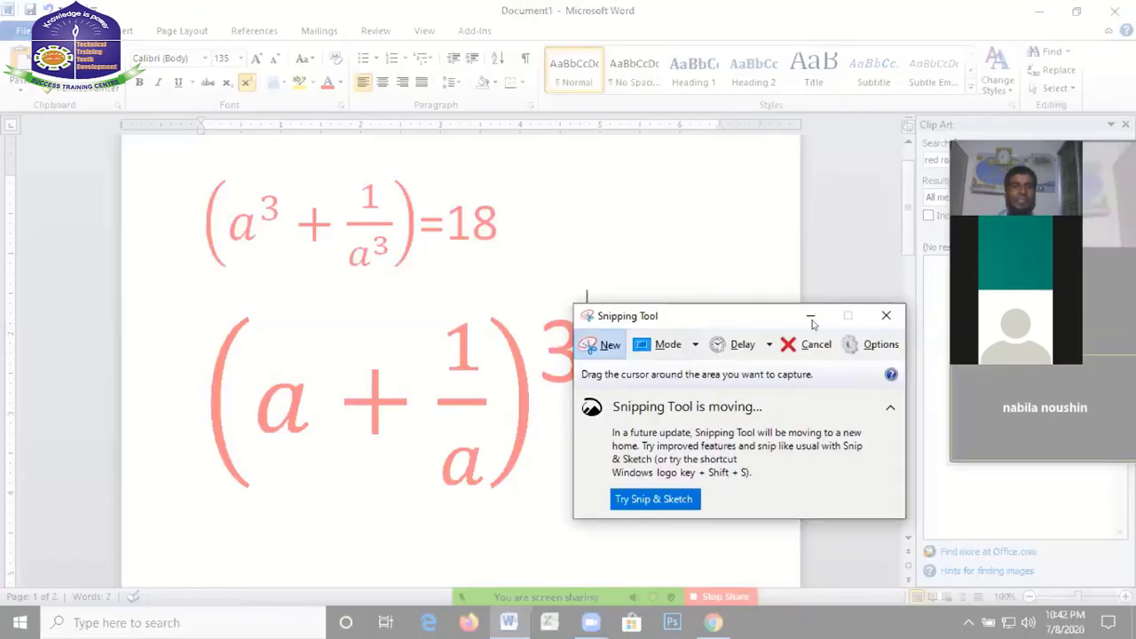
{"action": "left_click_drag", "start_coordinate": [771, 323], "coordinate": [781, 329]}
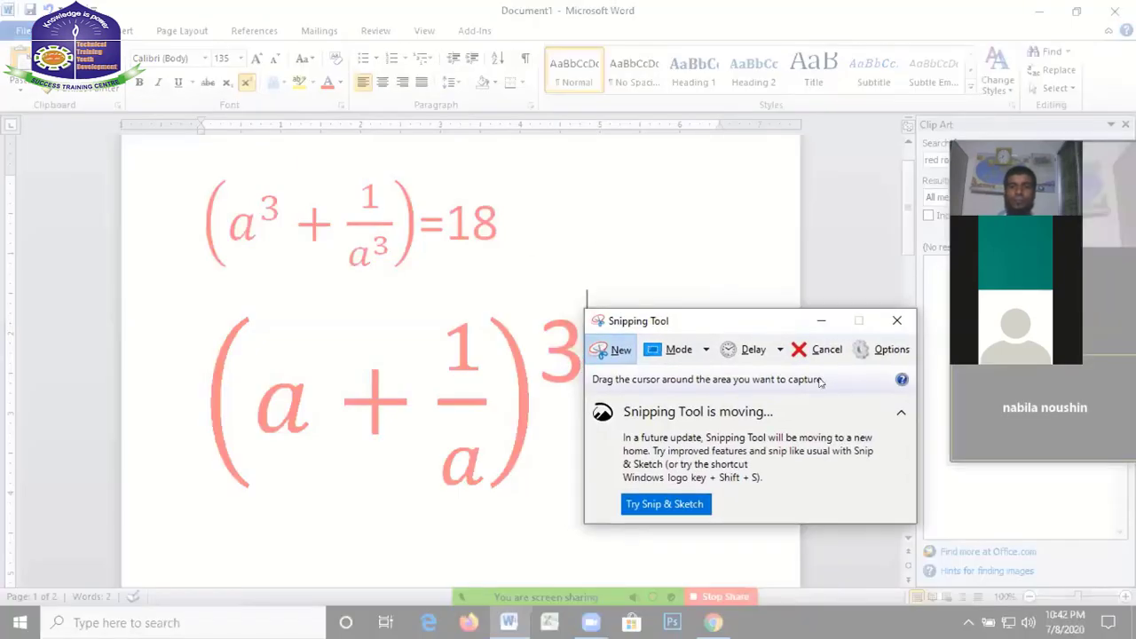
{"action": "left_click_drag", "start_coordinate": [821, 381], "coordinate": [786, 380]}
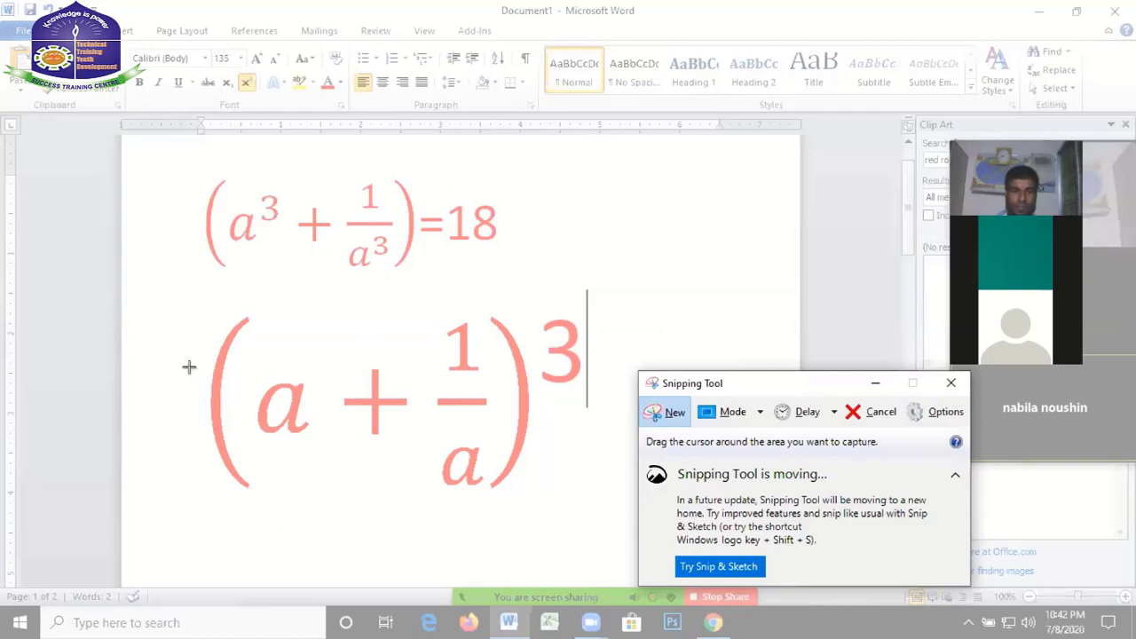
{"action": "mouse_move", "coordinate": [183, 144]}
{"action": "left_mouse_down"}
{"action": "mouse_move", "coordinate": [370, 161]}
{"action": "mouse_move", "coordinate": [608, 514]}
{"action": "mouse_move", "coordinate": [576, 513]}
{"action": "left_mouse_up"}
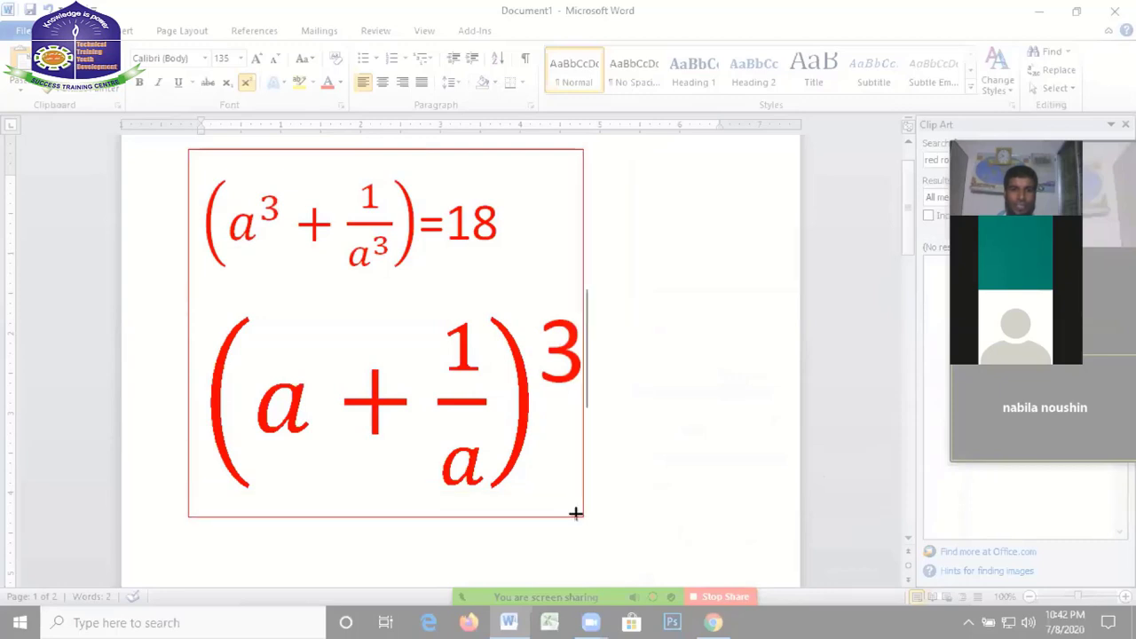
{"action": "left_click_drag", "start_coordinate": [576, 512], "coordinate": [577, 512]}
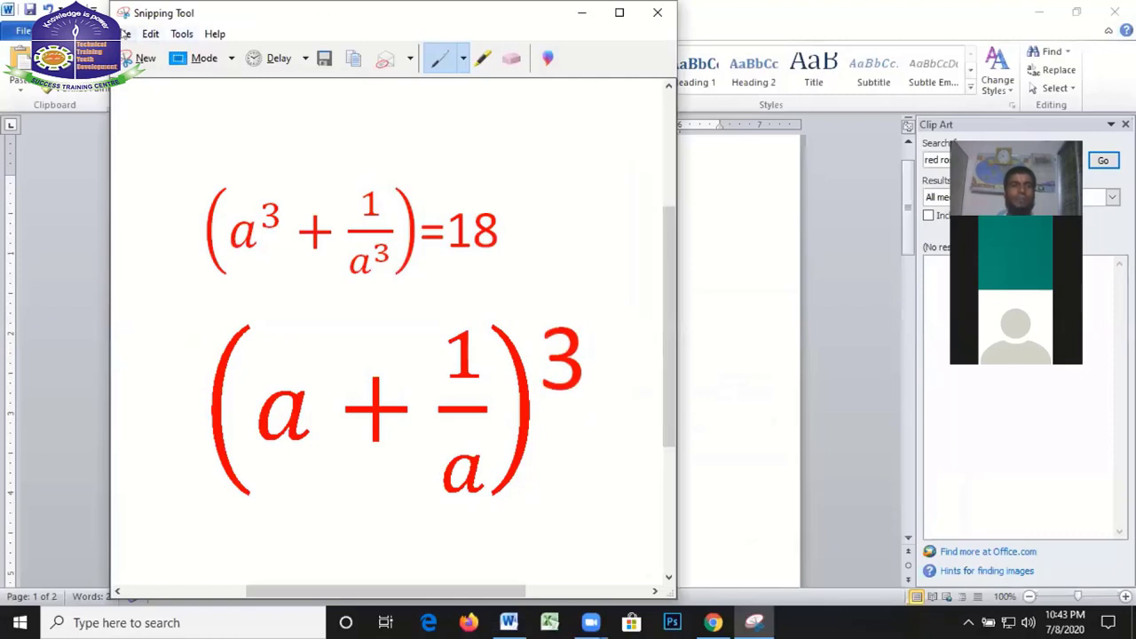
Cancel saving the snip as an image, then close it unsaved
{"action": "left_click", "coordinate": [124, 34]}
{"action": "left_click", "coordinate": [175, 78]}
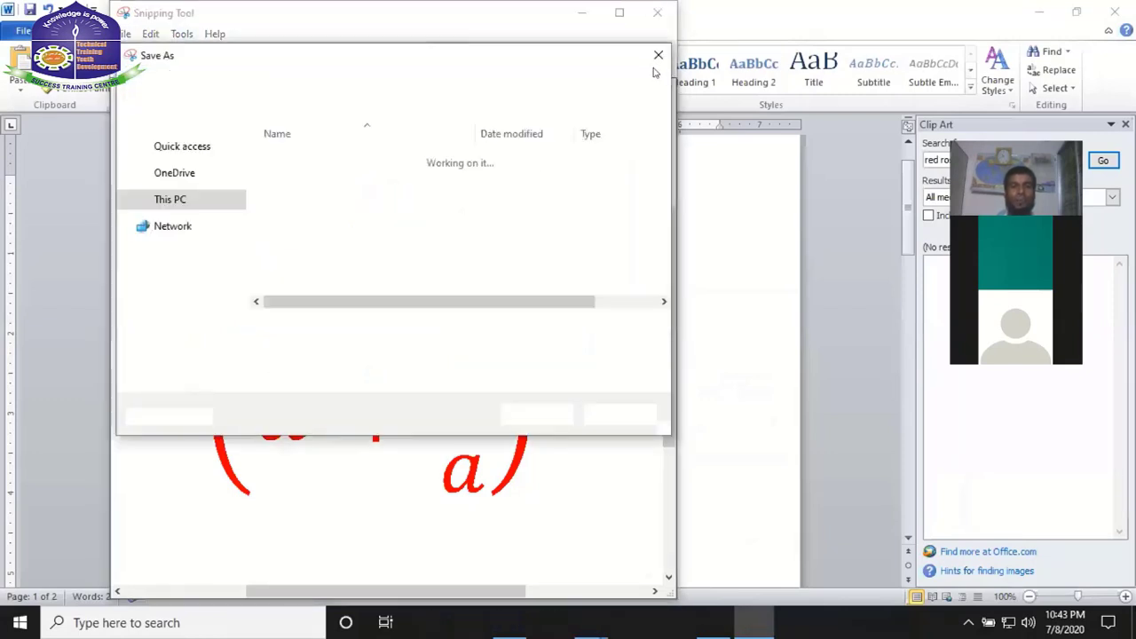
{"action": "left_click", "coordinate": [656, 51]}
{"action": "left_click", "coordinate": [657, 9]}
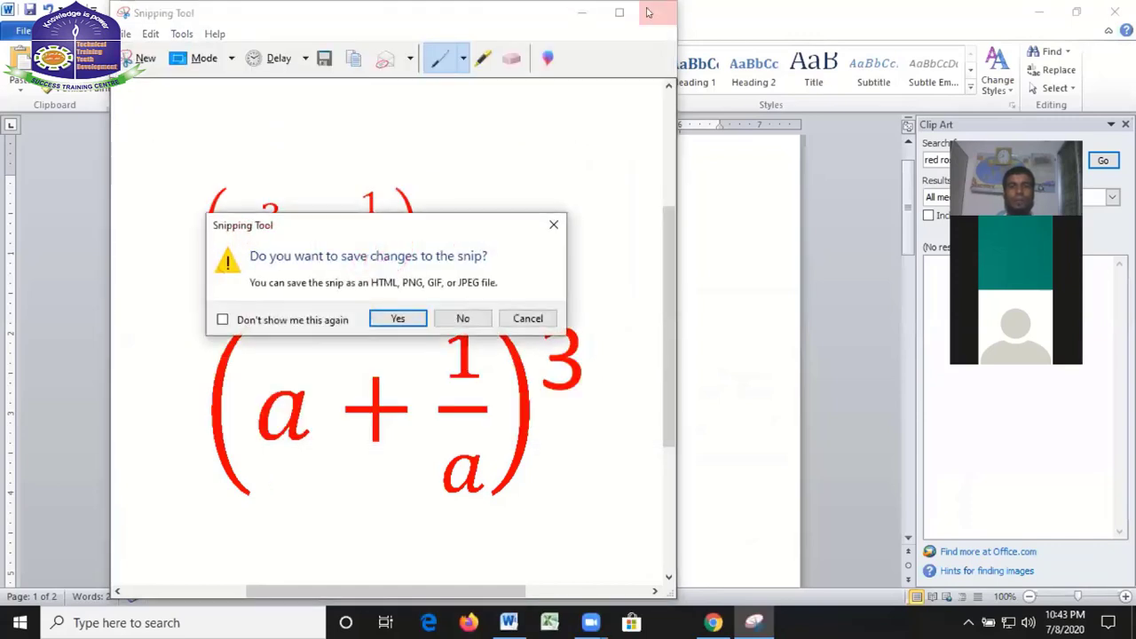
{"action": "left_click", "coordinate": [462, 320]}
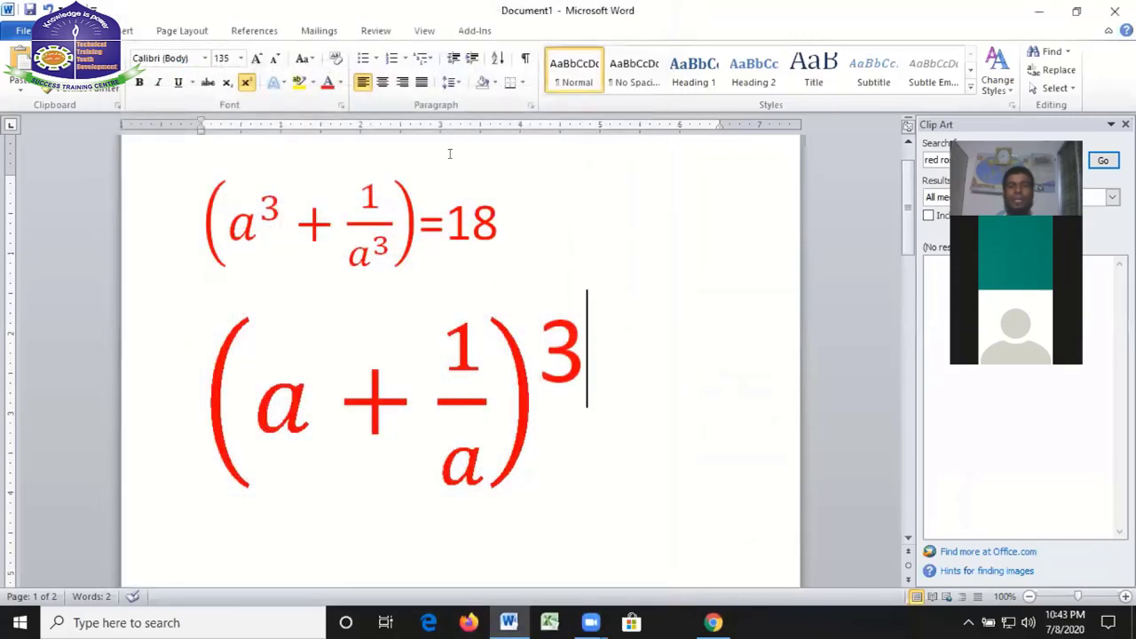